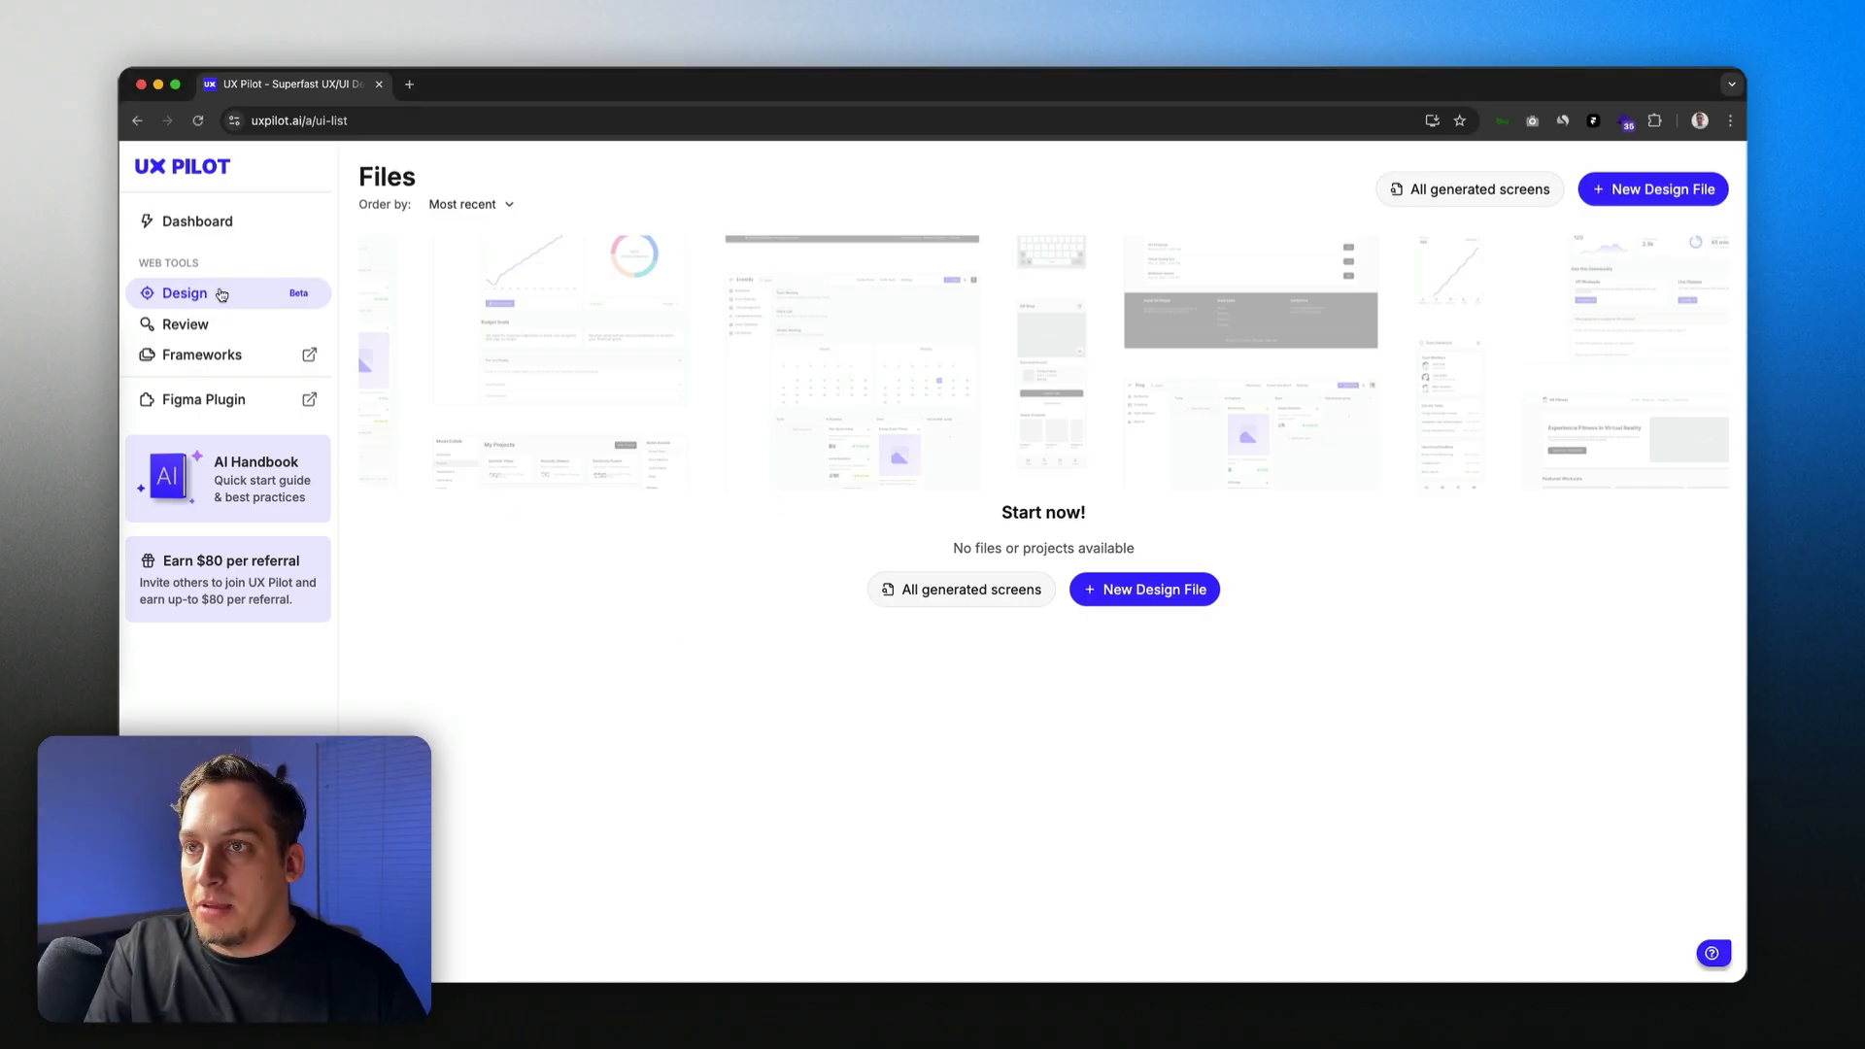
Step: From the UX Pilot dashboard's Design section, start a new design file
left_click(190, 222)
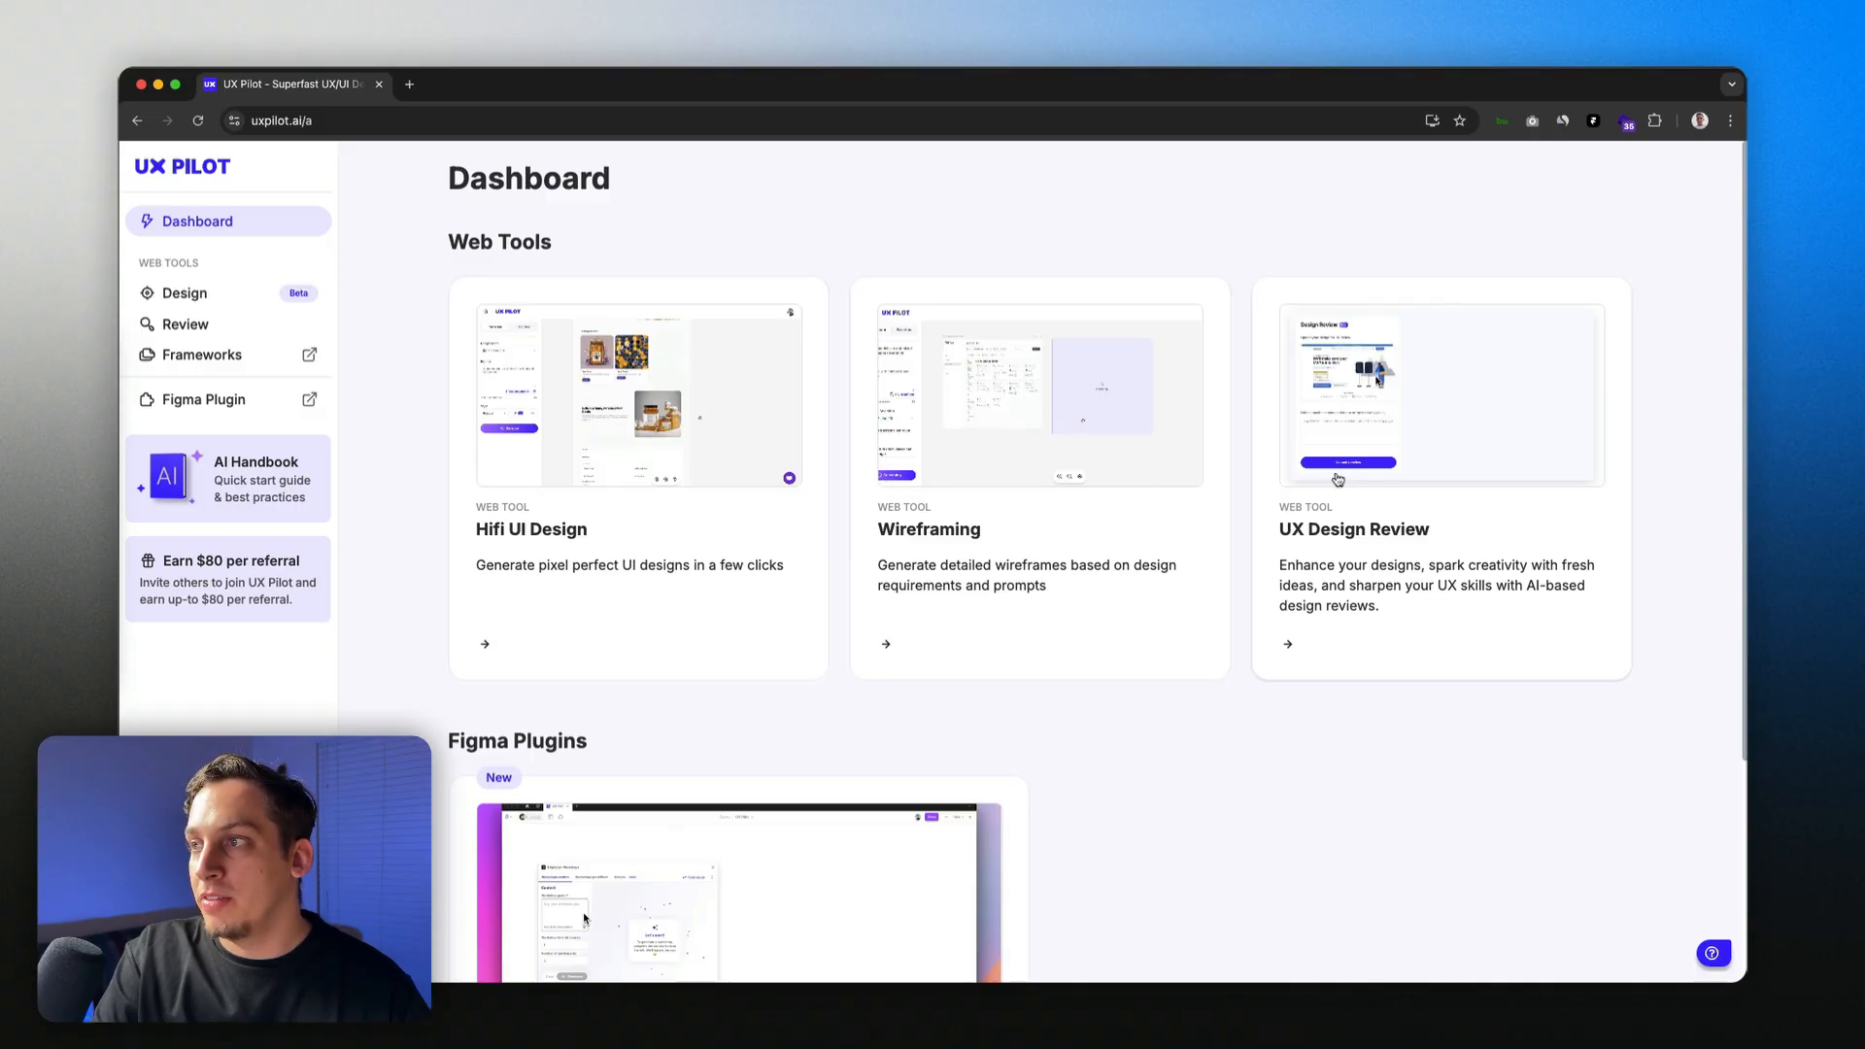
scroll(1360, 479, "down", 2)
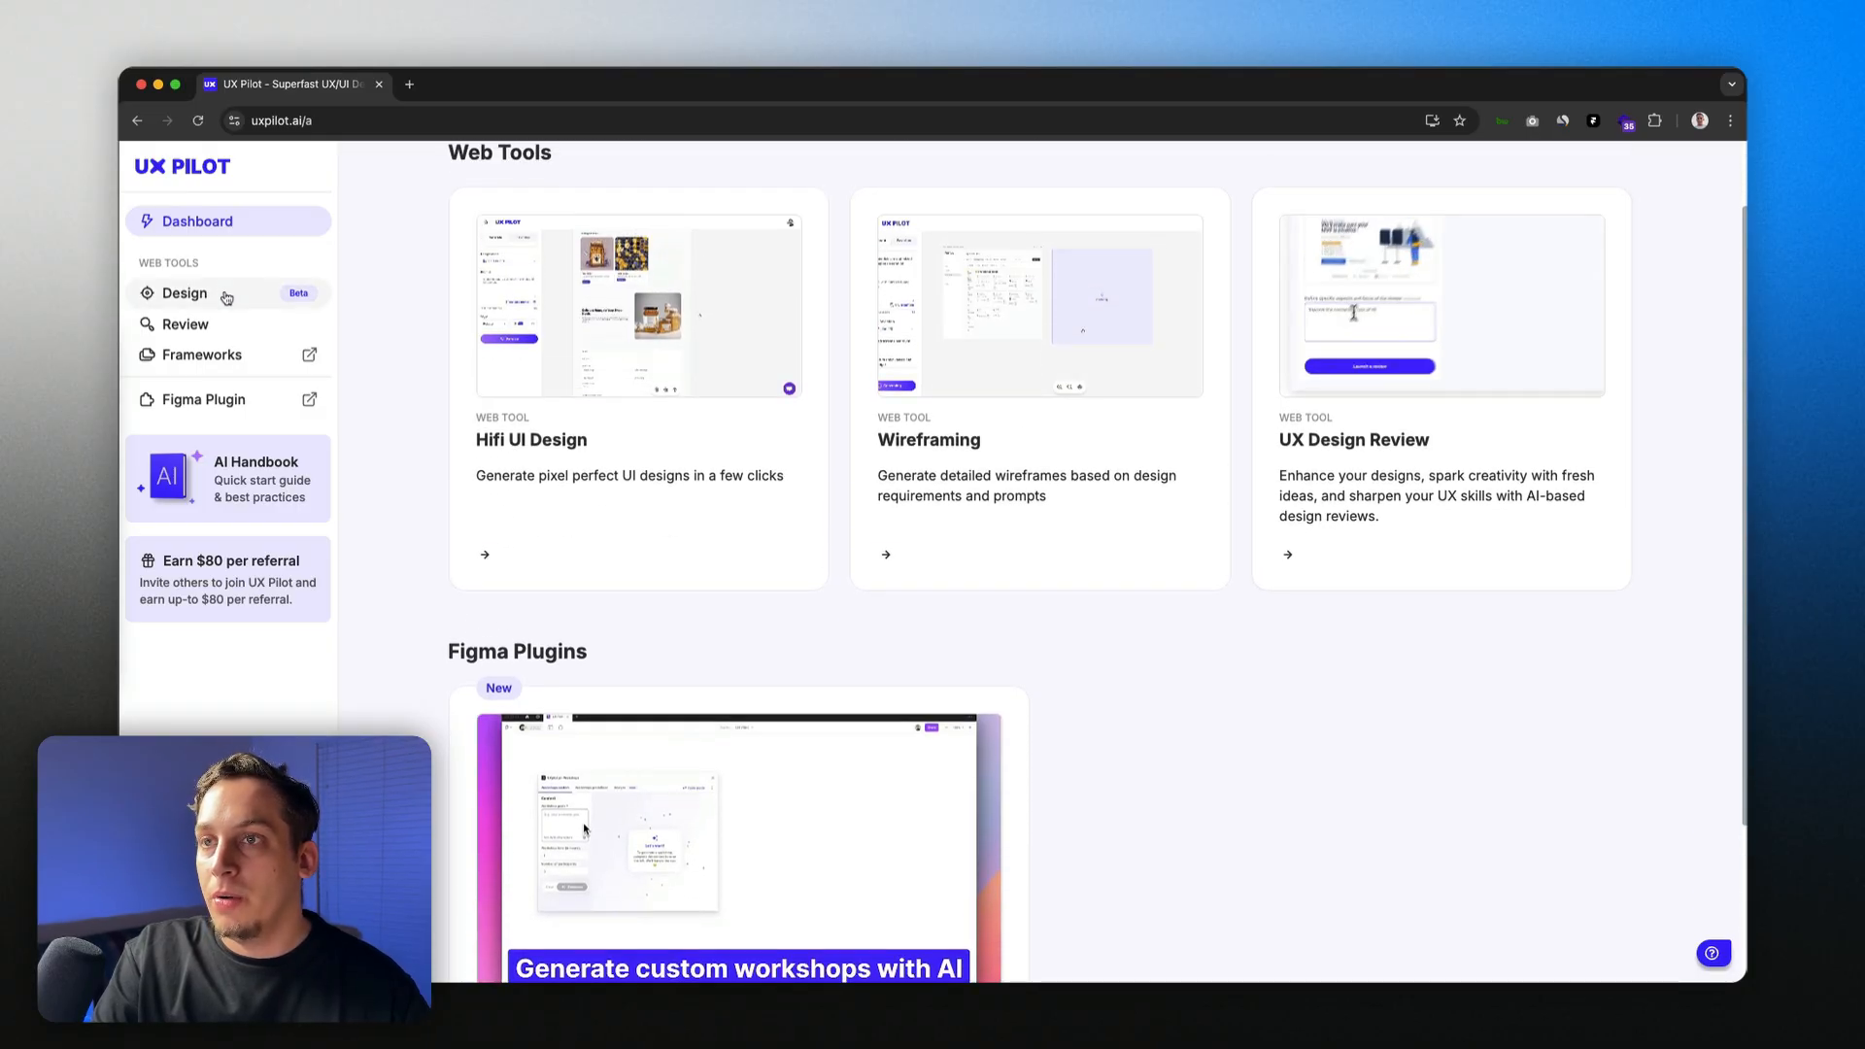
left_click(231, 295)
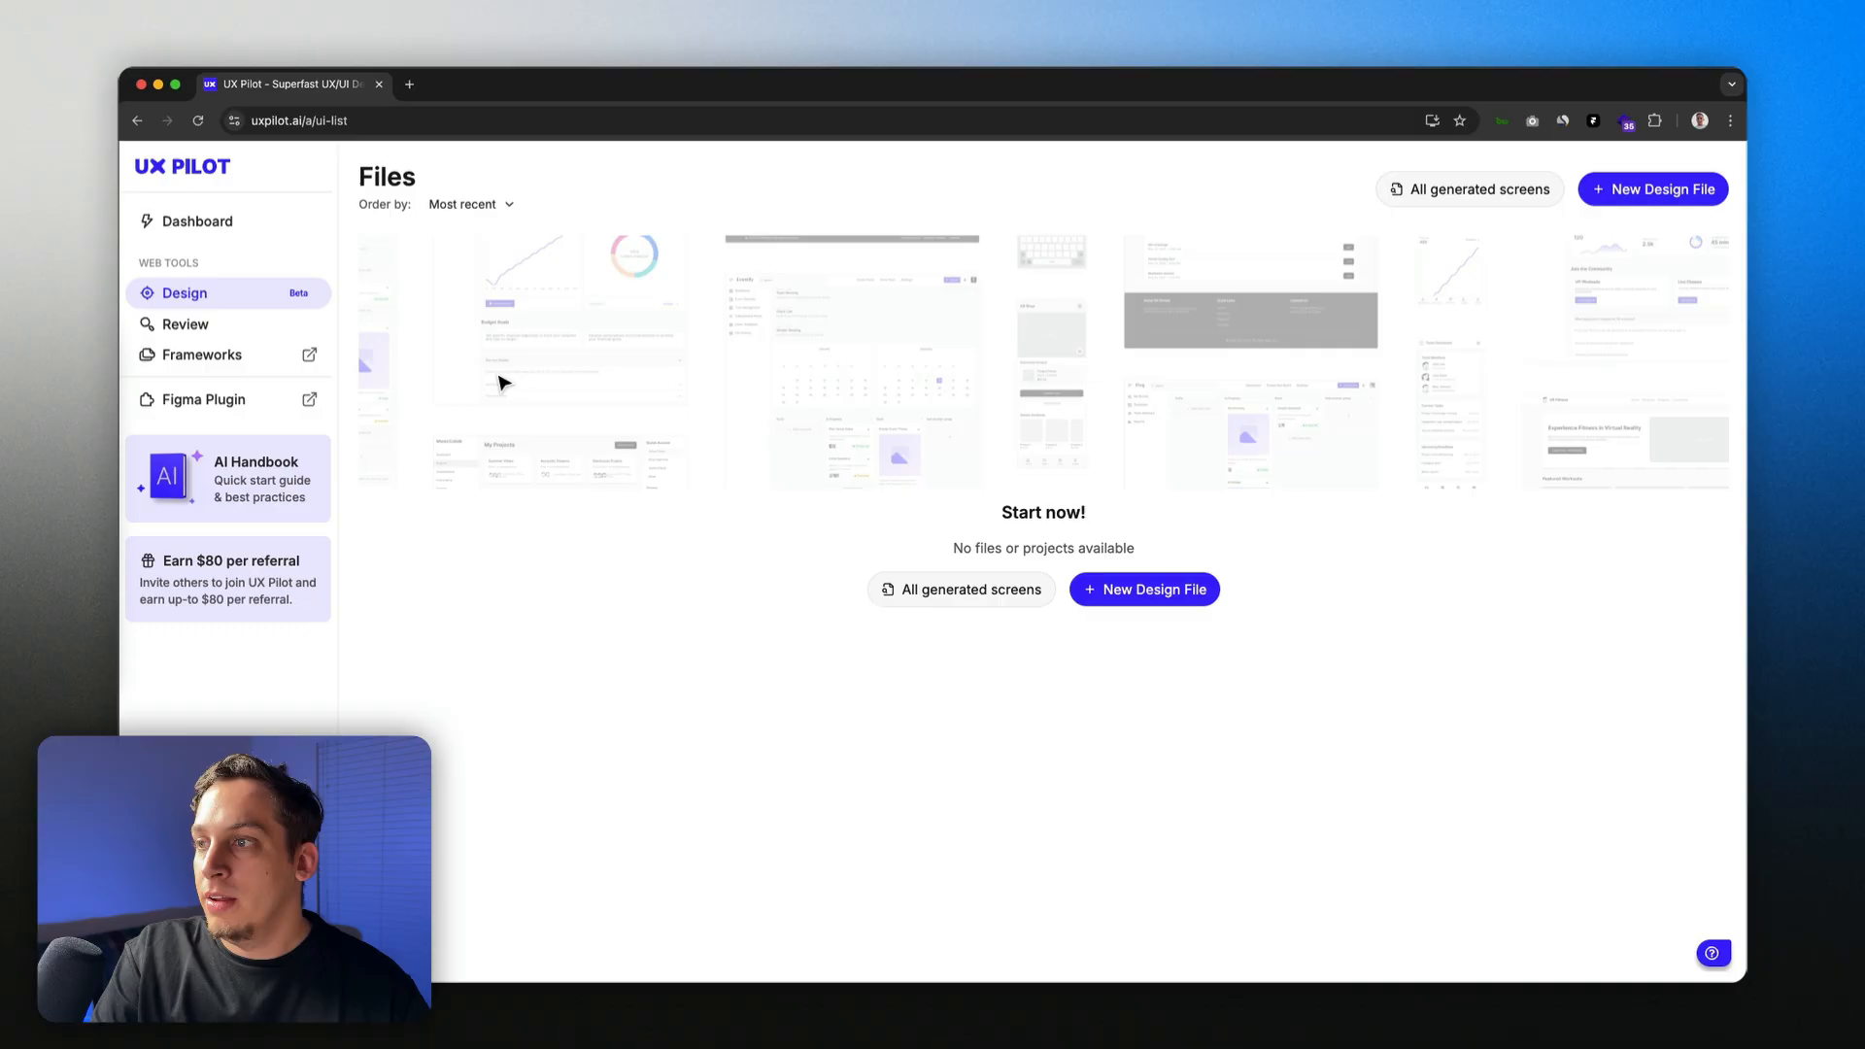
left_click(1106, 589)
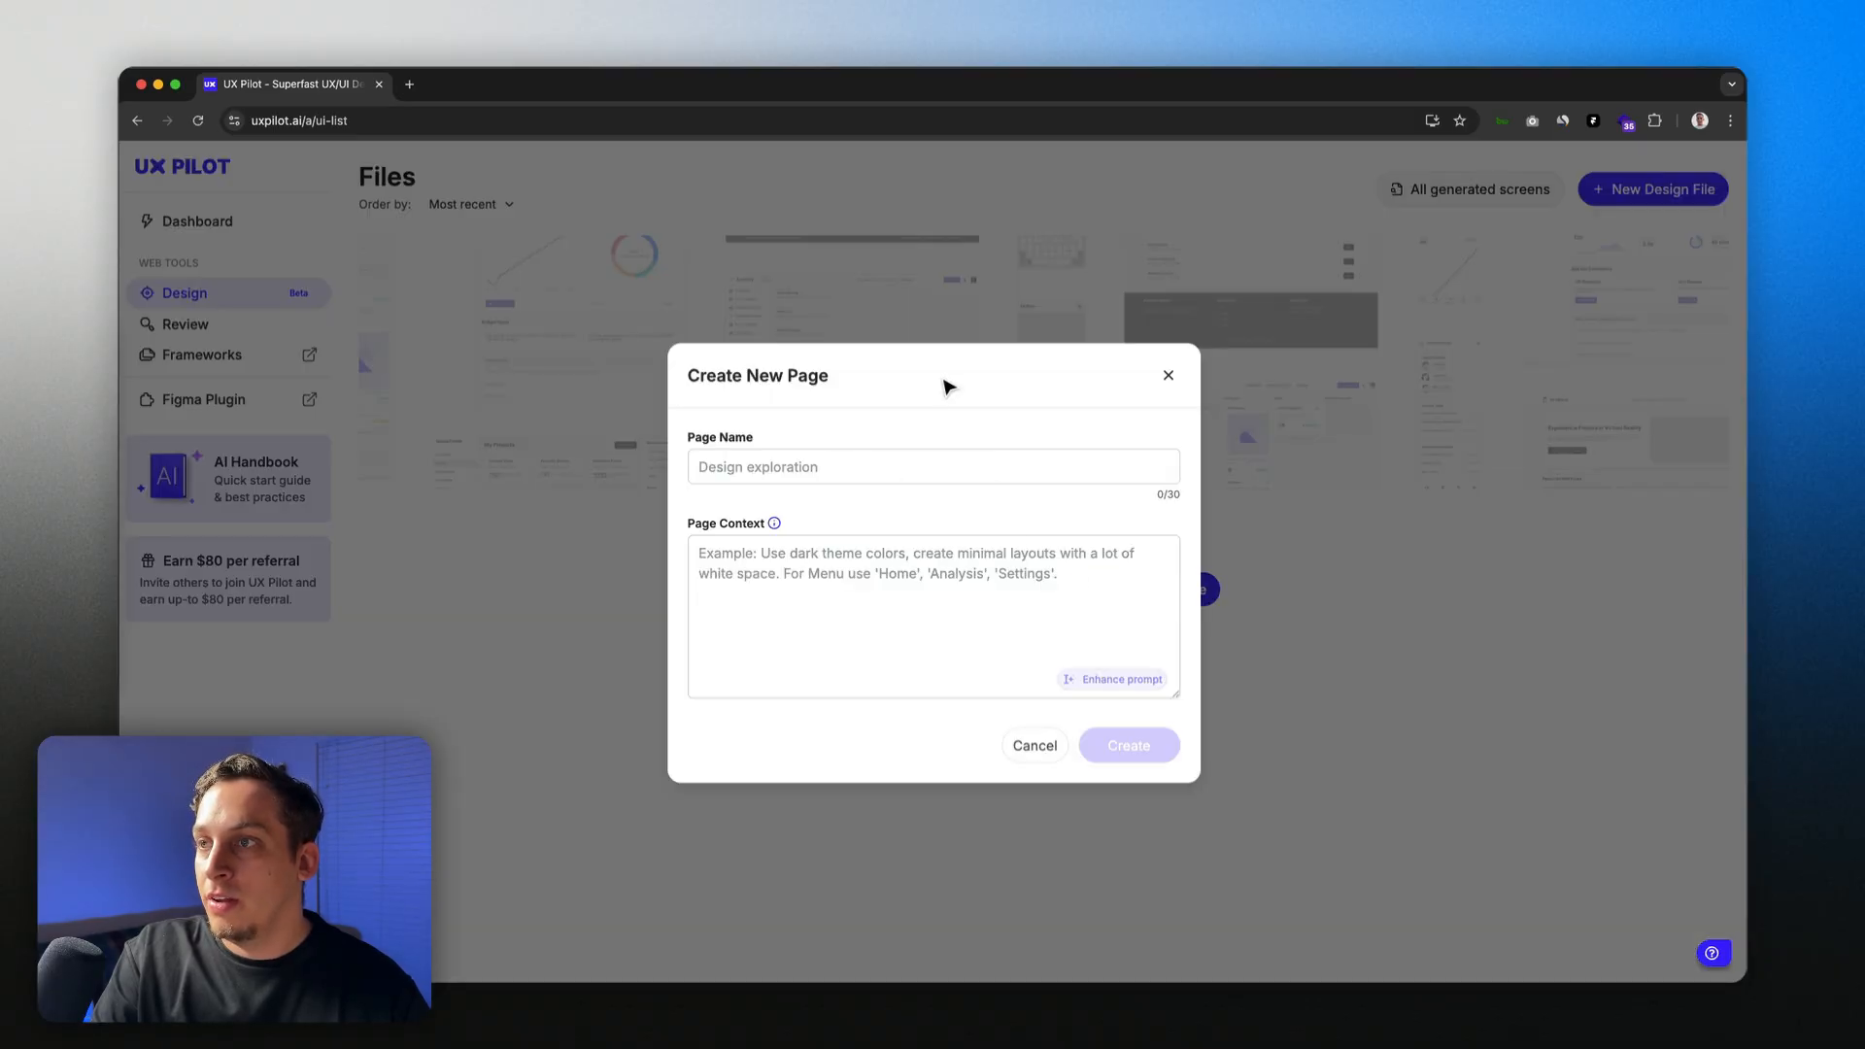
Step: Enter DashboardUI as the Page Name in the Create New Page form
left_click(1169, 375)
left_click(1170, 589)
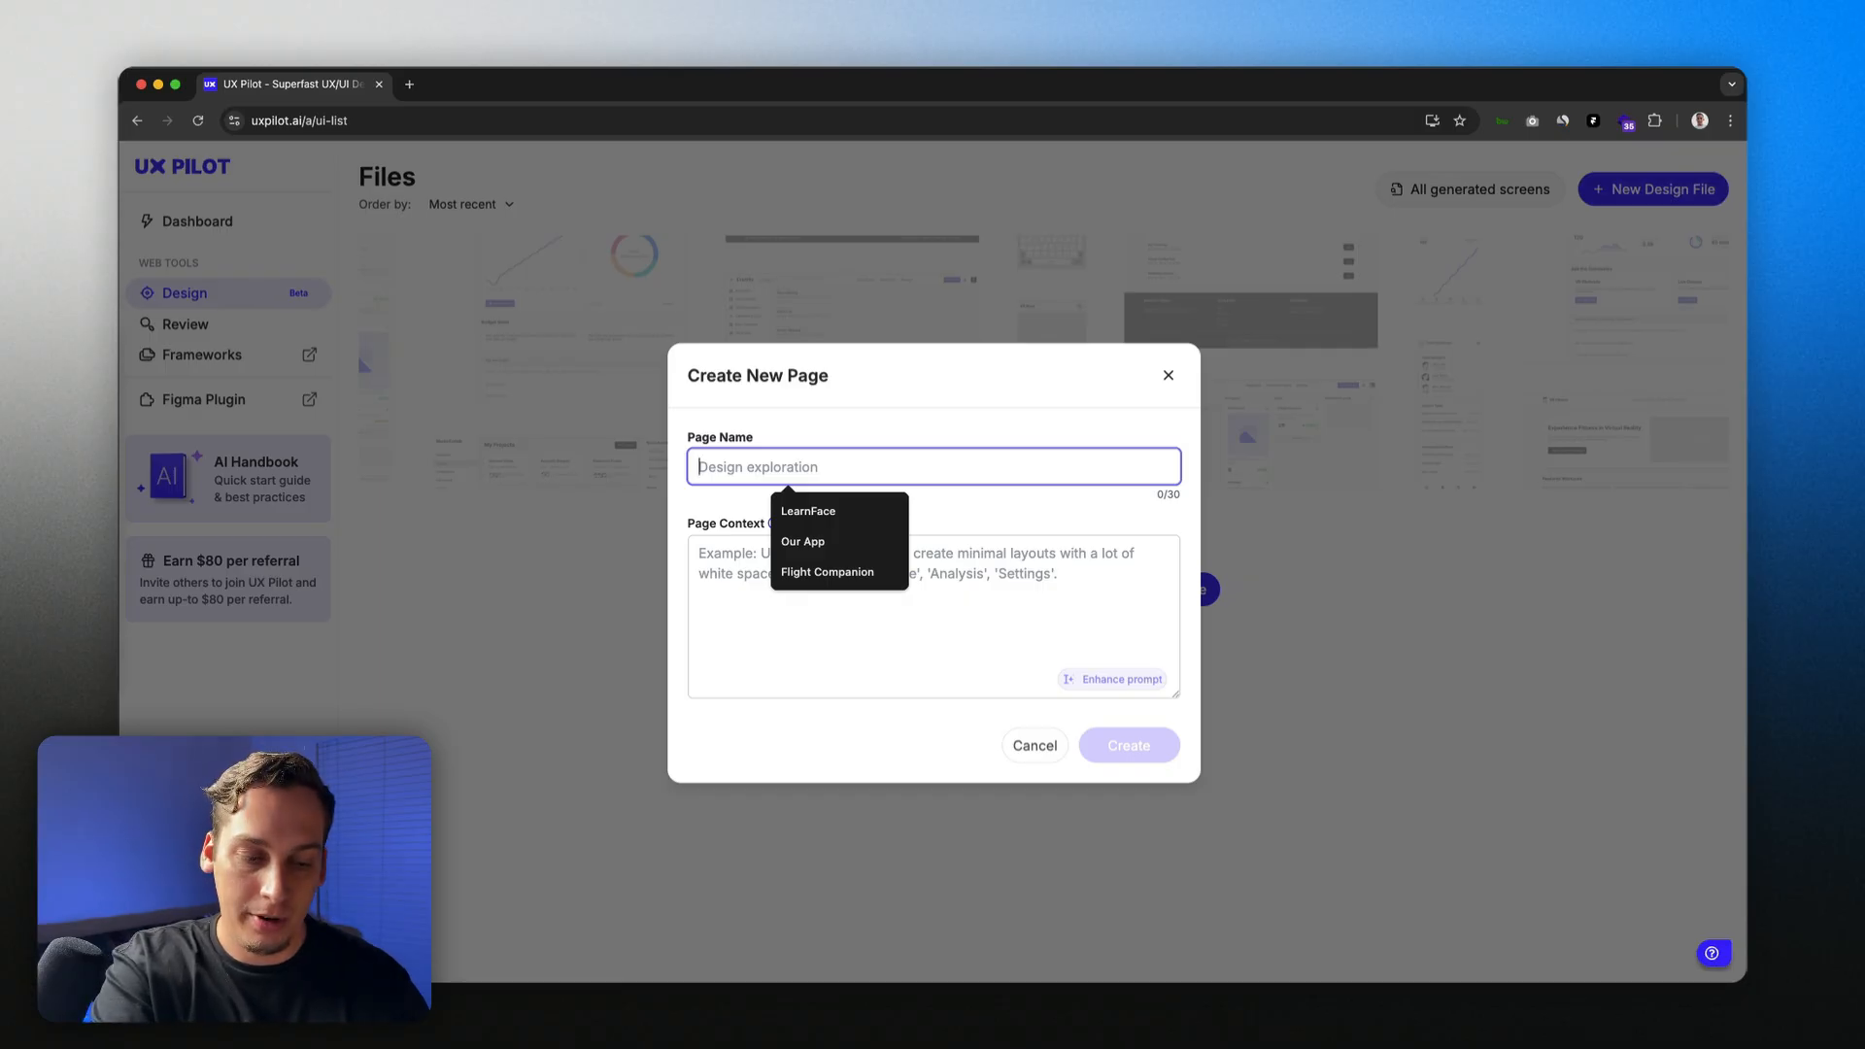
type("DashboardUI")
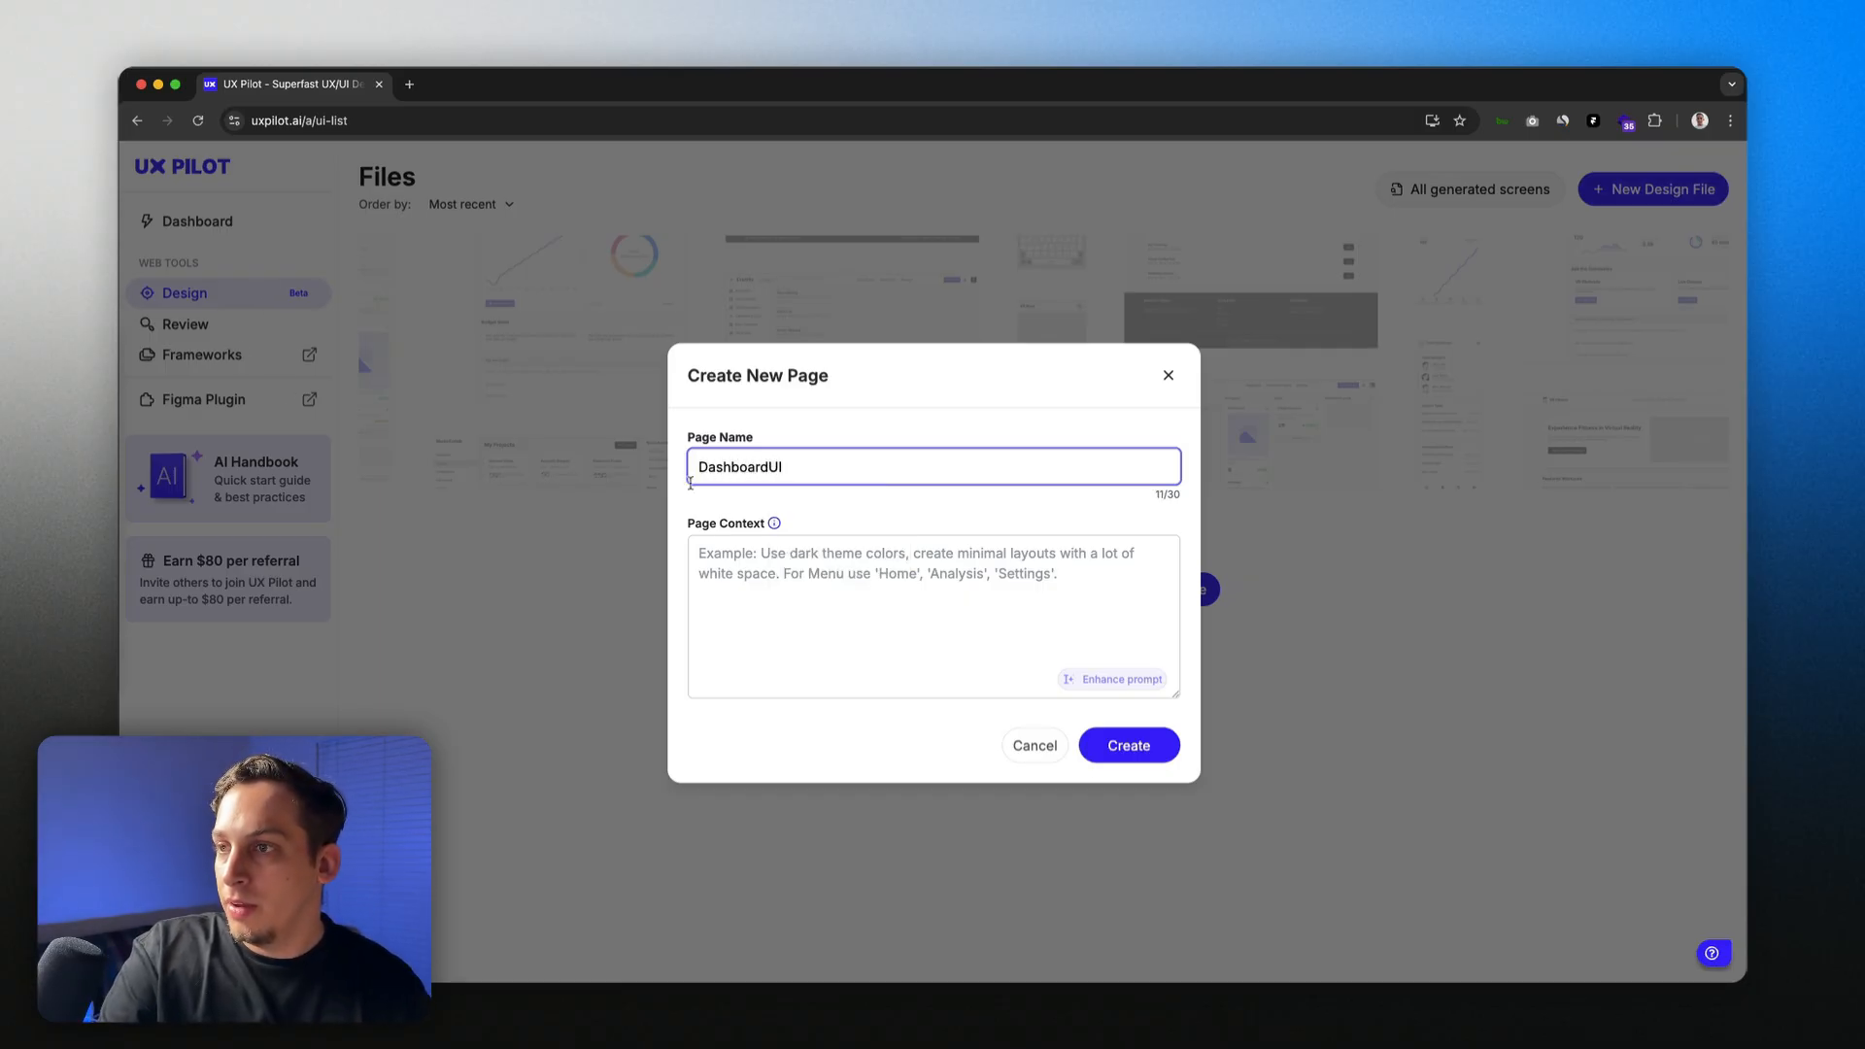
mouse_move(774, 527)
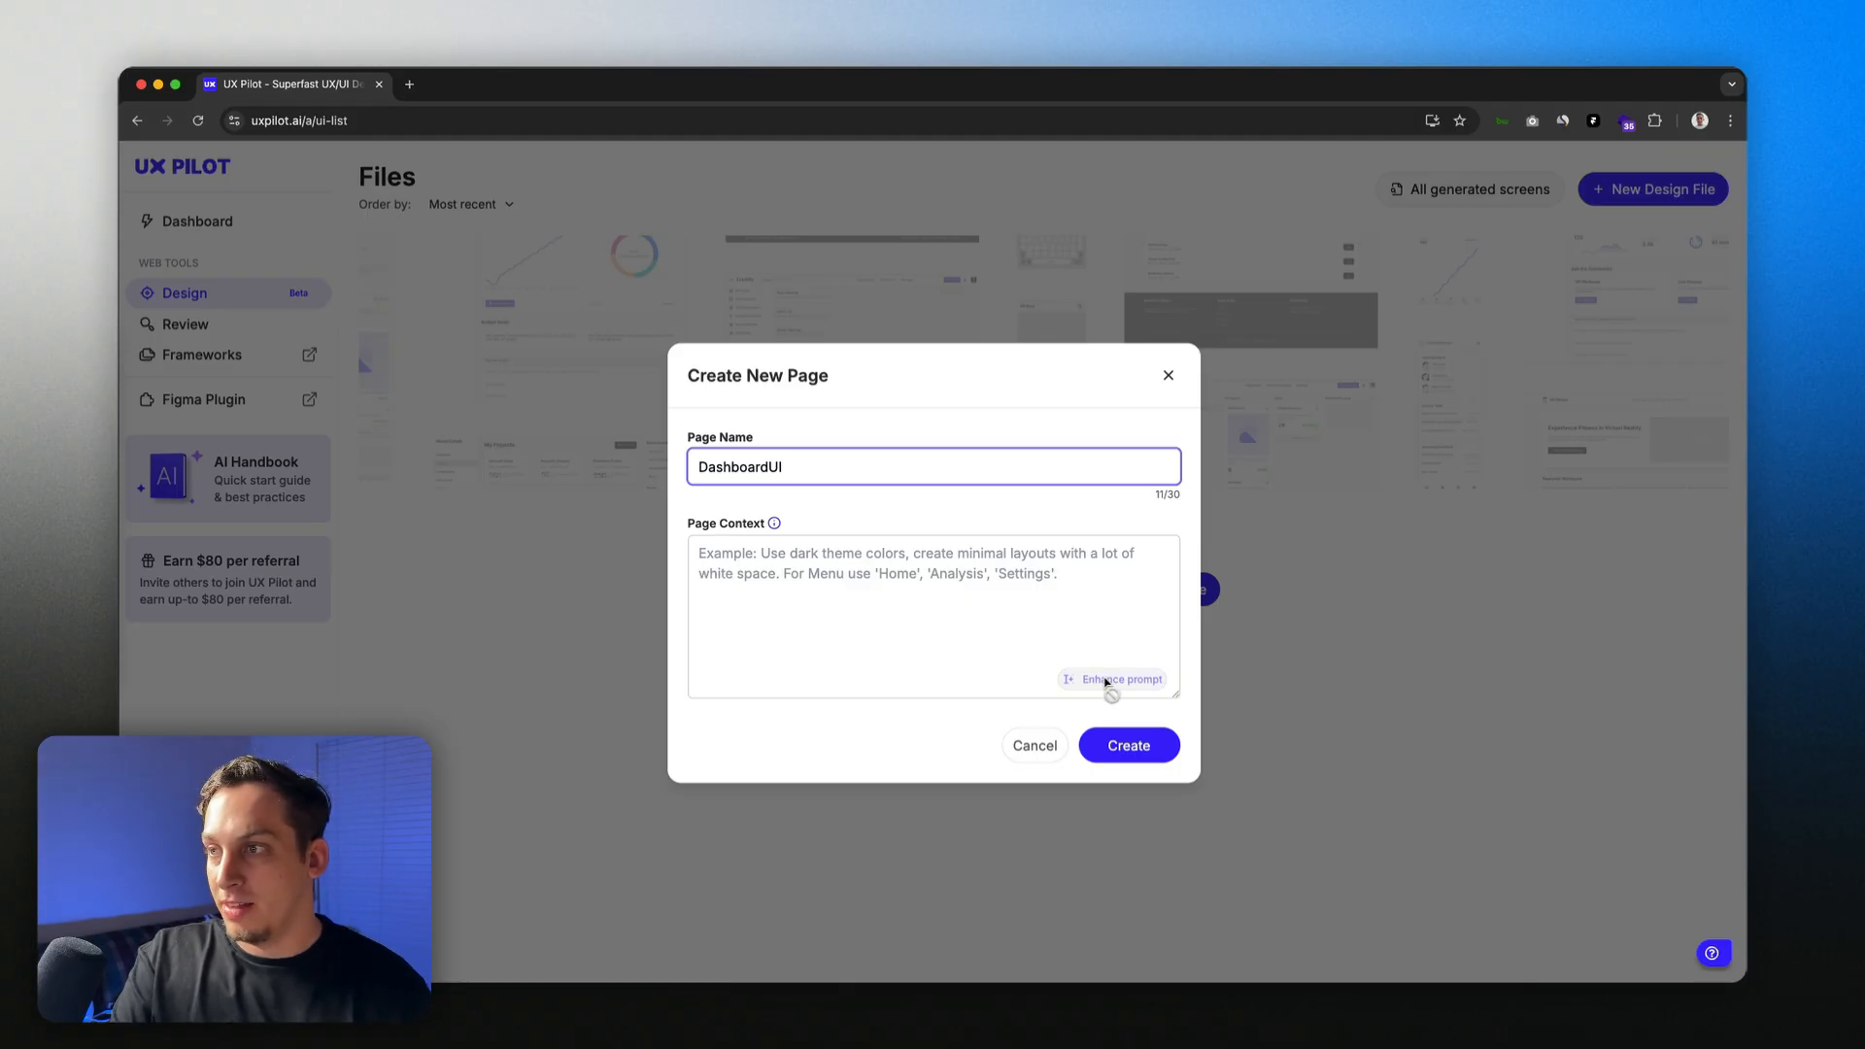
Step: Describe a dark-theme shadcn/ui dashboard tracking restaurant visitors, correcting 'restaurant'
left_click(874, 557)
type("use dark theme colors, make it in the style of shadcn/ui omponents. Add different visual elements that include line graphs and bar graphs.")
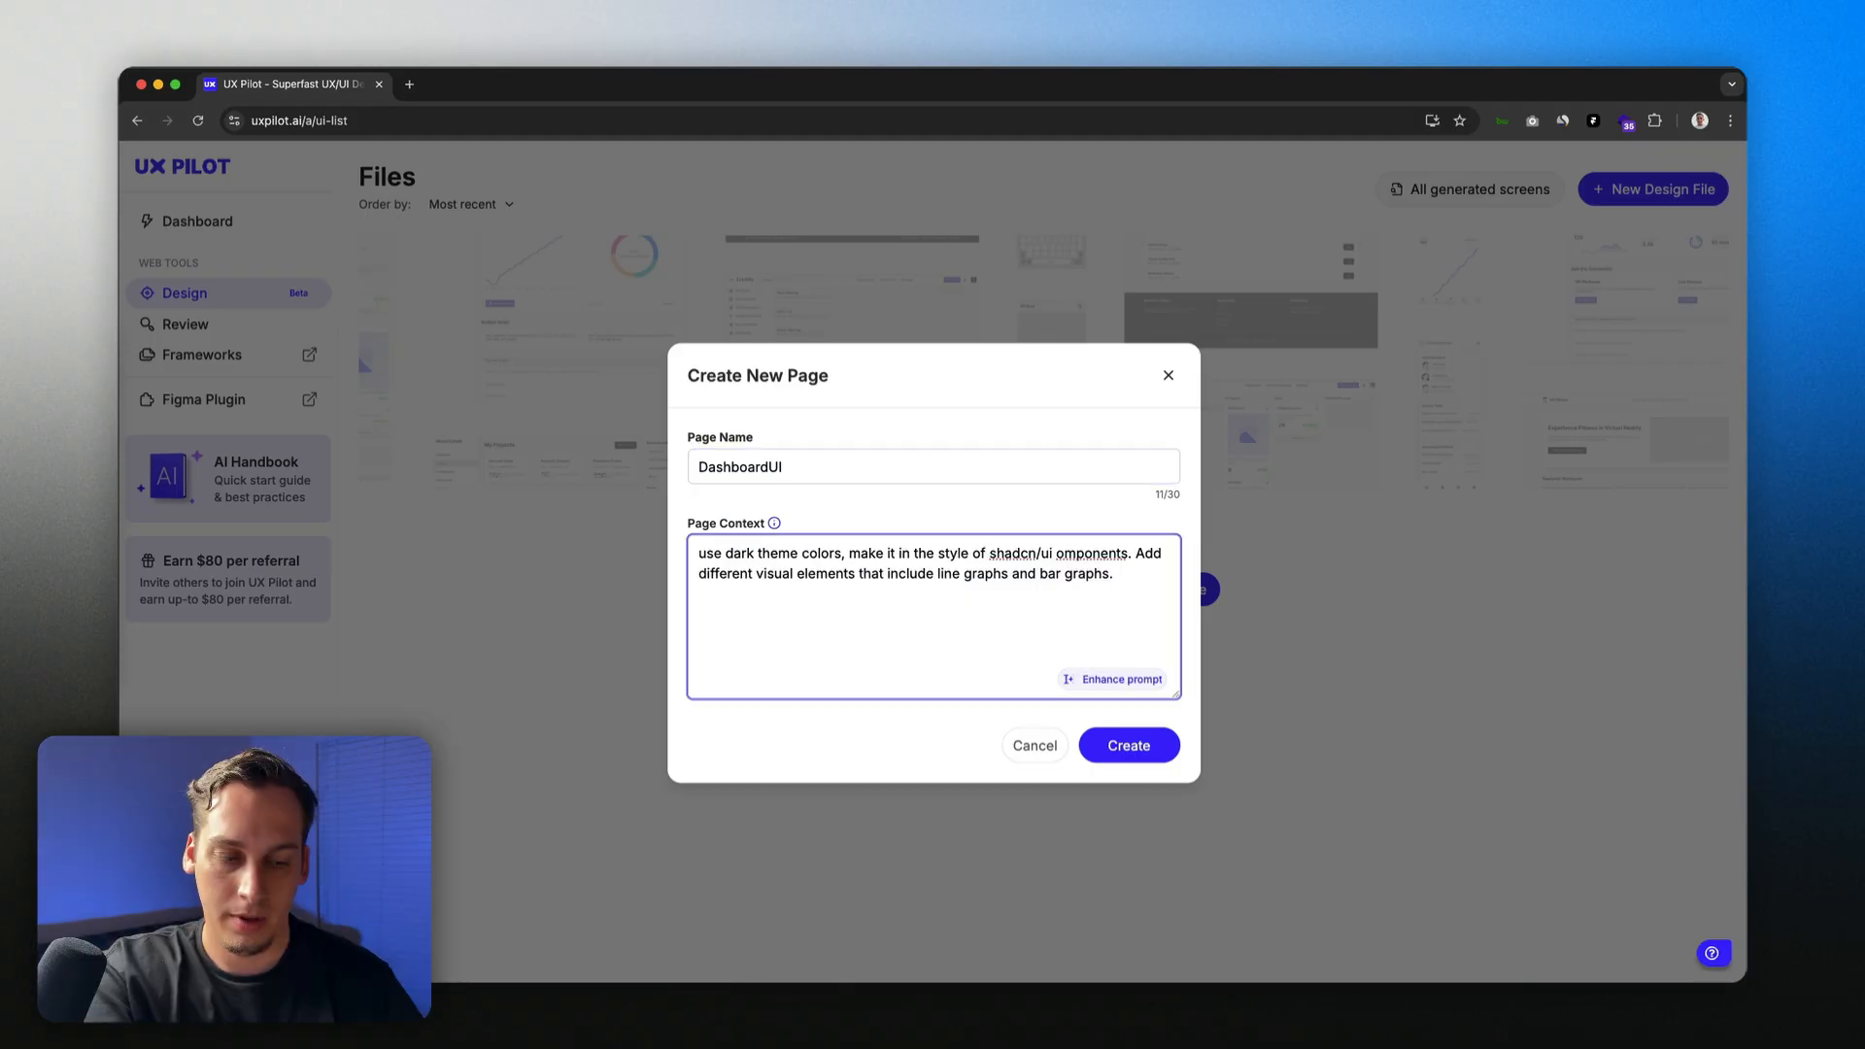
type(" The main")
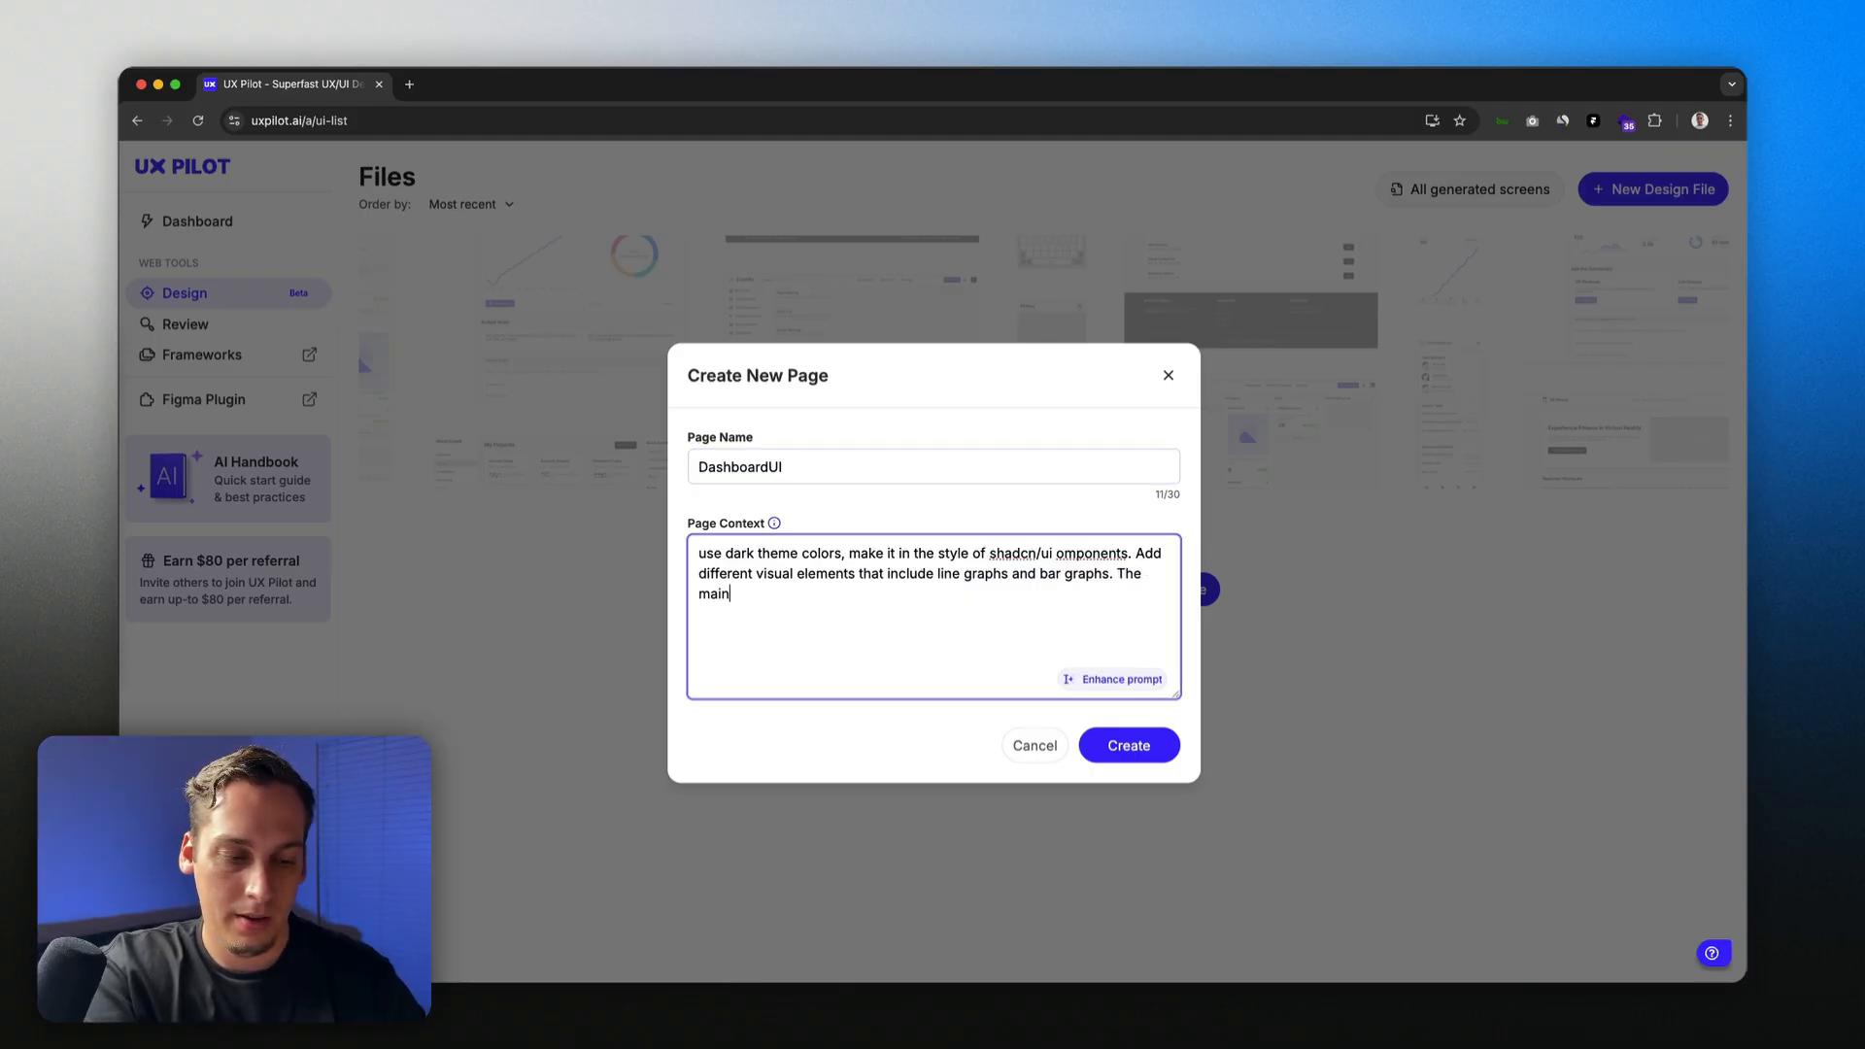
type("goal of this d")
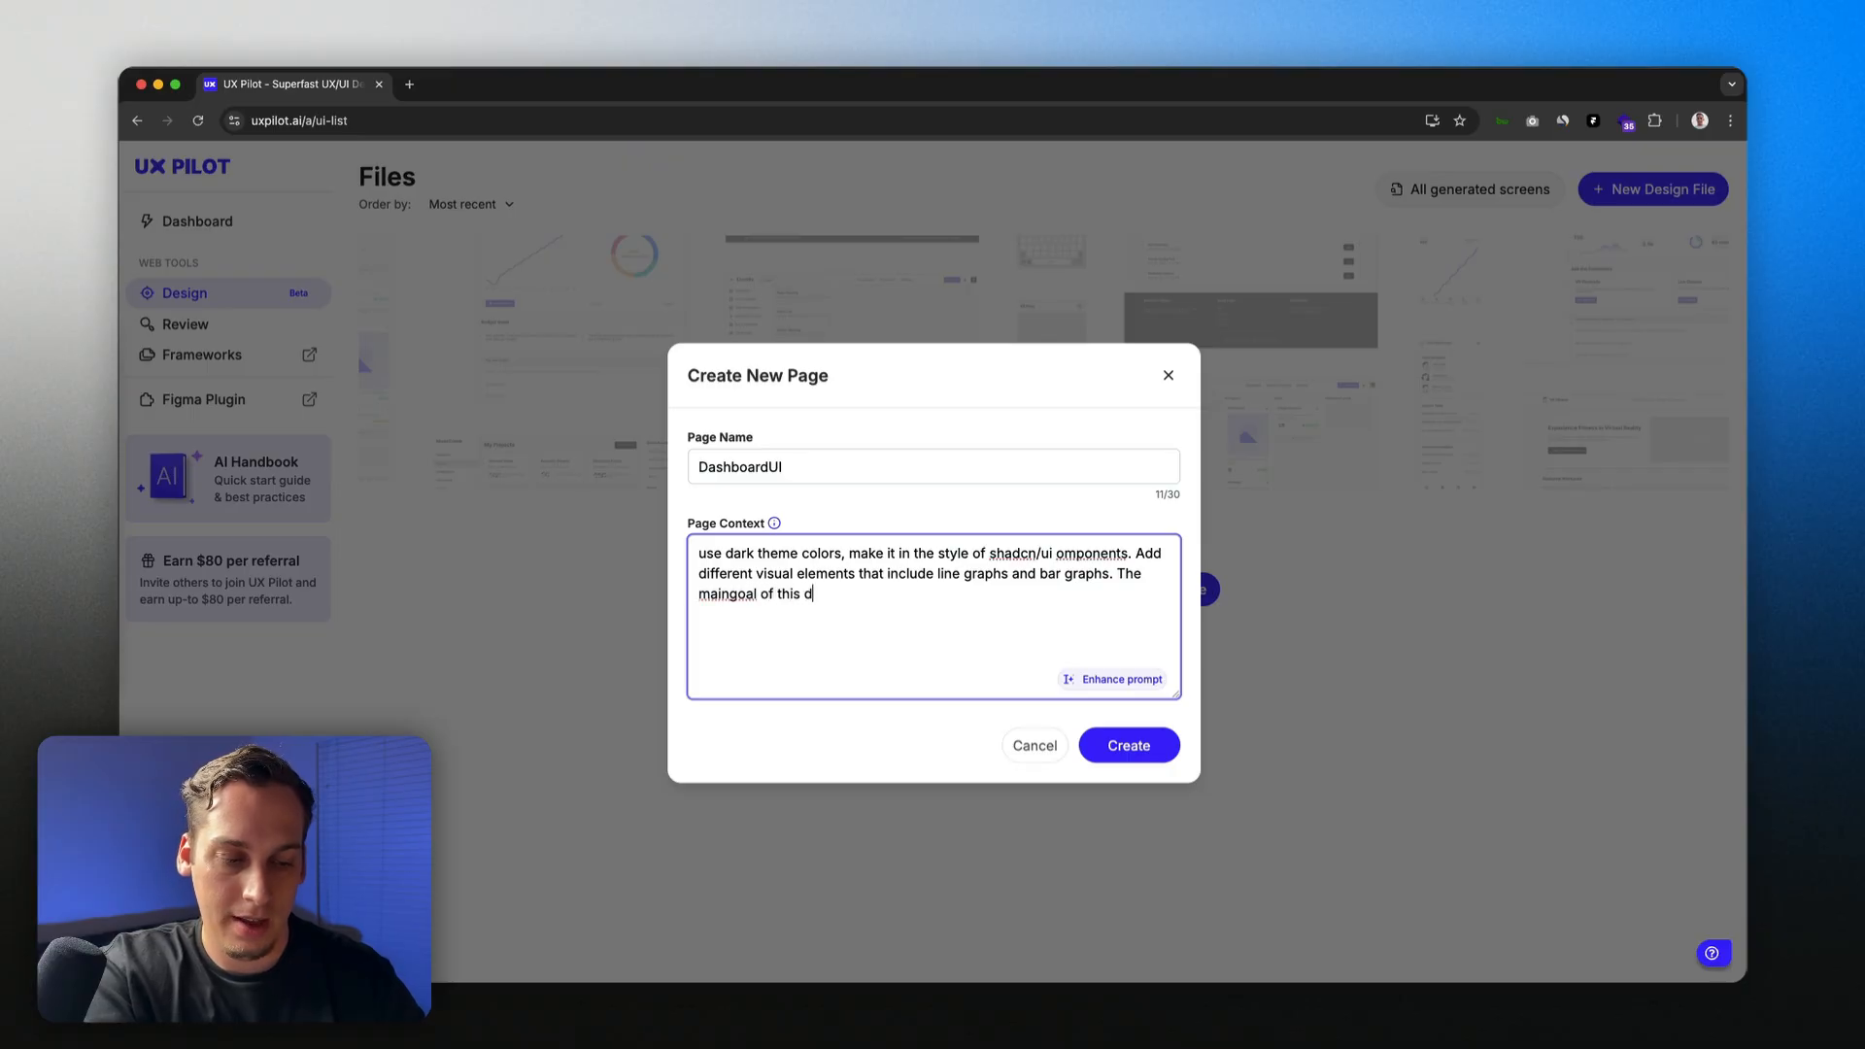
type("ashboard is to track")
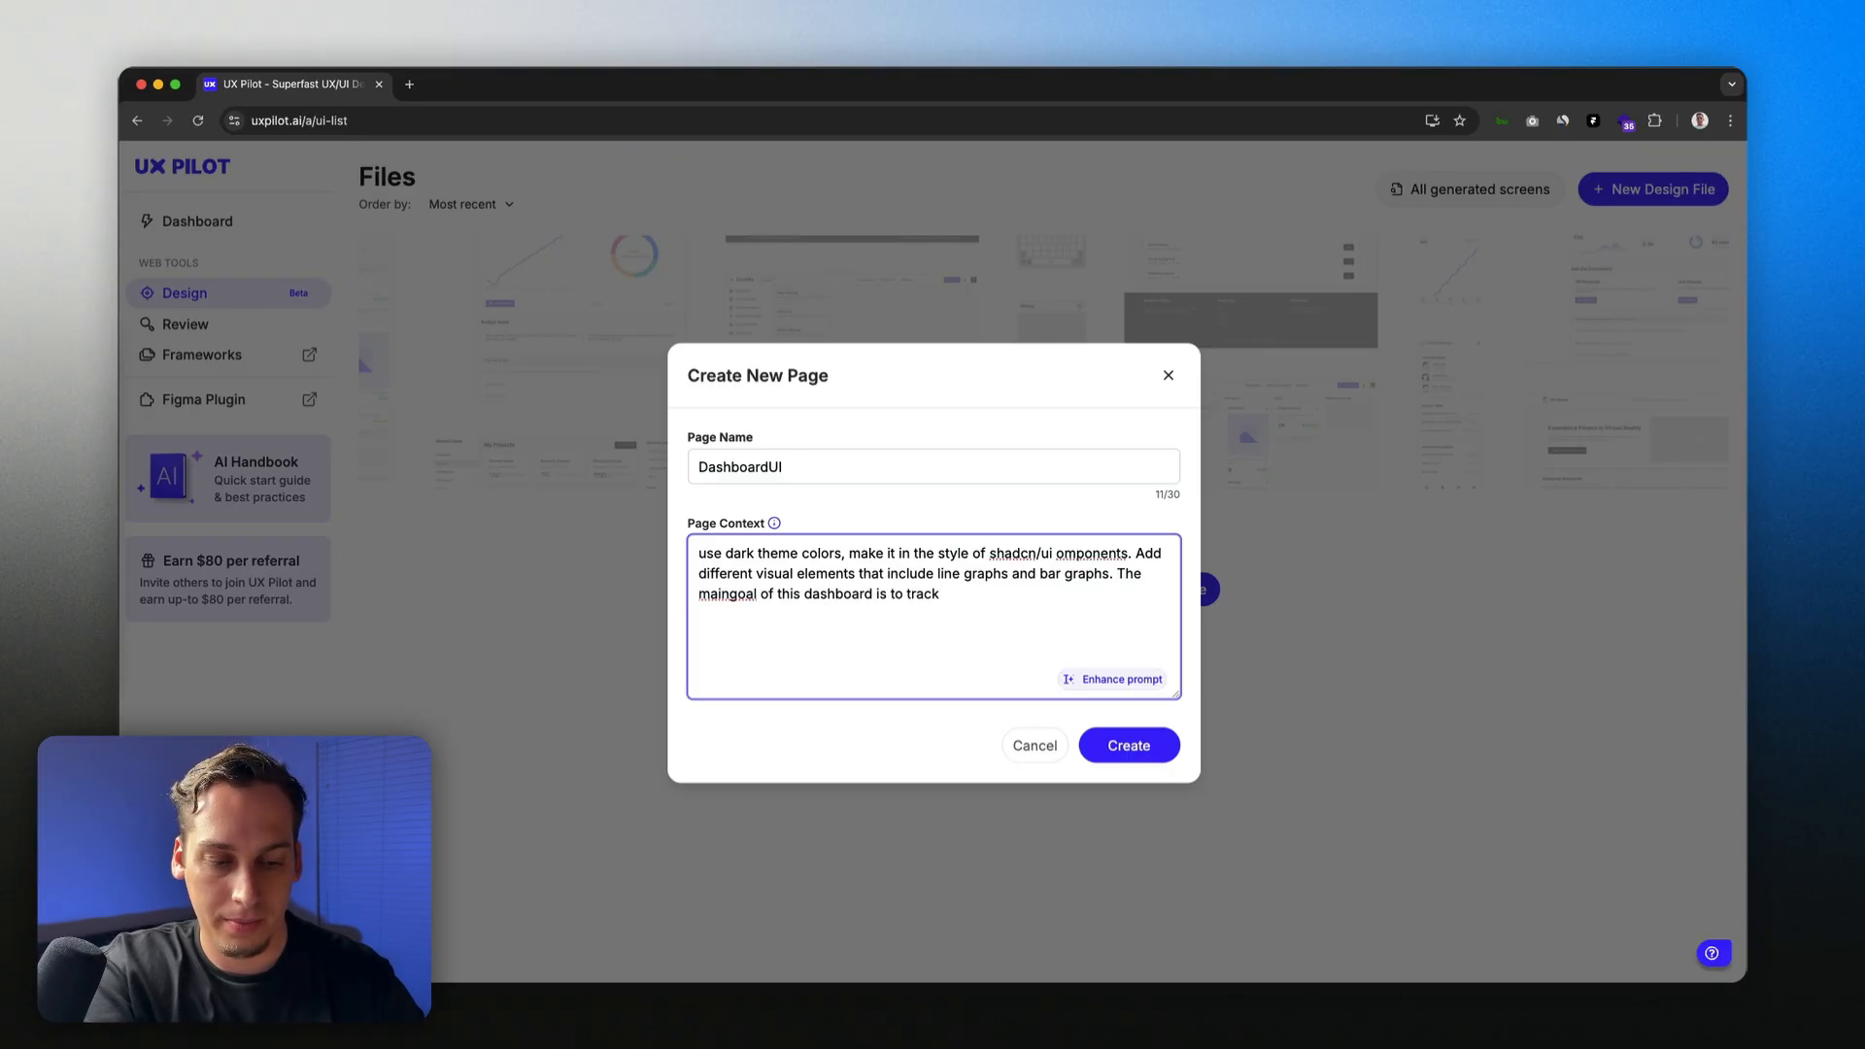
type(" restuara")
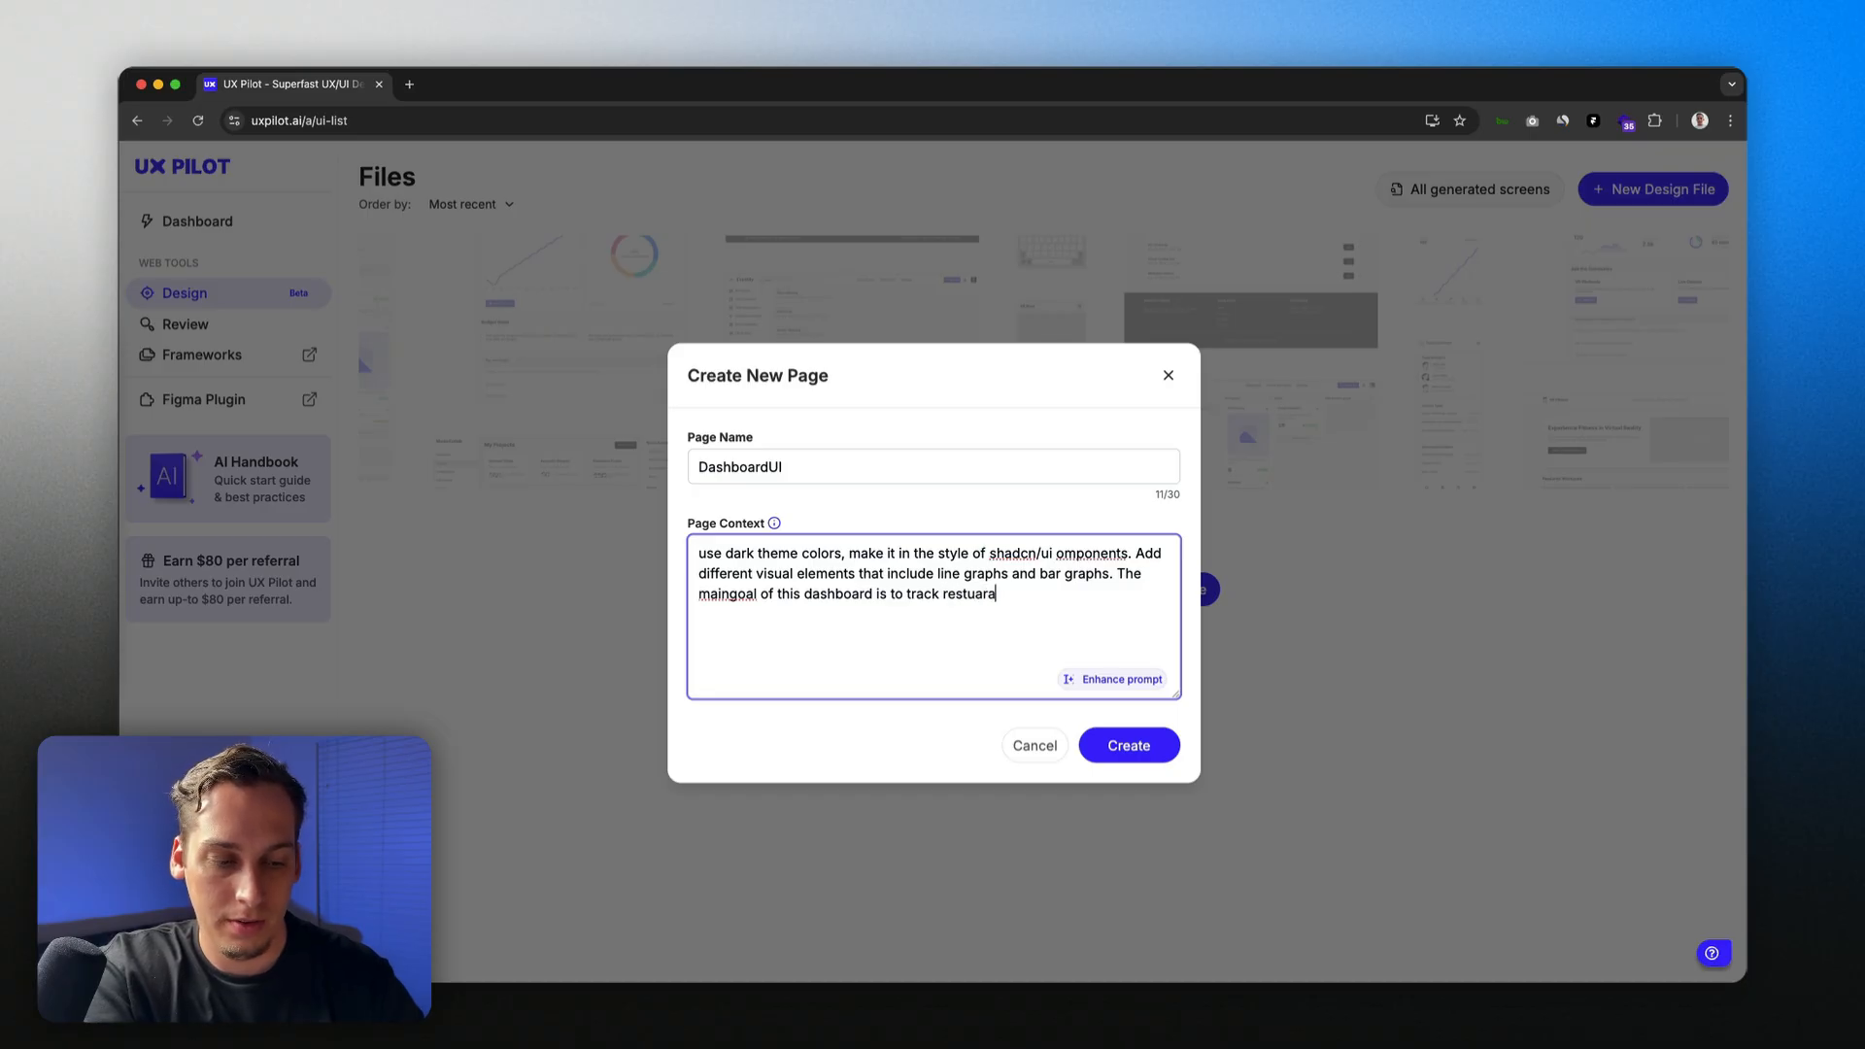
type("nt visitors ")
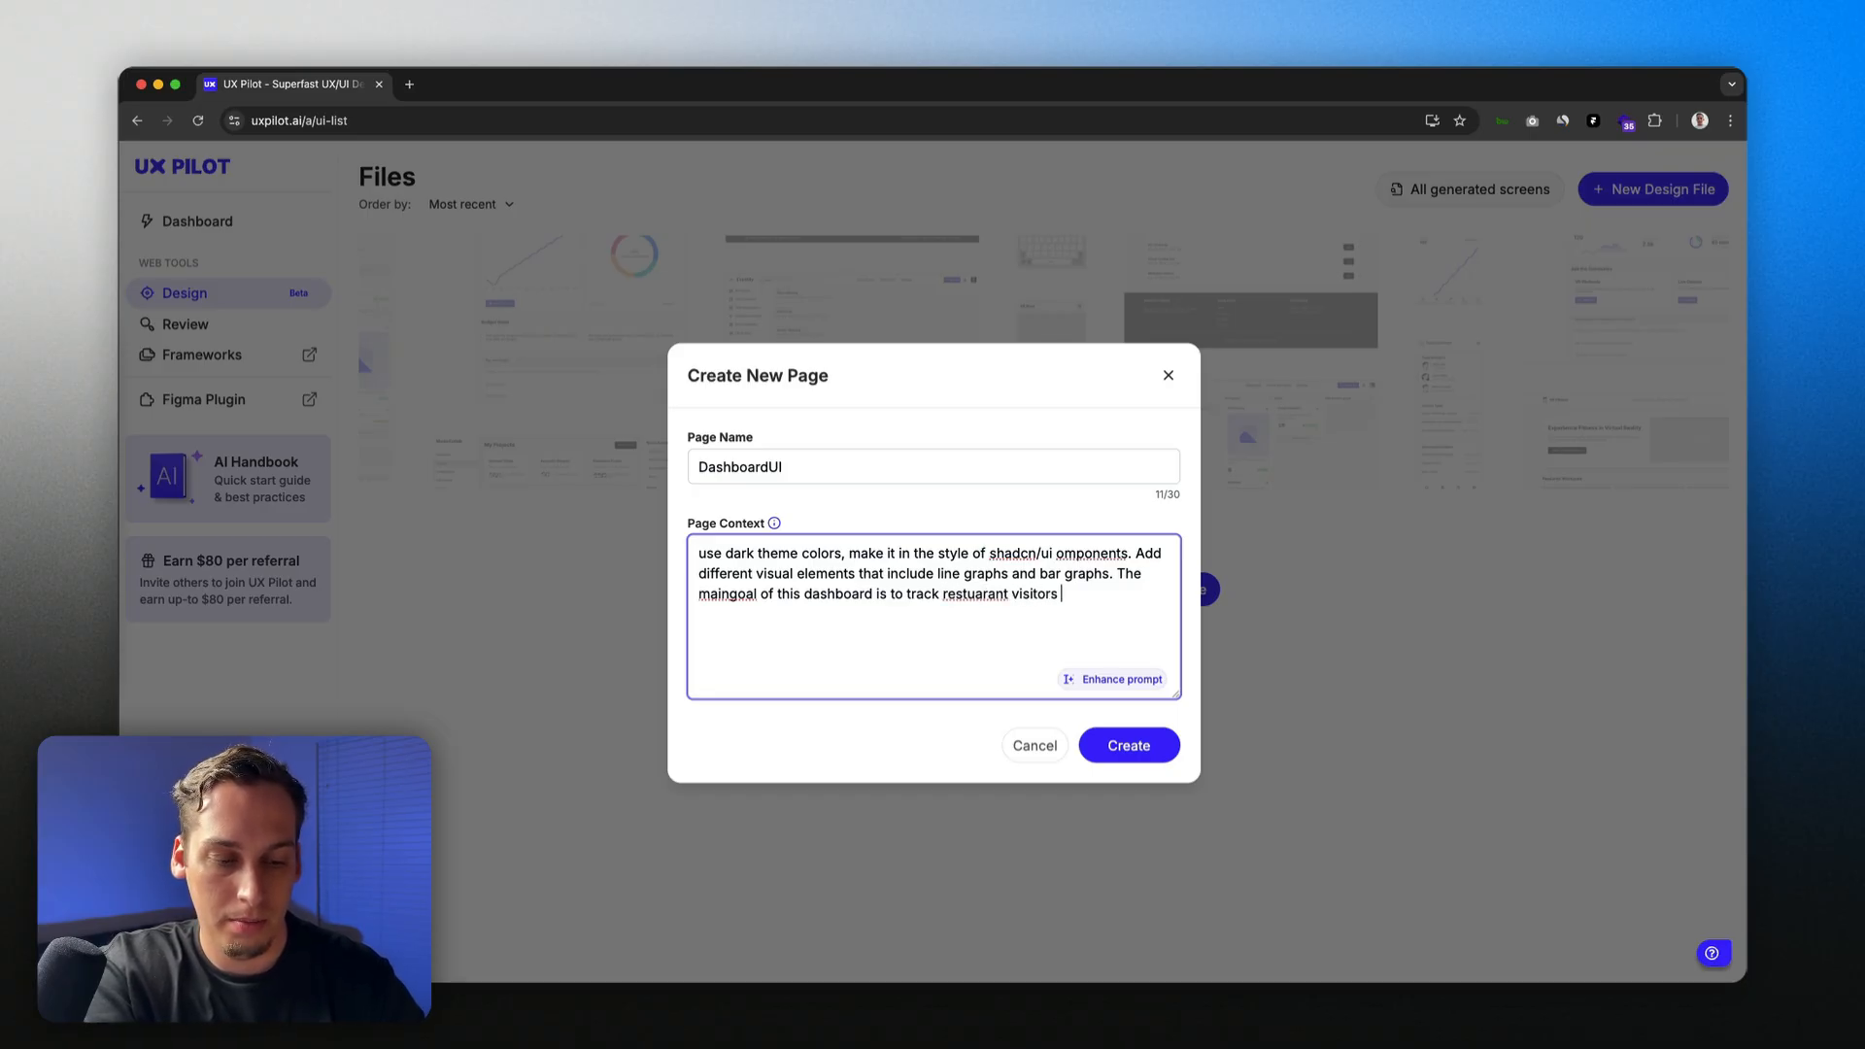
type("based on onl")
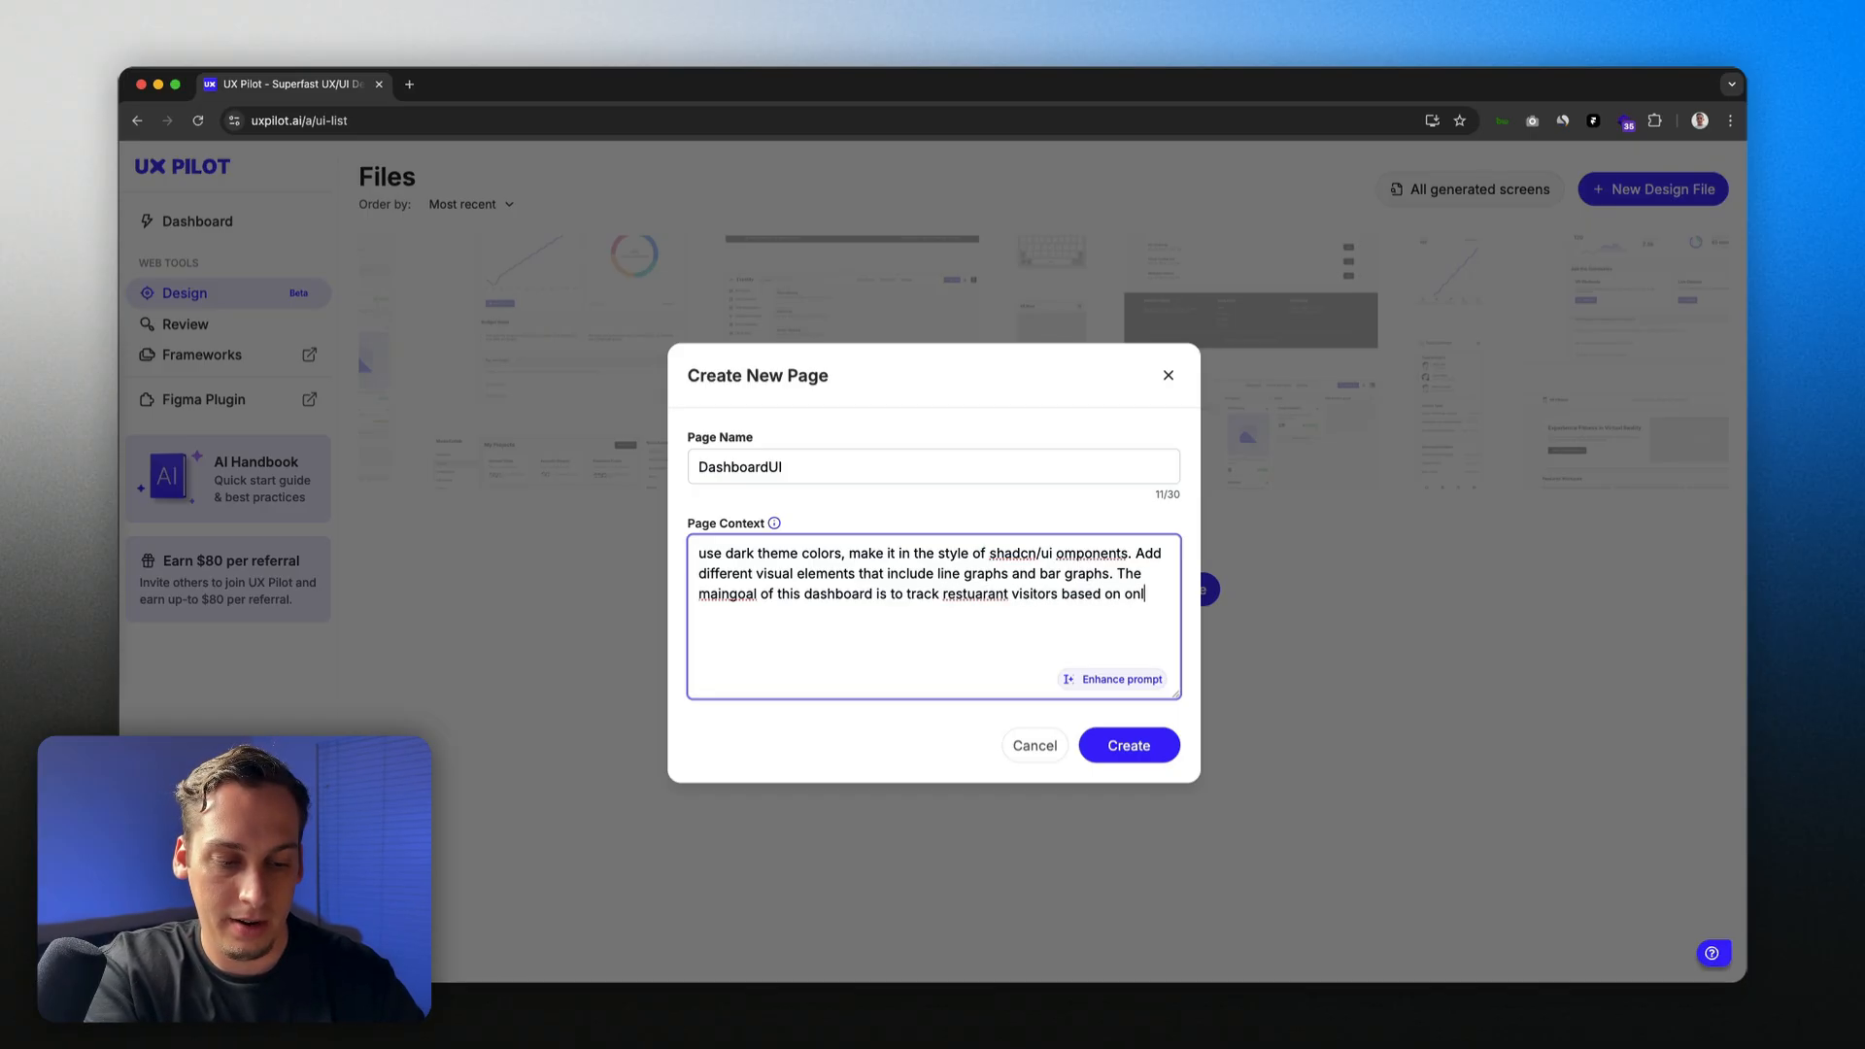
type("ine bookings.")
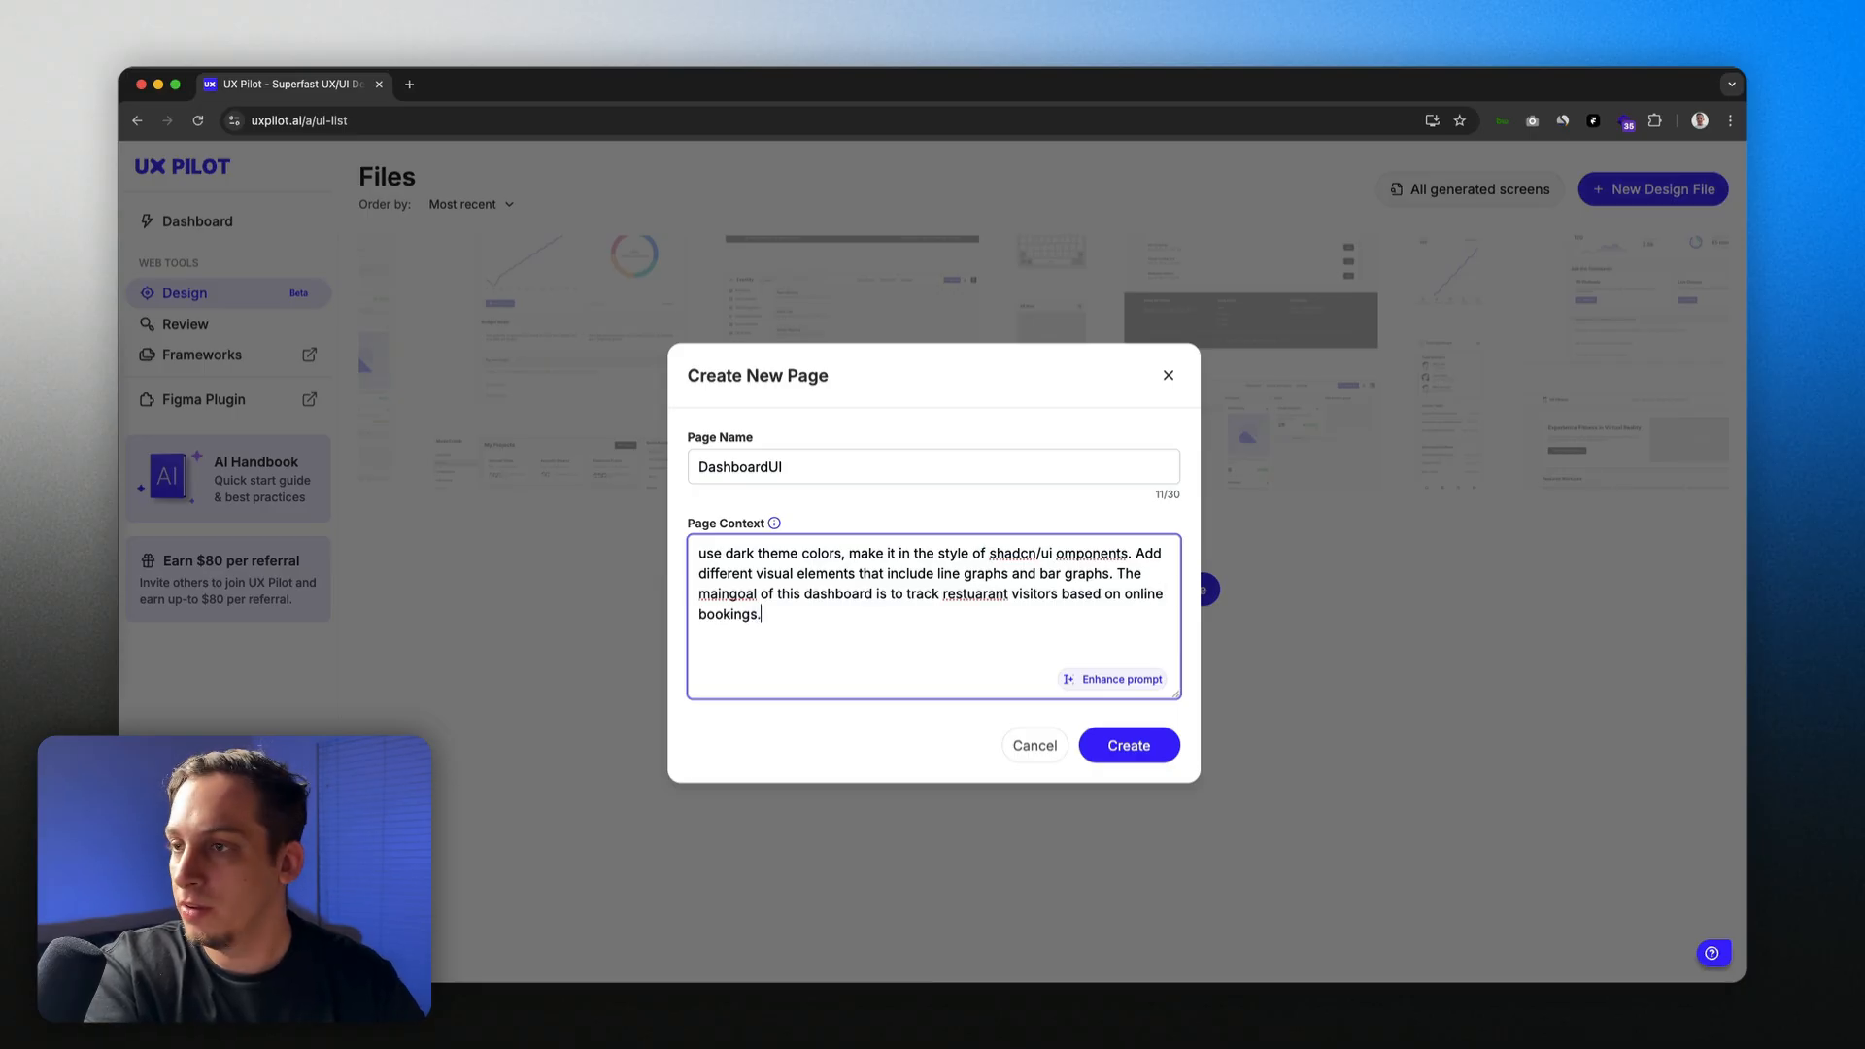
right_click(964, 593)
left_click(982, 604)
Step: Fix the 'components' typo and have AI enhance the page context prompt
left_click(731, 592)
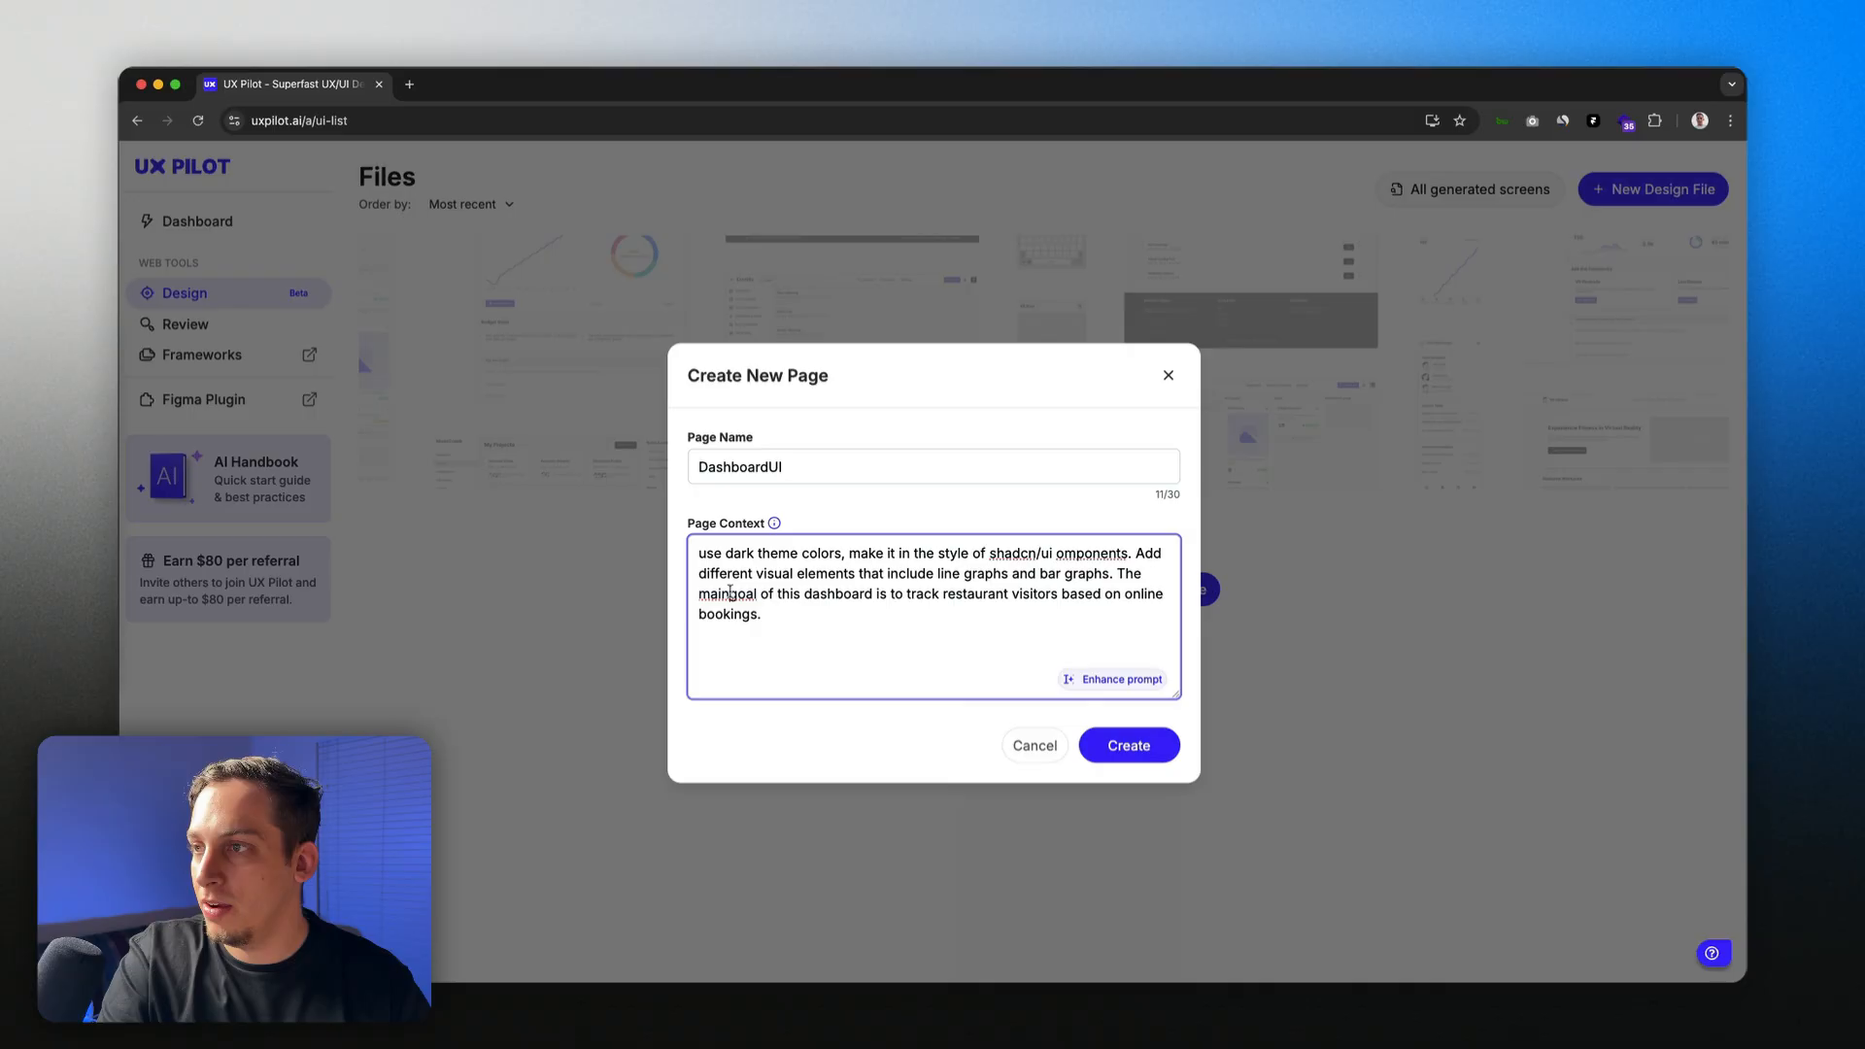
left_click(1057, 554)
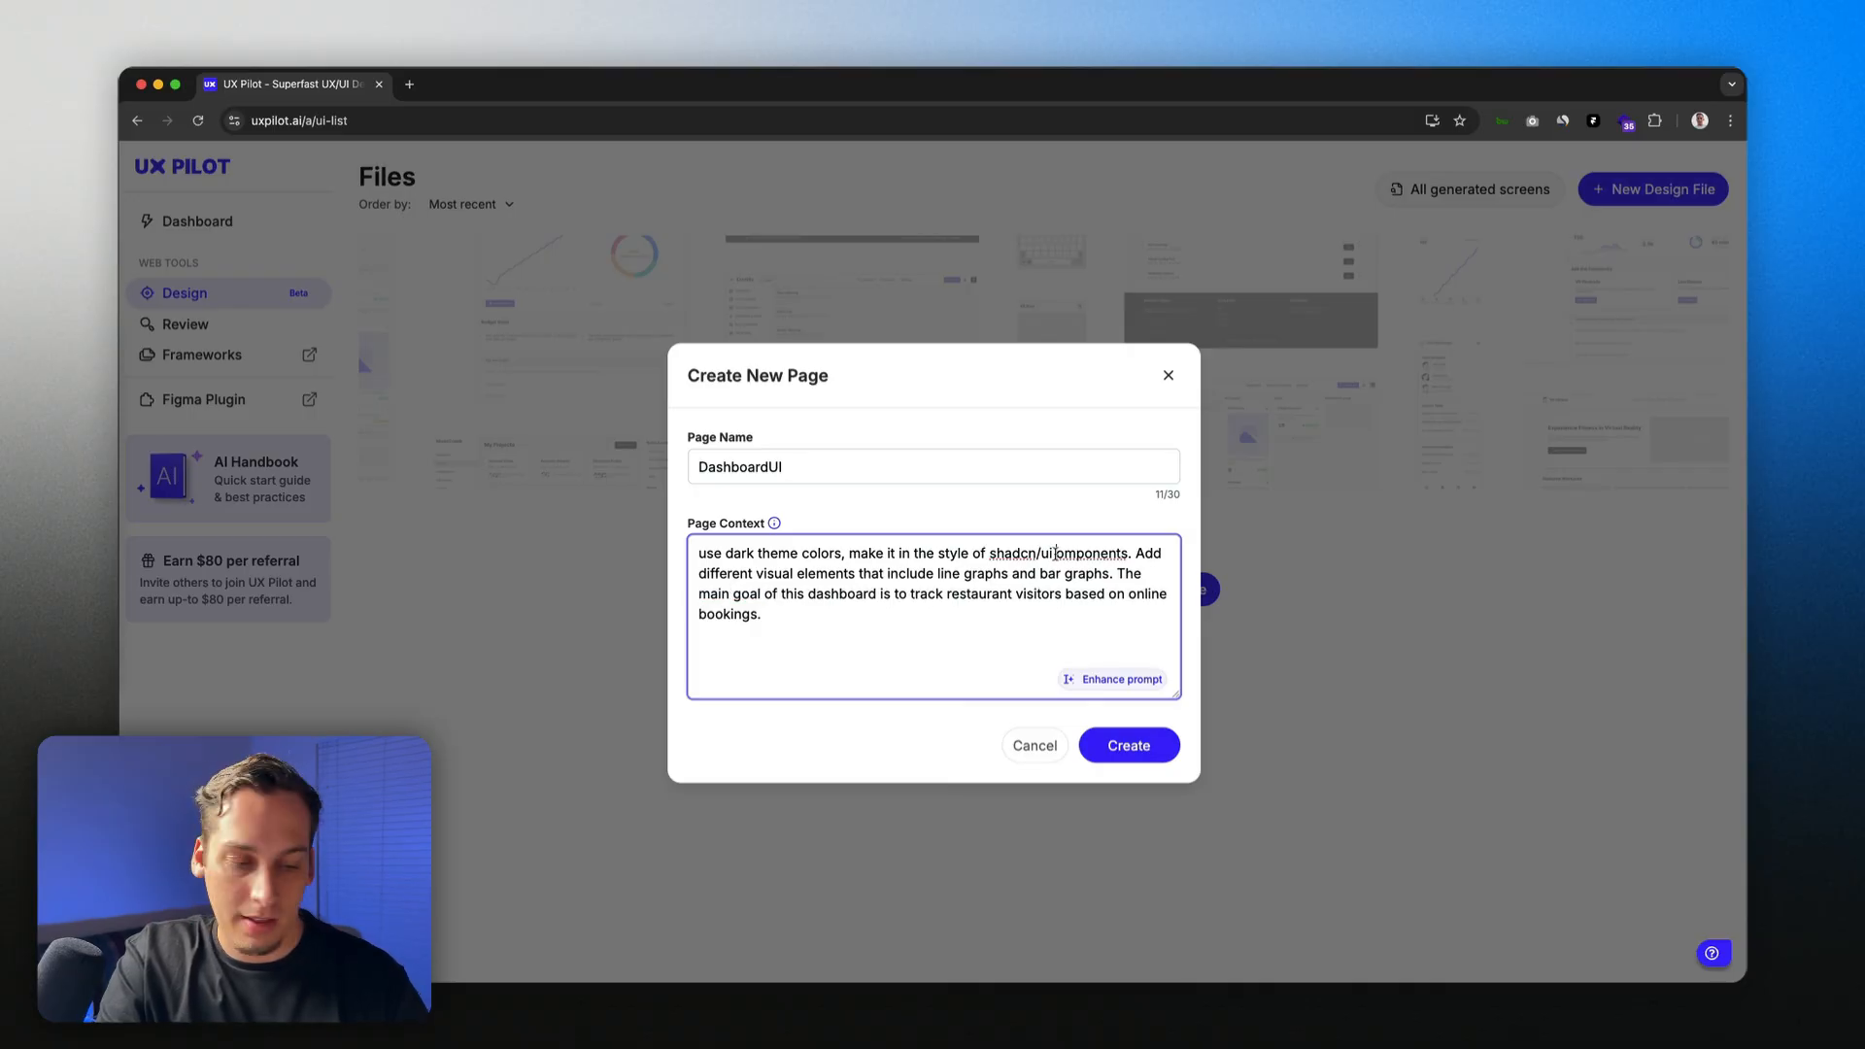
type("c")
left_click(1115, 680)
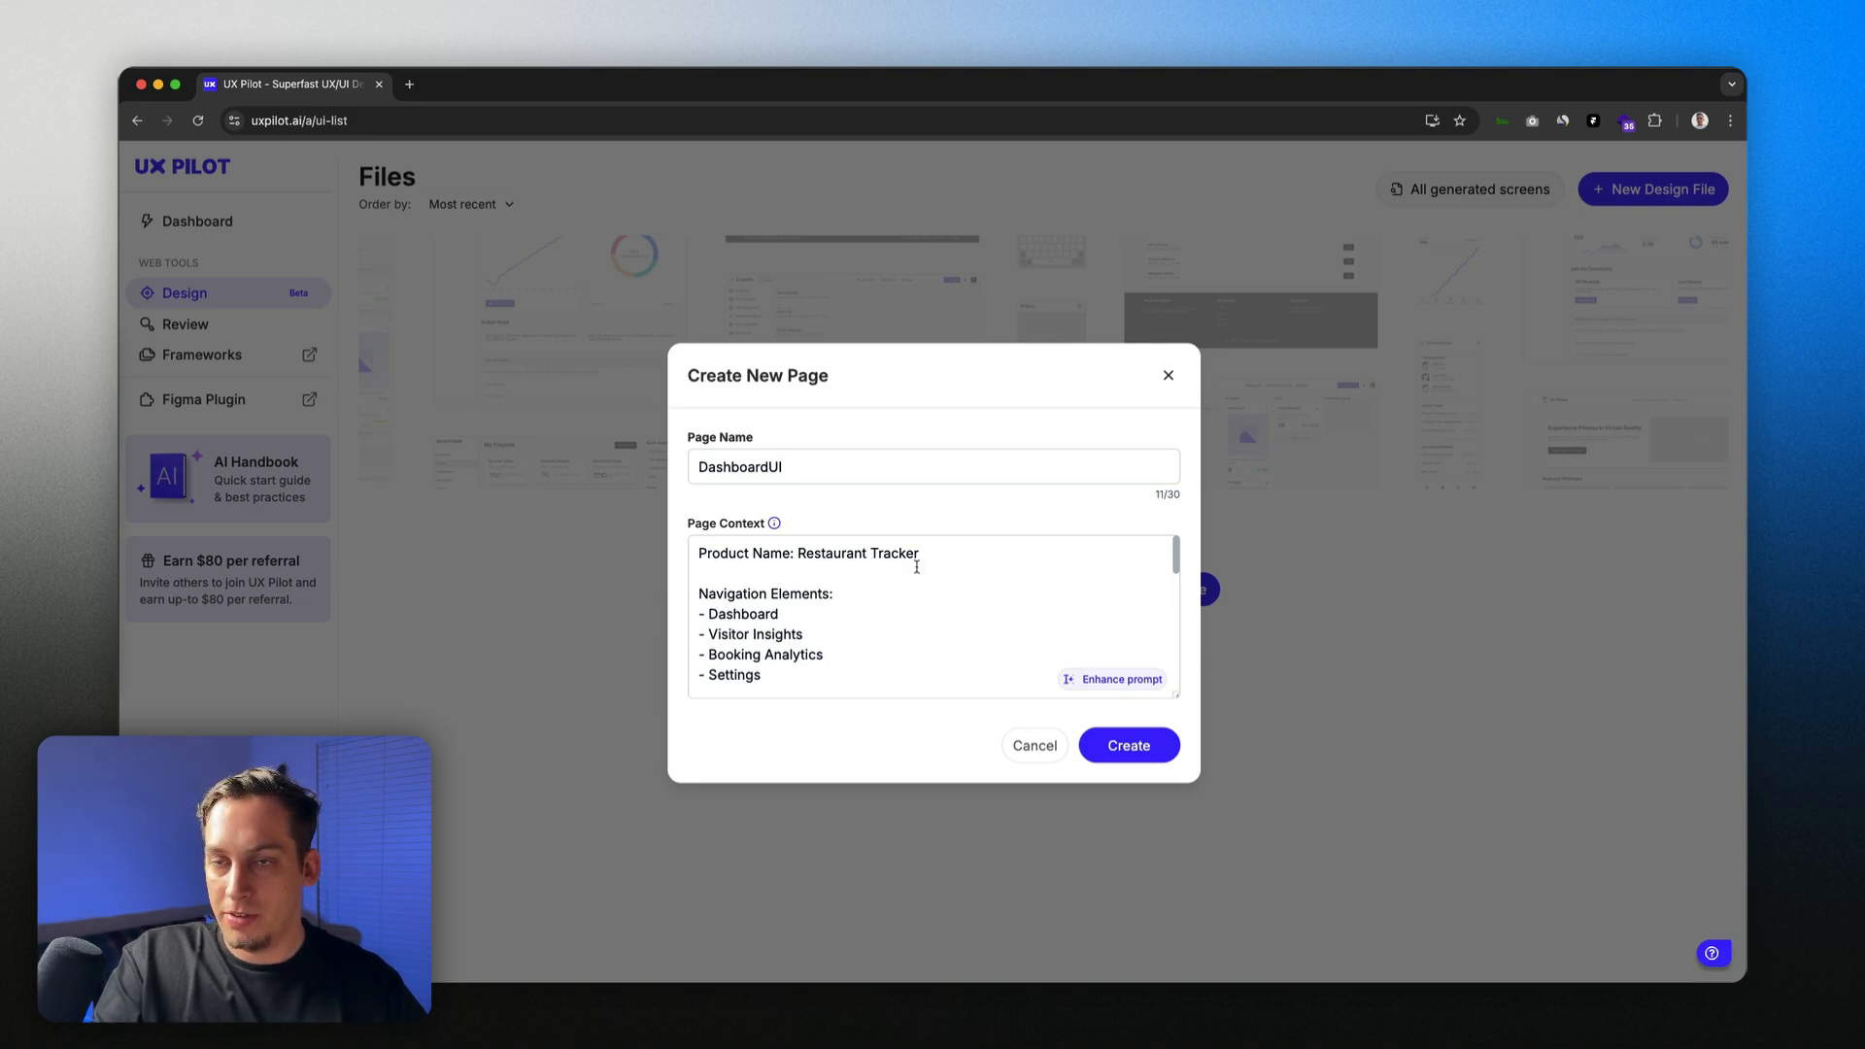
Step: Review the enhanced prompt's navigation items and Product Overview section
scroll(804, 611, "down", 2)
scroll(794, 588, "up", 2)
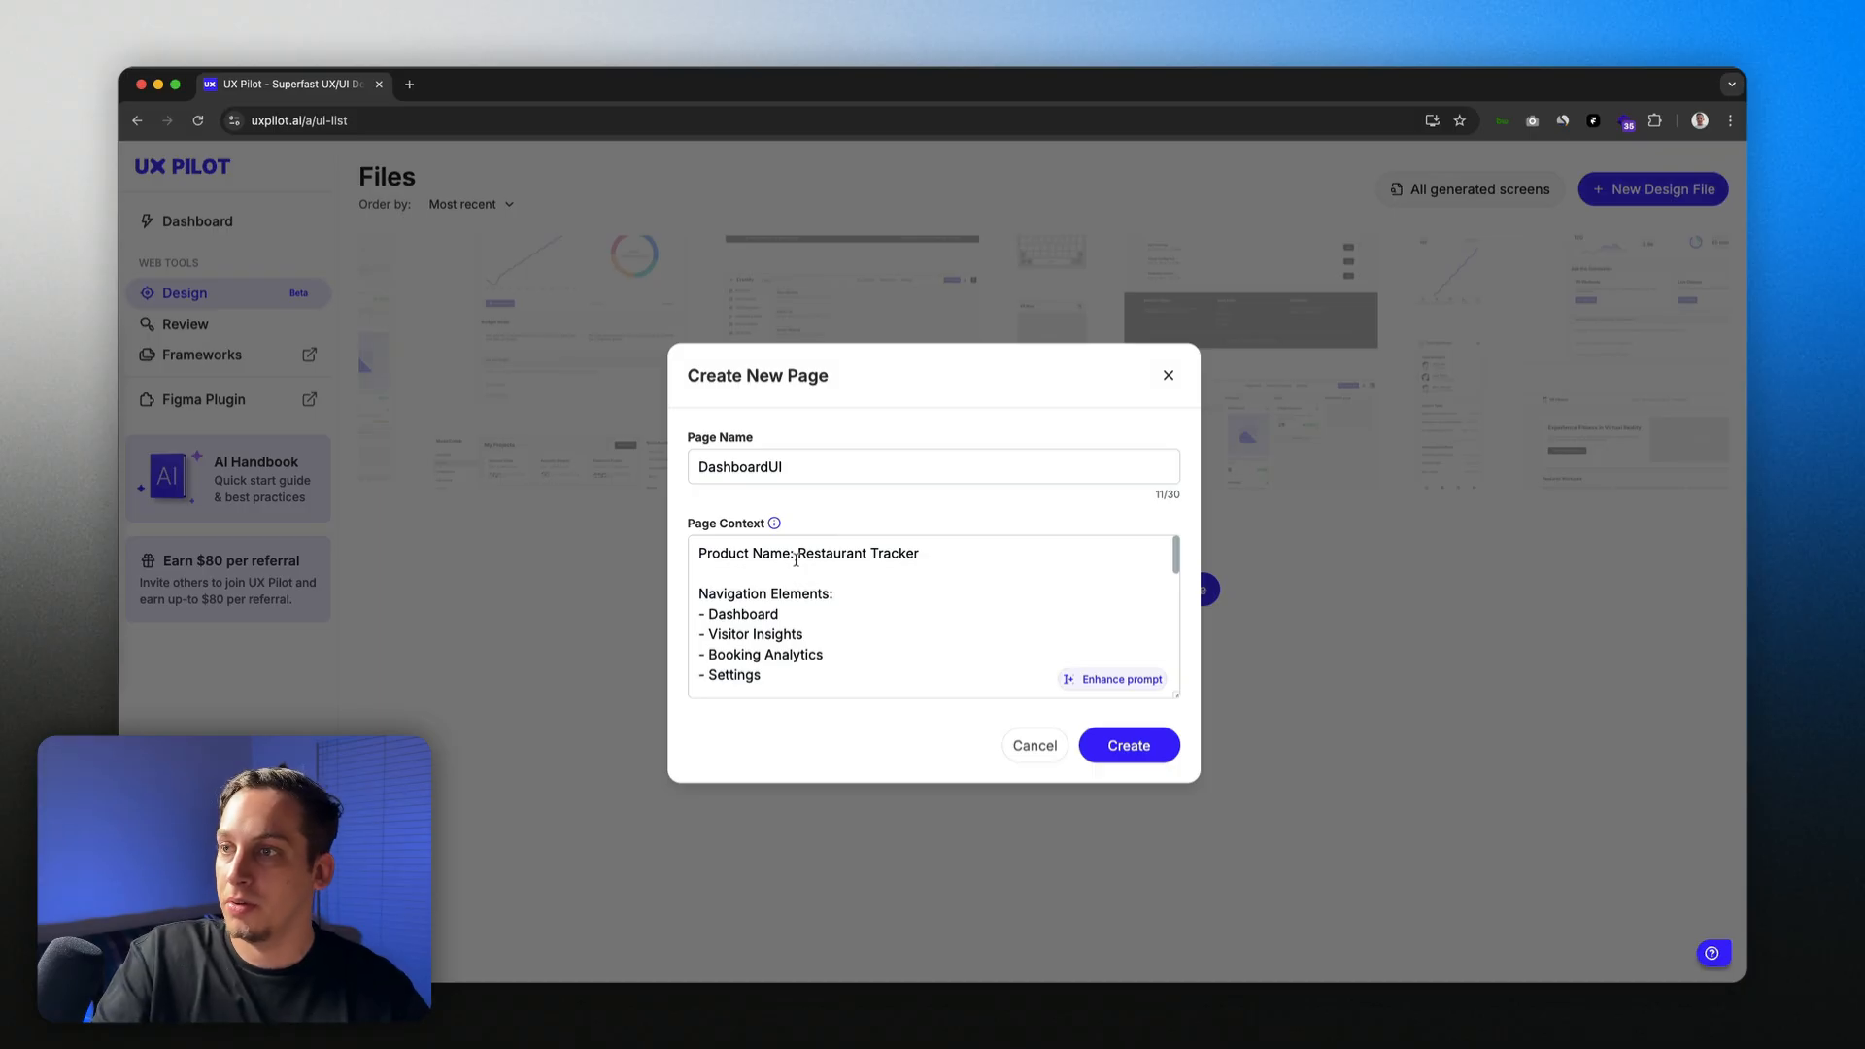
left_click_drag(796, 560, 933, 556)
scroll(807, 603, "down", 1)
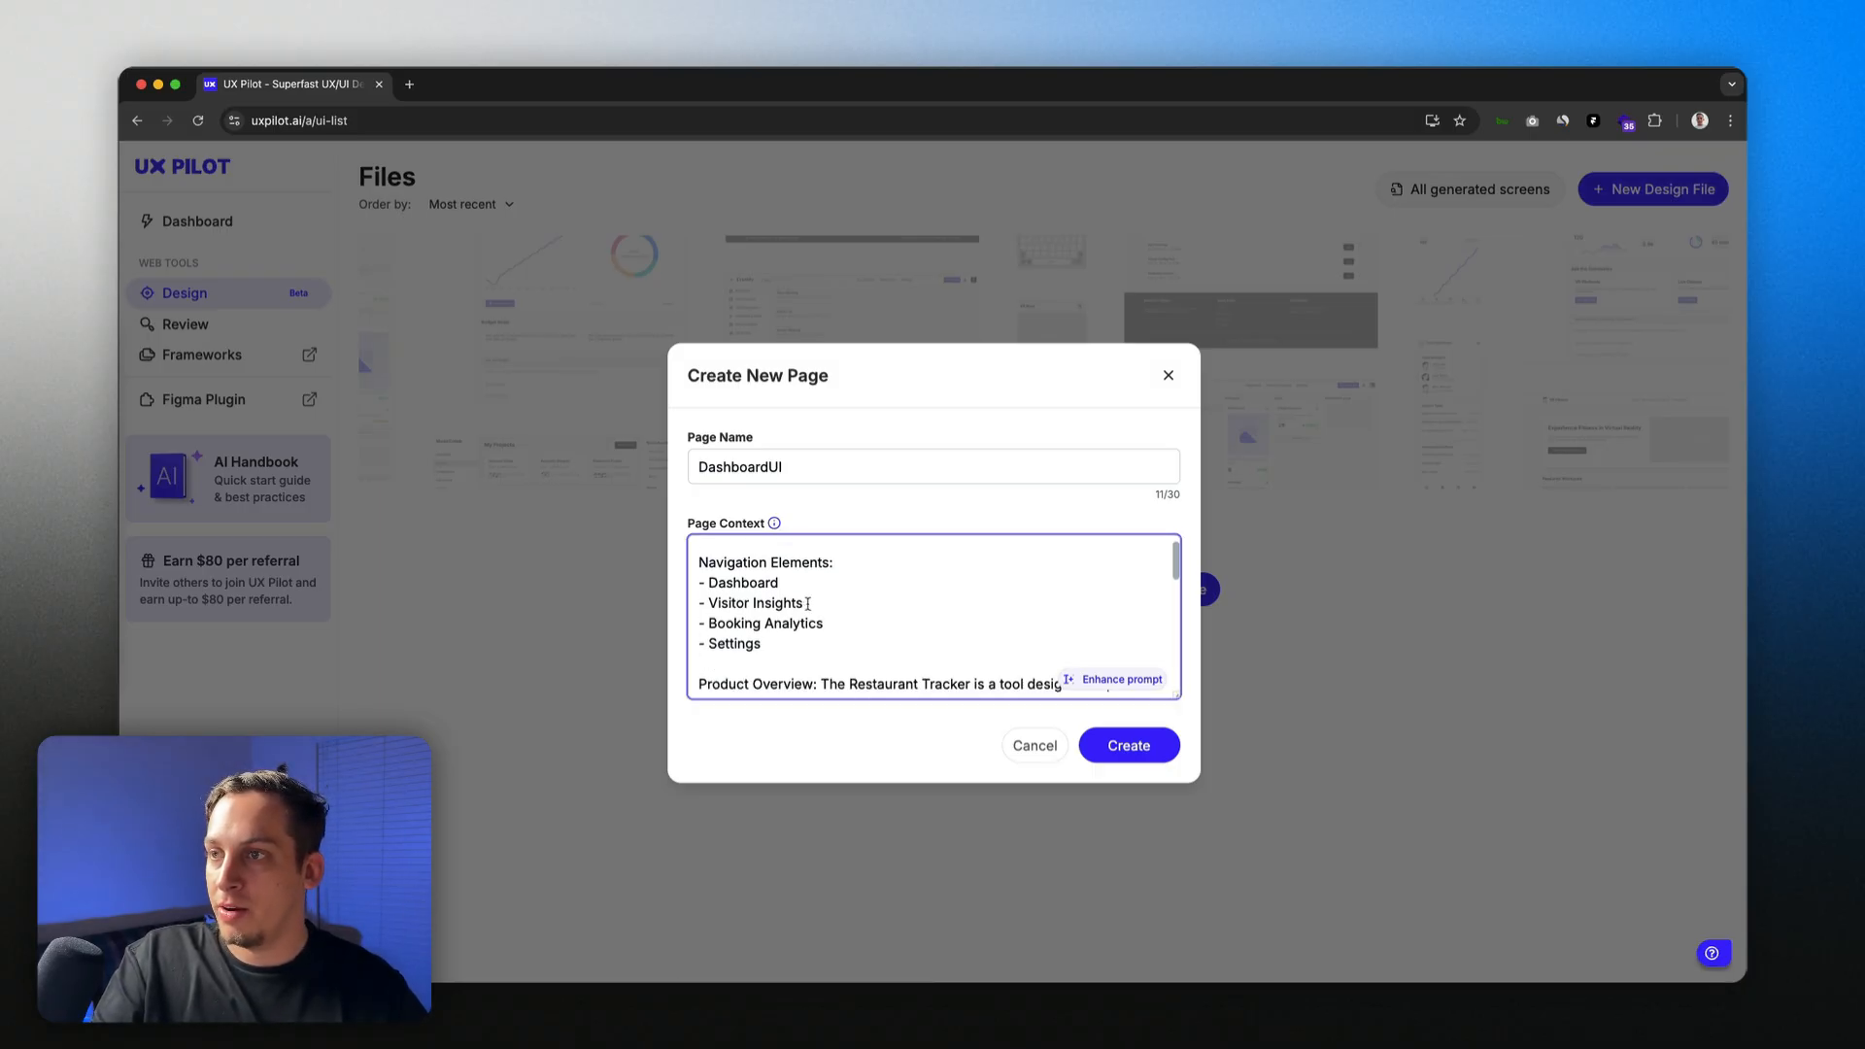
left_click_drag(698, 578, 827, 640)
left_click(762, 622)
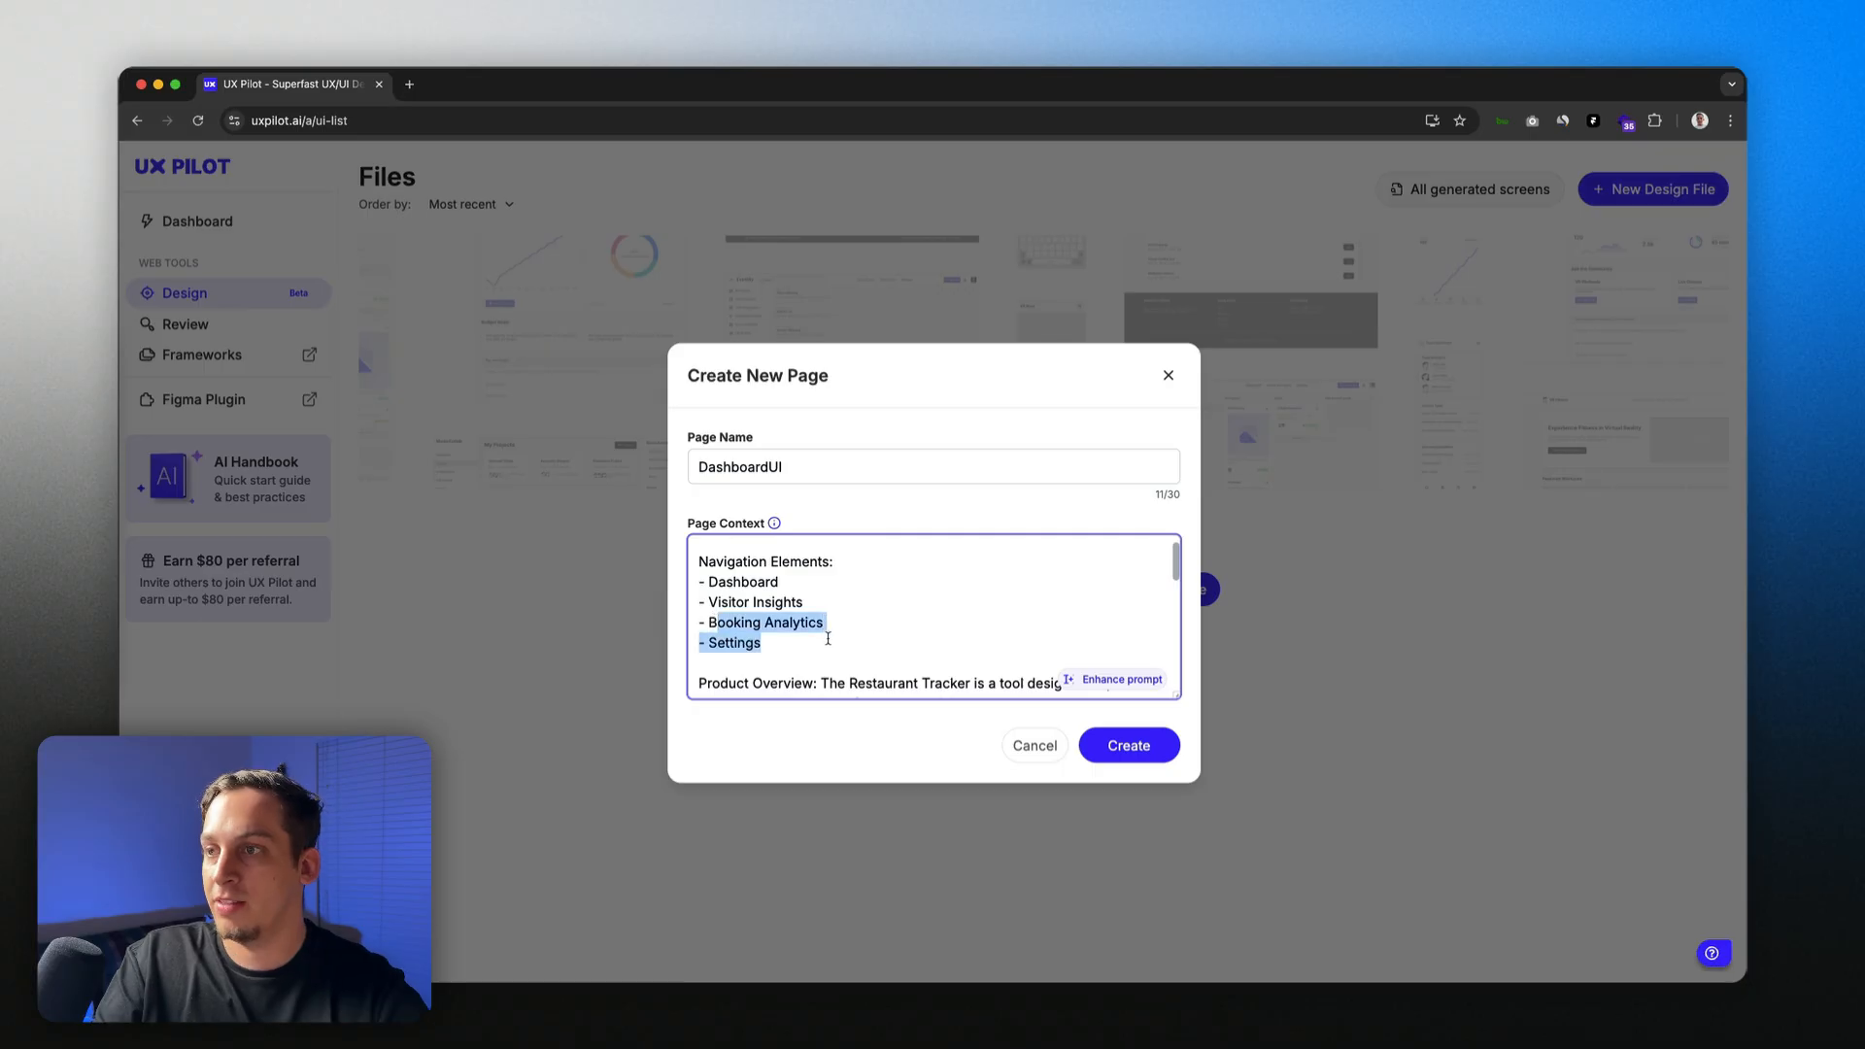
scroll(825, 644, "down", 2)
left_click_drag(821, 561, 1133, 559)
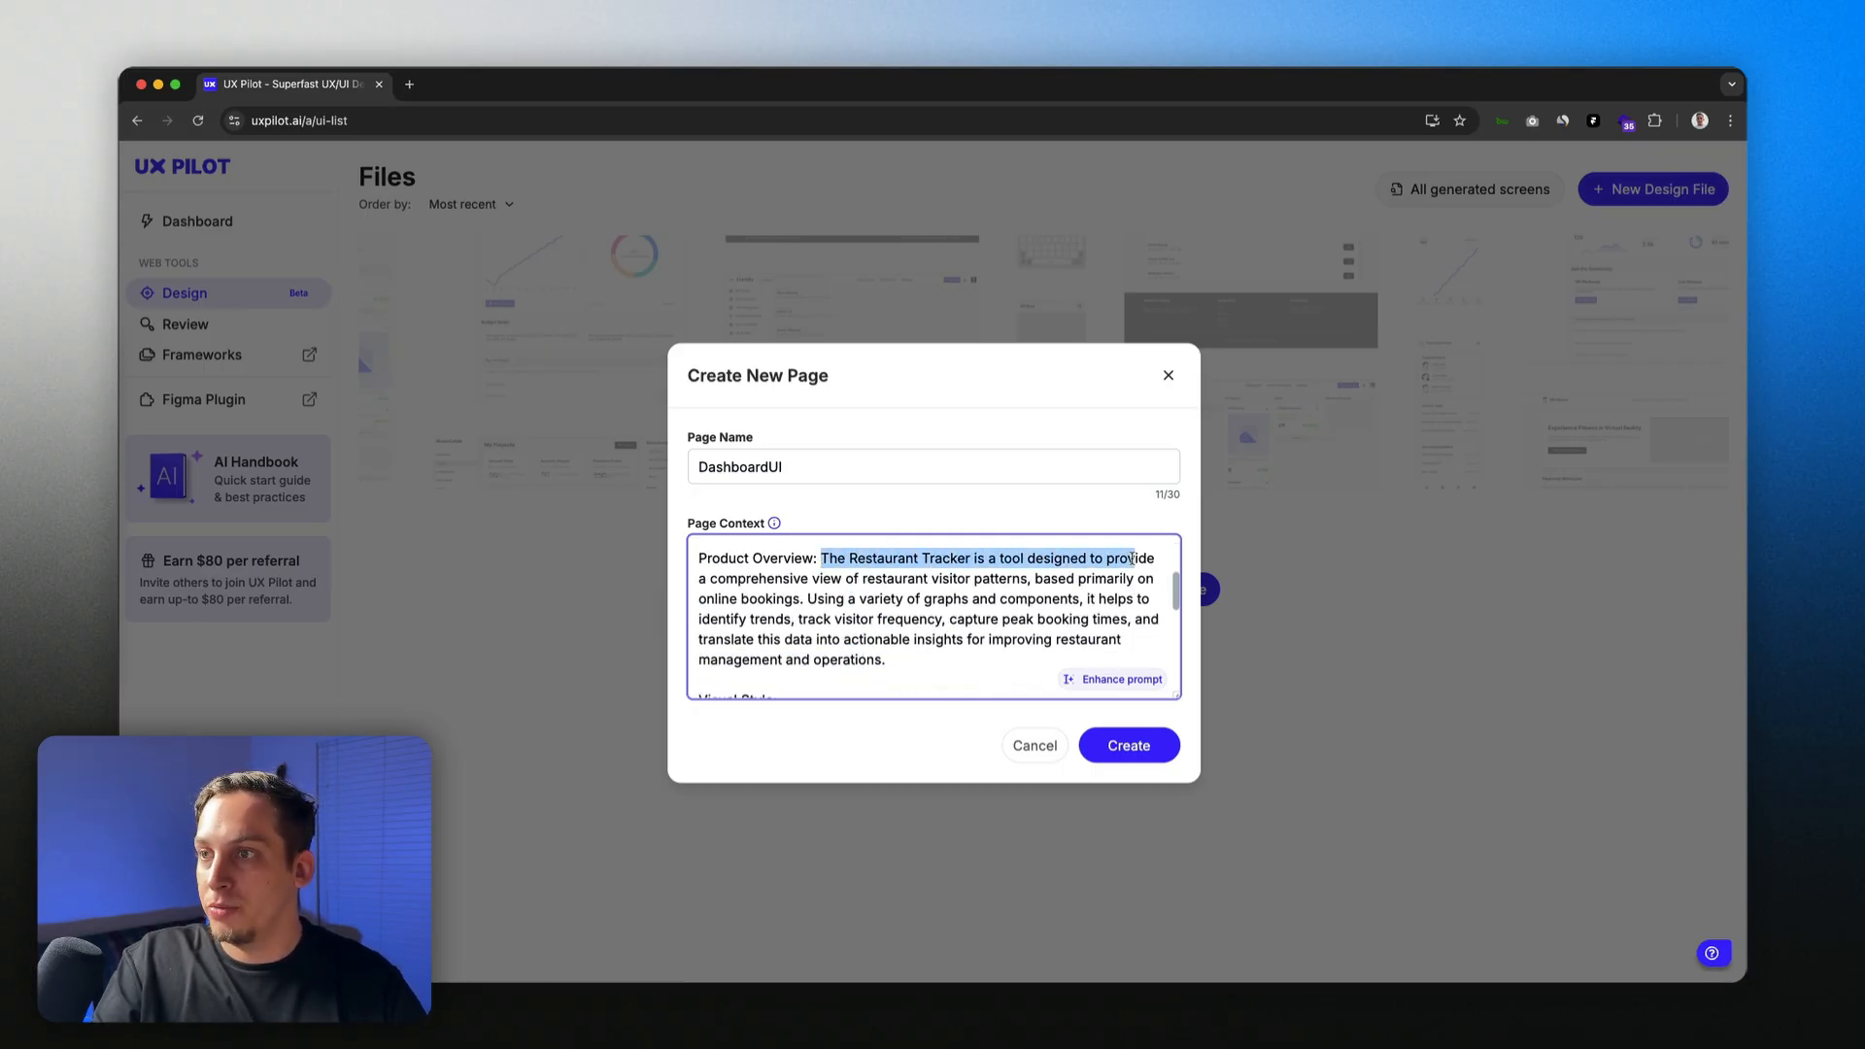
Step: Read through the rest of the prompt, including the Accent colors and Spacing lines
scroll(821, 587, "down", 1)
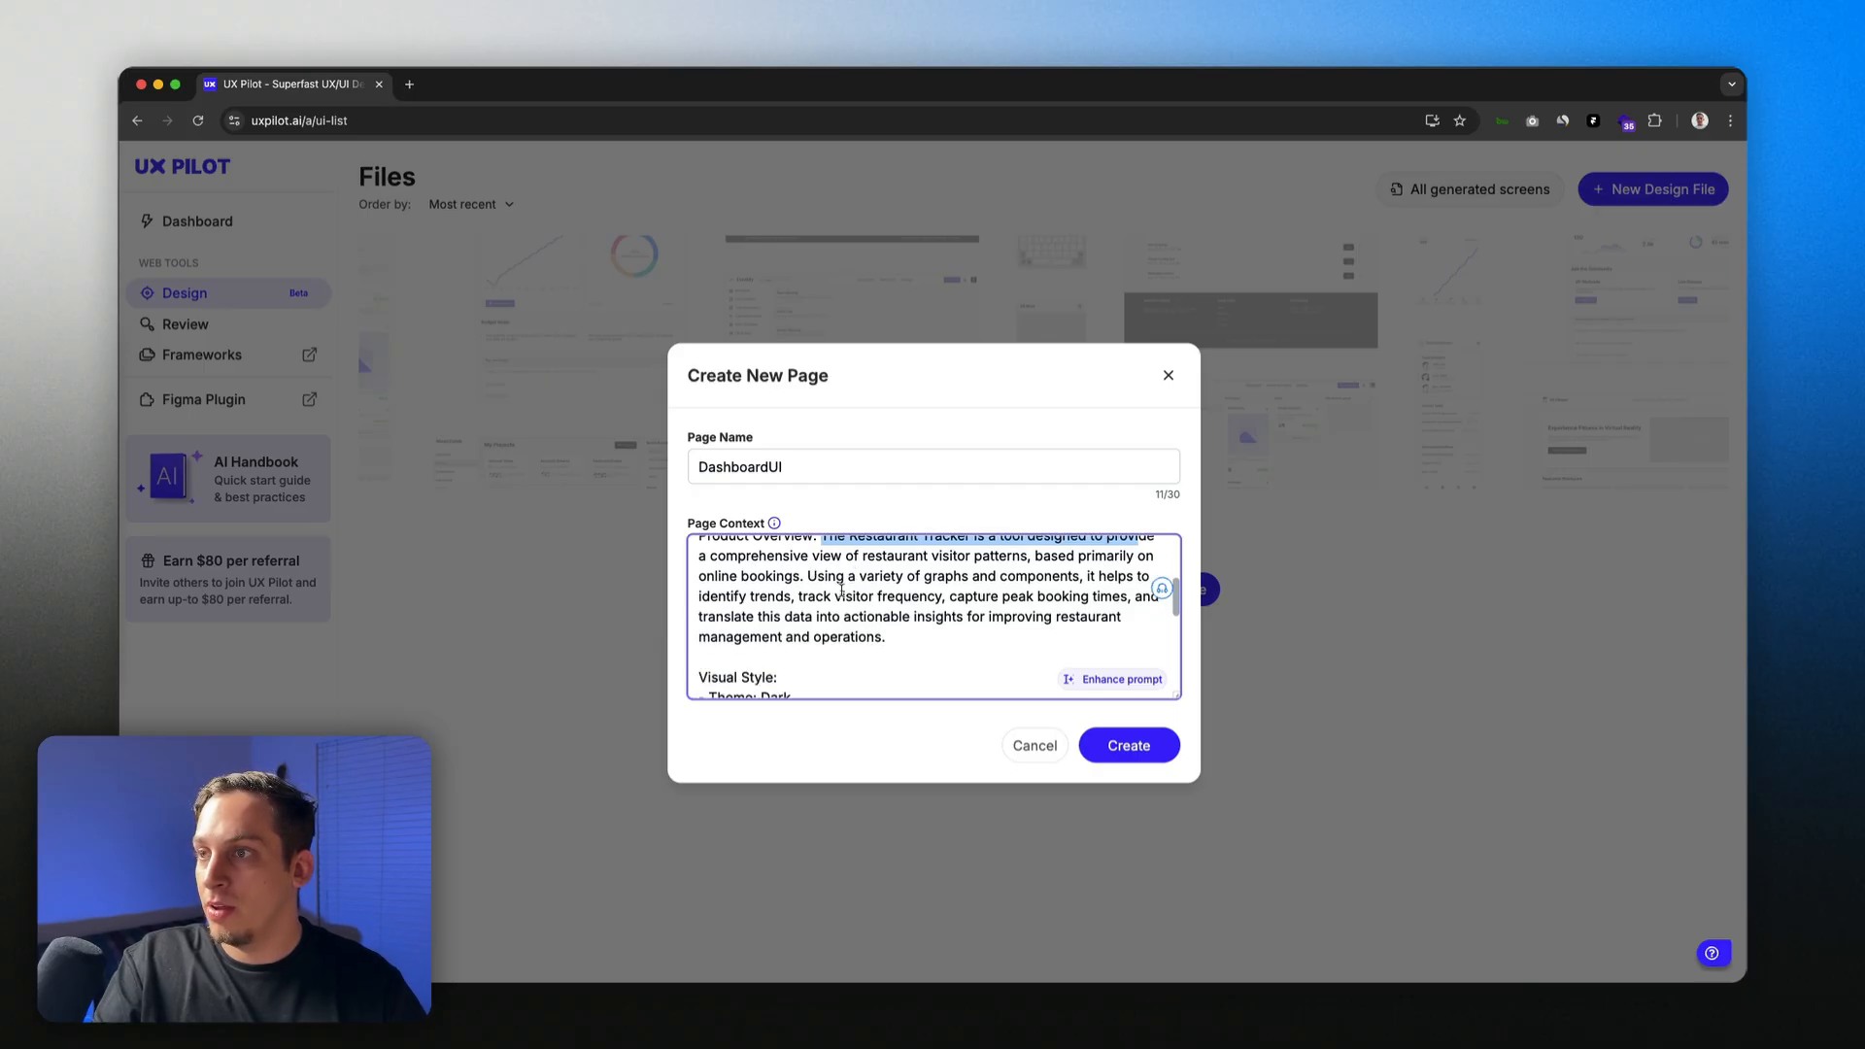
scroll(826, 590, "down", 2)
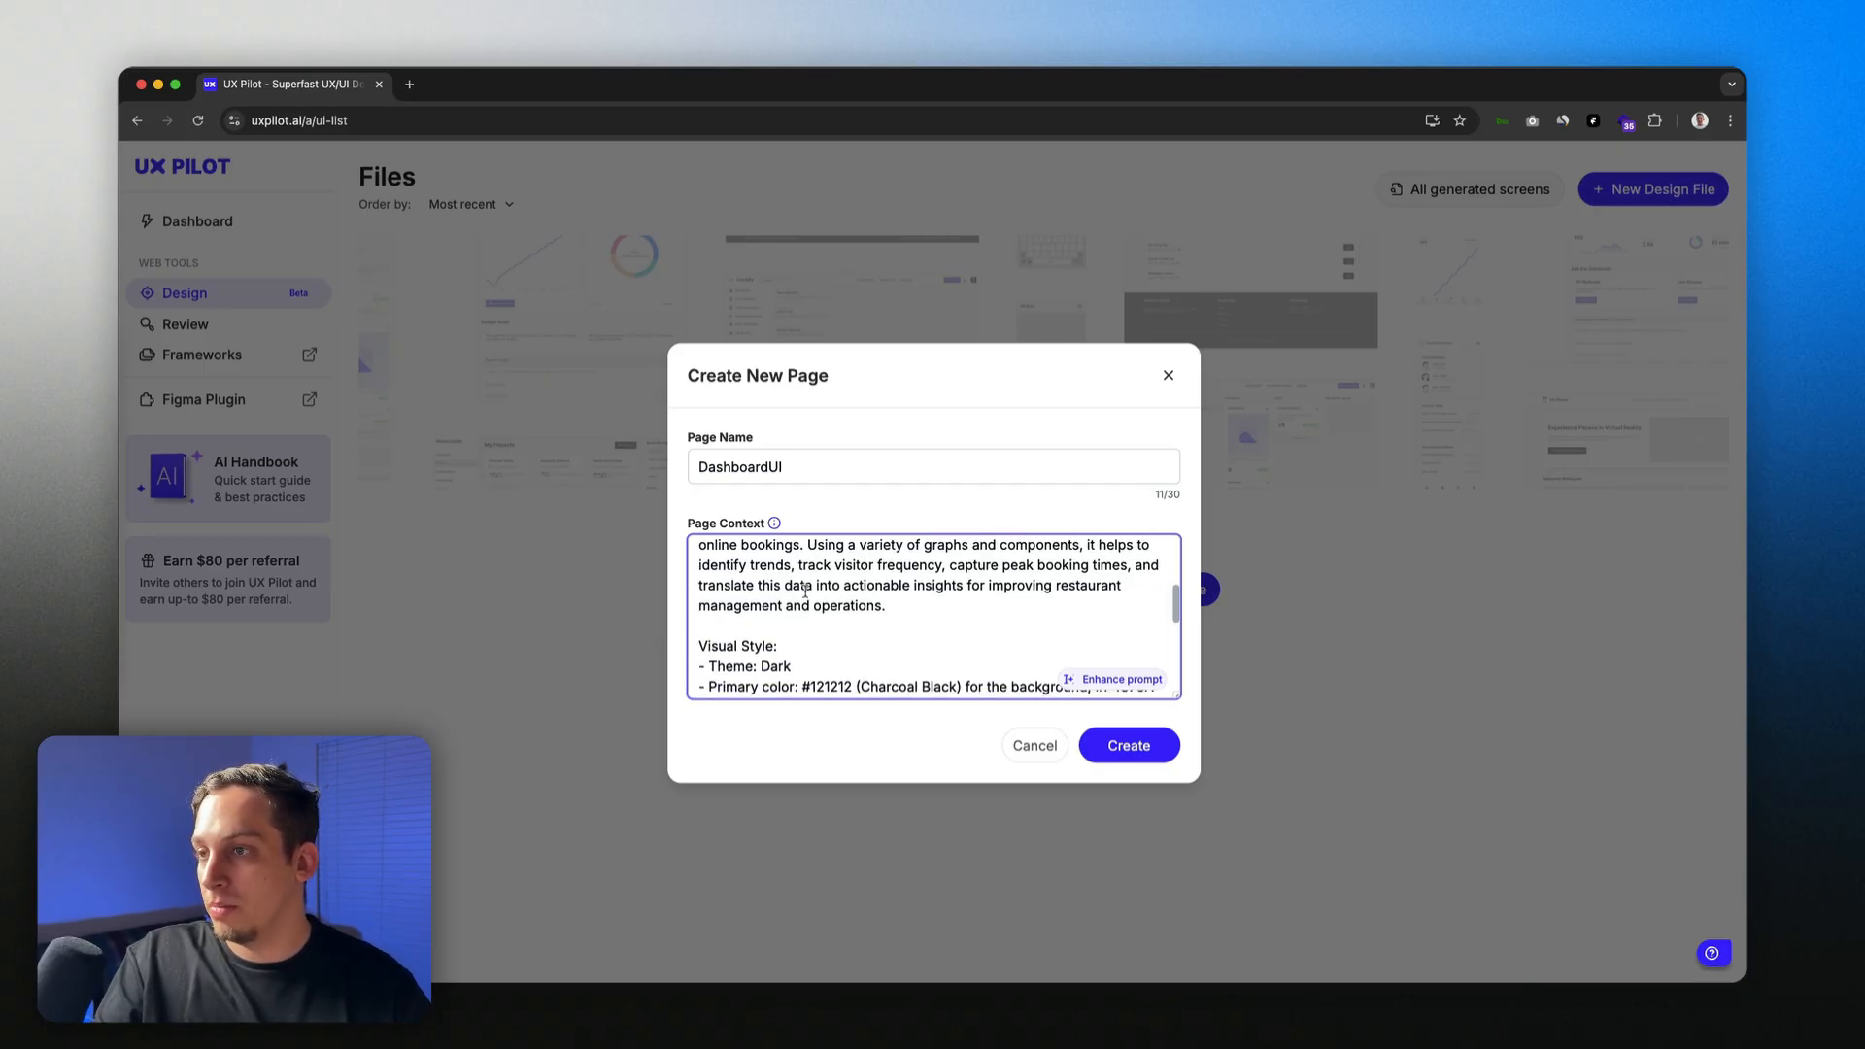
scroll(806, 590, "down", 3)
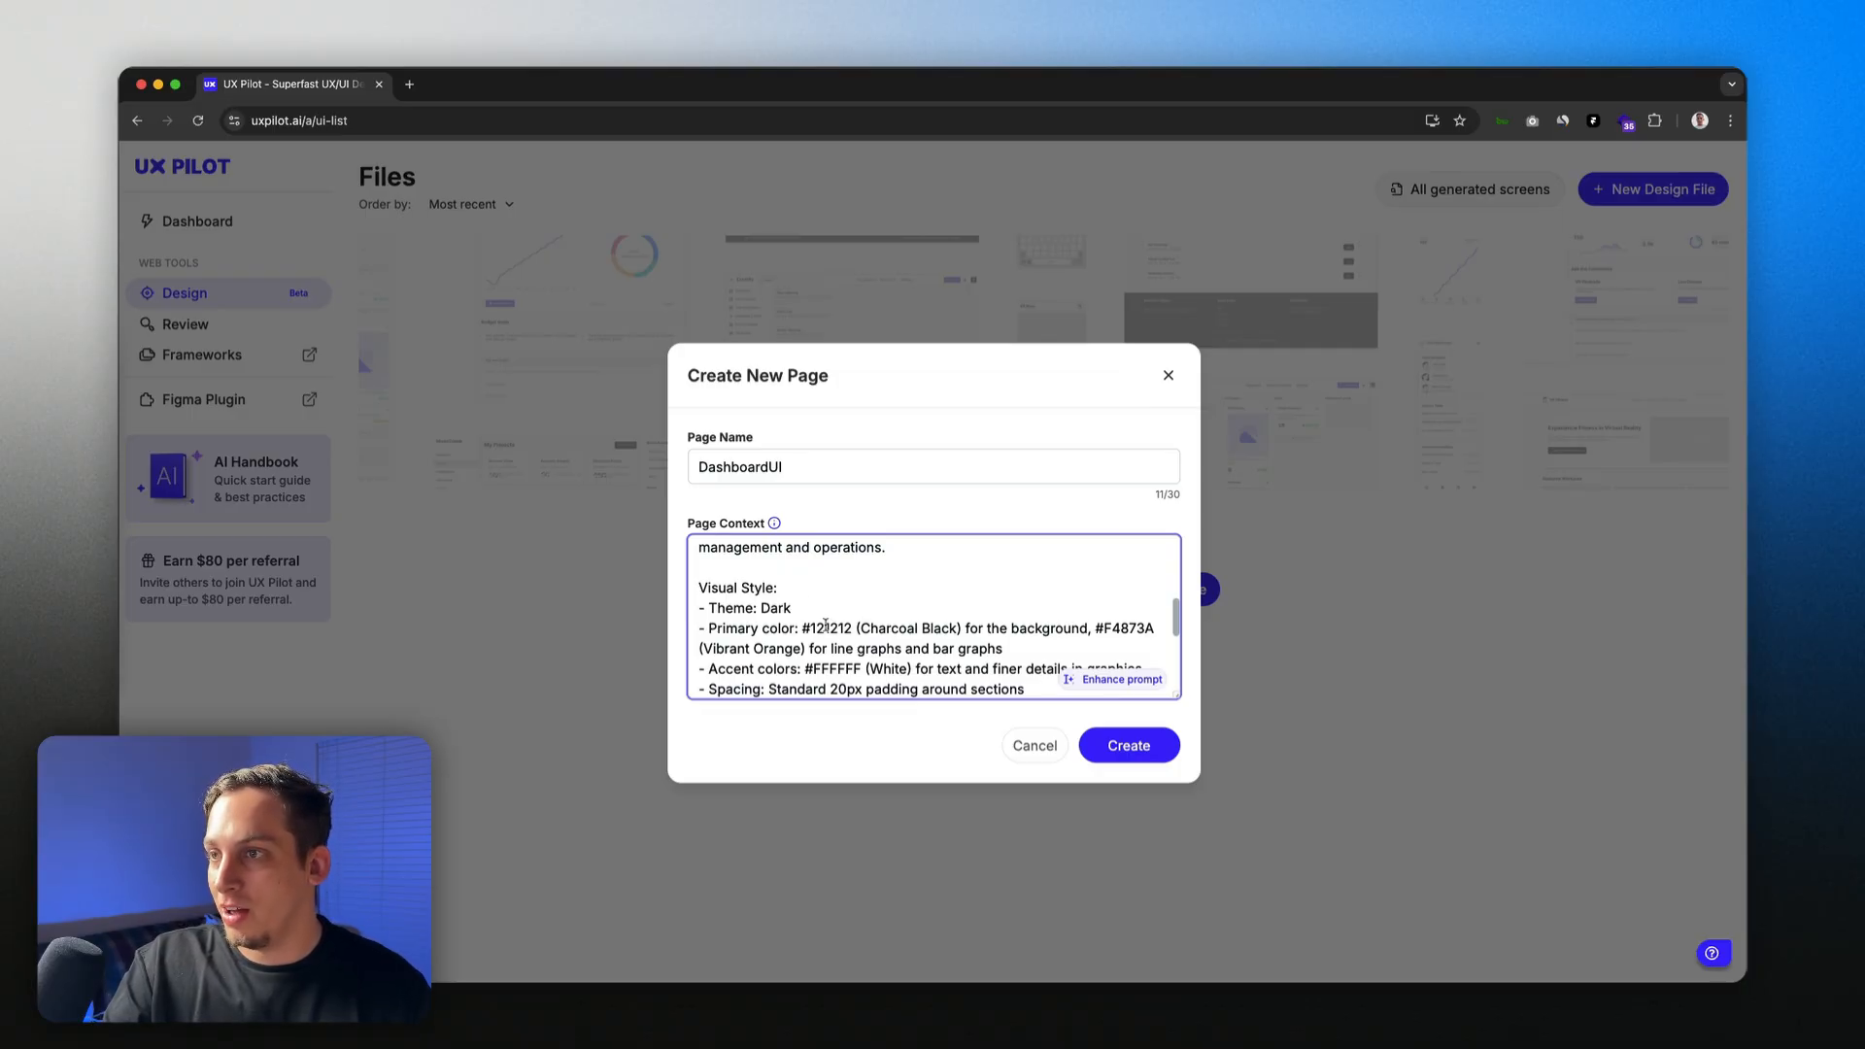
scroll(885, 628, "down", 1)
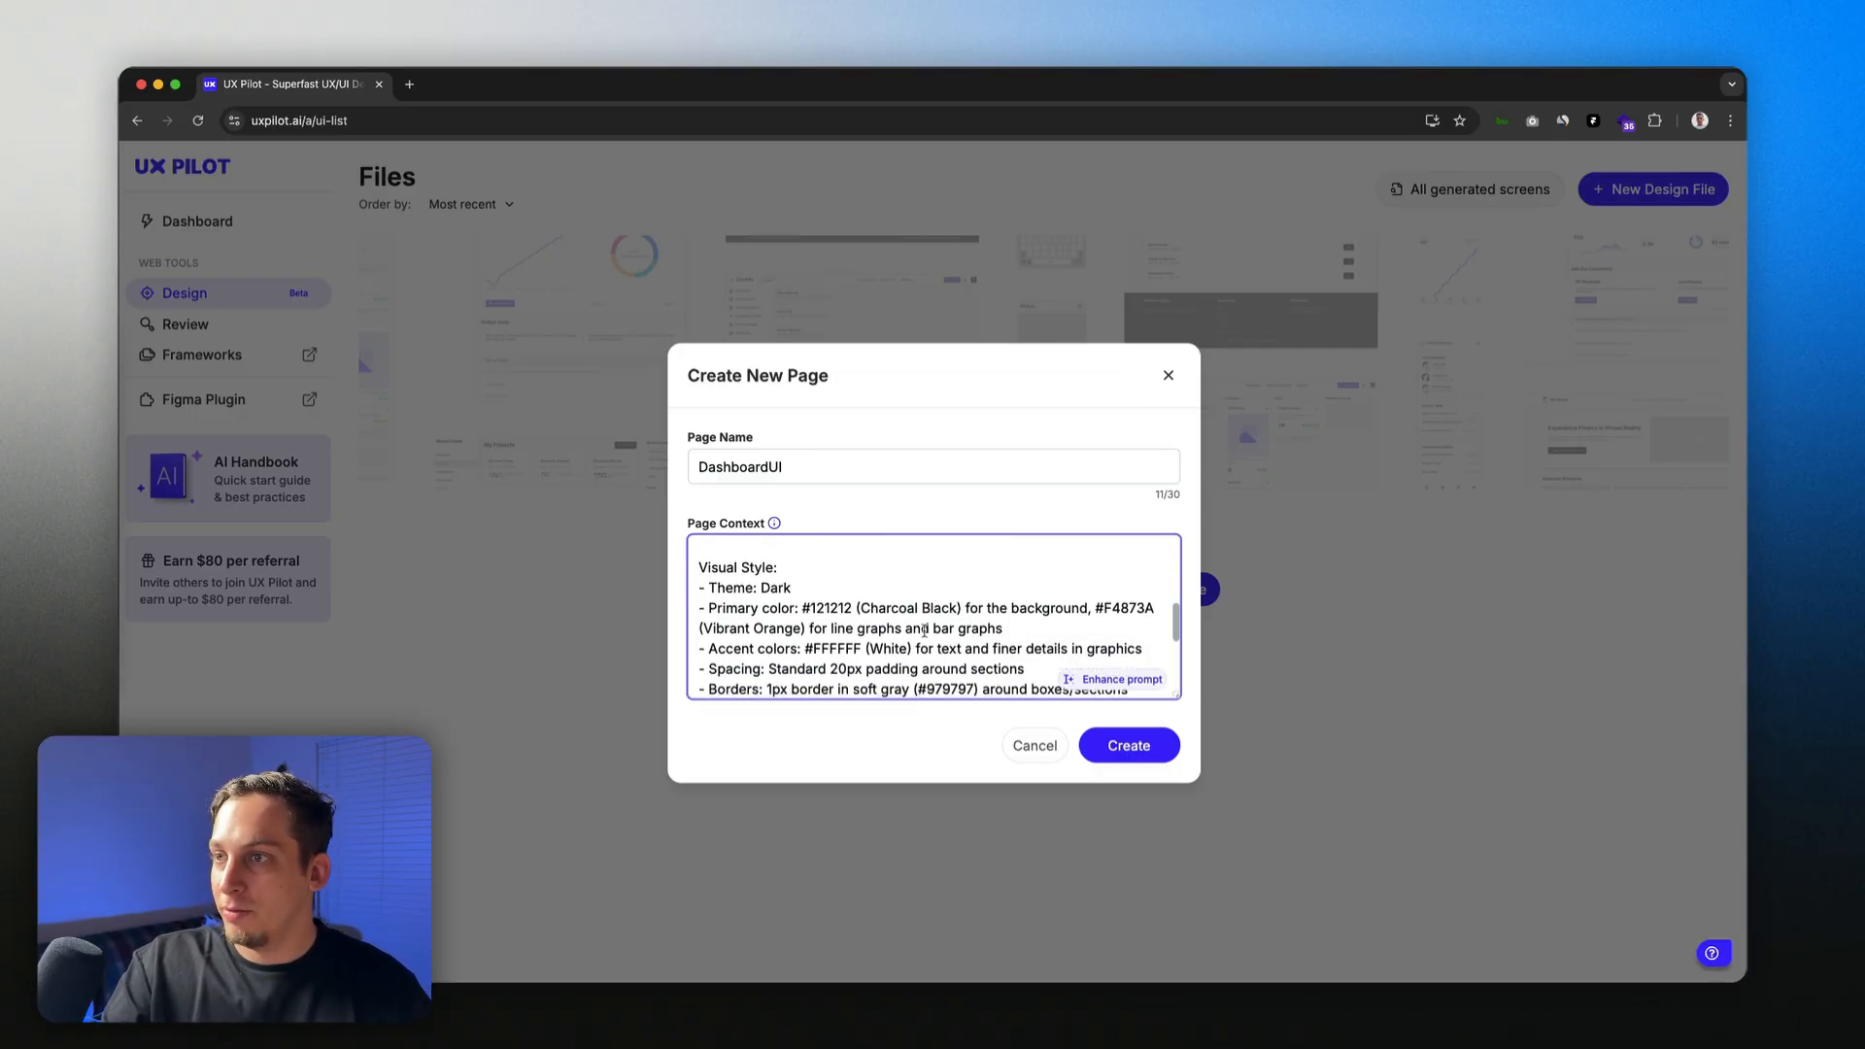
scroll(865, 630, "down", 1)
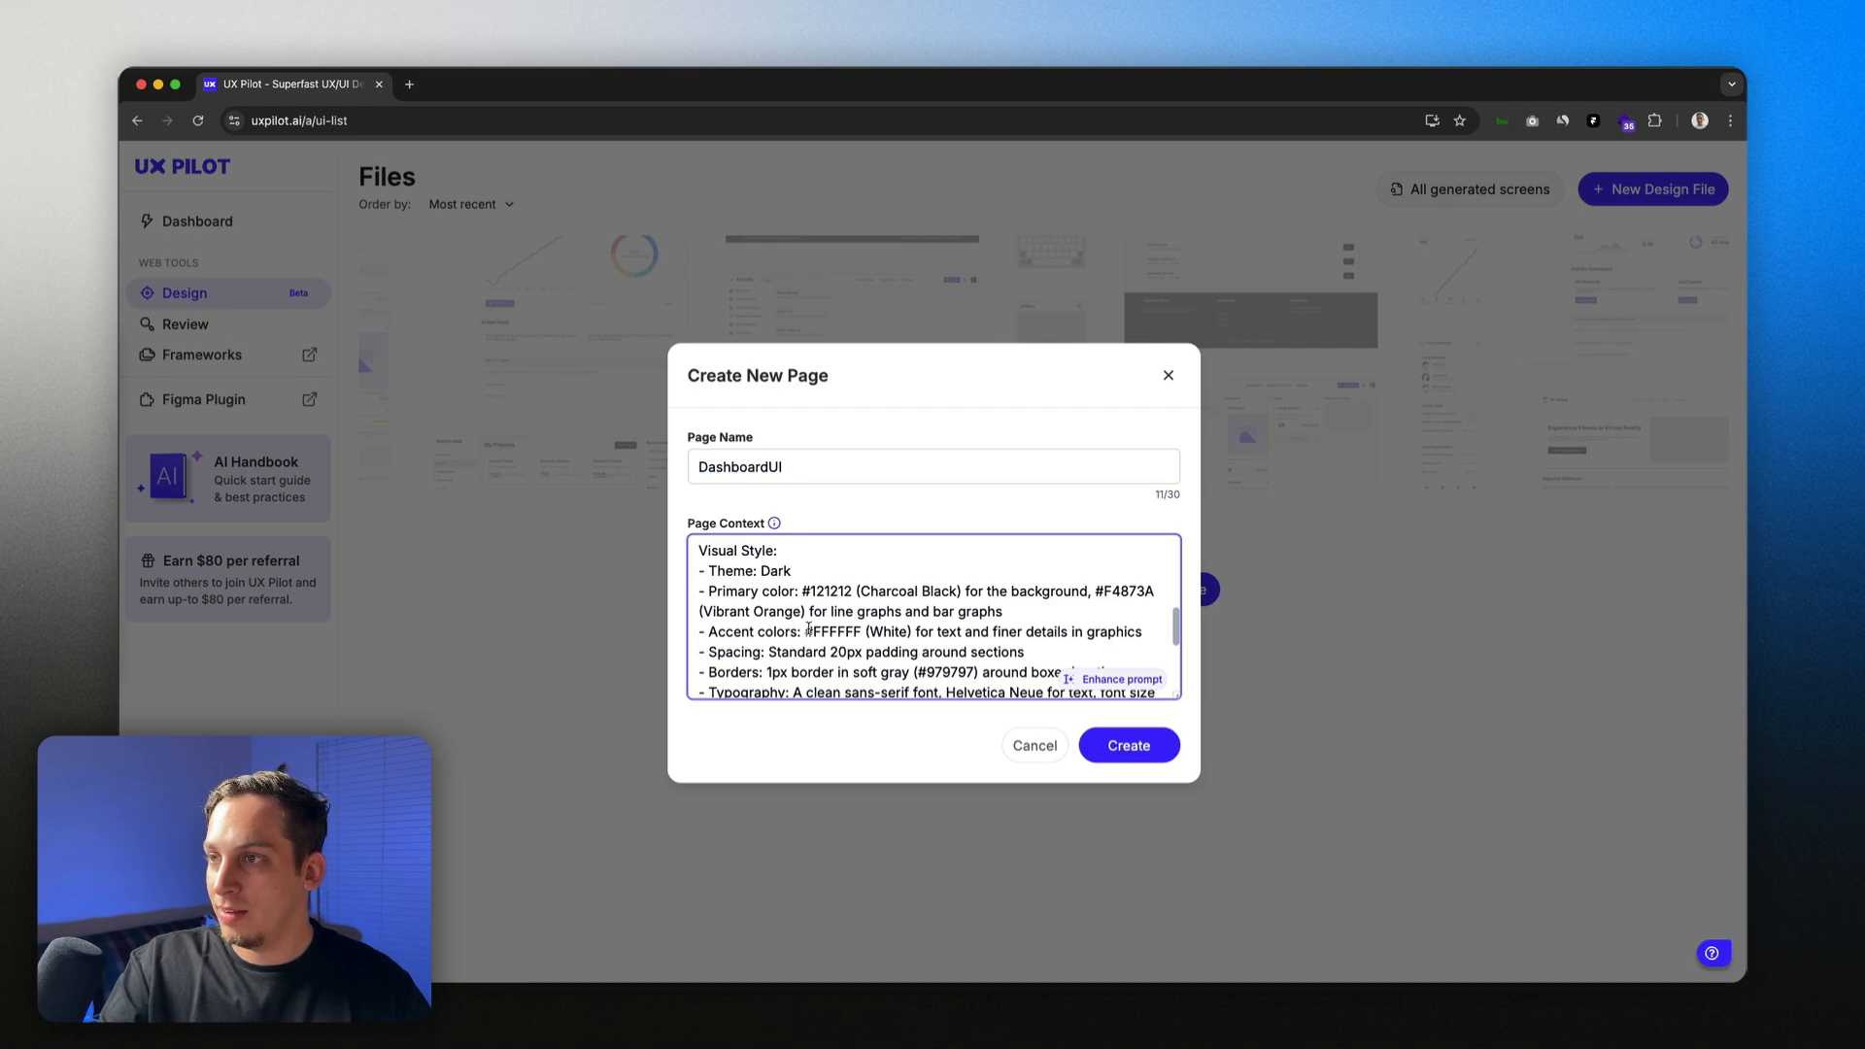
scroll(808, 629, "down", 3)
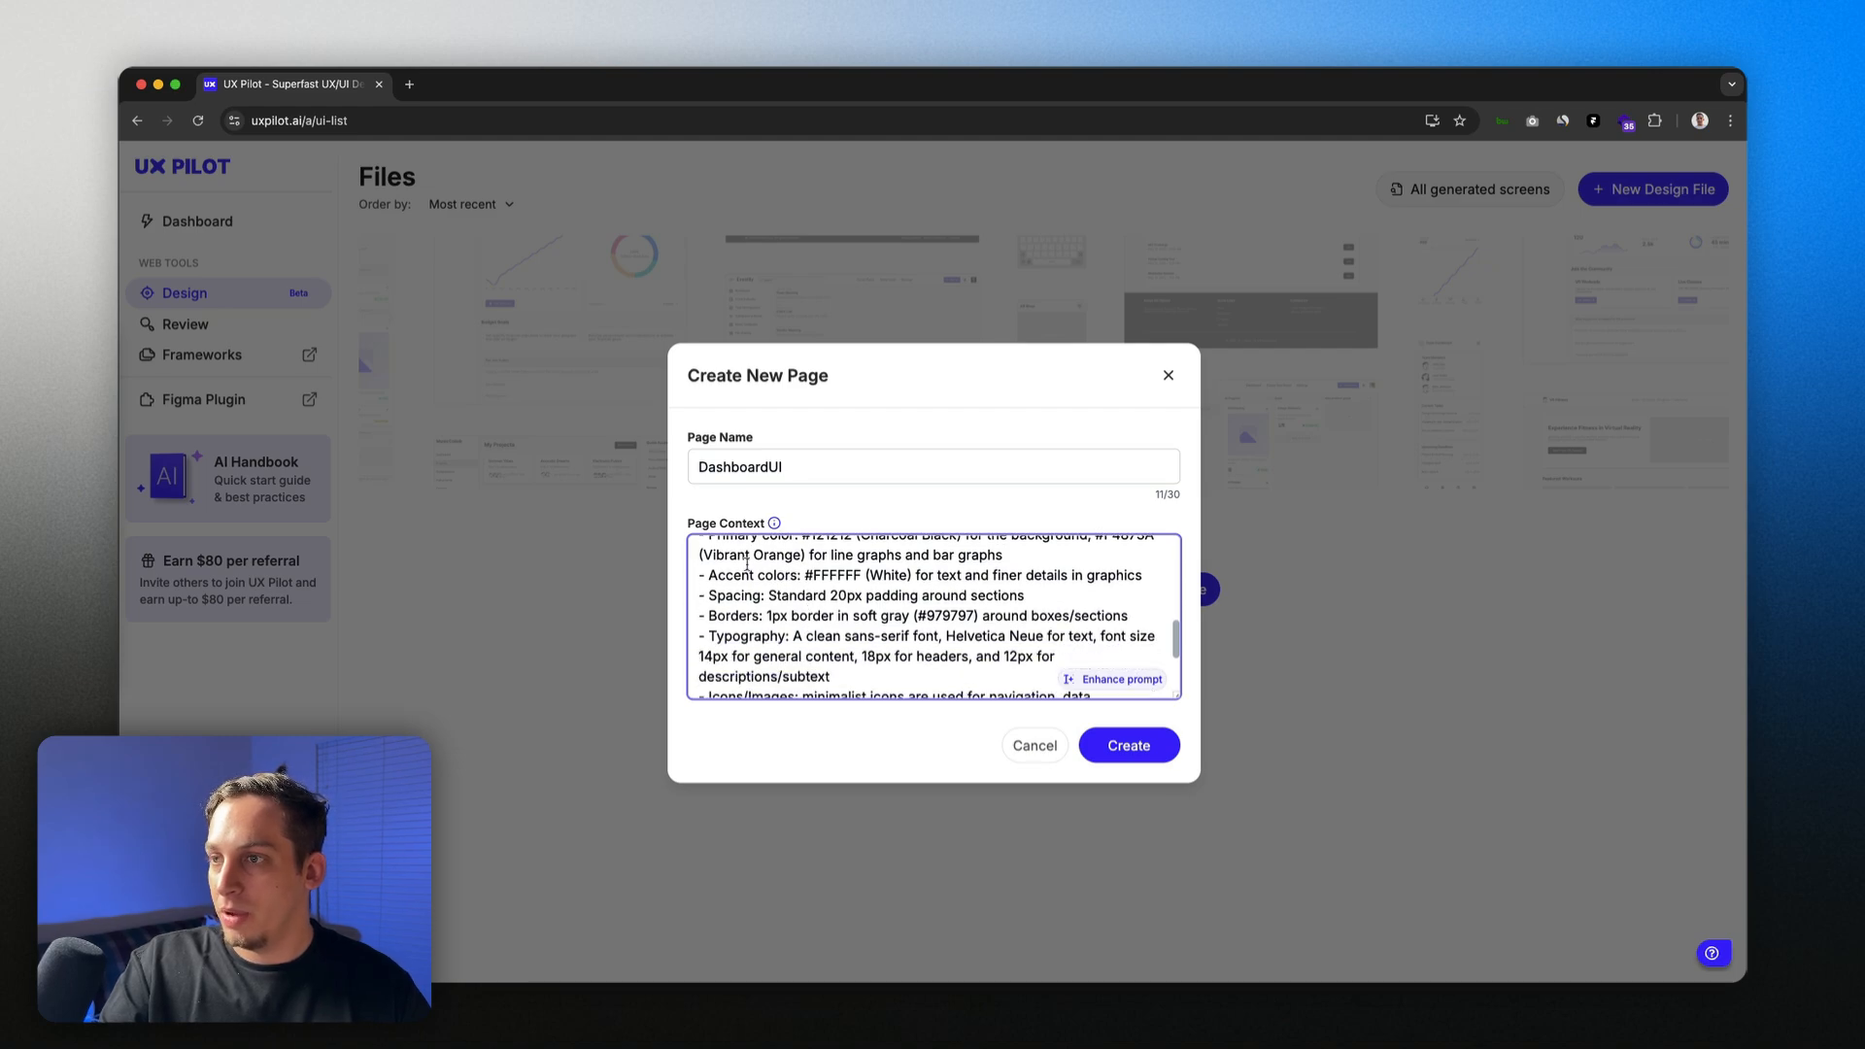
scroll(746, 563, "down", 4)
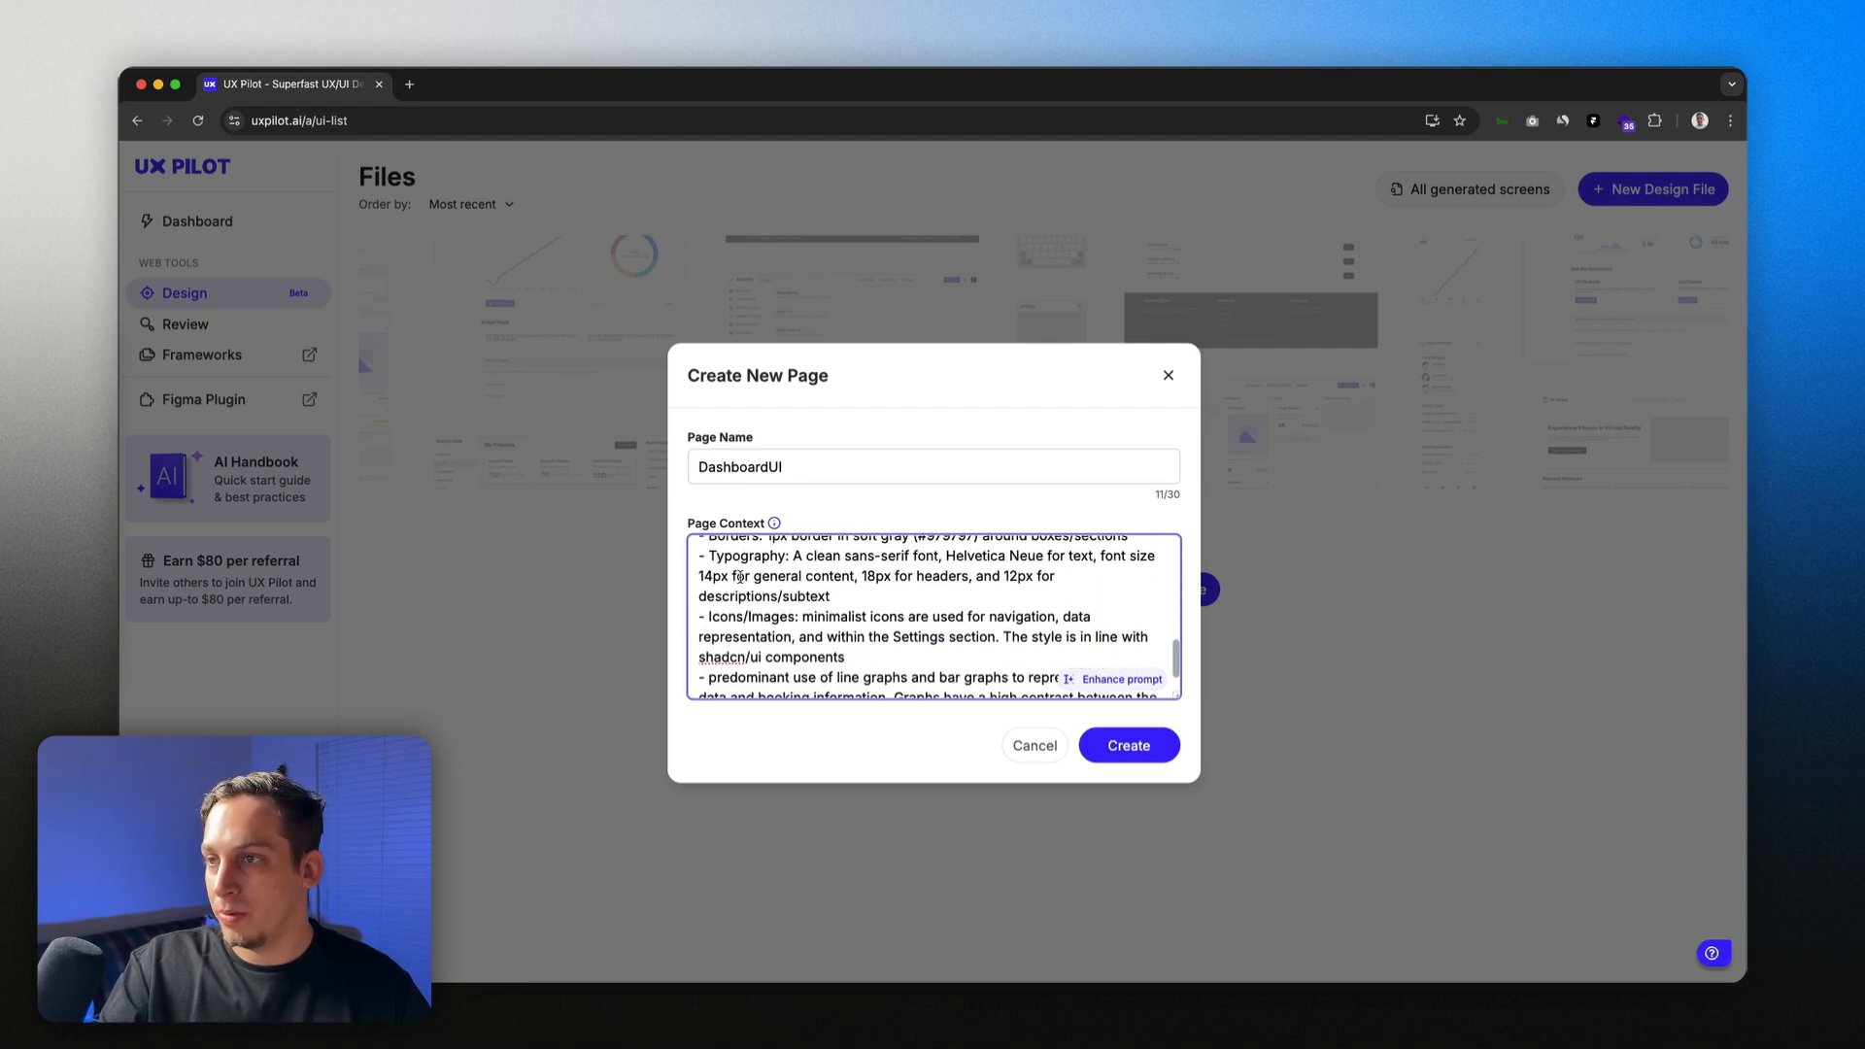
scroll(740, 577, "up", 4)
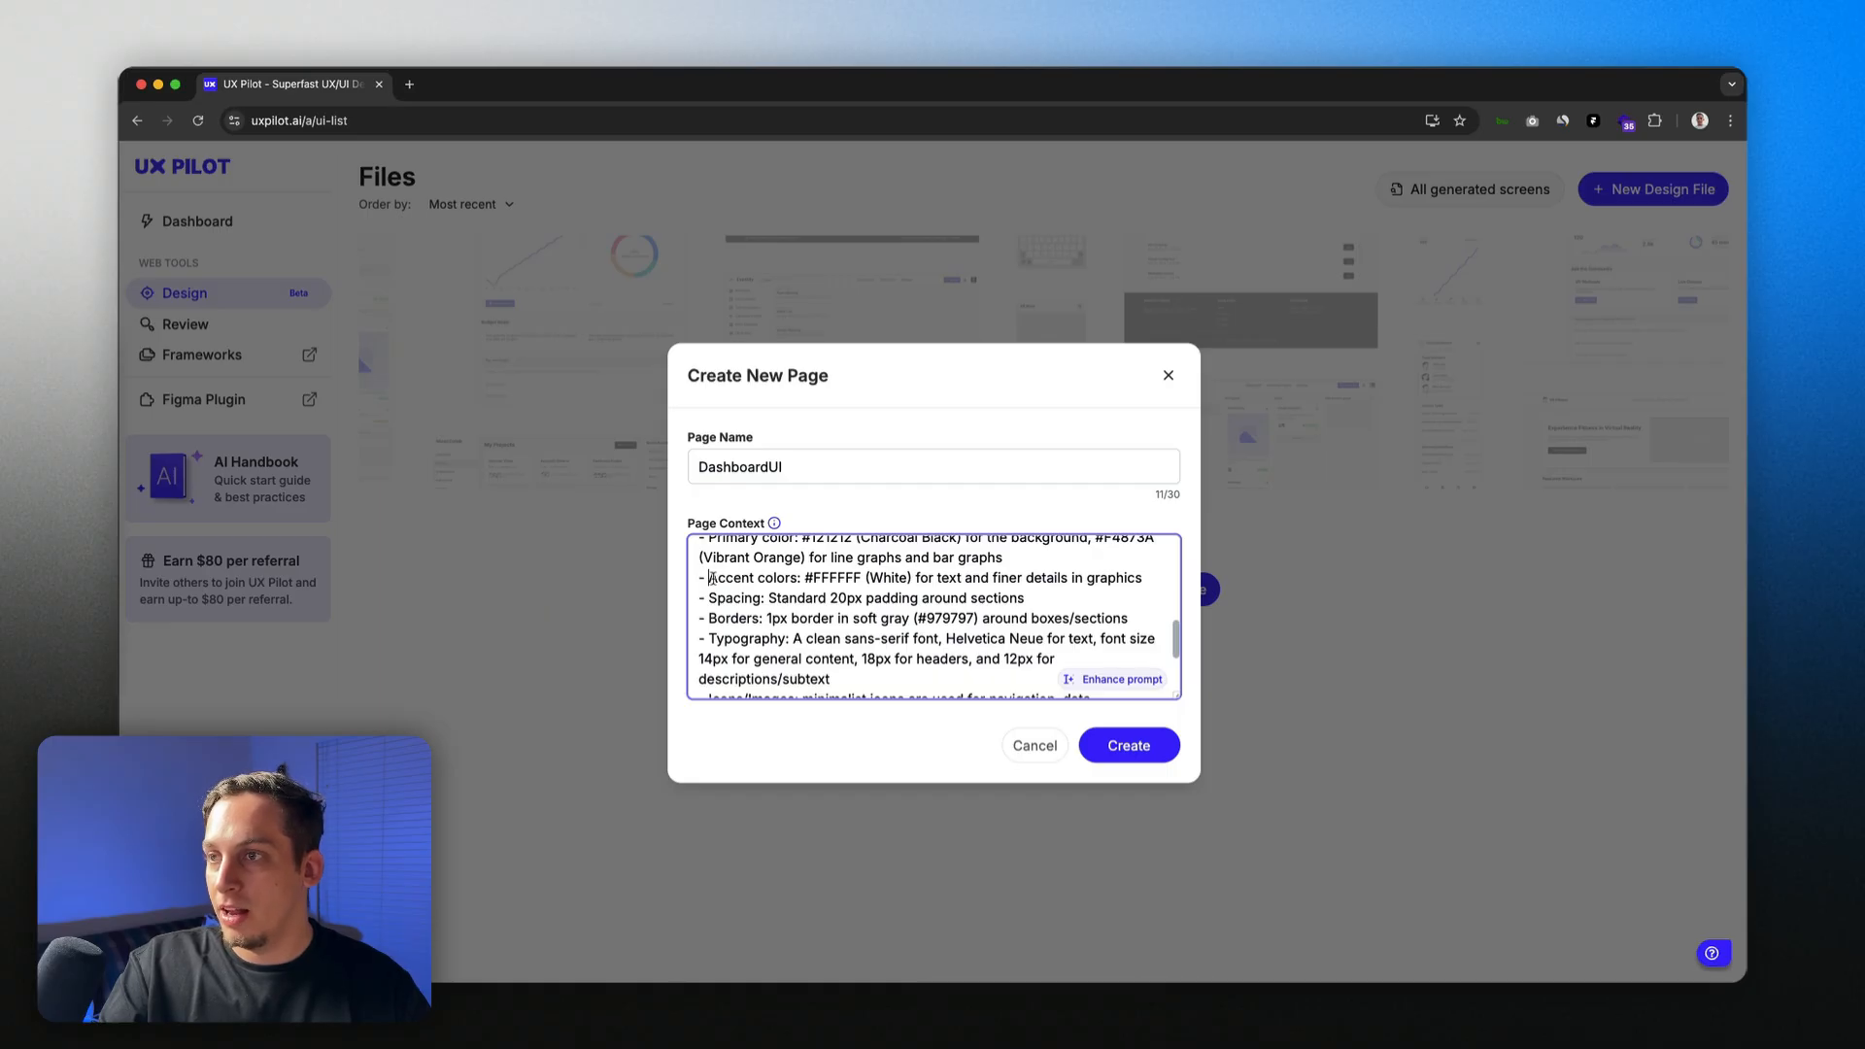
left_click_drag(710, 577, 880, 581)
left_click(762, 594)
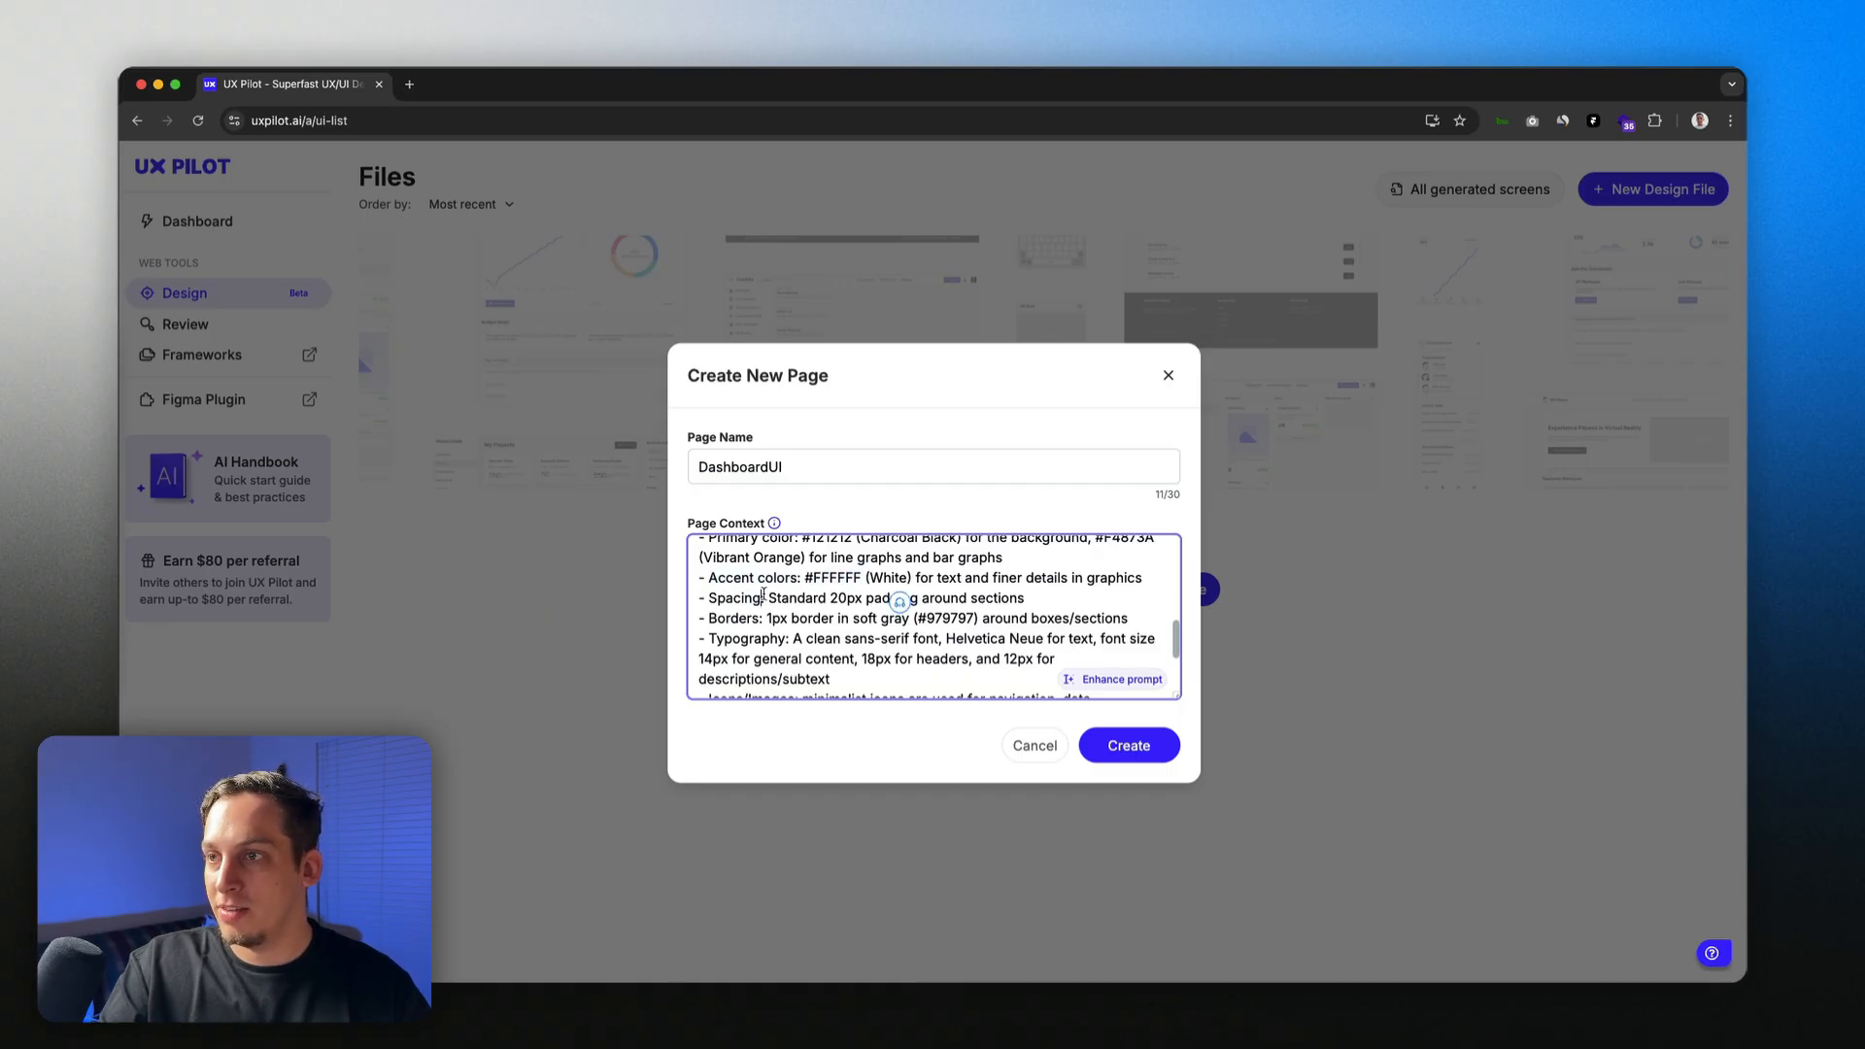
double_click(772, 596)
scroll(782, 595, "down", 1)
Step: Delete the 2 from the 20px section padding on the Spacing line
left_click(766, 587)
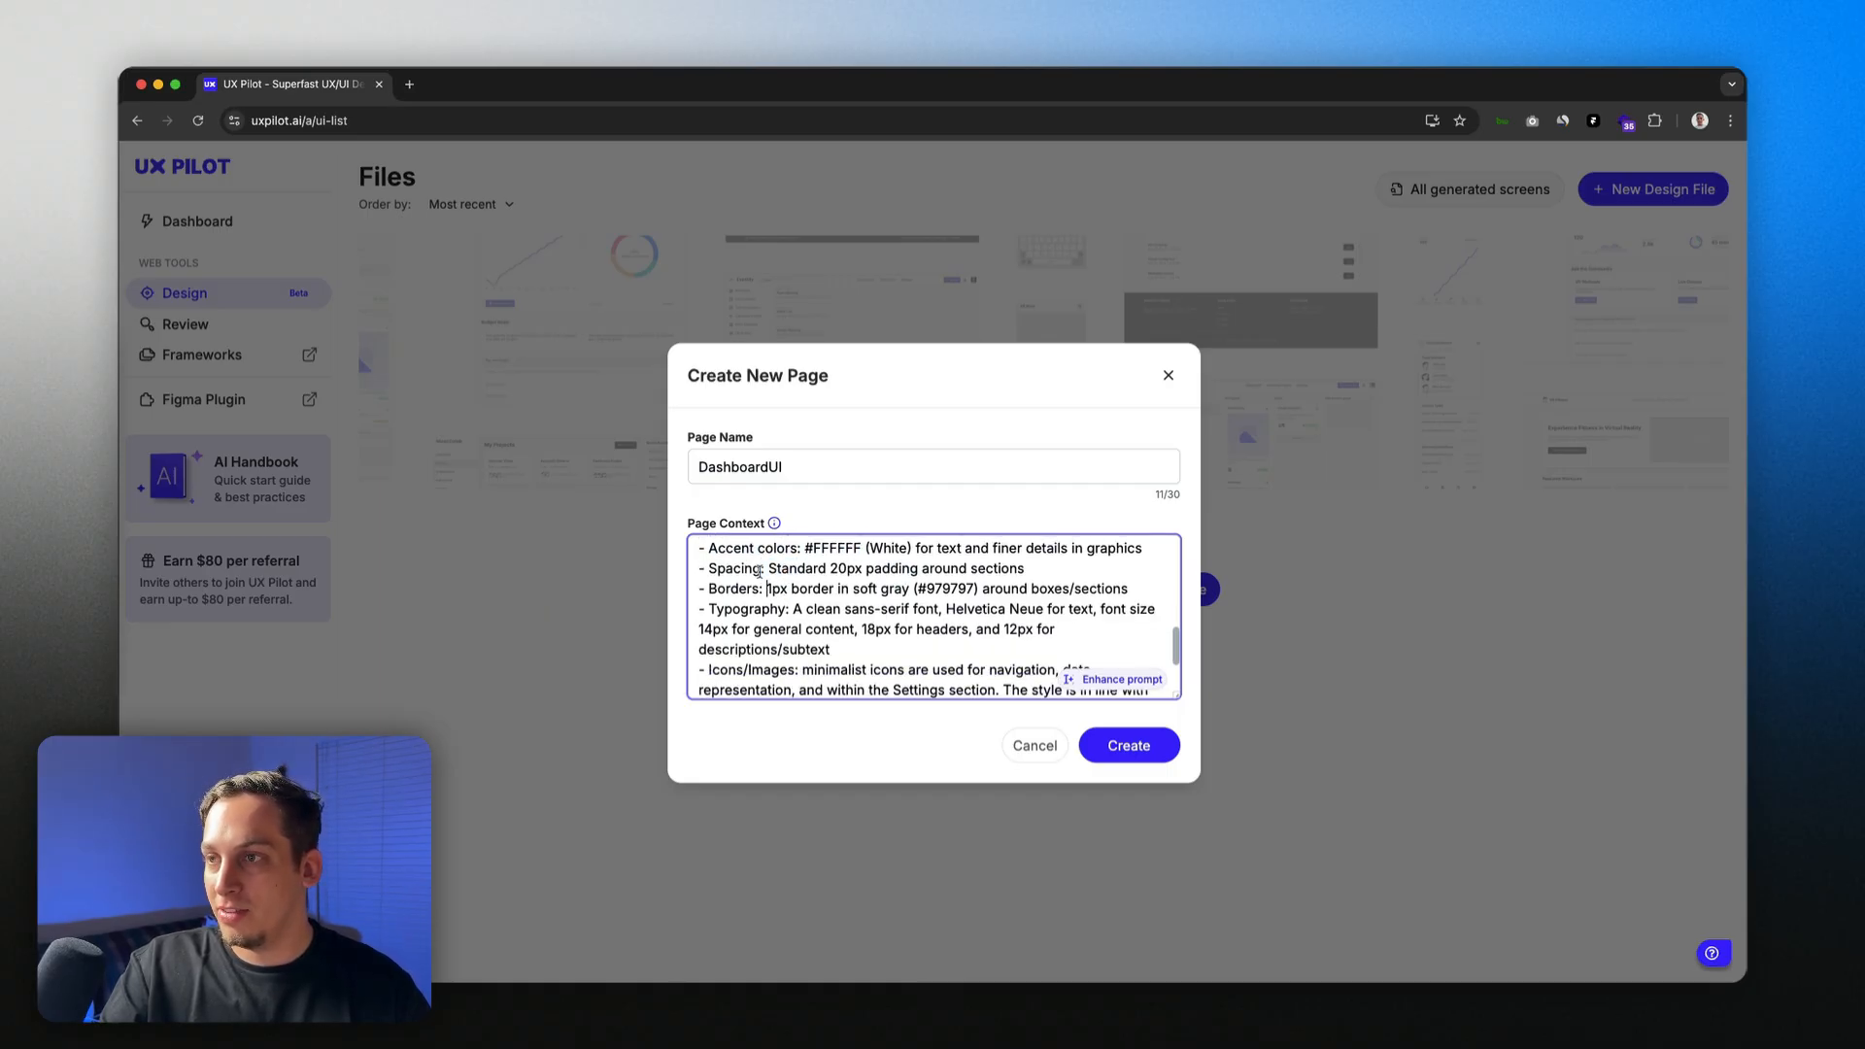
scroll(759, 572, "up", 1)
left_click_drag(766, 574, 864, 575)
left_click(837, 574)
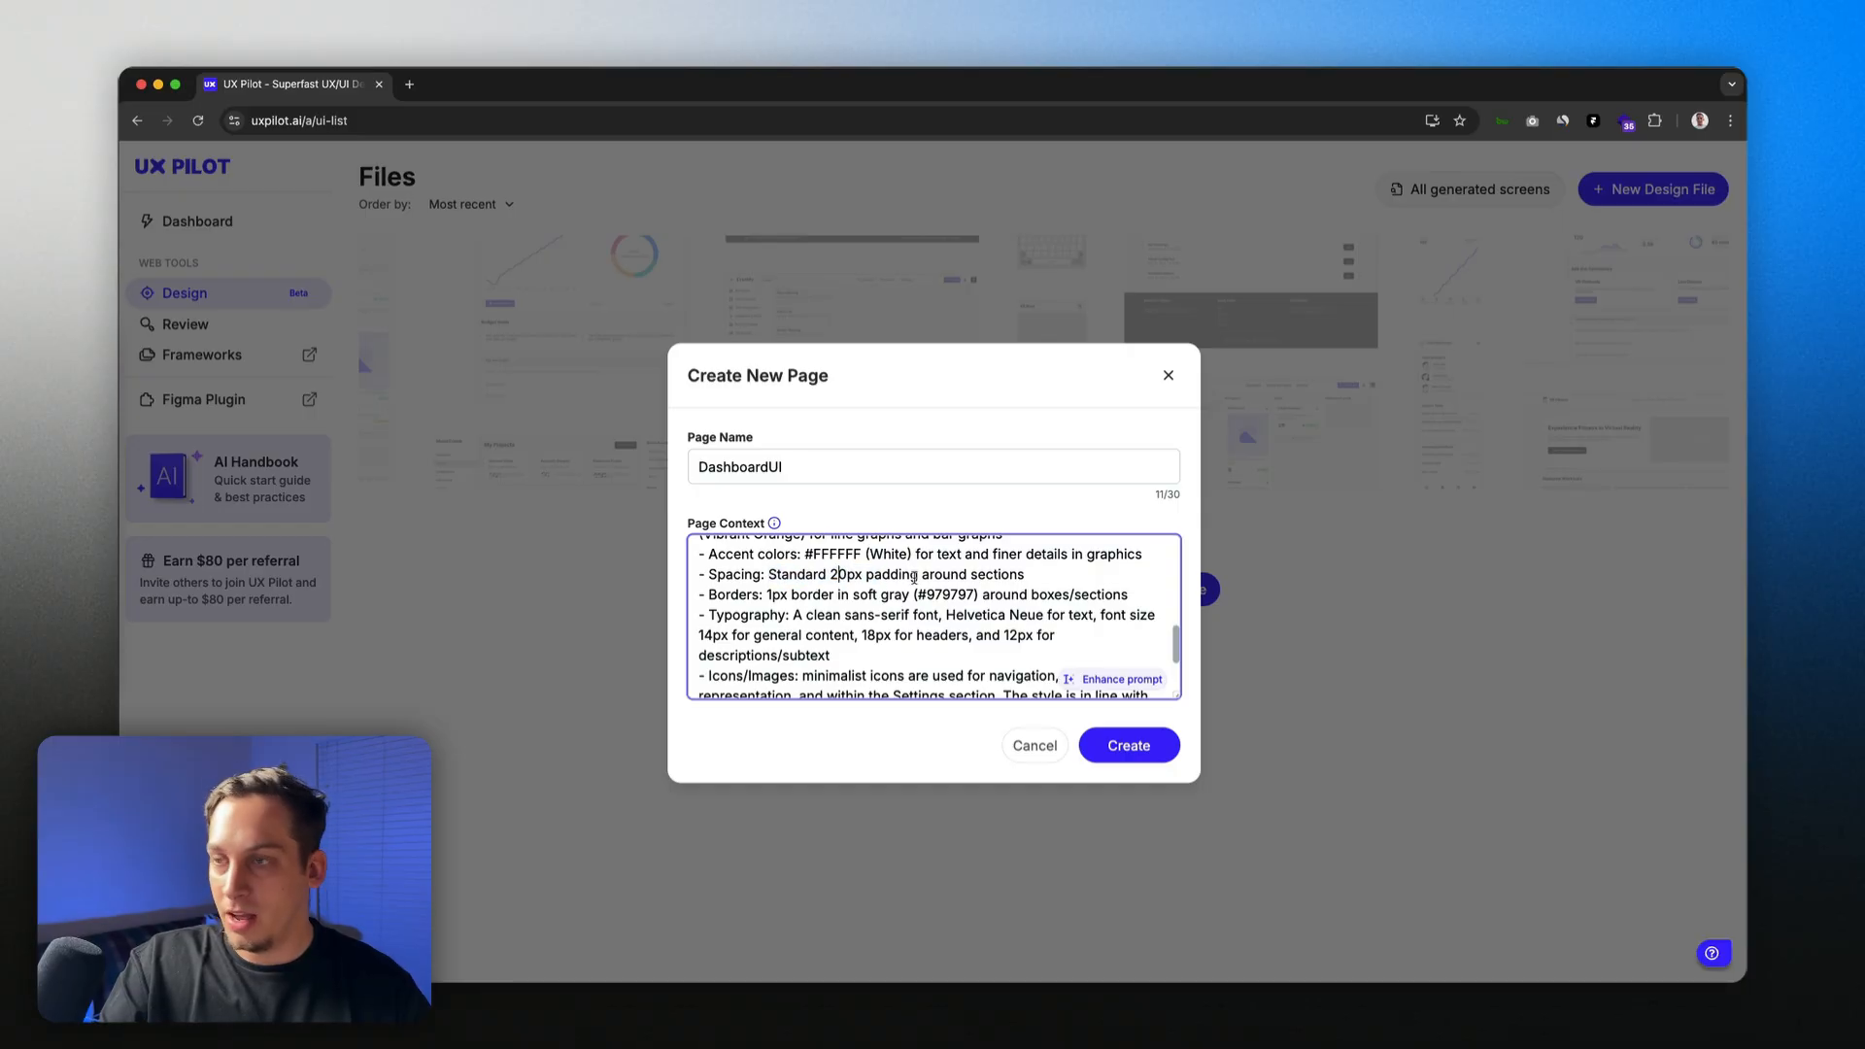
key("BackSpace")
Step: Make section padding 60px and replace Helvetica Neue with SF Pro in Typography
type("6")
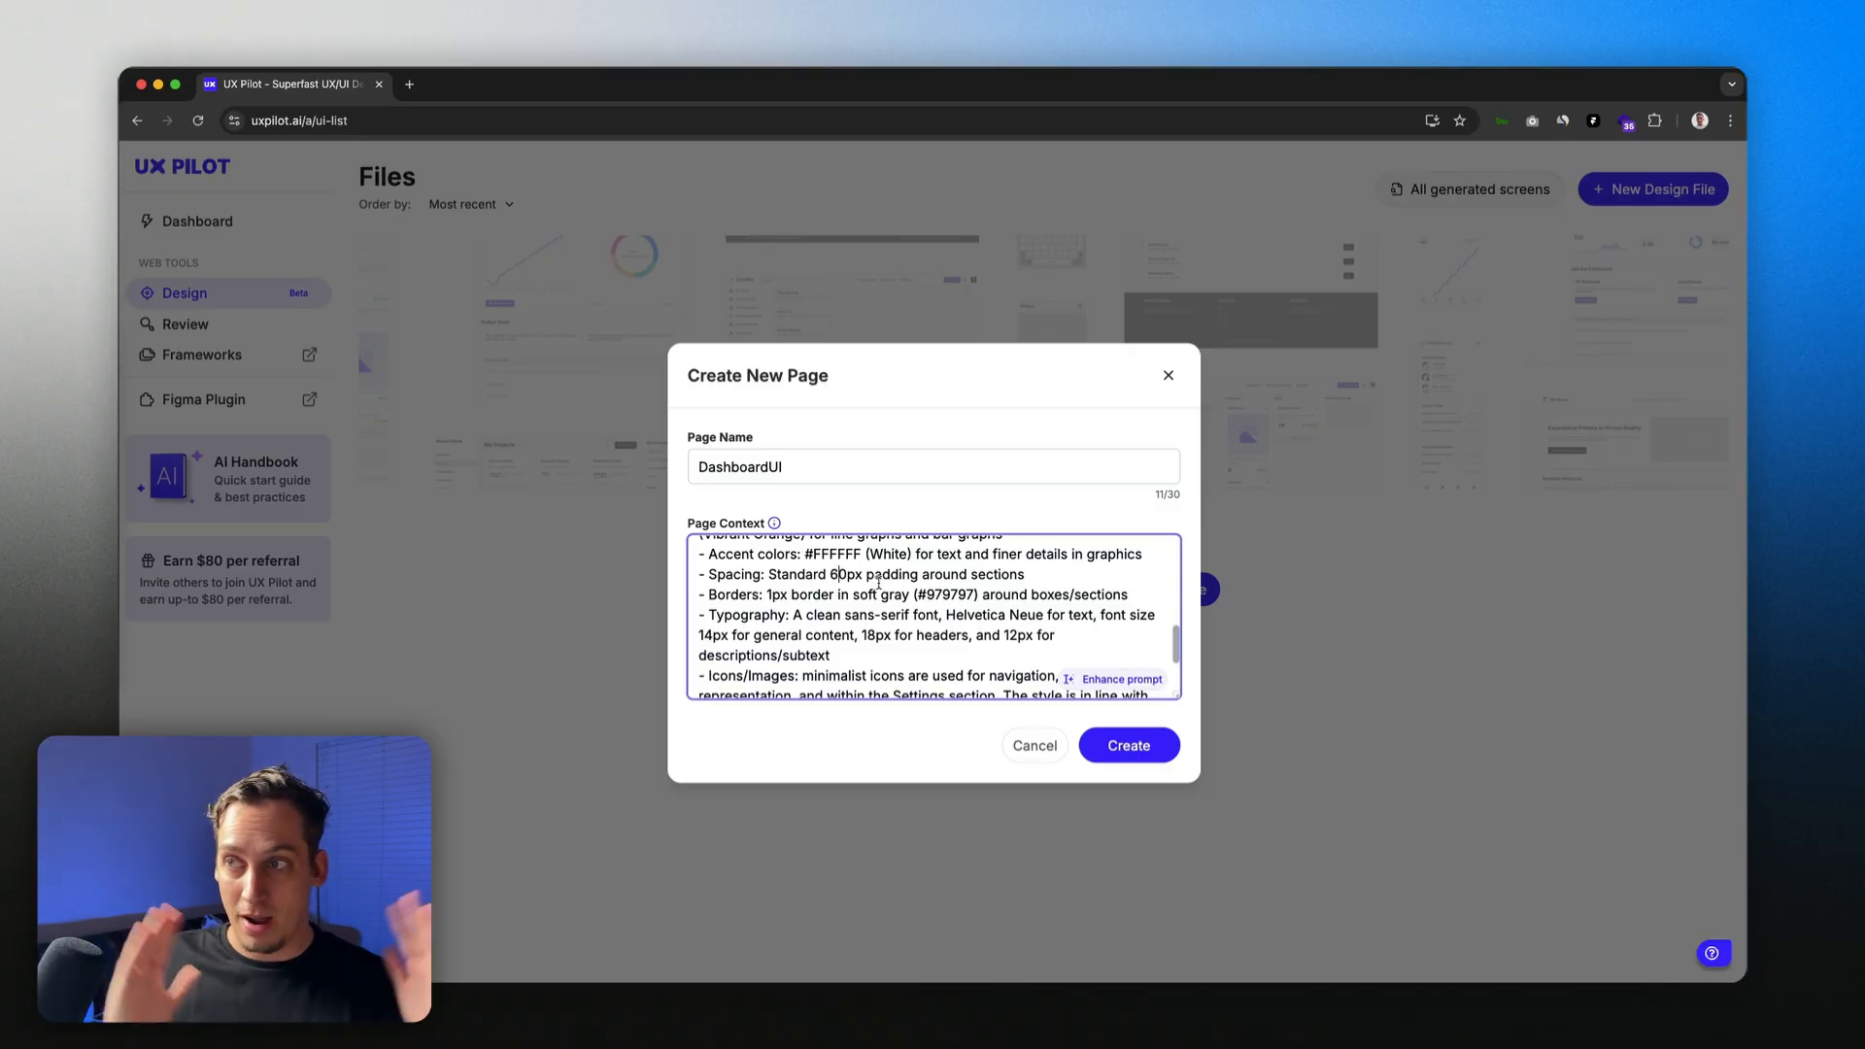
scroll(835, 588, "down", 2)
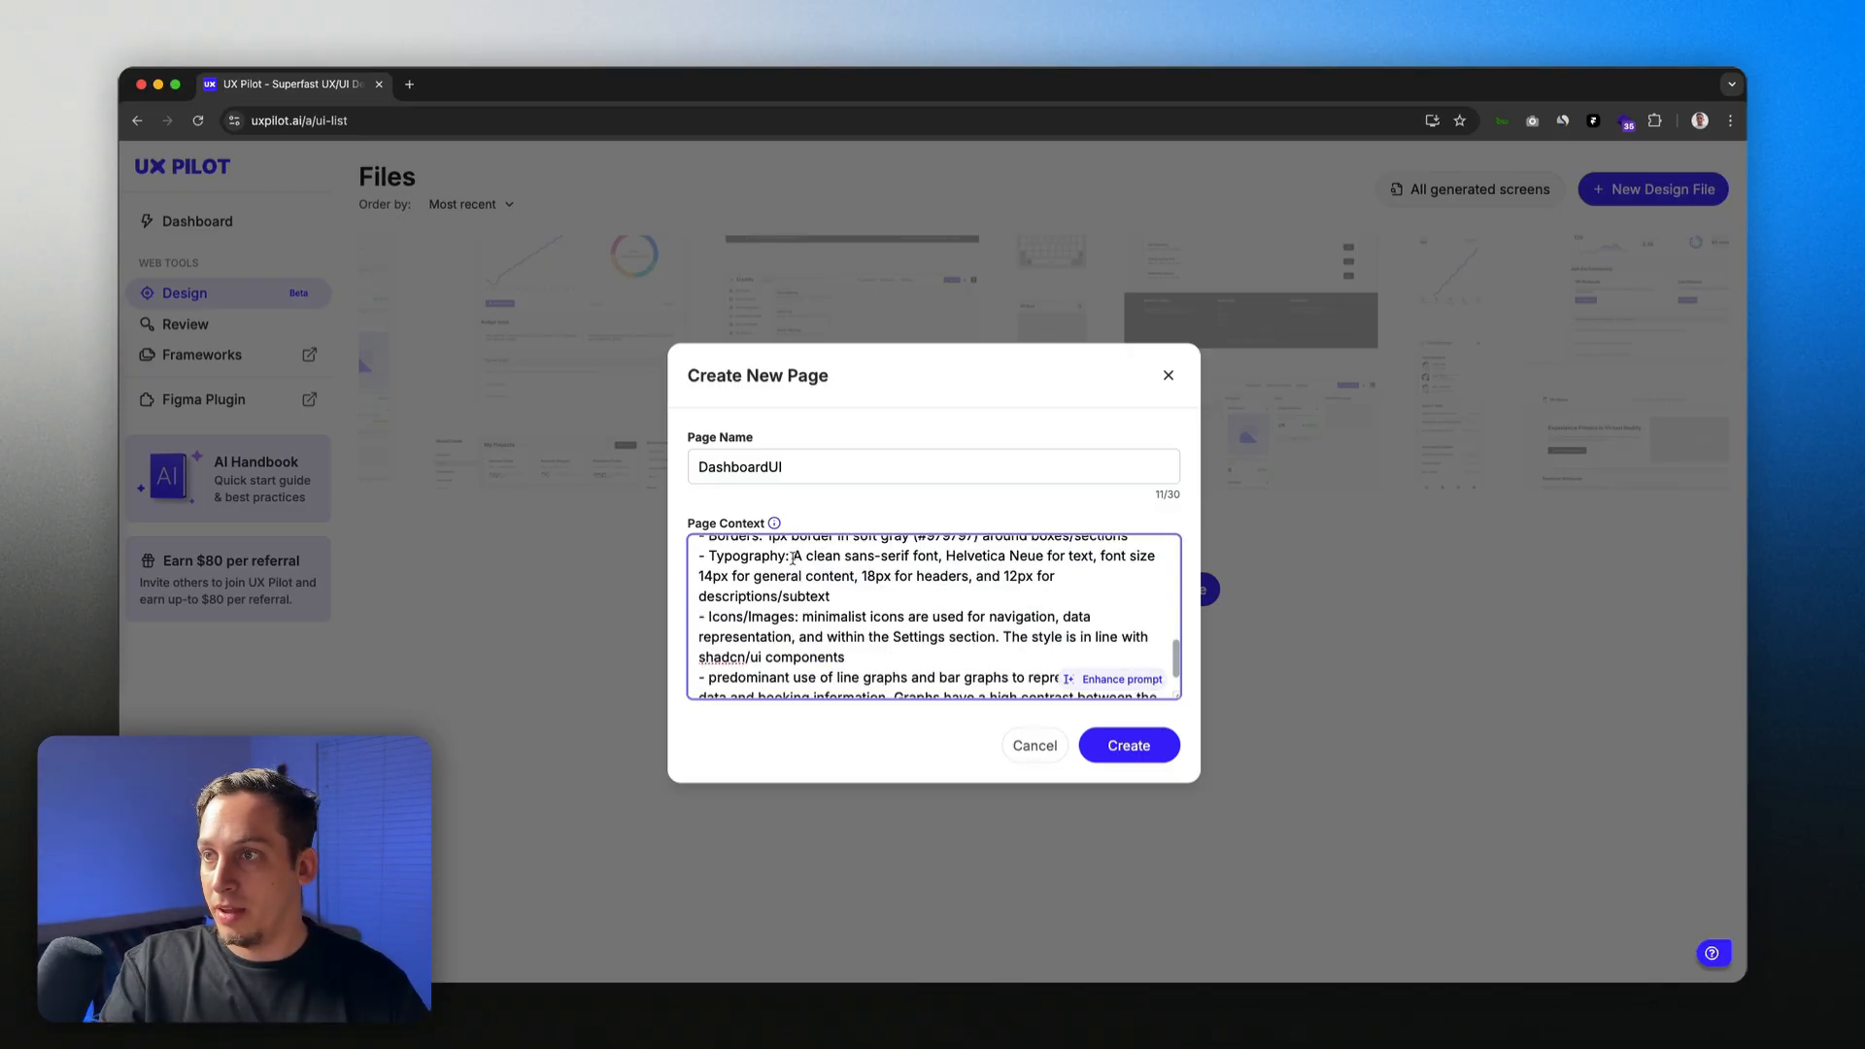
left_click_drag(793, 557, 1052, 560)
left_click(949, 556)
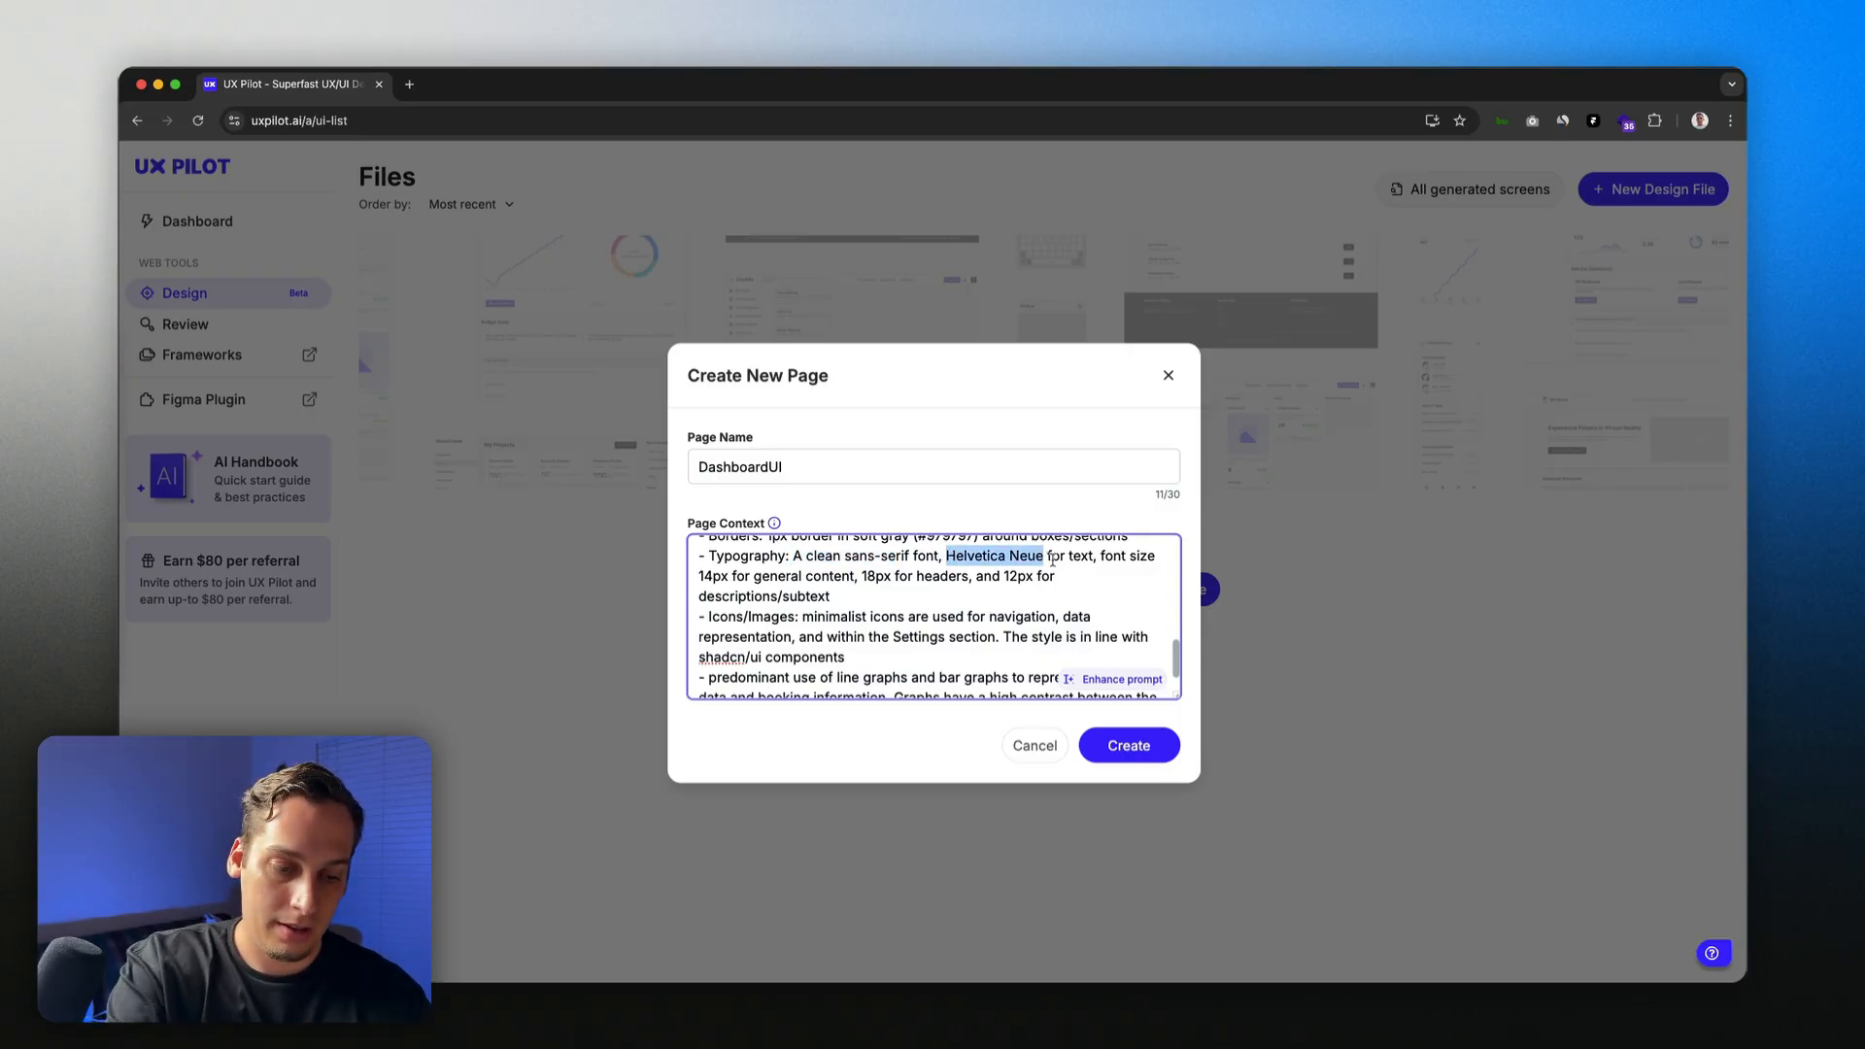
type("SF Pro")
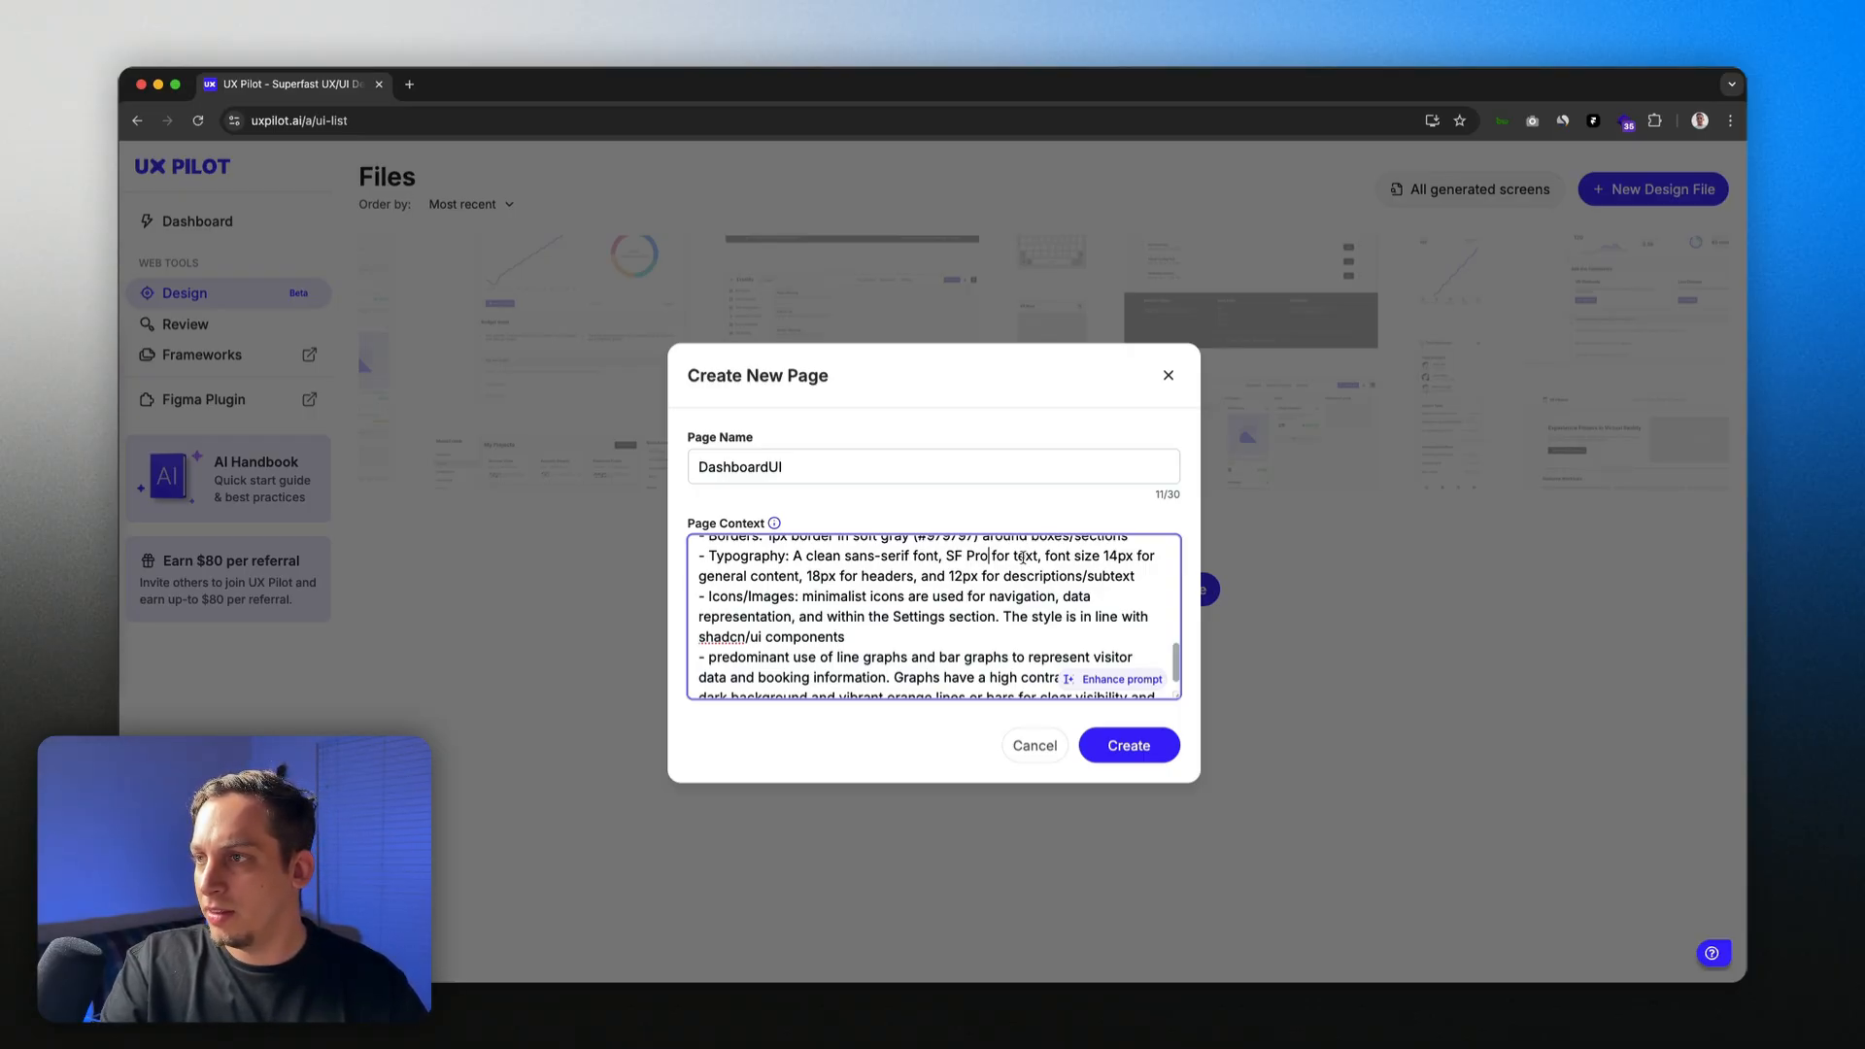
Step: Check the remaining page context text after the font change
left_click_drag(1045, 556, 1094, 577)
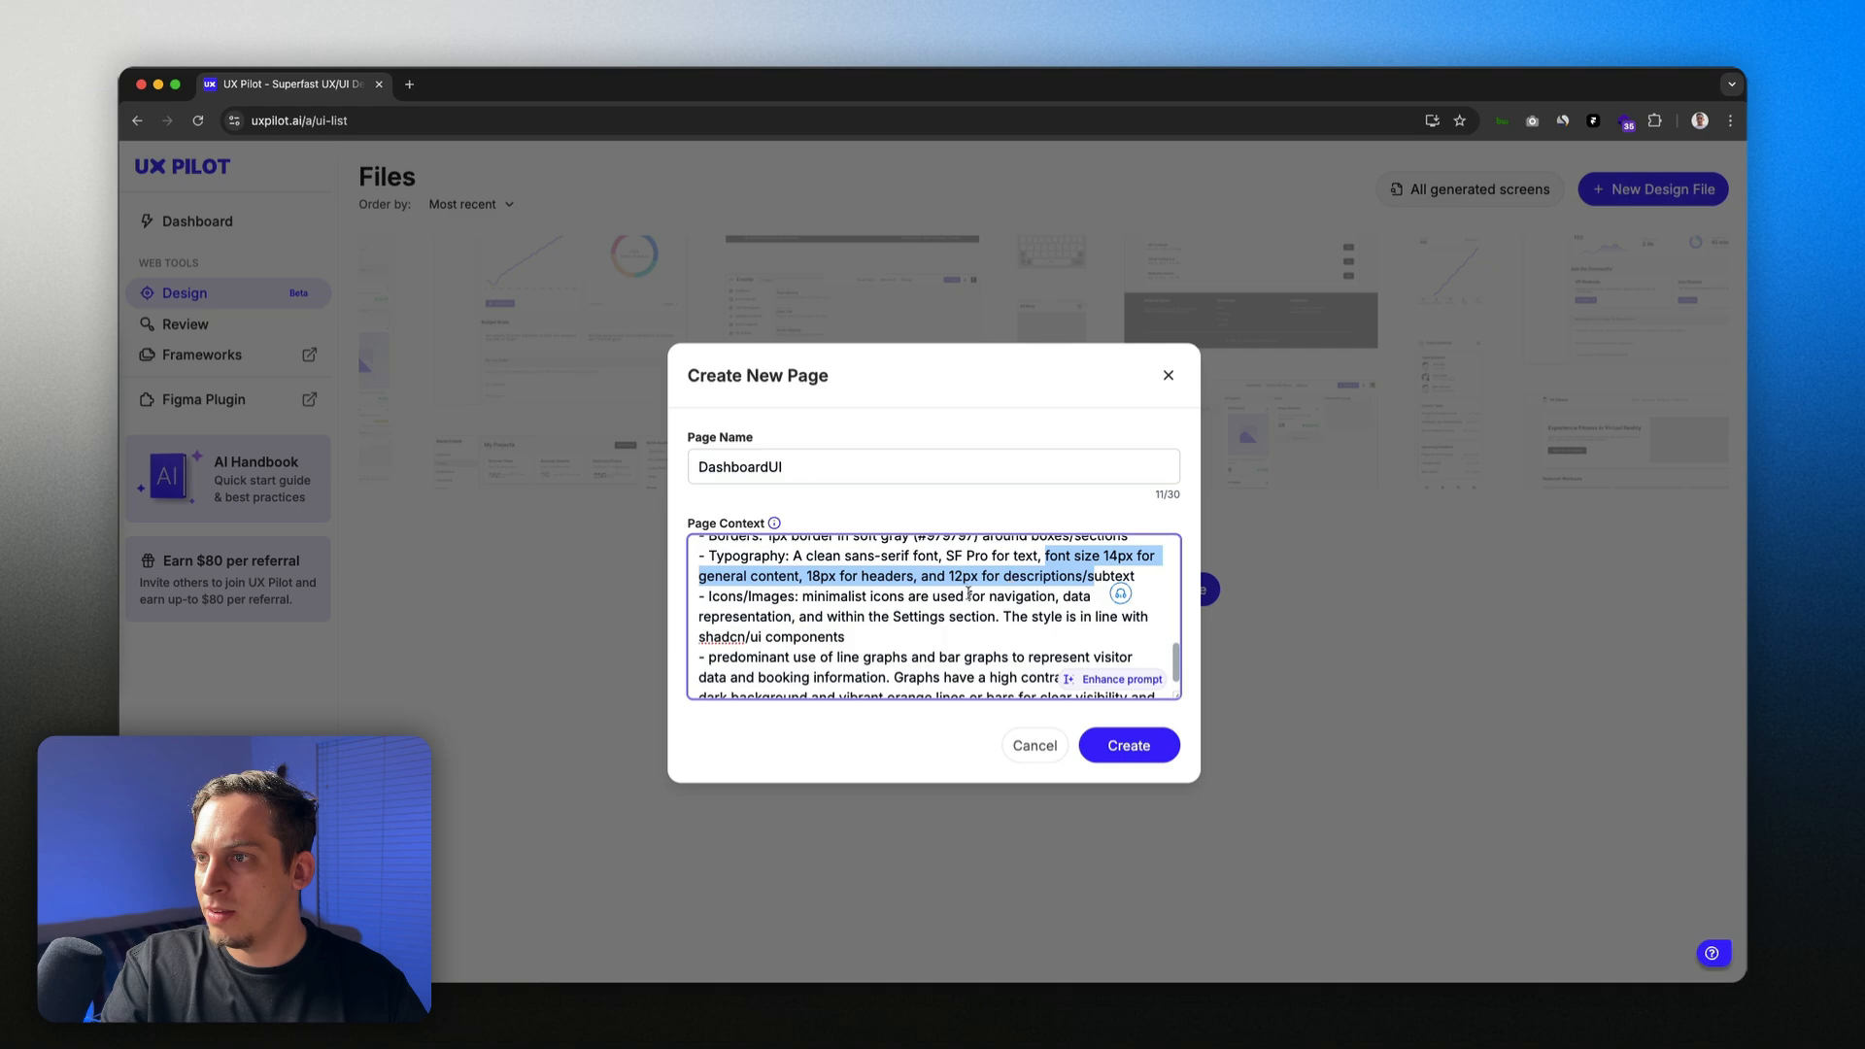
scroll(853, 587, "down", 1)
left_click_drag(821, 577, 1008, 596)
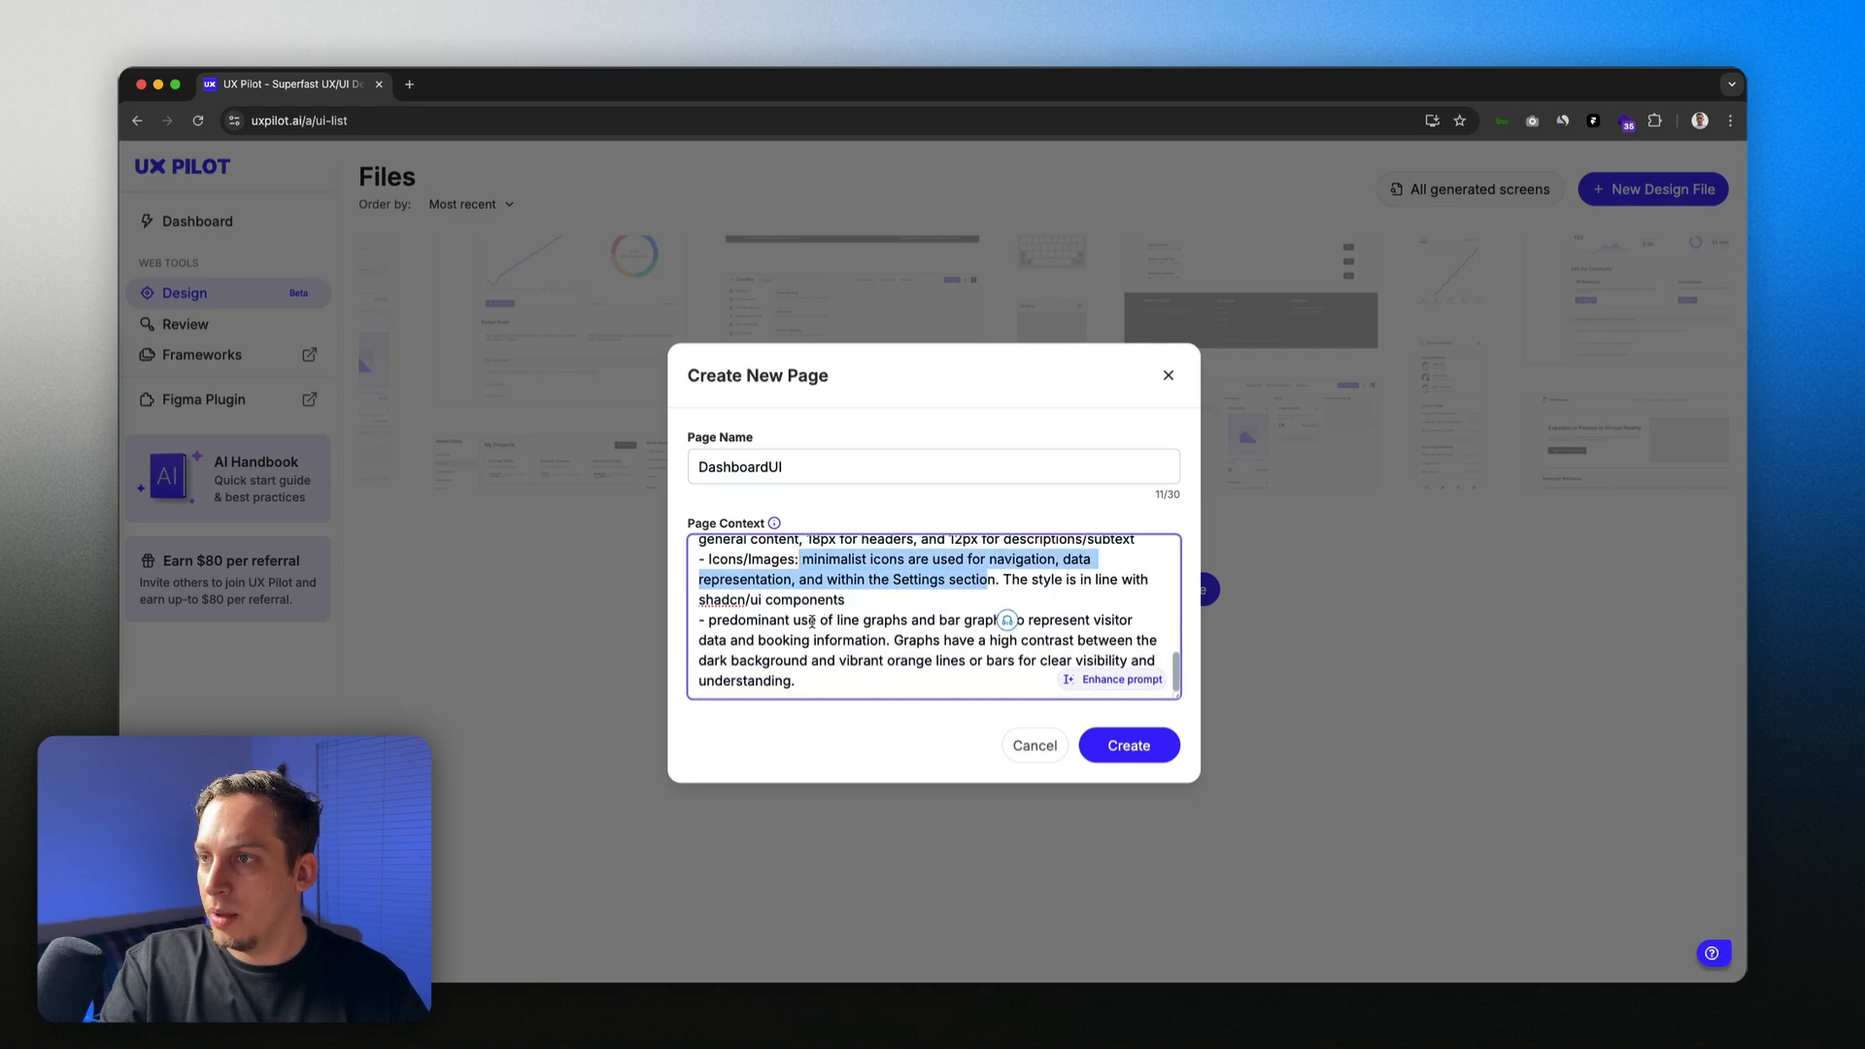
left_click(1007, 620)
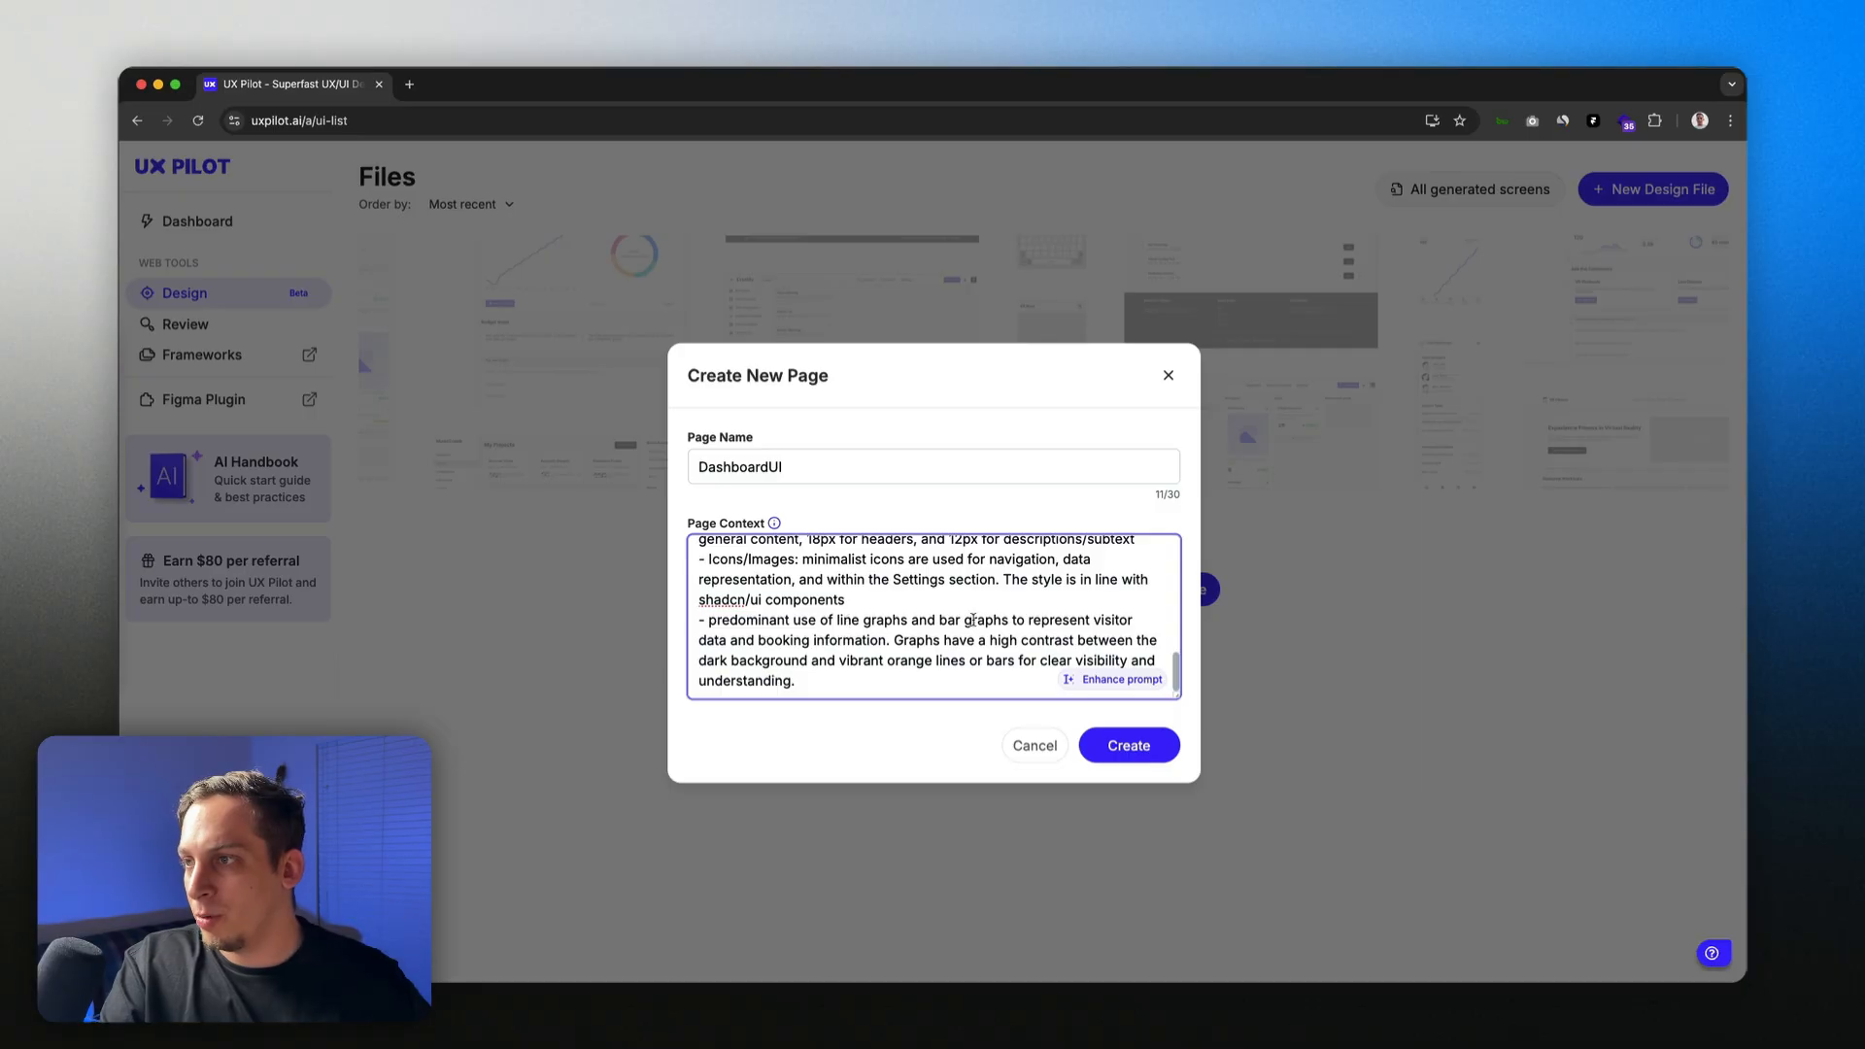
Step: Create the DashboardUI page, glance at Saved designs, and dismiss the Output Settings tip
left_click(1113, 741)
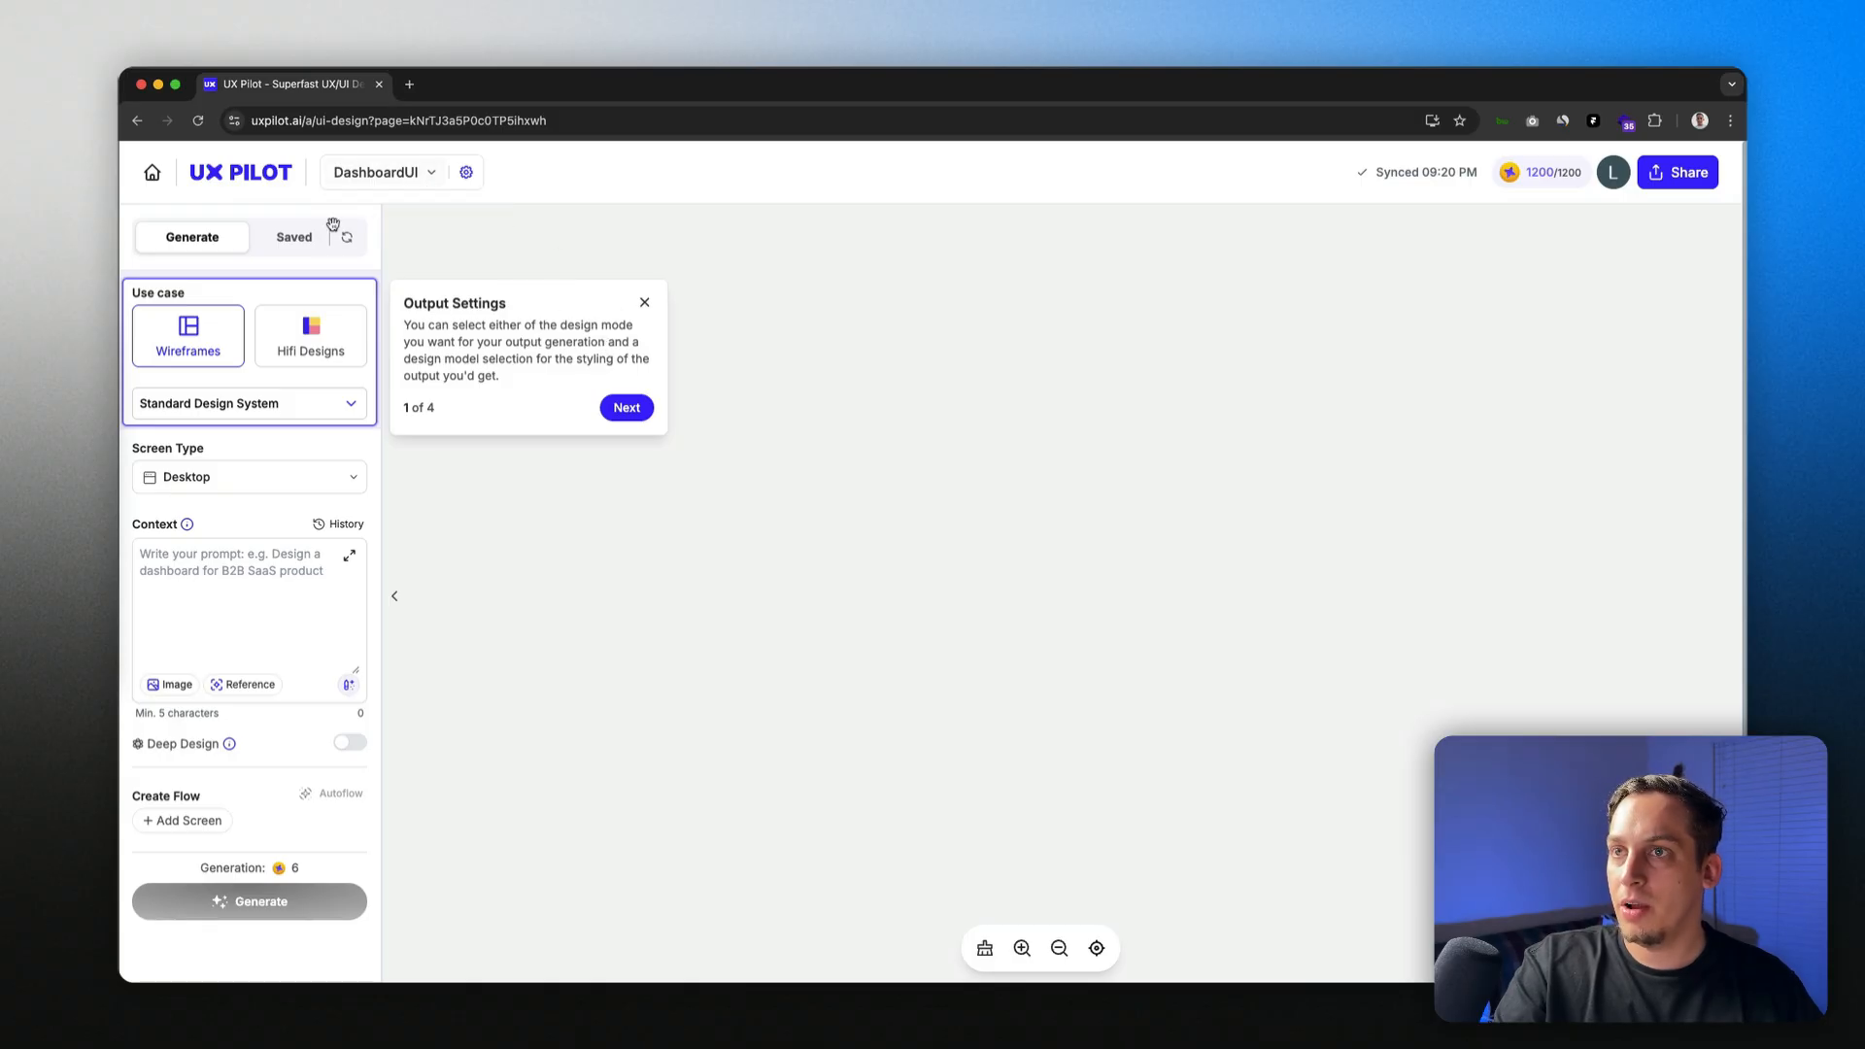
left_click(311, 247)
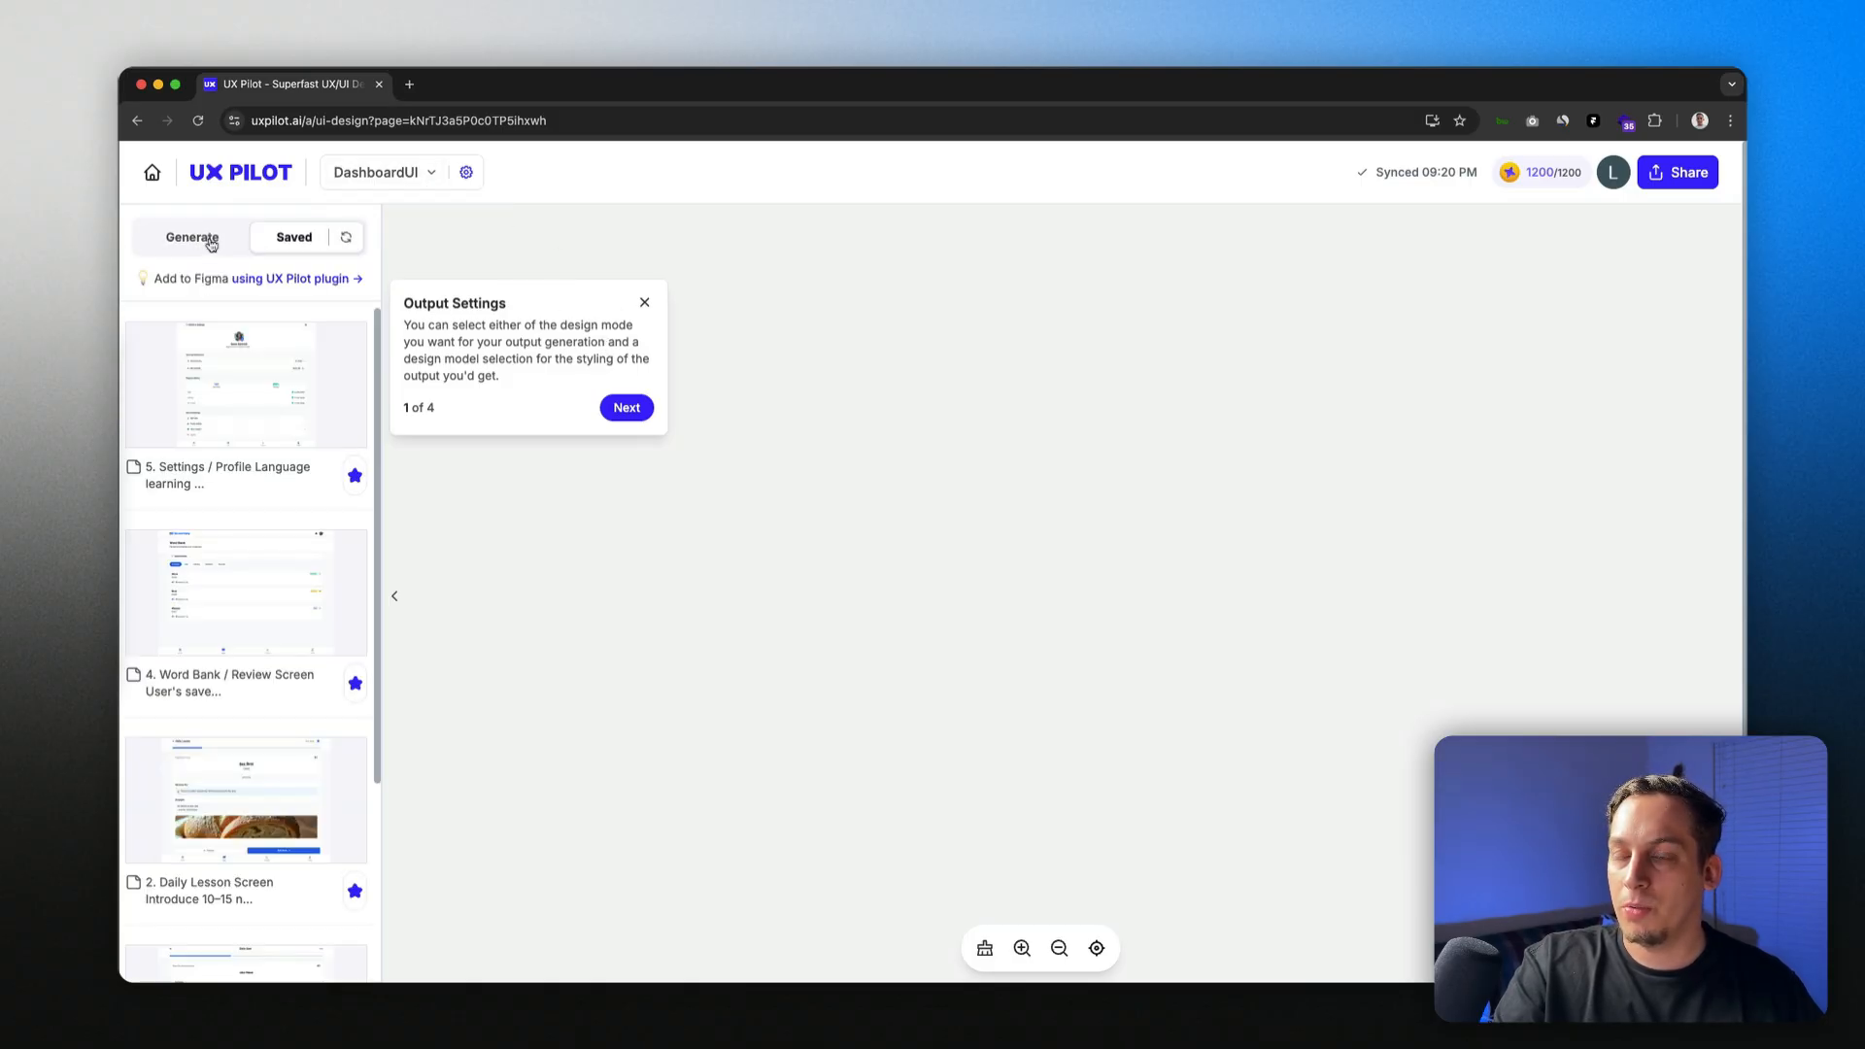
left_click(211, 242)
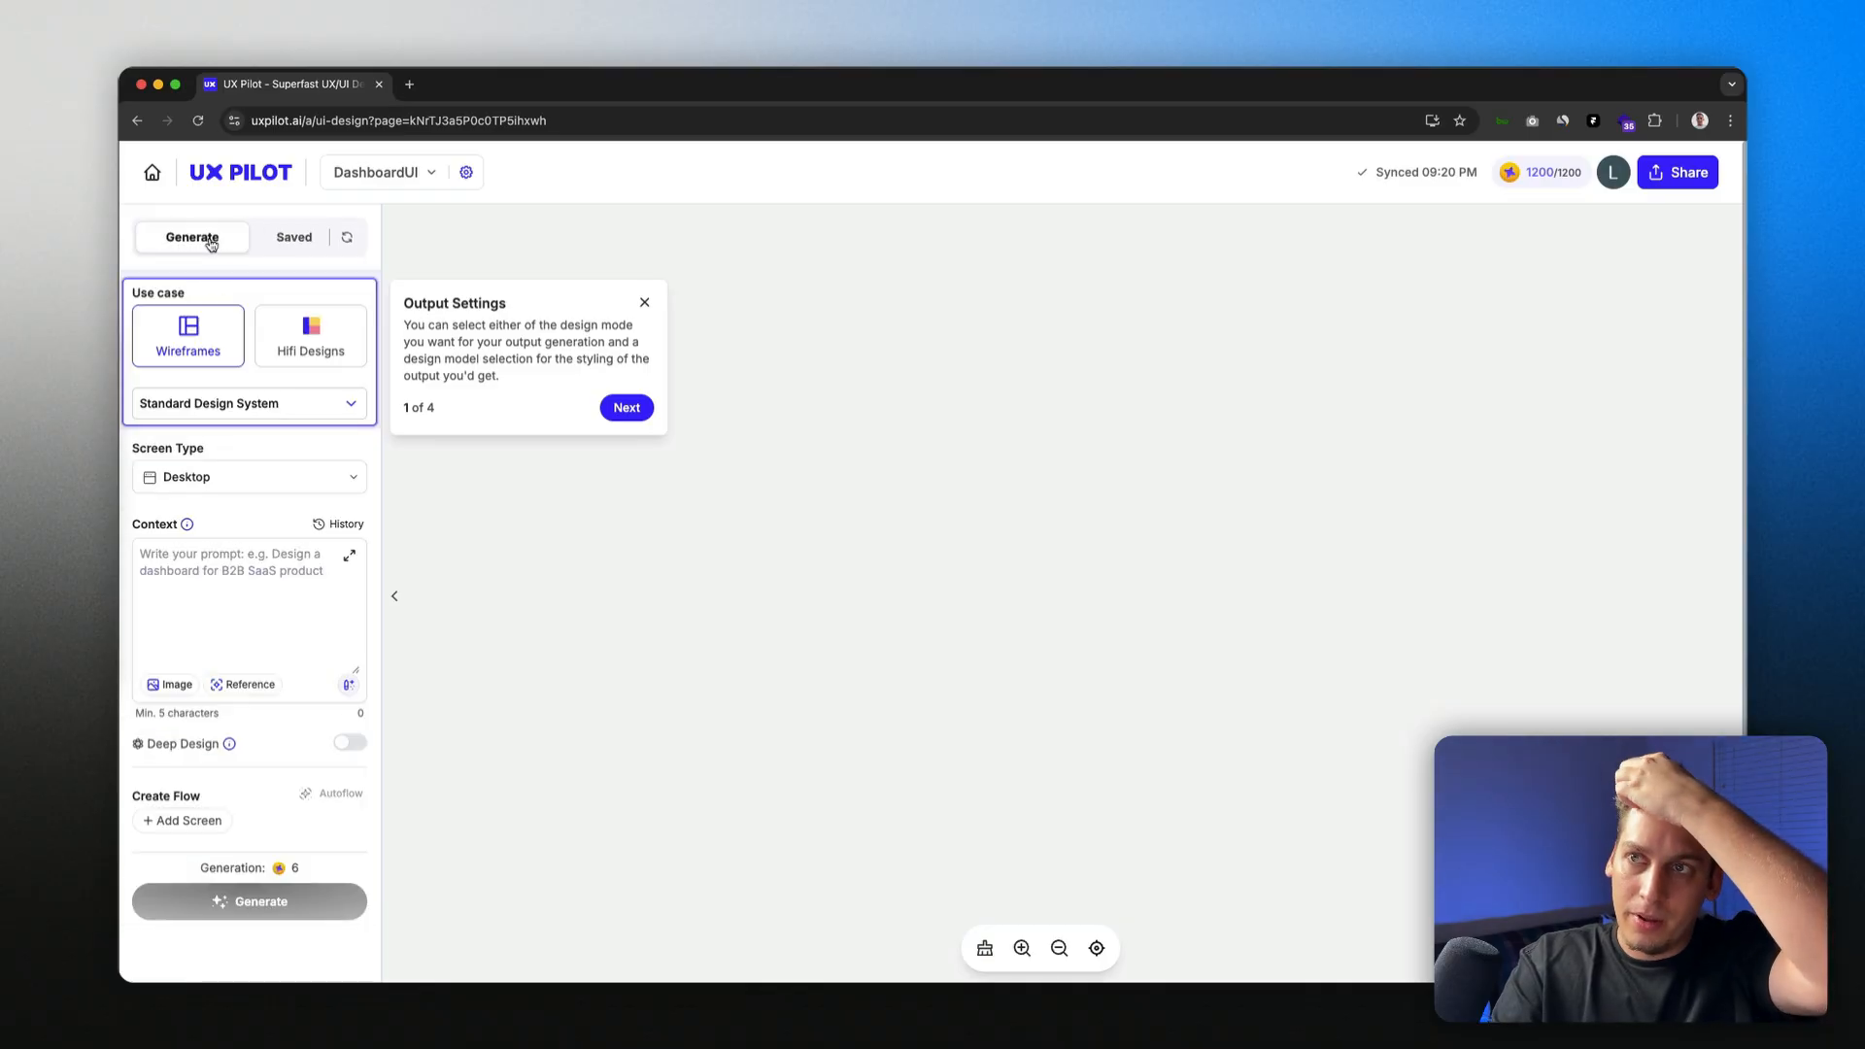
left_click(263, 243)
scroll(292, 467, "down", 10)
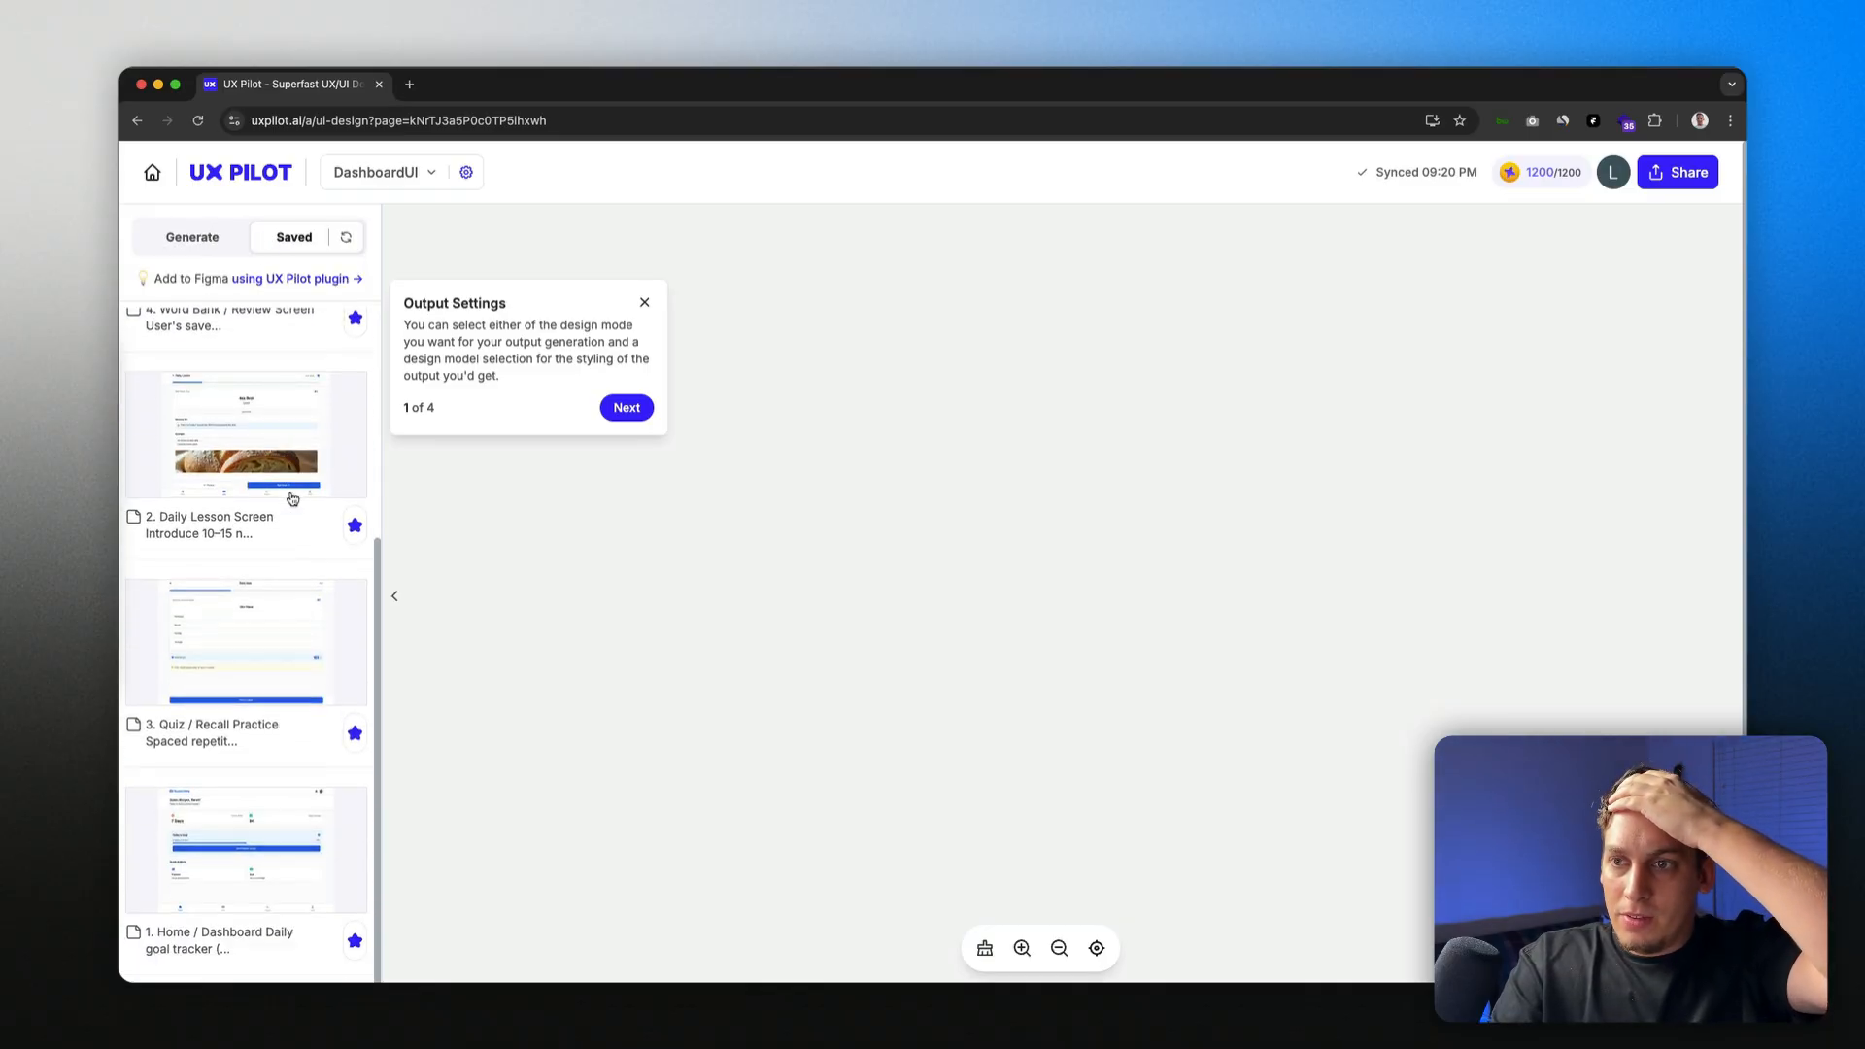
scroll(288, 490, "up", 5)
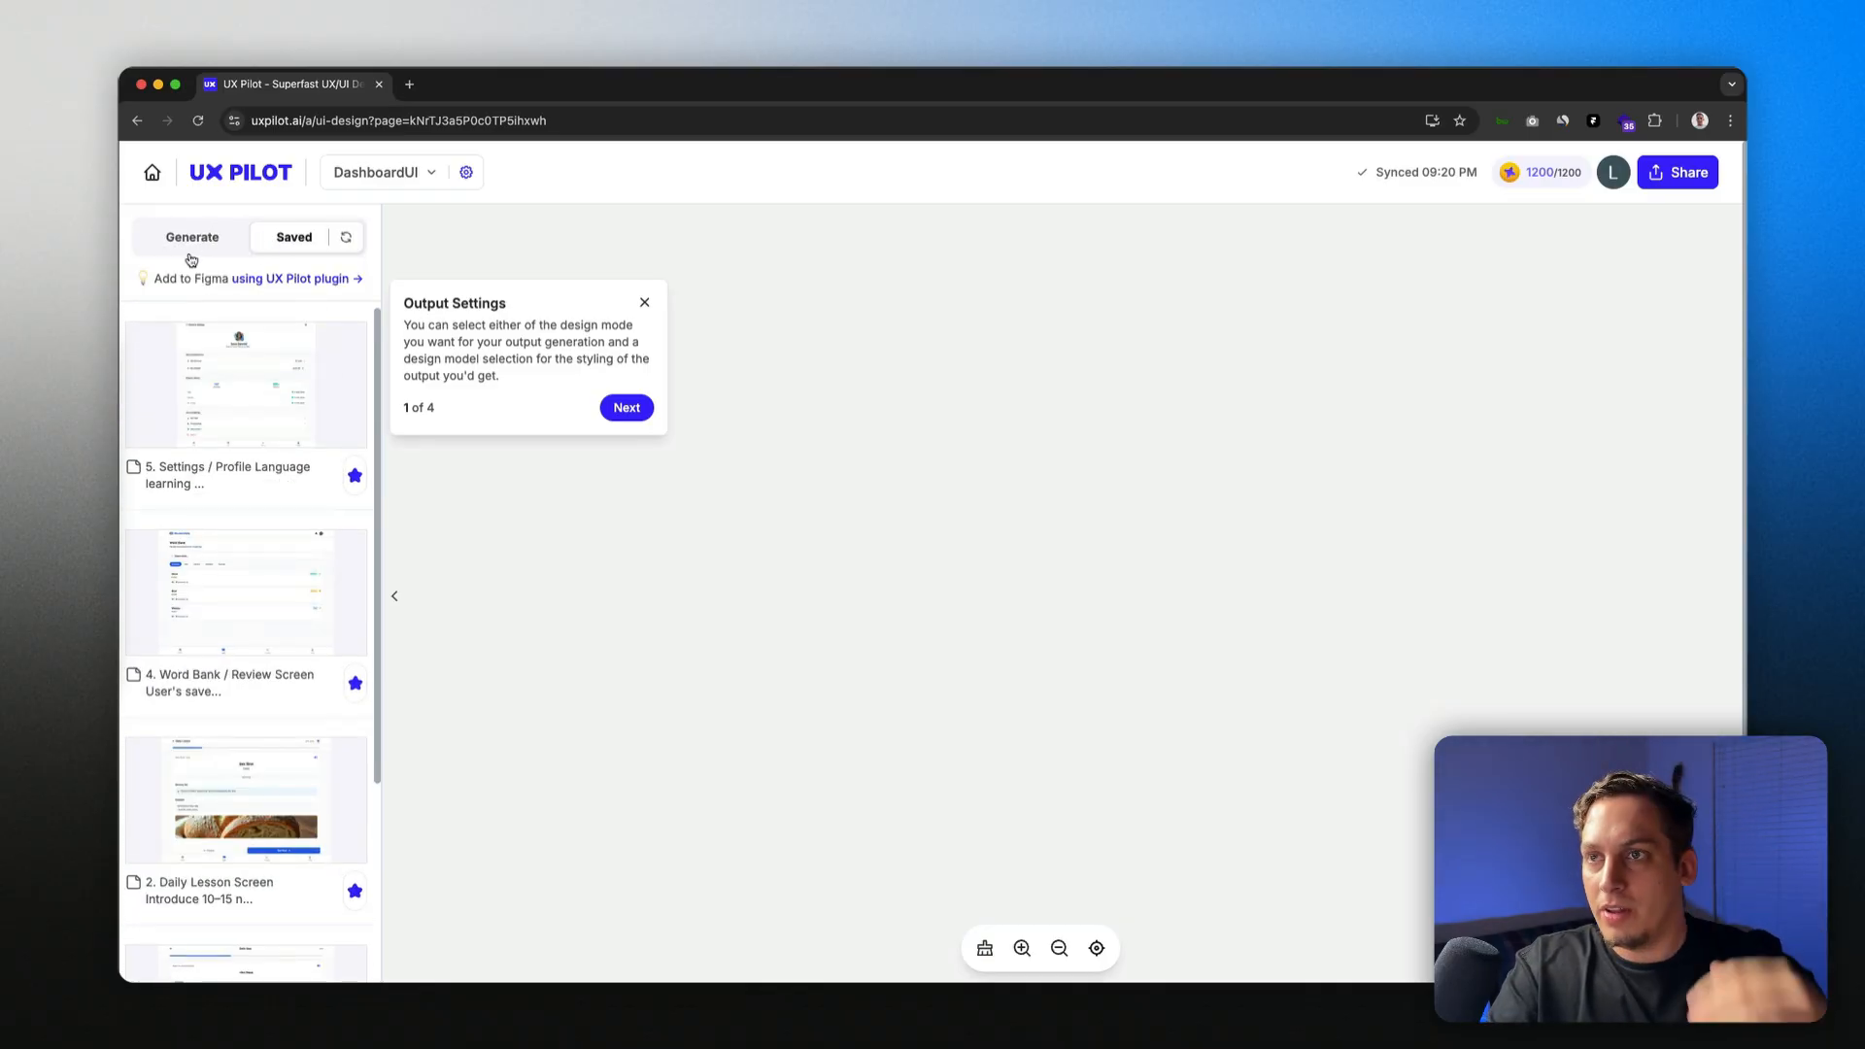
left_click(191, 250)
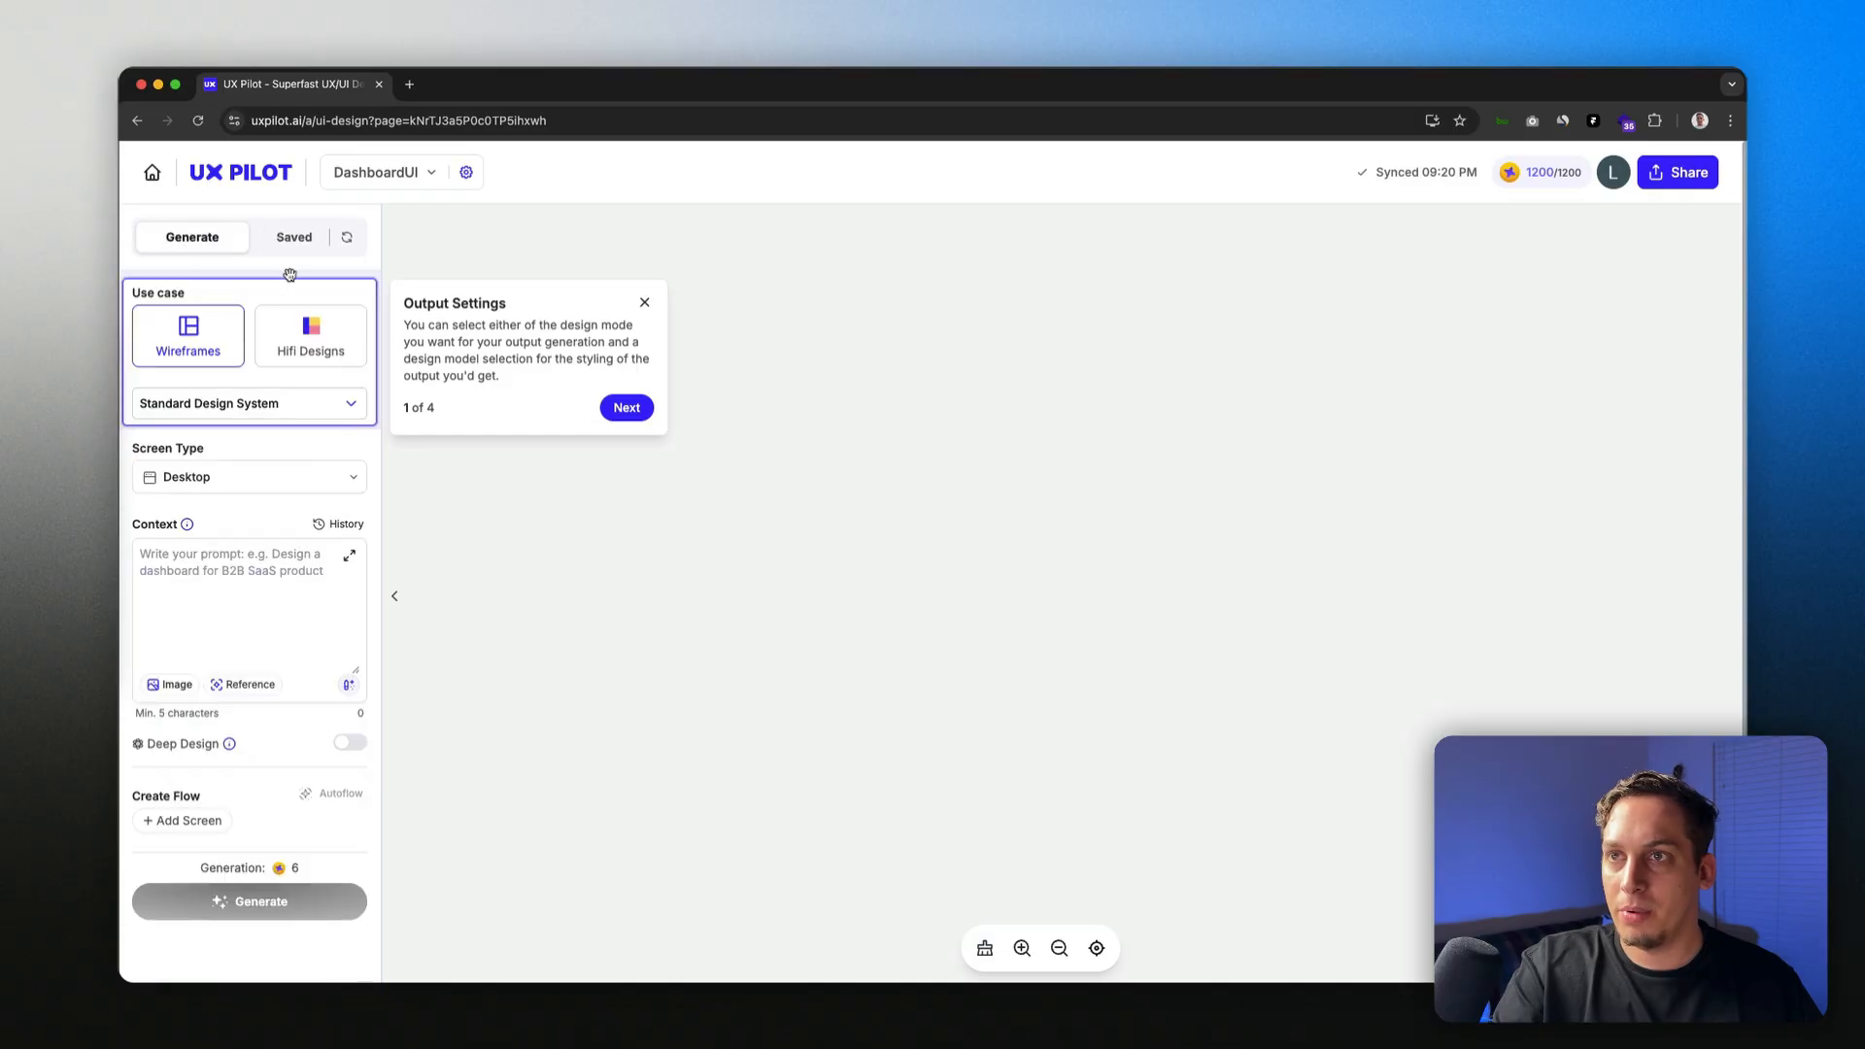
left_click(644, 304)
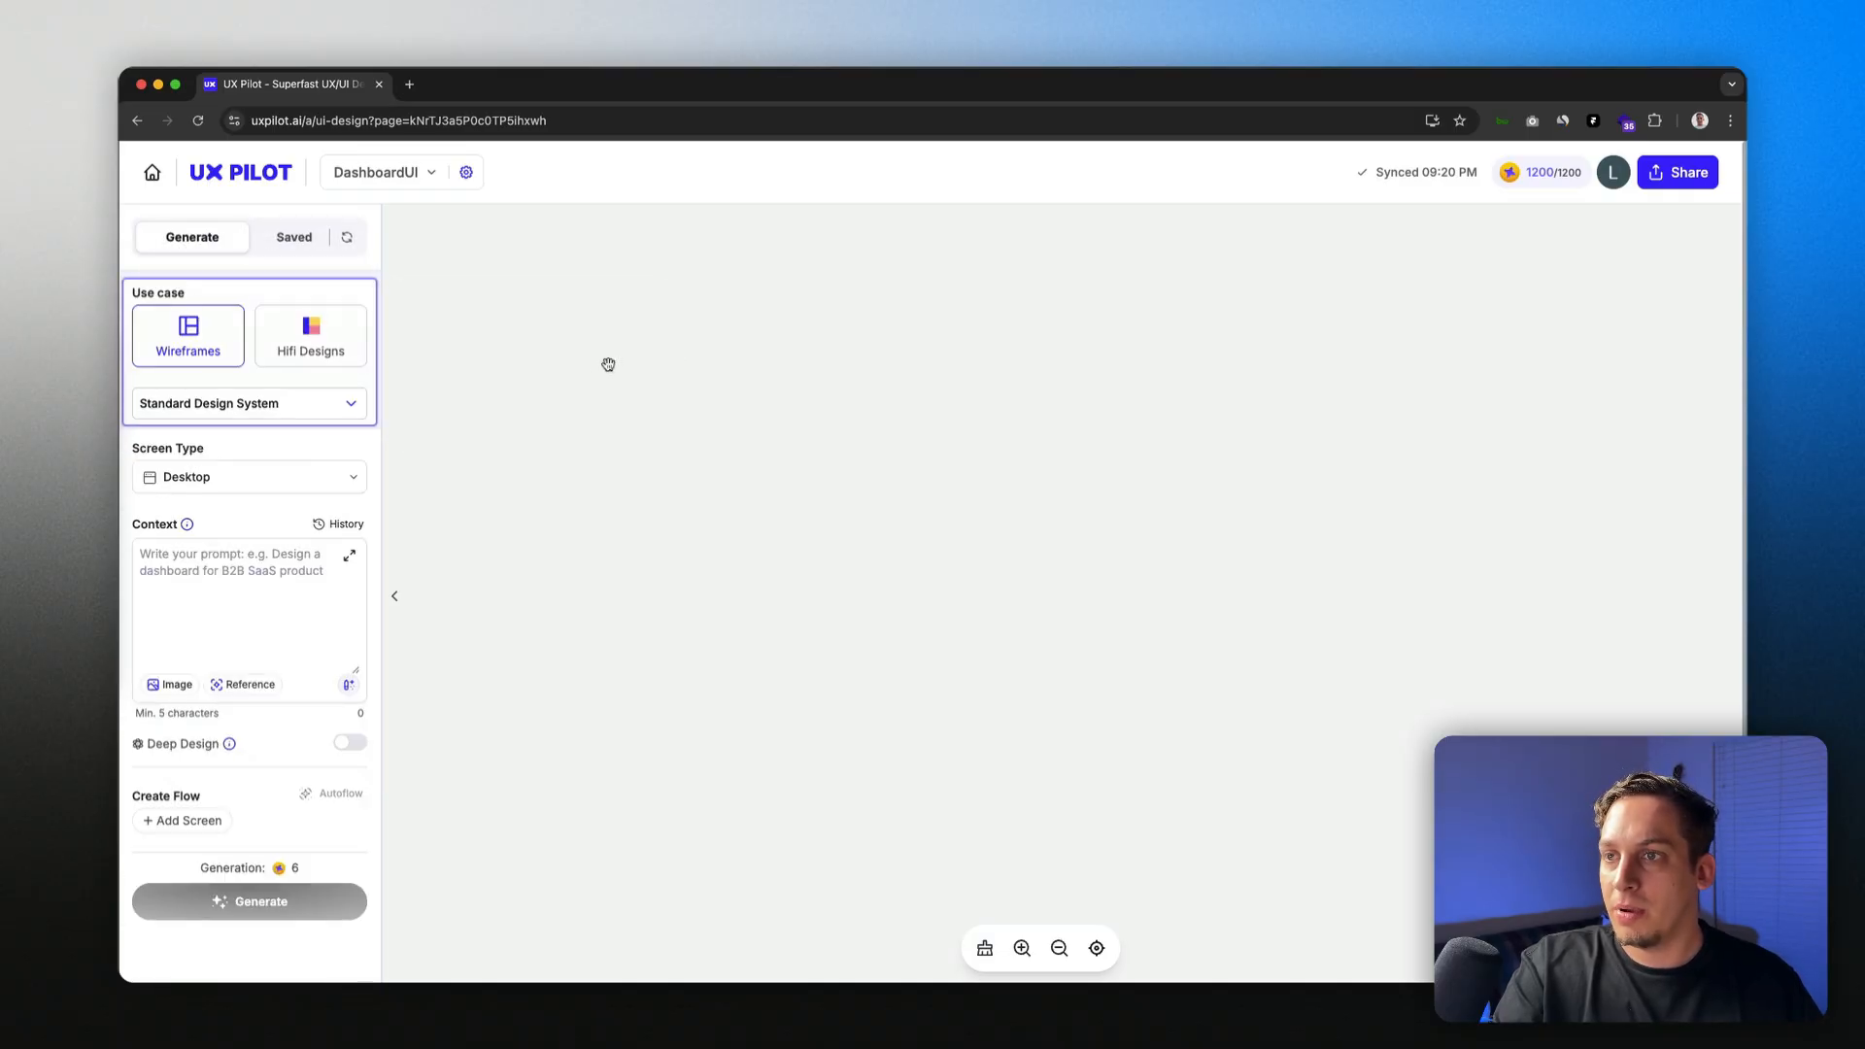
Step: Switch to Hifi Designs with the Flowbite design system and view Custom Design System info
left_click(292, 352)
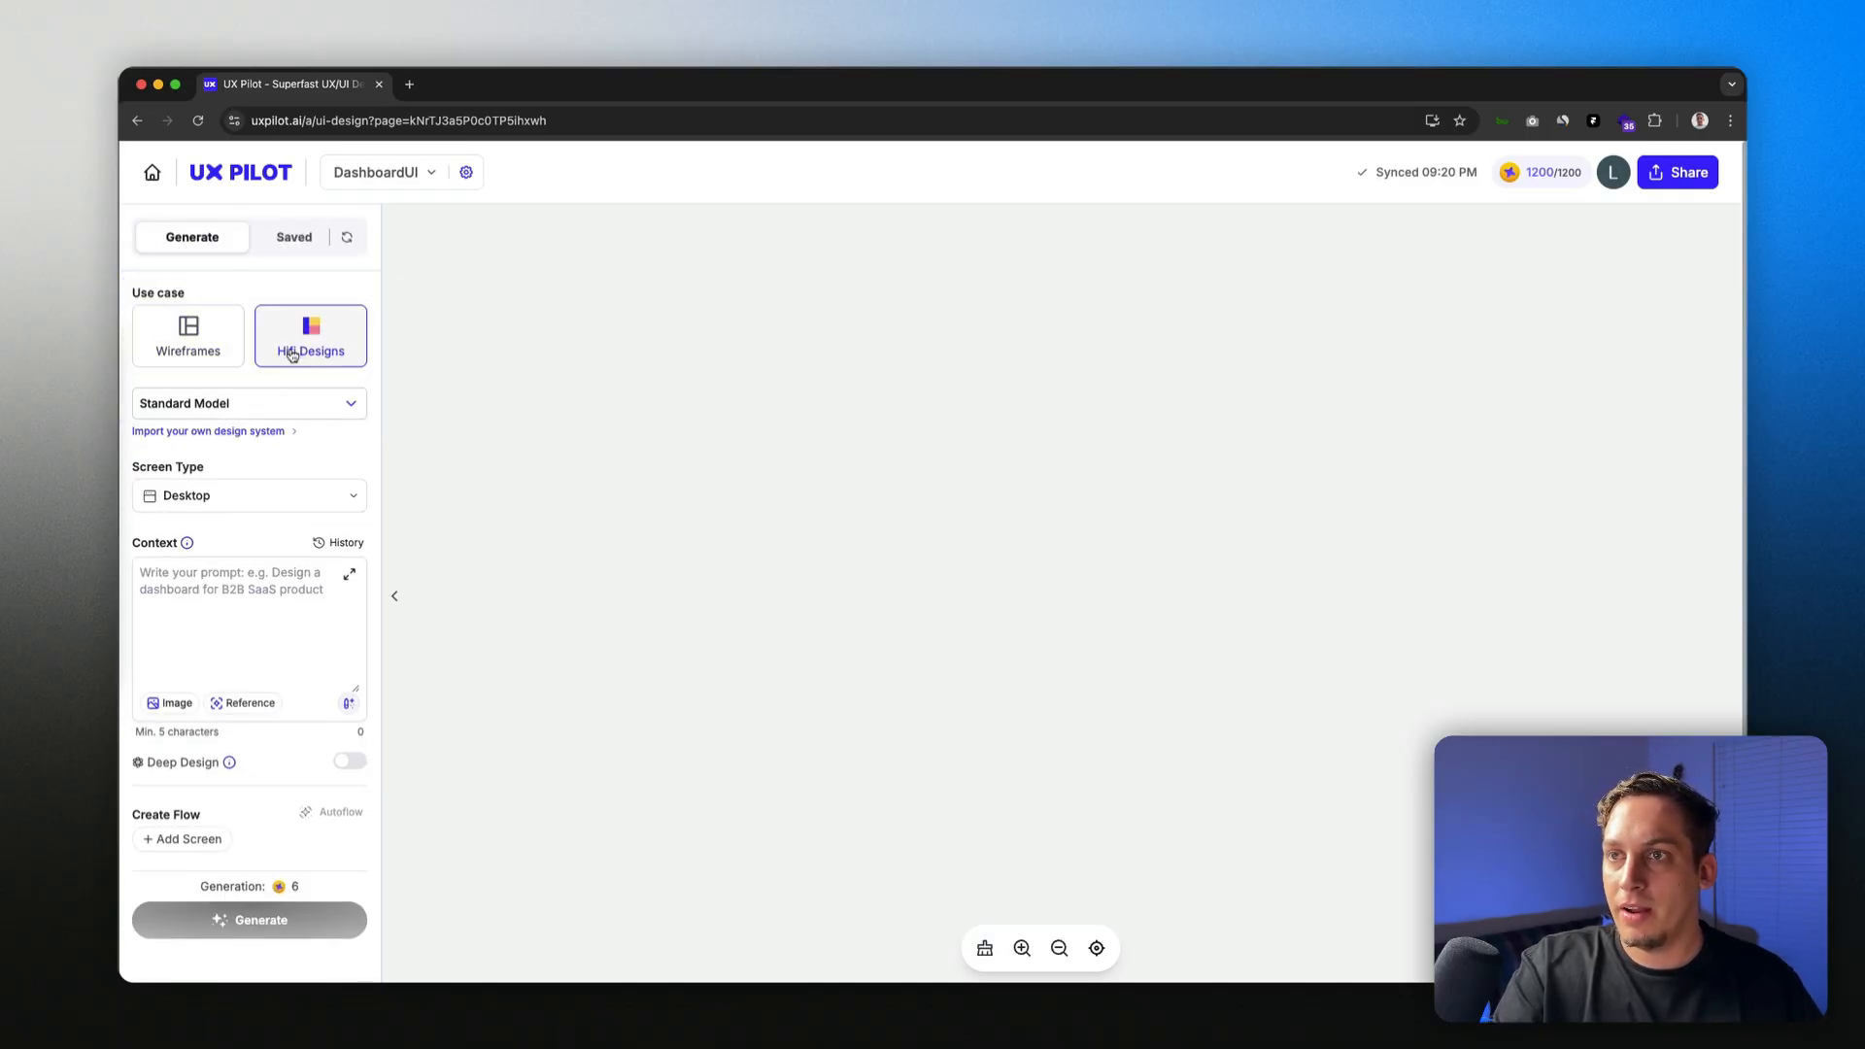
left_click(314, 405)
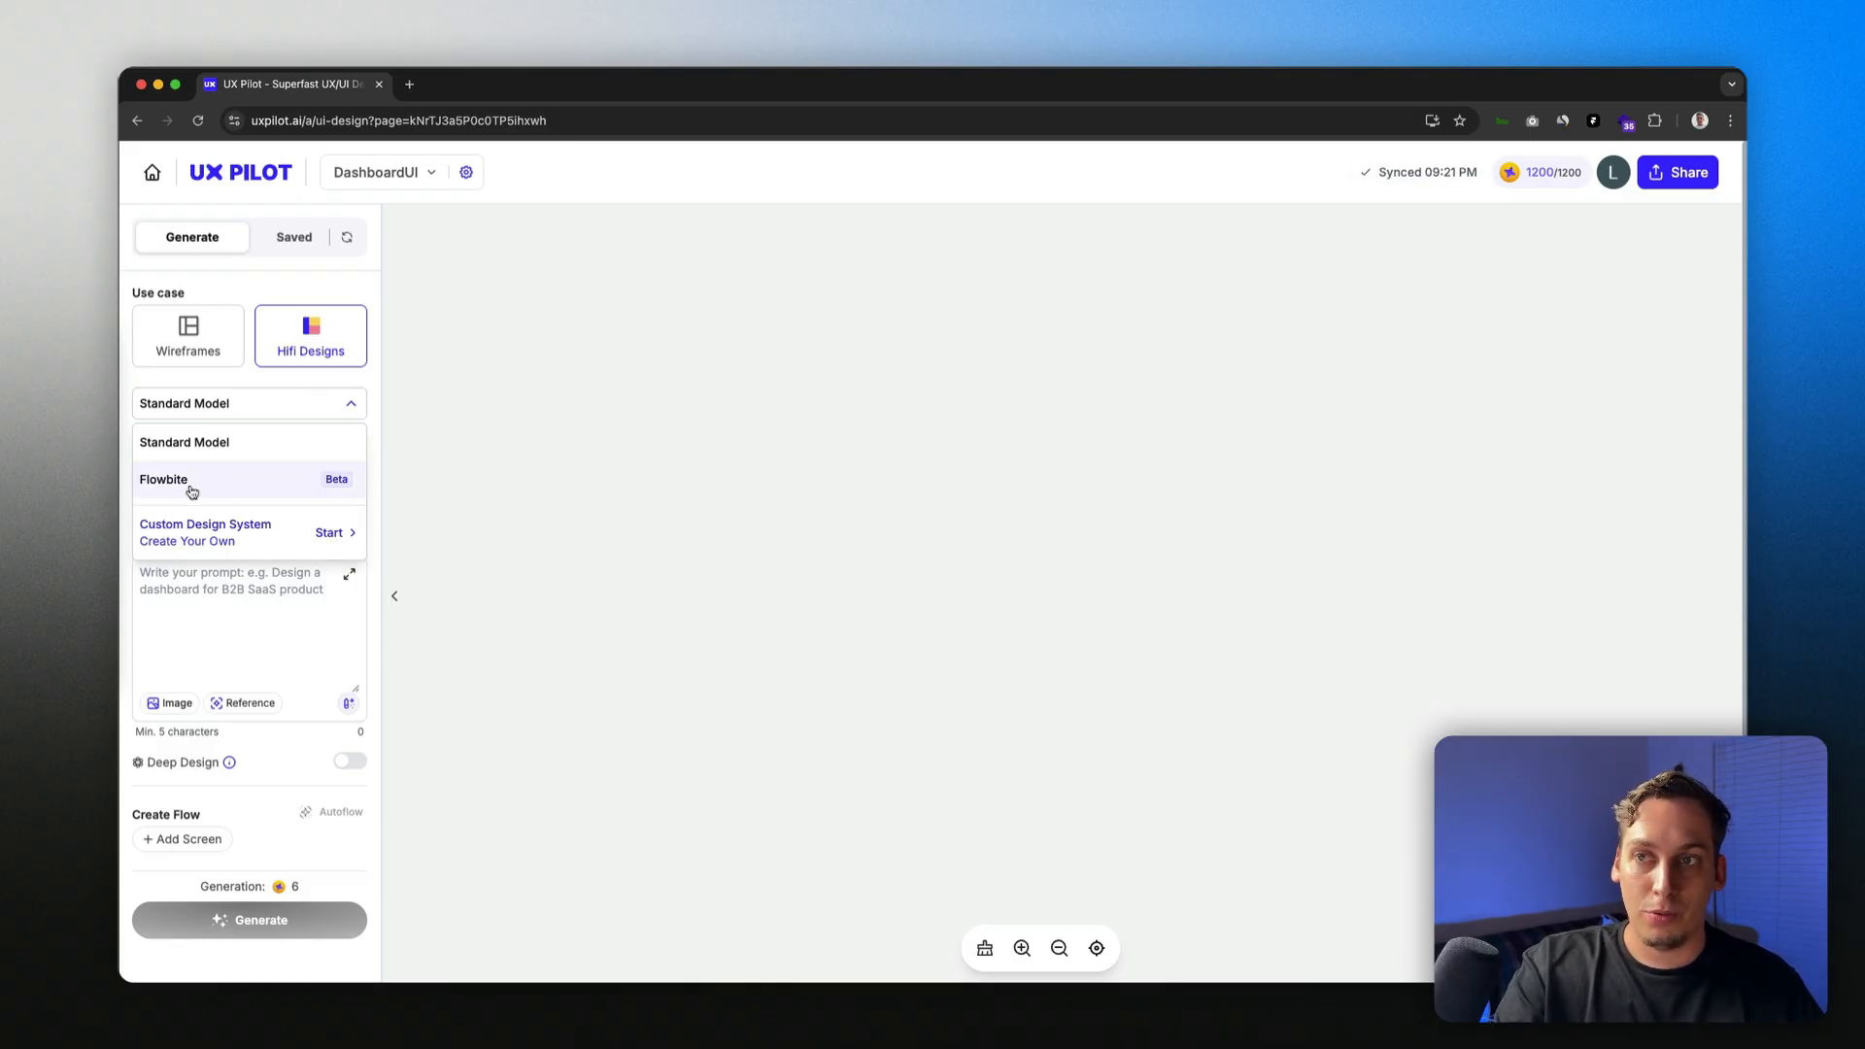
left_click(191, 491)
left_click(298, 412)
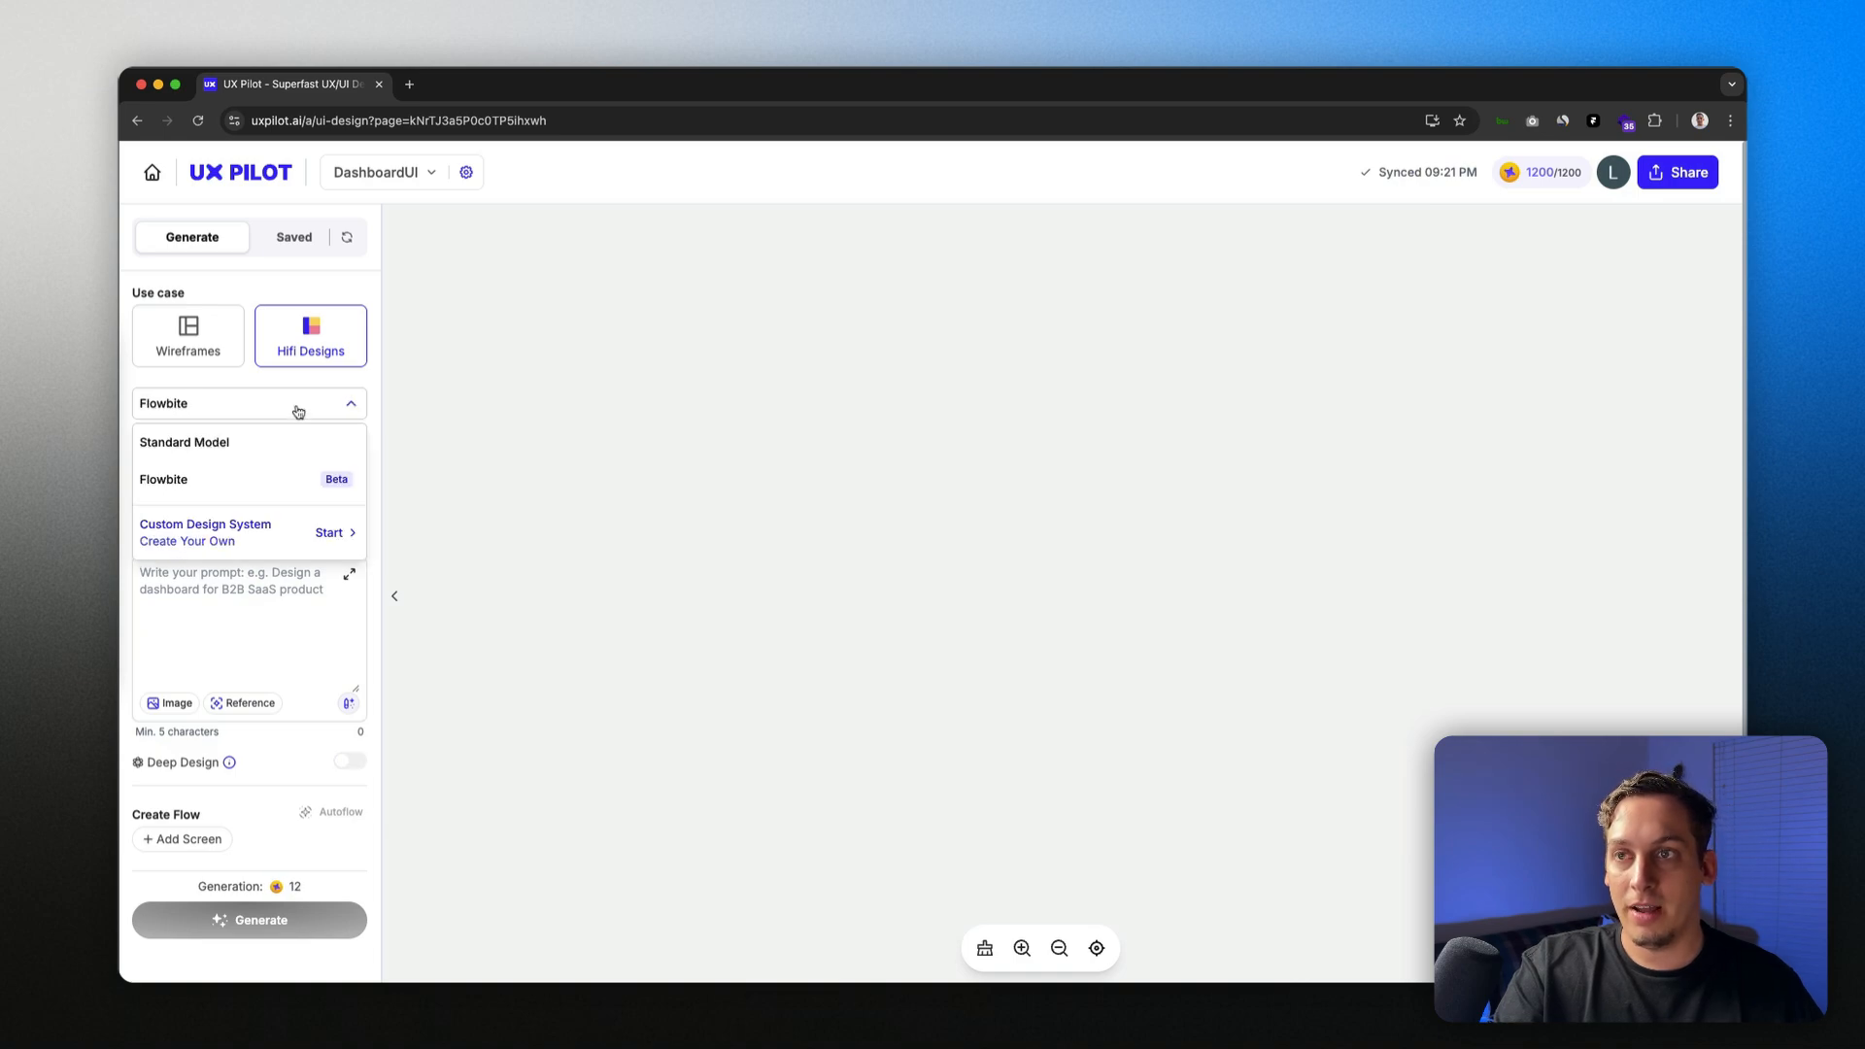
left_click(297, 538)
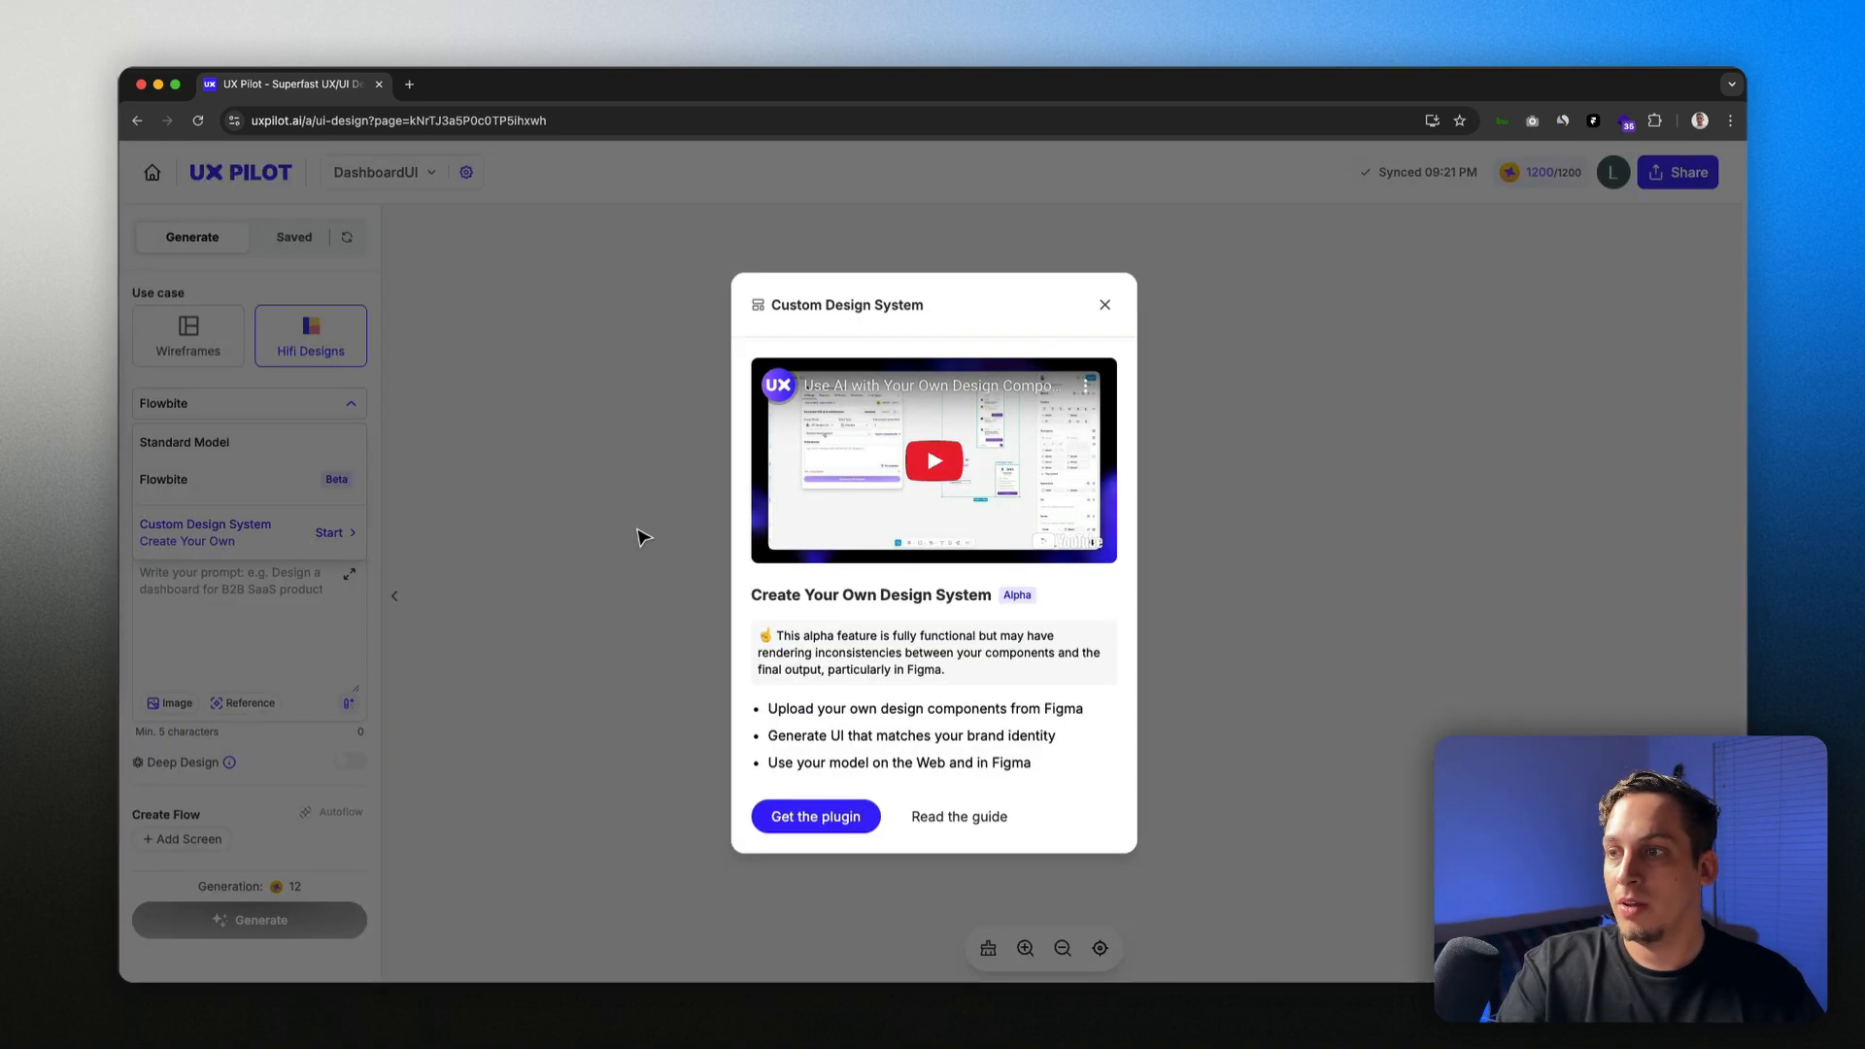
left_click(798, 819)
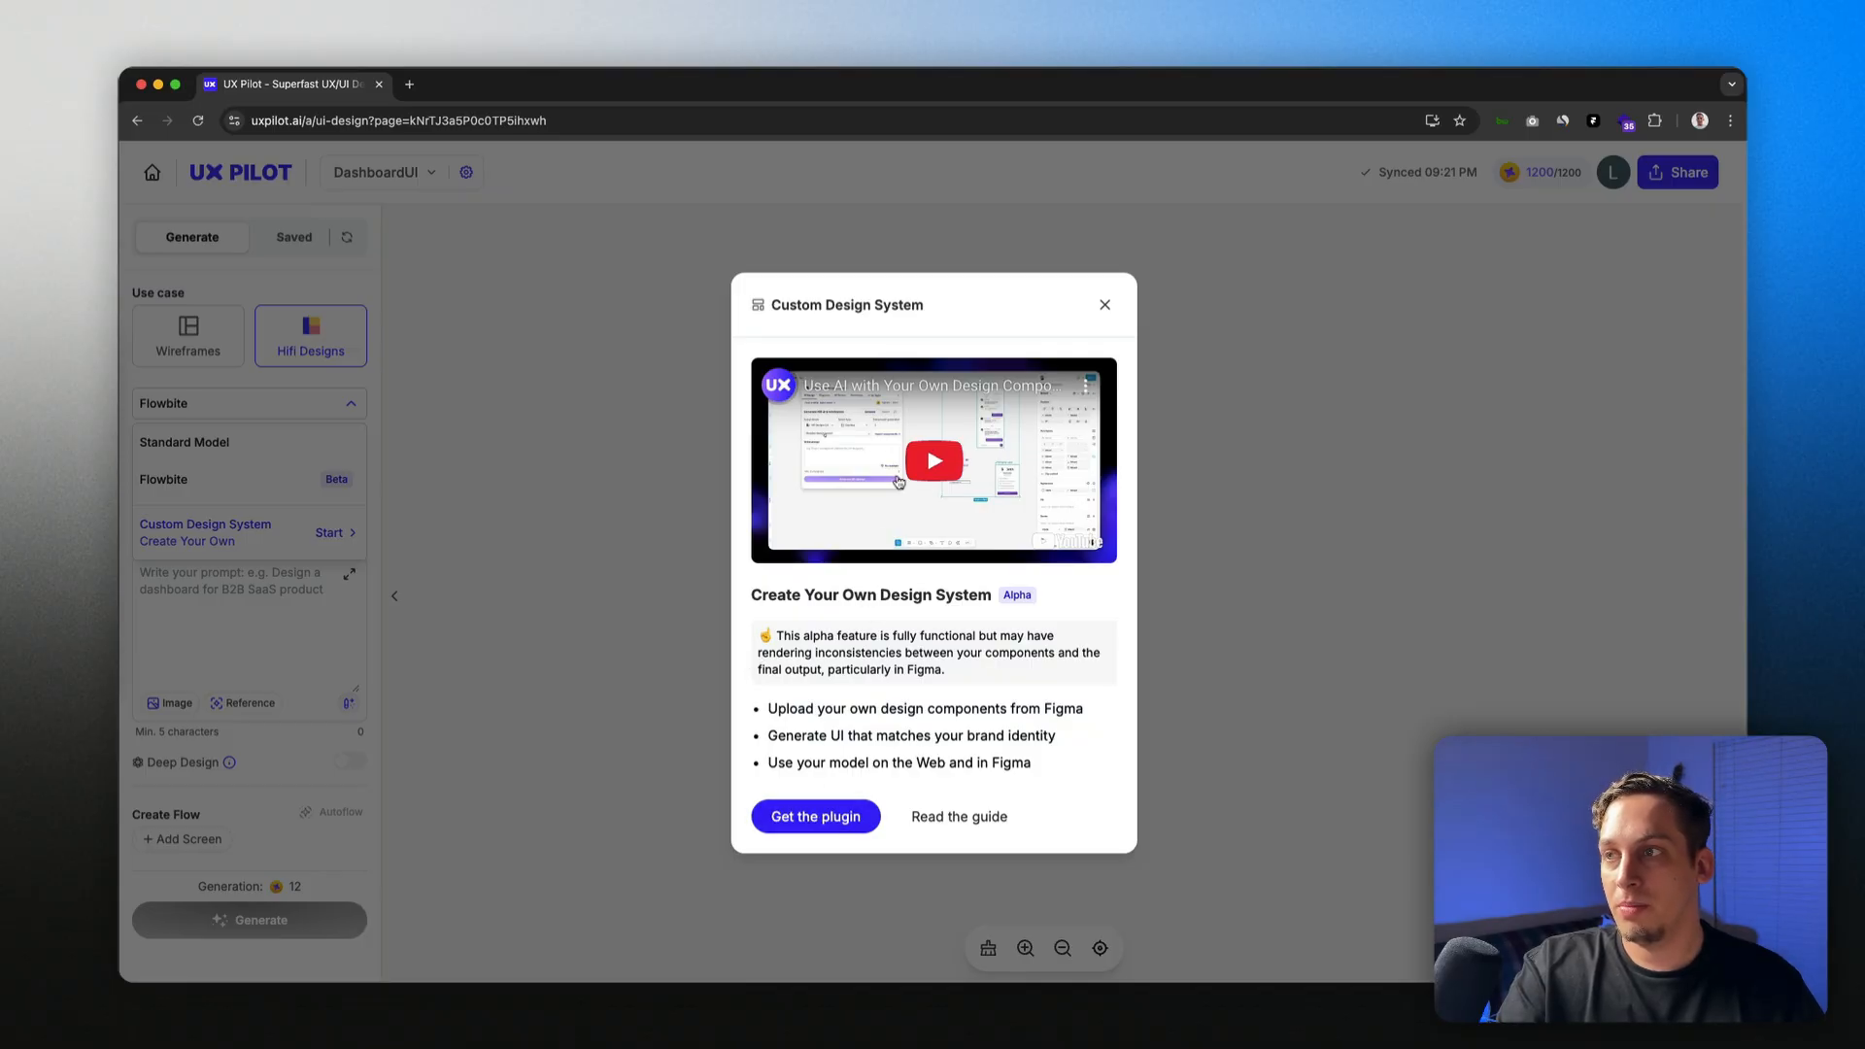
Step: View the UX Pilot plugin page on Figma Community, then close that tab
left_click(828, 812)
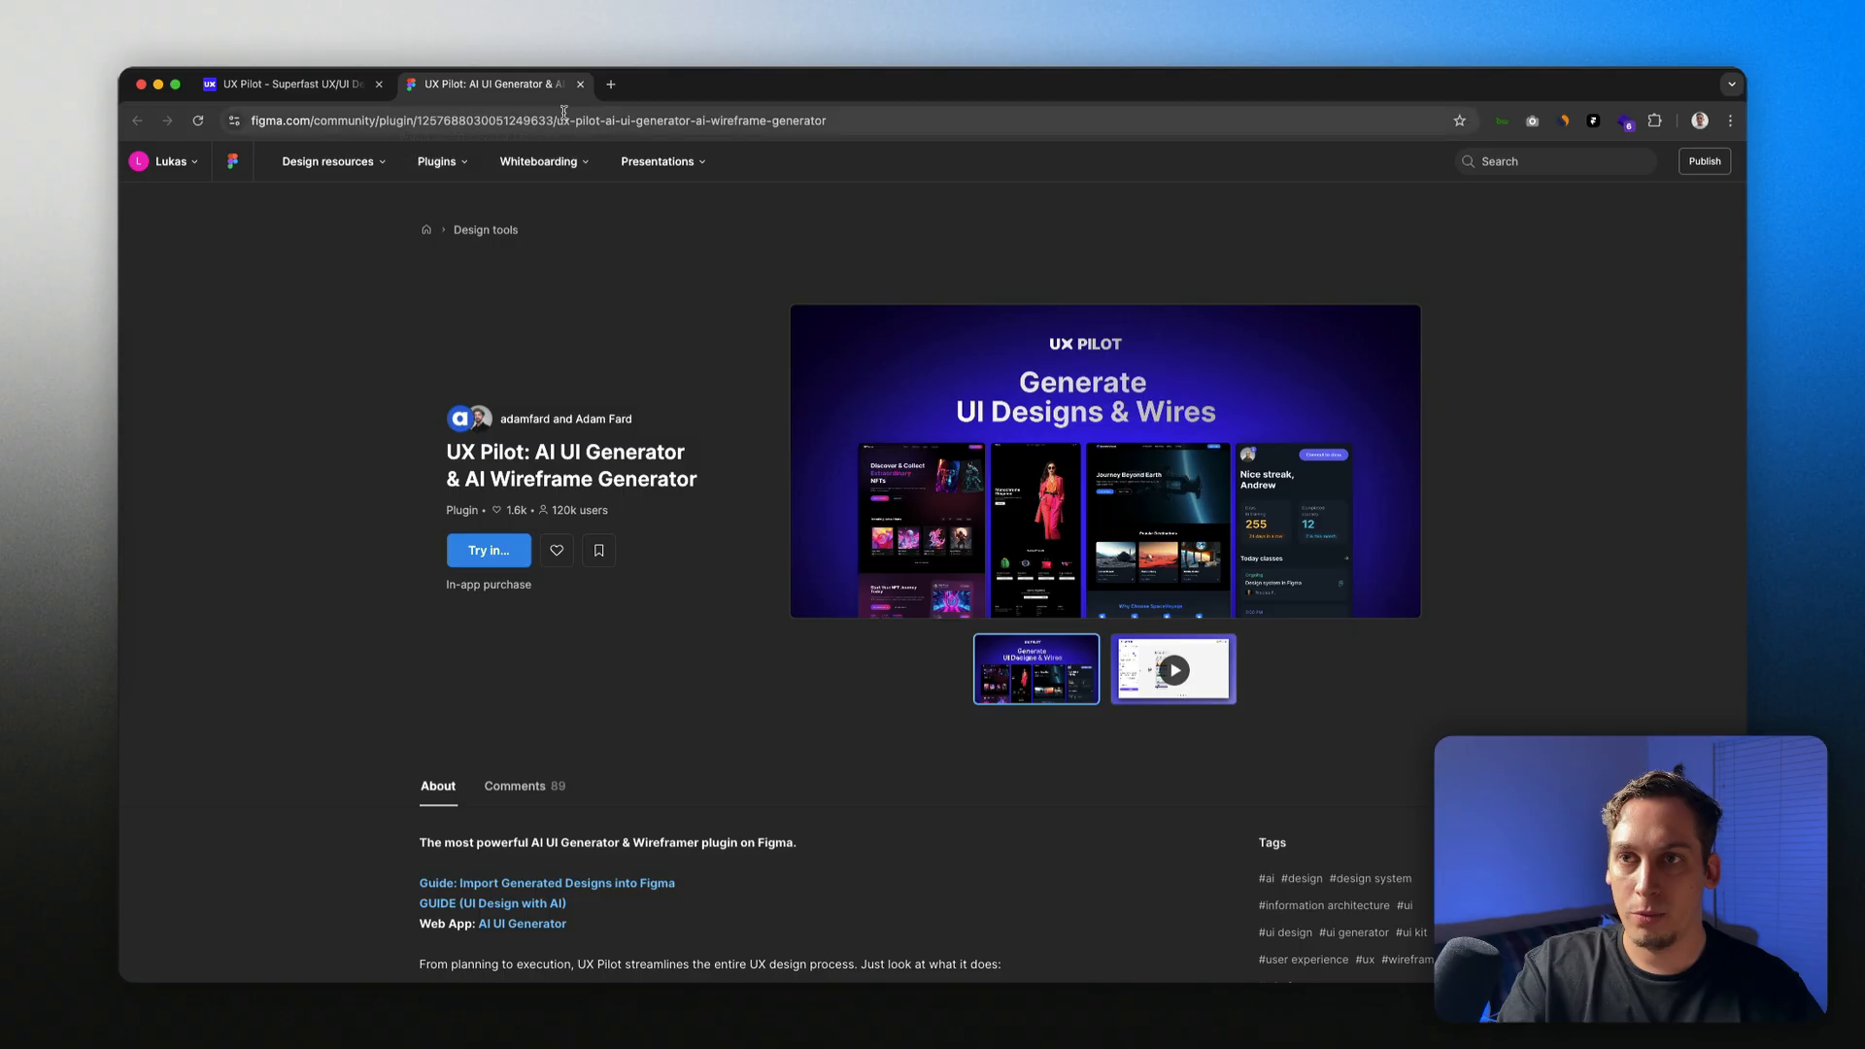
left_click(580, 84)
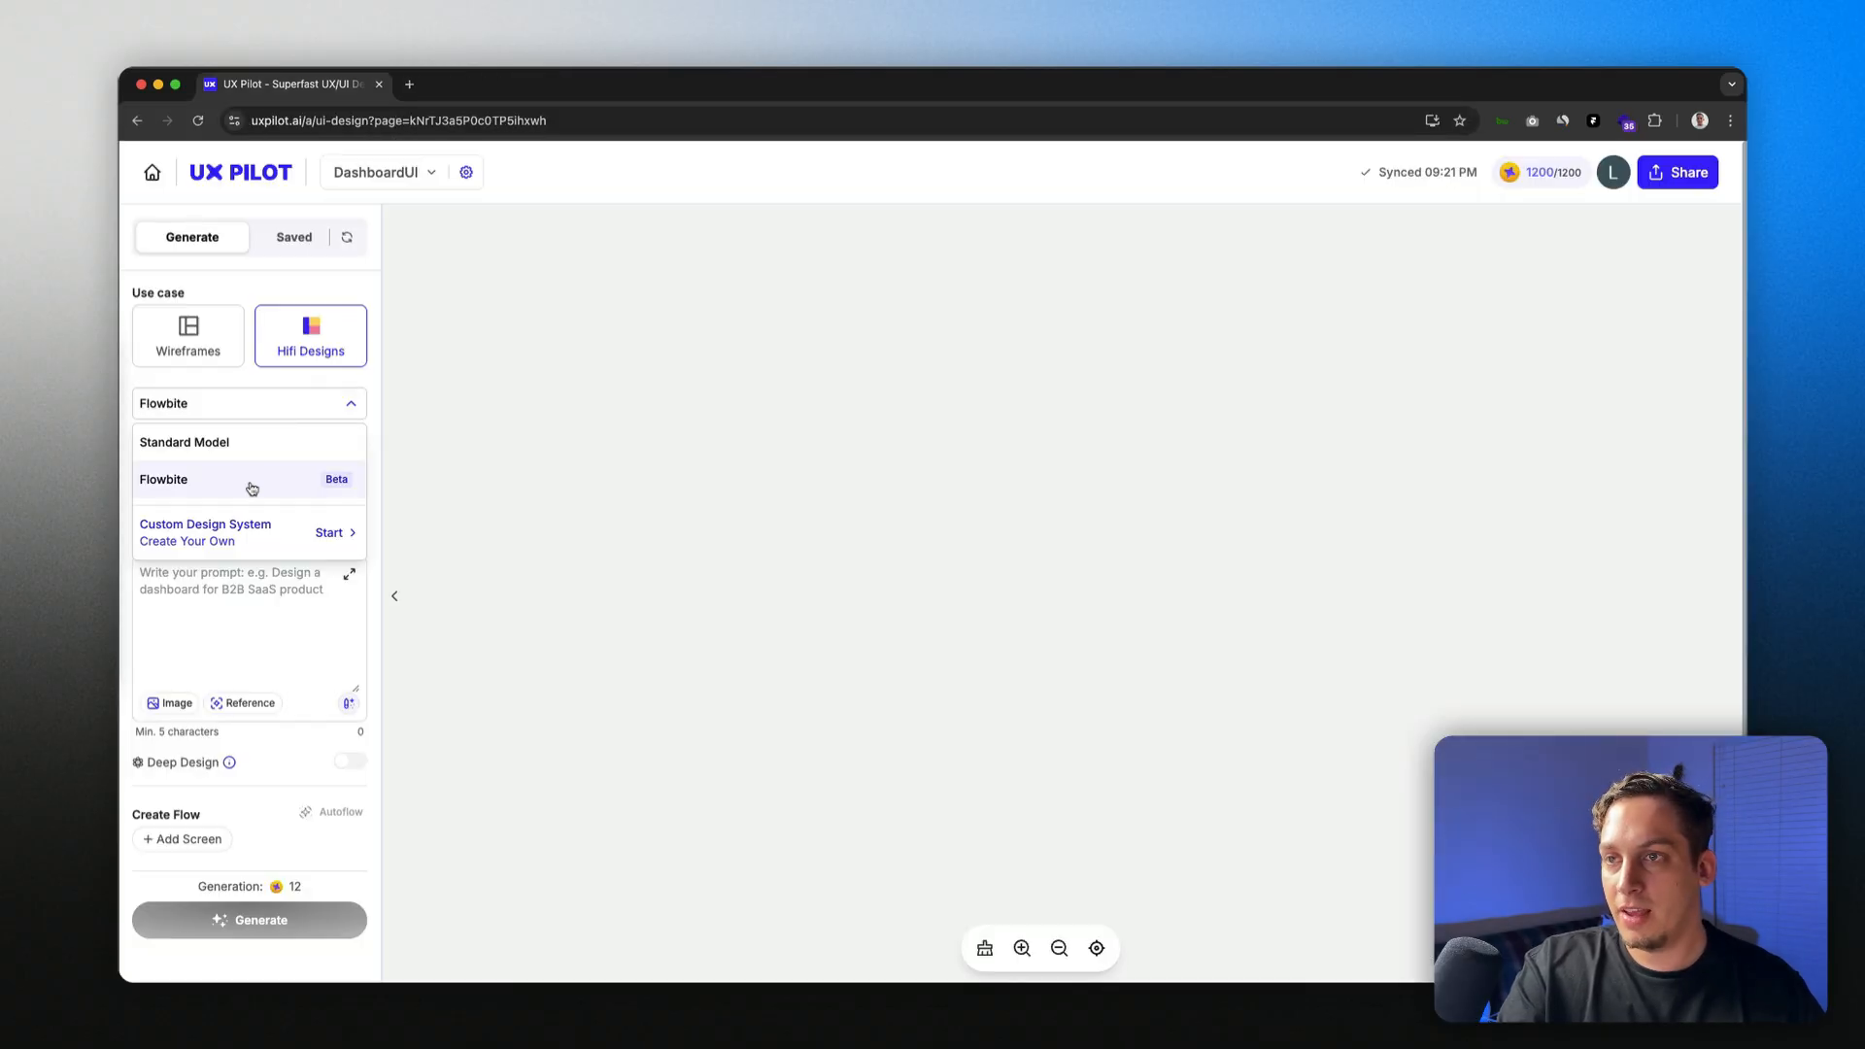
Step: Keep Flowbite as the design model and Desktop as the screen type
left_click(251, 488)
left_click(271, 413)
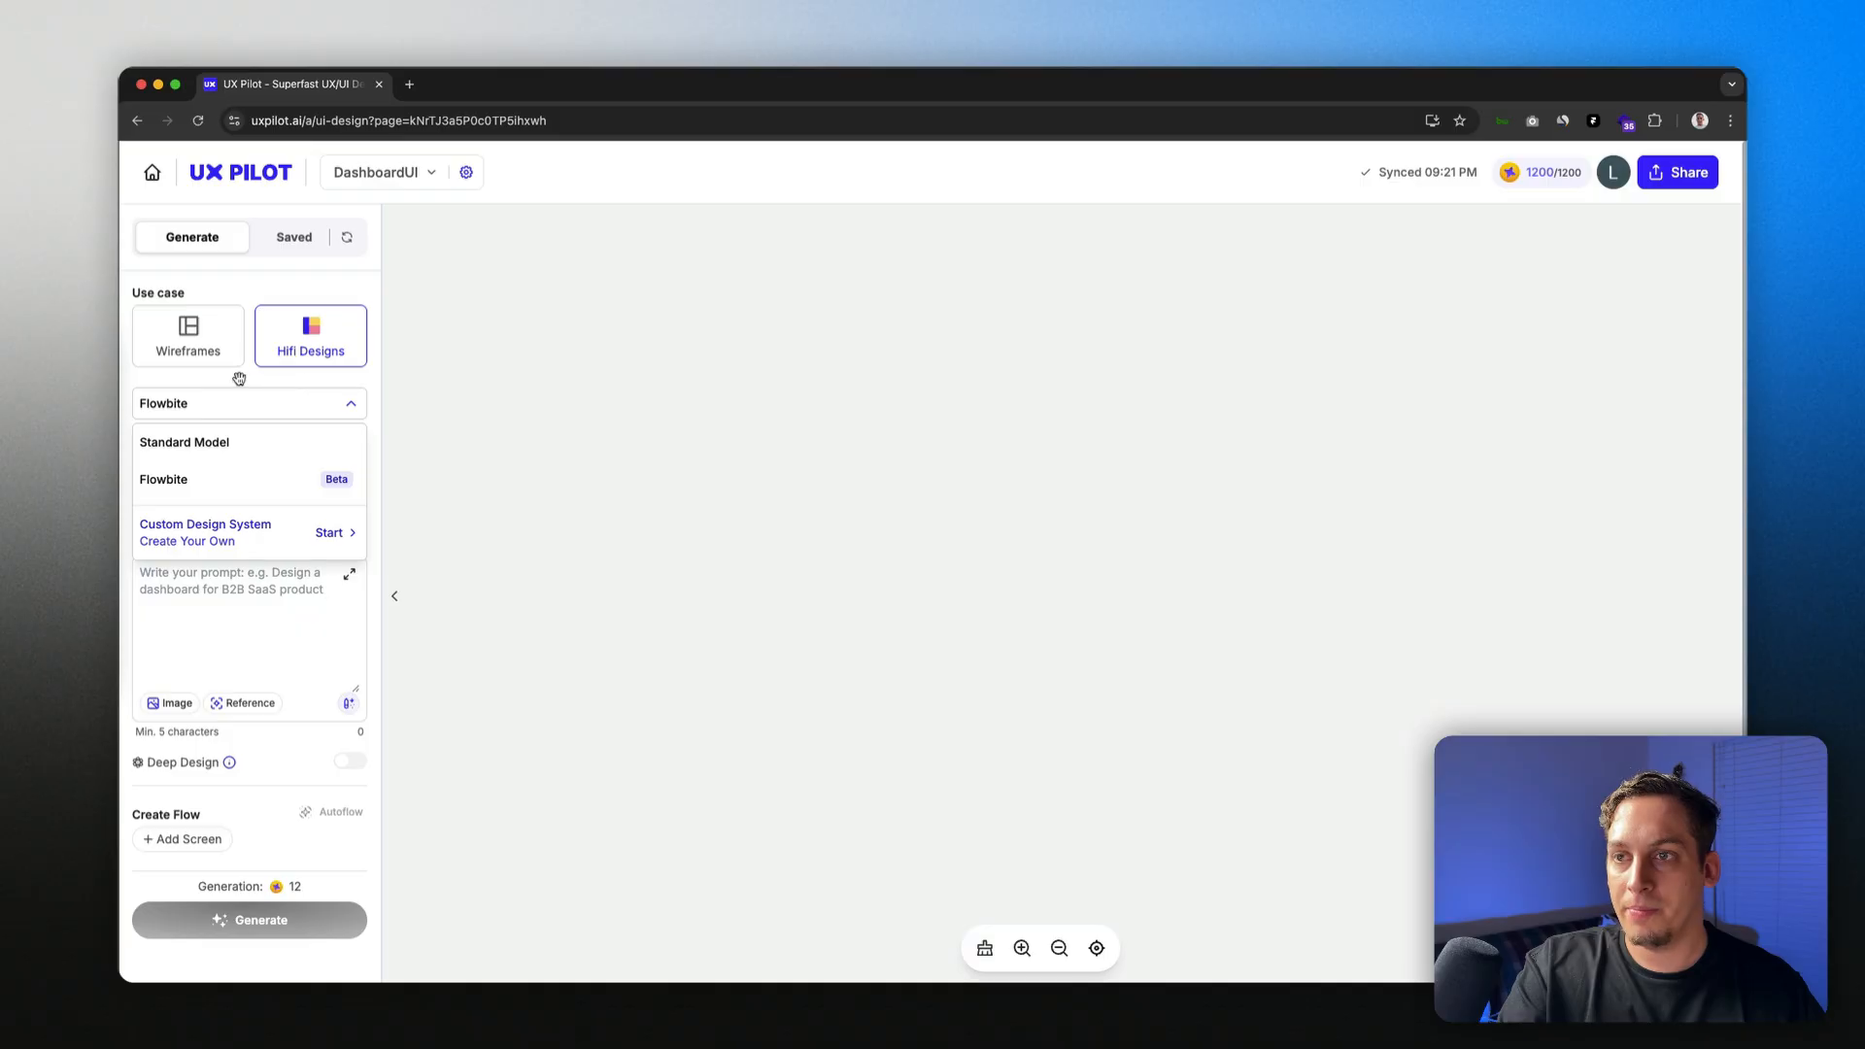
left_click(343, 483)
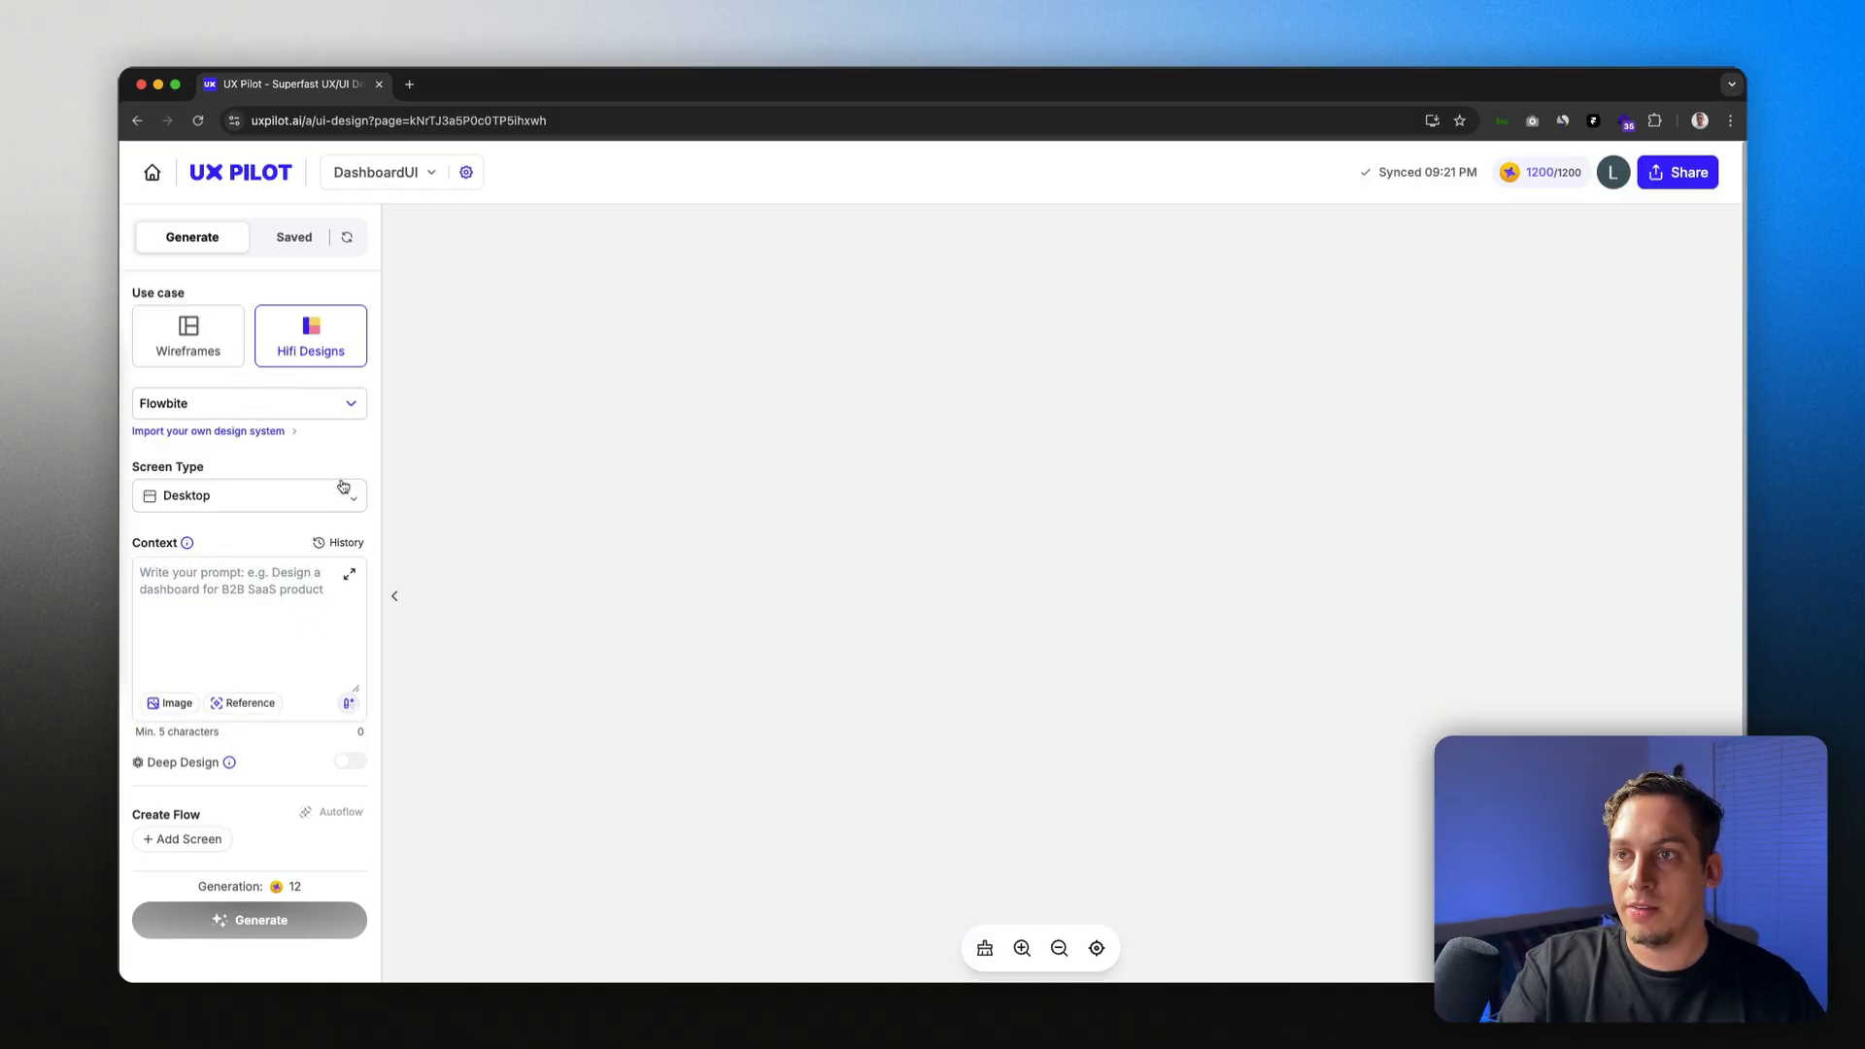
left_click(304, 503)
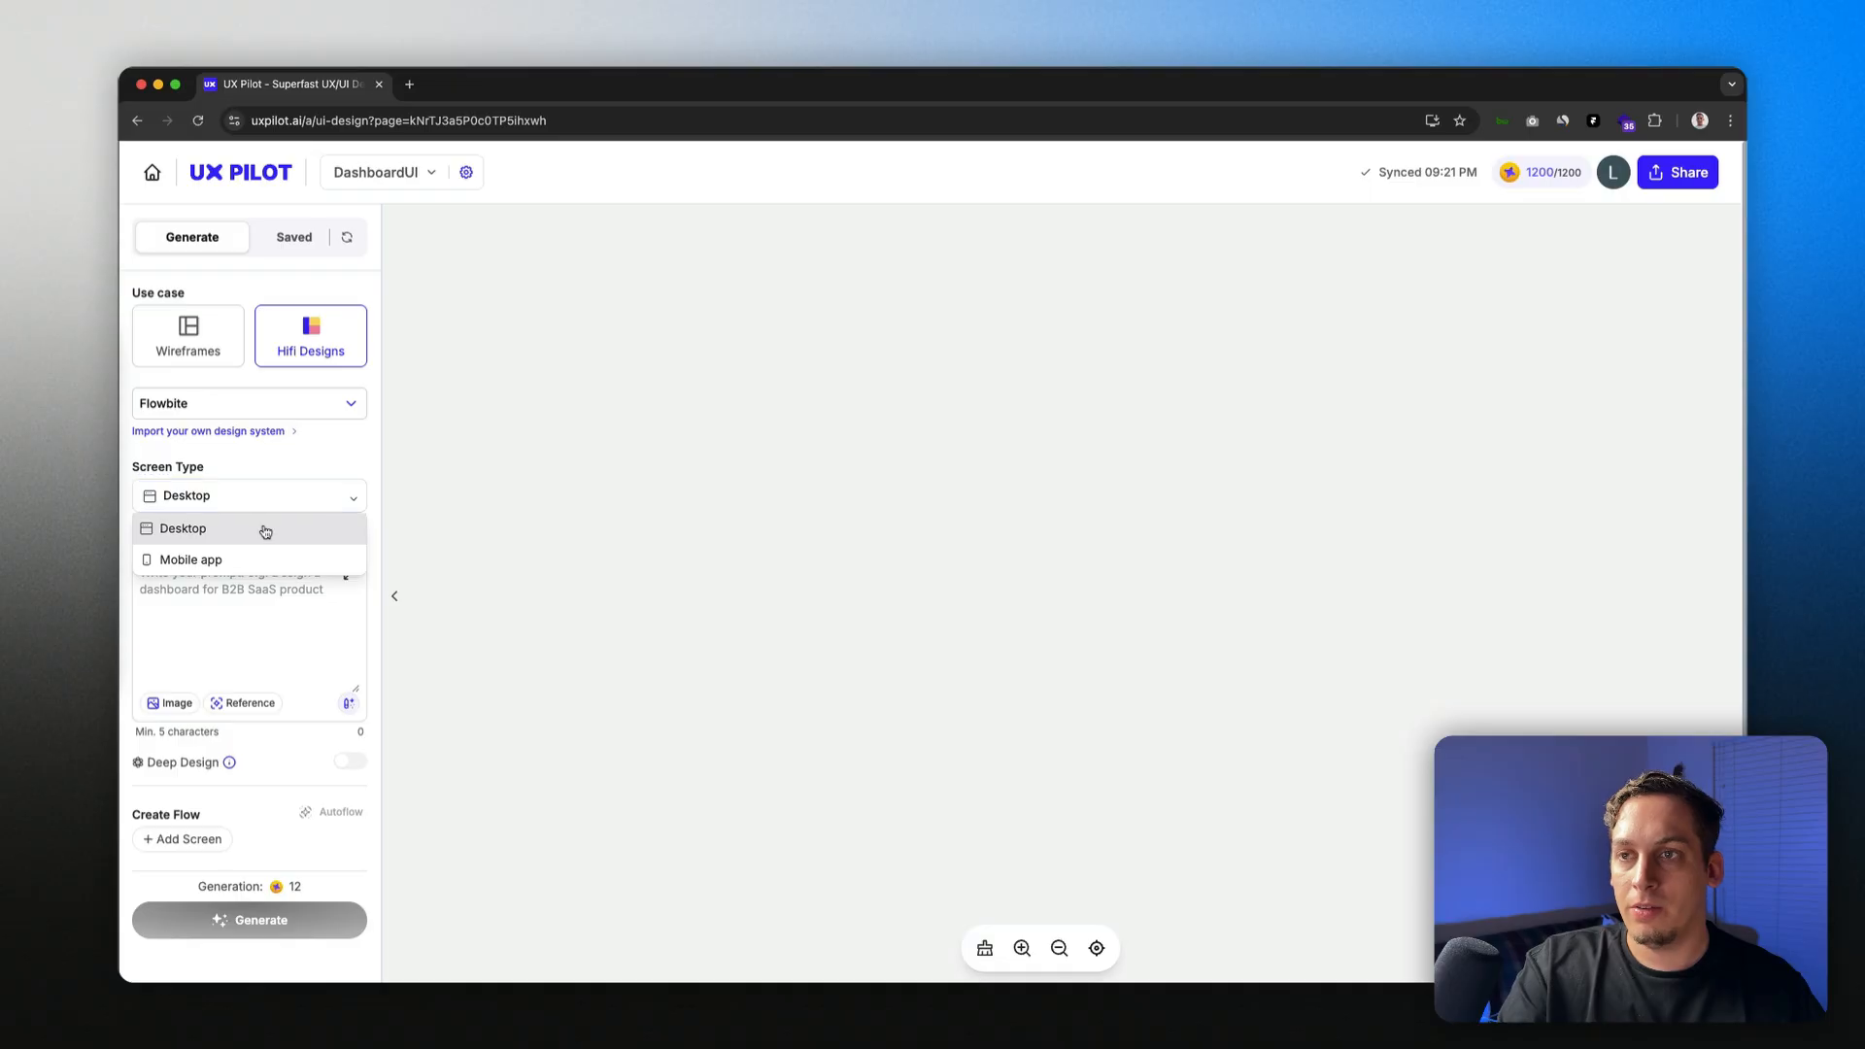
left_click(263, 529)
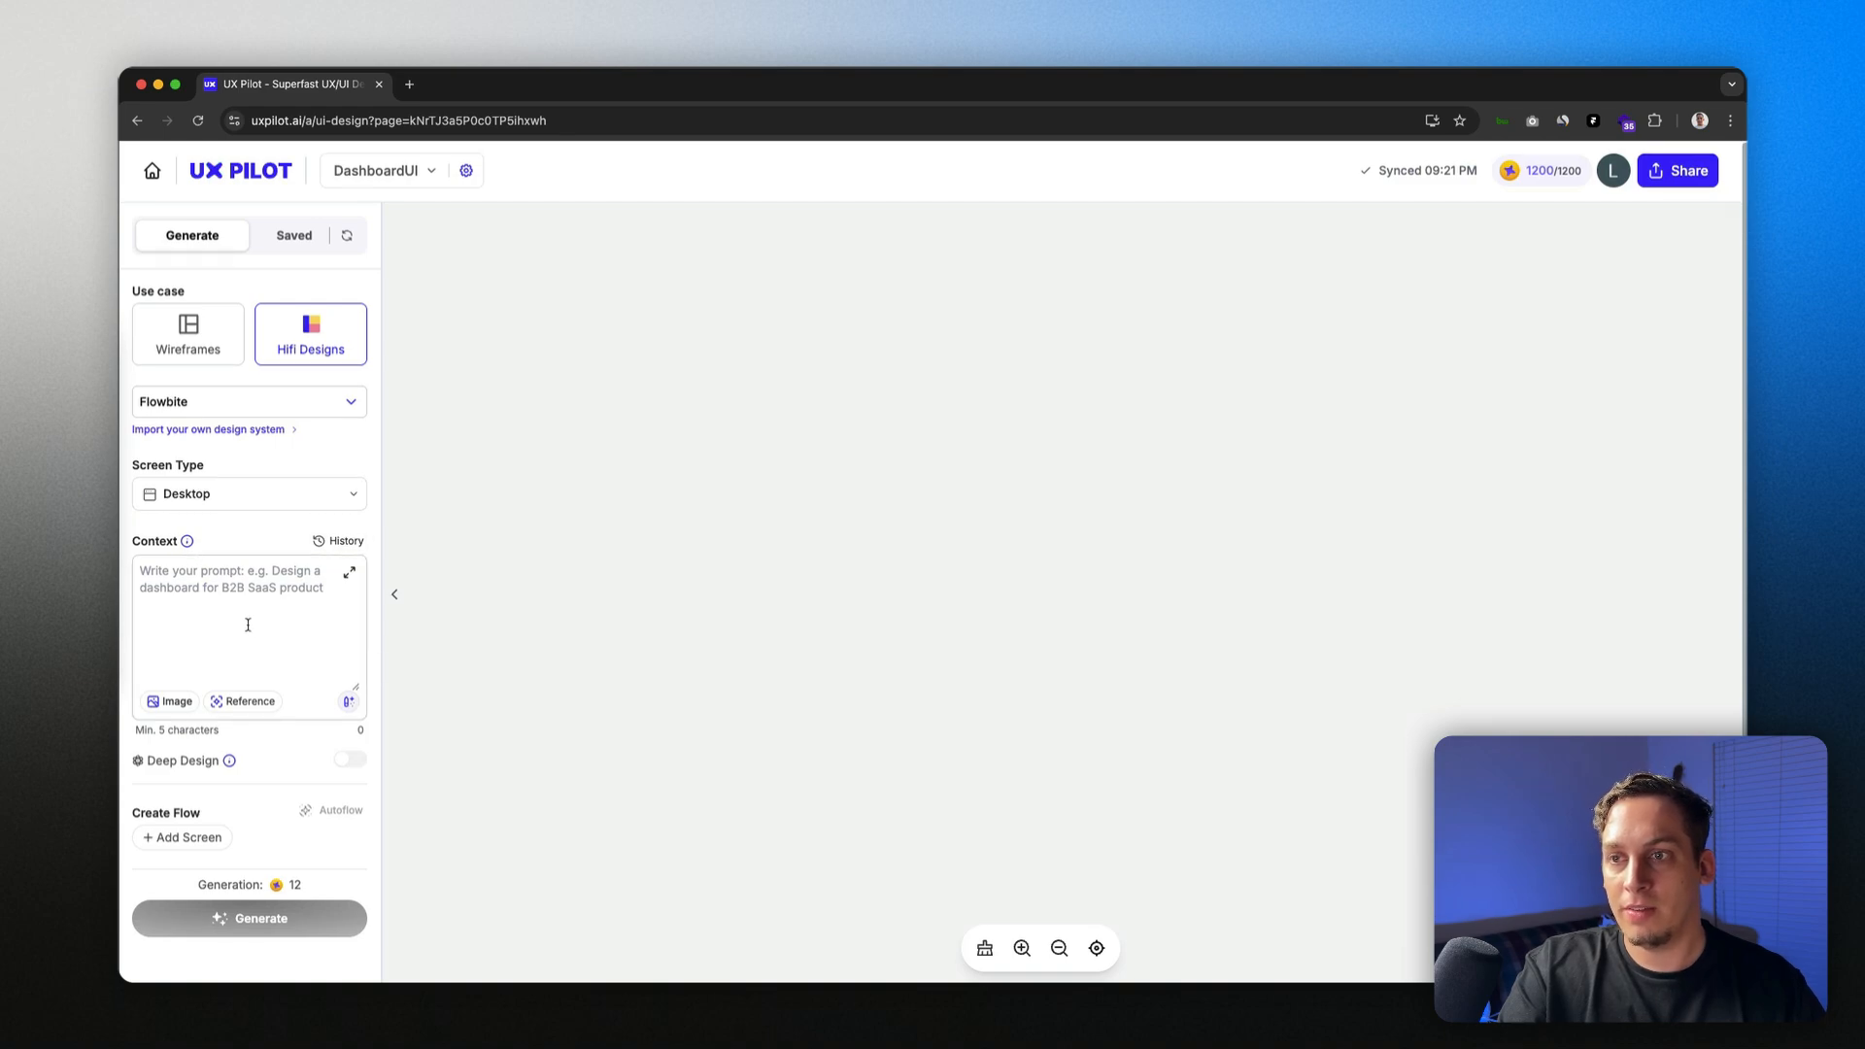
Step: Switch to the Standard Model and turn on Deep Design
mouse_move(231, 763)
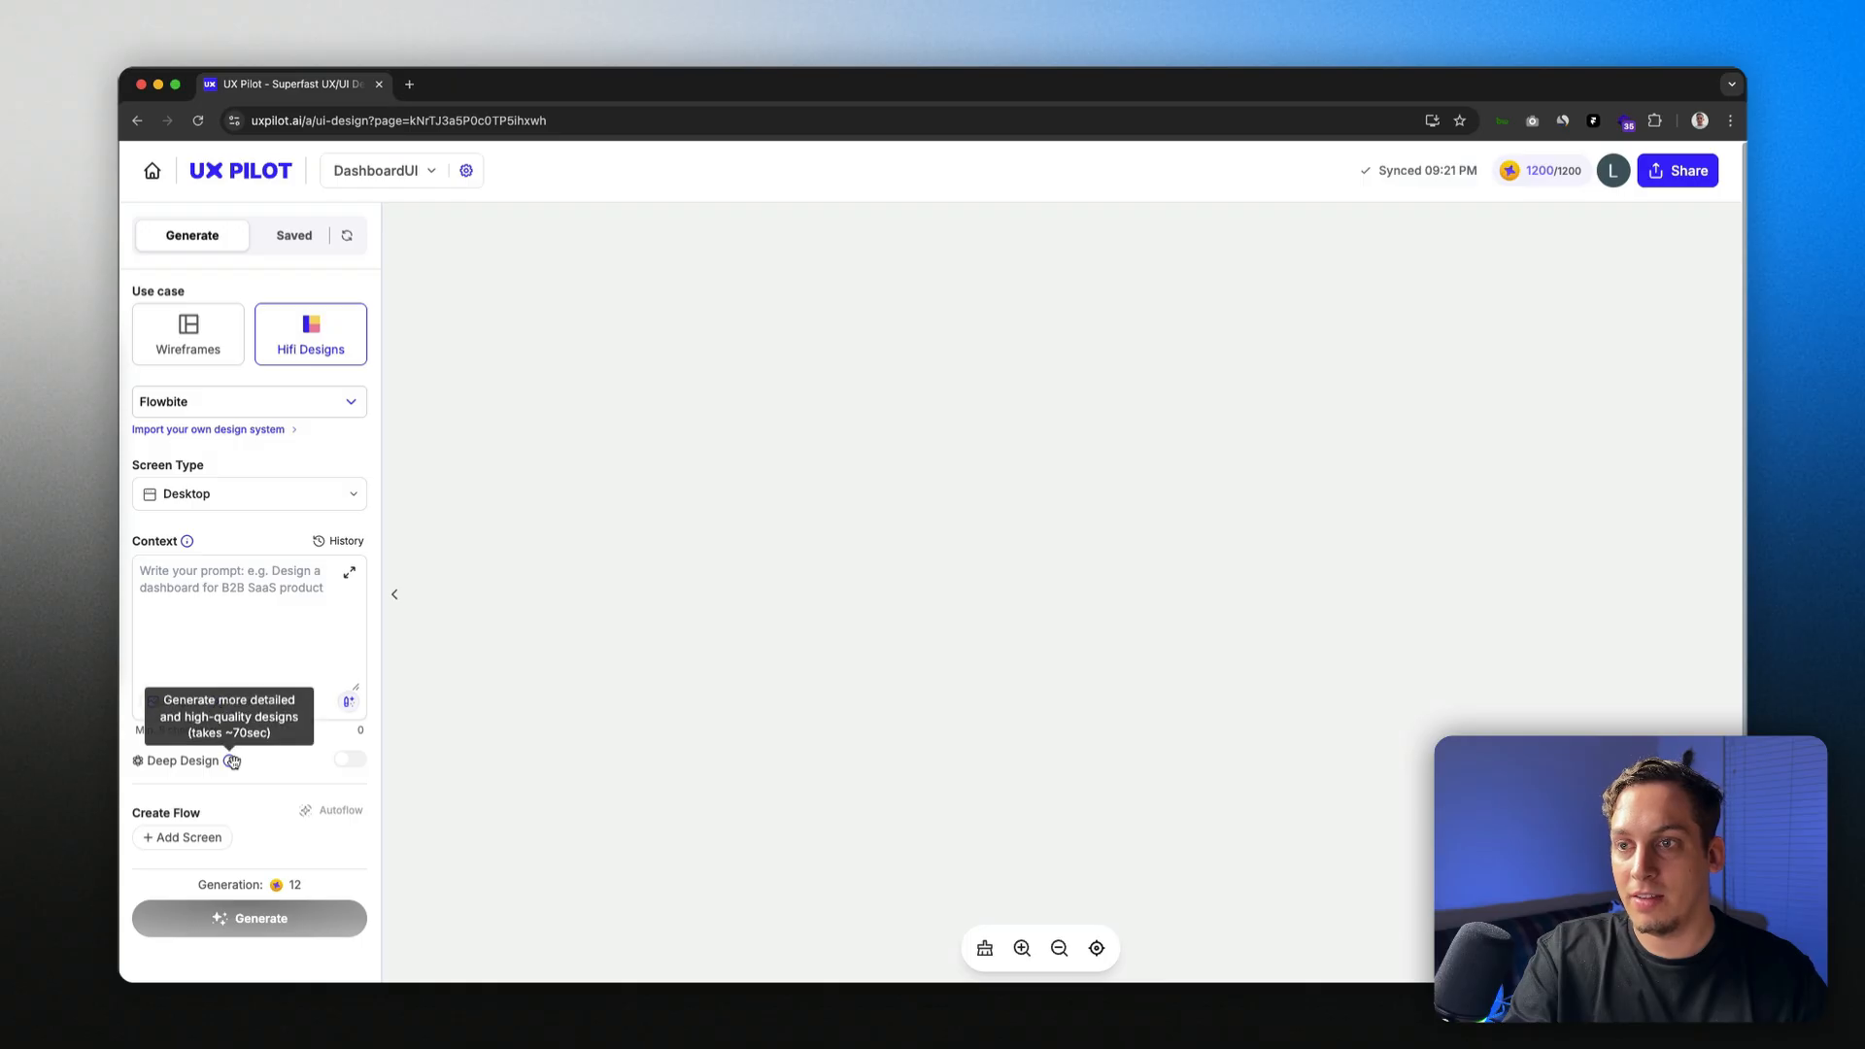
mouse_move(348, 767)
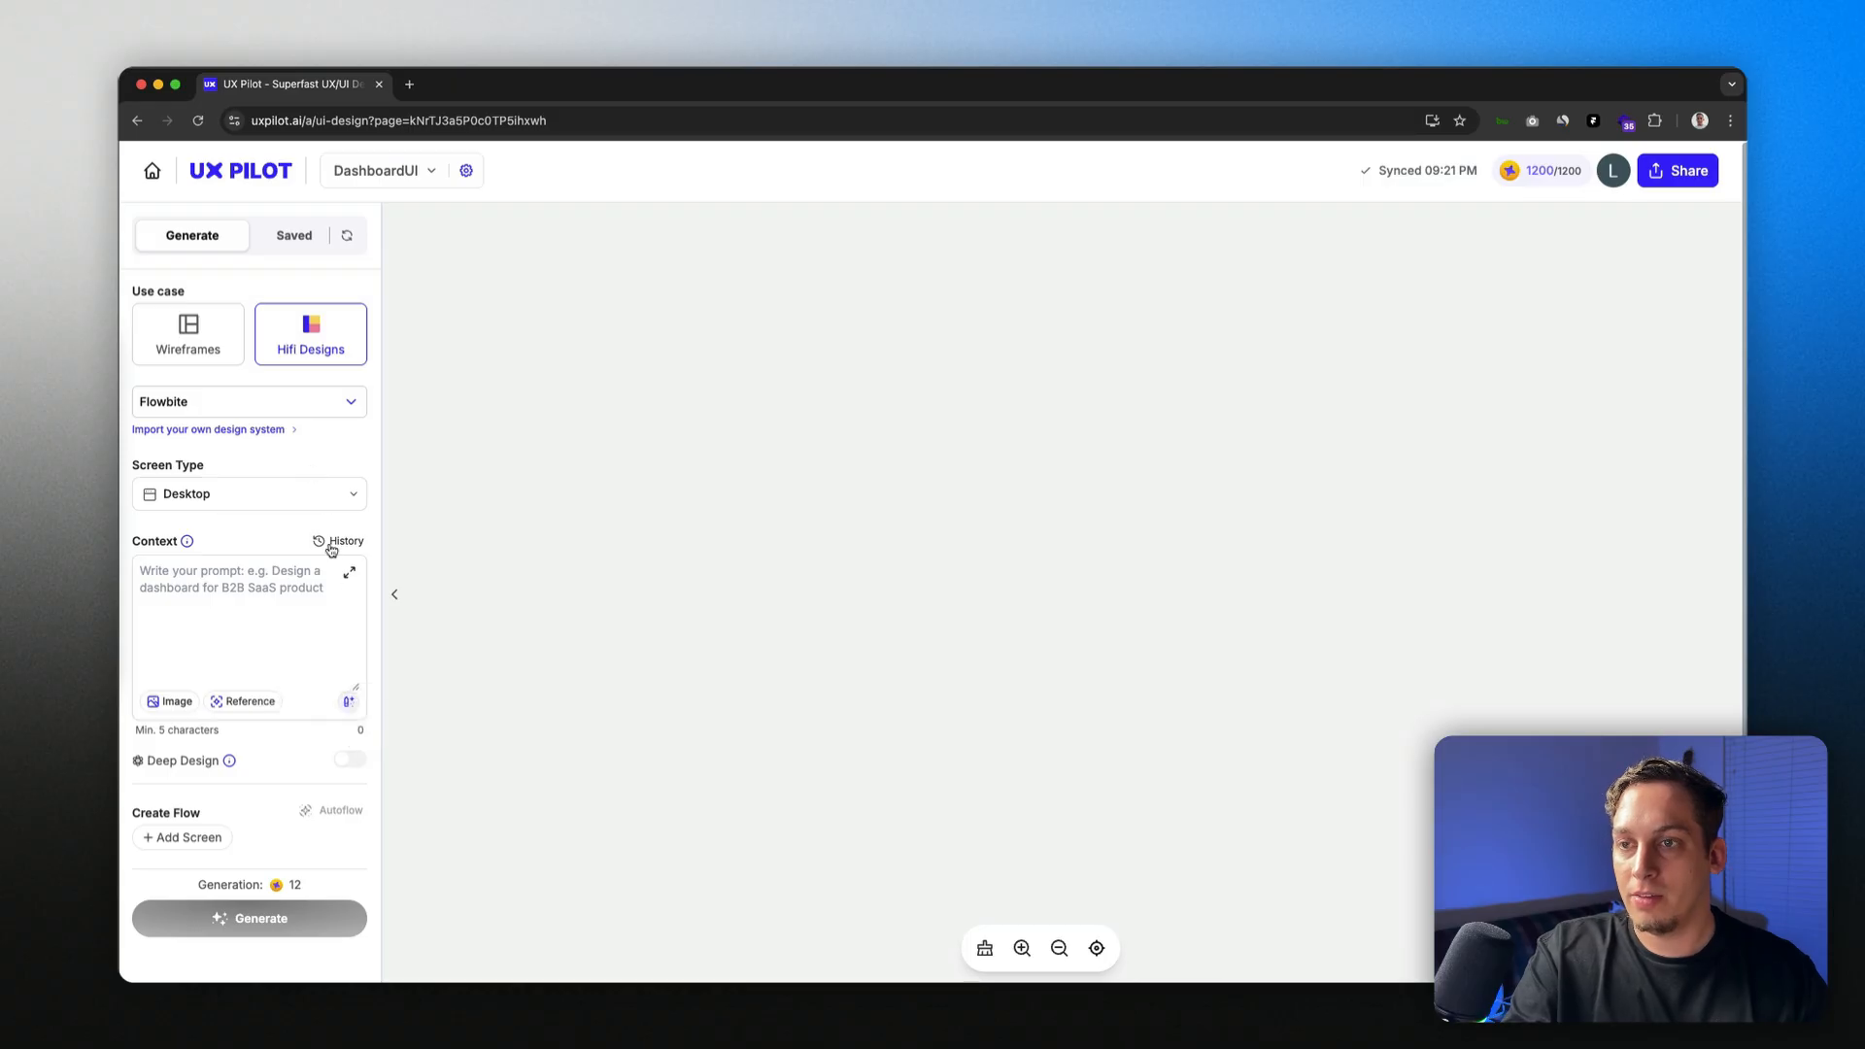
left_click(292, 399)
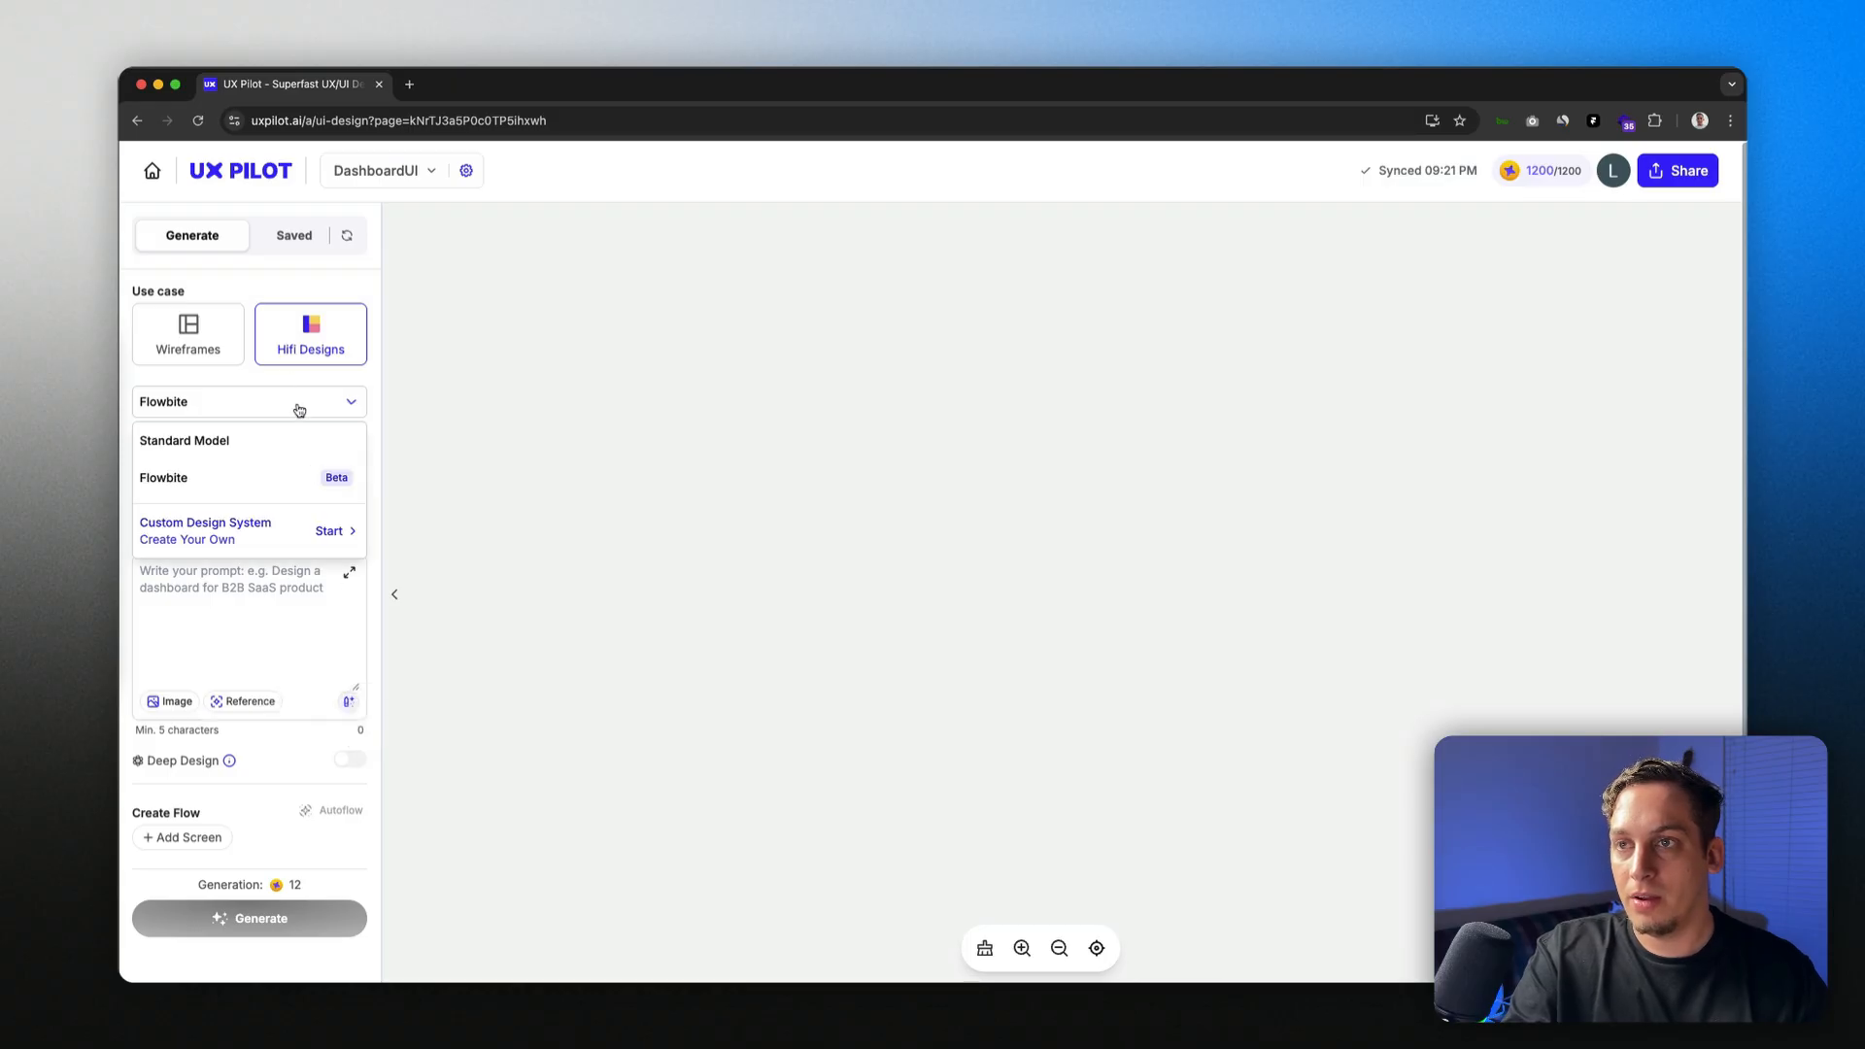
left_click(250, 449)
left_click(351, 759)
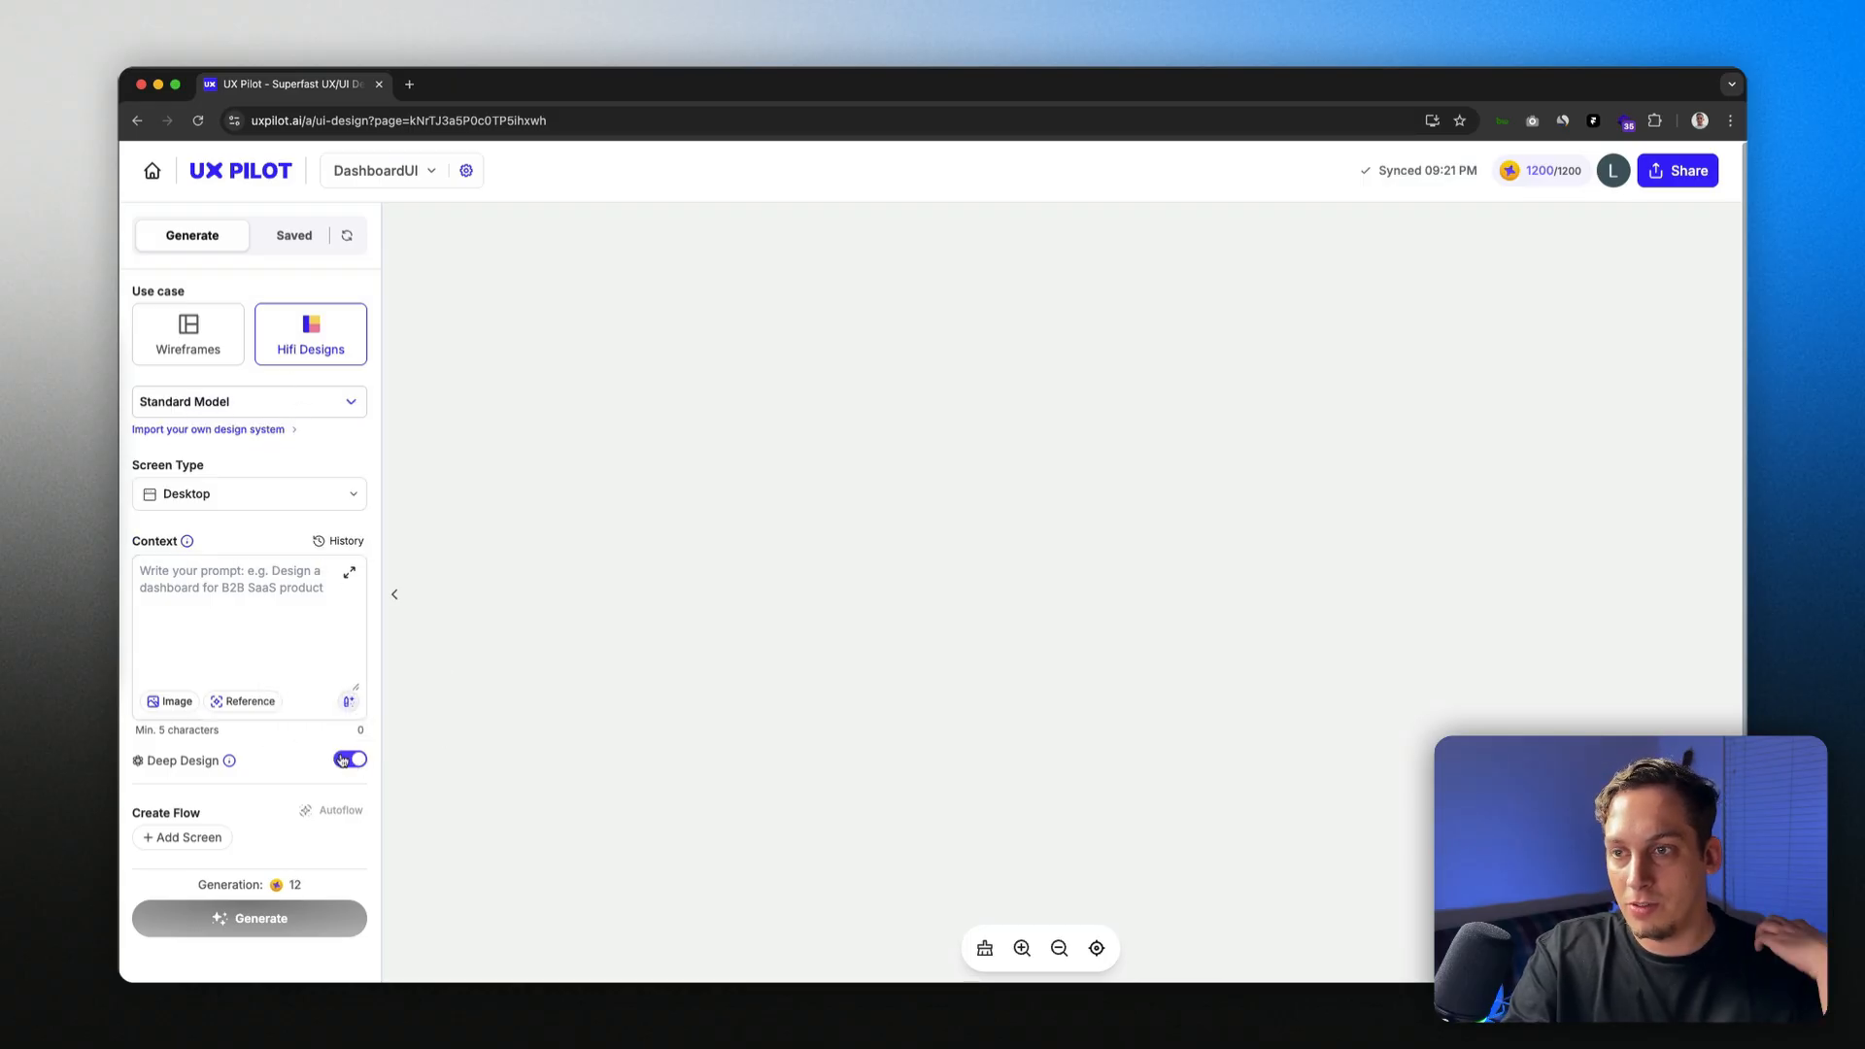
Step: Add then remove extra screen descriptions, leaving only the empty Context prompt
left_click(180, 837)
left_click(219, 867)
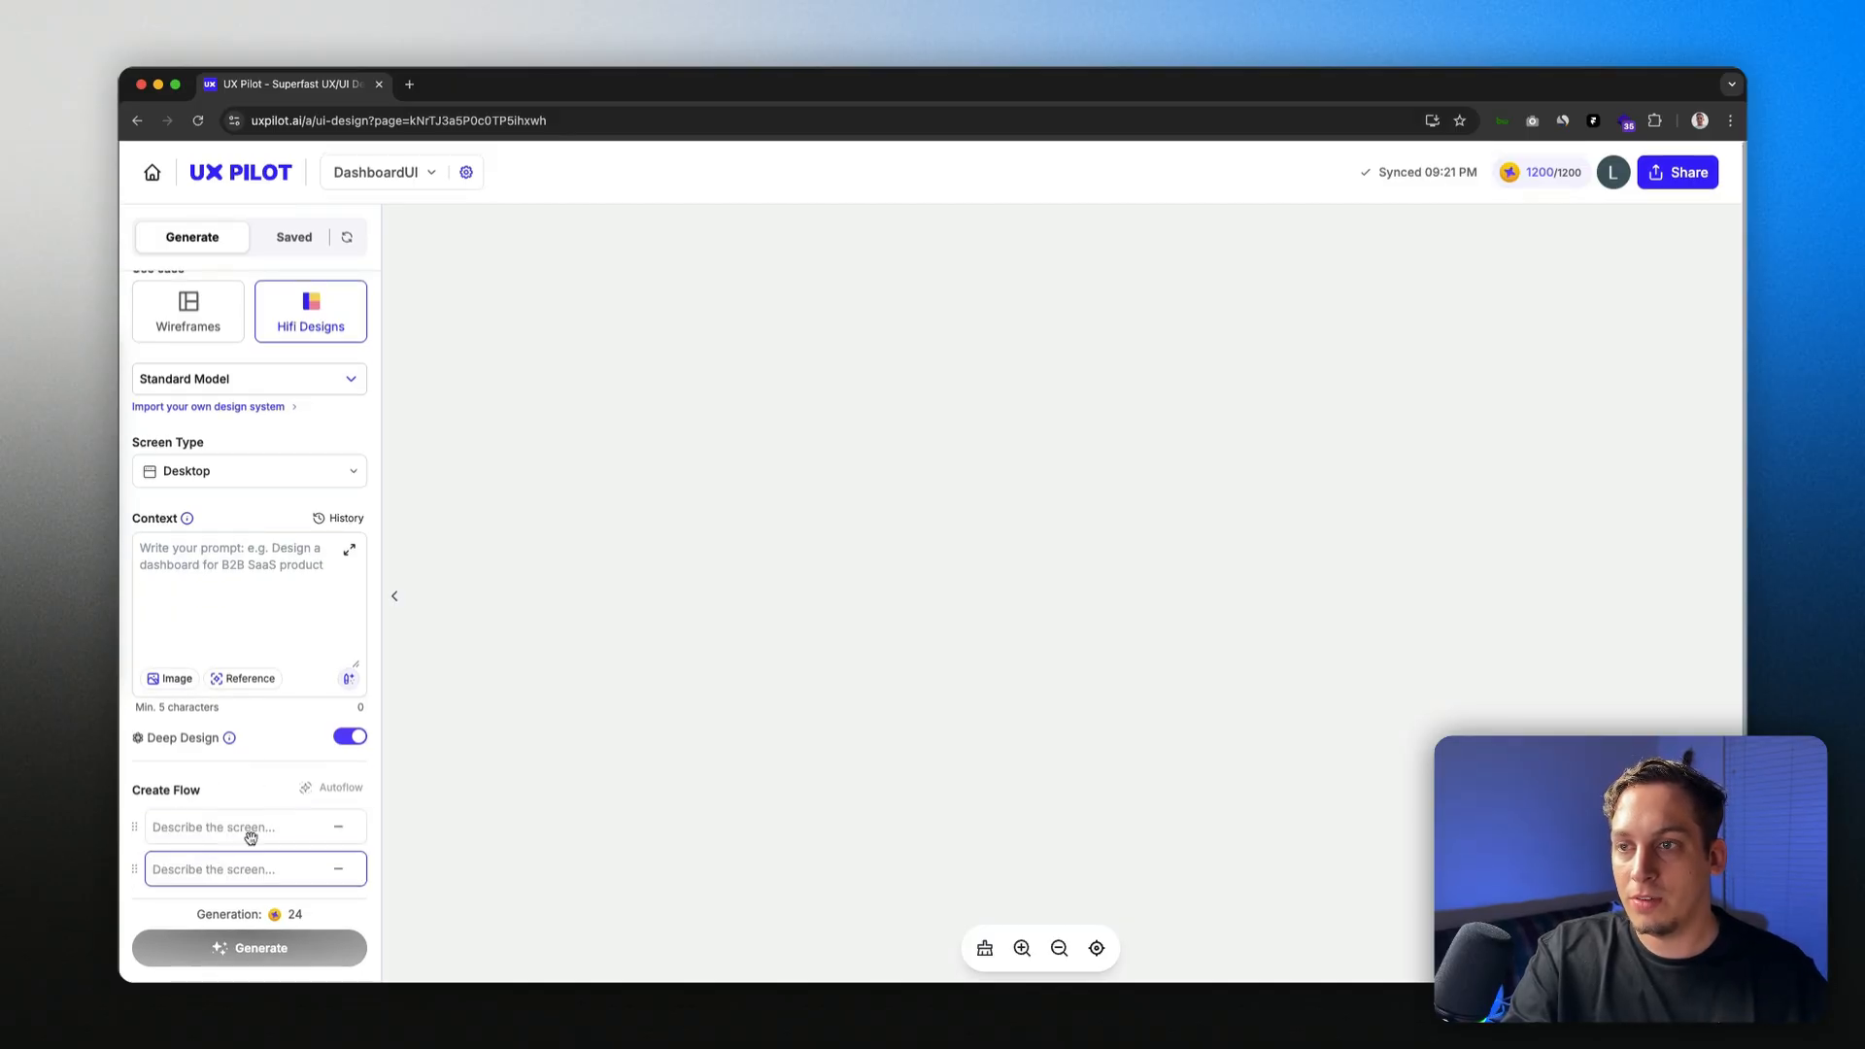
left_click(340, 822)
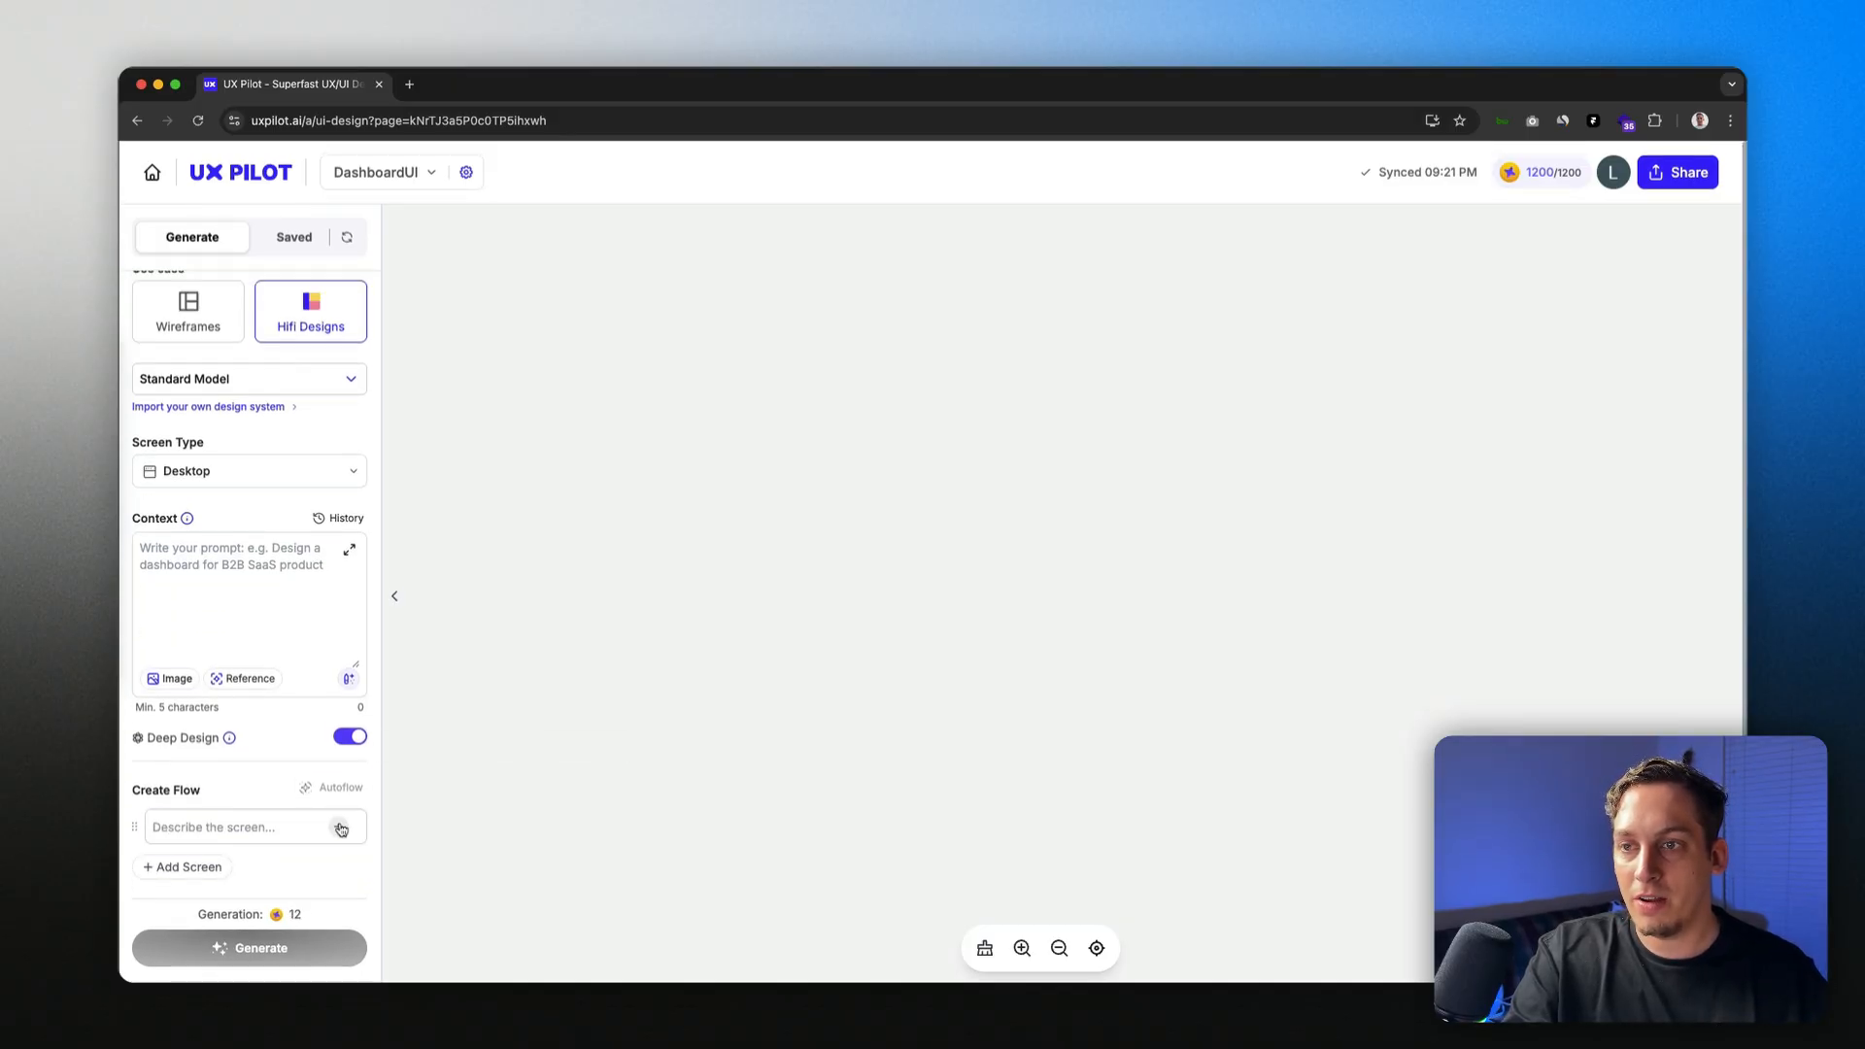
left_click(339, 824)
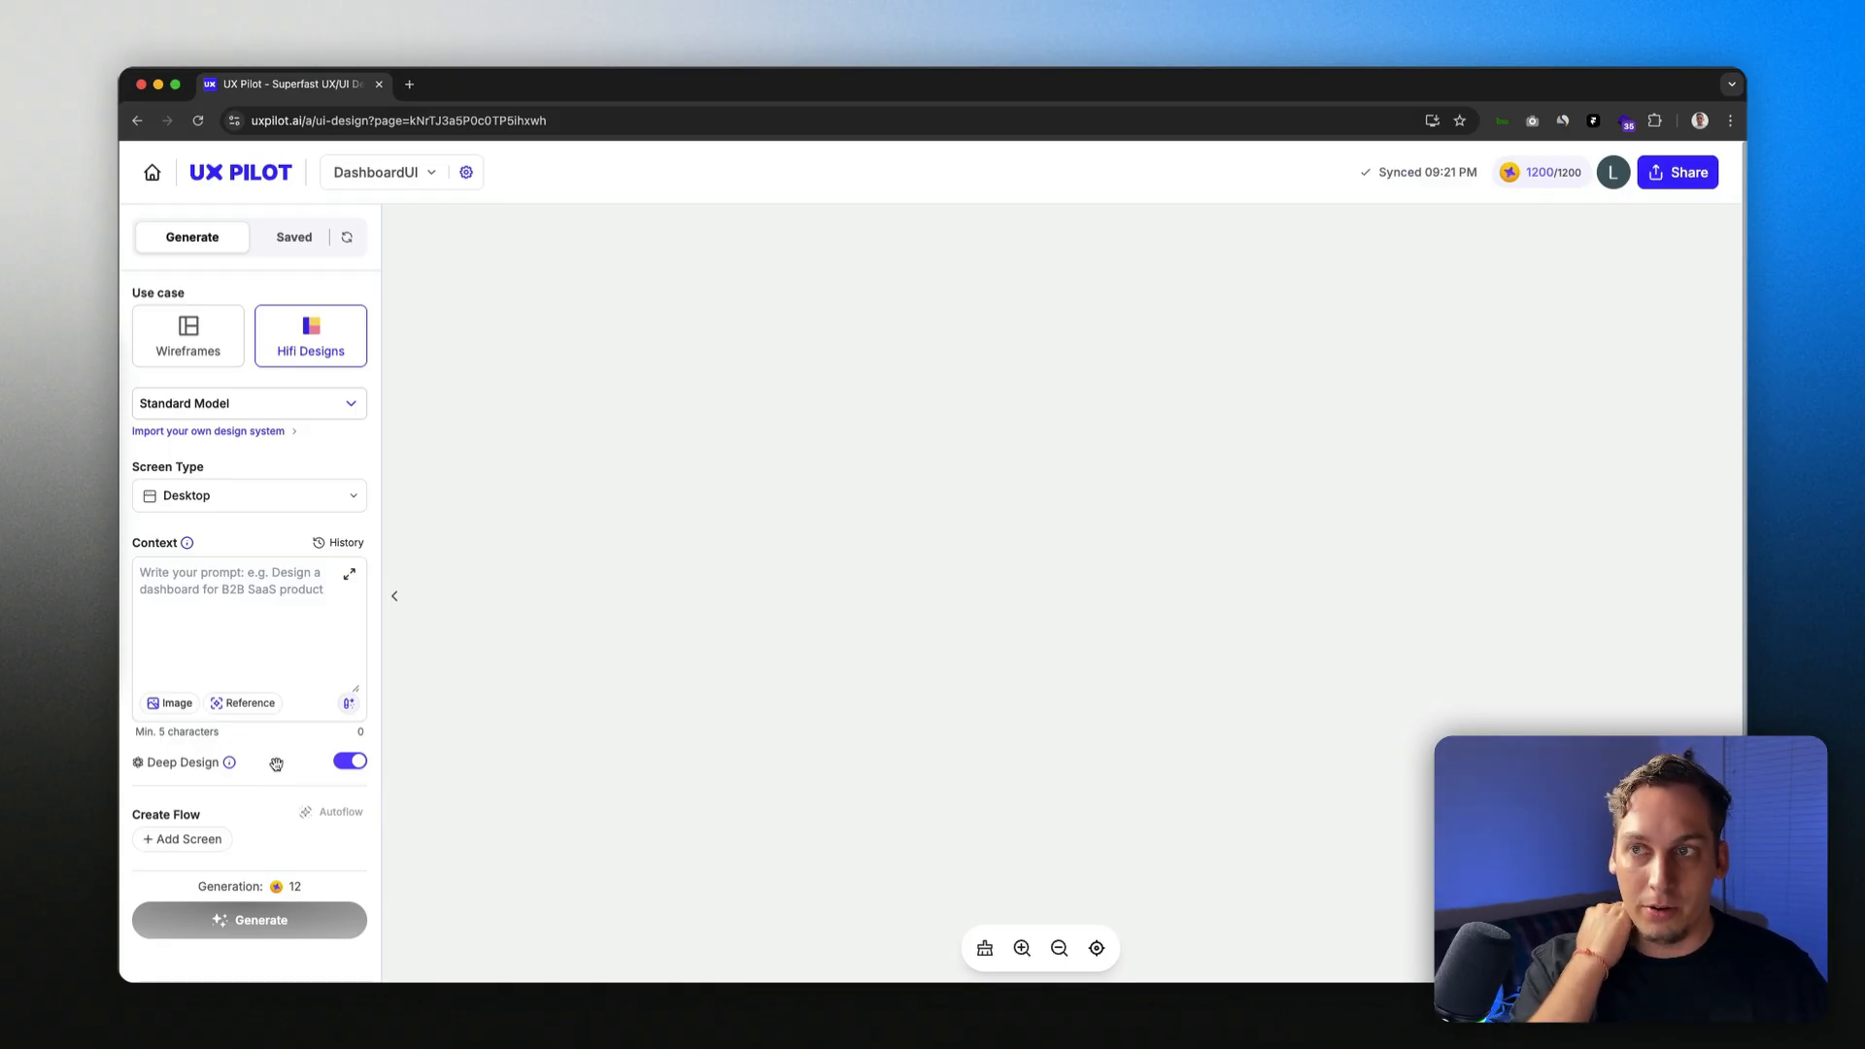
left_click(201, 562)
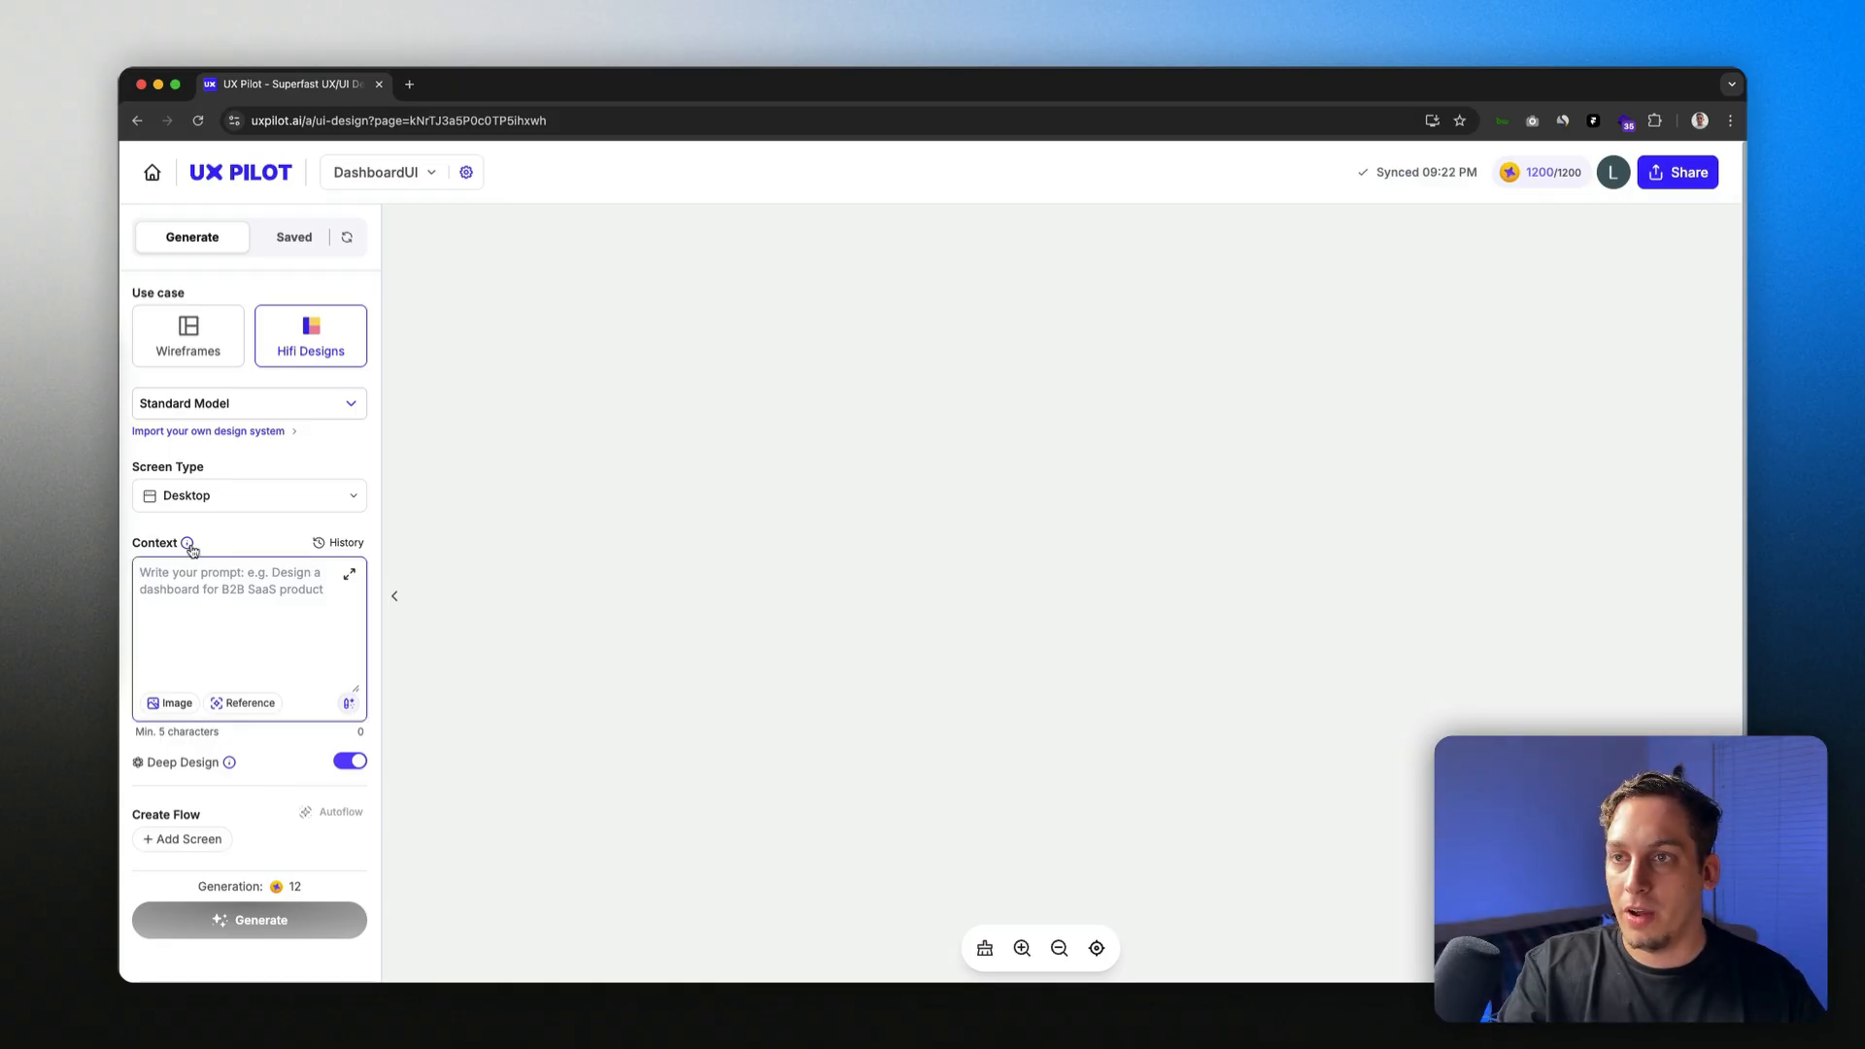
Step: Watch the How to Prompt tutorial, skip ahead to 4:17, then close it
left_click(187, 544)
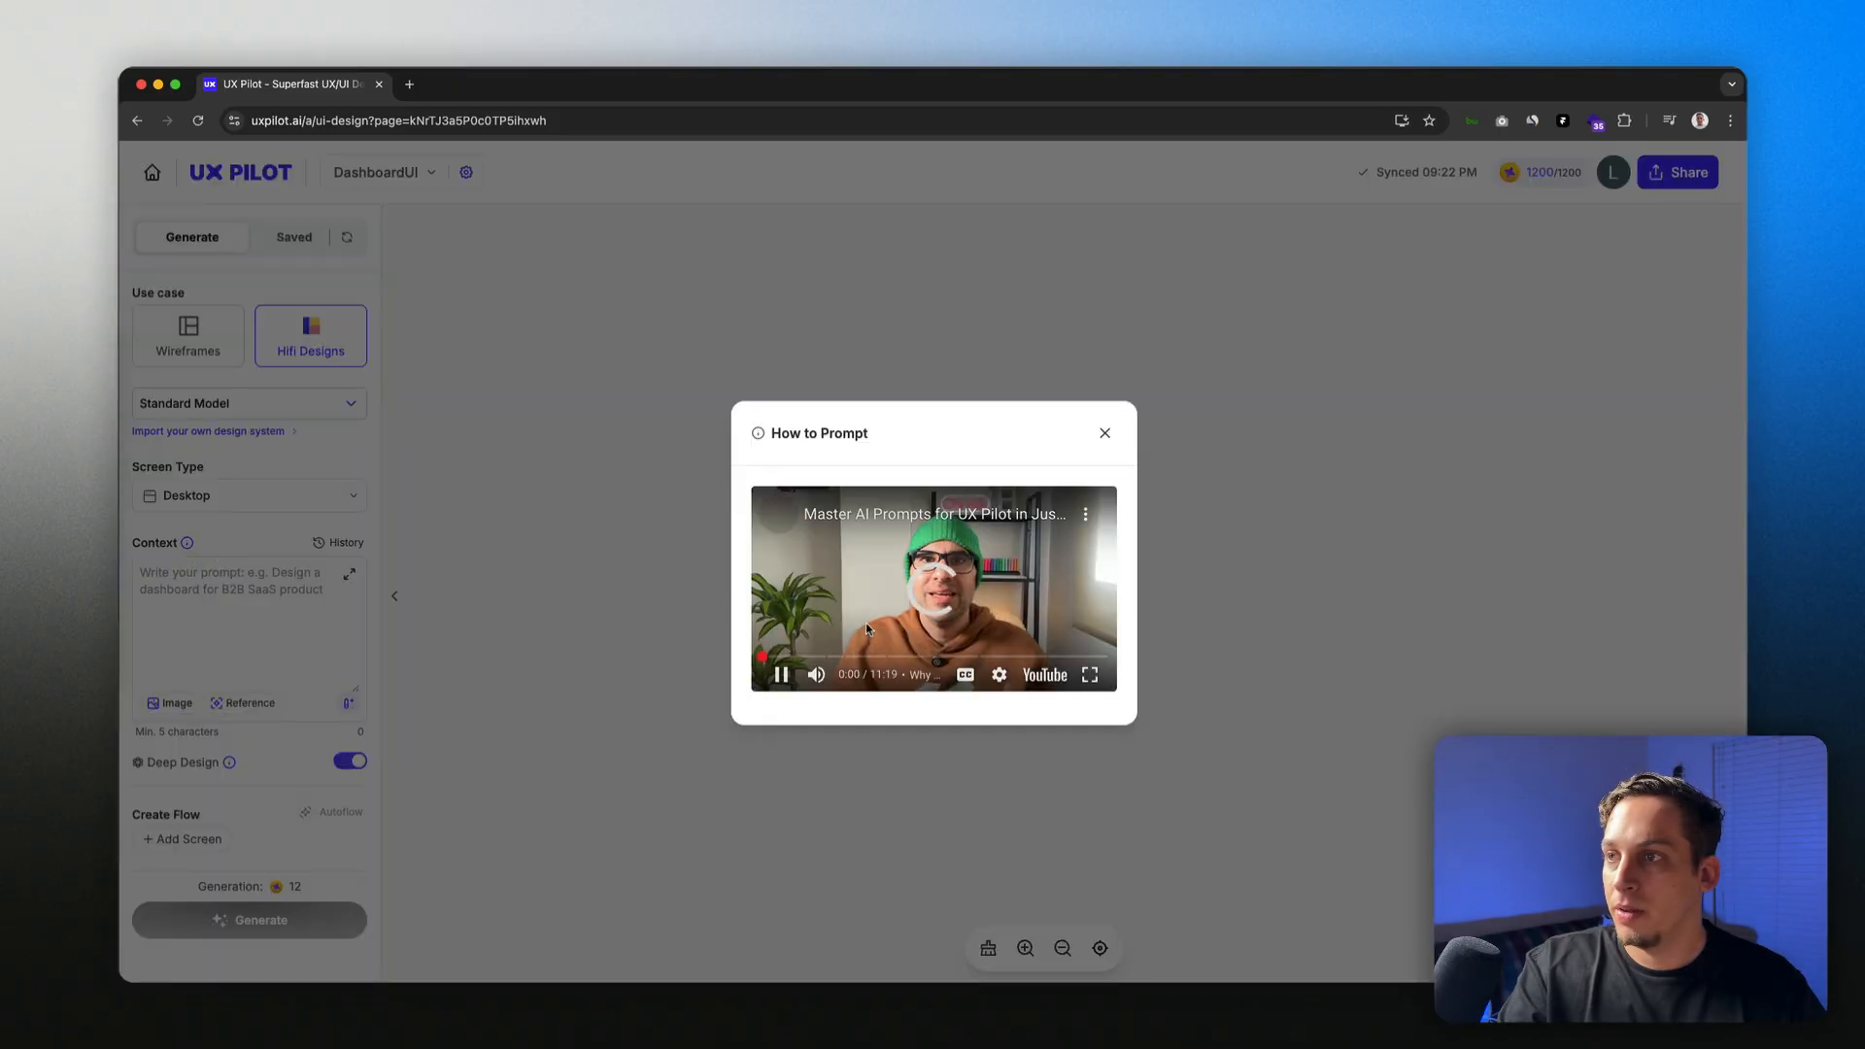
left_click(780, 673)
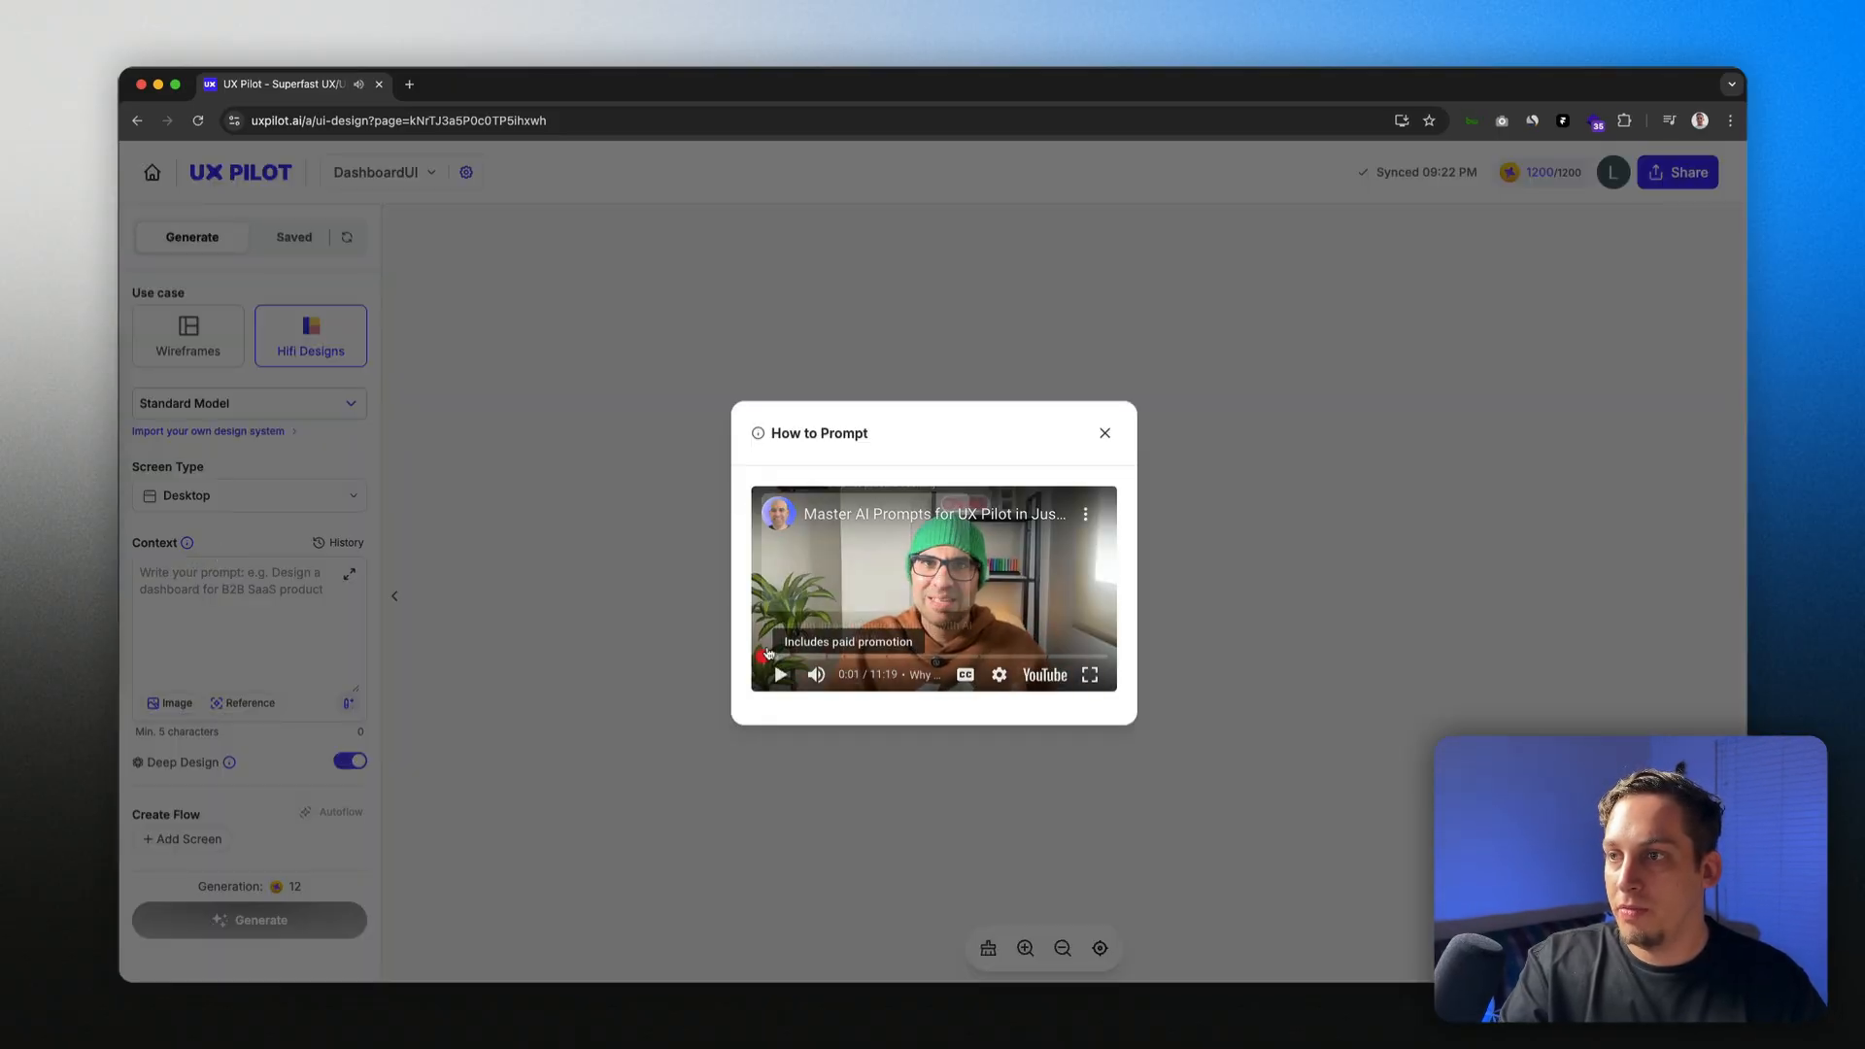
left_click_drag(768, 653, 990, 649)
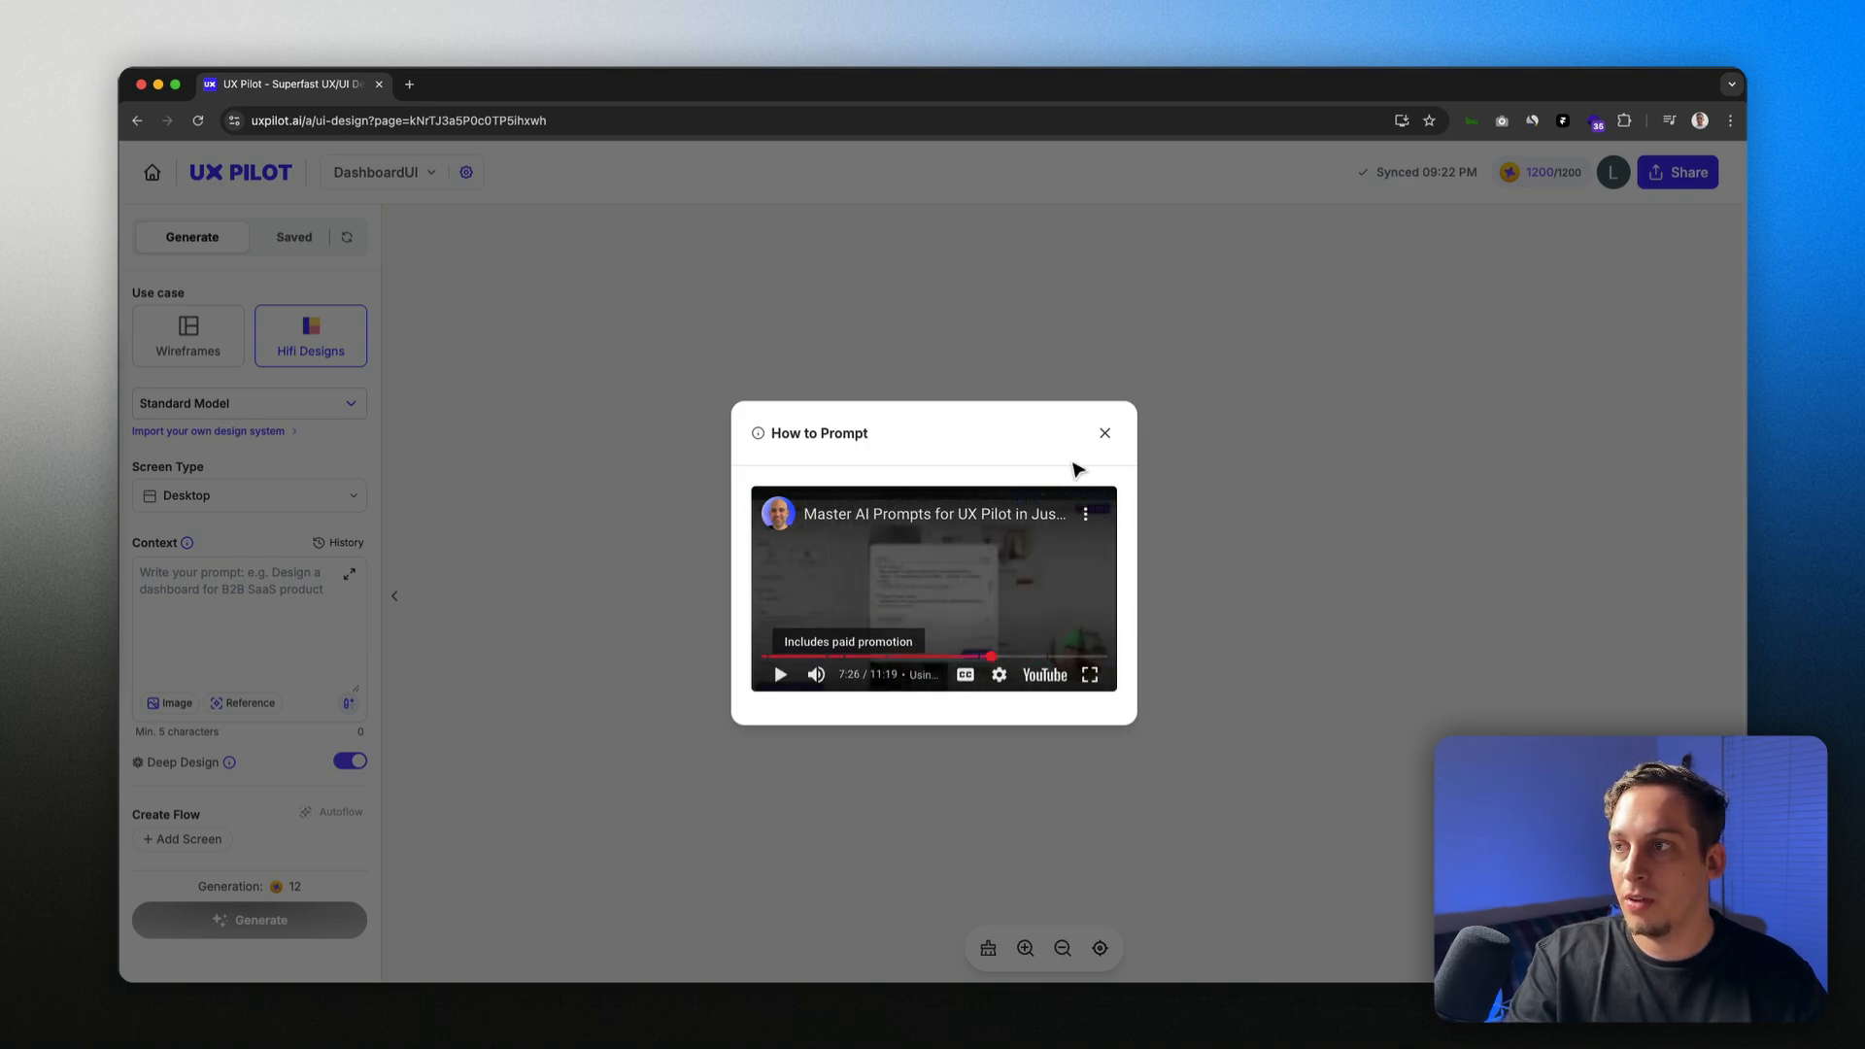
left_click(1102, 431)
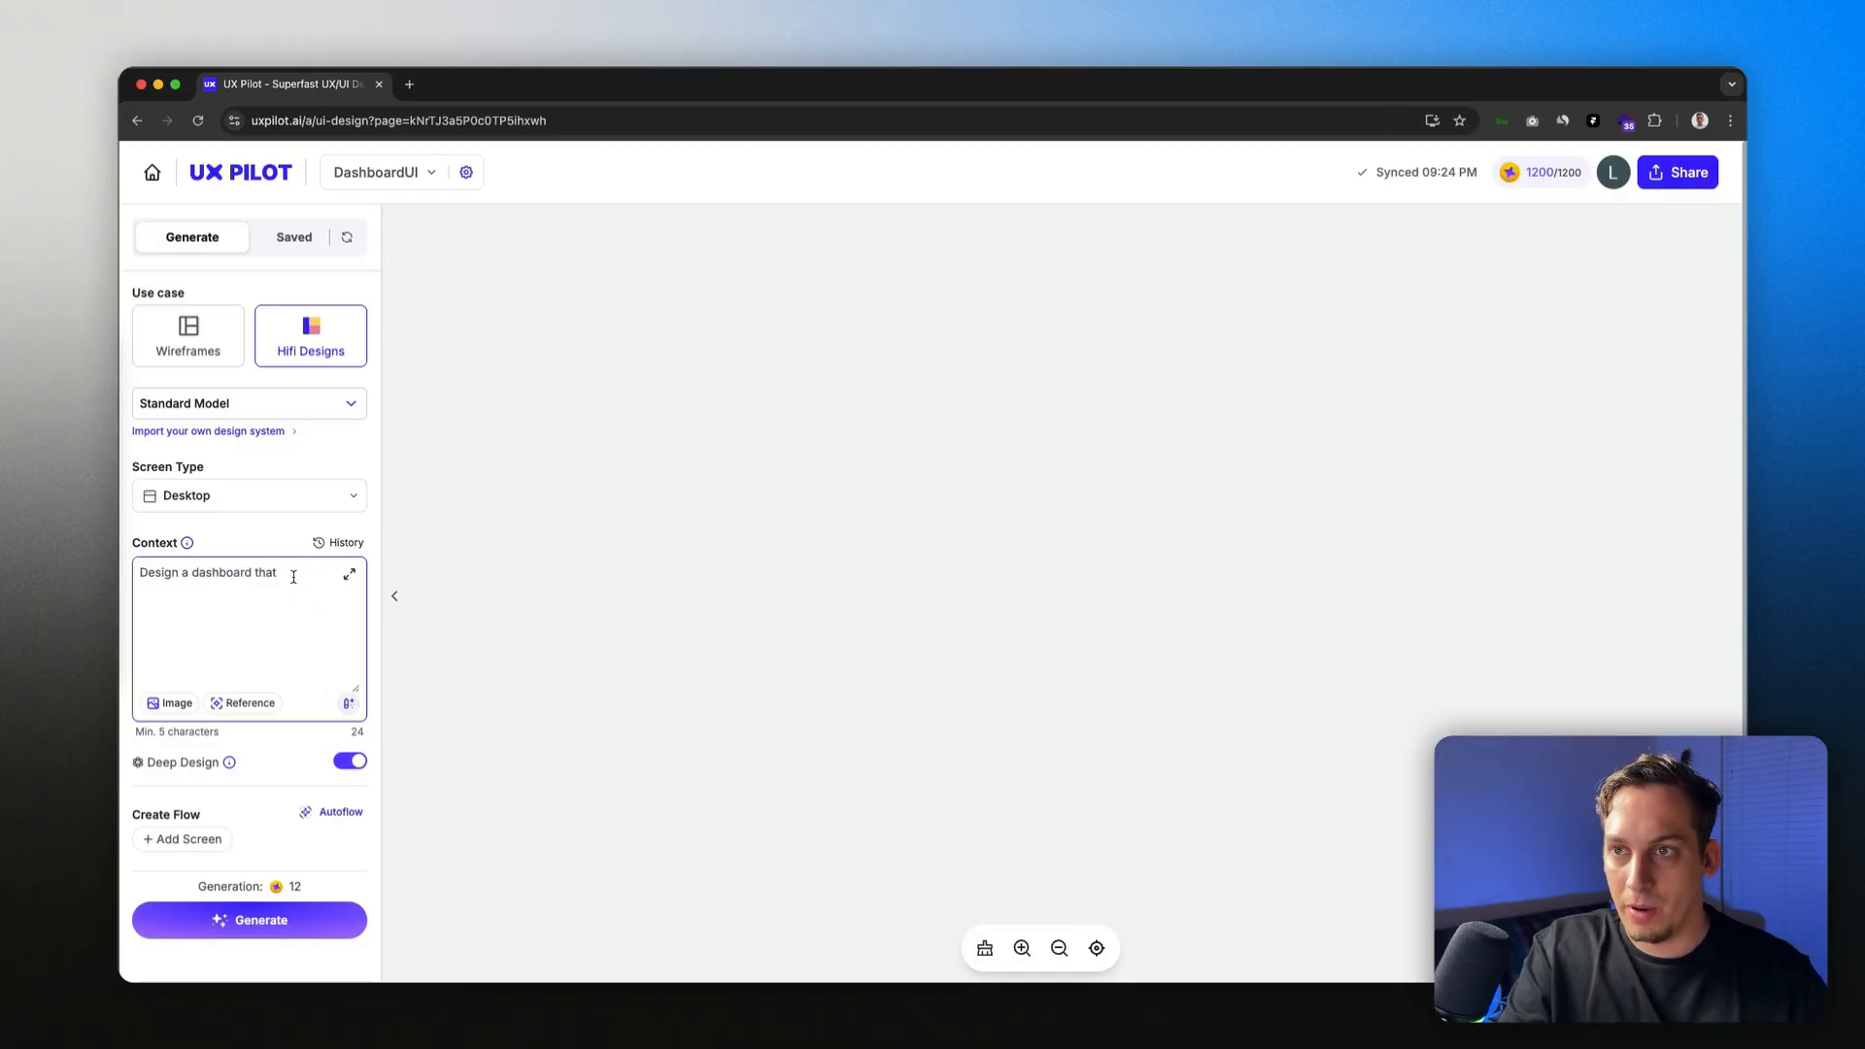
Step: Paste the restaurant tracker's Product Overview from Page Settings into Context, removing trailing blank lines
left_click(466, 185)
scroll(1003, 583, "down", 3)
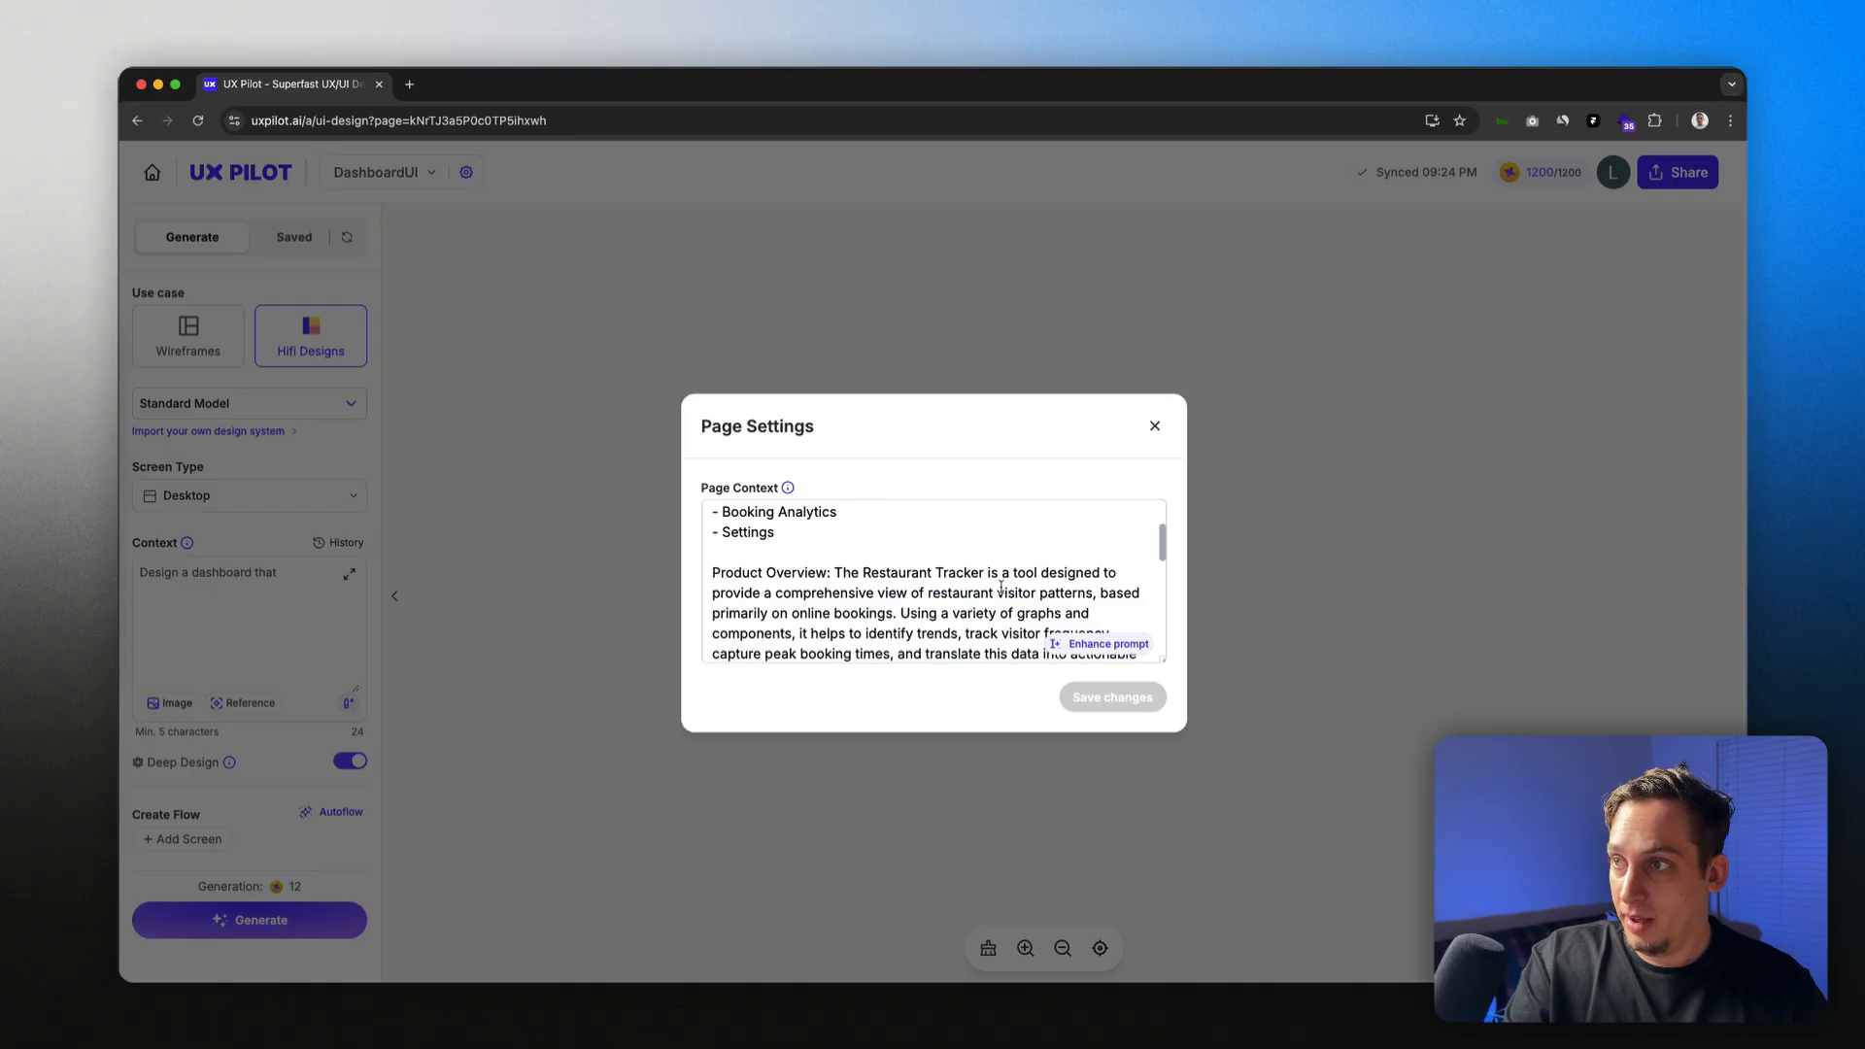
left_click_drag(712, 595, 1108, 567)
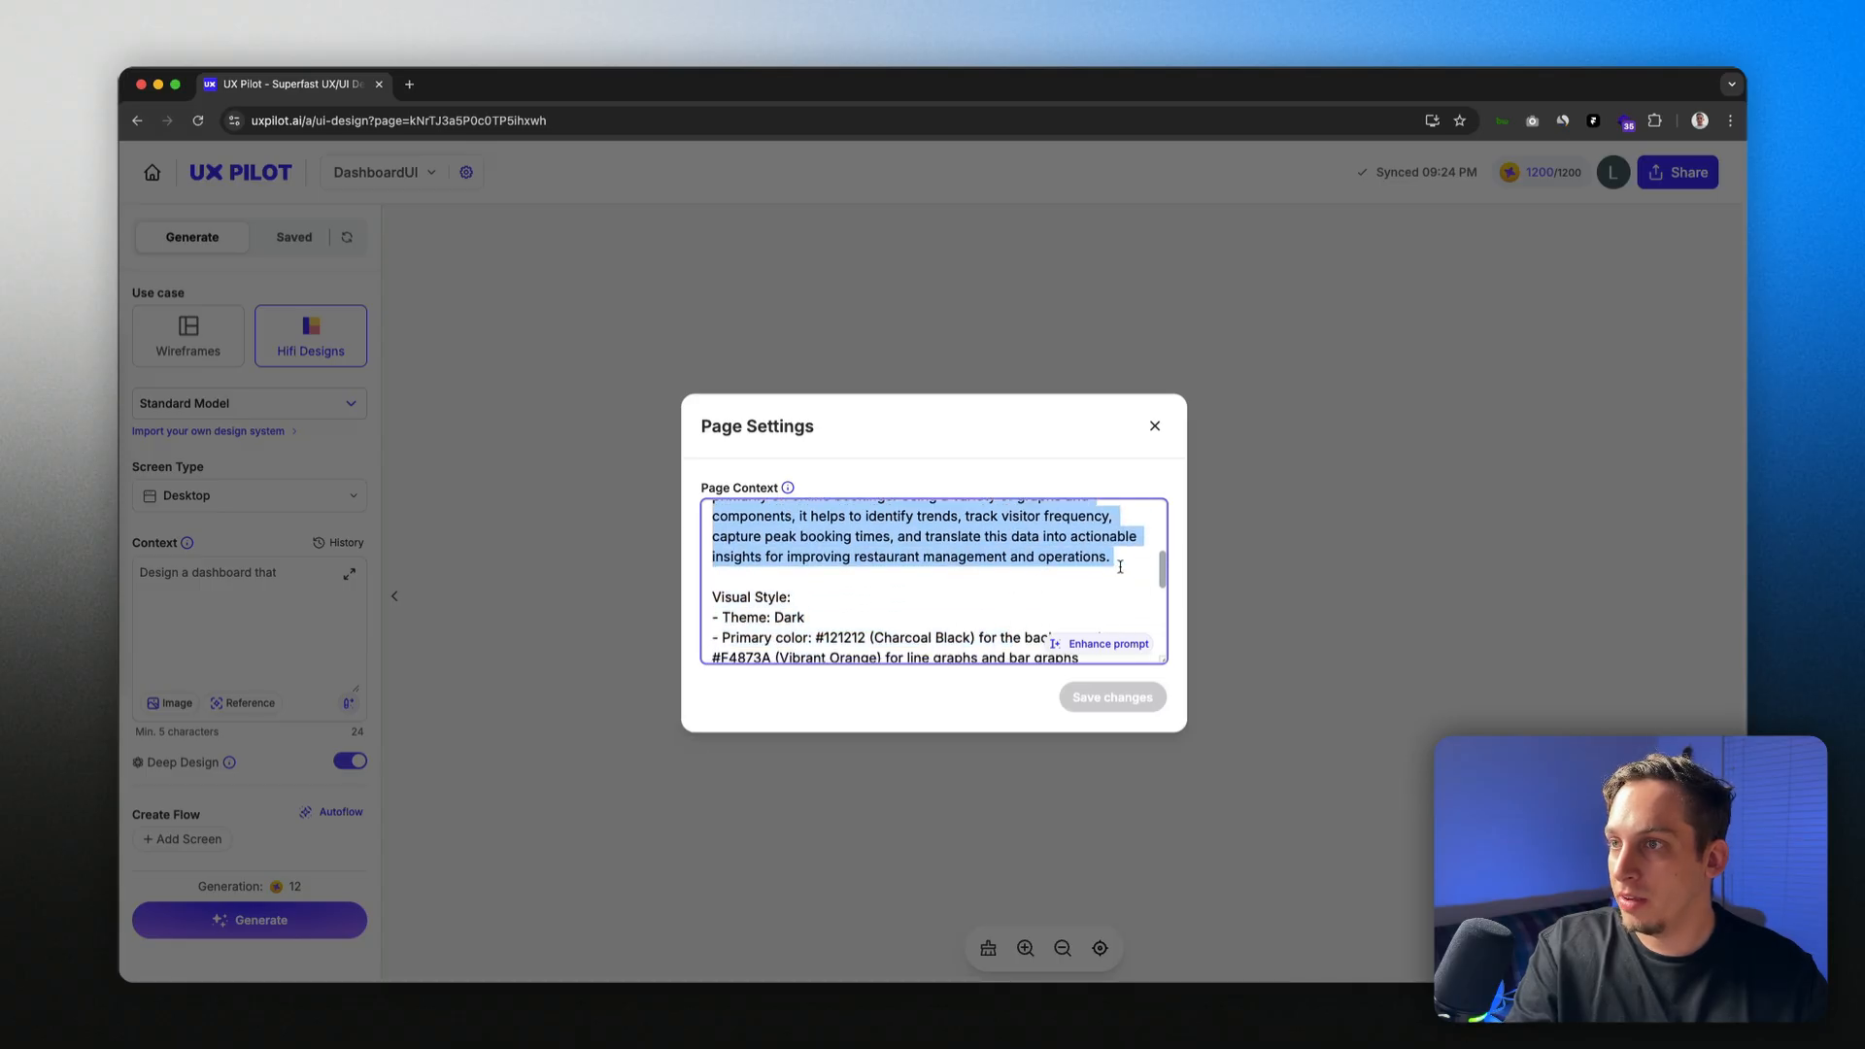
left_click(496, 610)
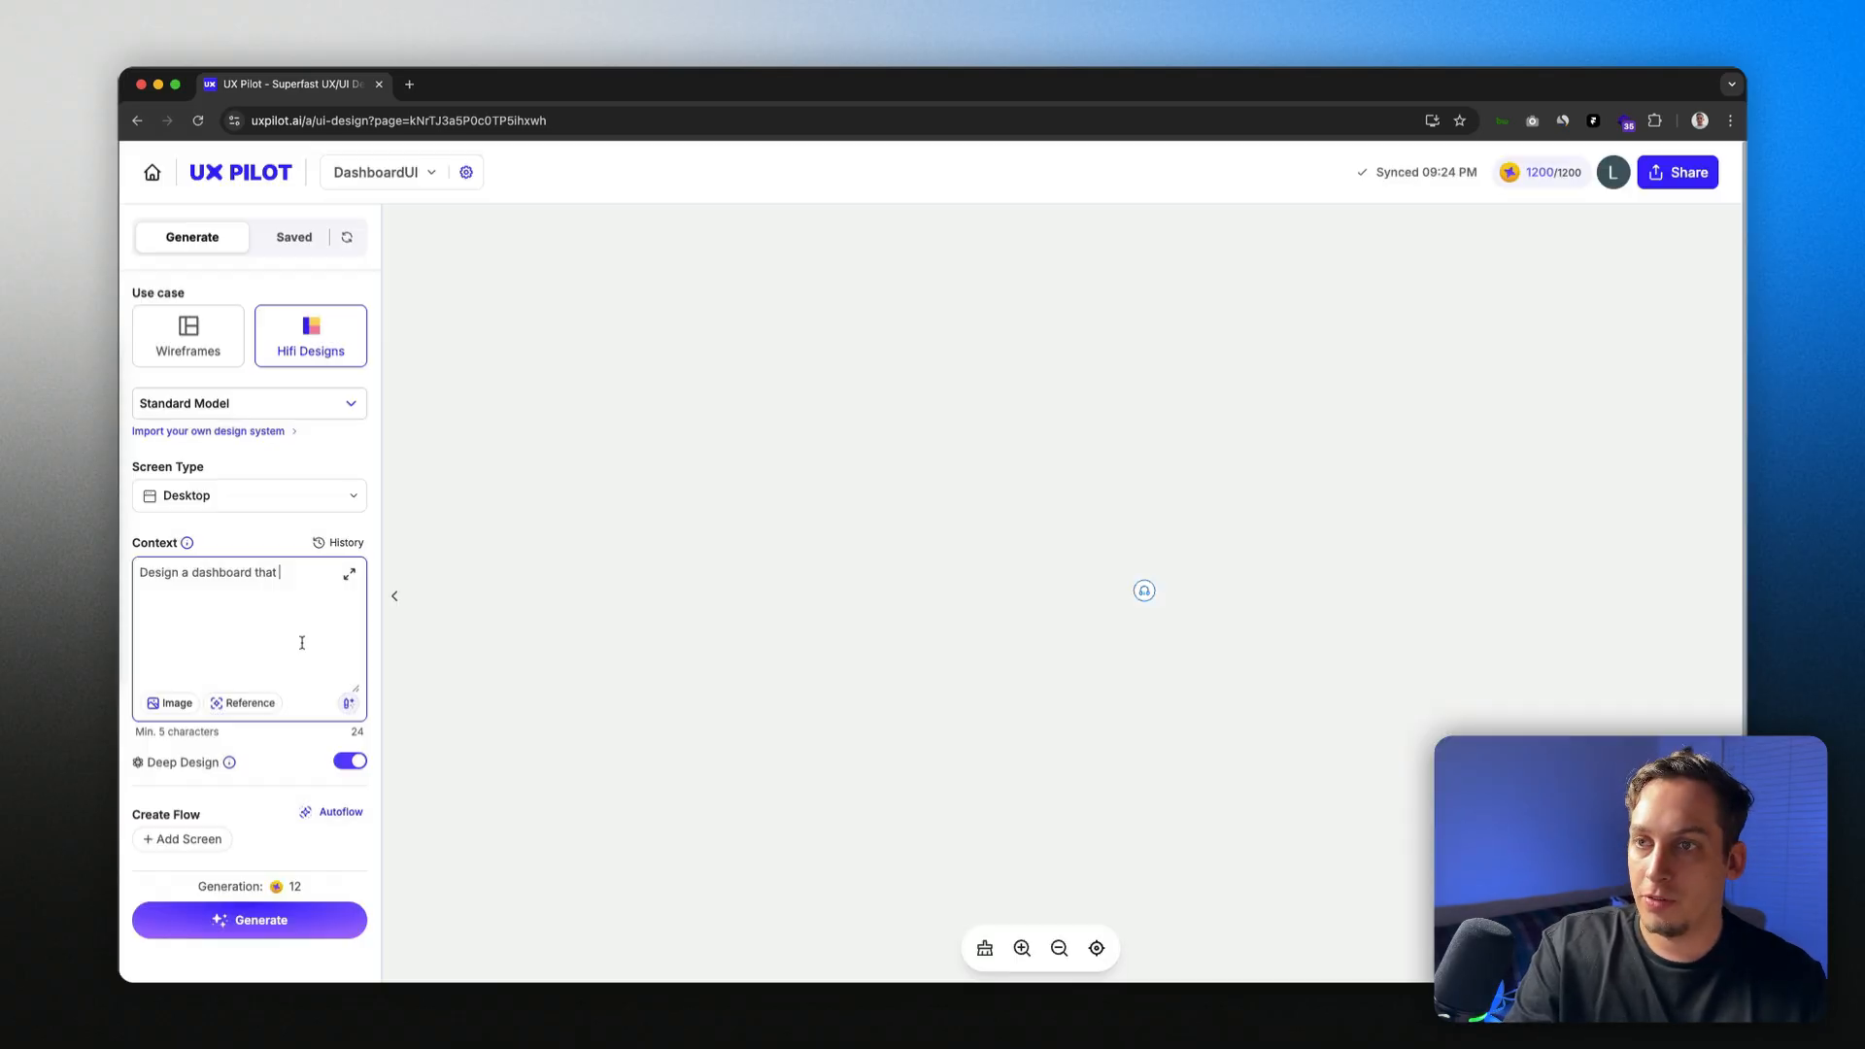
key("ctrl+v")
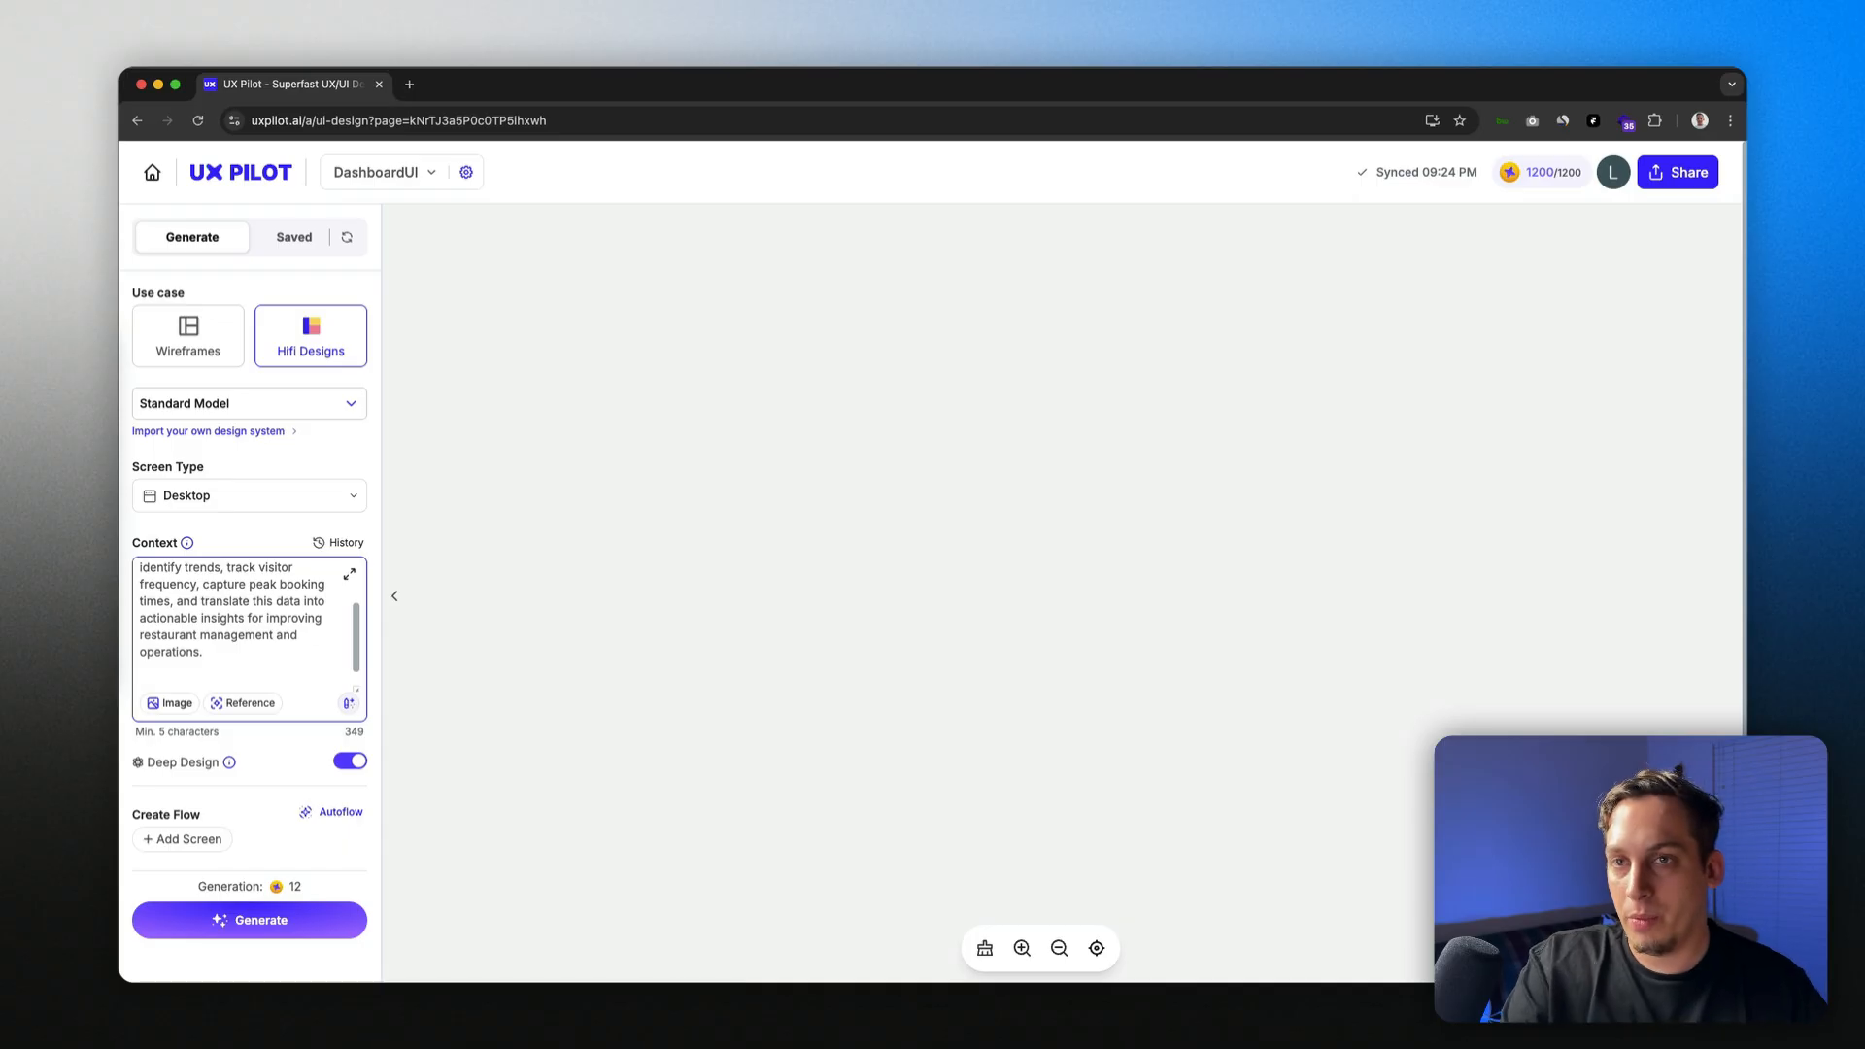
scroll(334, 609, "down", 2)
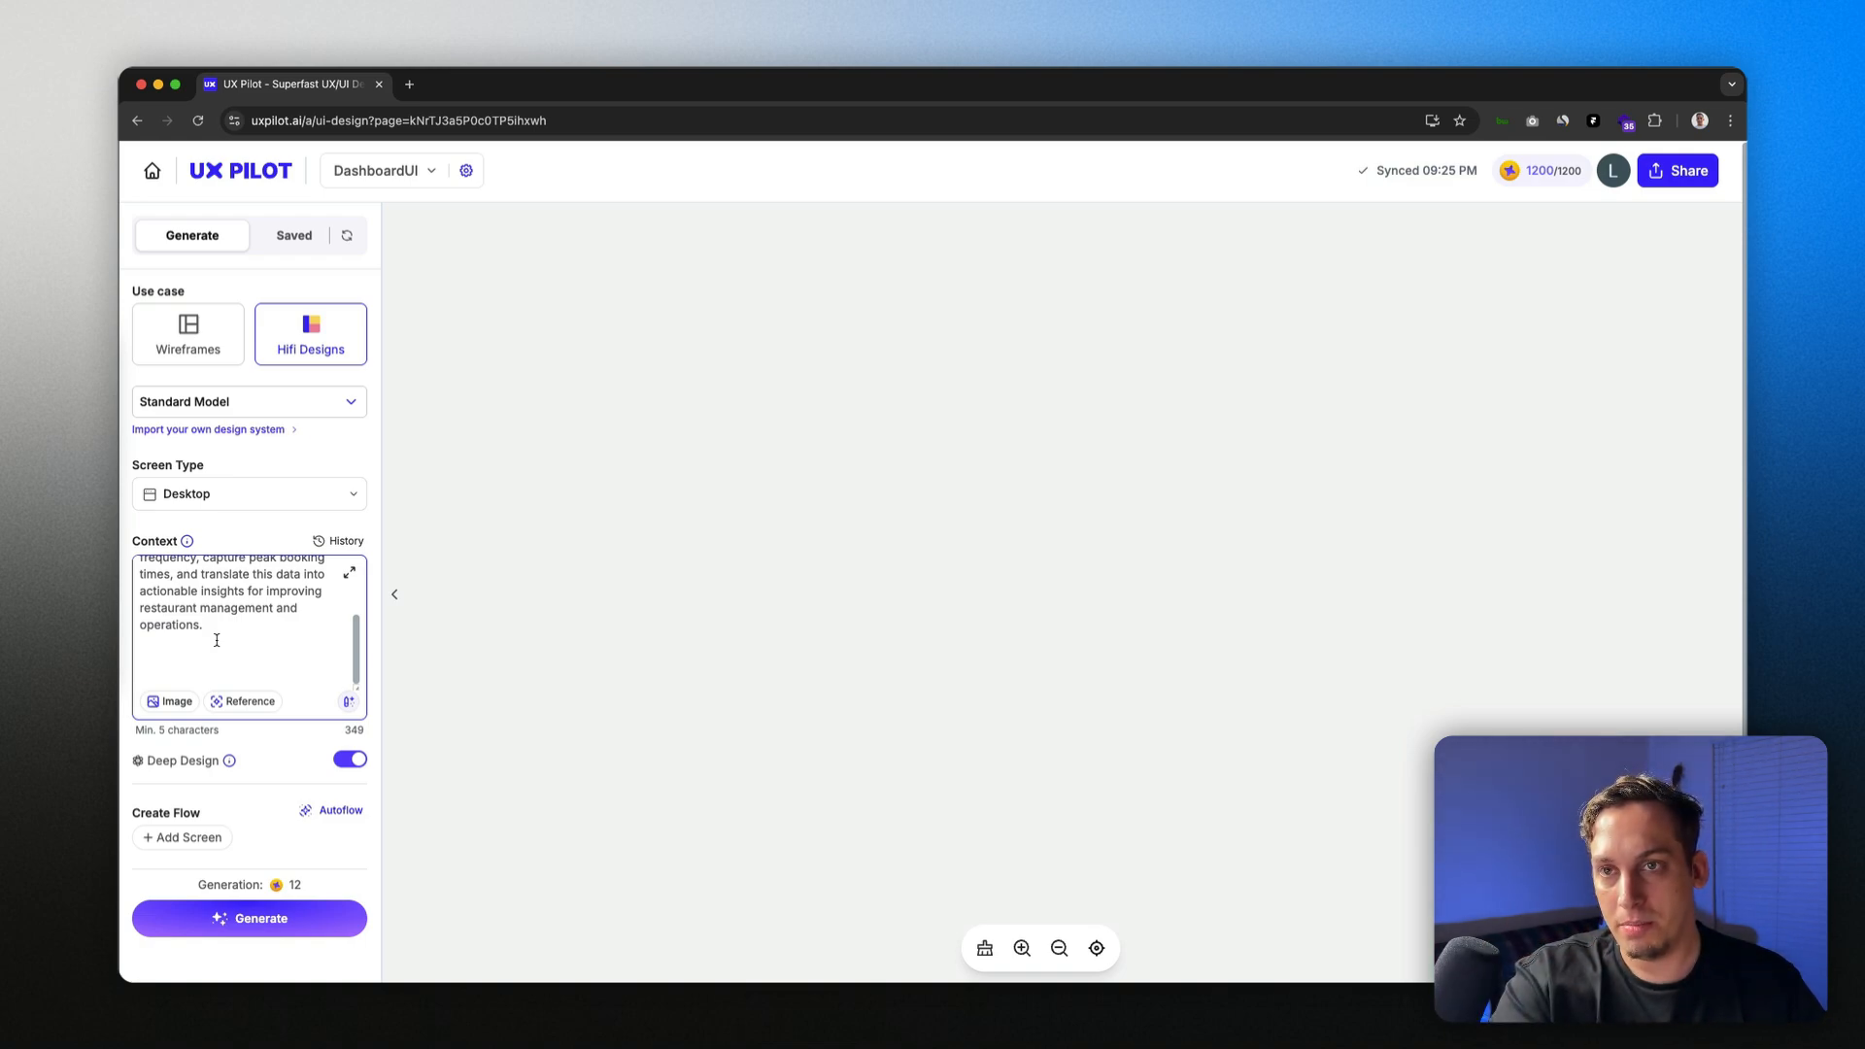
key("BackSpace")
key("BackSpace")
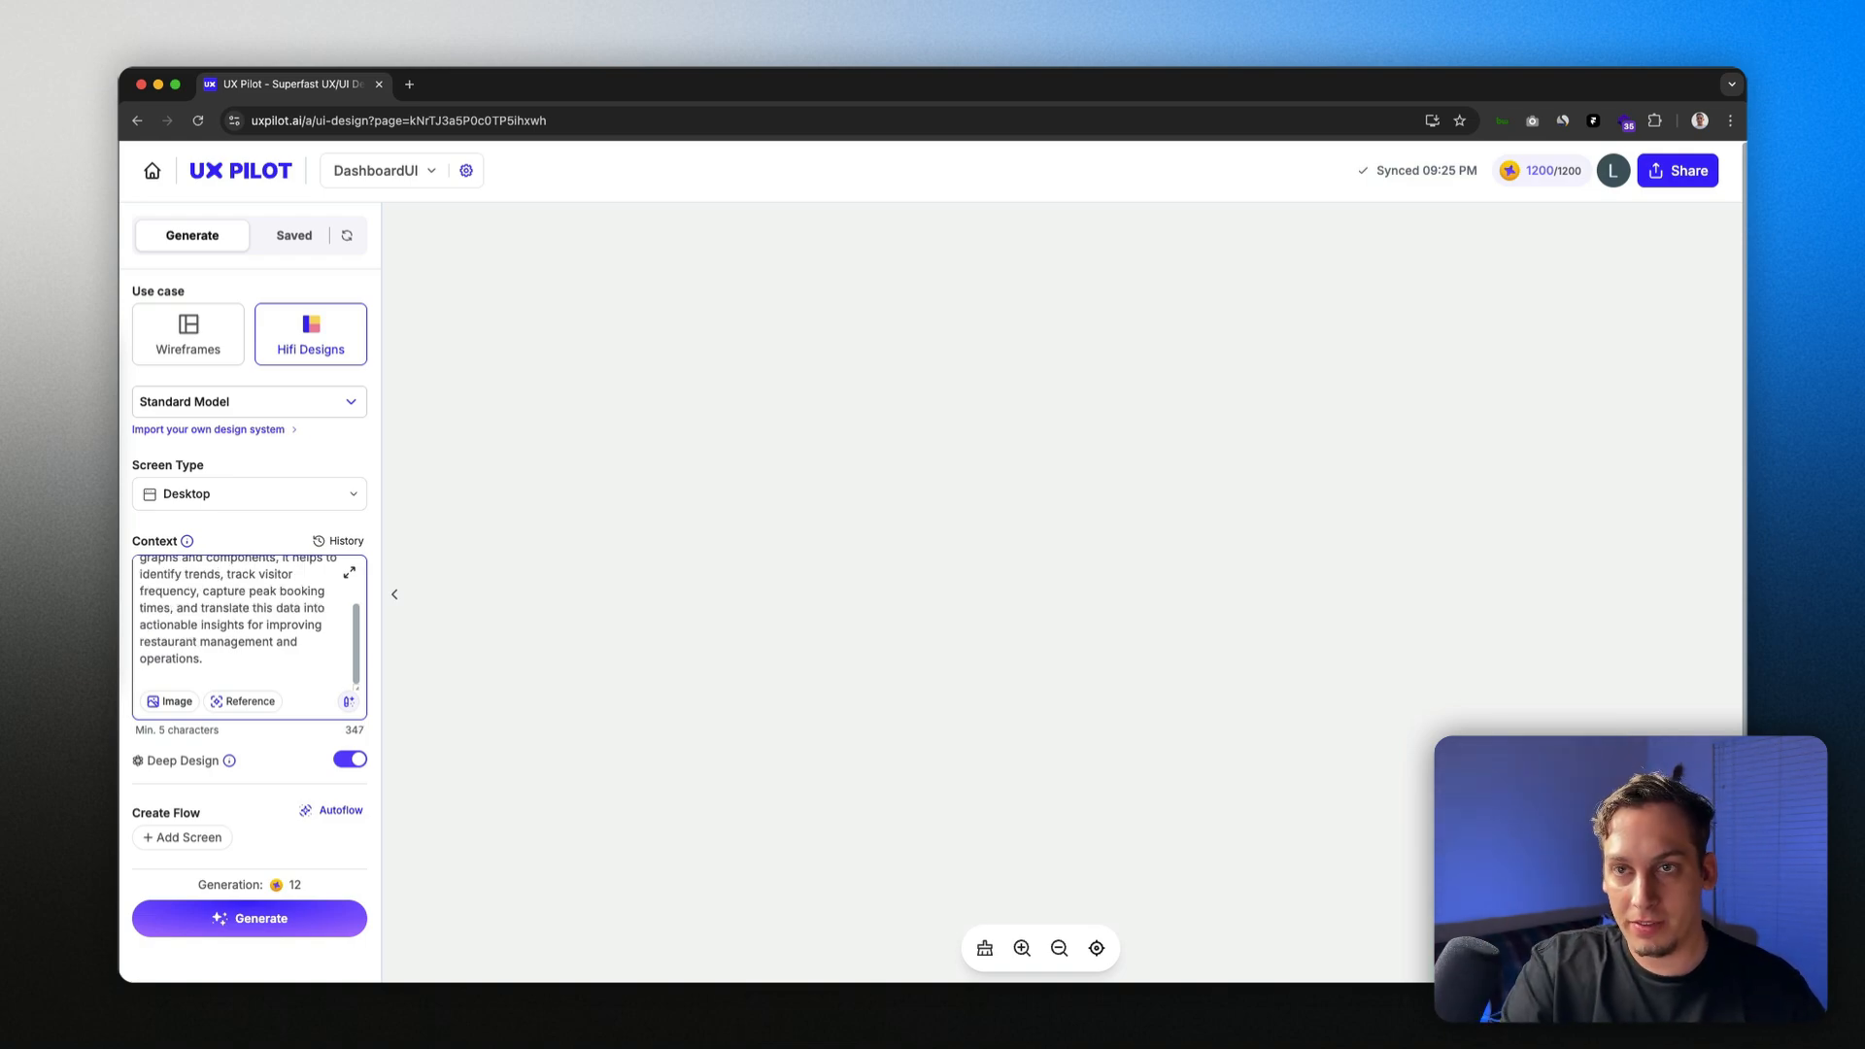
scroll(180, 654, "up", 5)
scroll(193, 649, "down", 5)
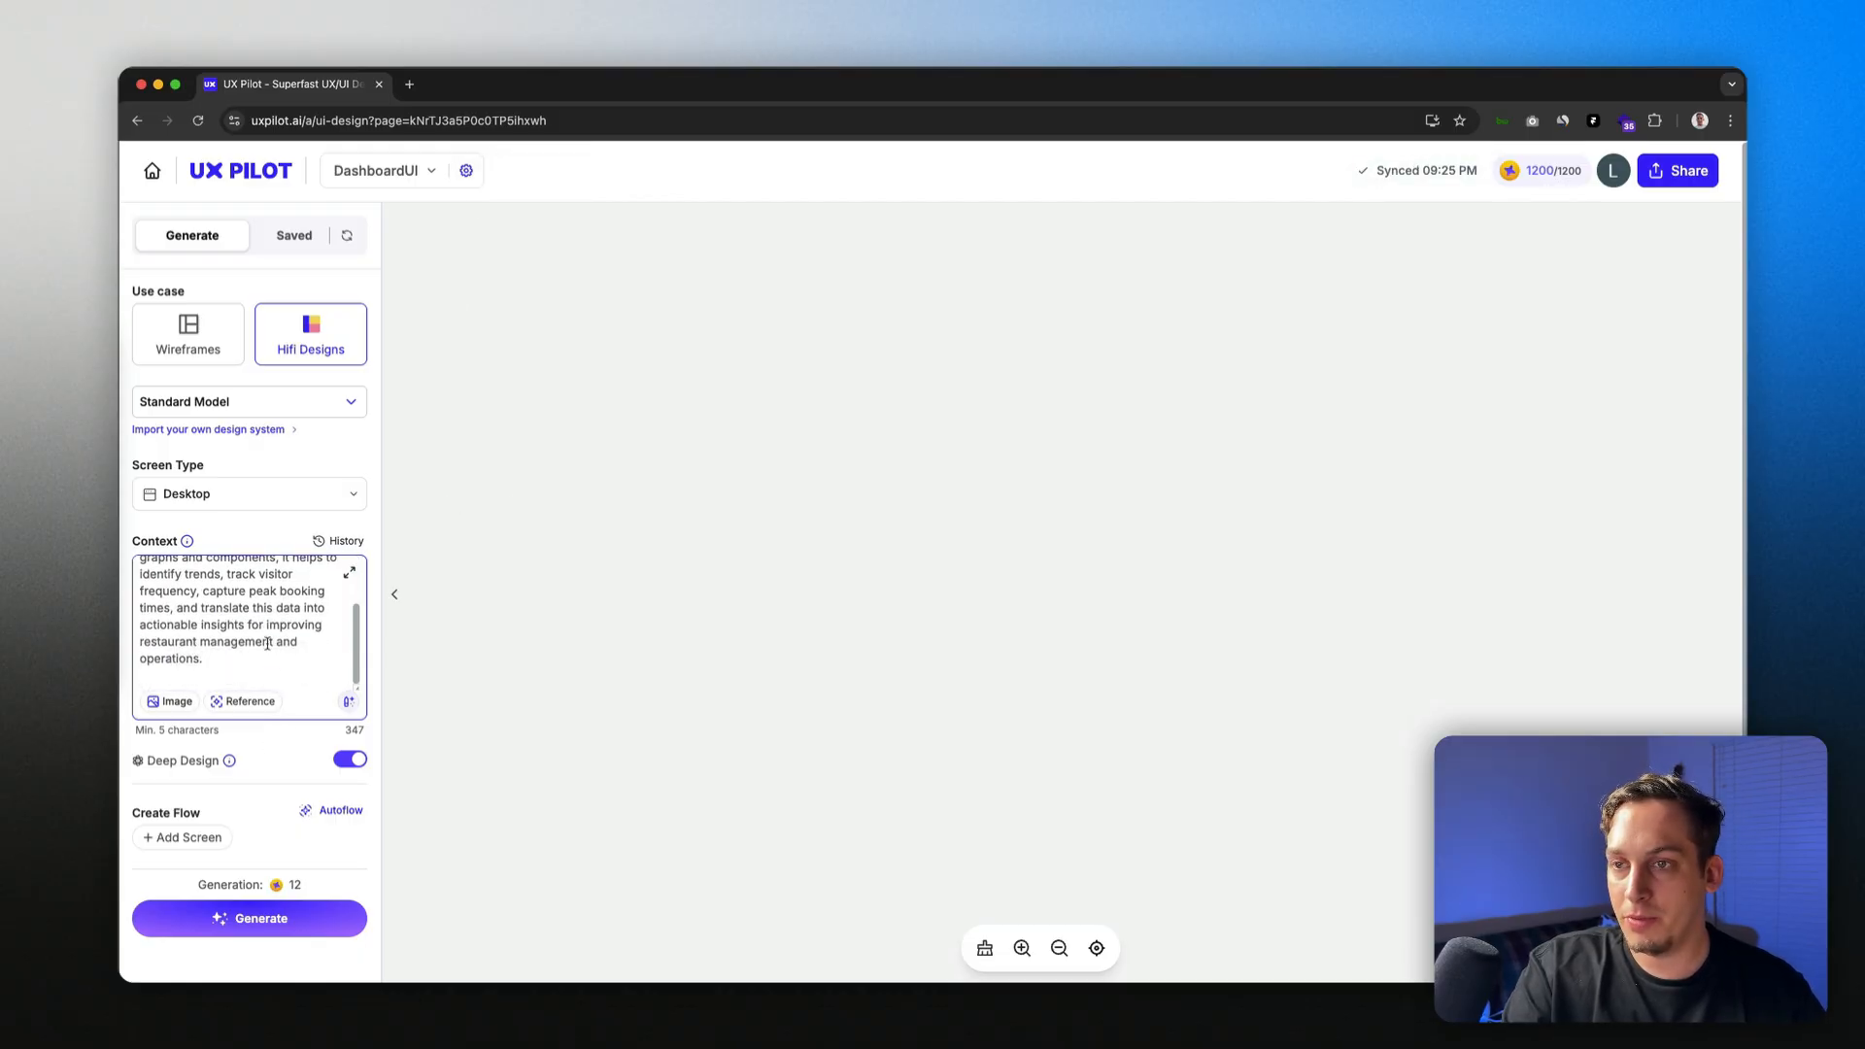
left_click(348, 701)
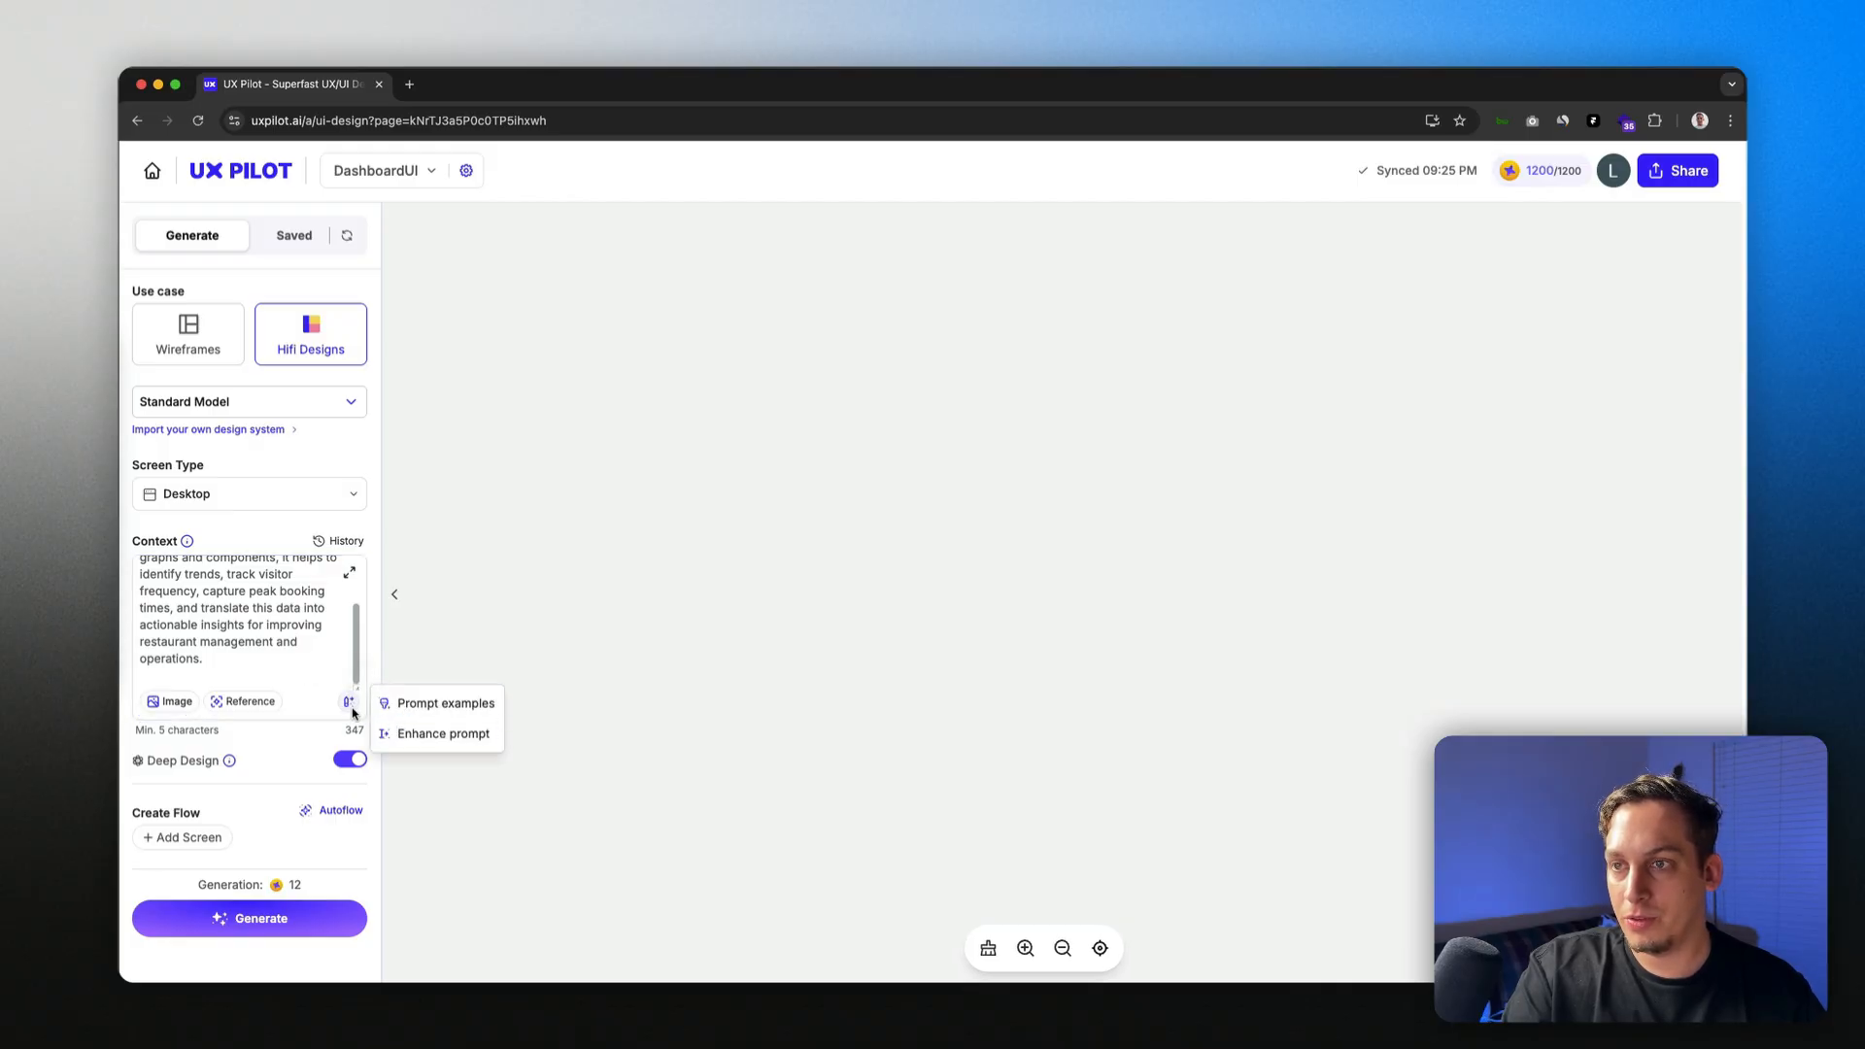
Step: Cycle through example prompts until the photo editing tool idea appears in Context
left_click(398, 703)
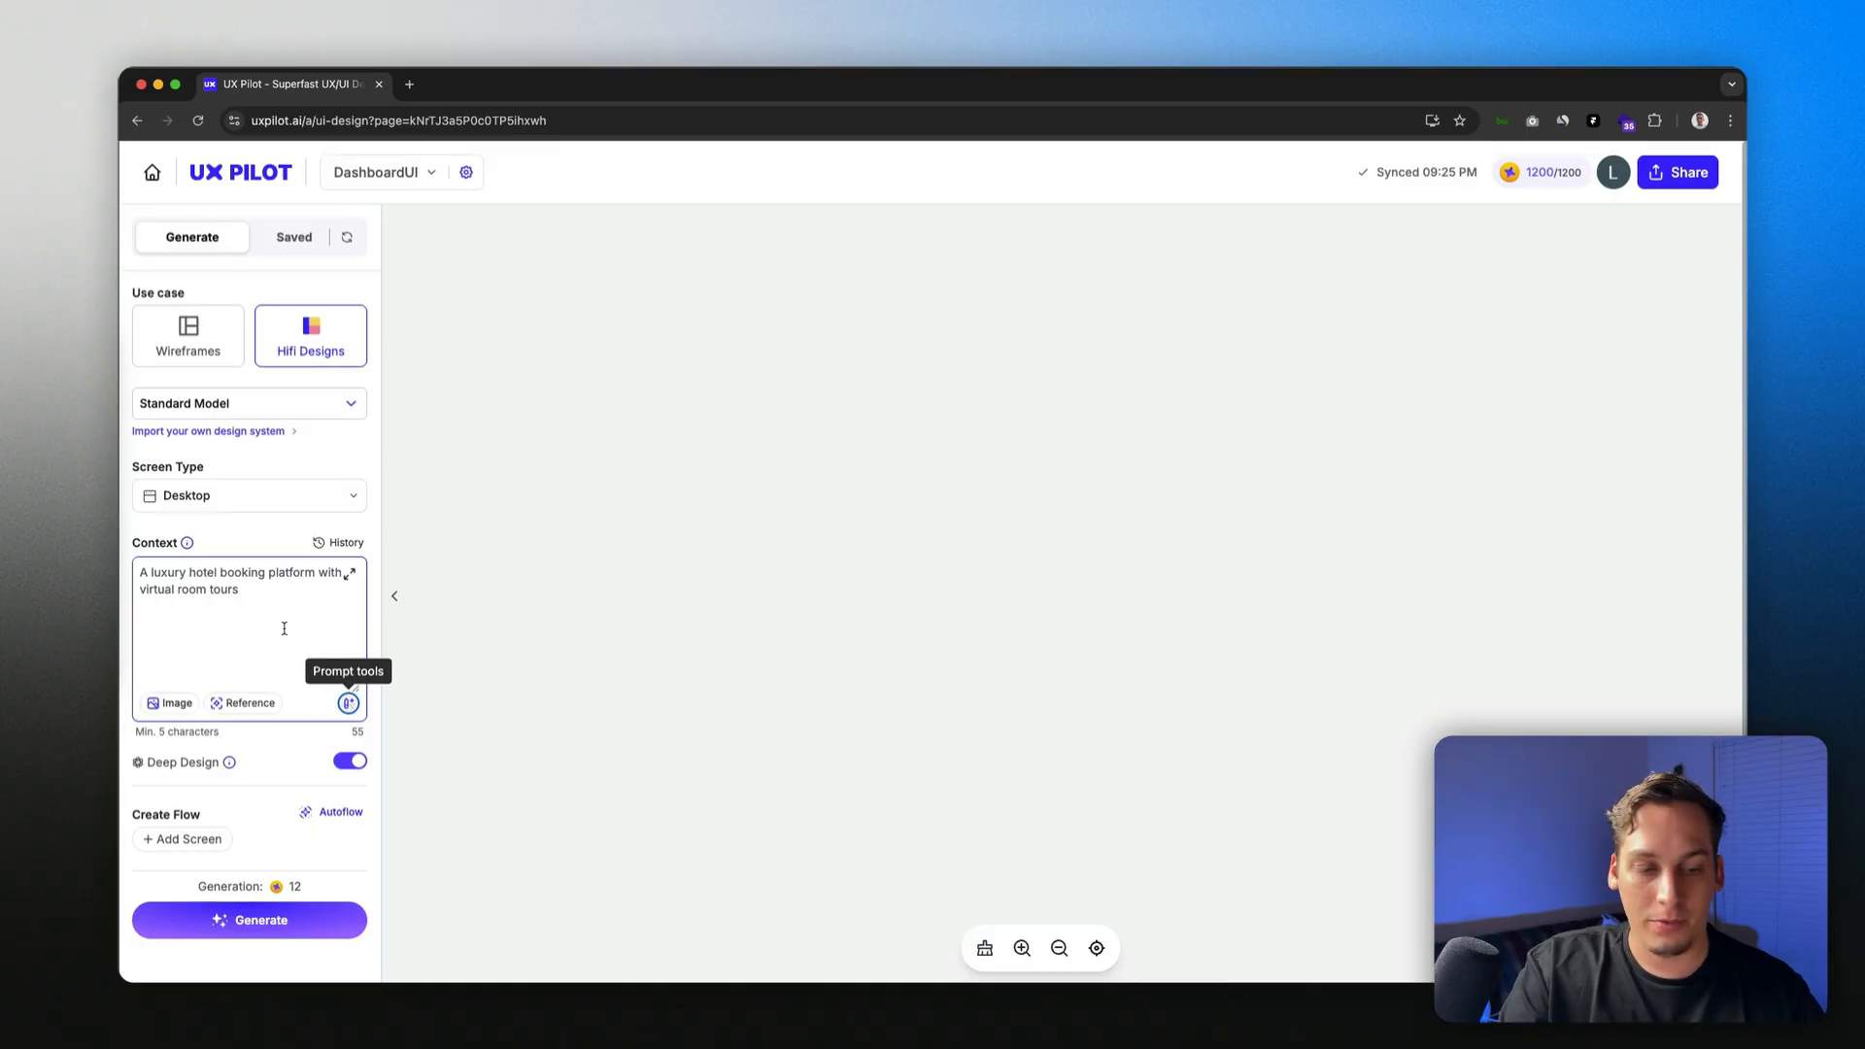
left_click(349, 703)
left_click(398, 705)
left_click(349, 703)
left_click(417, 706)
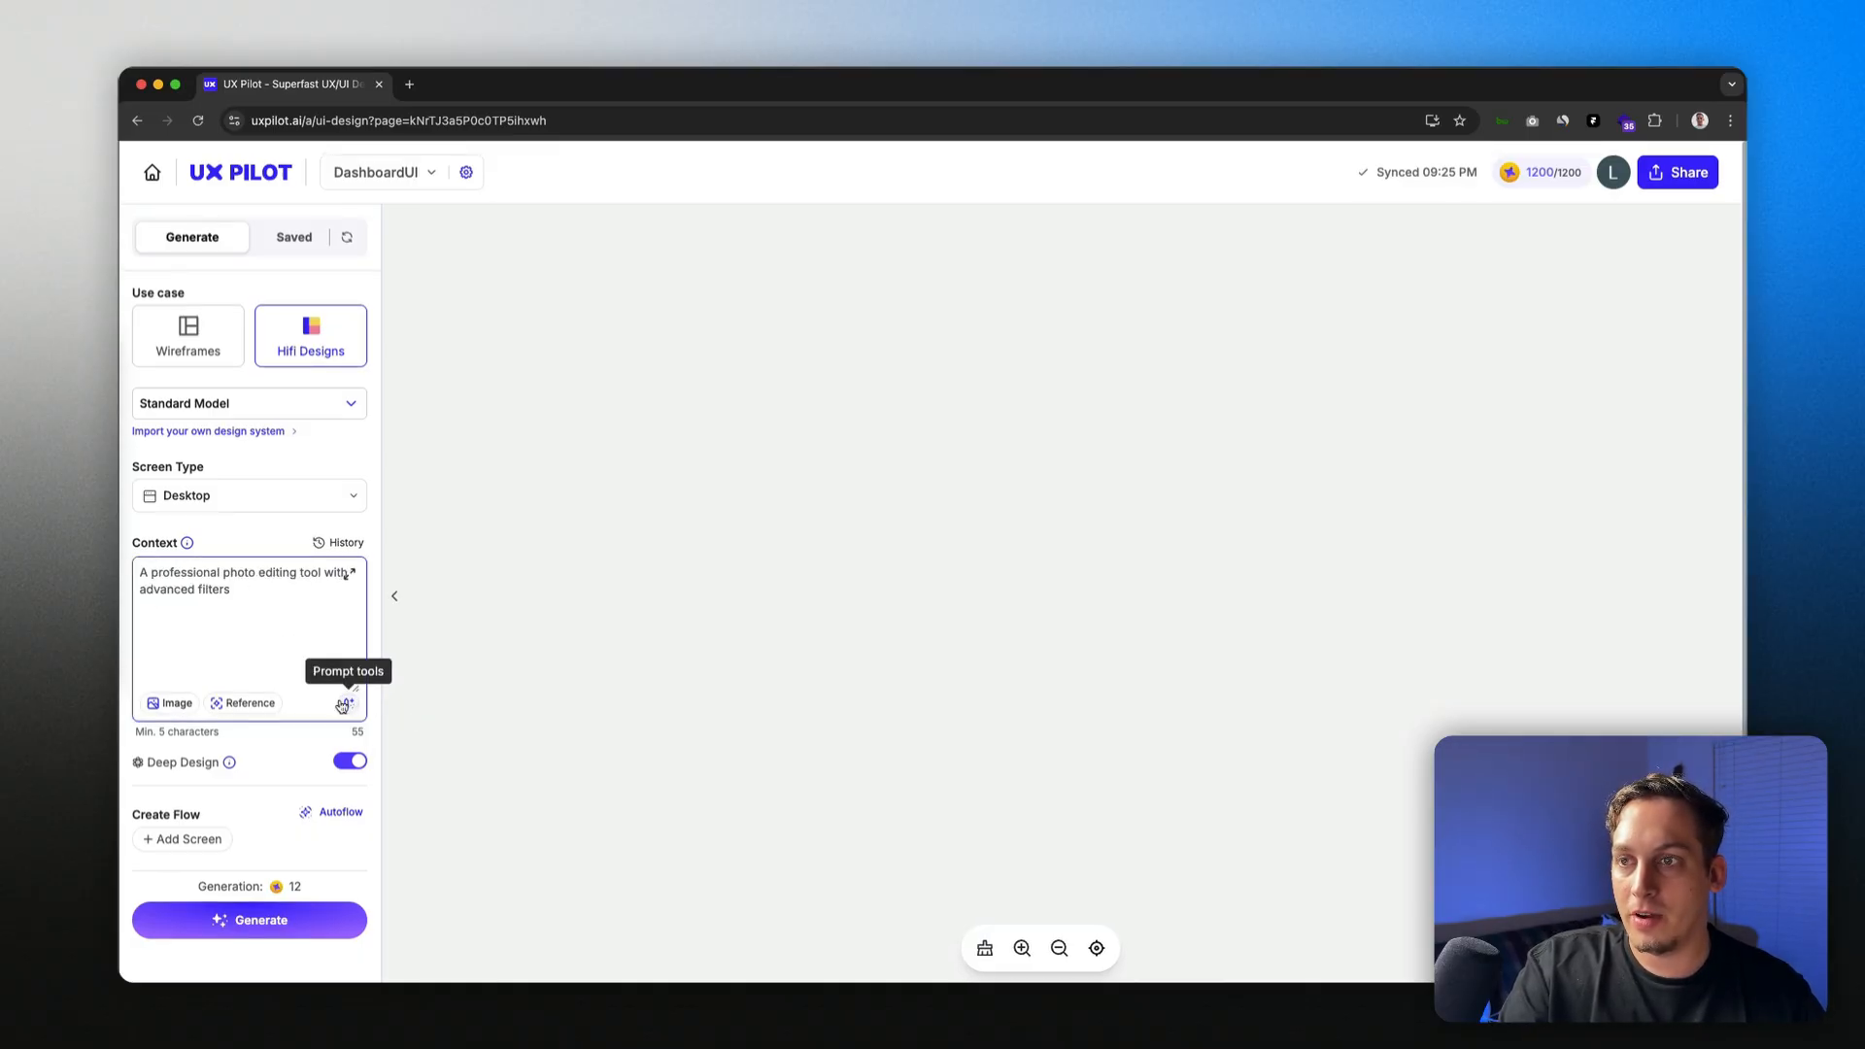
Step: Enhance the photo-editing idea into a 910-character Filter Adjustment Screen spec and review its components
left_click(348, 703)
left_click(401, 735)
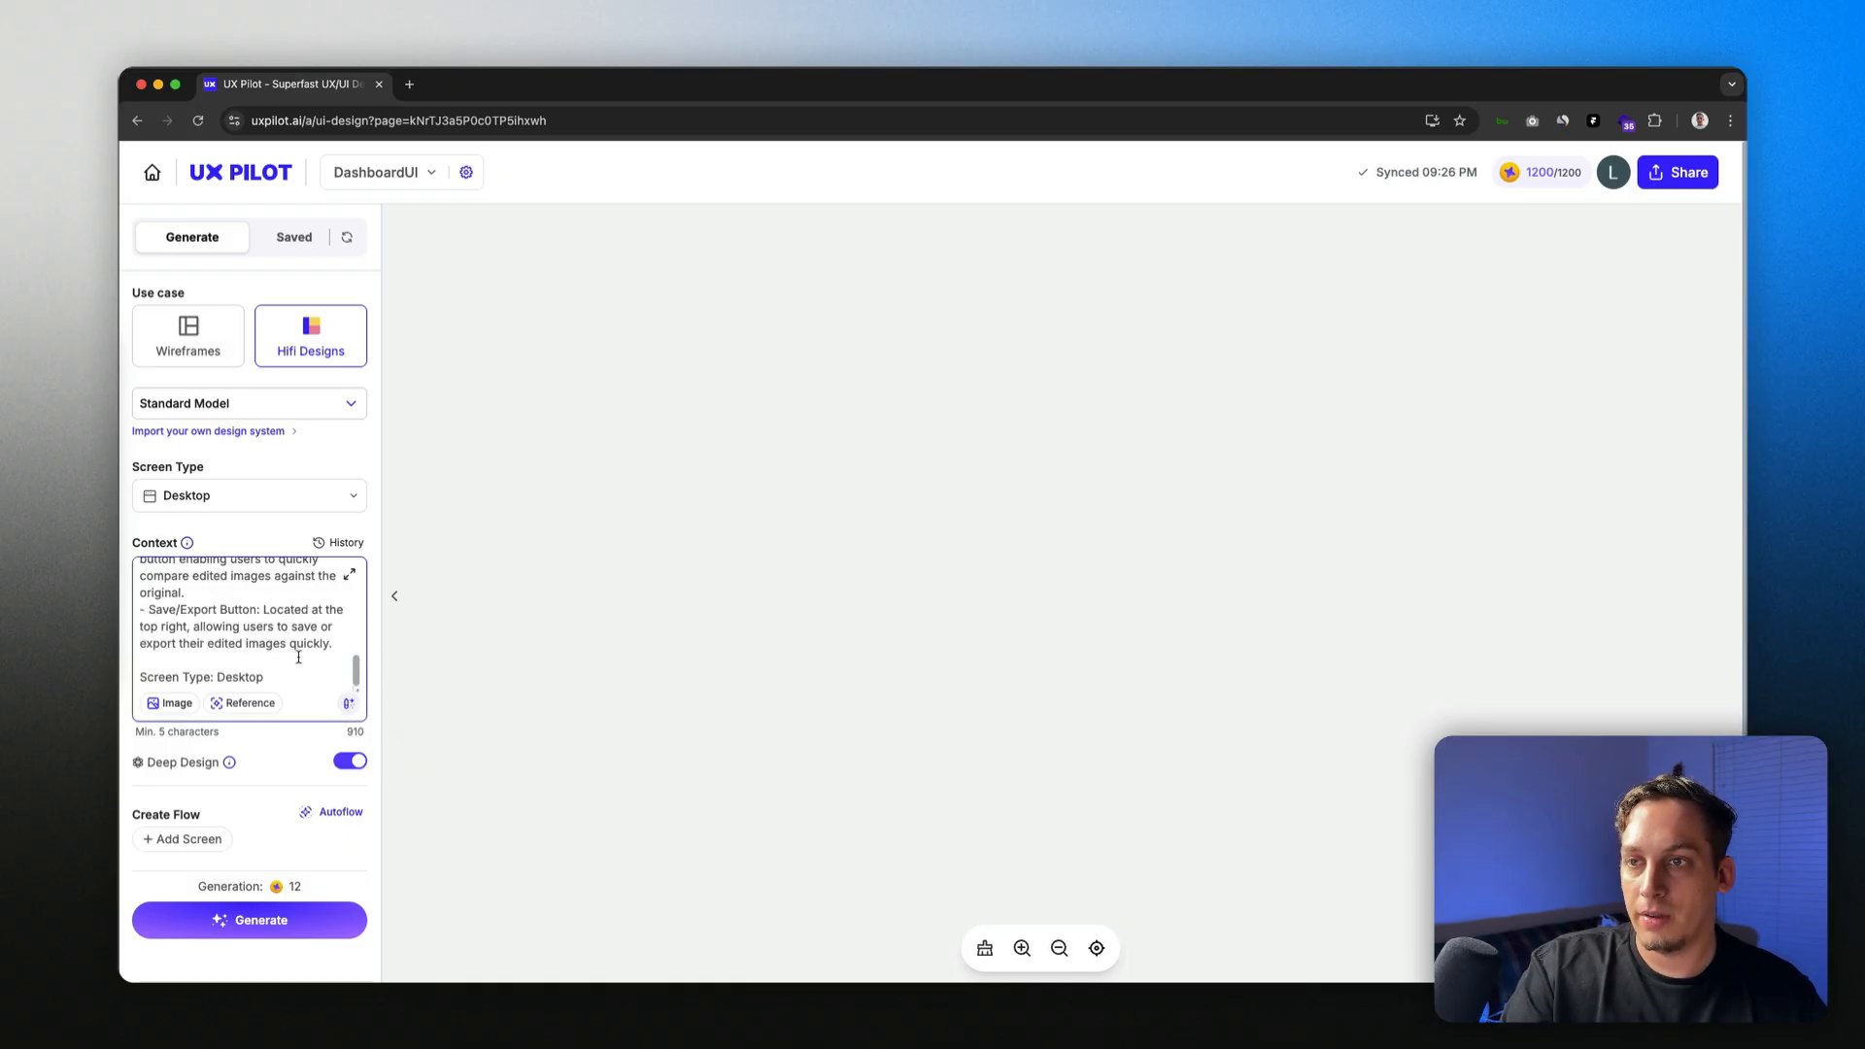
scroll(298, 680, "up", 15)
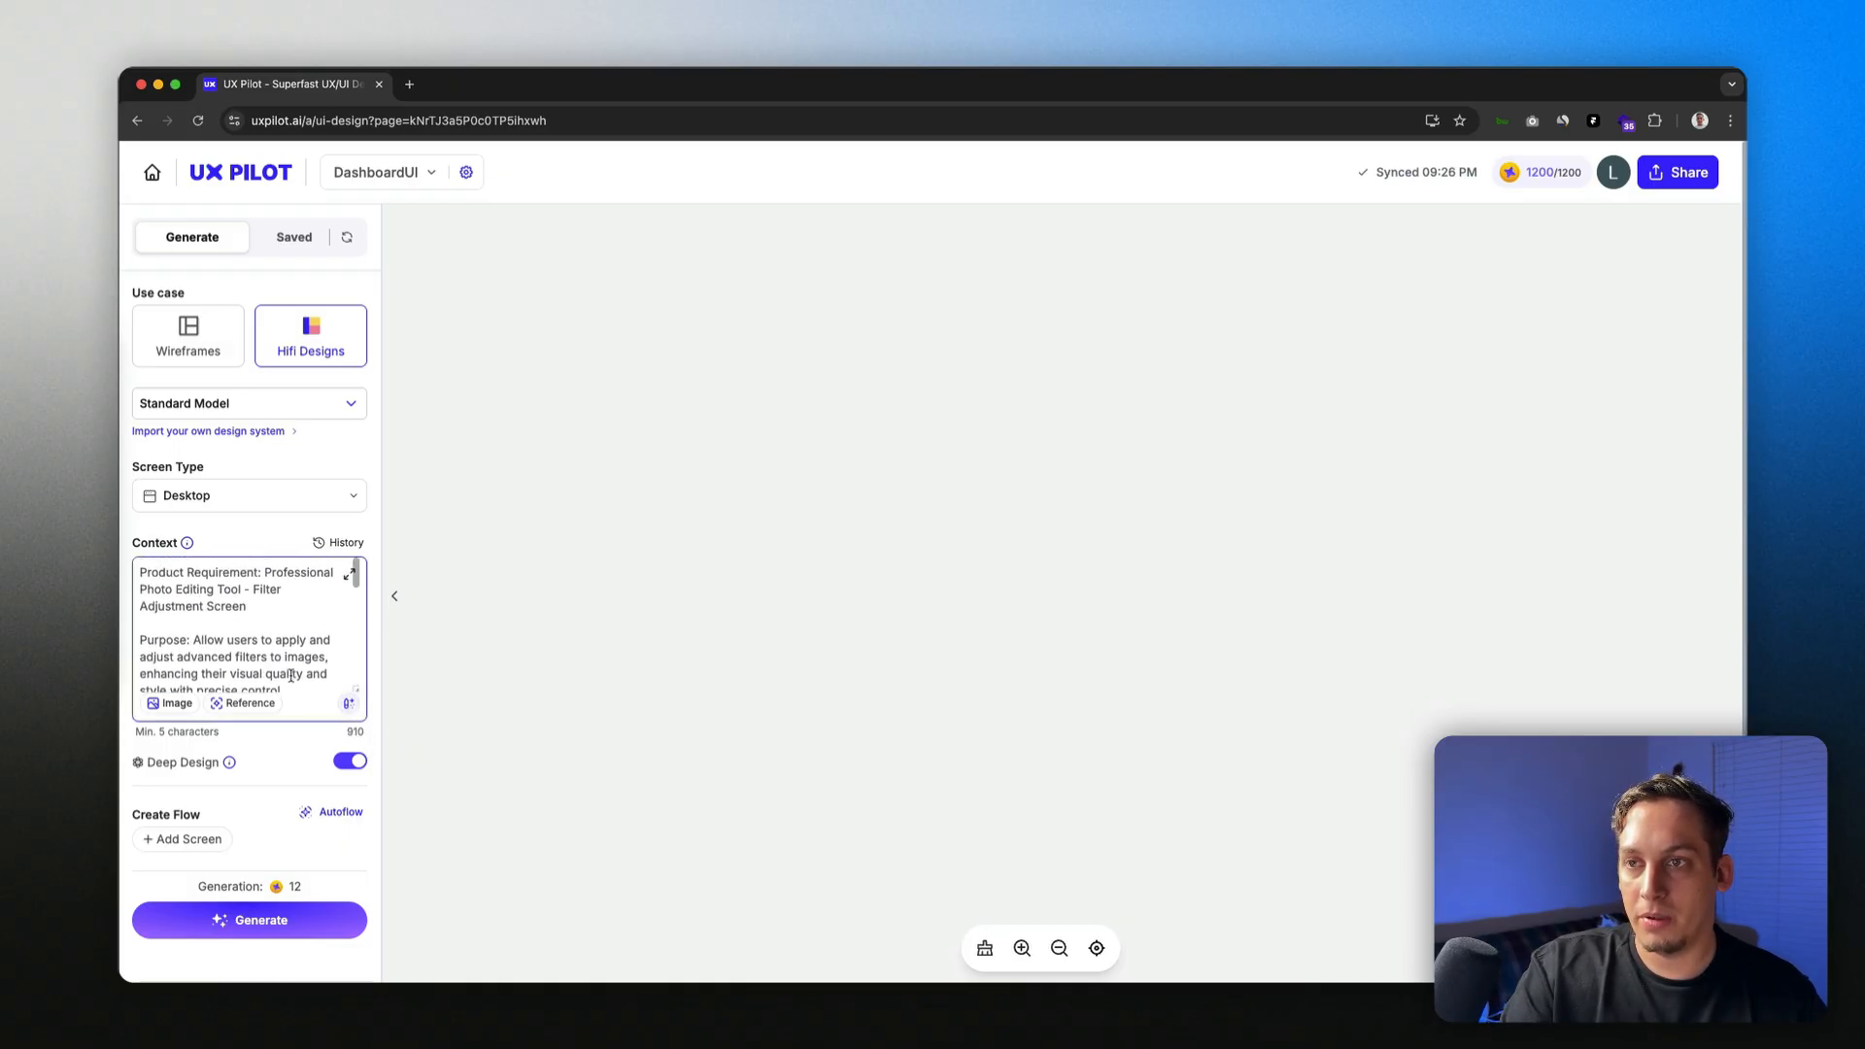
scroll(290, 674, "down", 15)
scroll(285, 676, "up", 8)
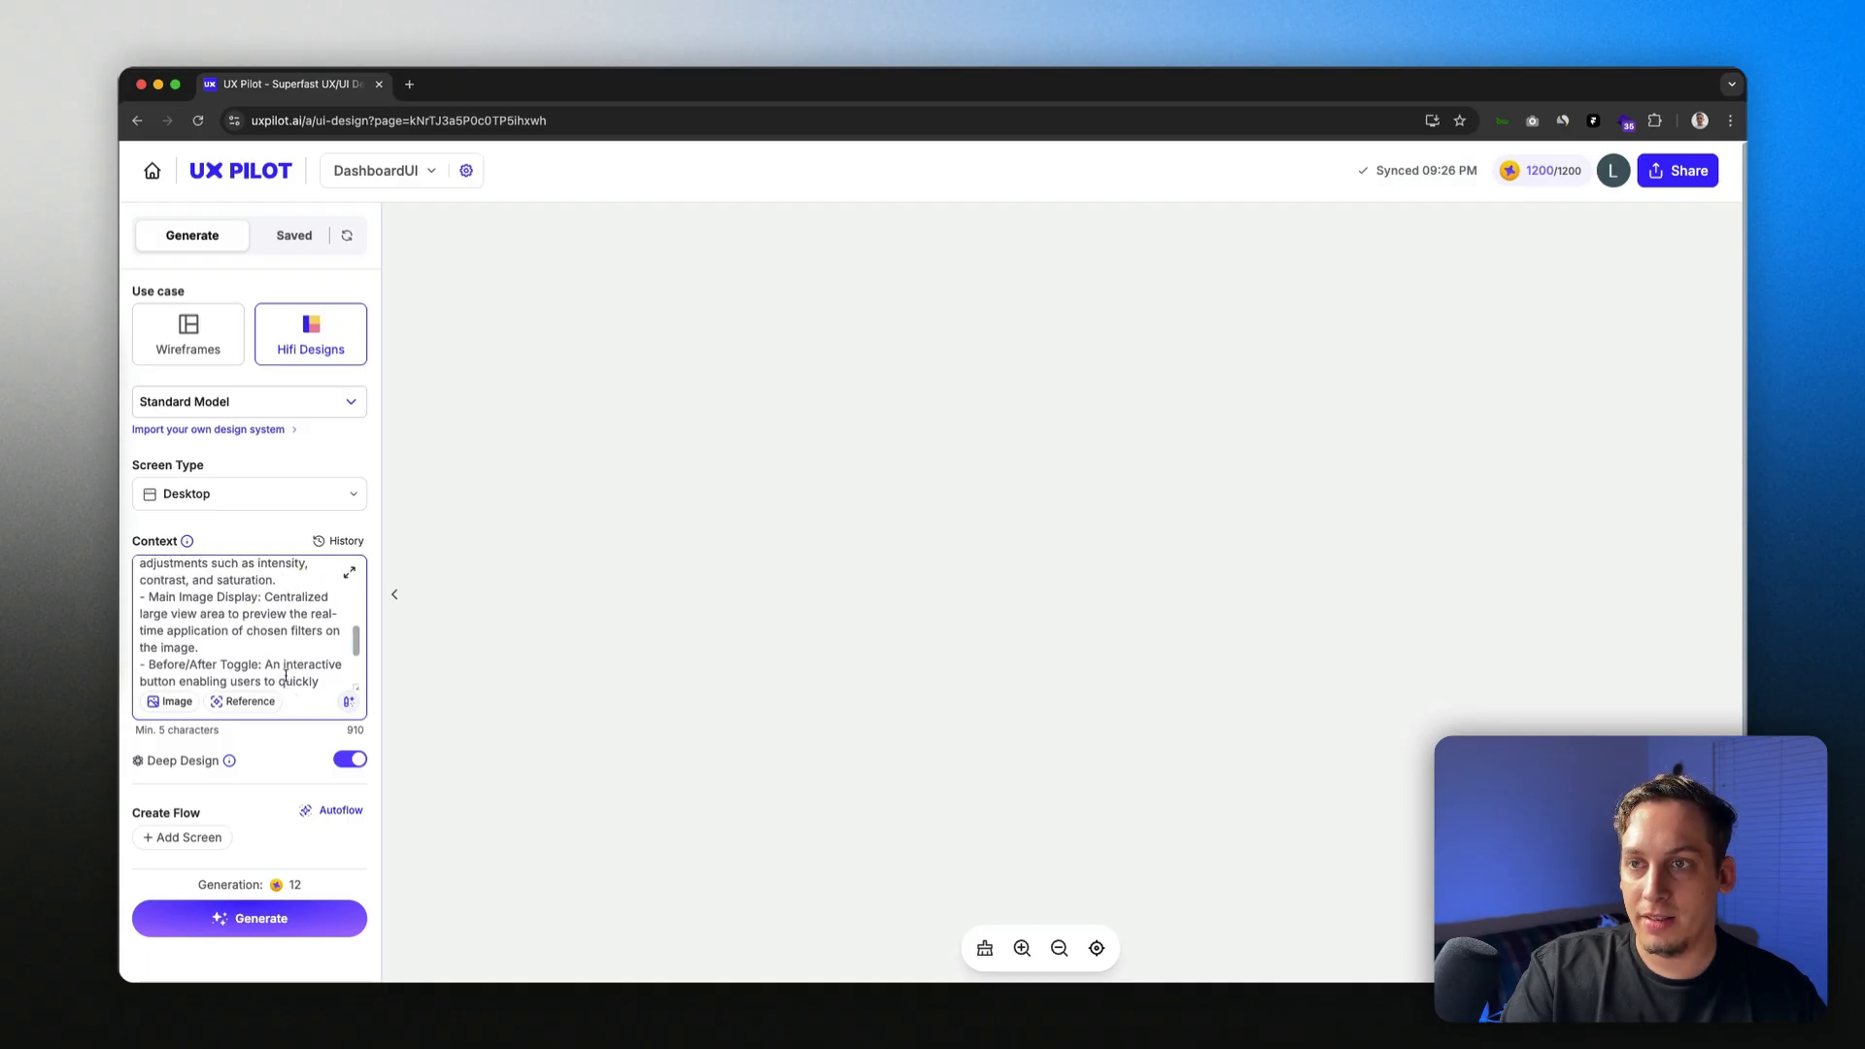
scroll(250, 661, "up", 4)
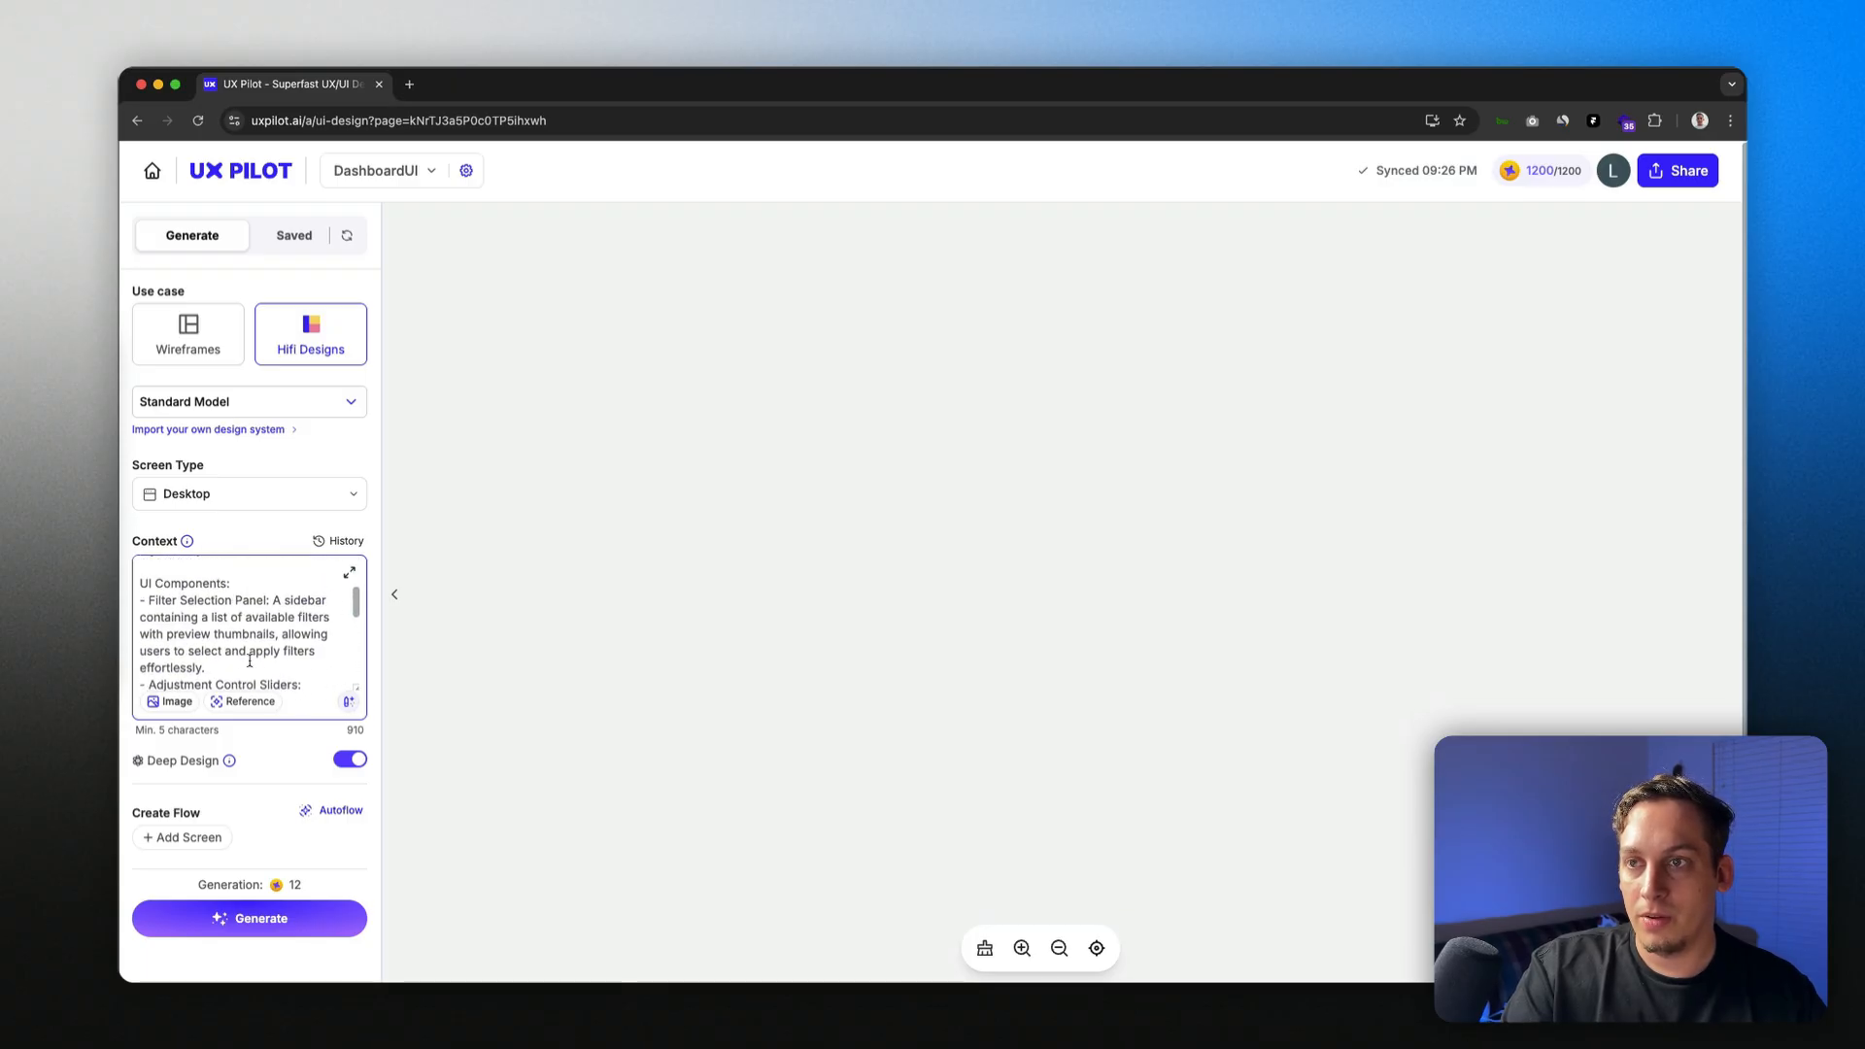
scroll(209, 642, "down", 2)
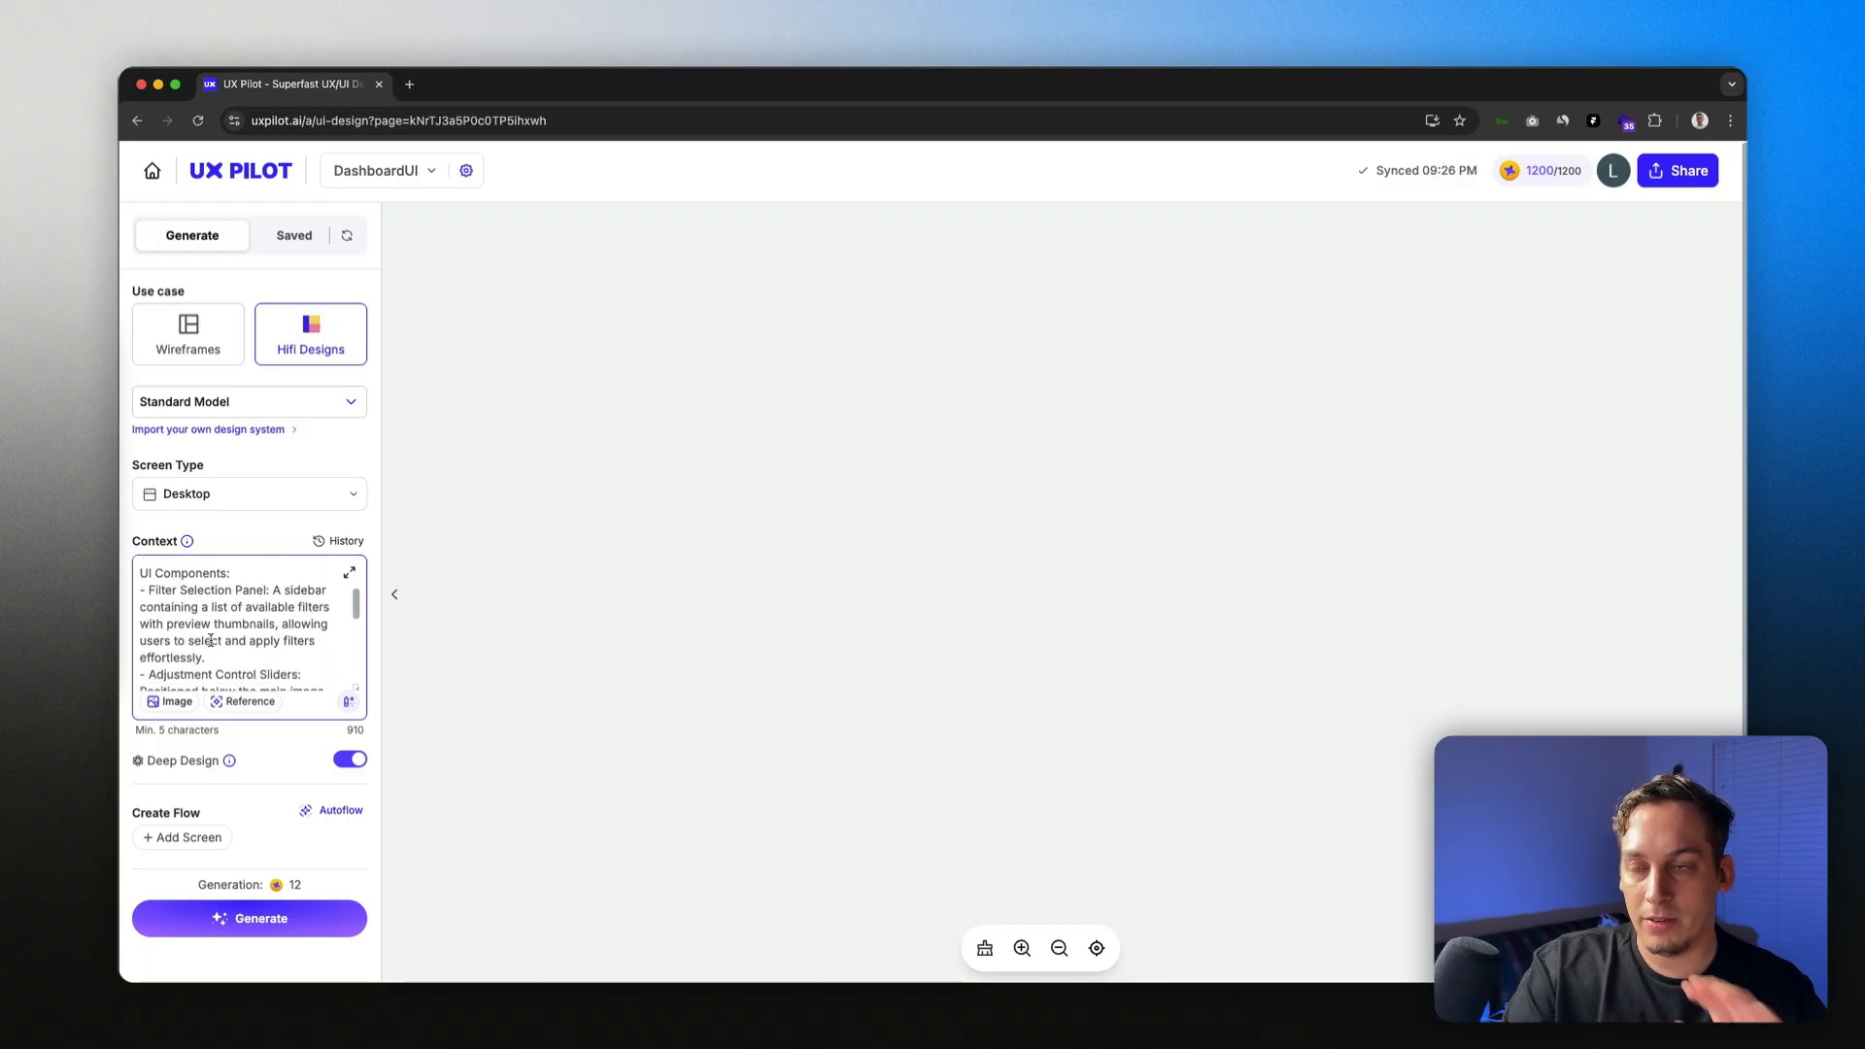
scroll(210, 640, "down", 3)
scroll(210, 640, "down", 8)
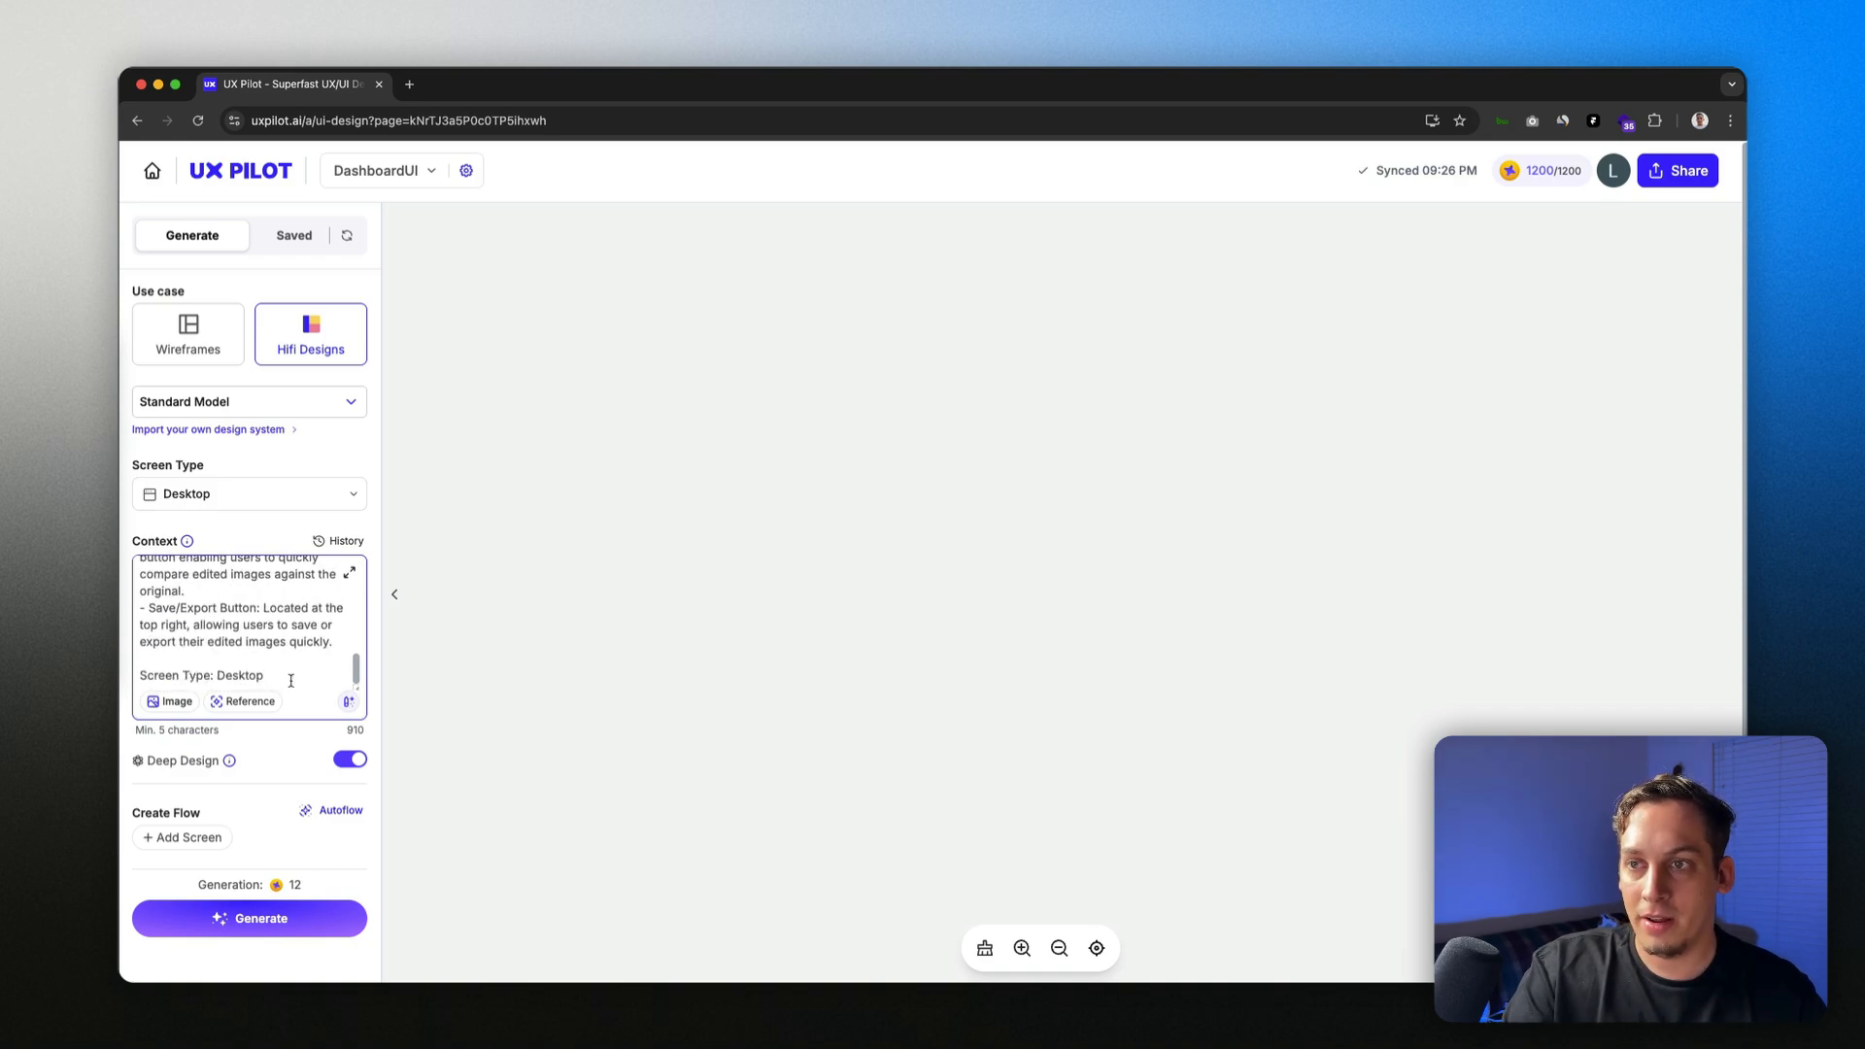
scroll(271, 663, "up", 6)
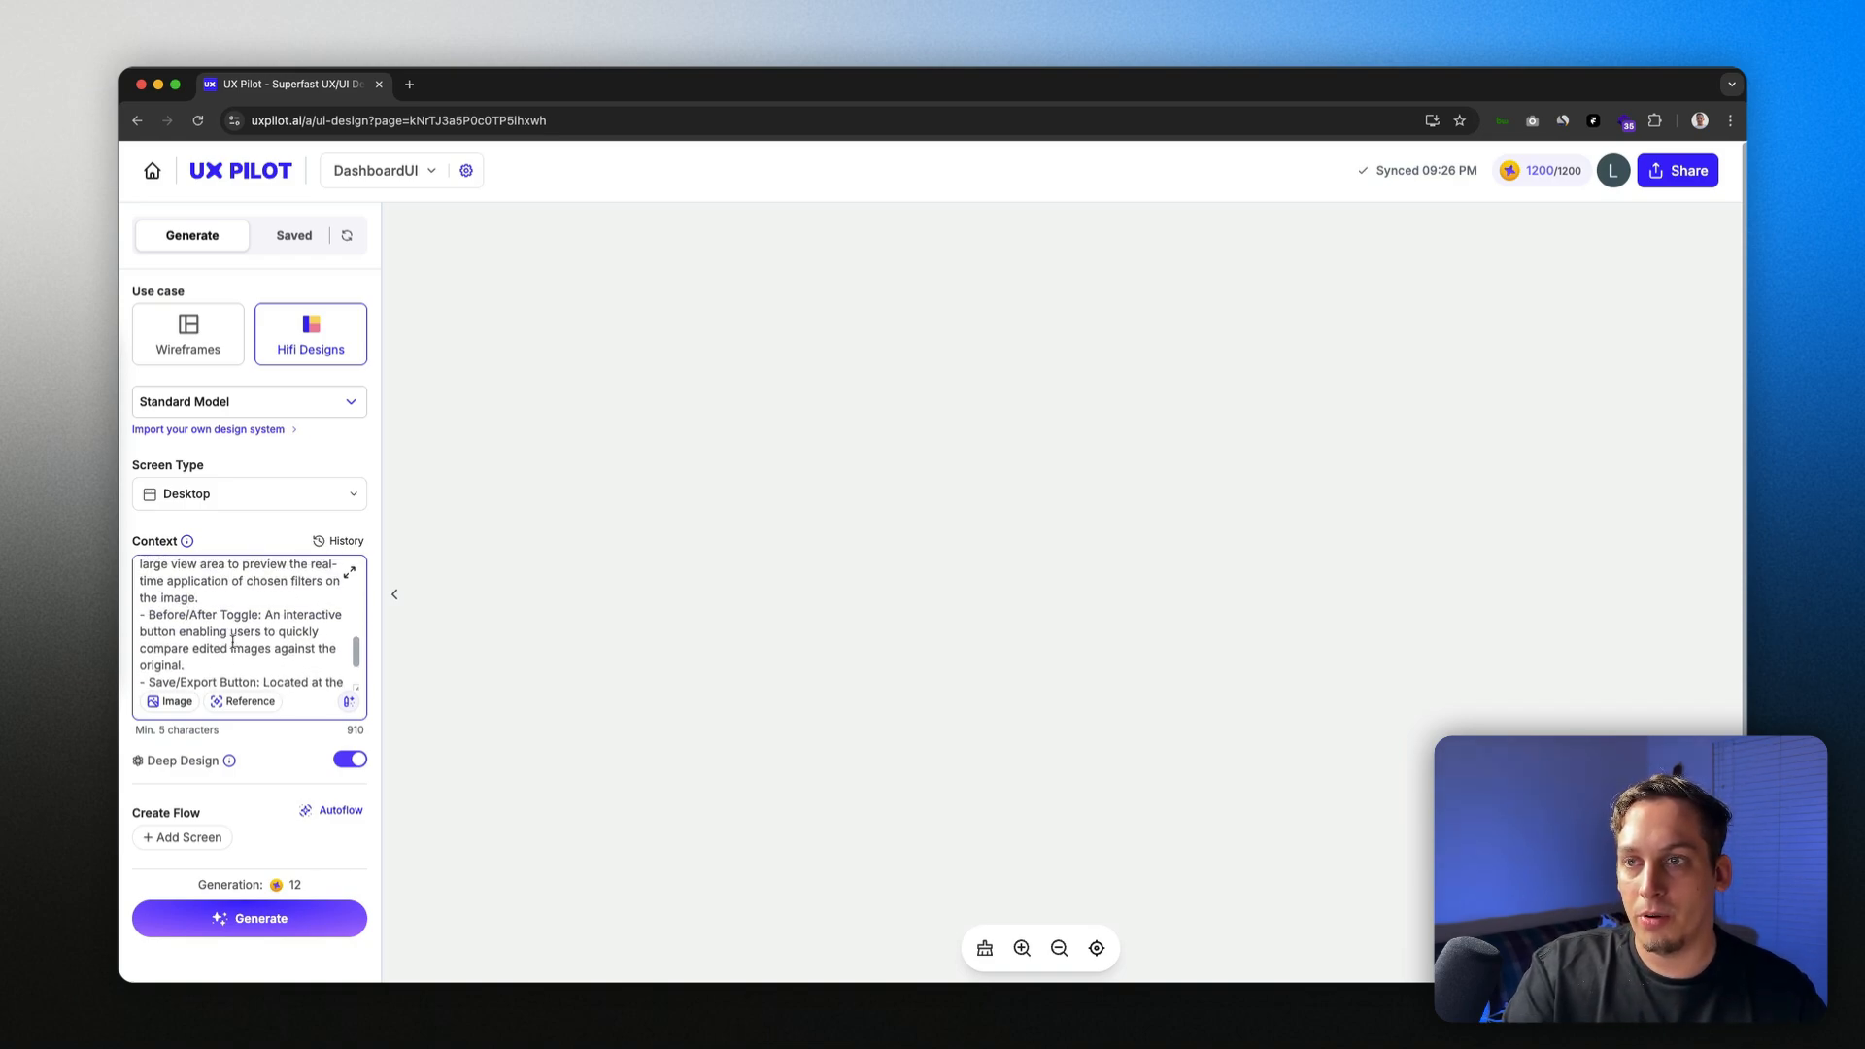
scroll(232, 642, "up", 3)
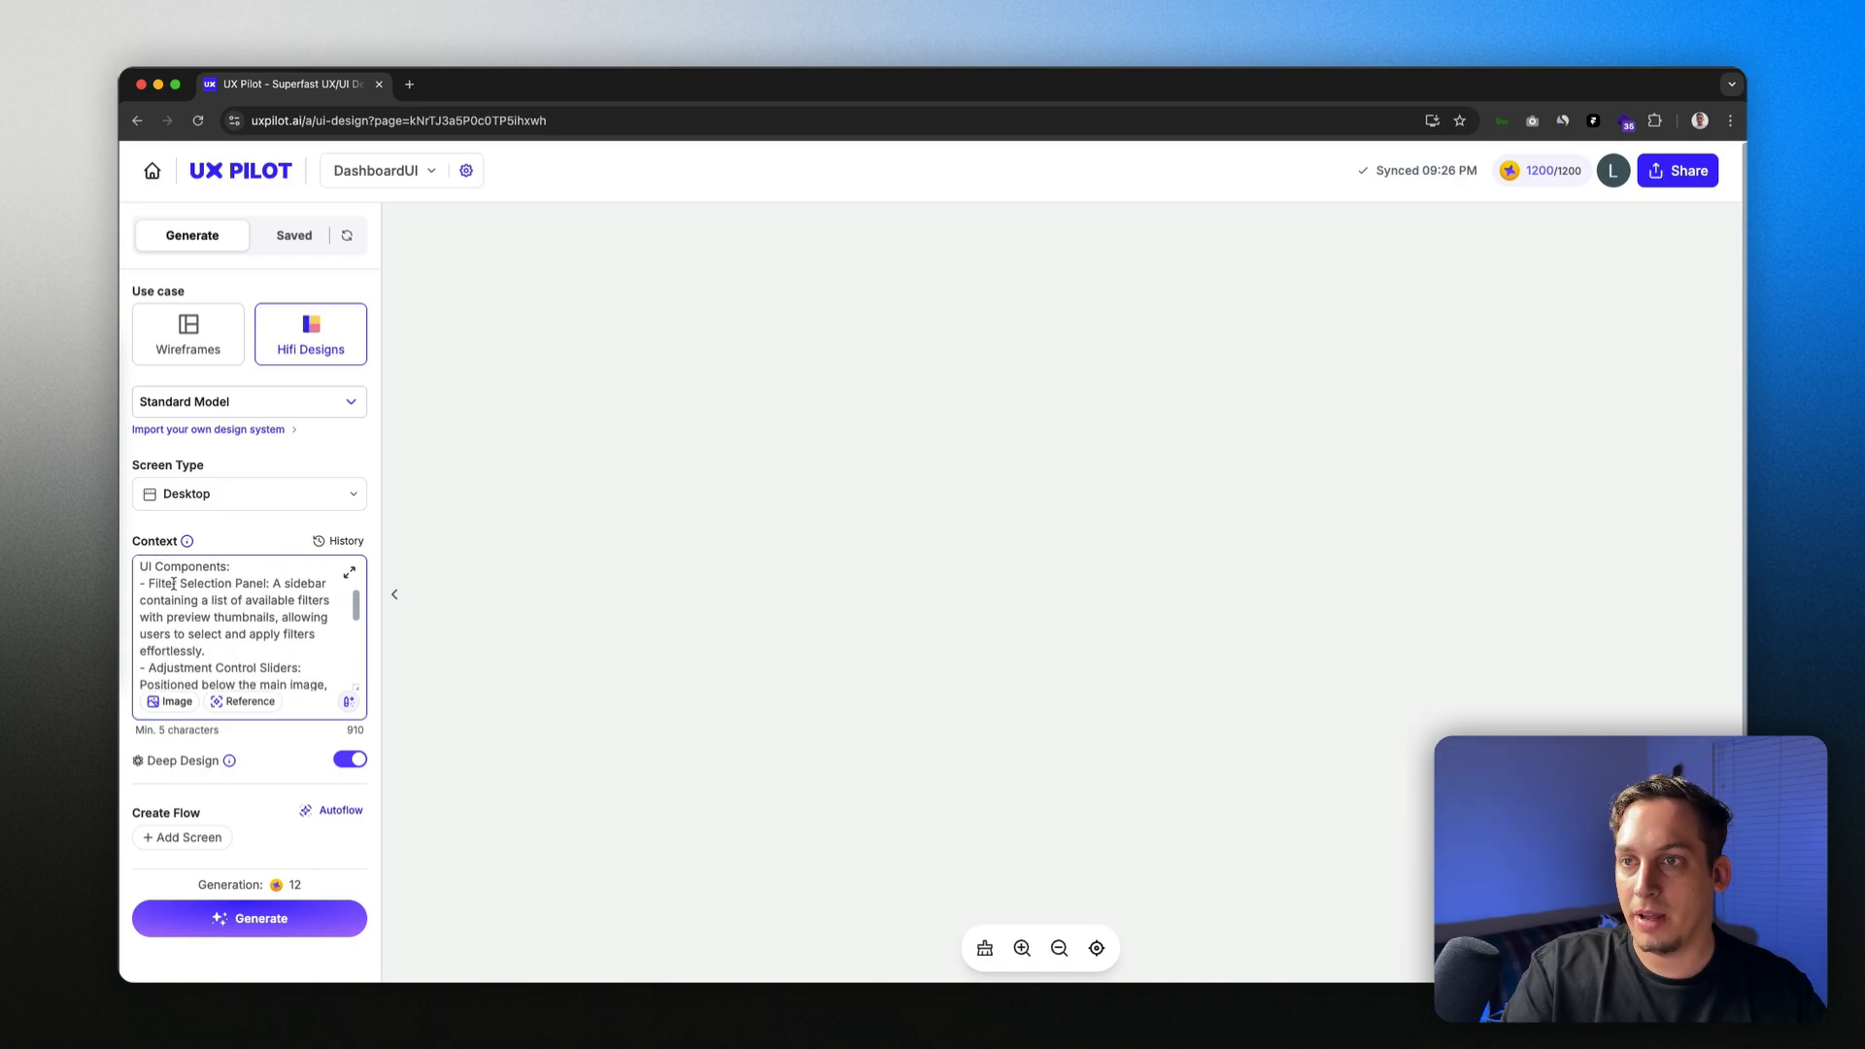
left_click_drag(151, 583, 265, 585)
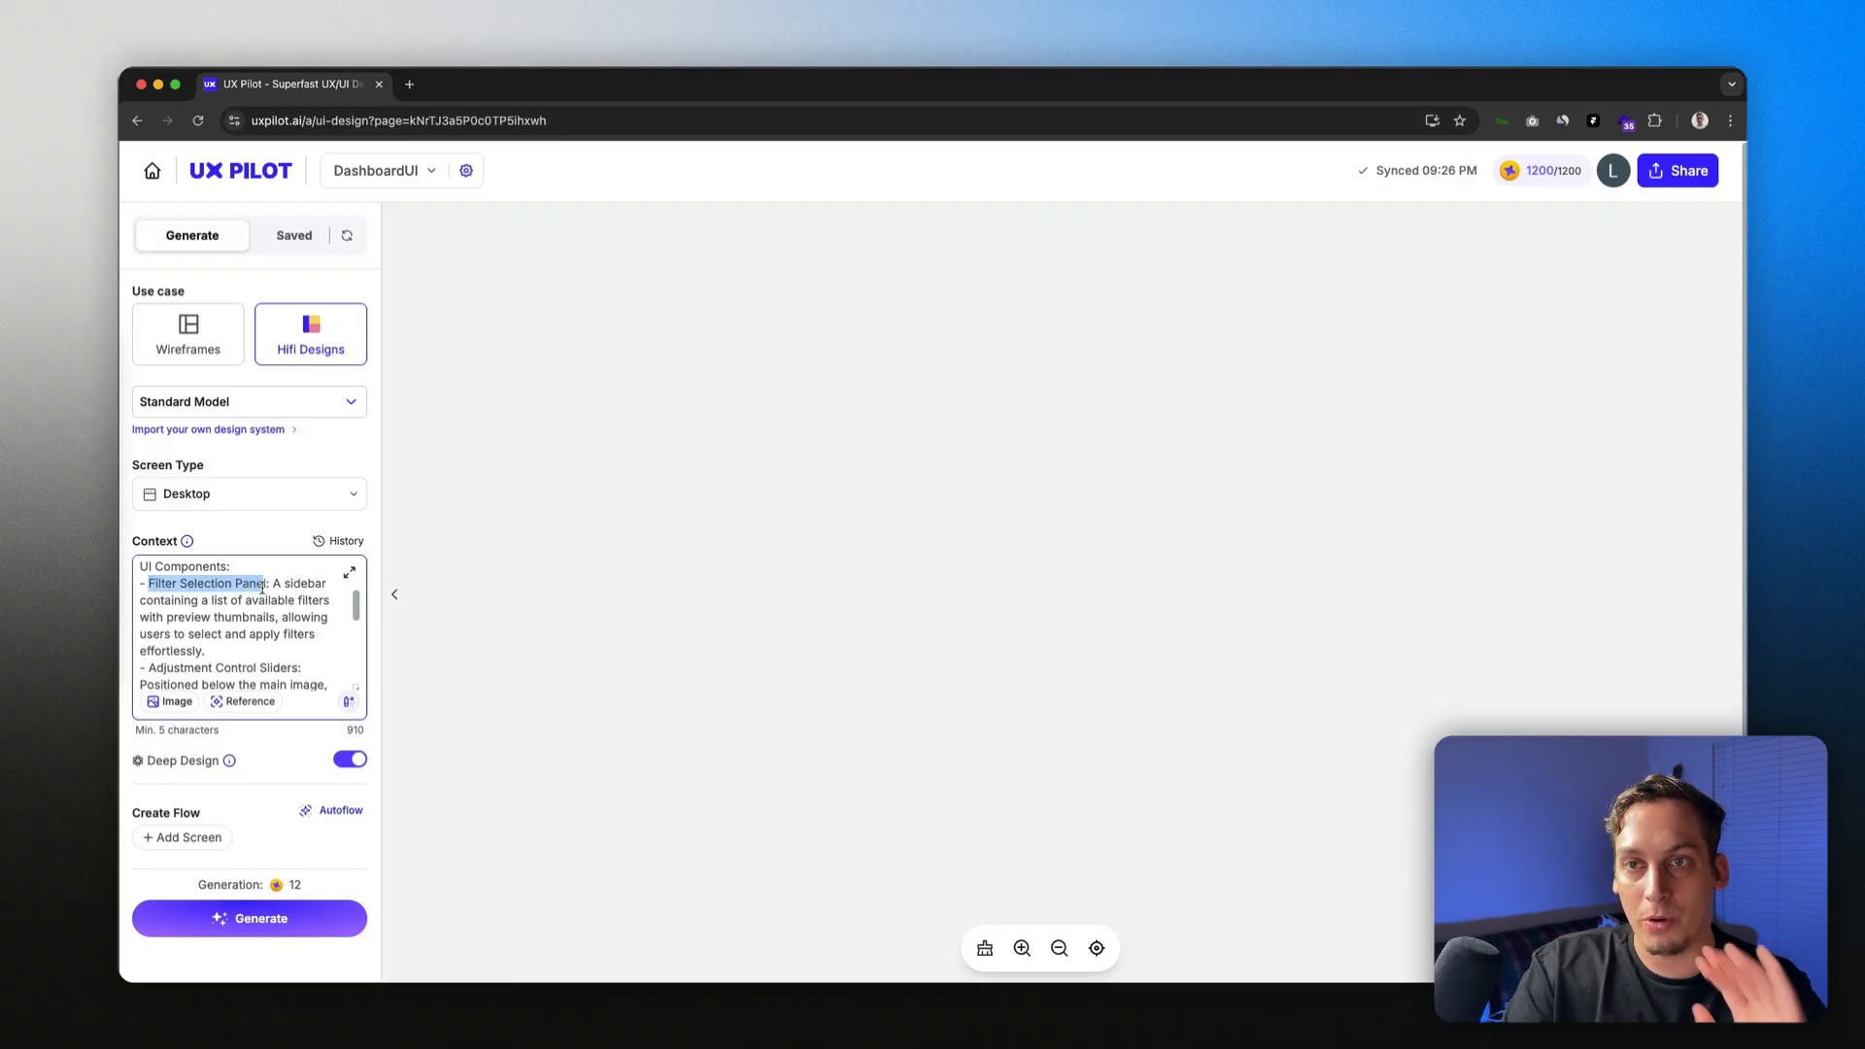
Step: Replace the Context text with 'Design a' followed by the restaurant Product Overview copied from Page Settings
key("super+a")
key("BackSpace")
type("D")
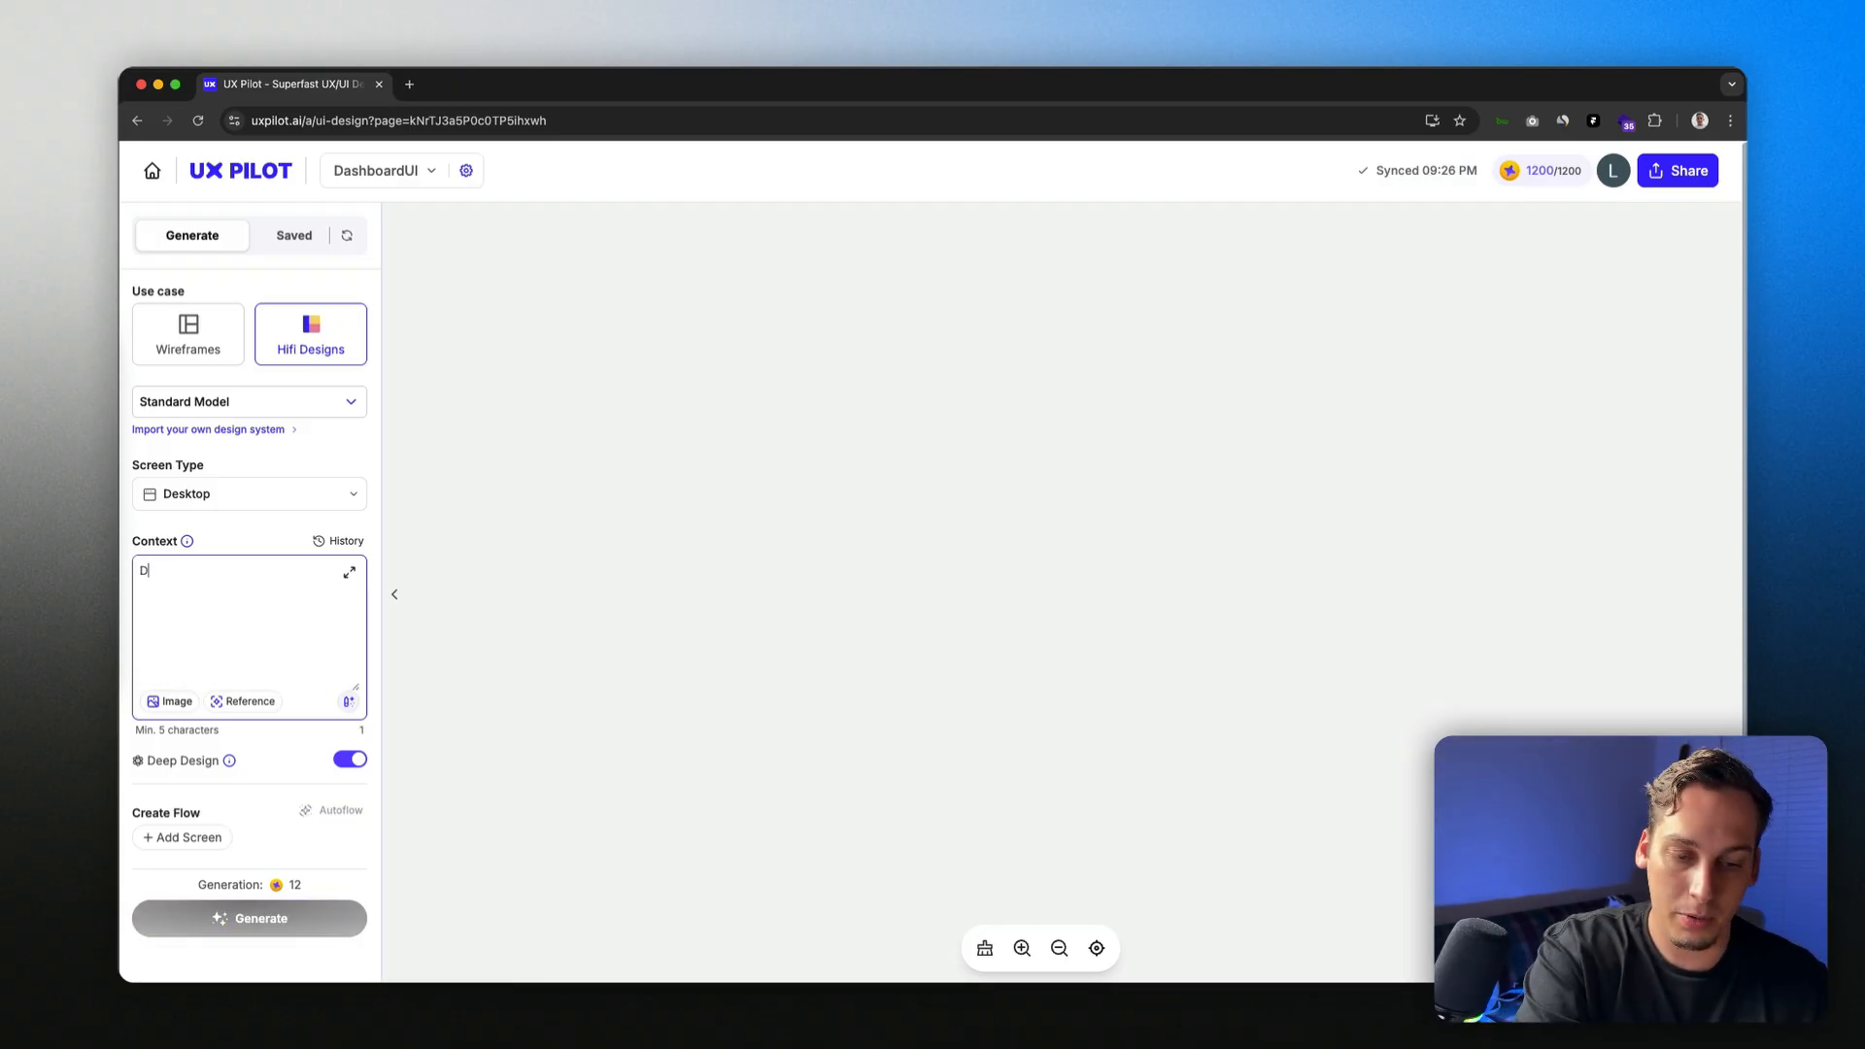
type("esign a dashboard that")
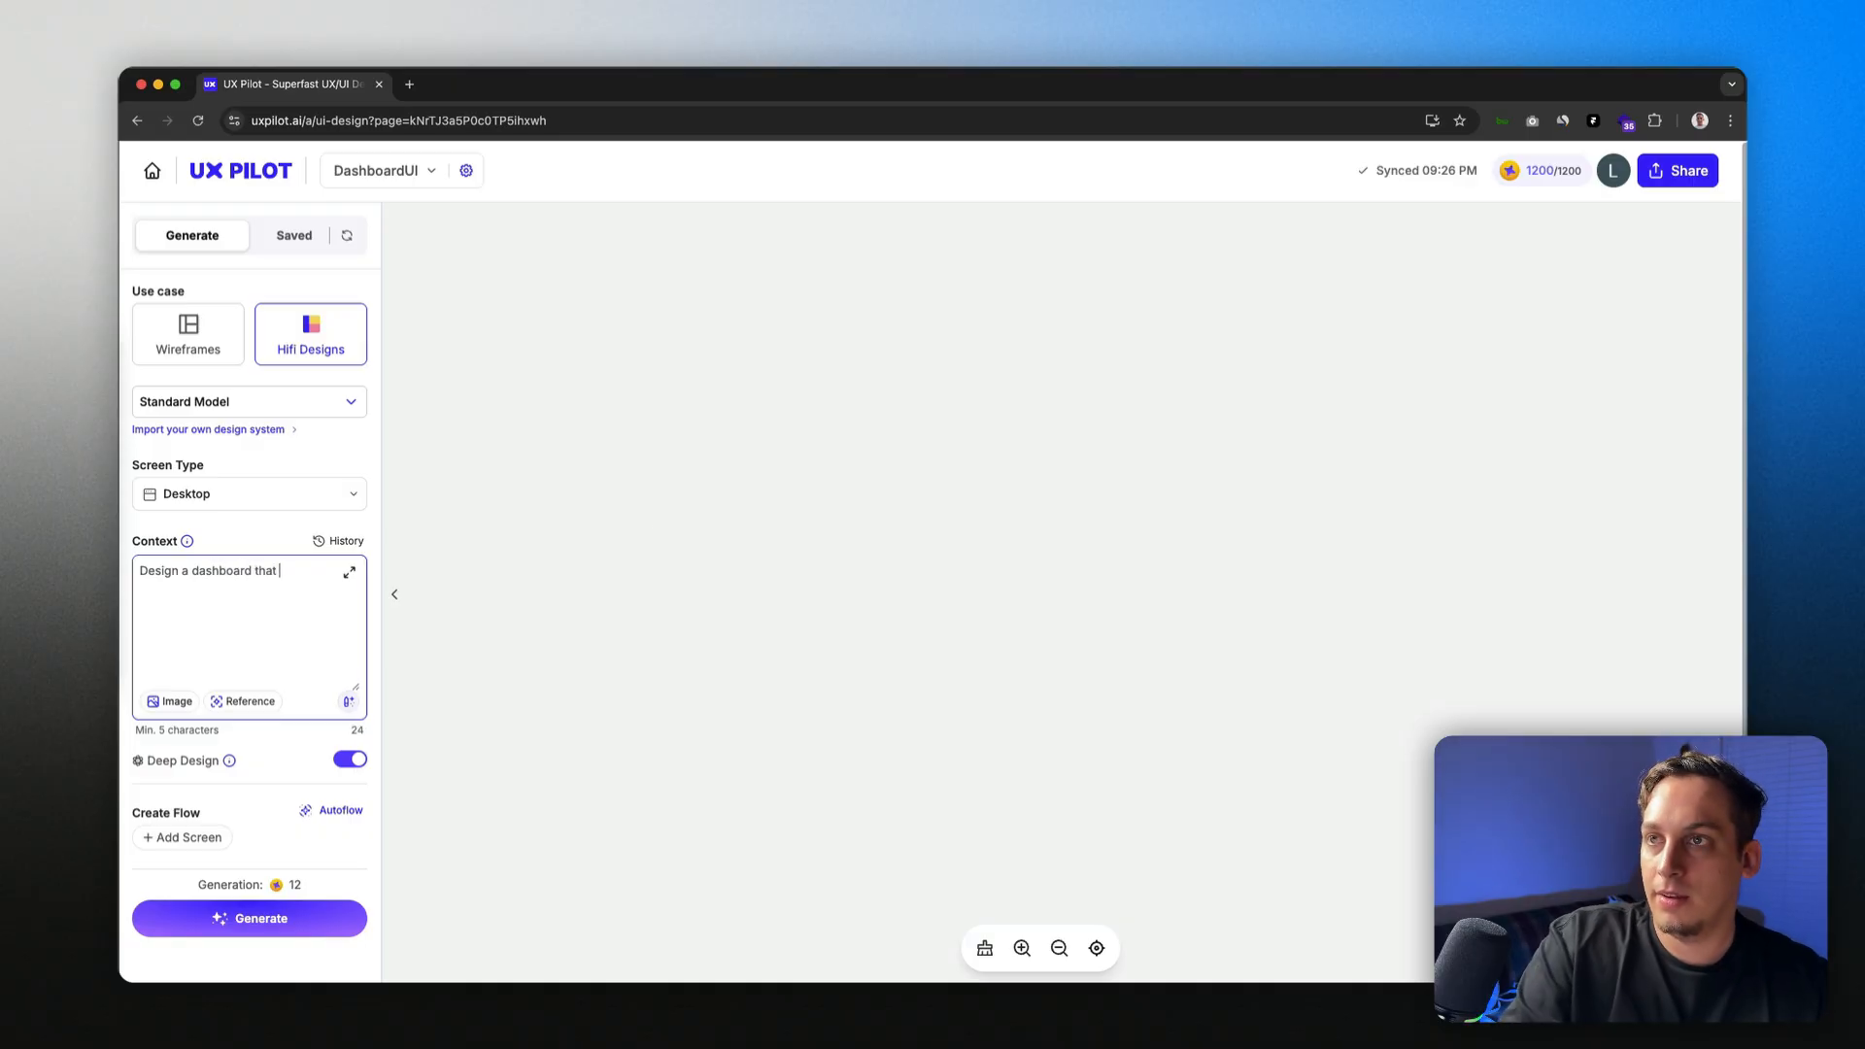
left_click(466, 170)
scroll(836, 563, "down", 2)
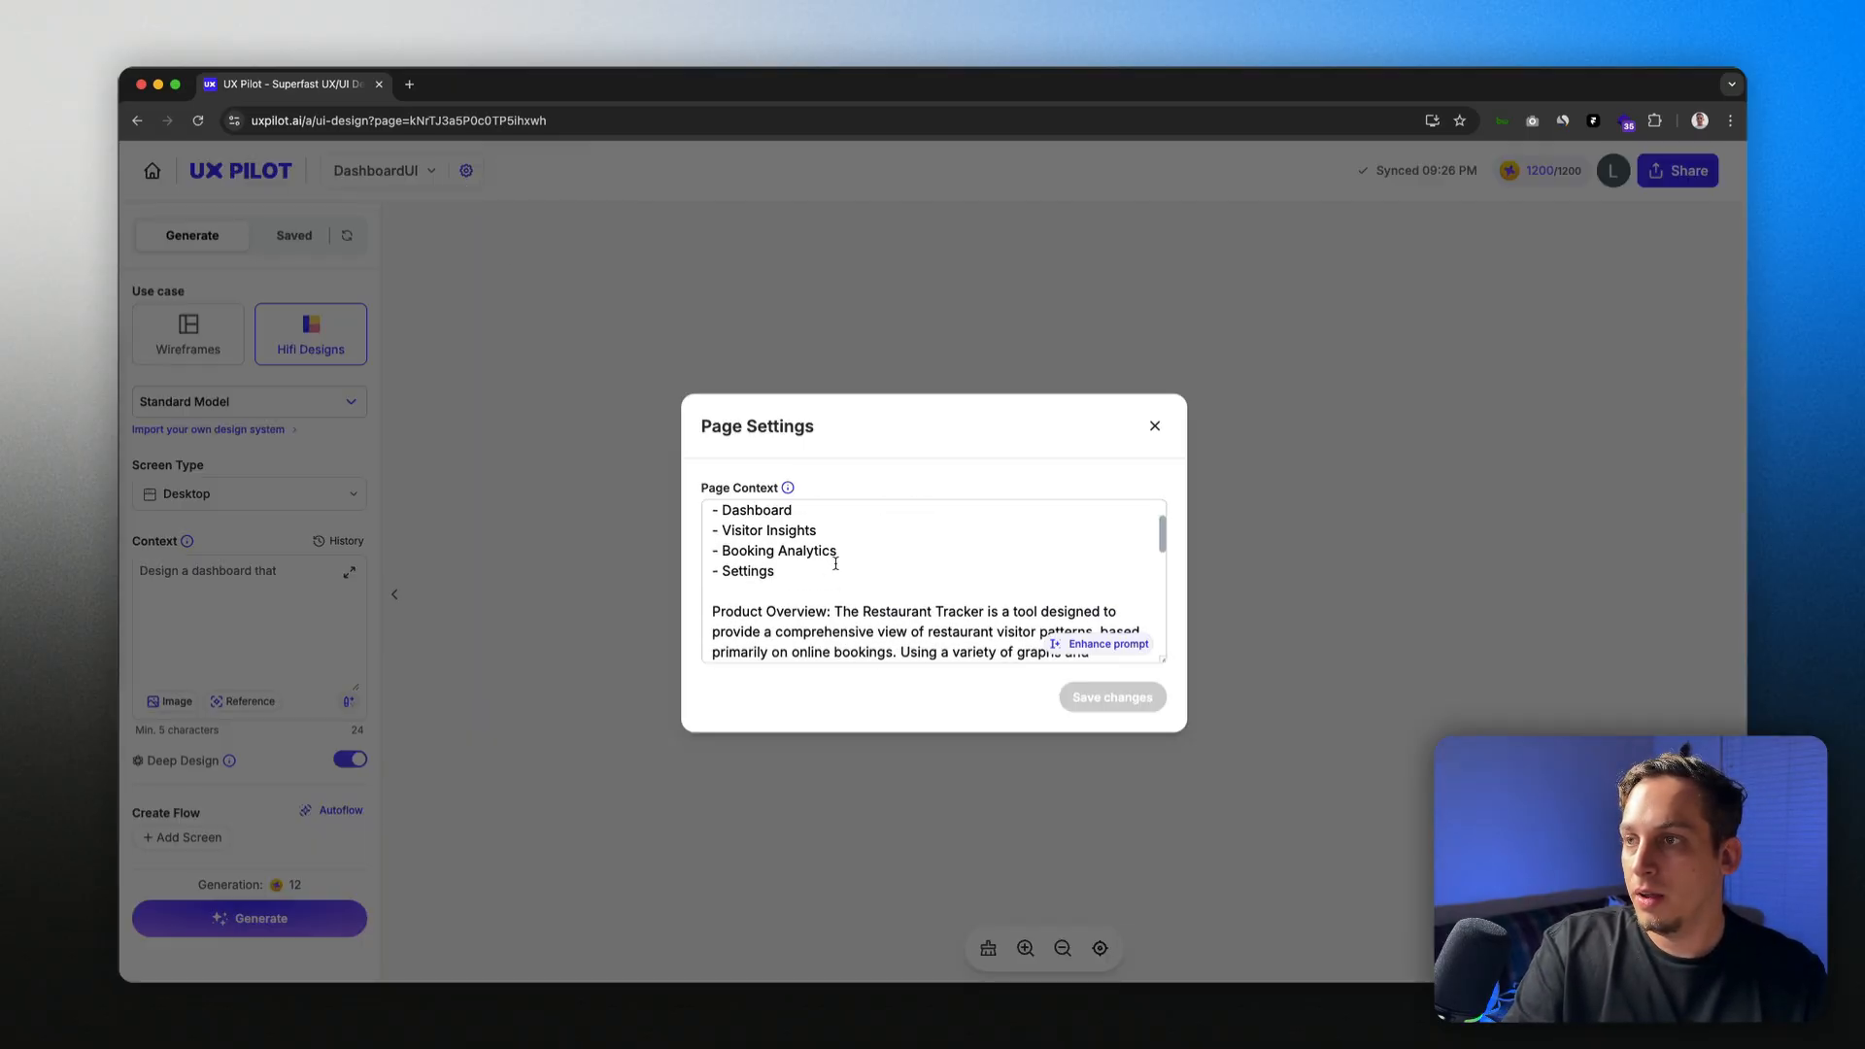
triple_click(983, 608)
left_click(1156, 421)
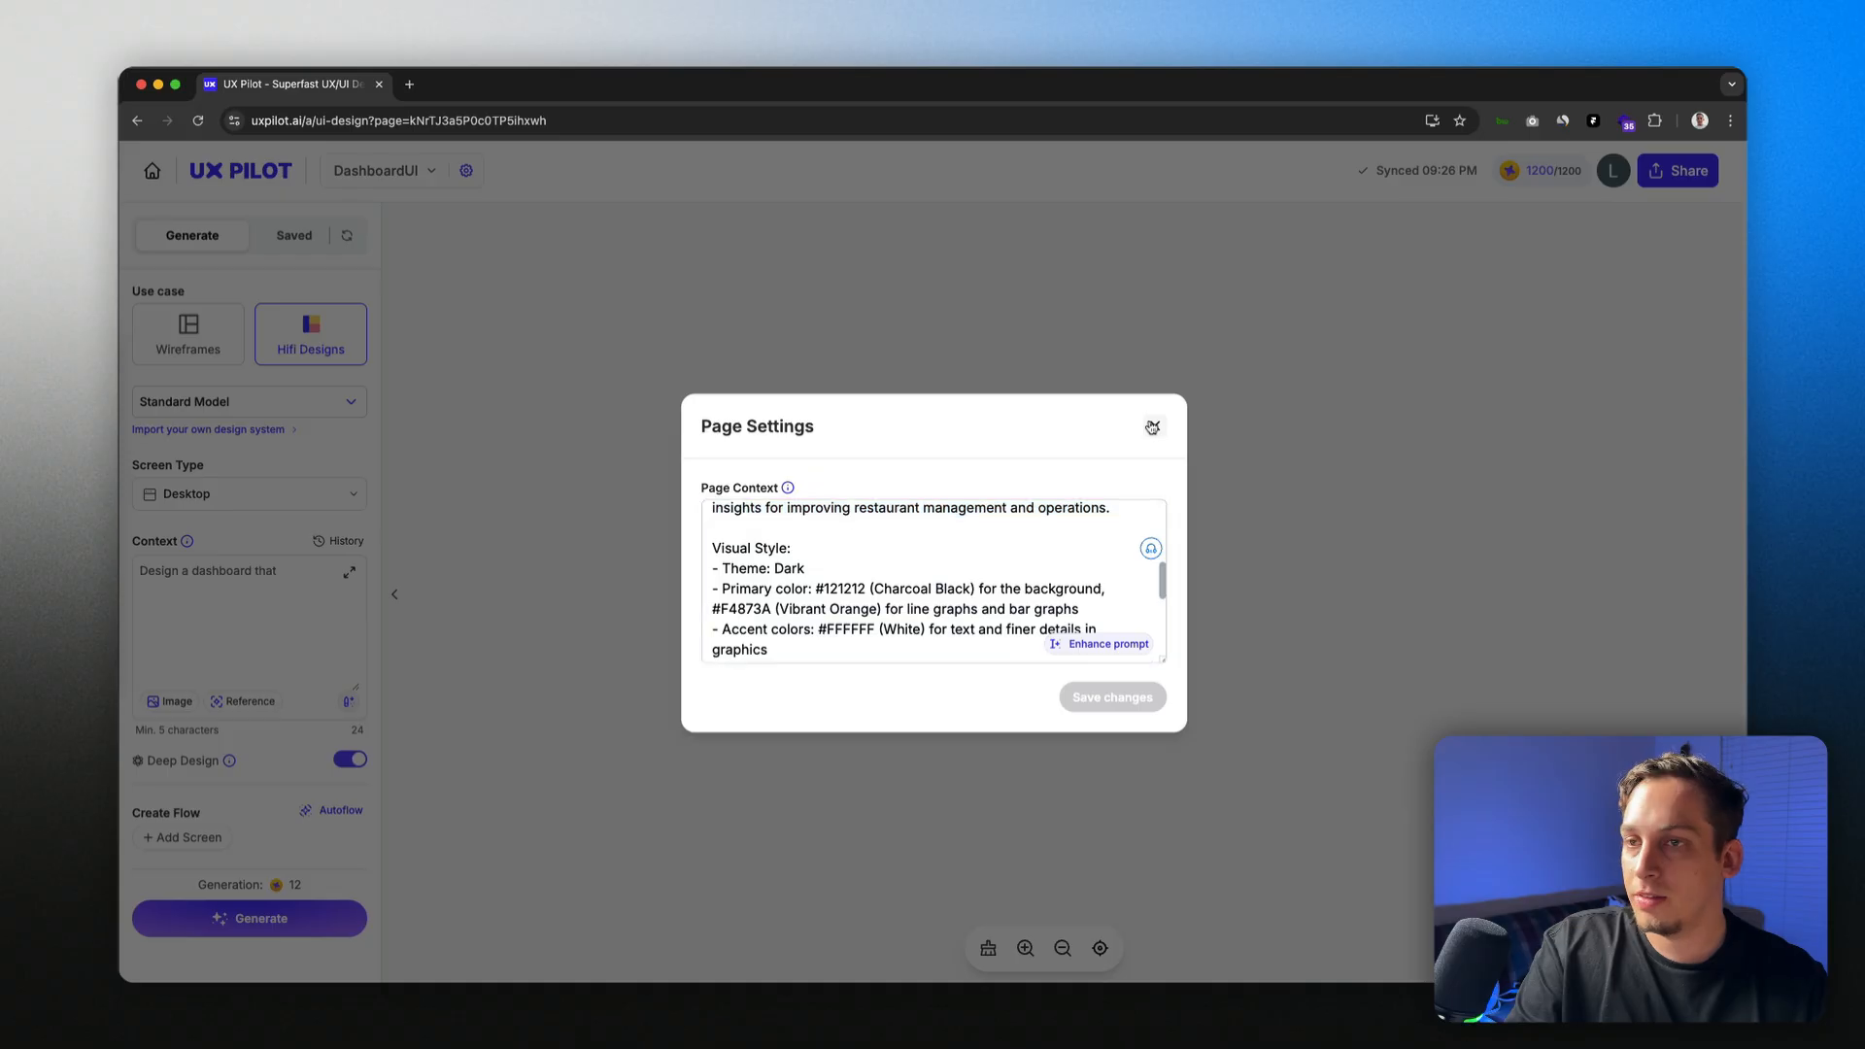
left_click(277, 588)
key("cmd+v")
scroll(297, 579, "up", 3)
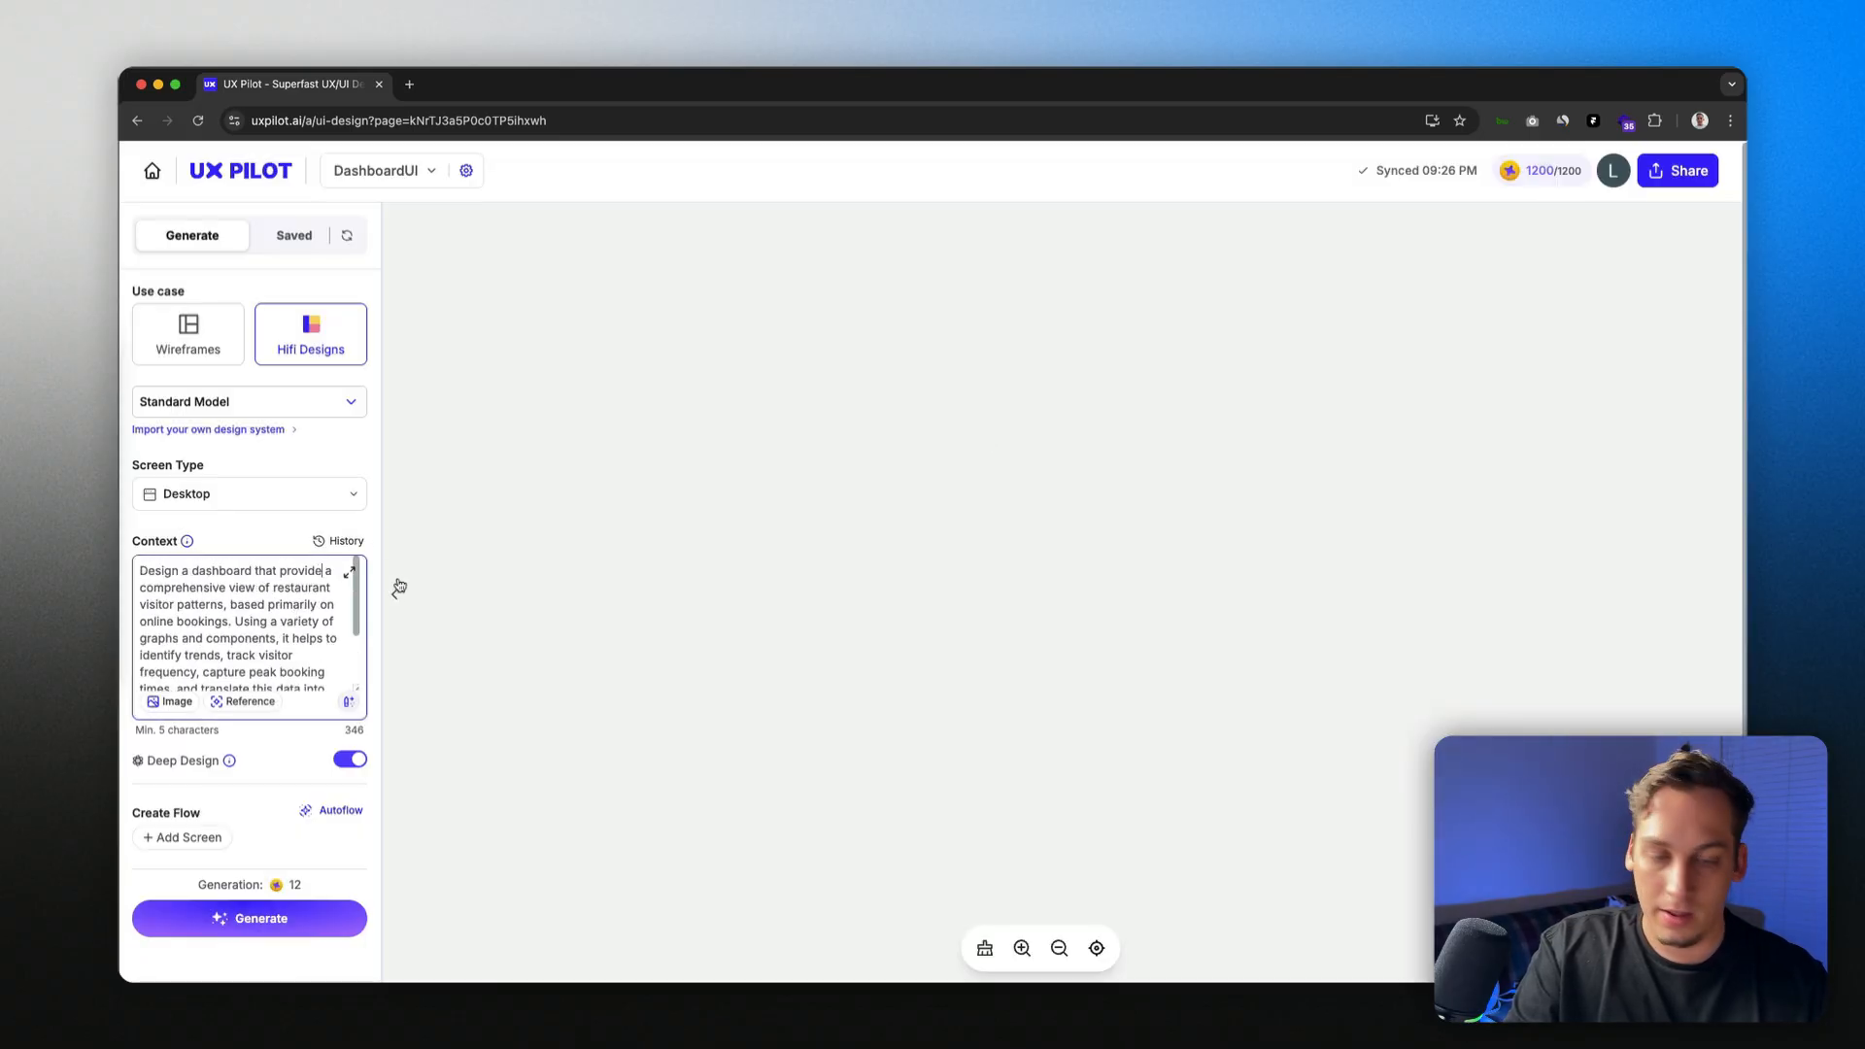
Step: Fix 'provides' and enhance the dashboard prompt into a 967-character brief ending with Screen_Type: Desktop
type("s")
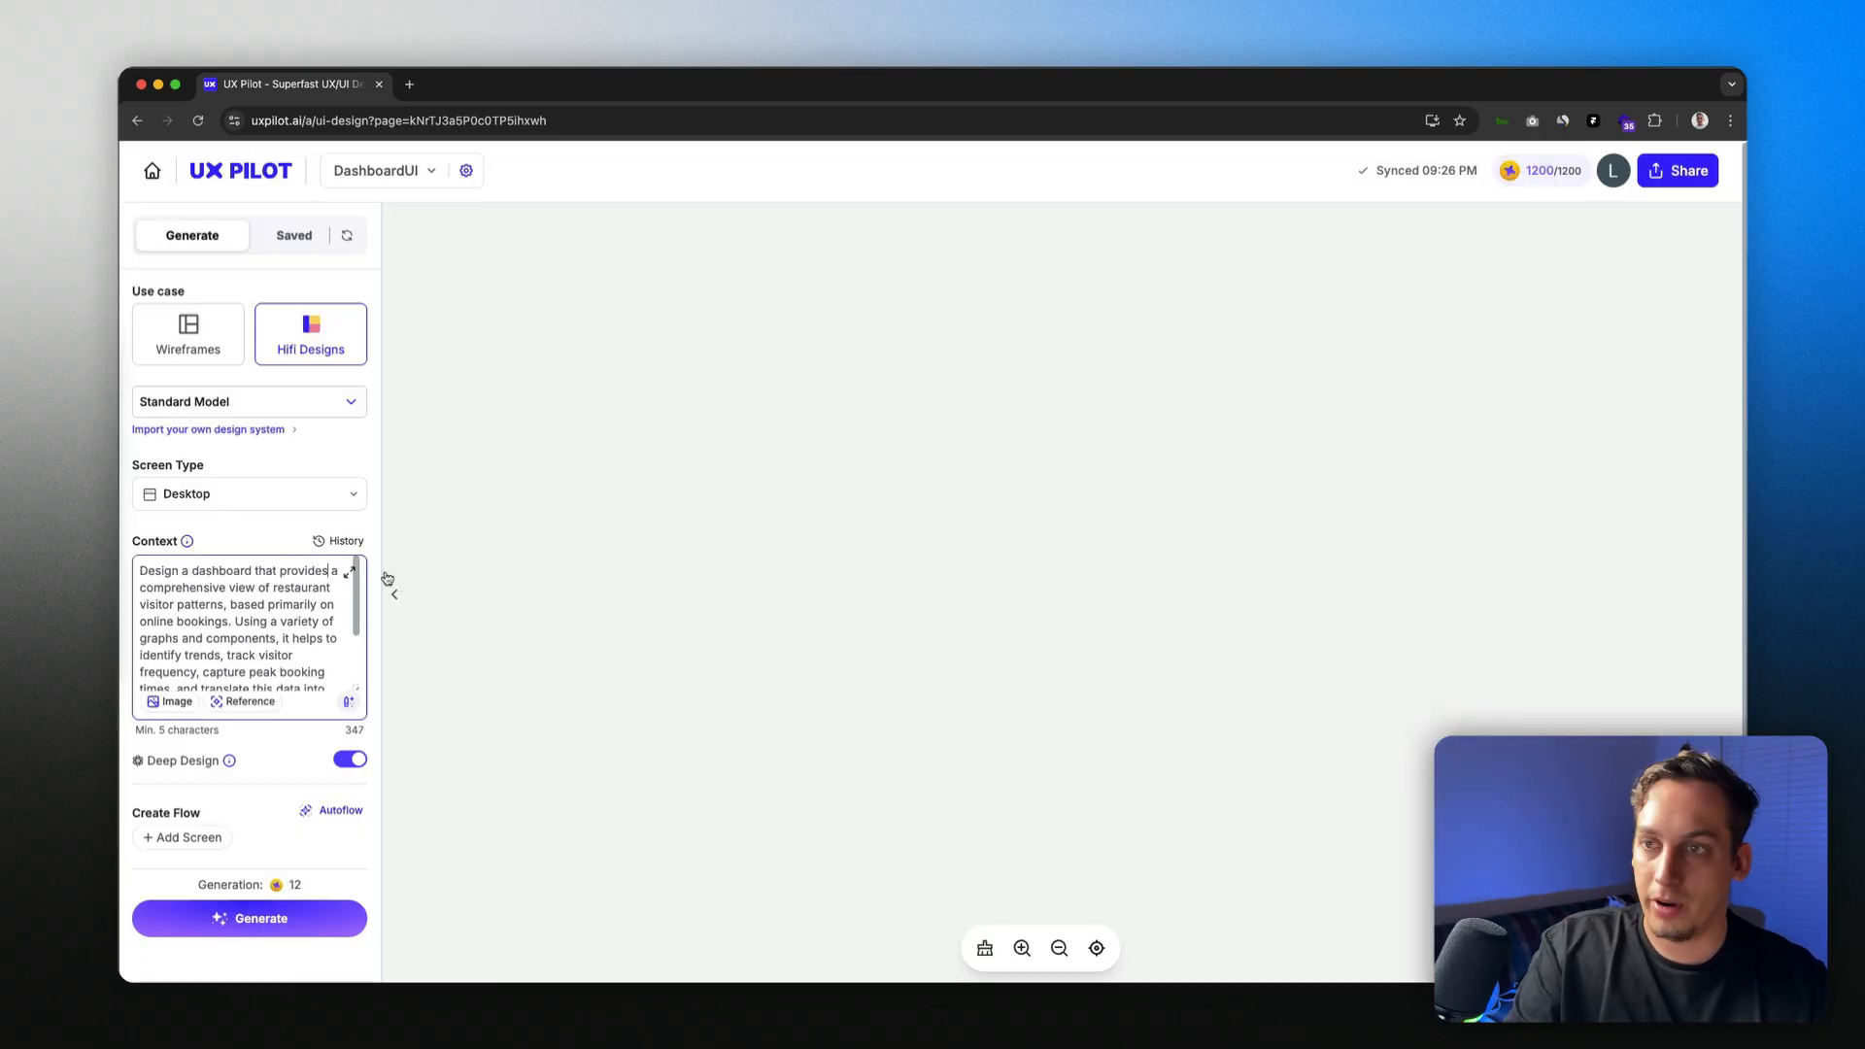
left_click(347, 702)
left_click(413, 734)
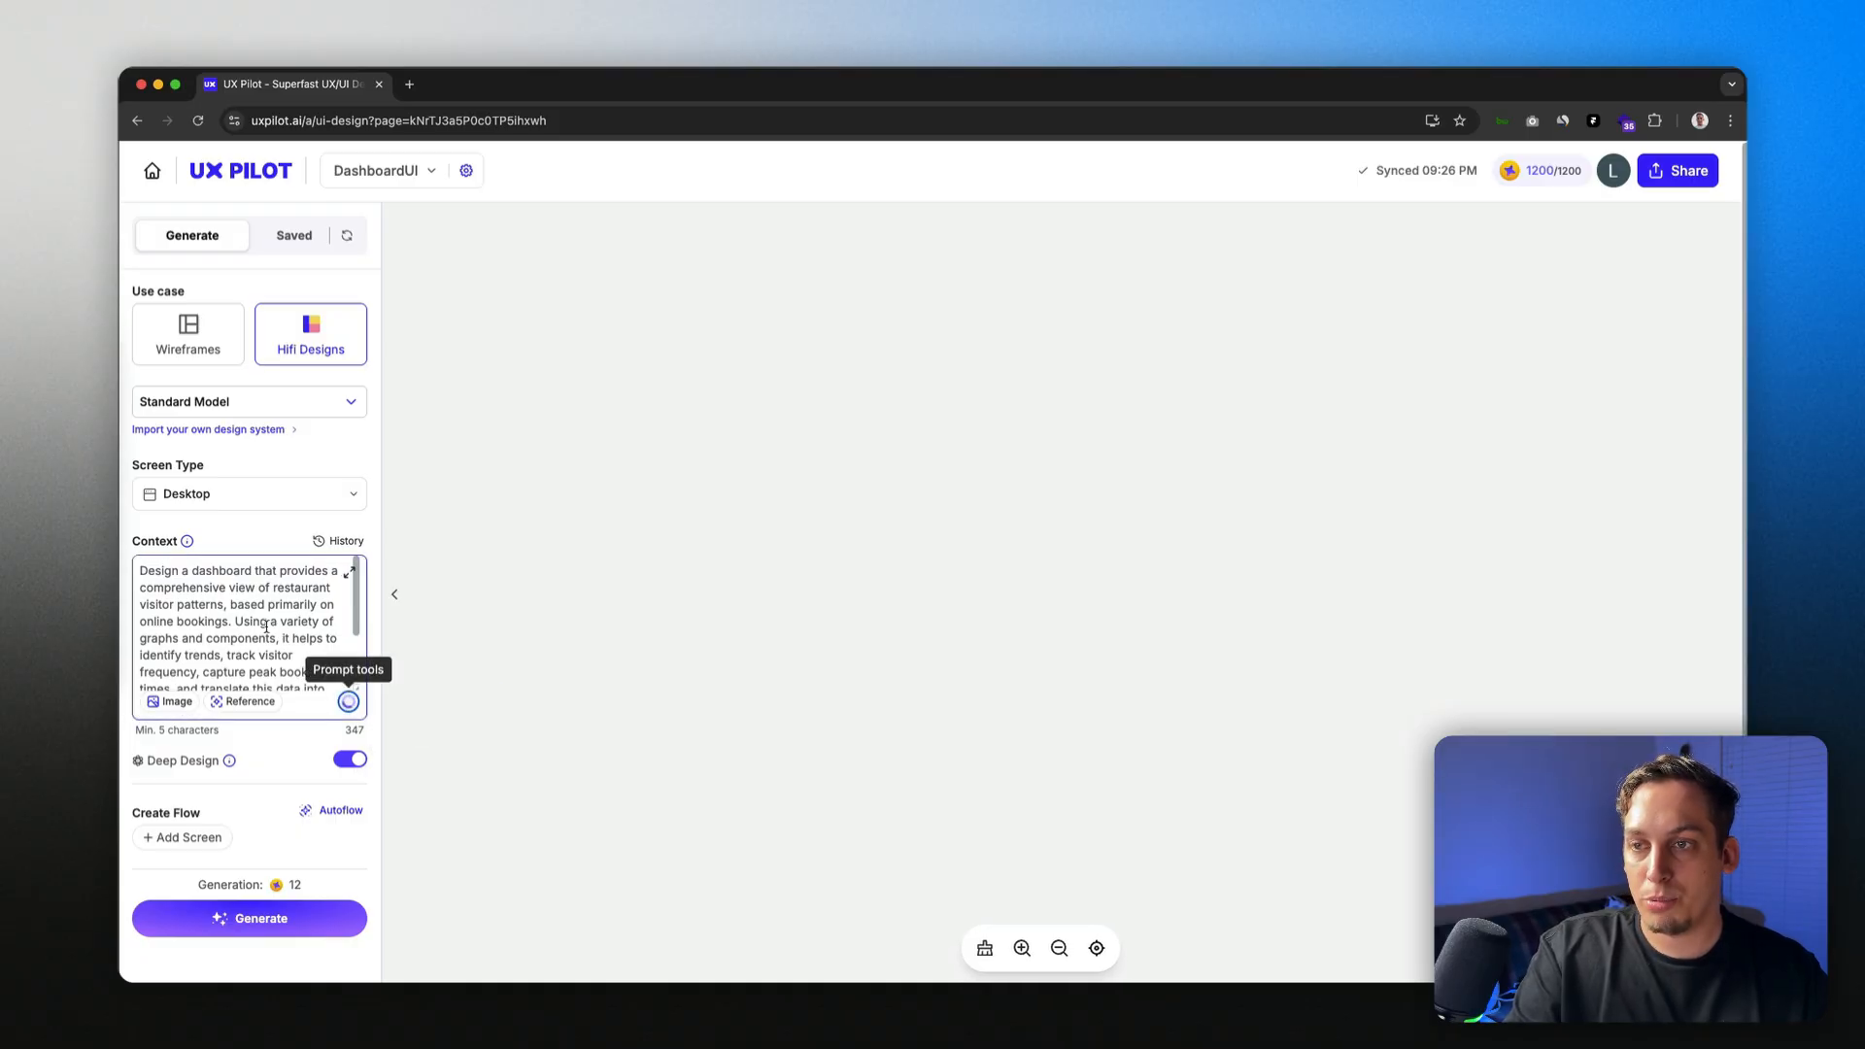
scroll(232, 581, "down", 8)
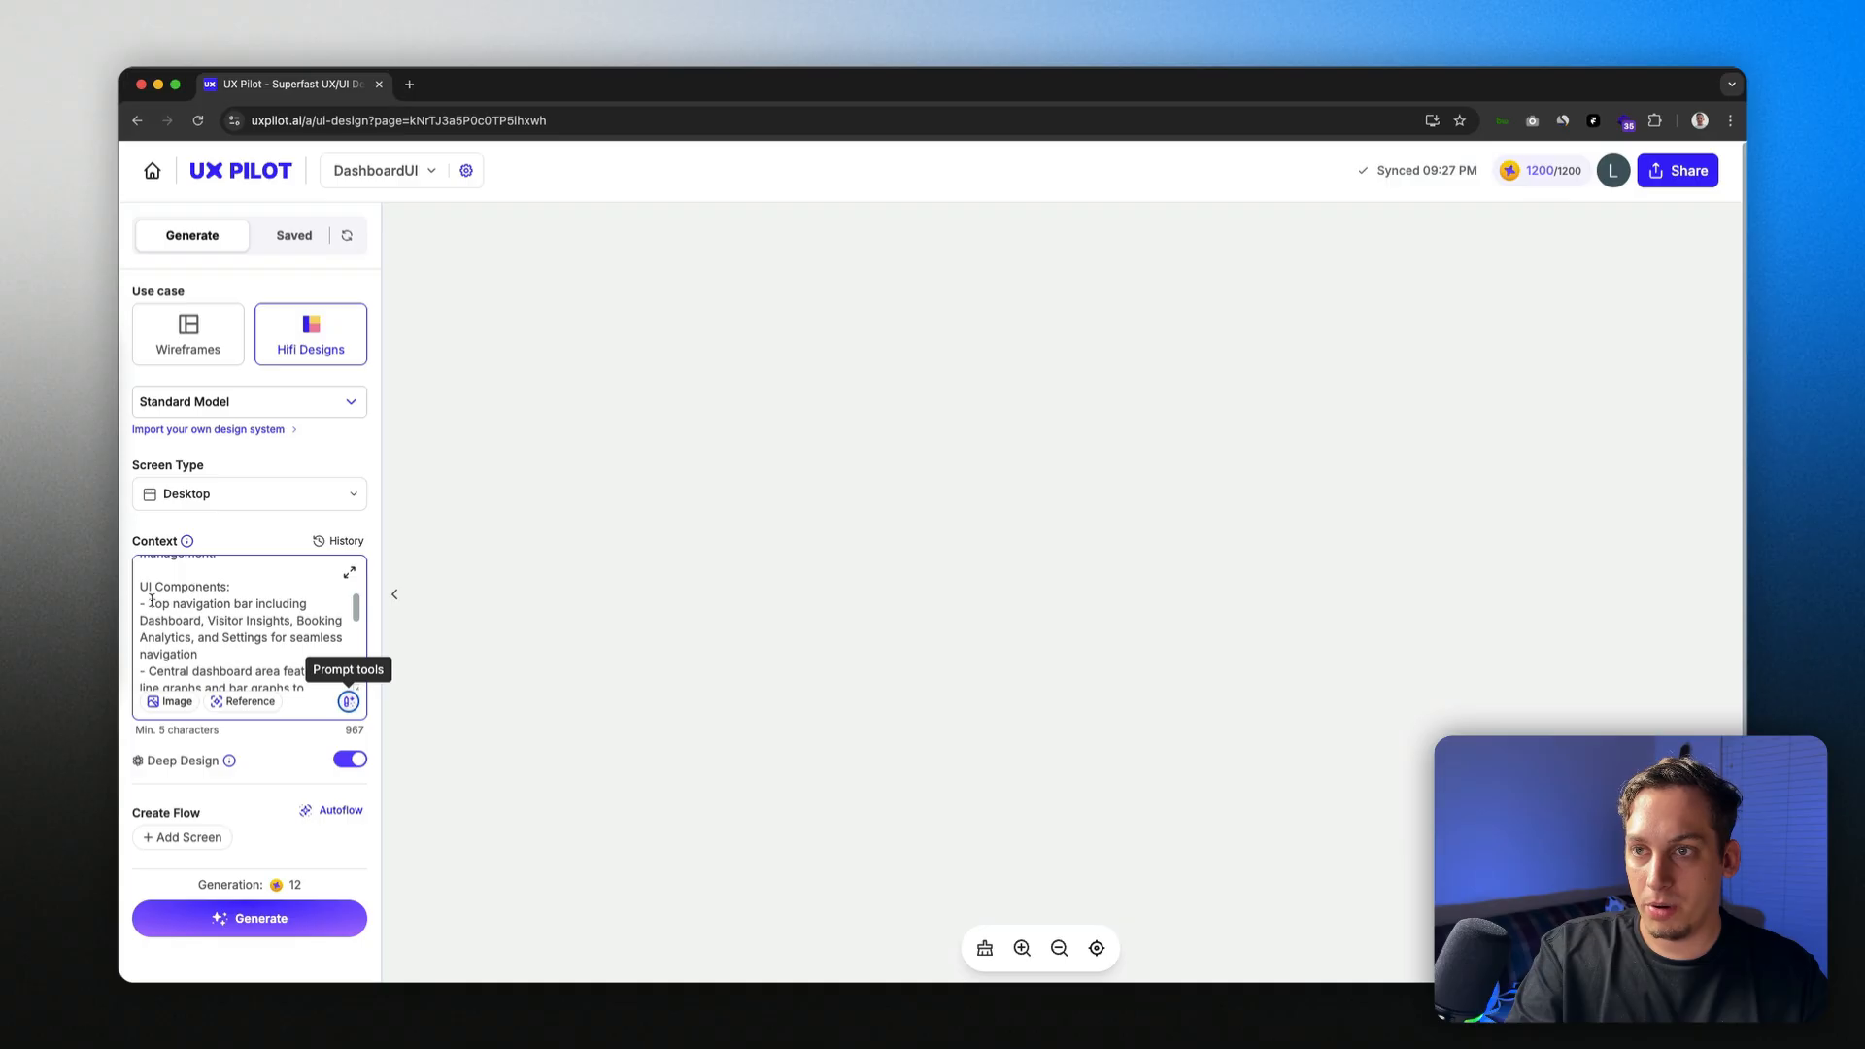
left_click_drag(148, 603, 290, 603)
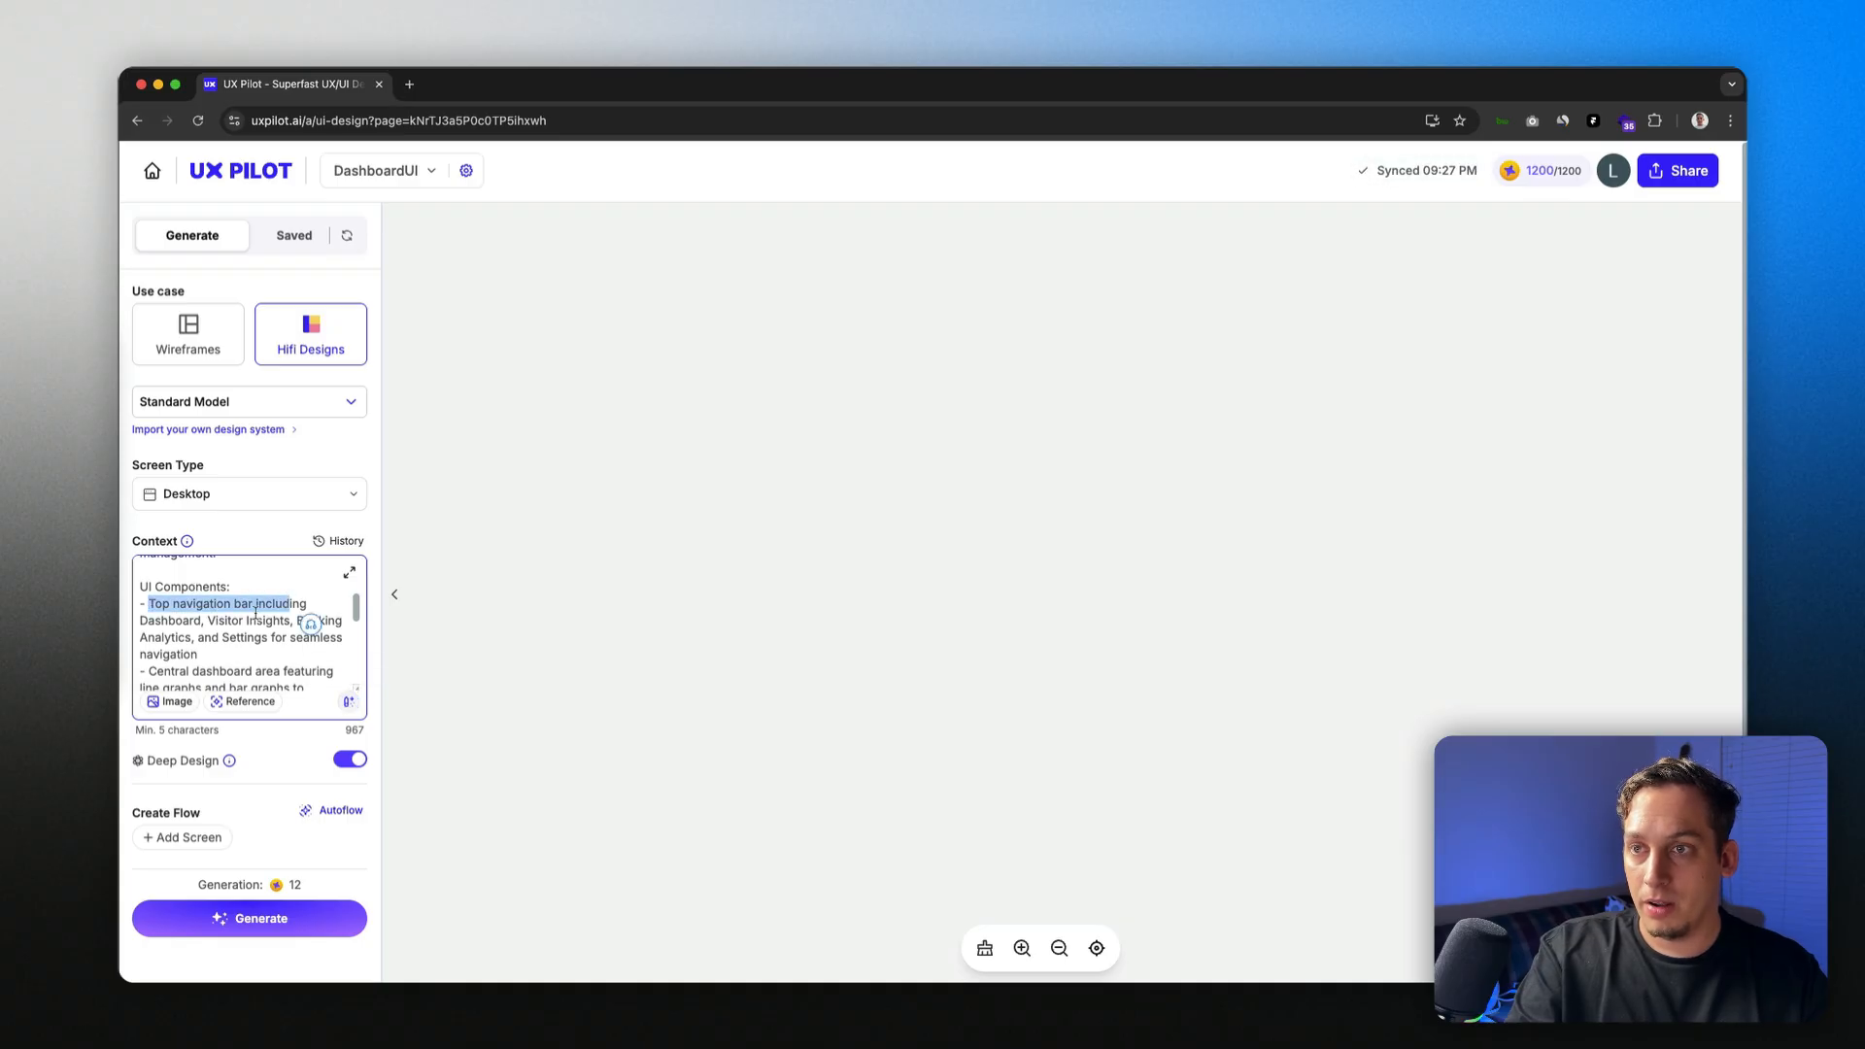
scroll(248, 614, "down", 2)
left_click_drag(155, 602, 267, 602)
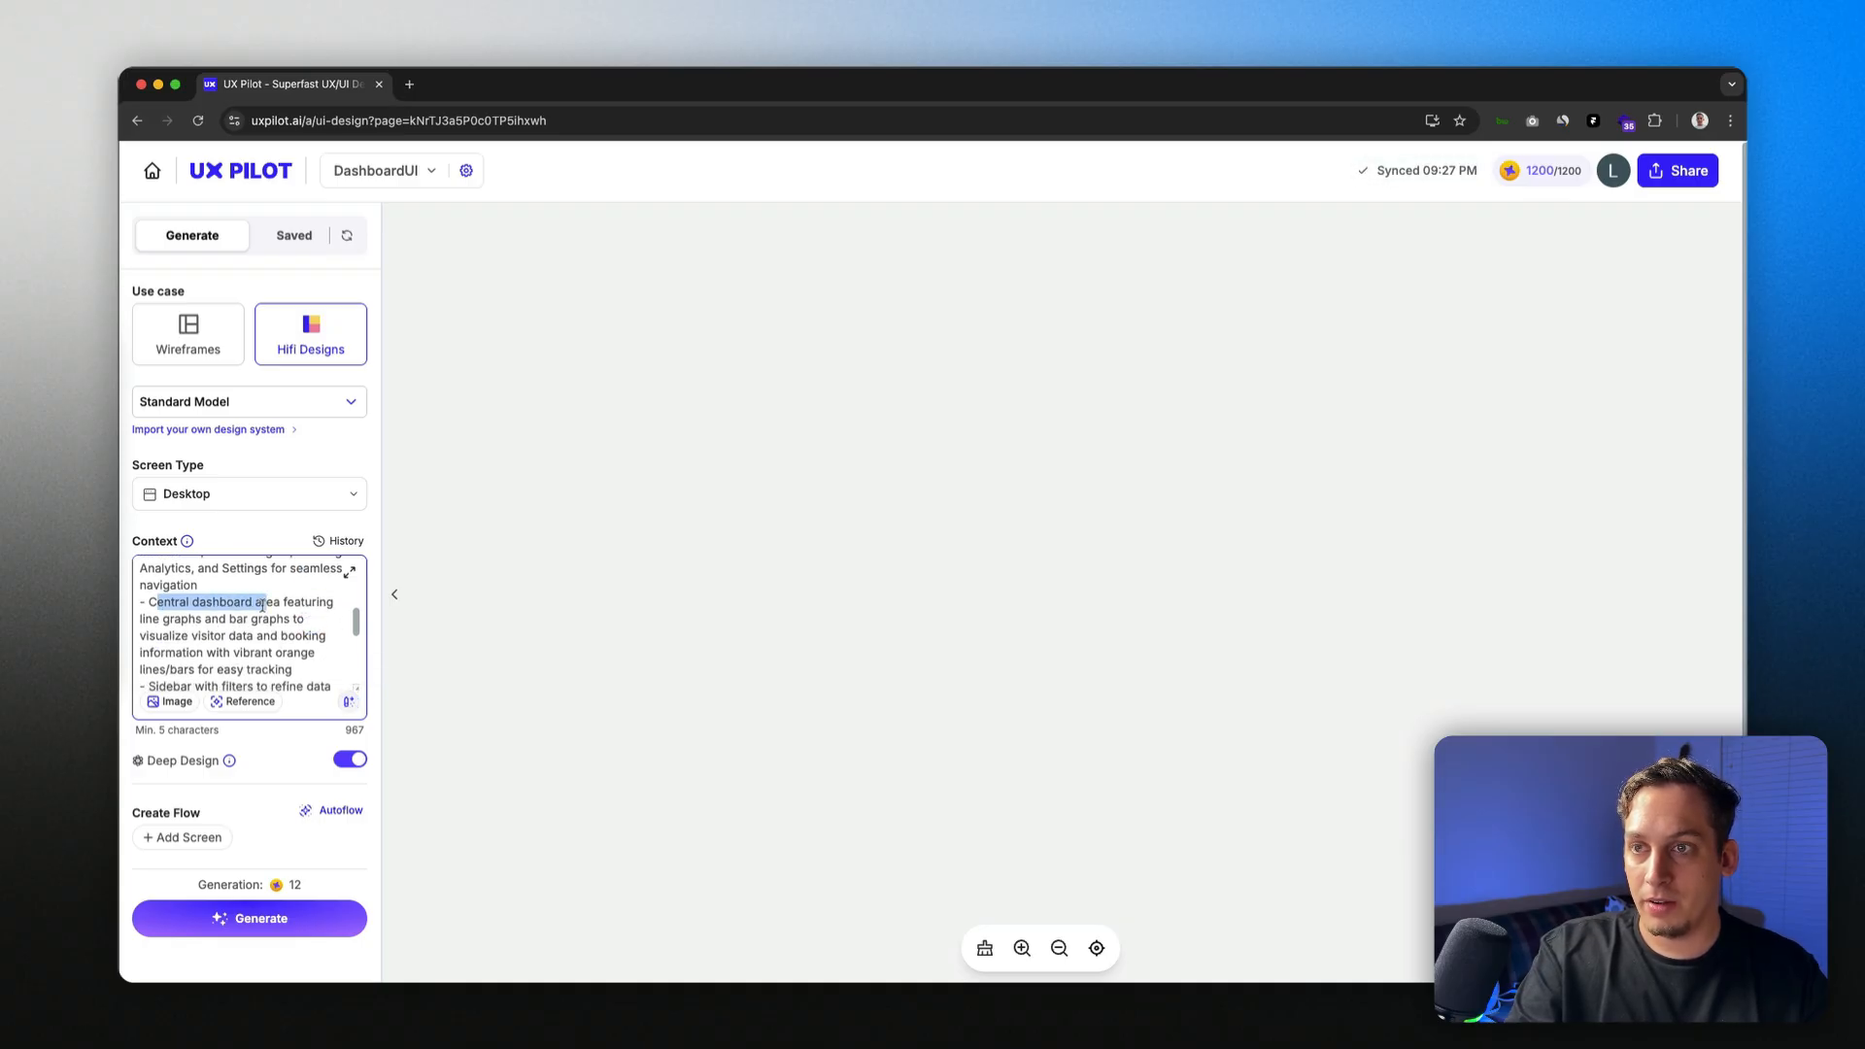
scroll(263, 614, "down", 2)
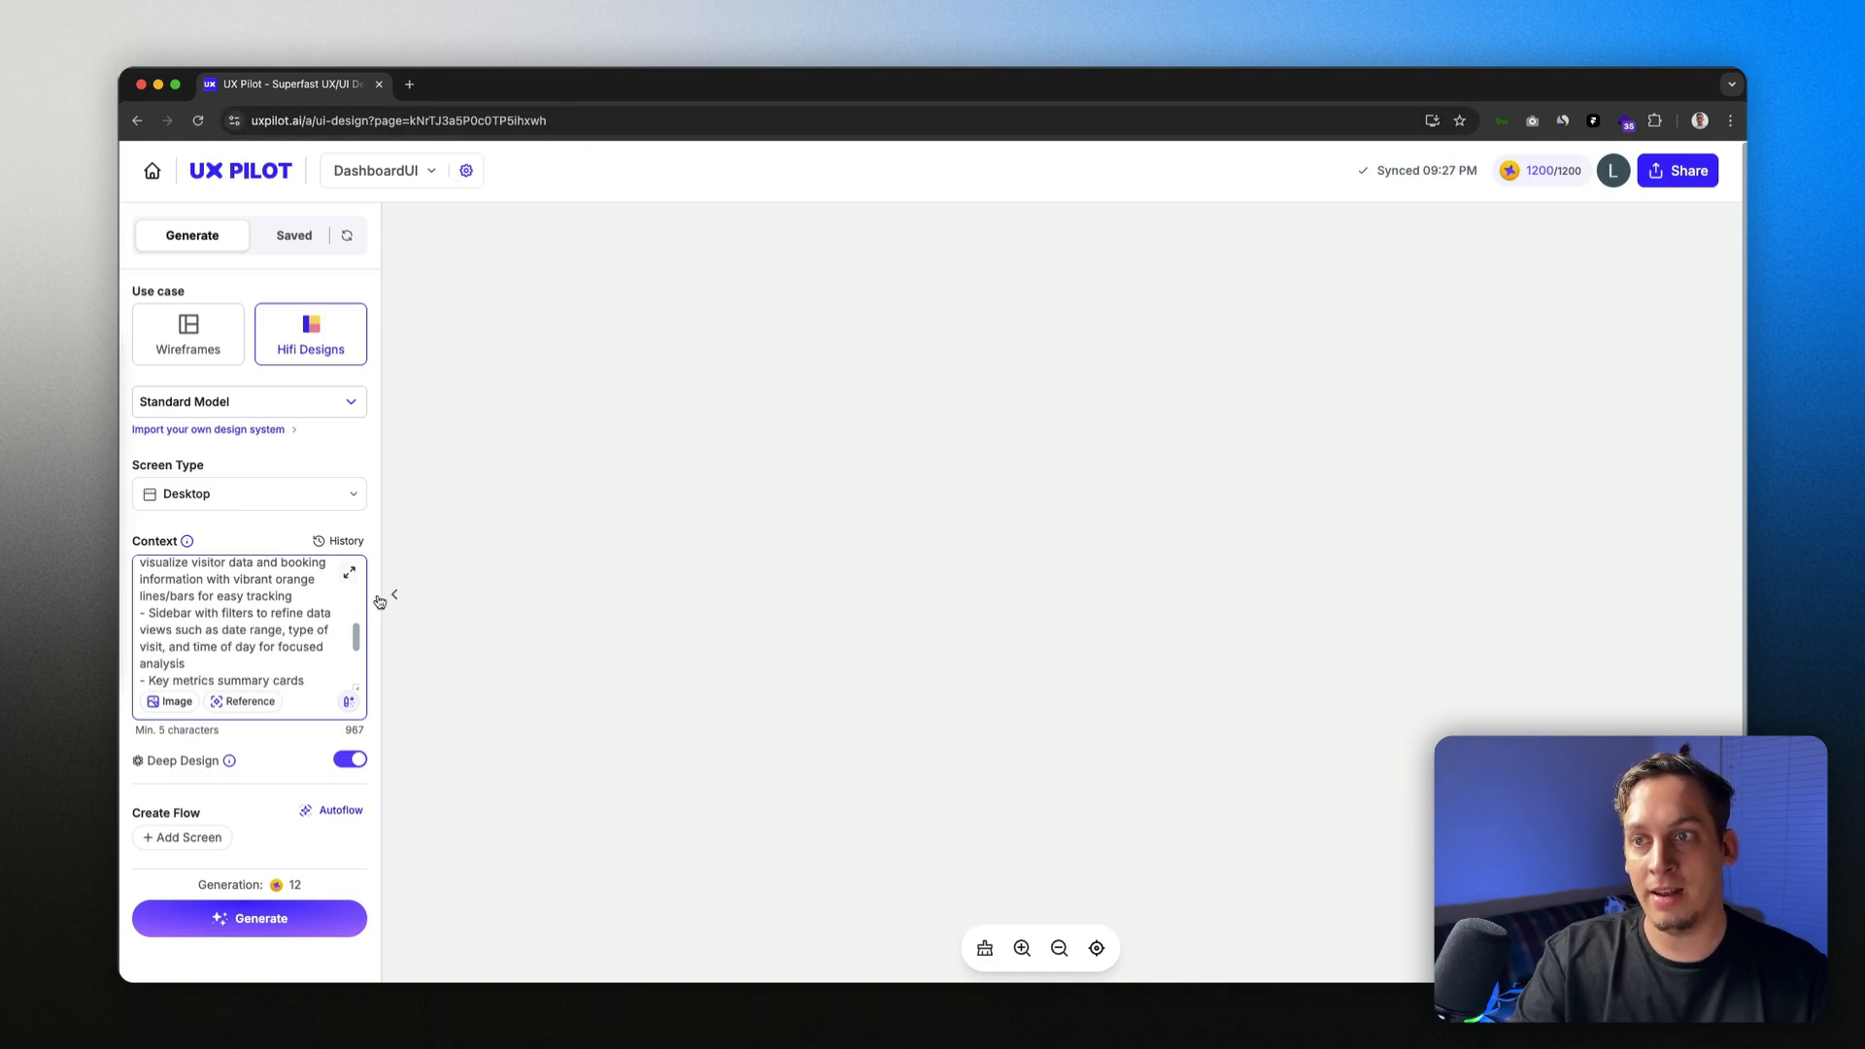
scroll(144, 606, "down", 2)
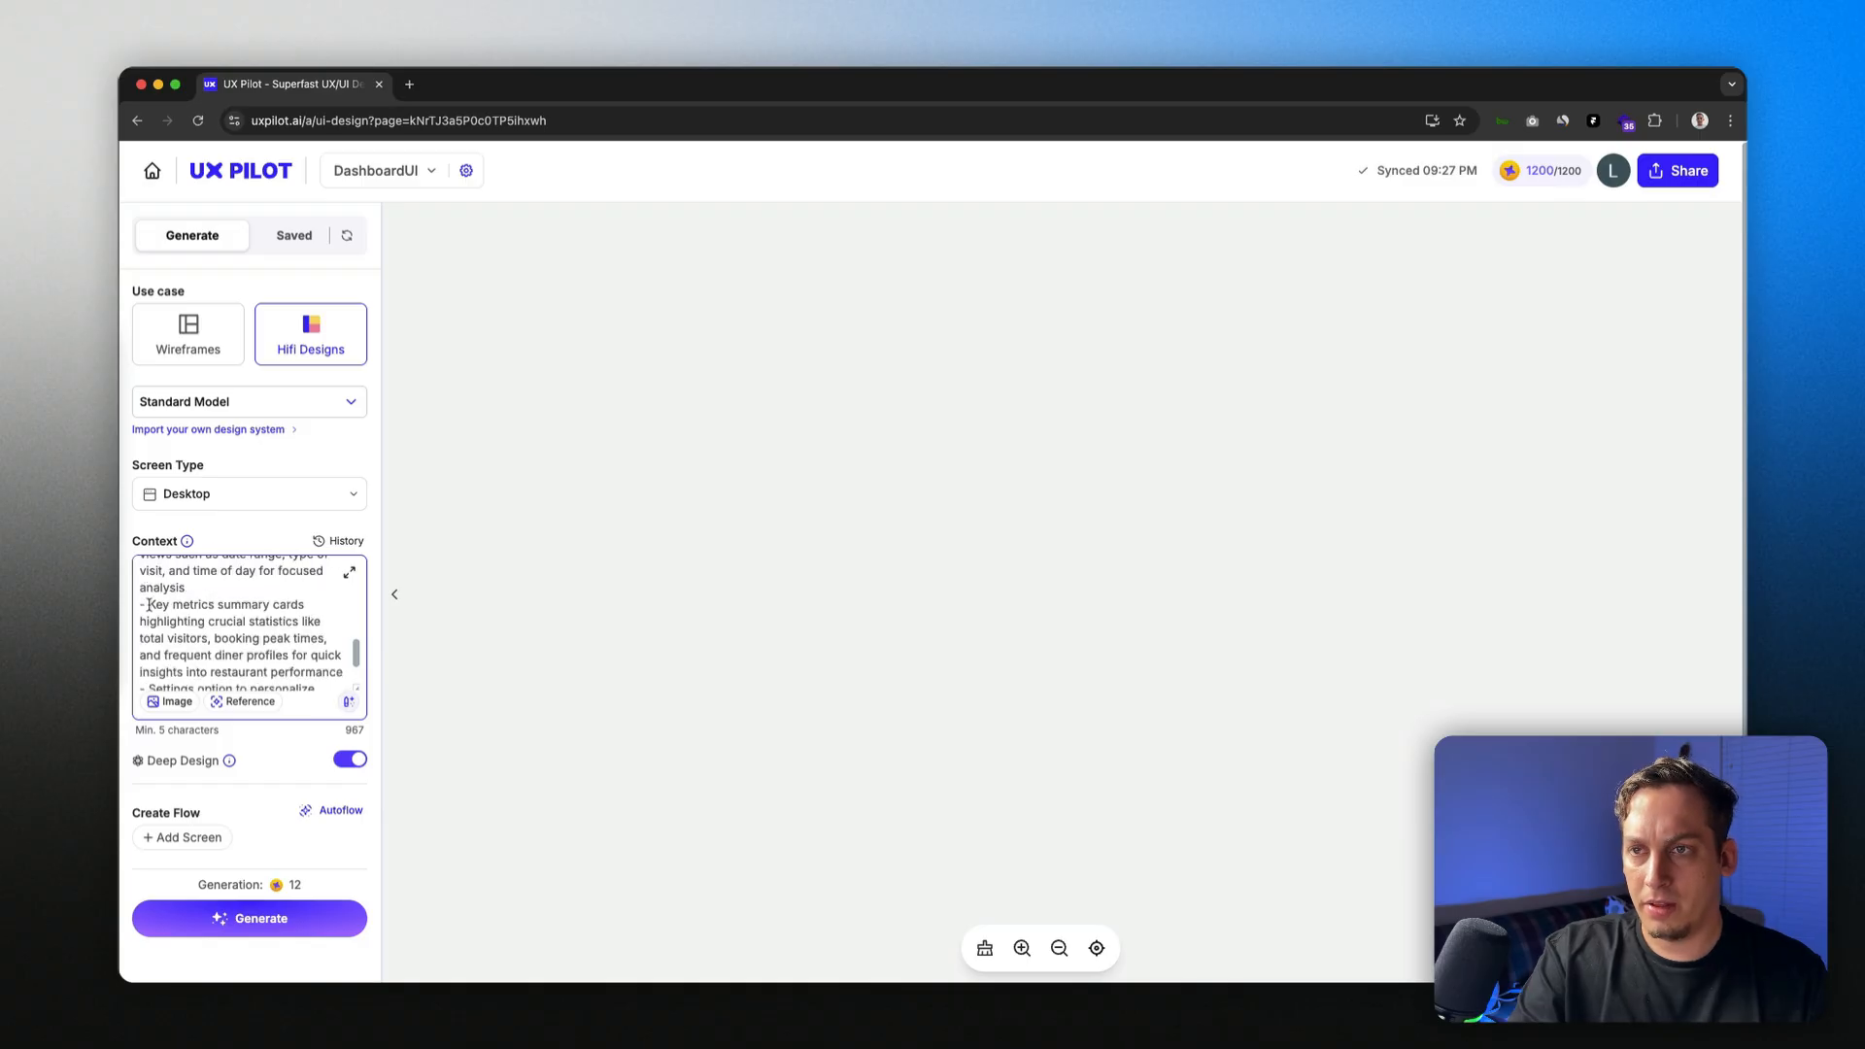
scroll(201, 635, "down", 3)
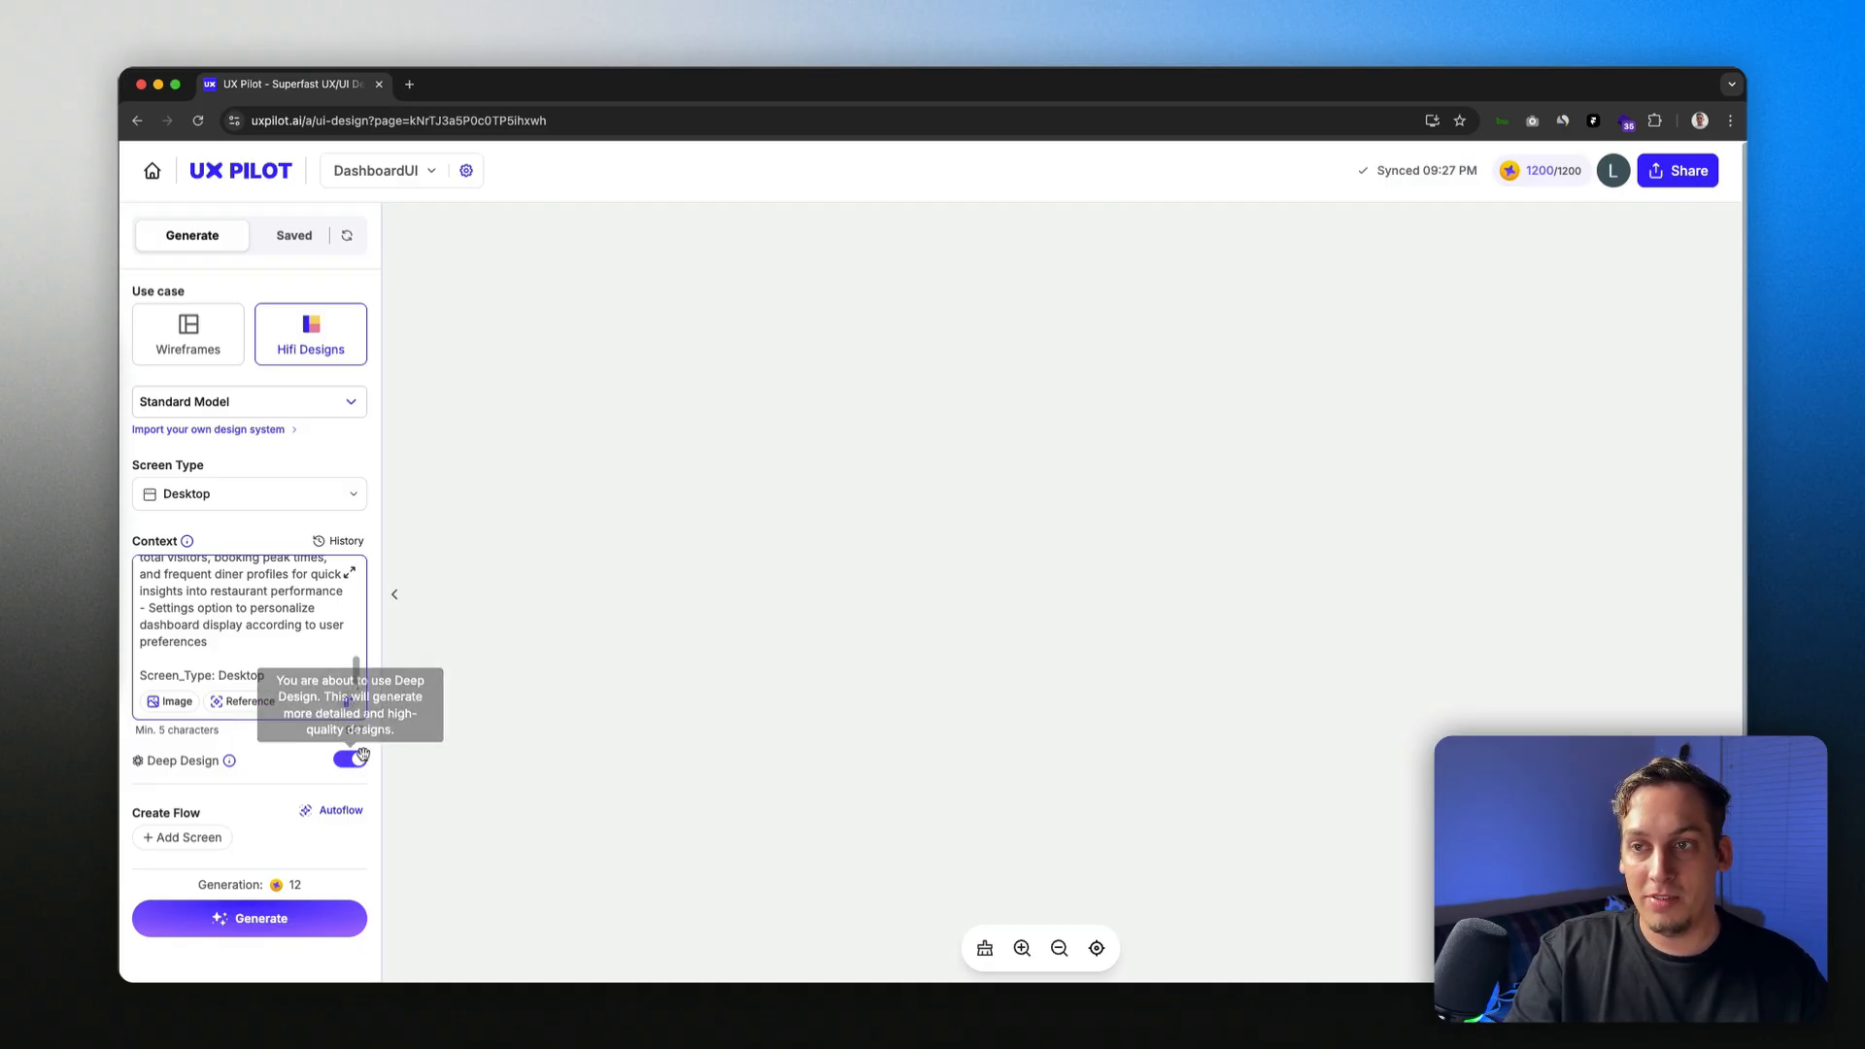
Step: Autoflow four screens (main dashboard, visitor insights, booking analysis, settings) and start generating them
mouse_move(232, 763)
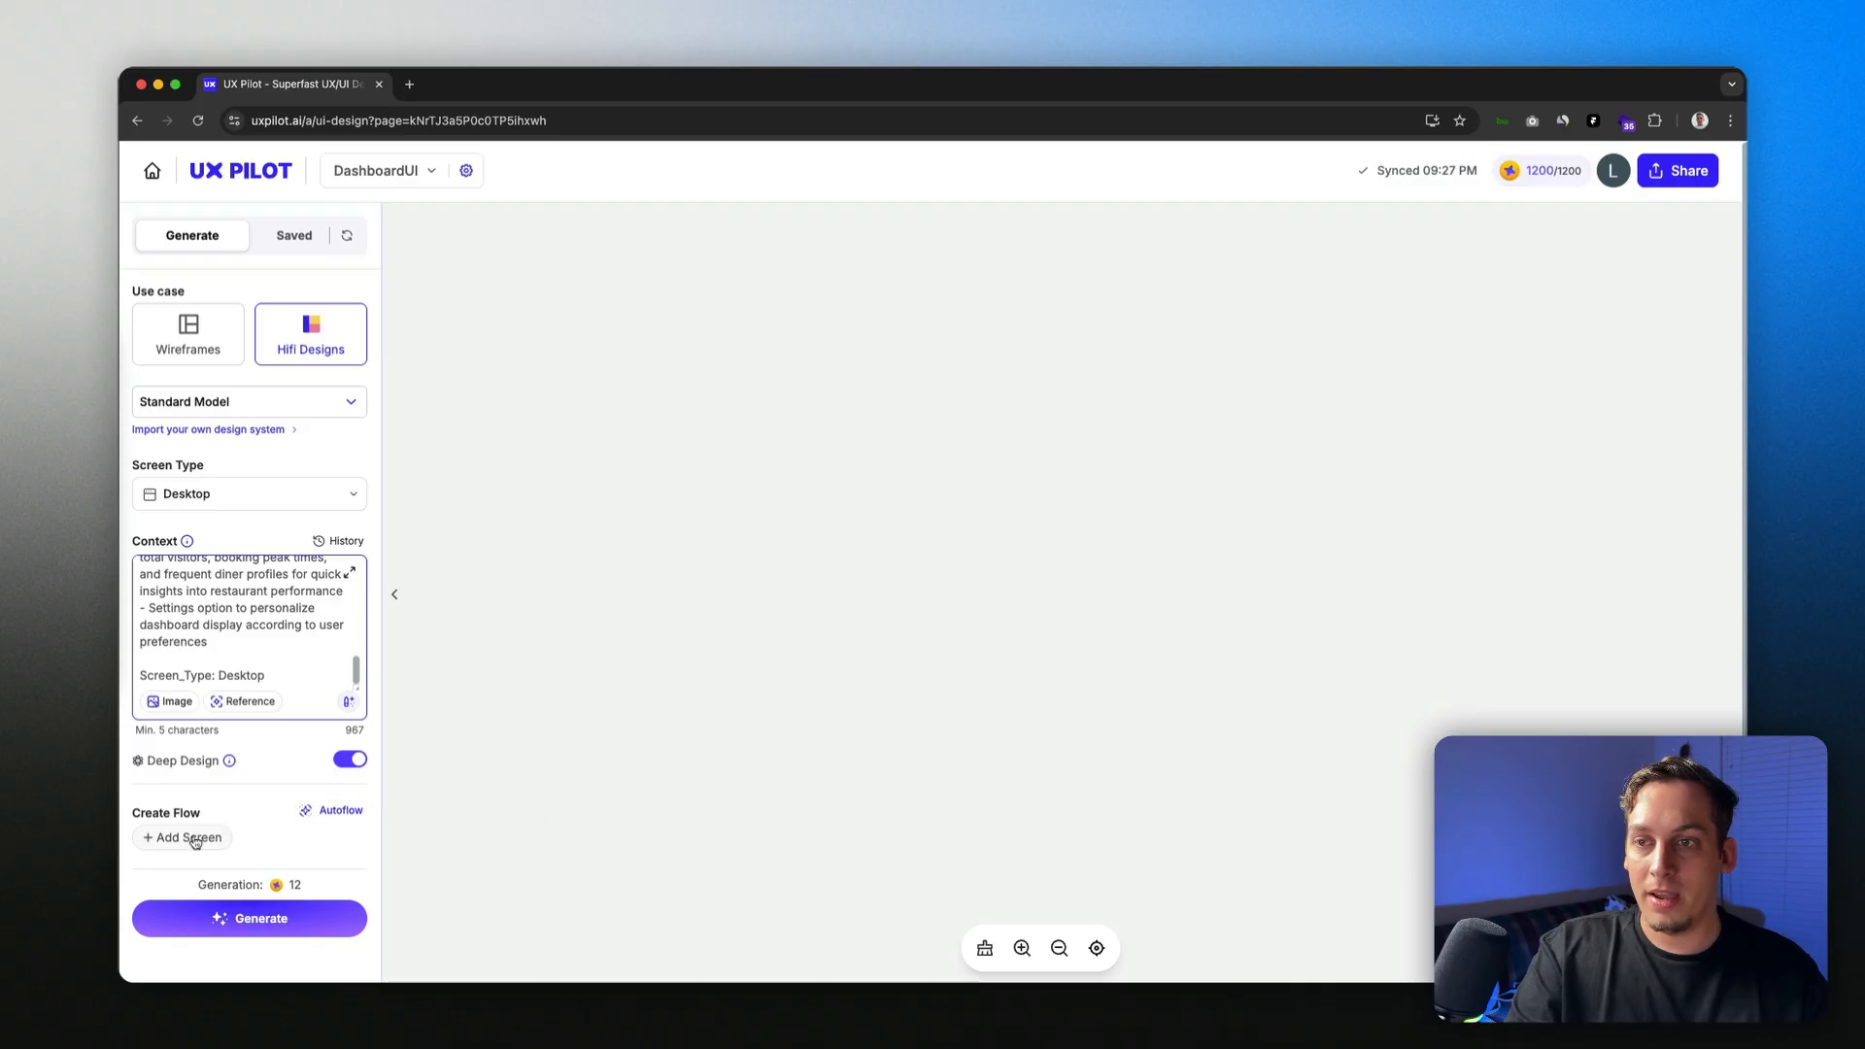
left_click(318, 821)
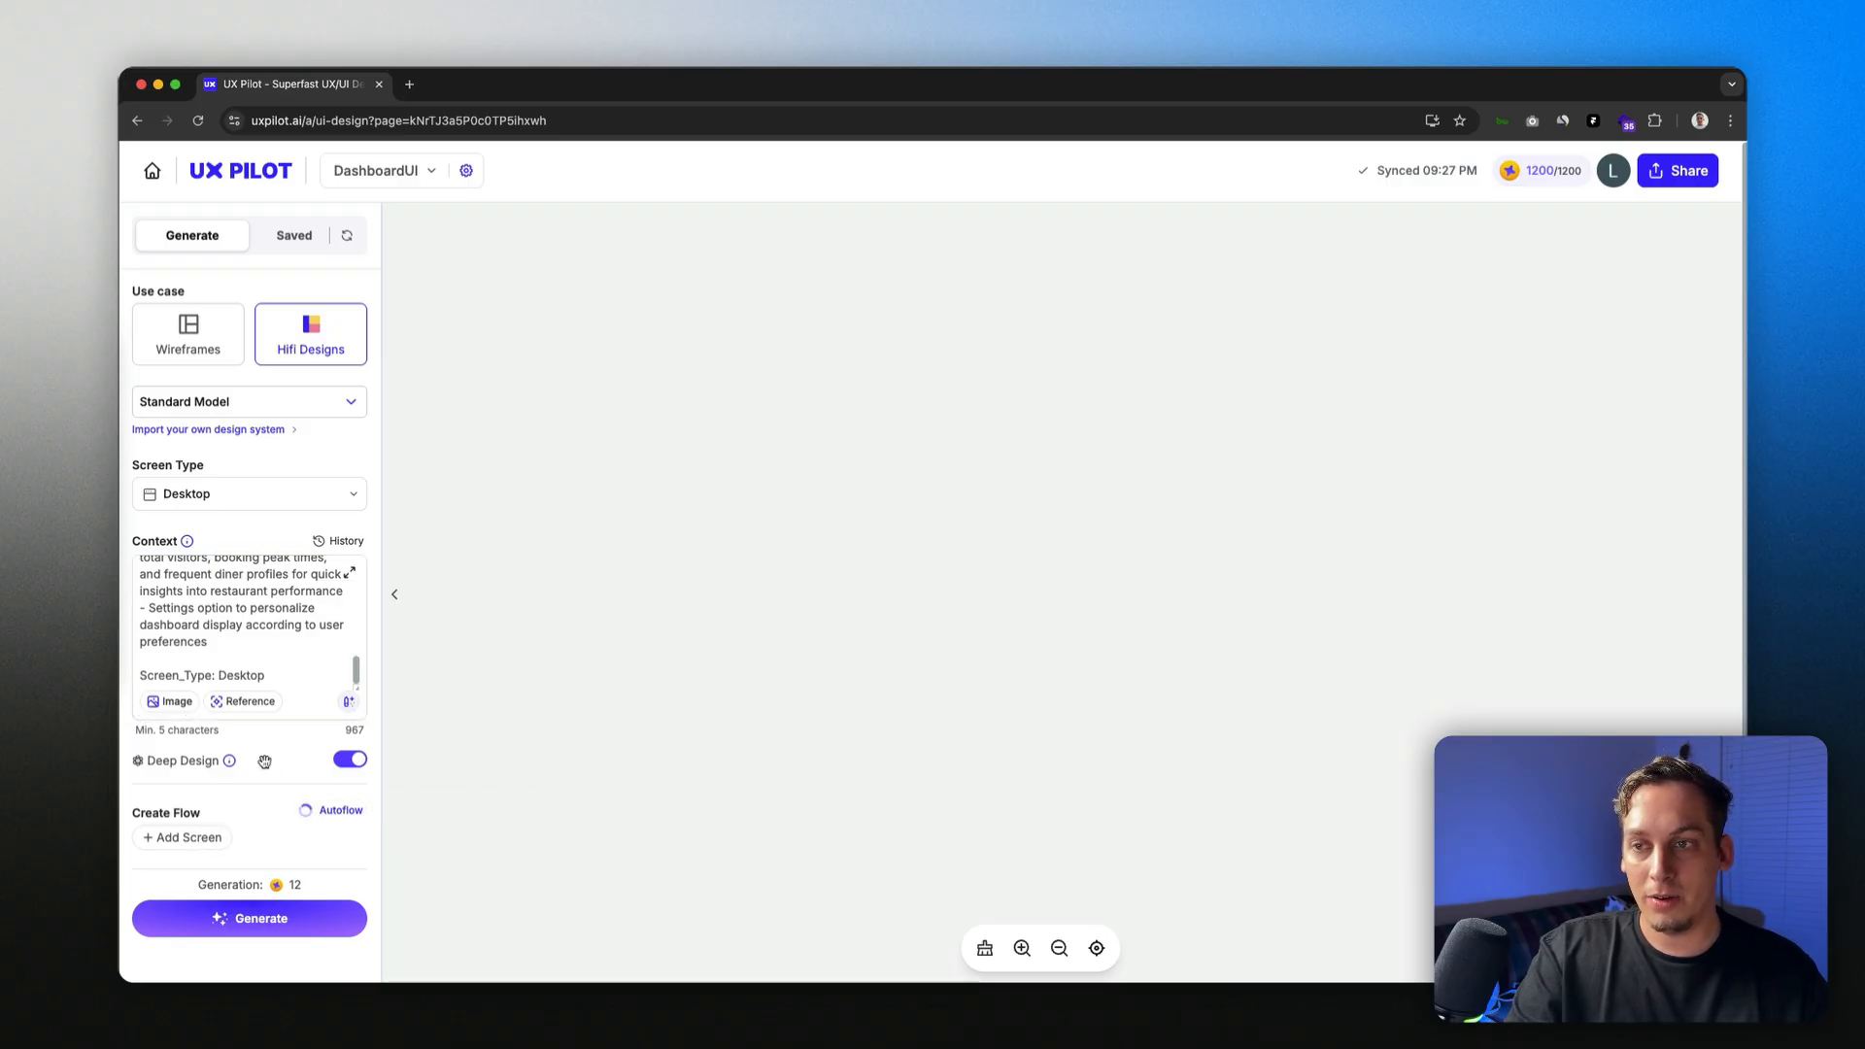
left_click_drag(233, 828, 165, 758)
left_click_drag(293, 721, 151, 661)
scroll(301, 631, "up", 1)
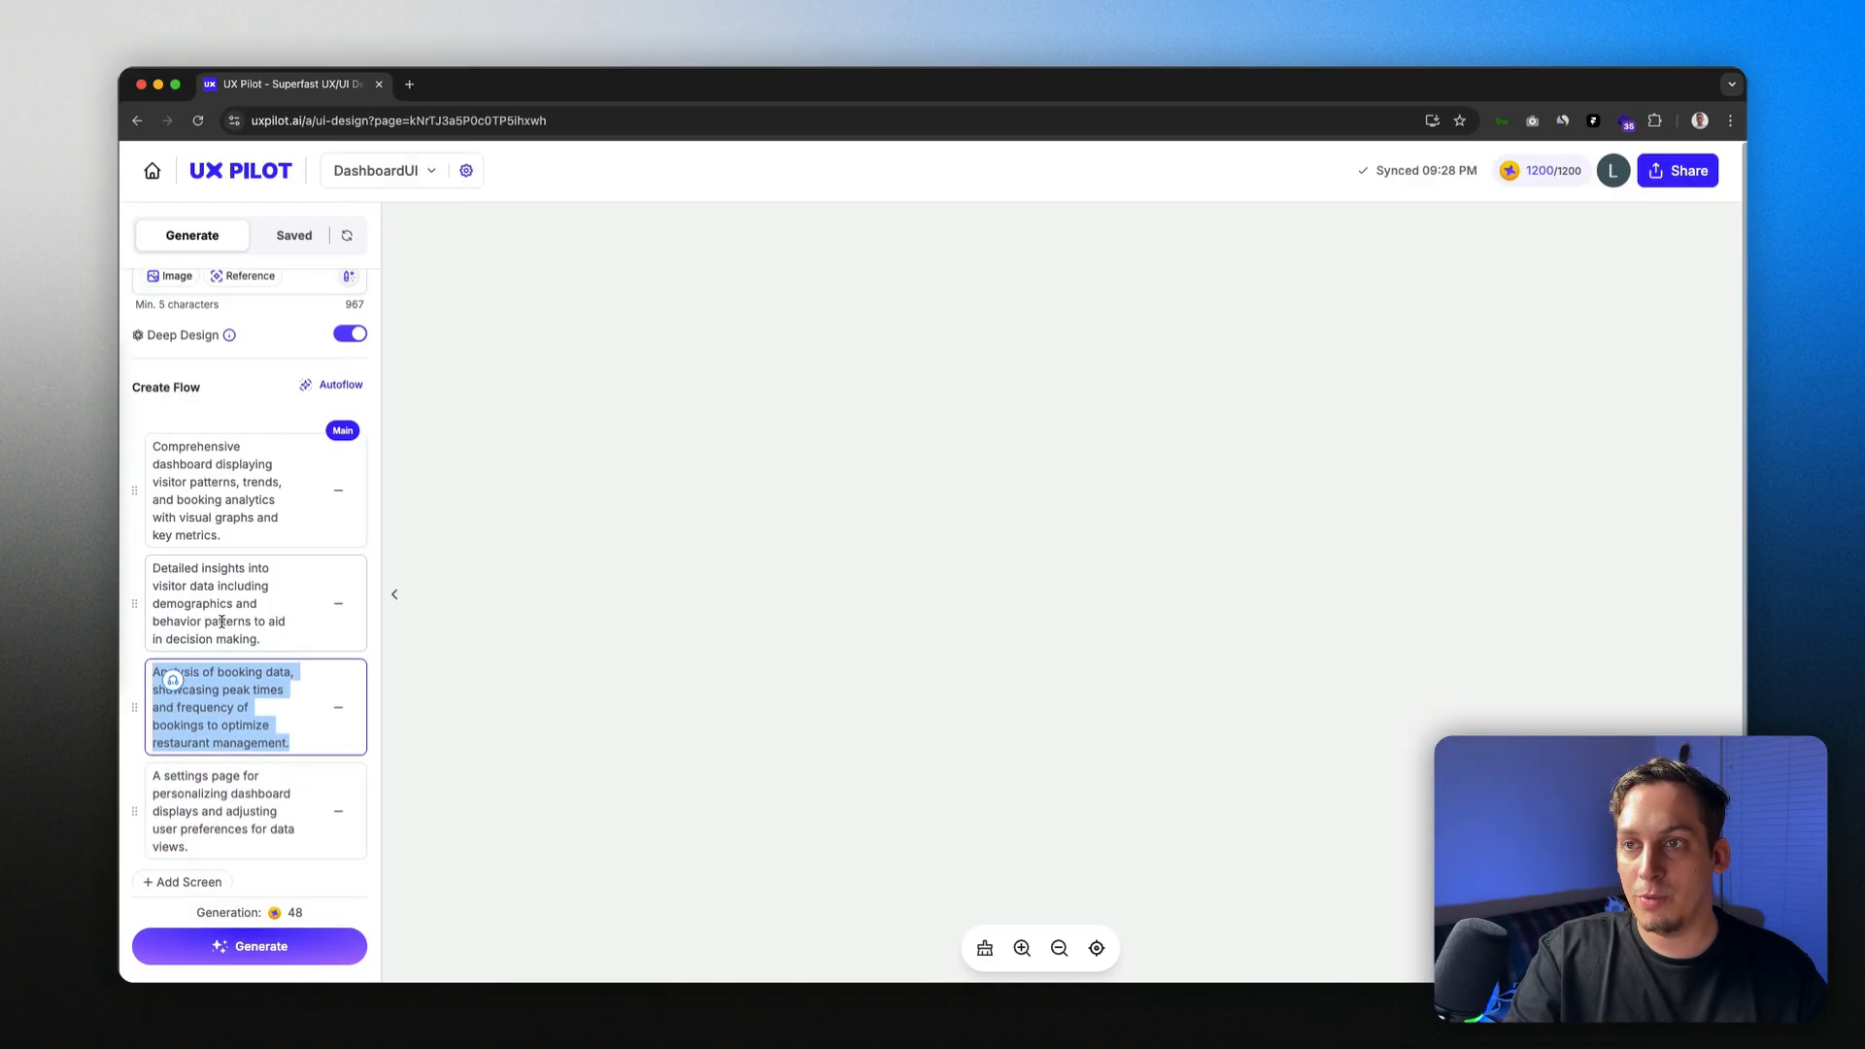
left_click_drag(300, 654, 152, 461)
left_click(173, 475)
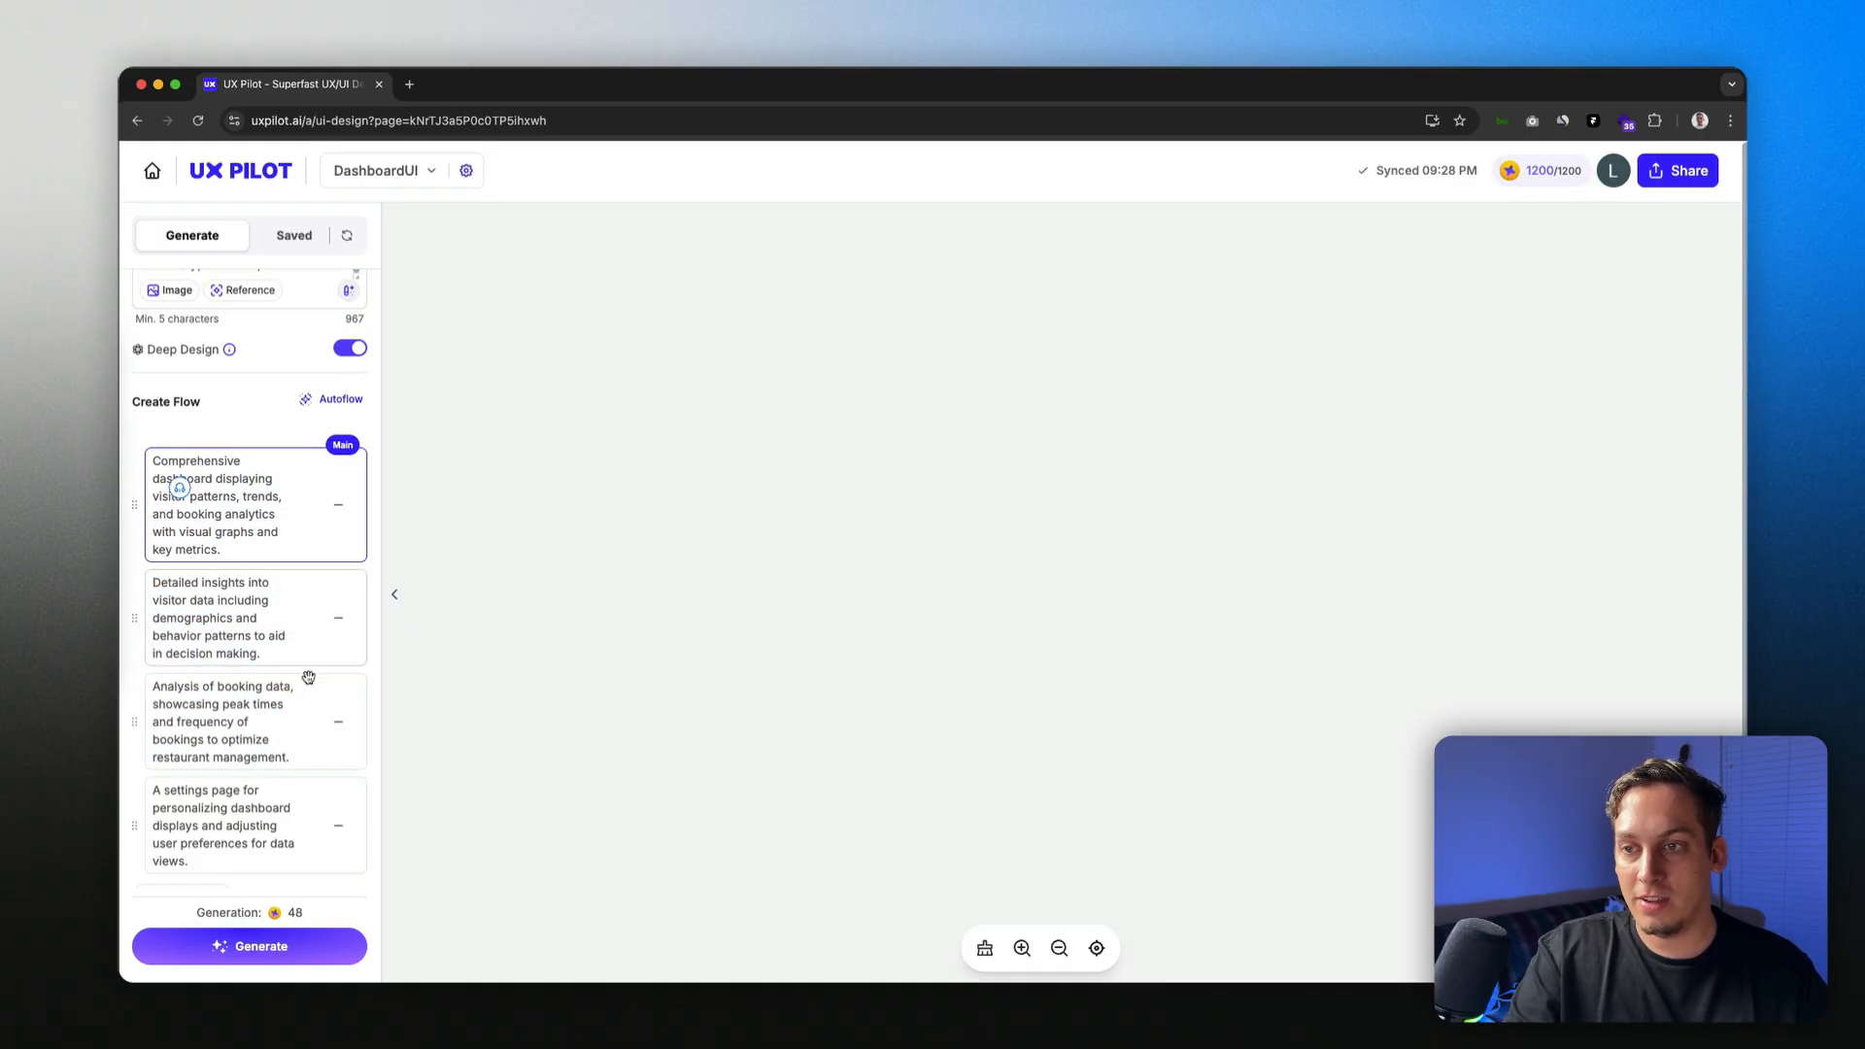
scroll(300, 754, "down", 1)
scroll(300, 749, "up", 1)
scroll(300, 745, "up", 5)
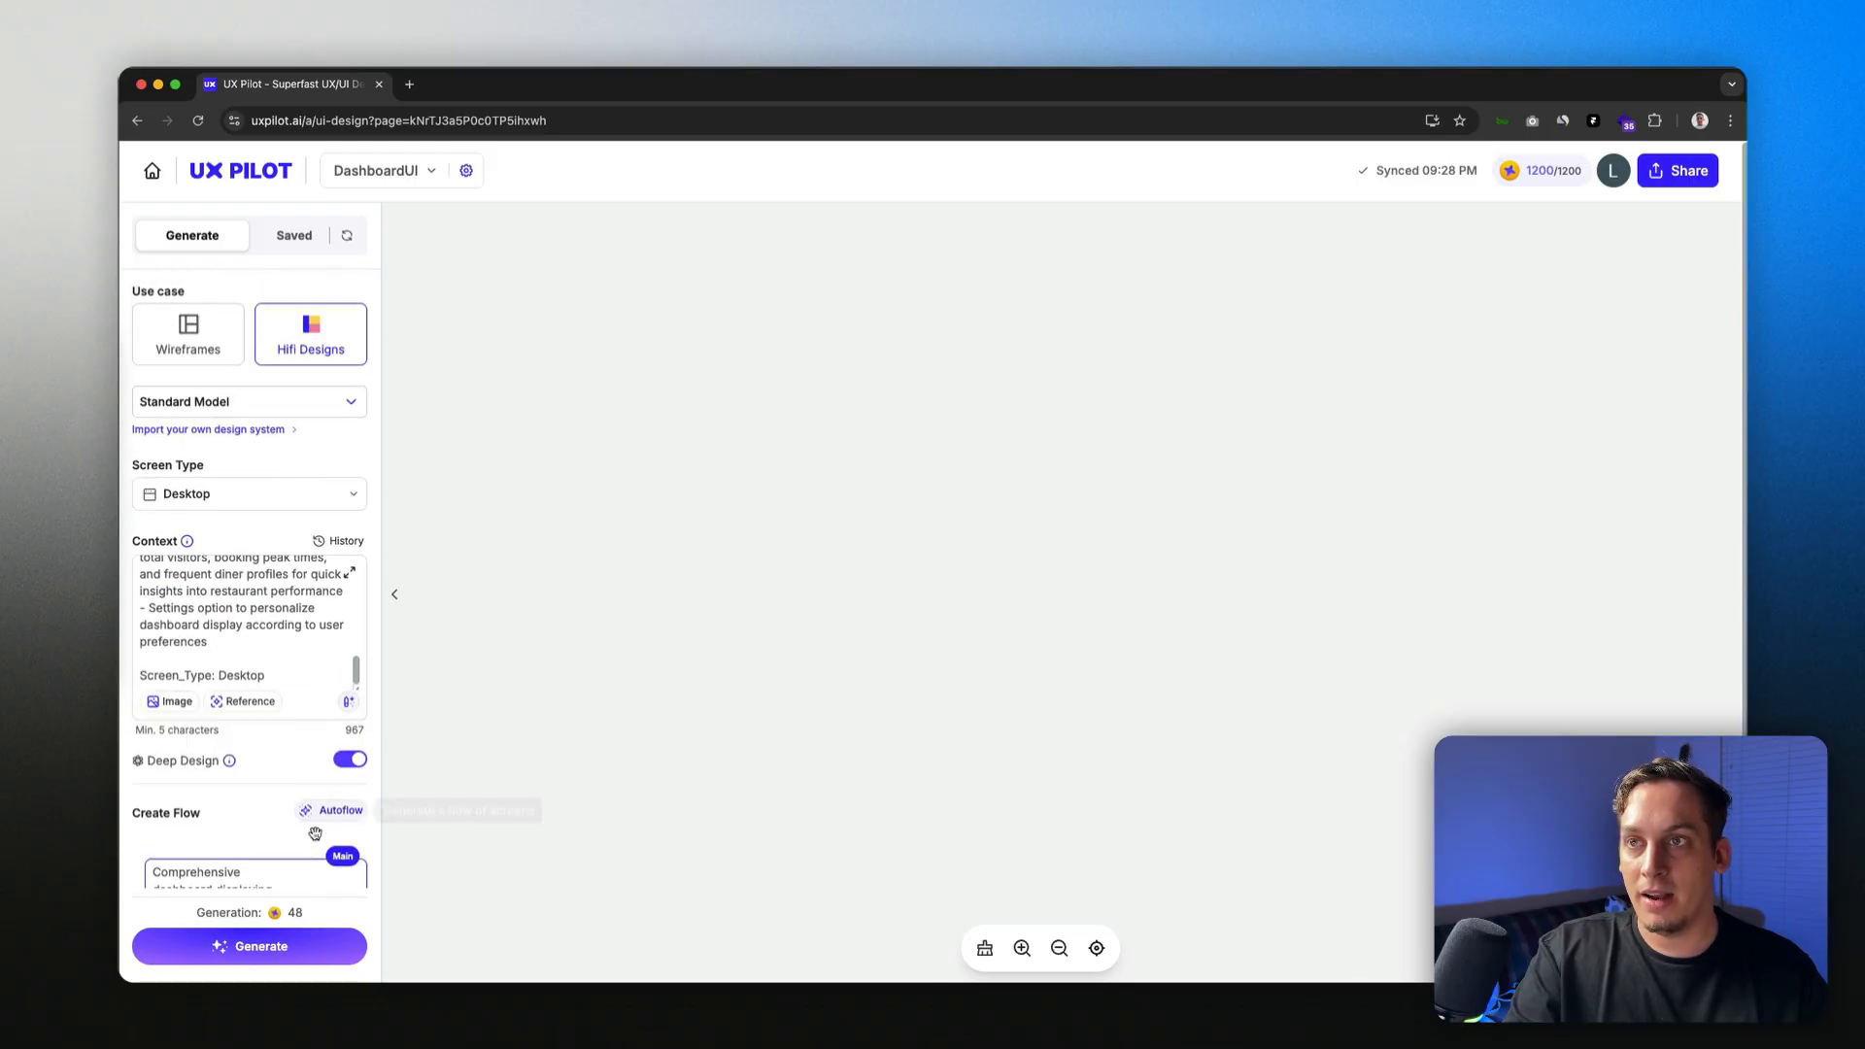
left_click(281, 950)
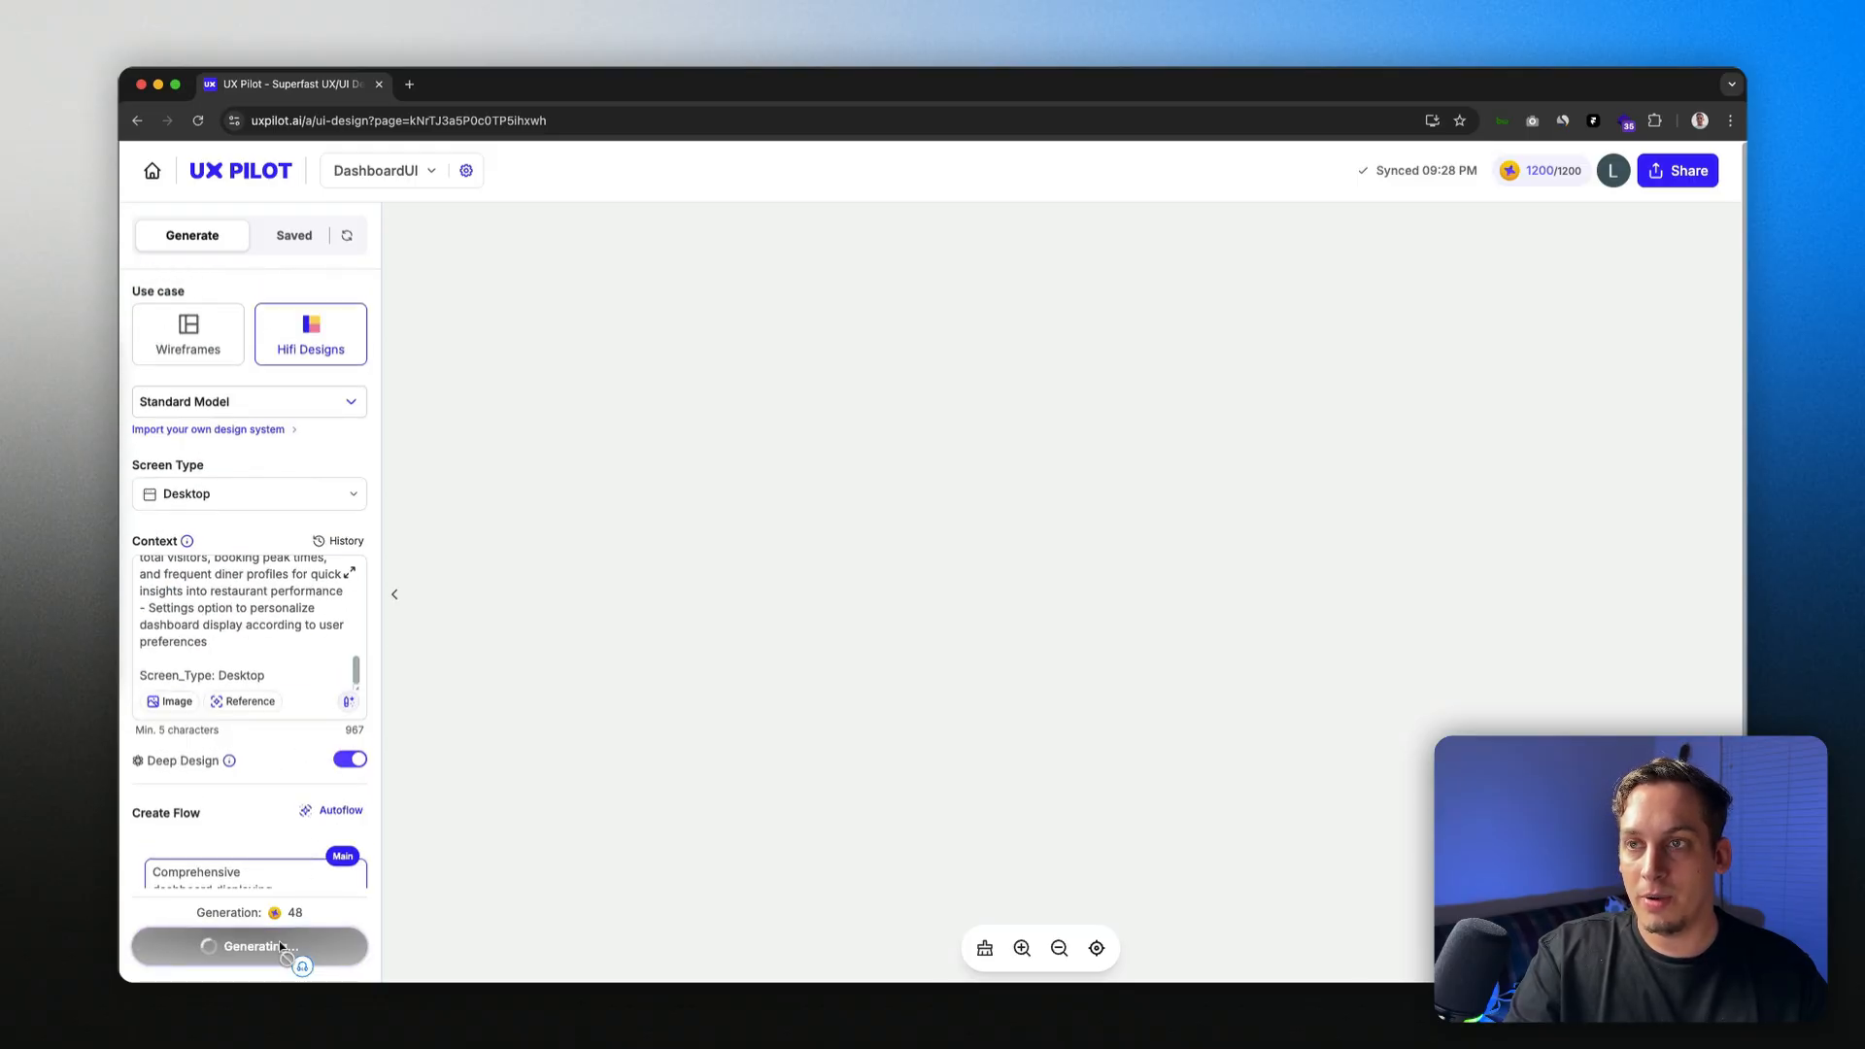
Step: Pan the canvas to inspect the generated dark-themed Settings screen
scroll(451, 710, "up", 1)
scroll(451, 710, "right", 1)
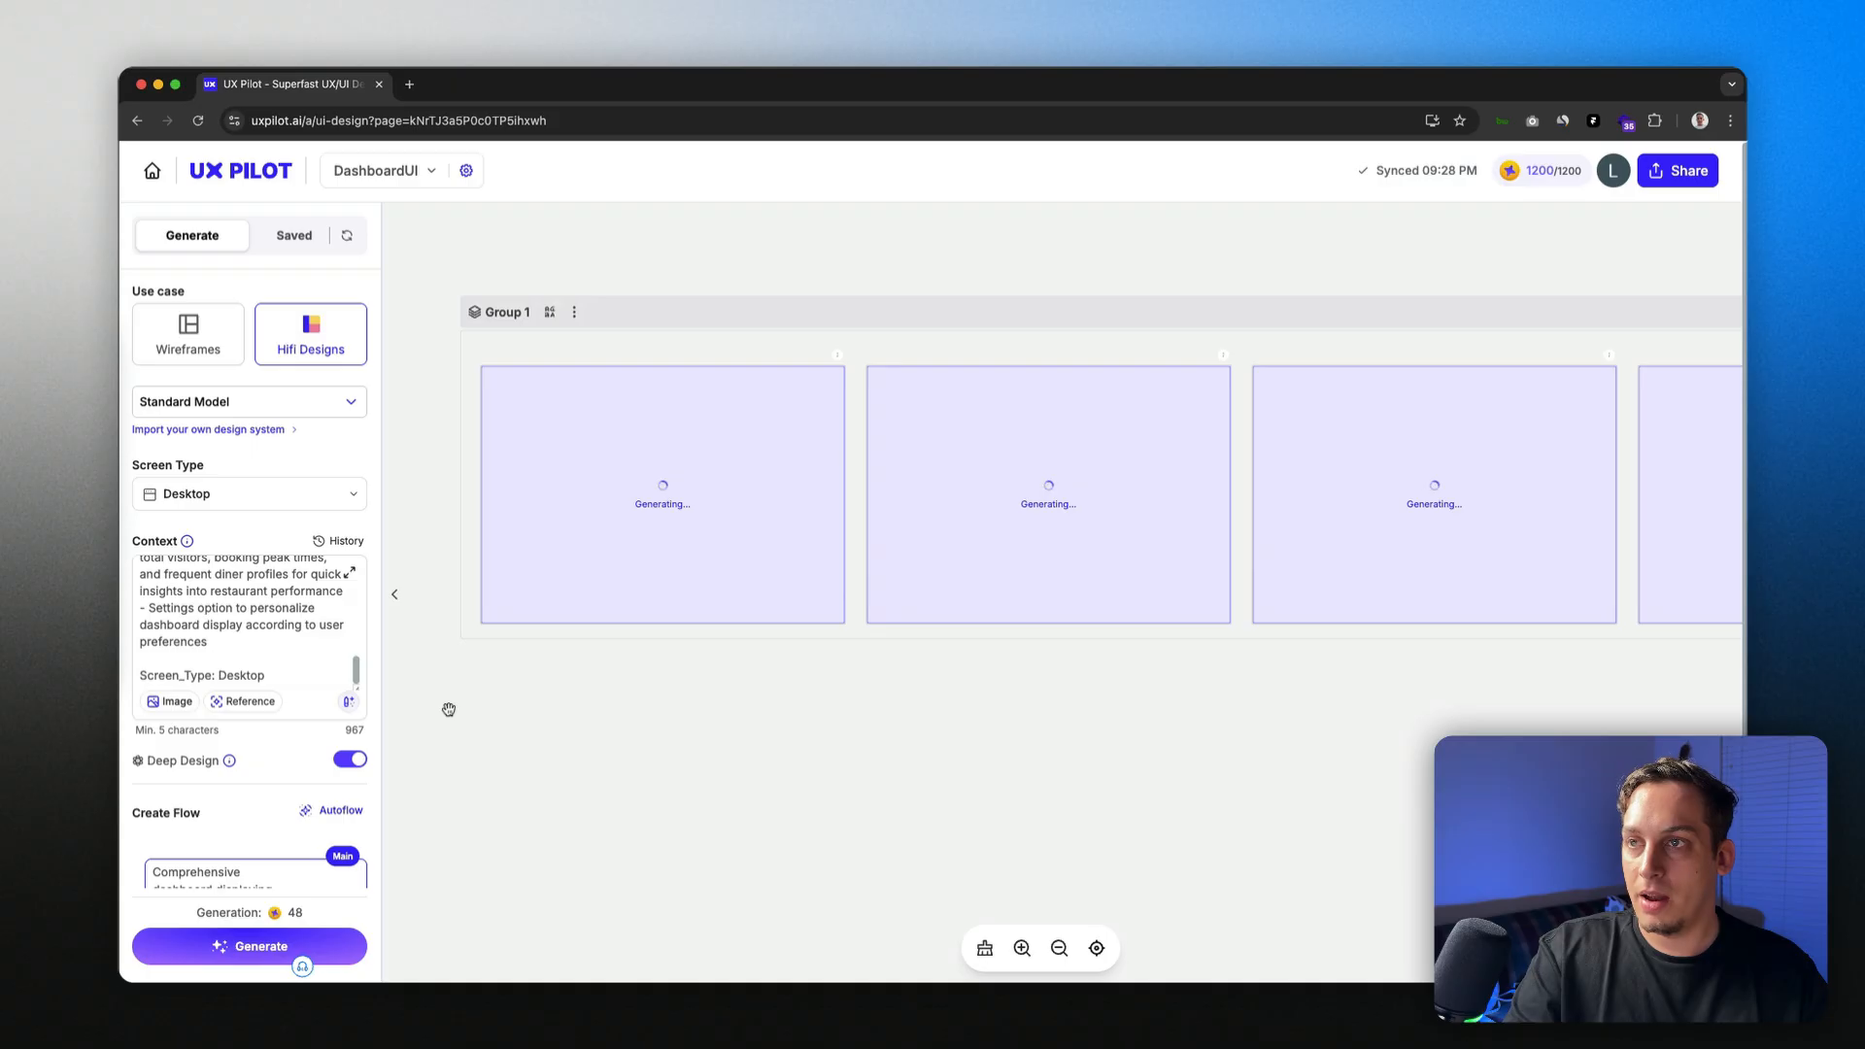
scroll(449, 707, "right", 1)
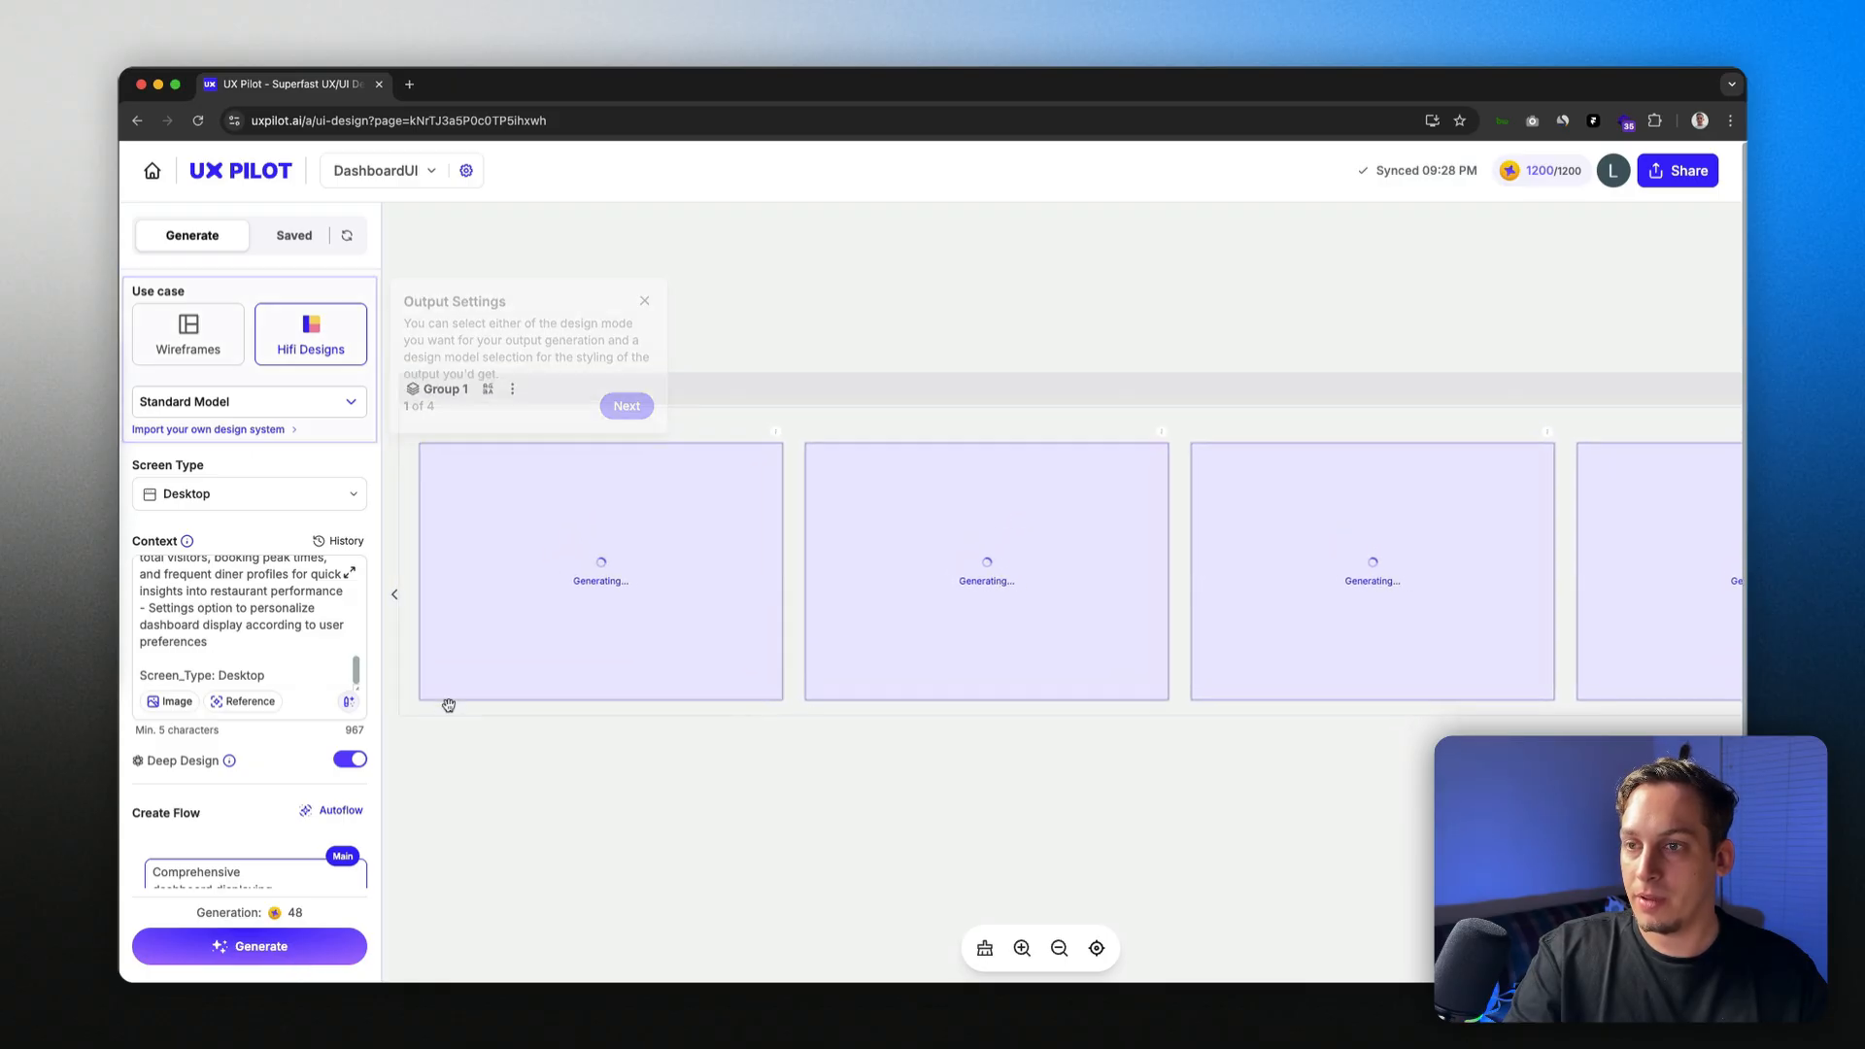
mouse_move(287, 913)
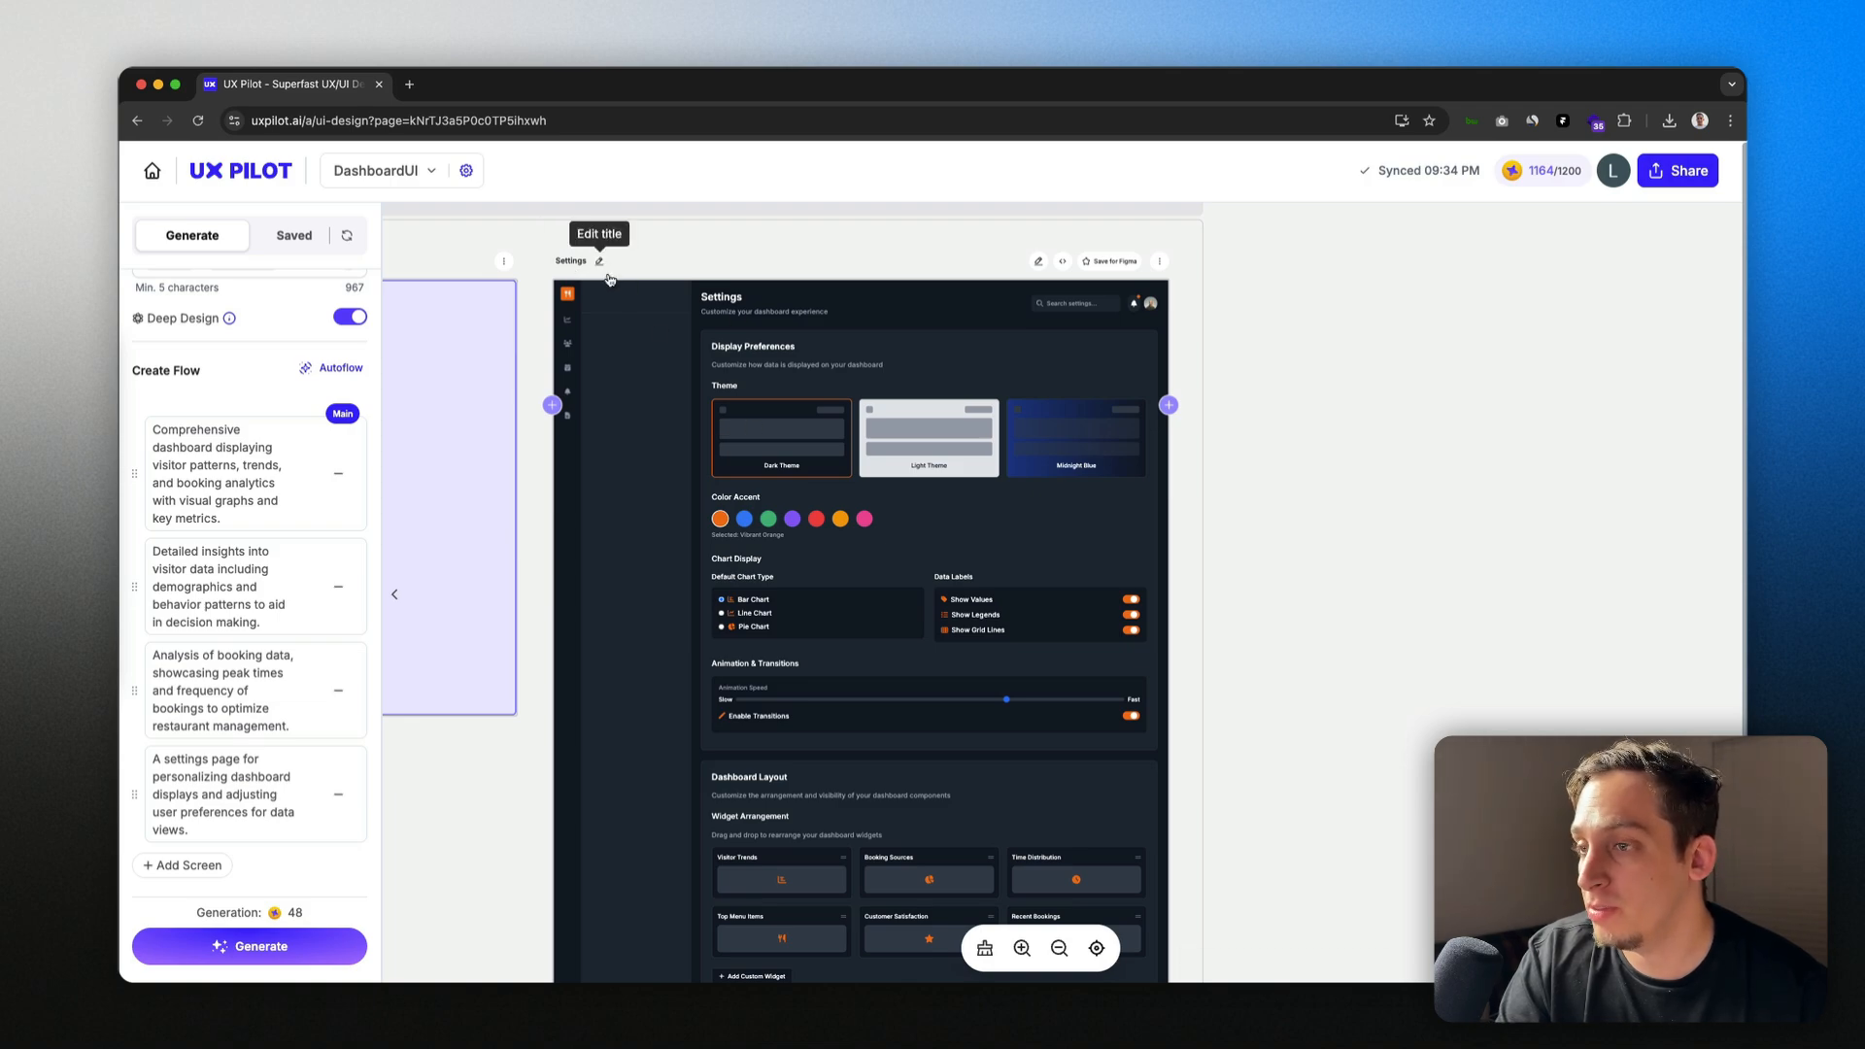
Step: Zoom out to view the Dashboard, Visitor Insights and Settings screens in Group 1
scroll(889, 299, "down", 2)
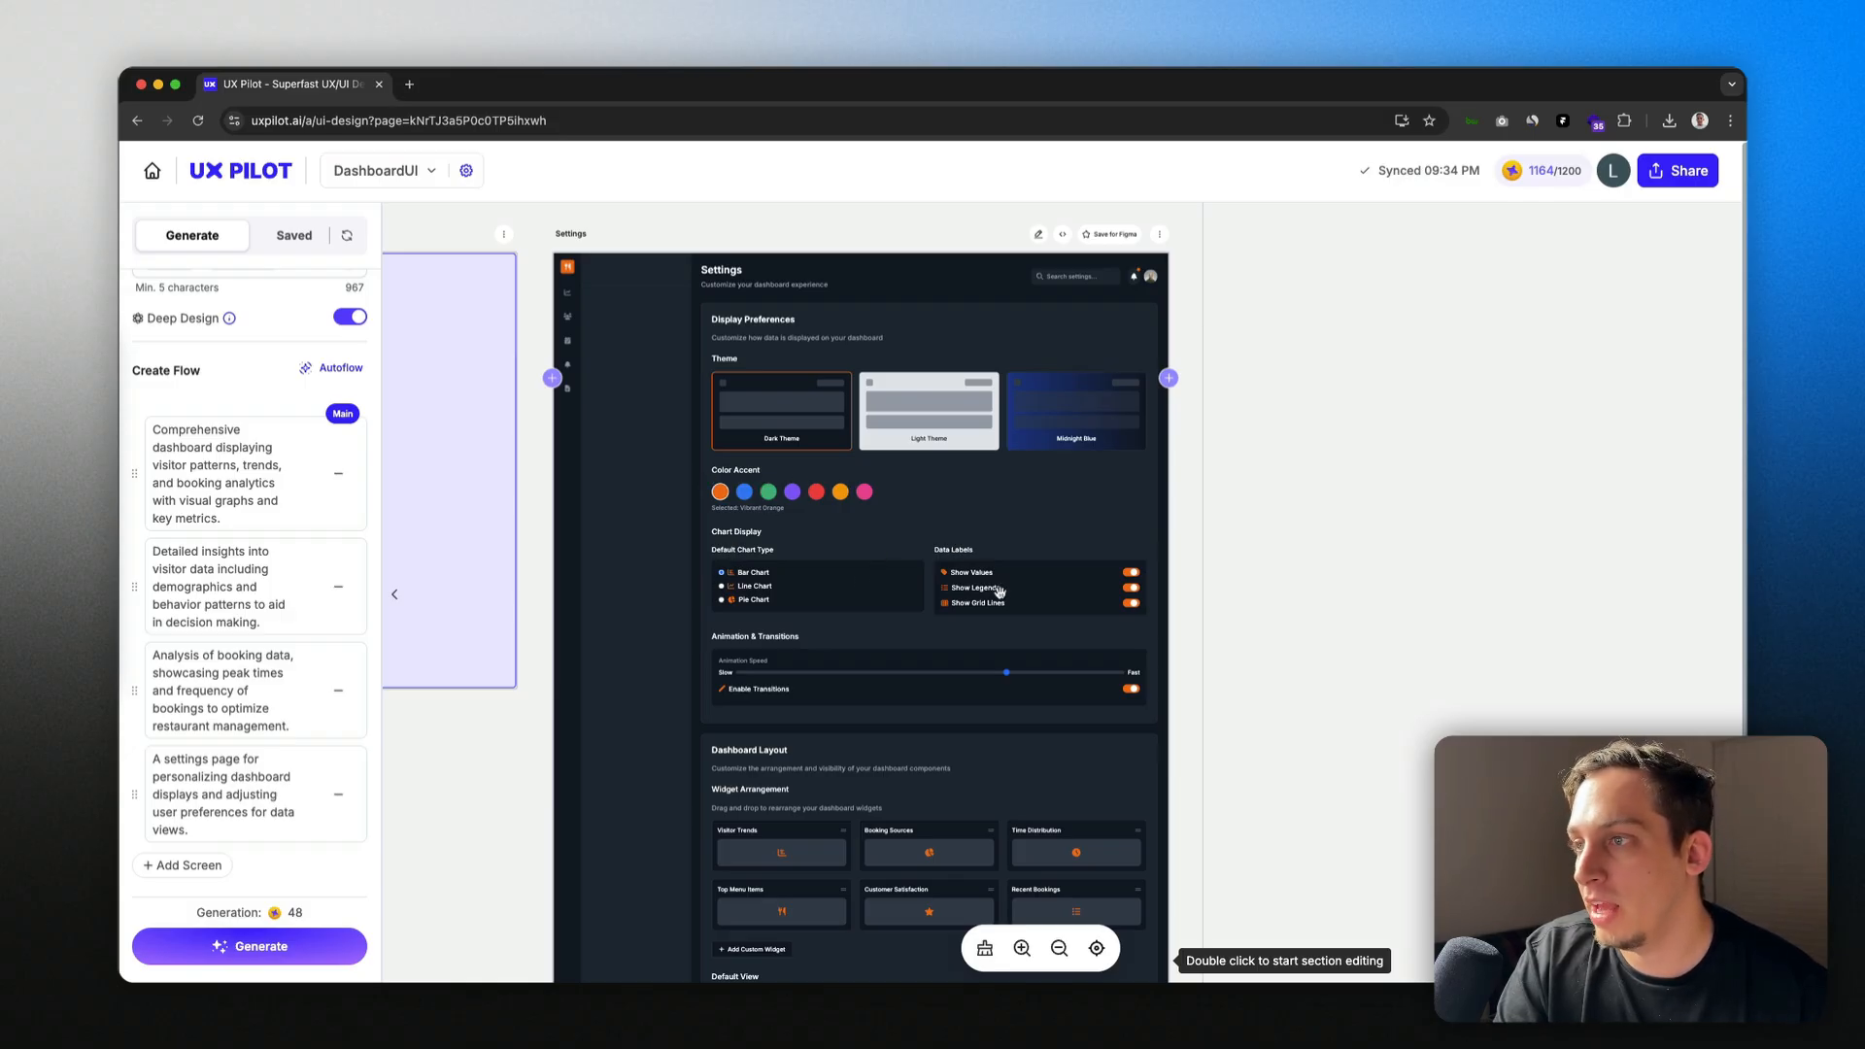
scroll(726, 572, "left", 18)
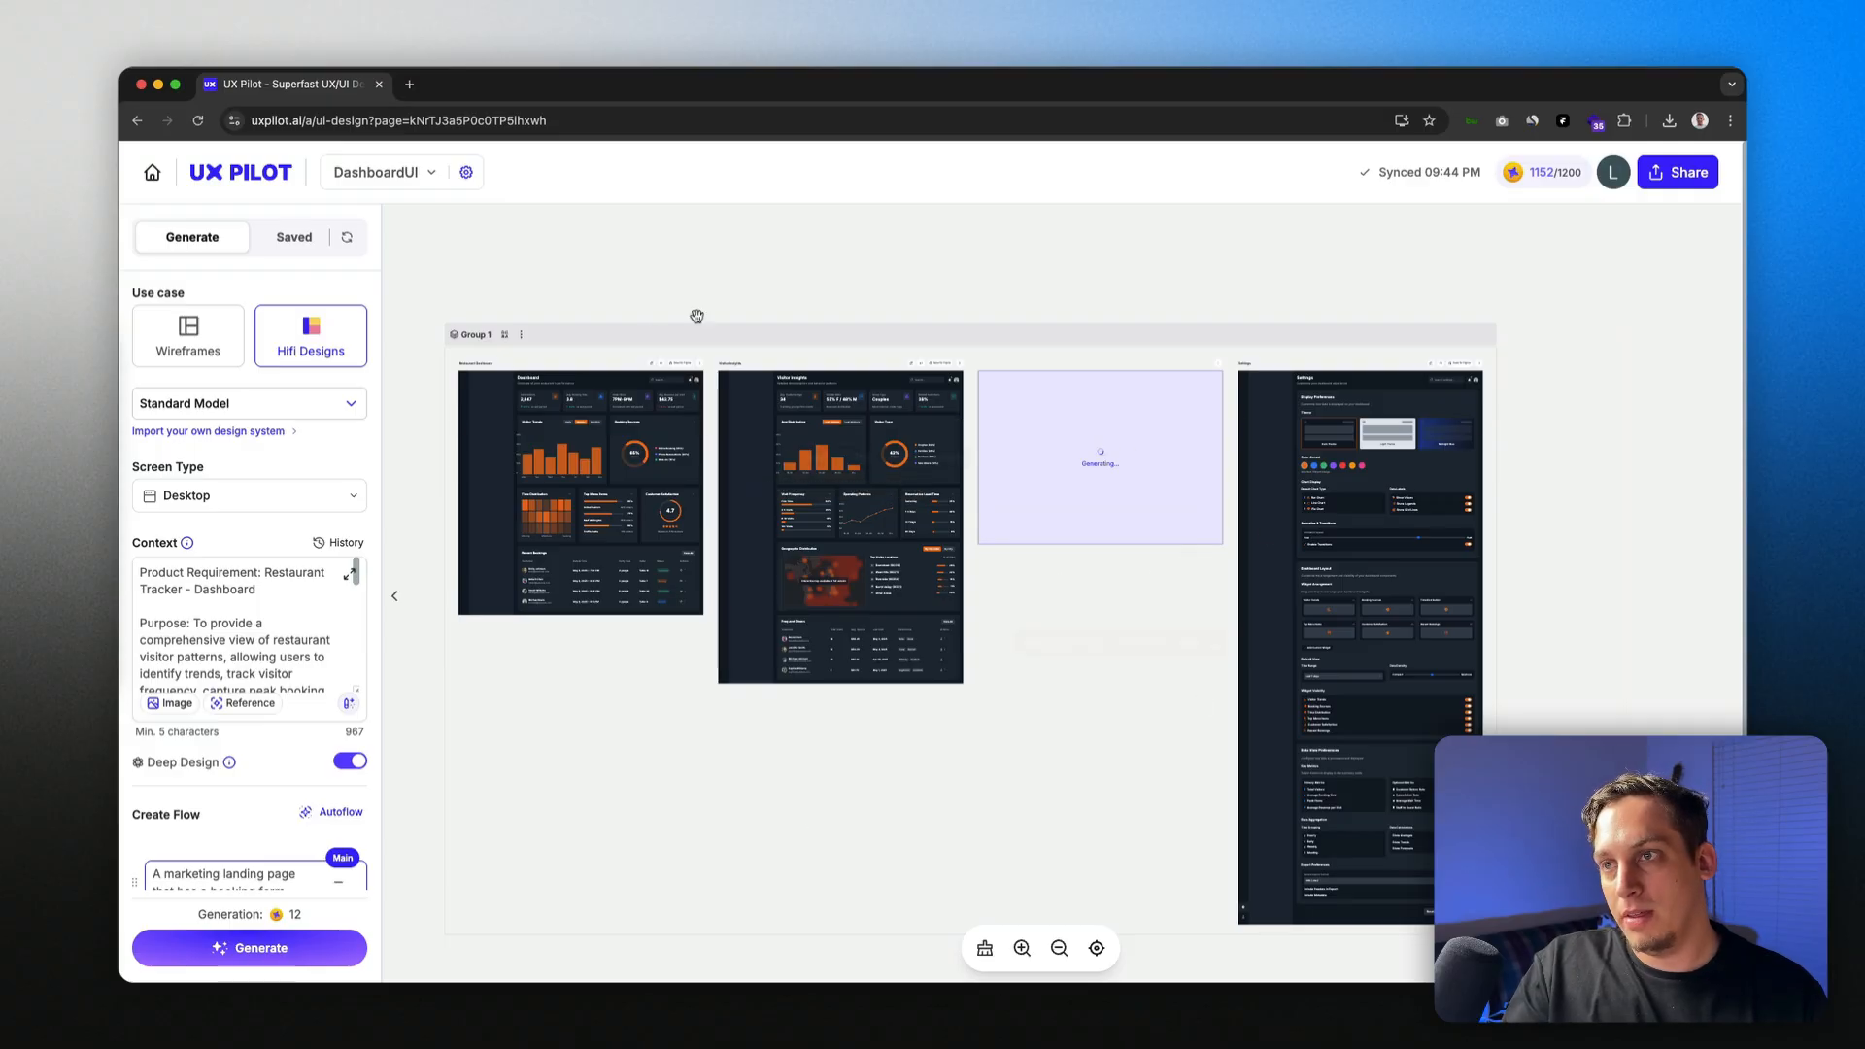
Step: Zoom the canvas into the dashboard screen
scroll(473, 333, "down", 5)
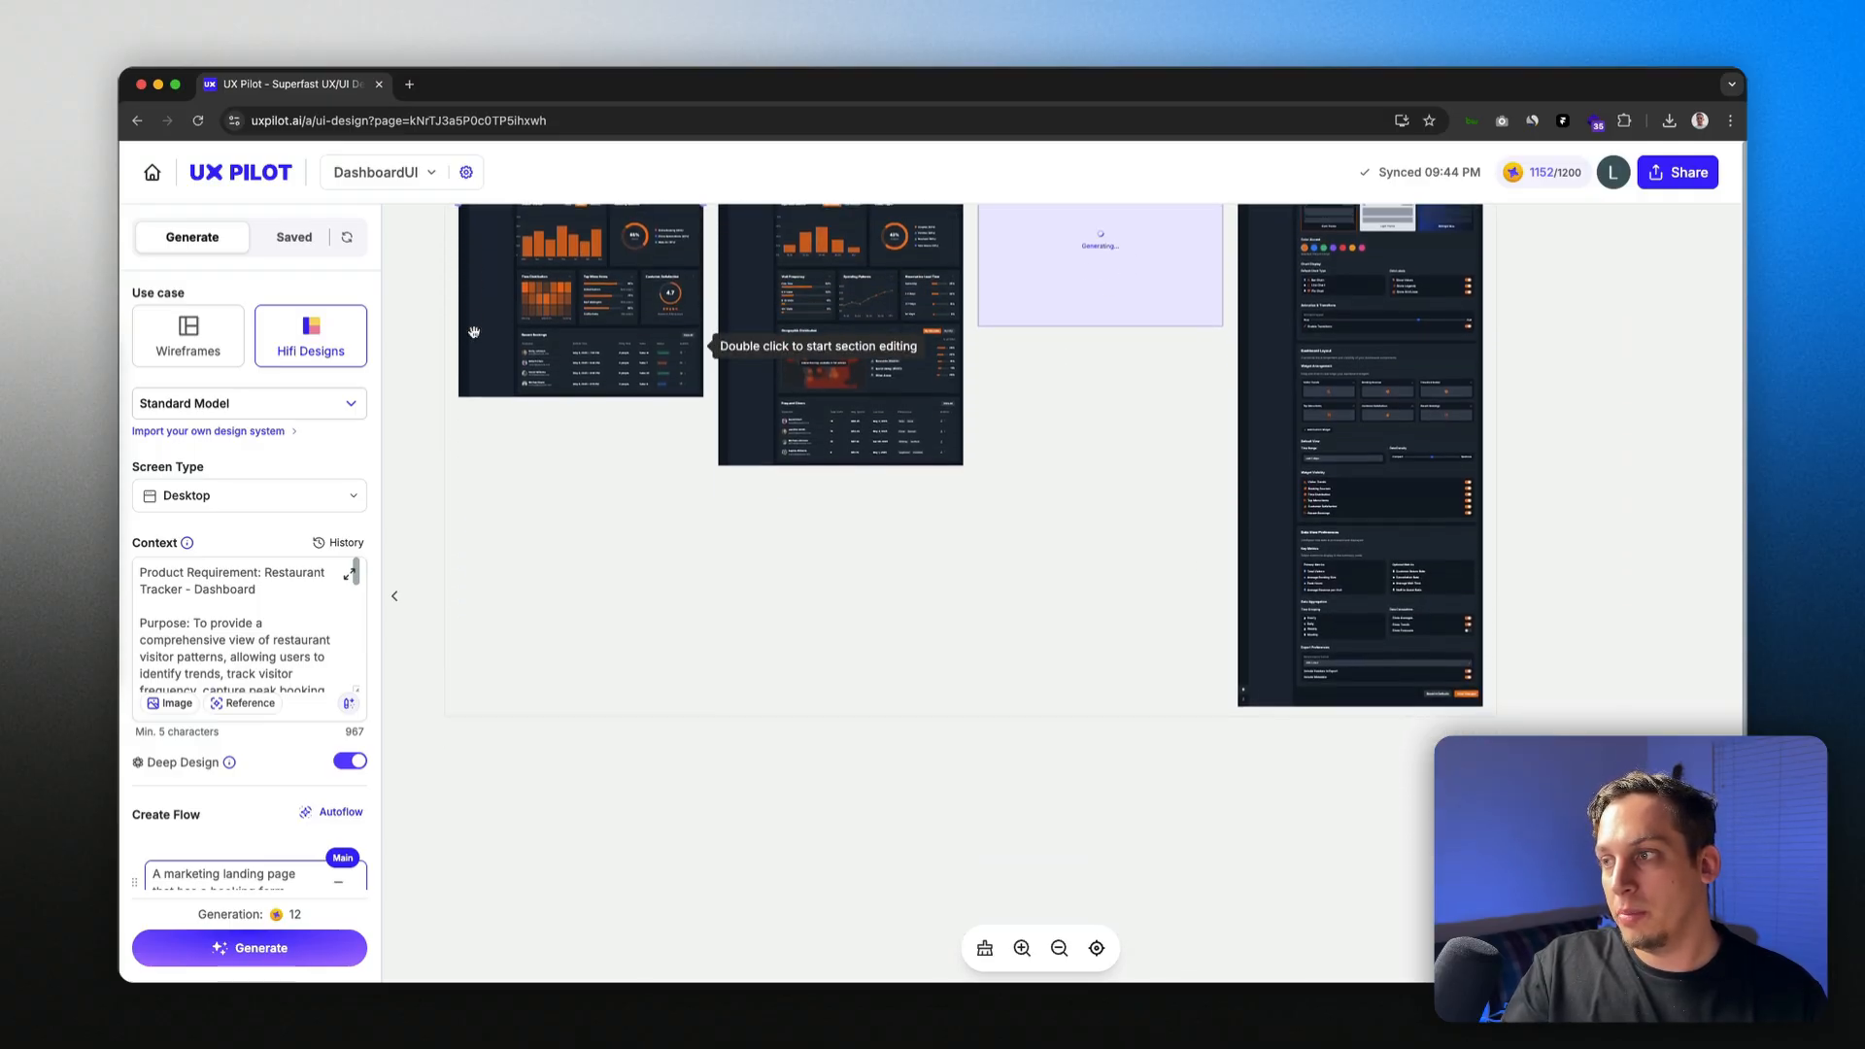
scroll(473, 332, "down", 2)
scroll(457, 379, "up", 2)
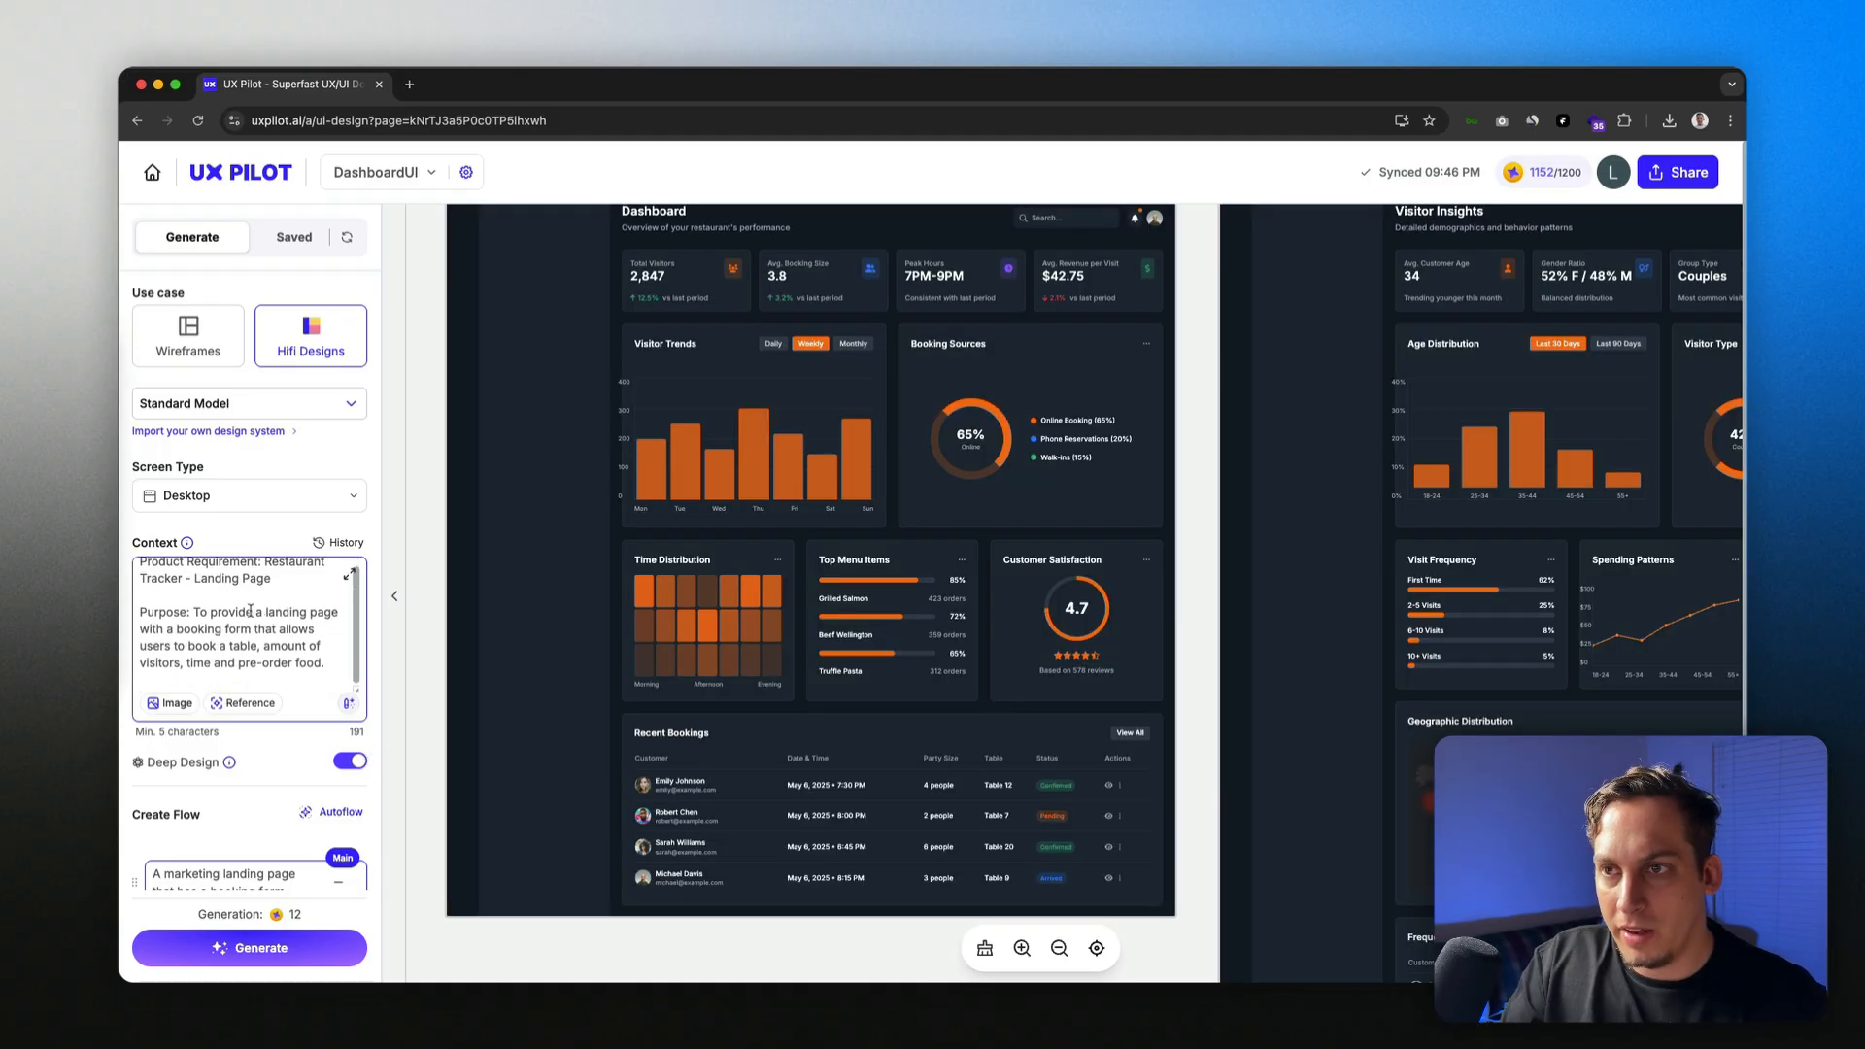
Step: Enhance the Restaurant Tracker landing page prompt into a detailed requirement
left_click_drag(281, 573, 311, 659)
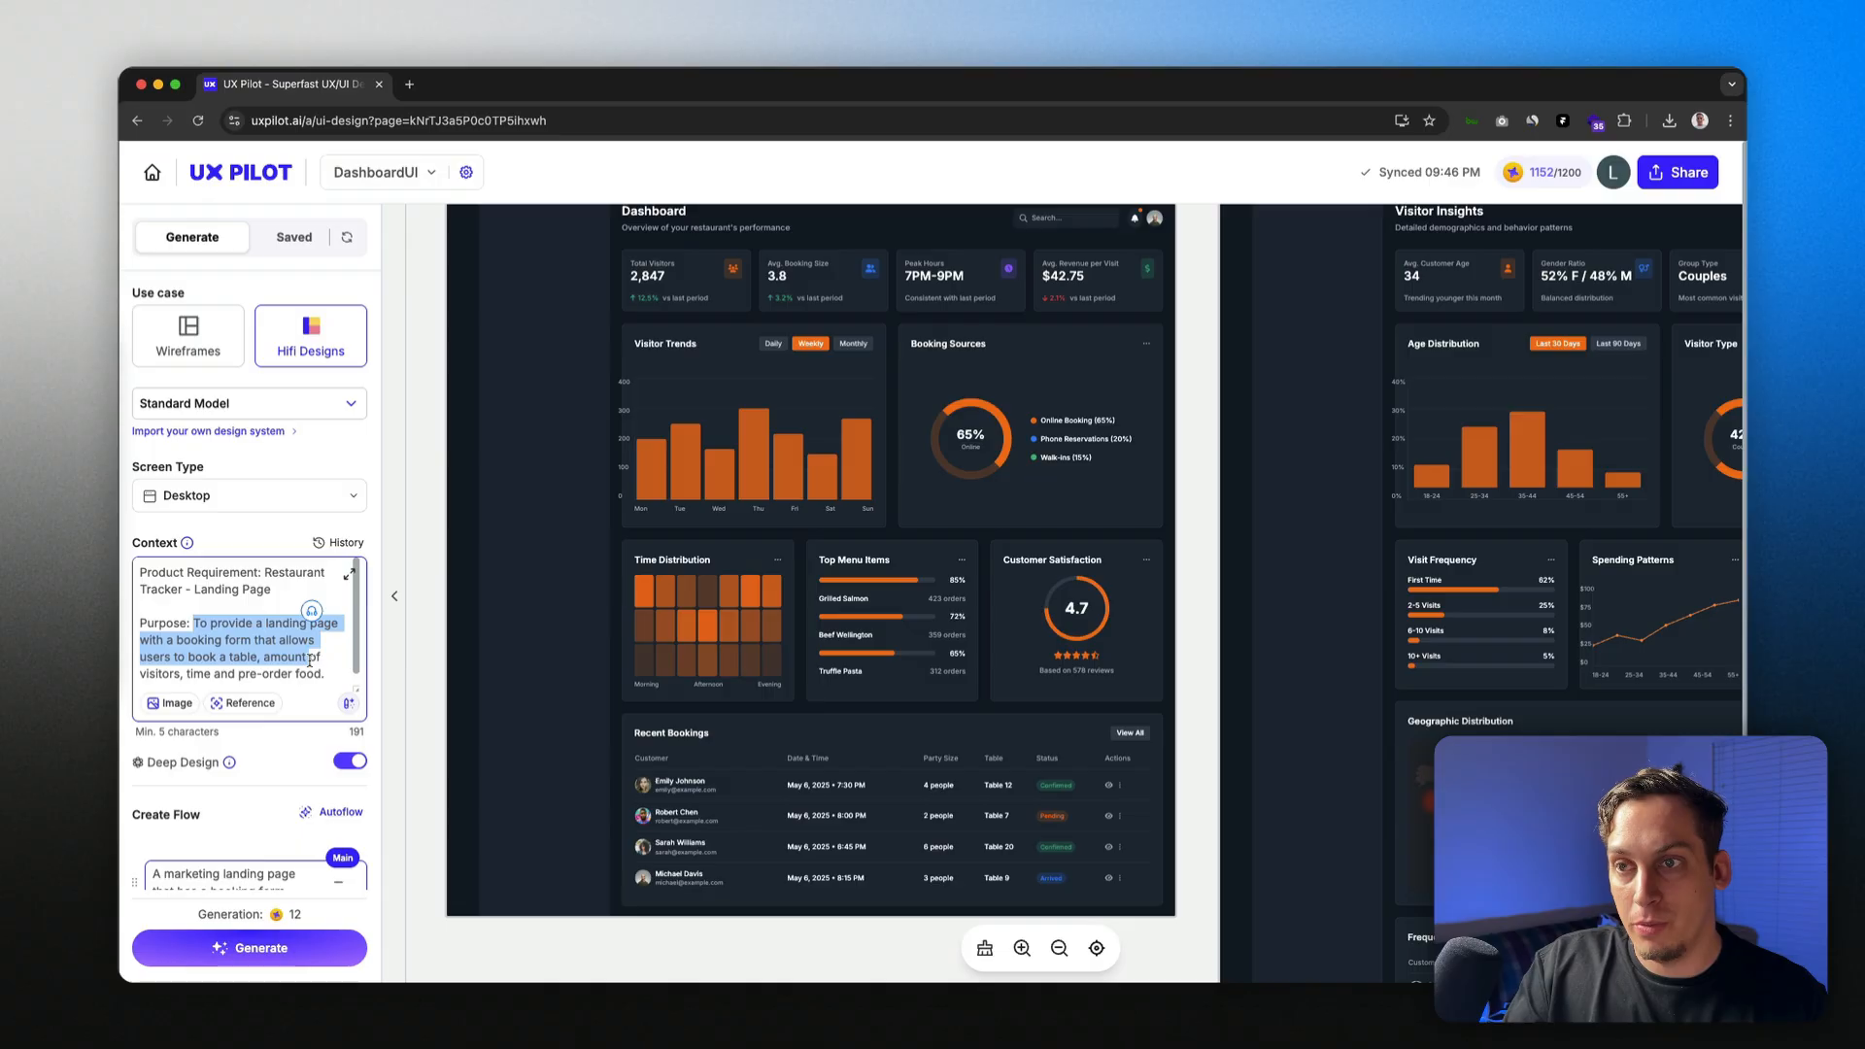
scroll(299, 661, "down", 1)
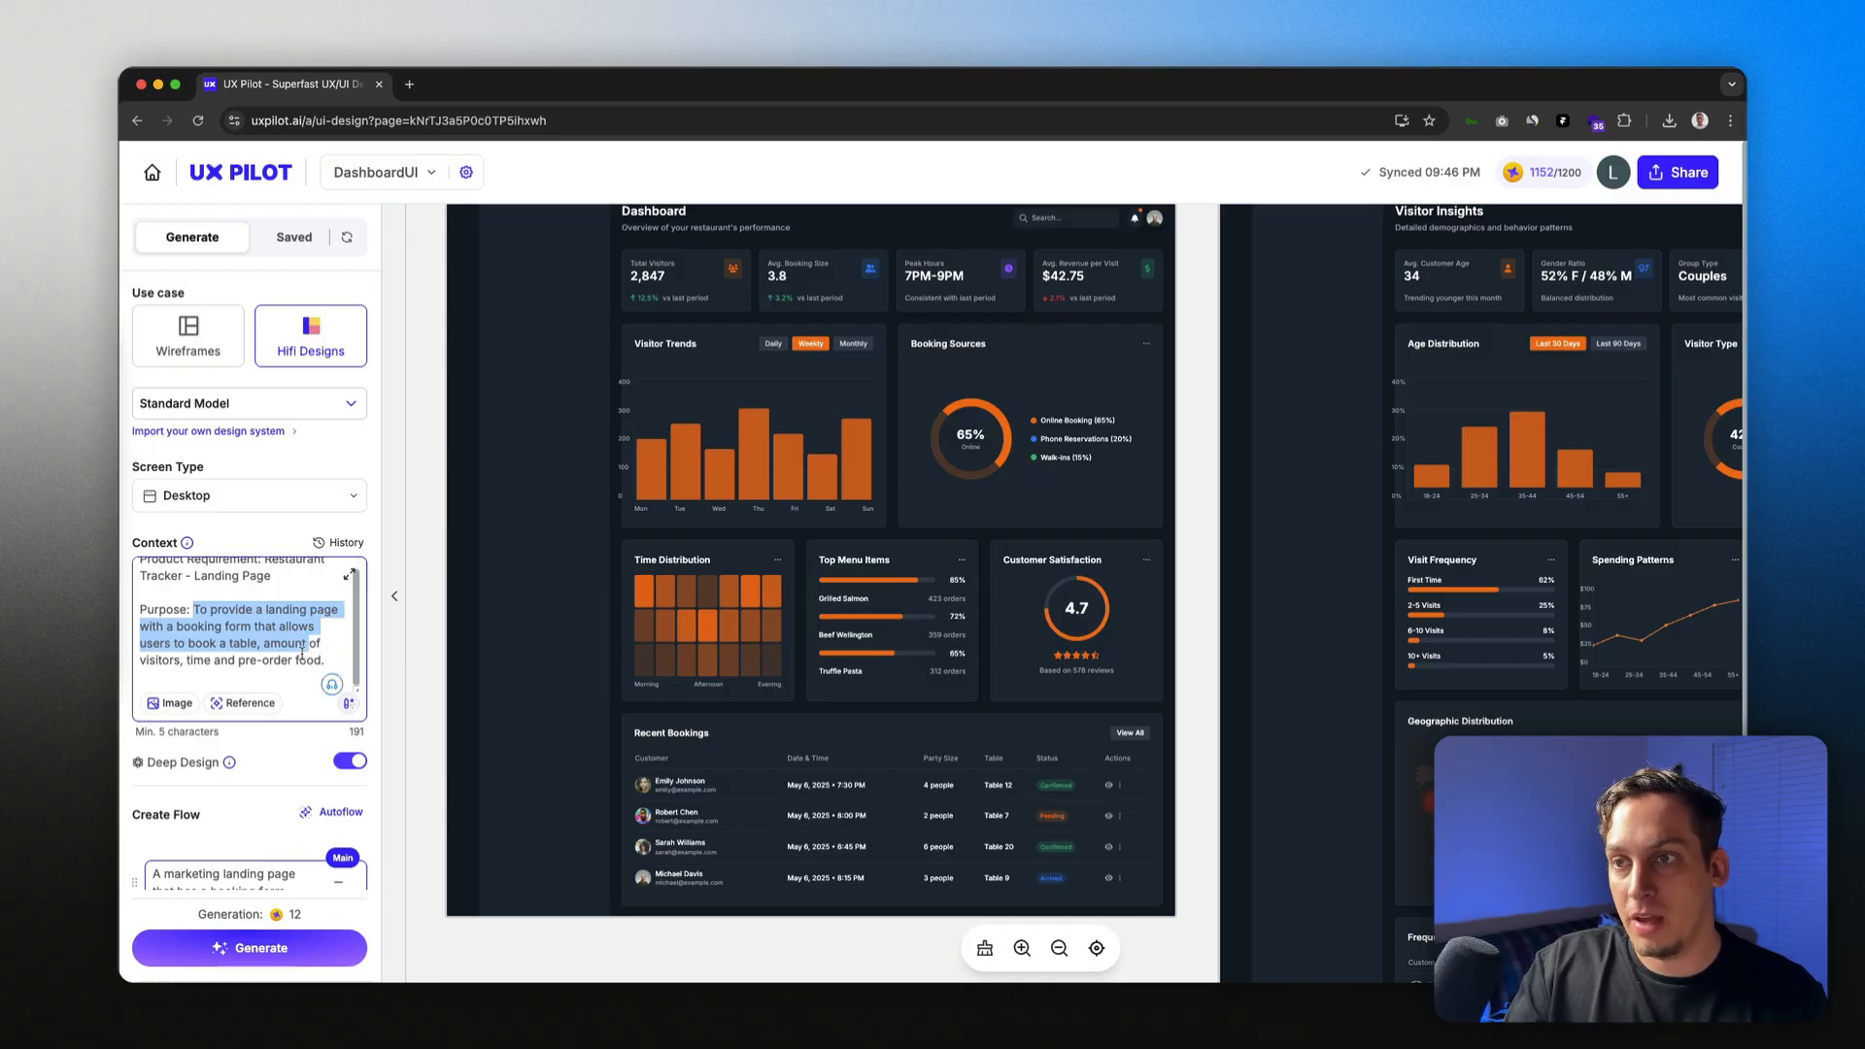
left_click(175, 661)
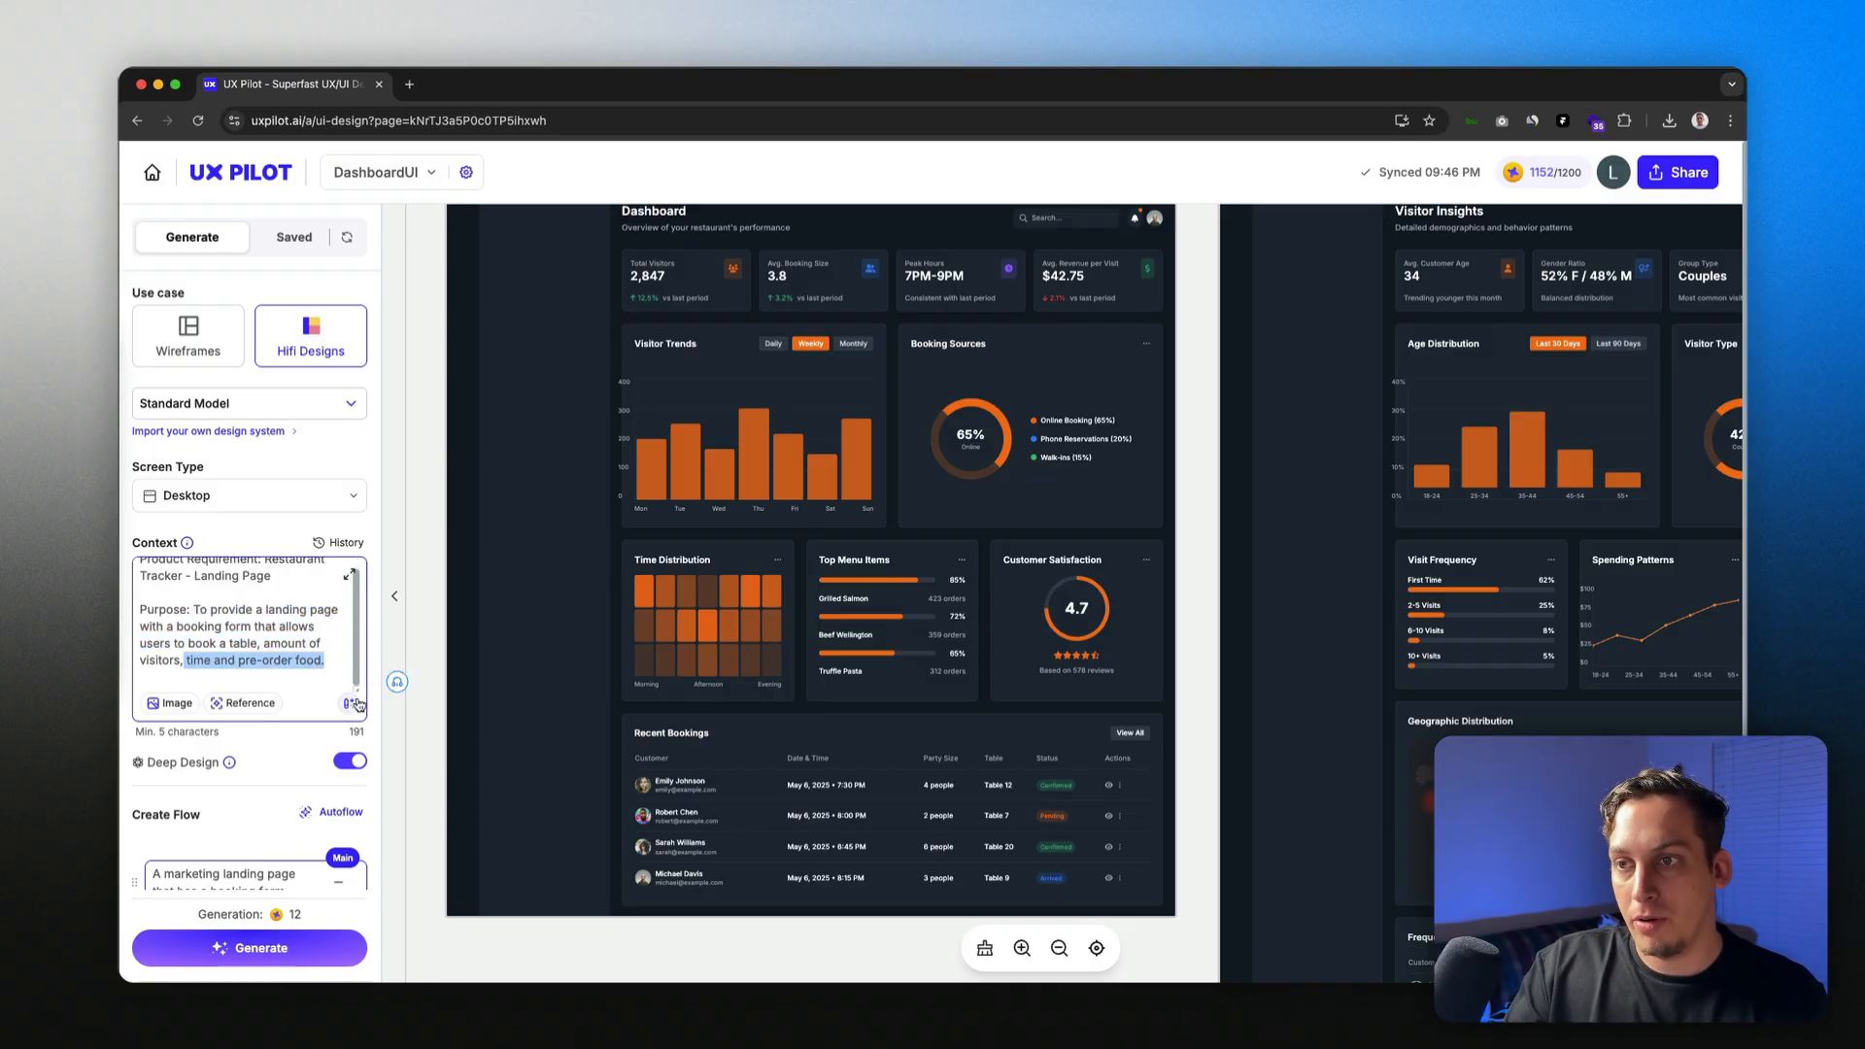
left_click(347, 702)
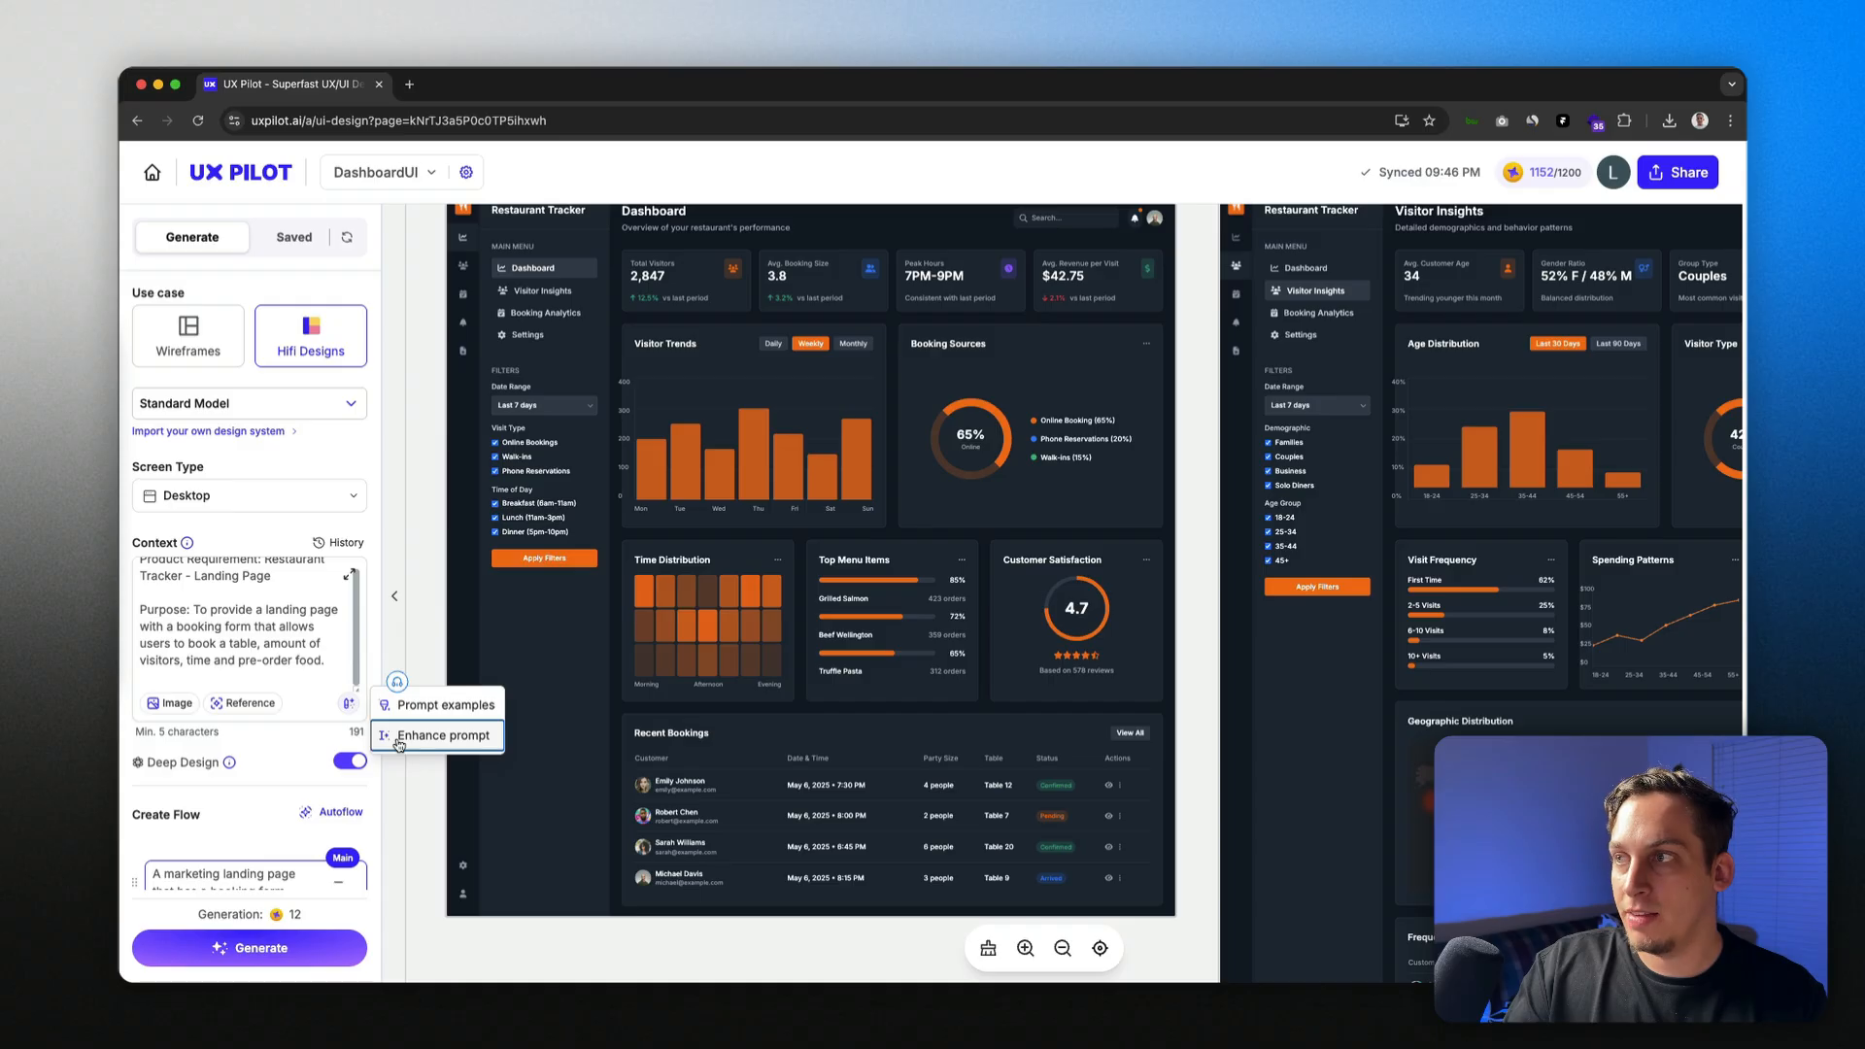
left_click(398, 745)
Step: Nudge the dashboard frames slightly right on the canvas
scroll(479, 587, "right", 4)
scroll(470, 585, "left", 3)
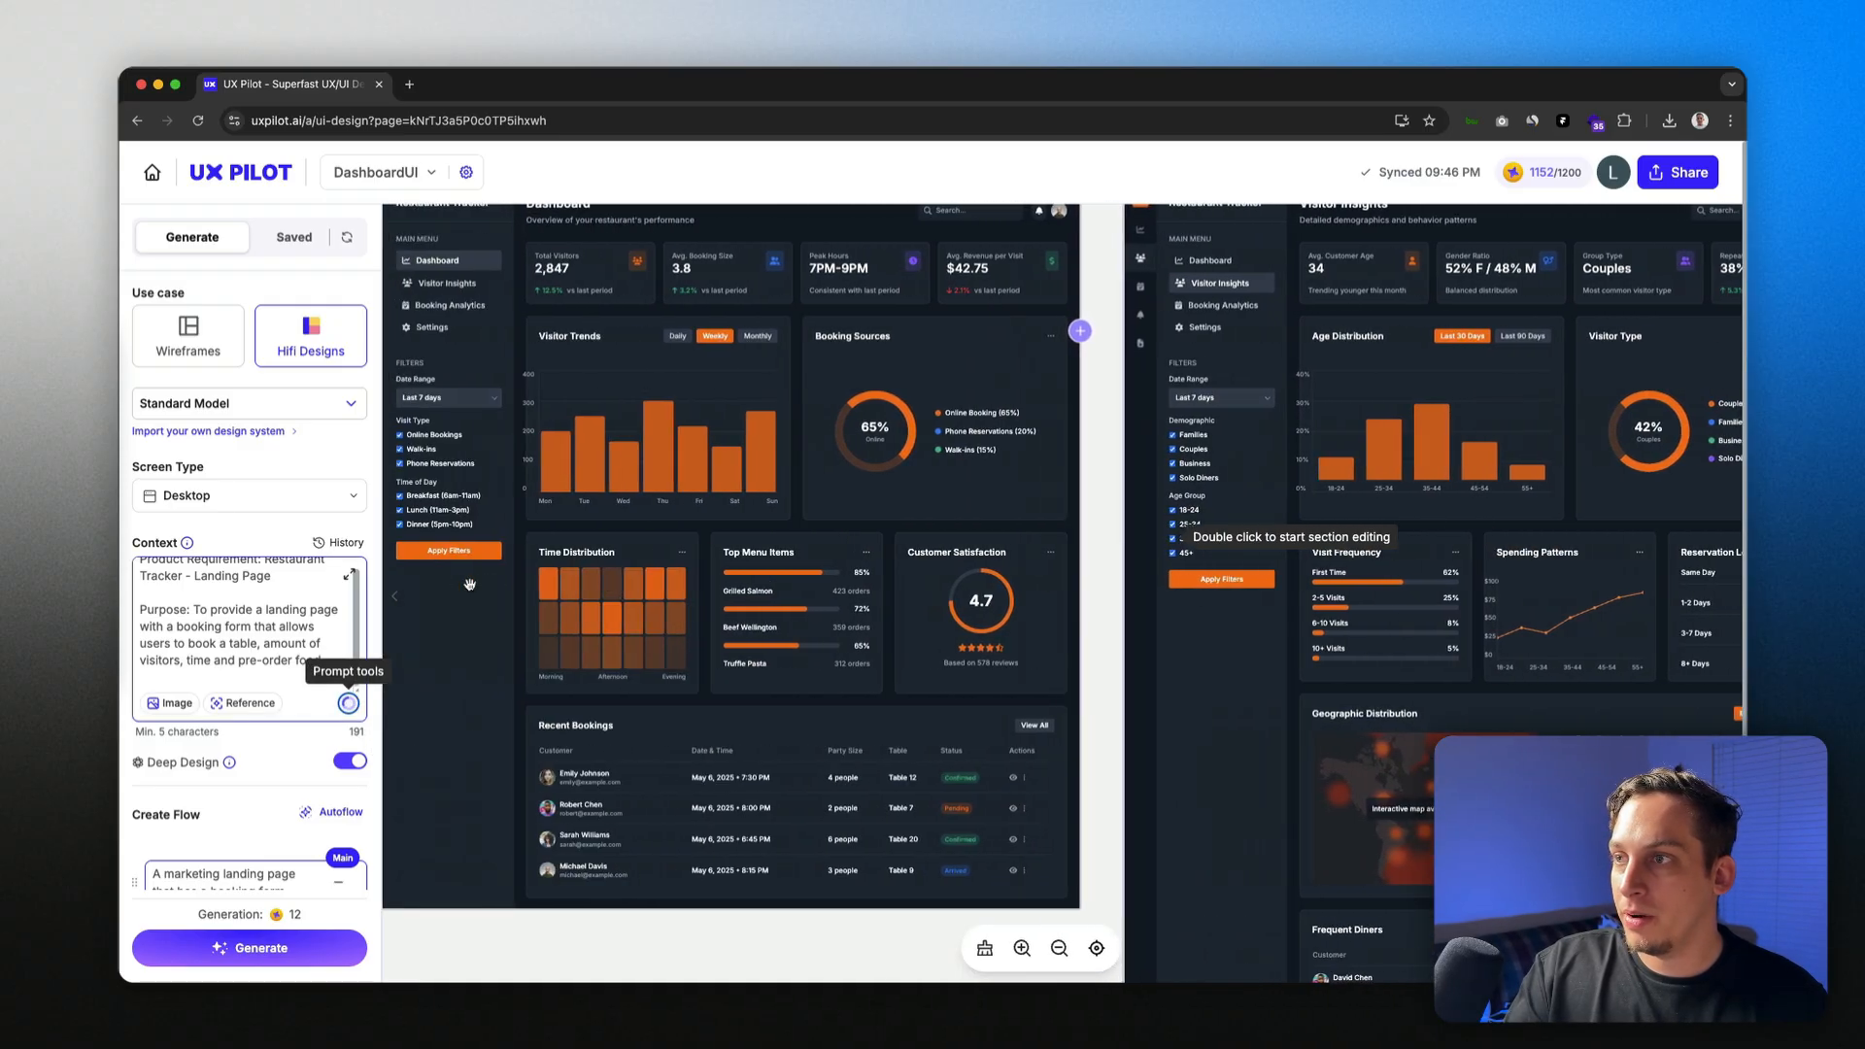
scroll(470, 585, "up", 5)
scroll(470, 585, "left", 4)
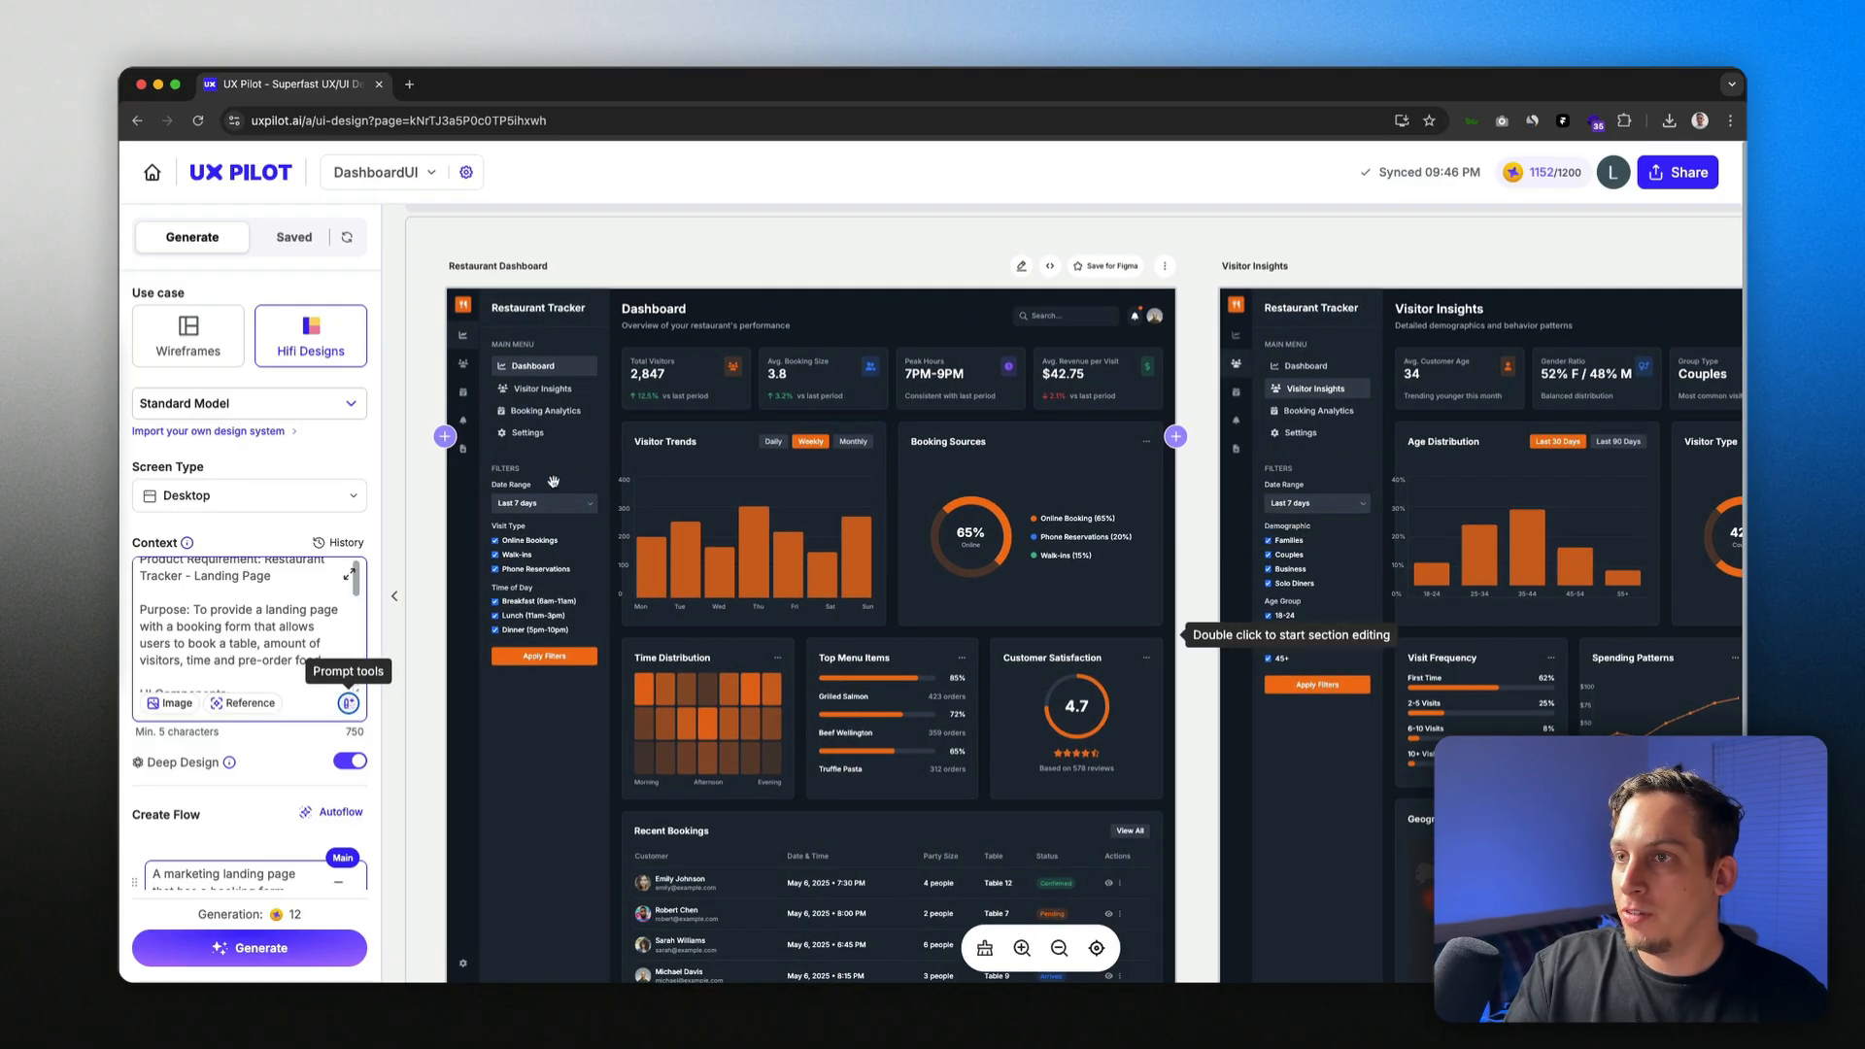
scroll(553, 482, "left", 1)
scroll(553, 482, "down", 5)
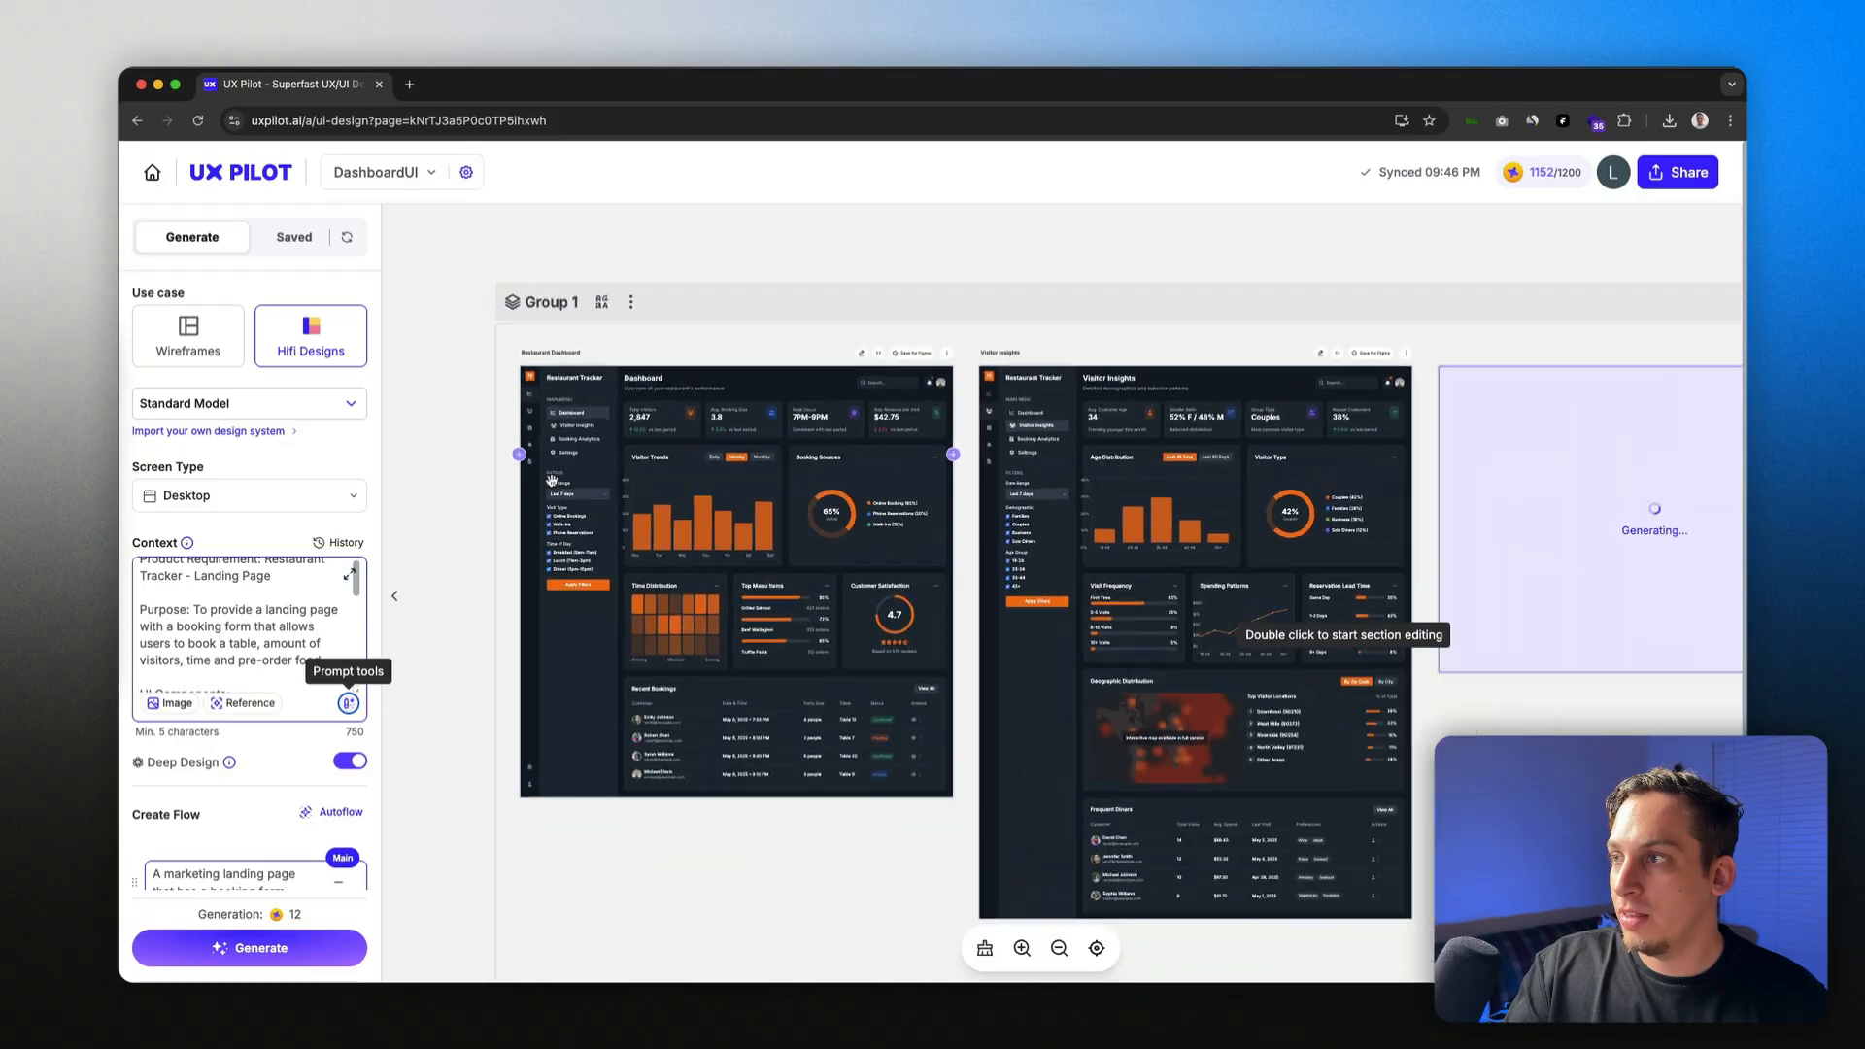
scroll(552, 480, "down", 3)
scroll(552, 480, "up", 6)
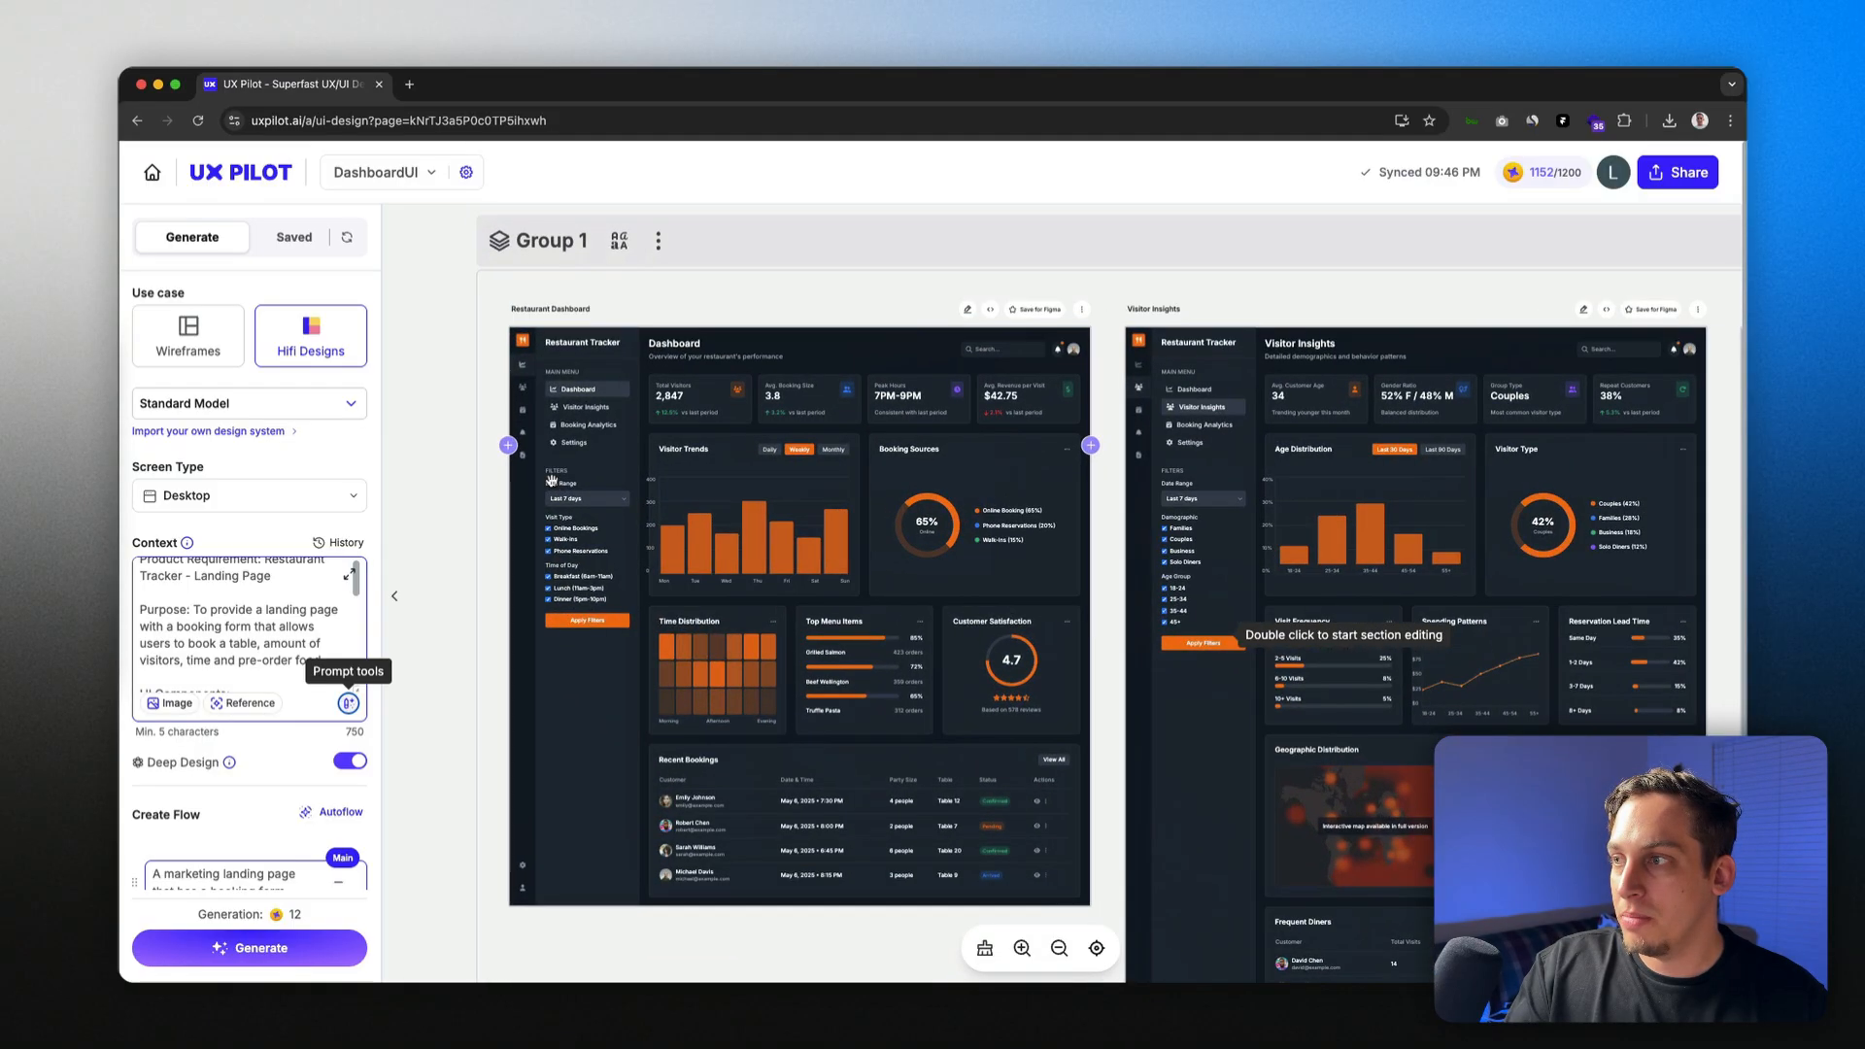
scroll(552, 480, "up", 2)
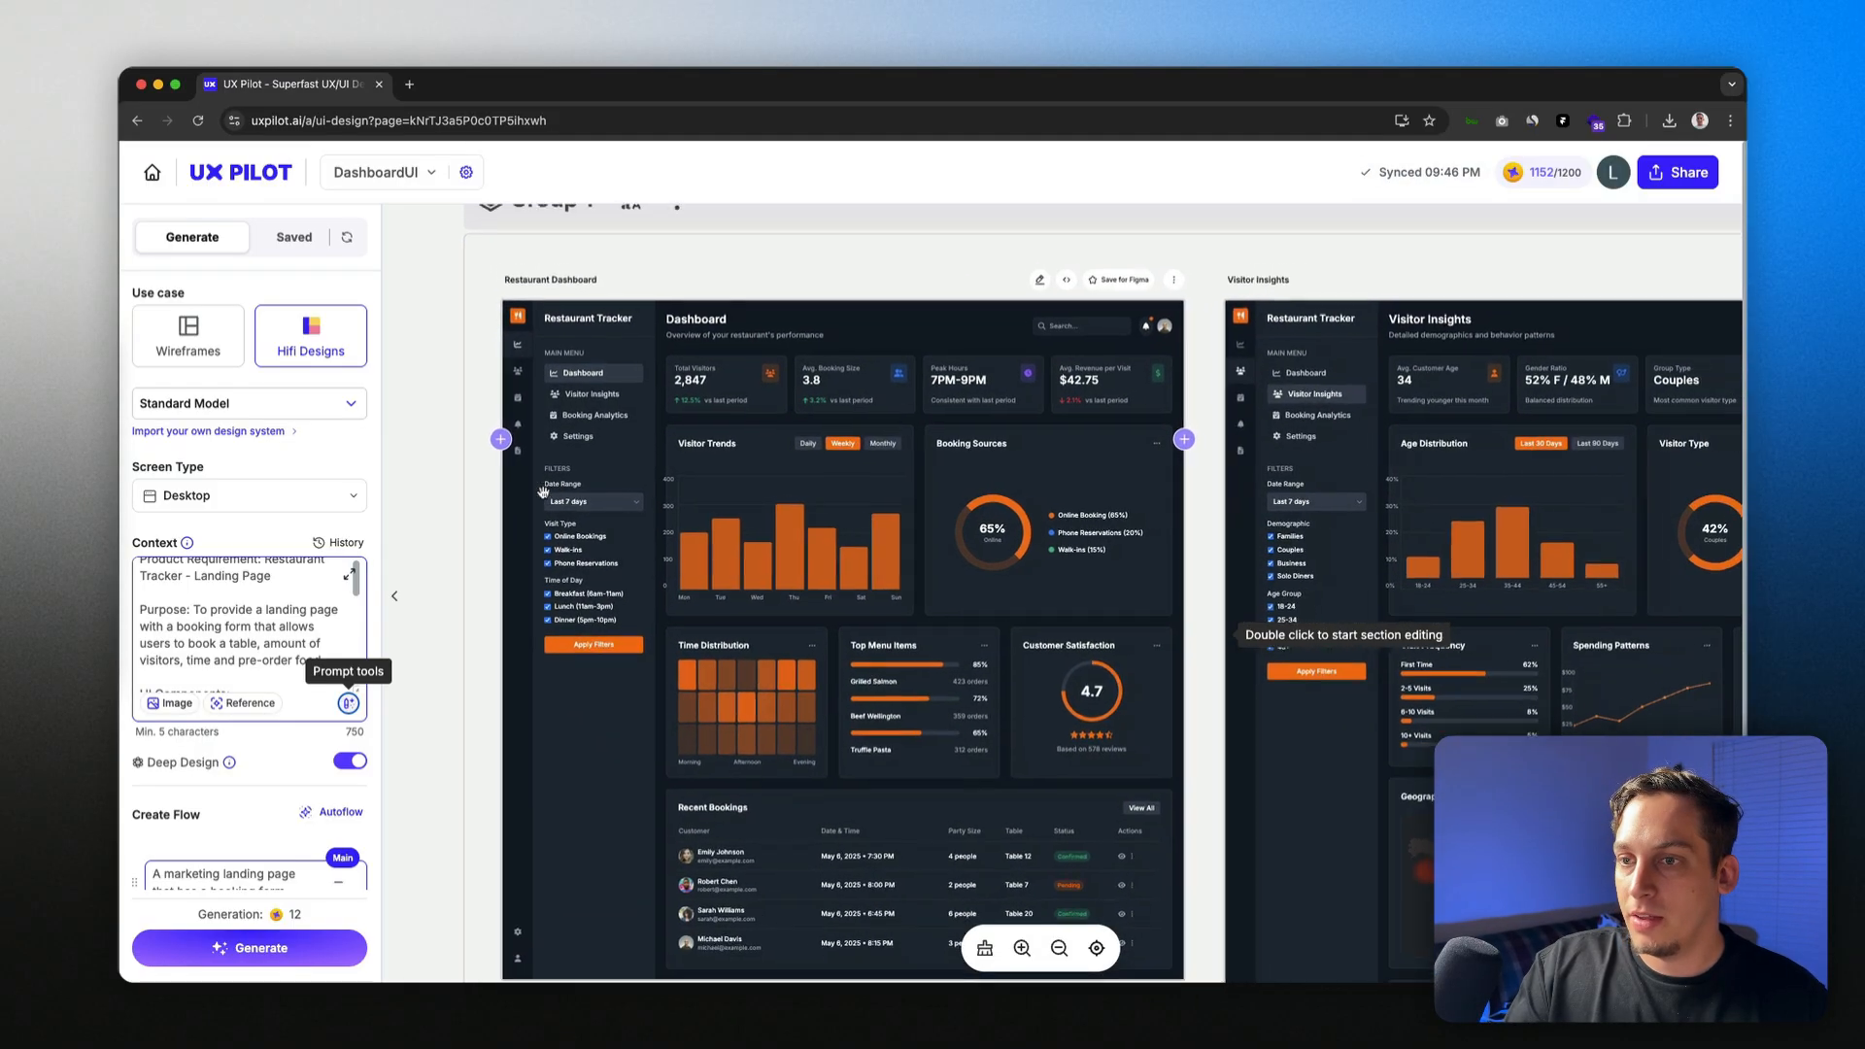
scroll(543, 491, "down", 1)
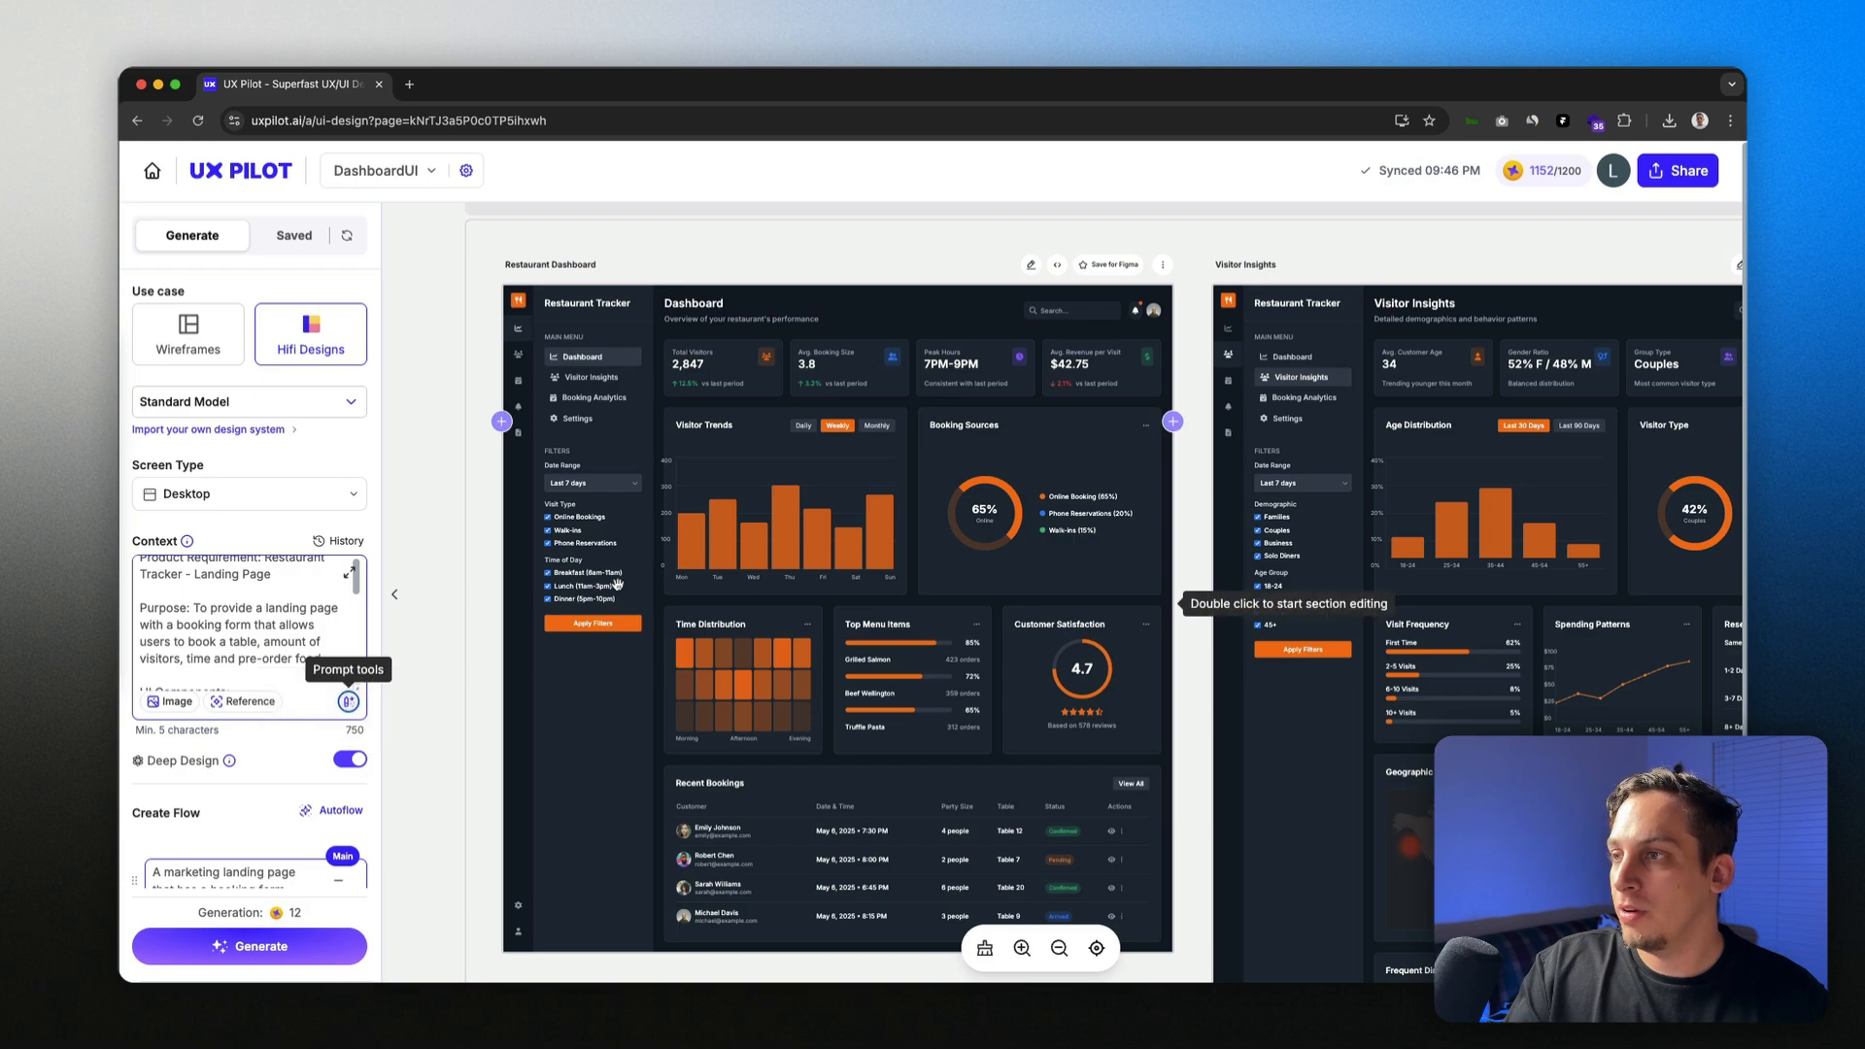
left_click_drag(617, 584, 671, 573)
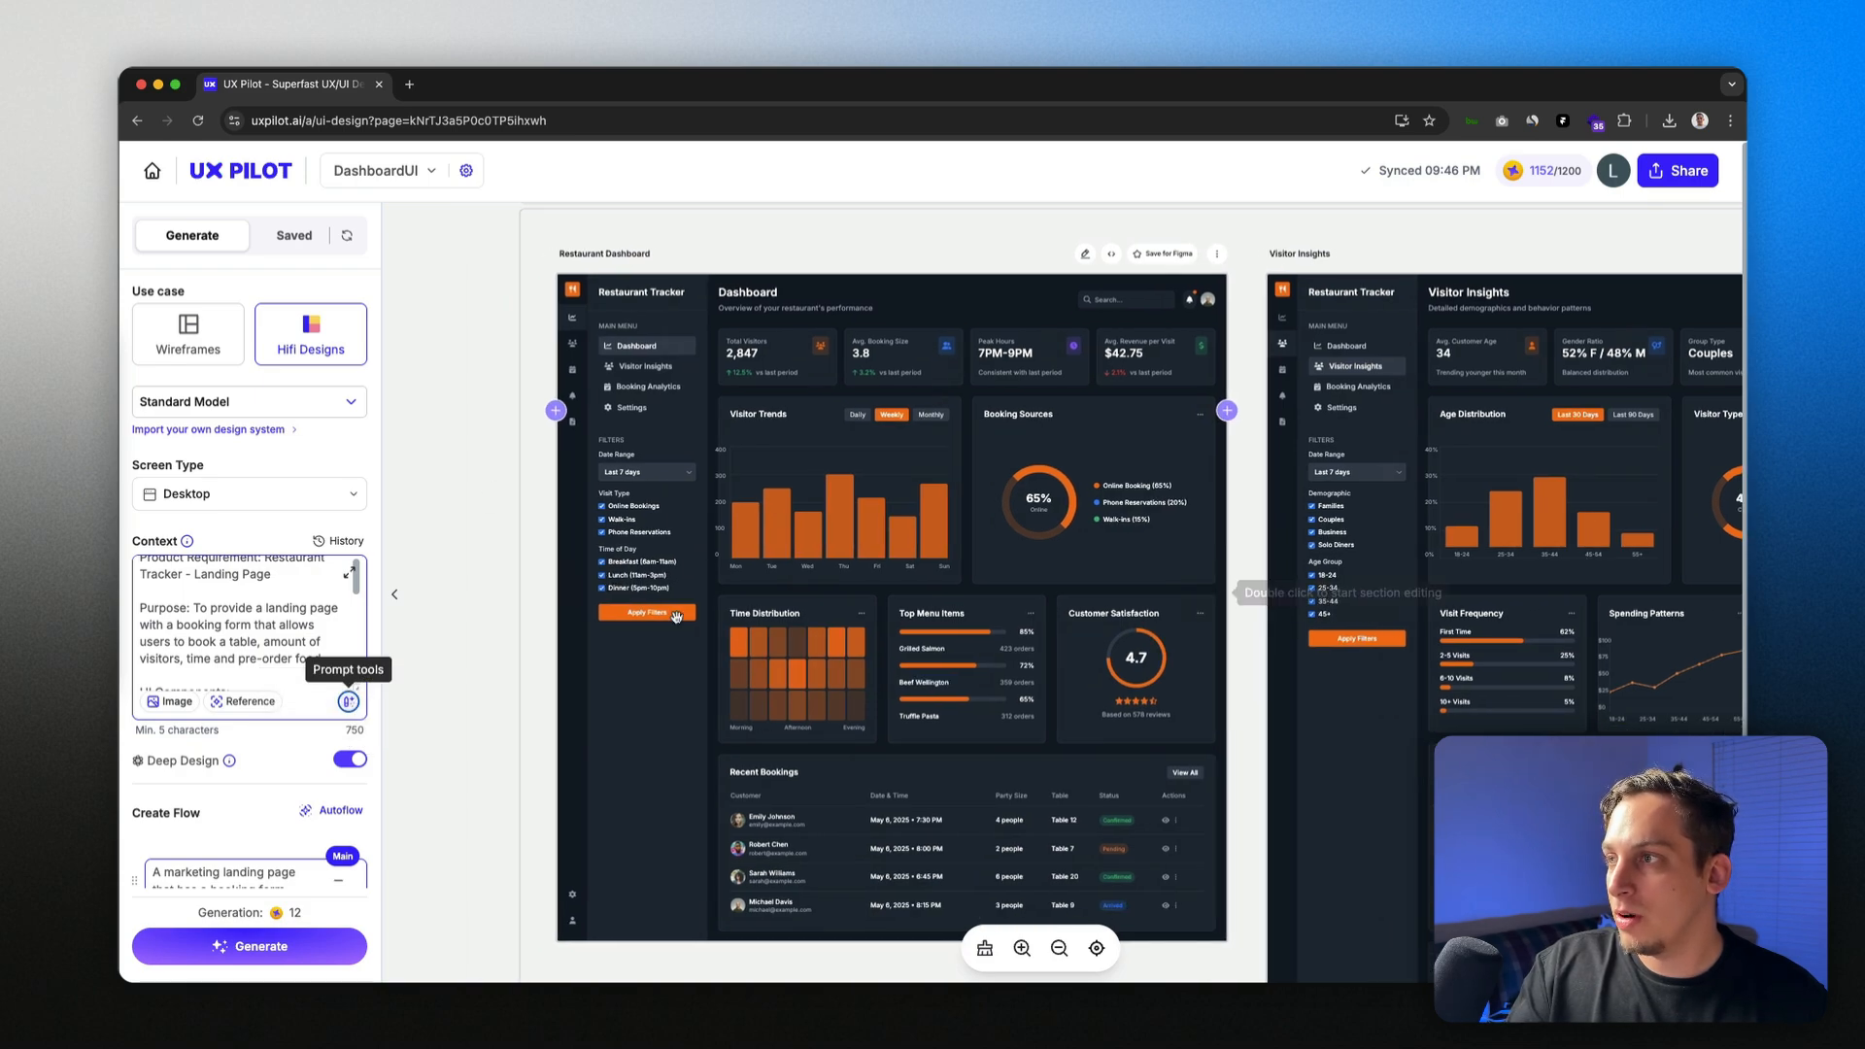
scroll(933, 629, "right", 5)
scroll(703, 518, "left", 2)
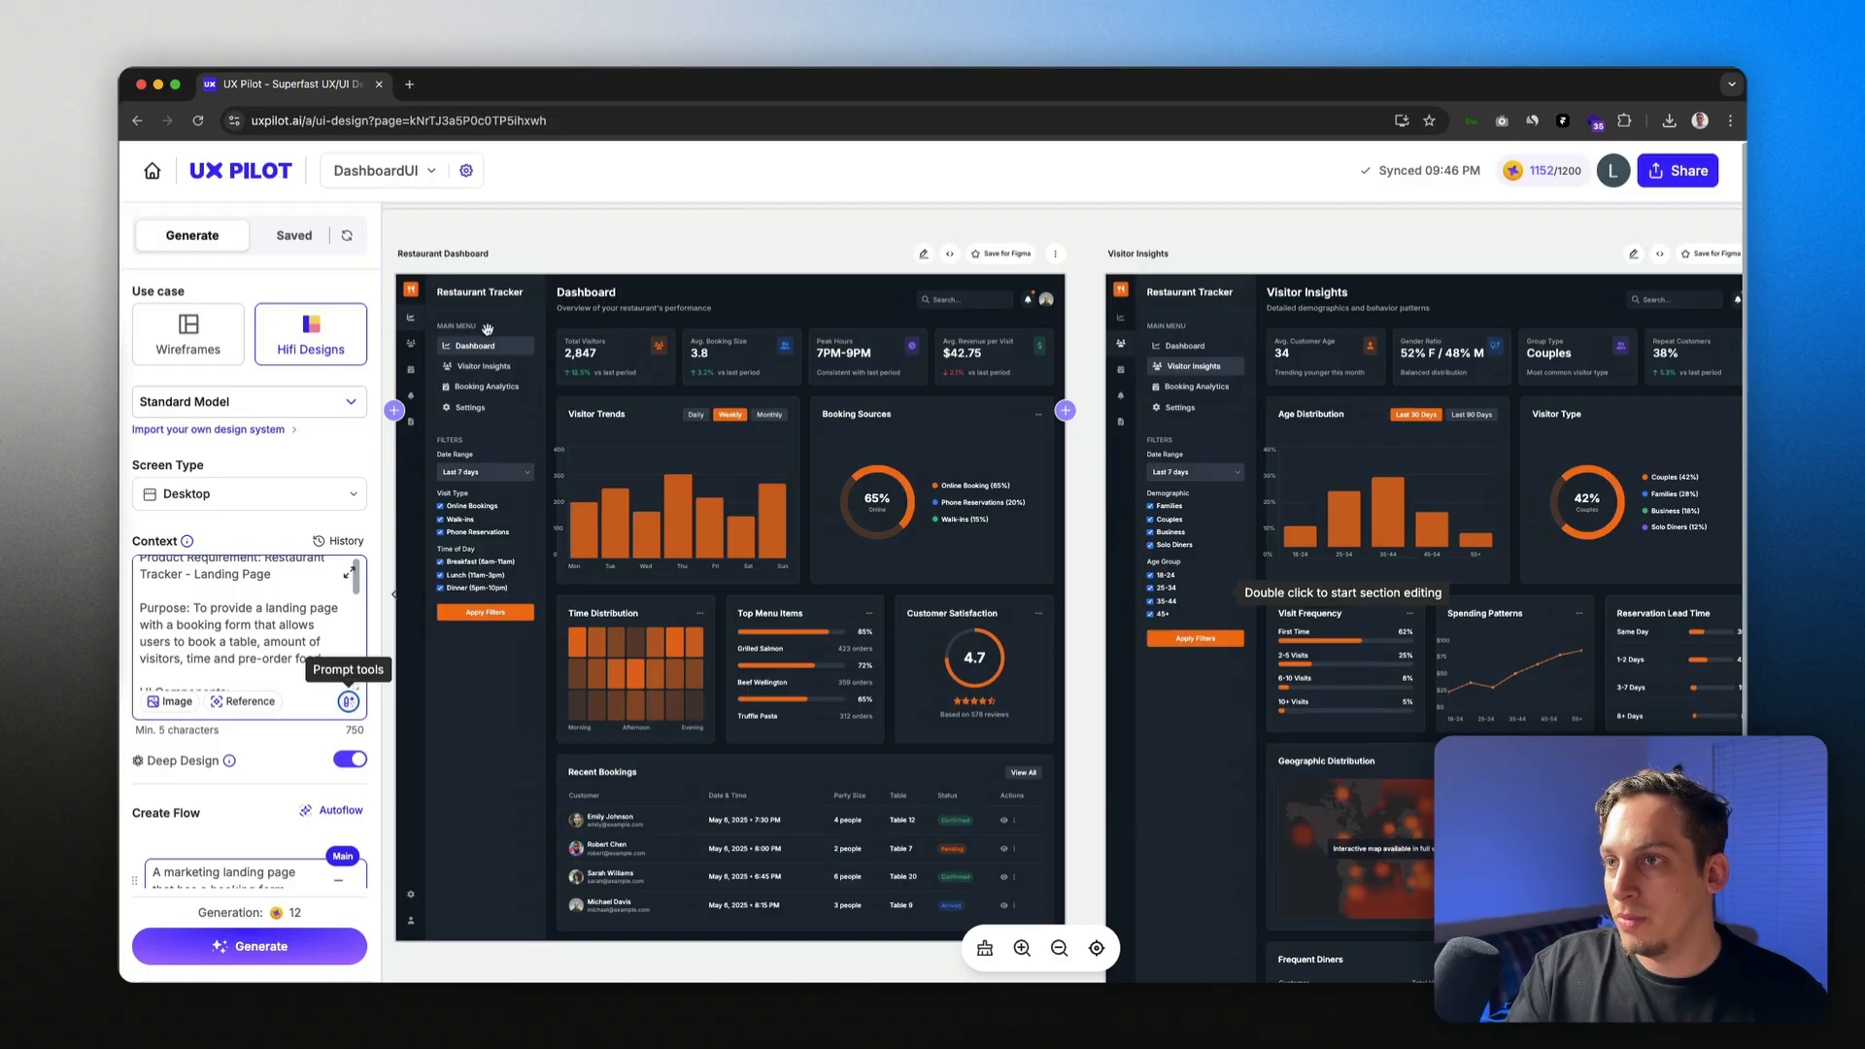
scroll(270, 599, "down", 3)
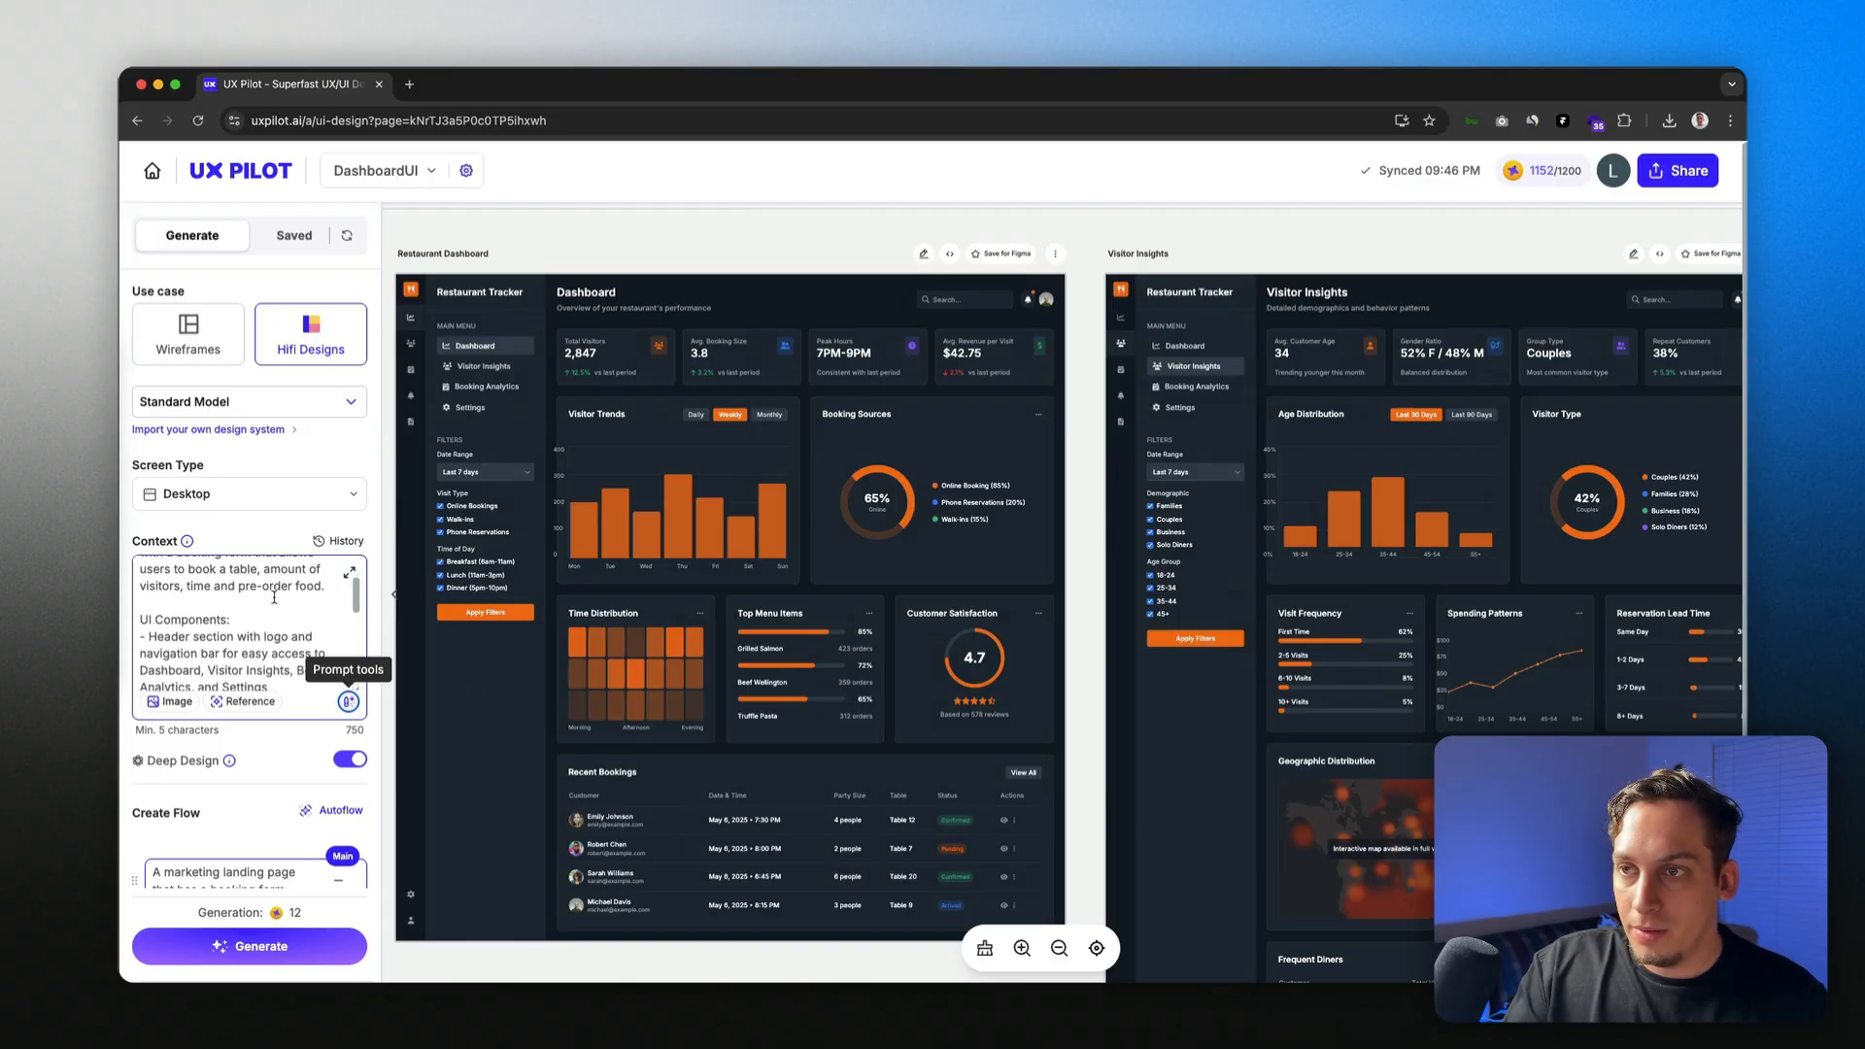
scroll(270, 600, "up", 4)
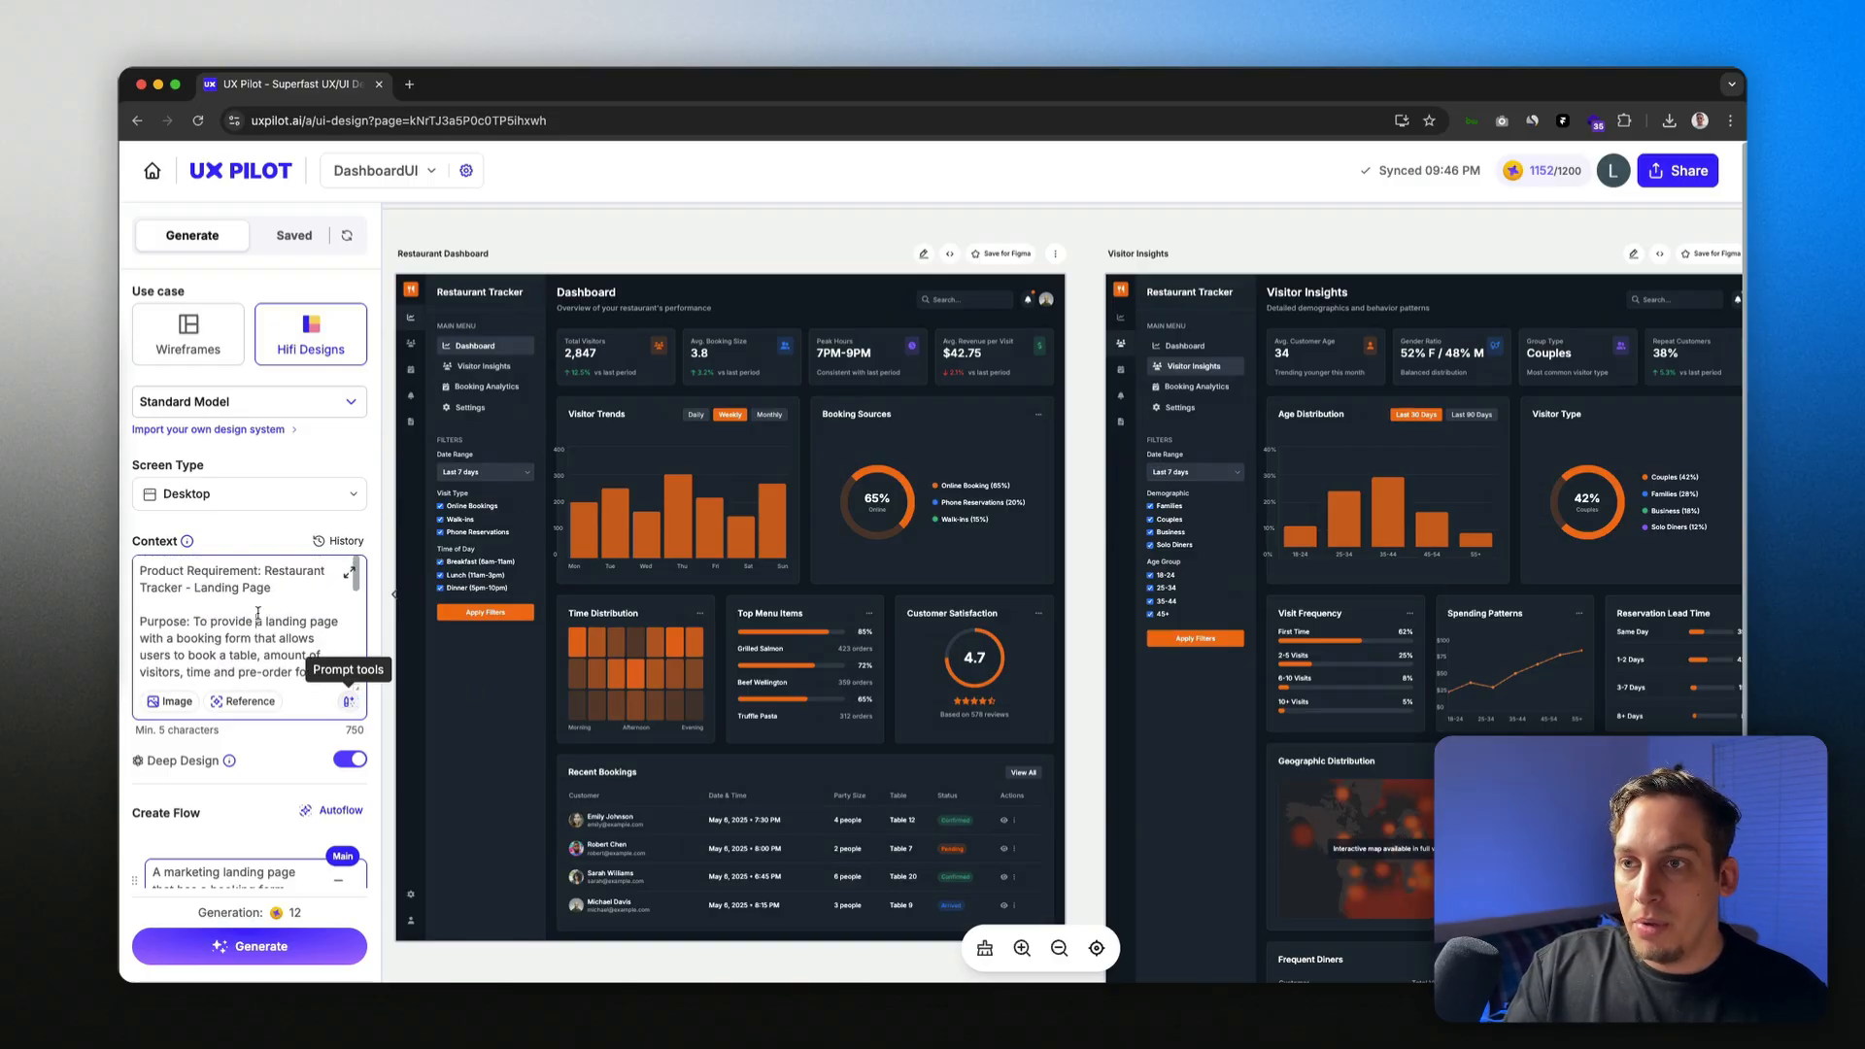
scroll(256, 622, "down", 1)
Step: Review the 750-character landing-page prompt from its purpose lines down to Screen Type: Desktop
left_click_drag(198, 608, 250, 667)
scroll(190, 638, "down", 3)
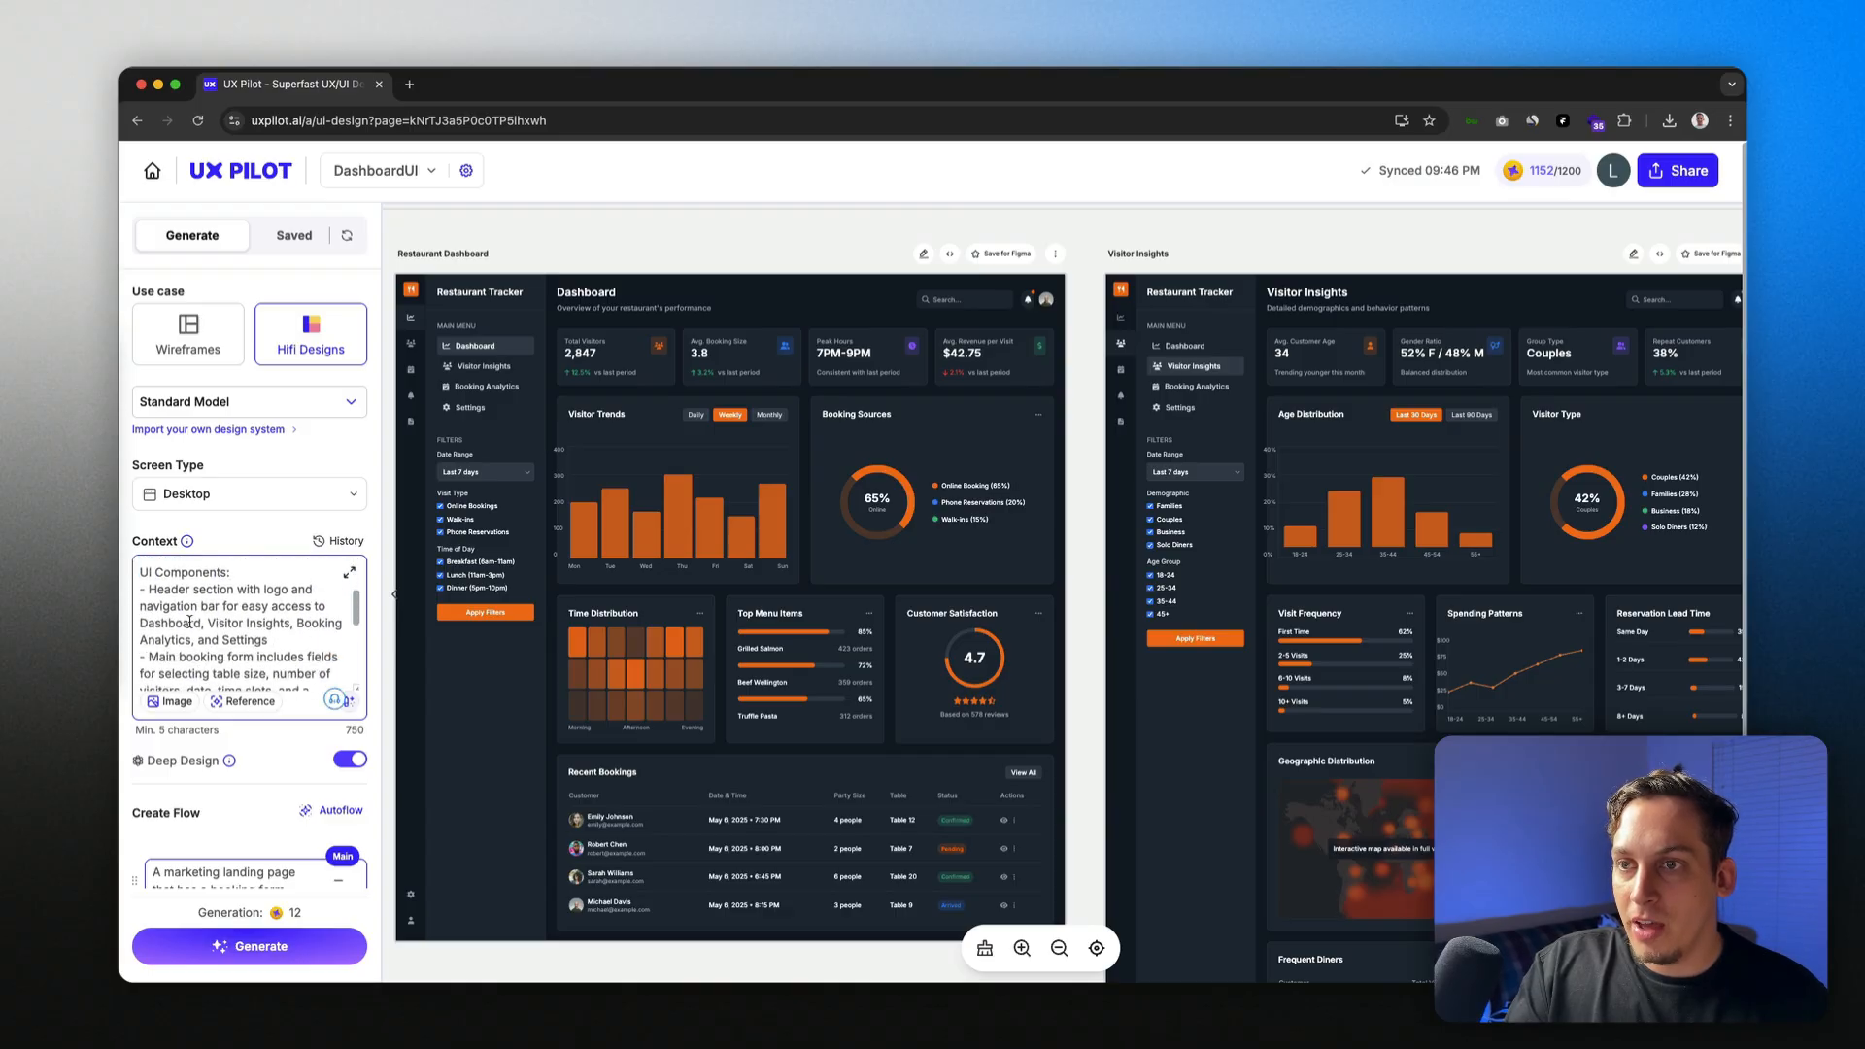
scroll(227, 614, "down", 9)
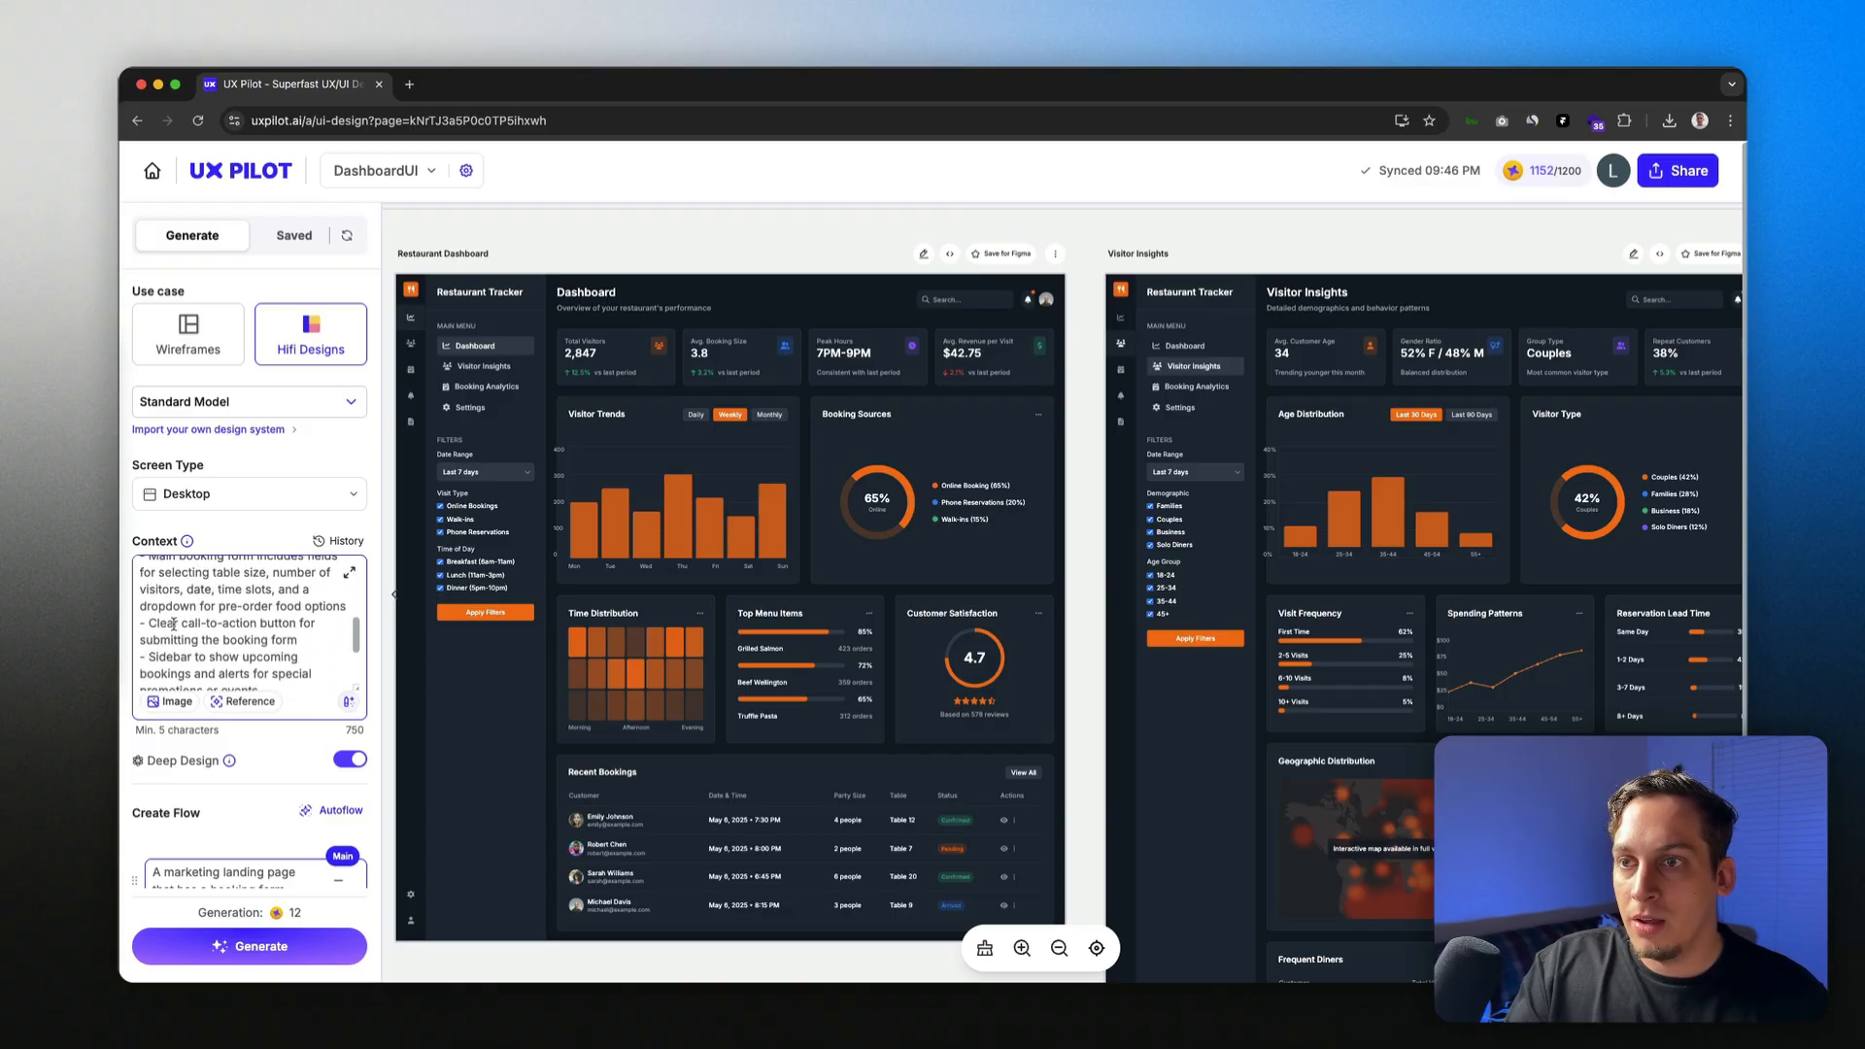
scroll(180, 623, "down", 3)
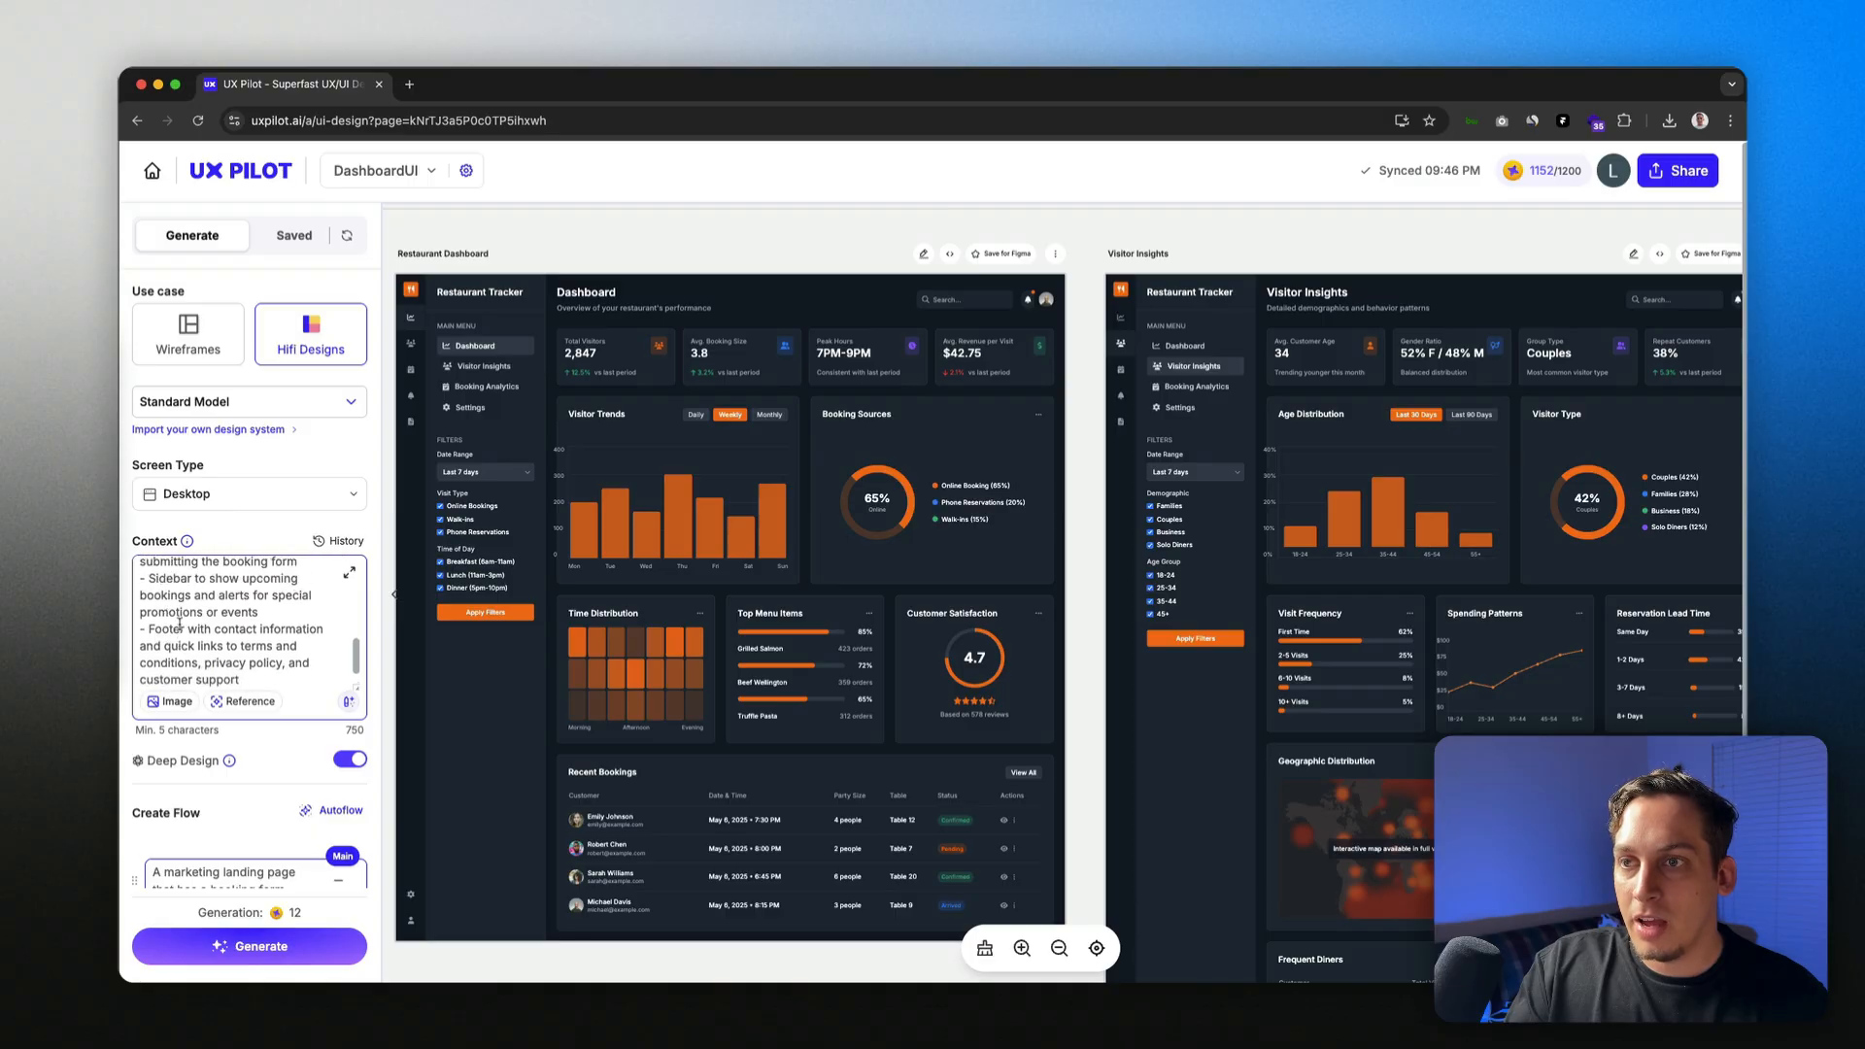
scroll(212, 595, "down", 3)
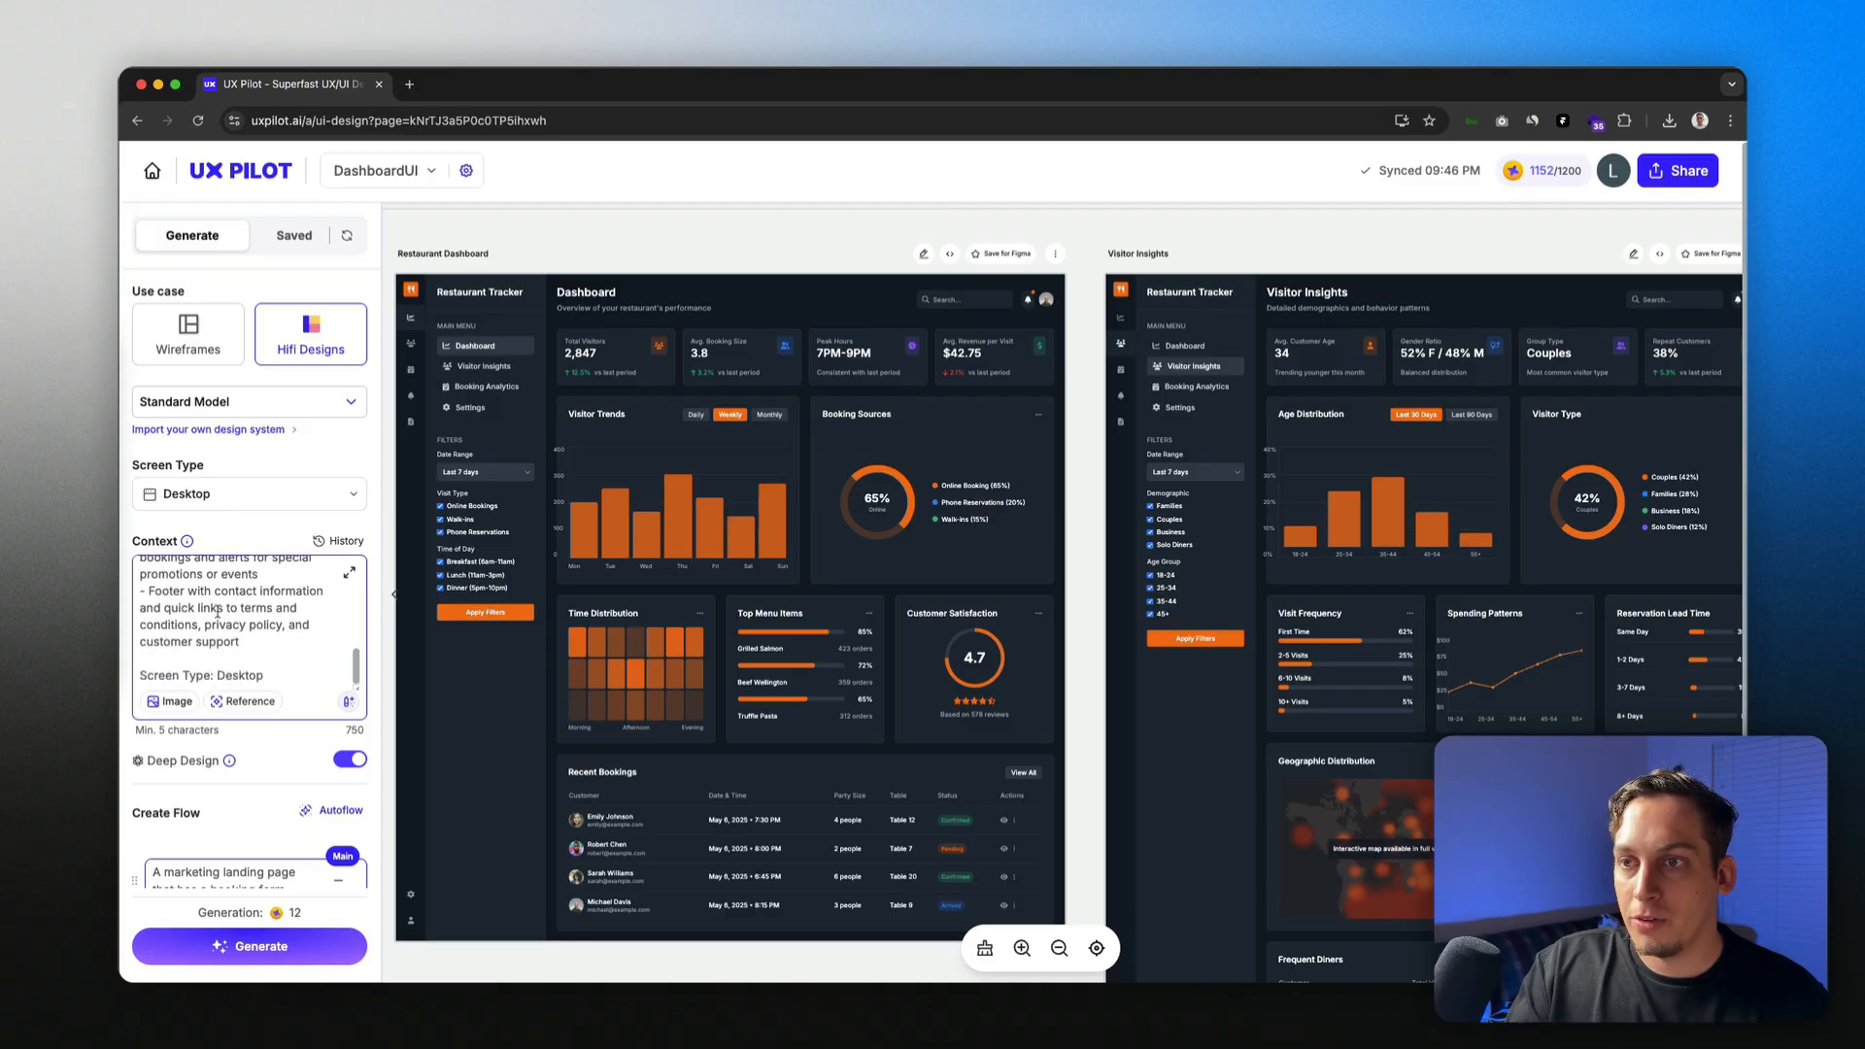
scroll(217, 613, "down", 3)
left_click(334, 810)
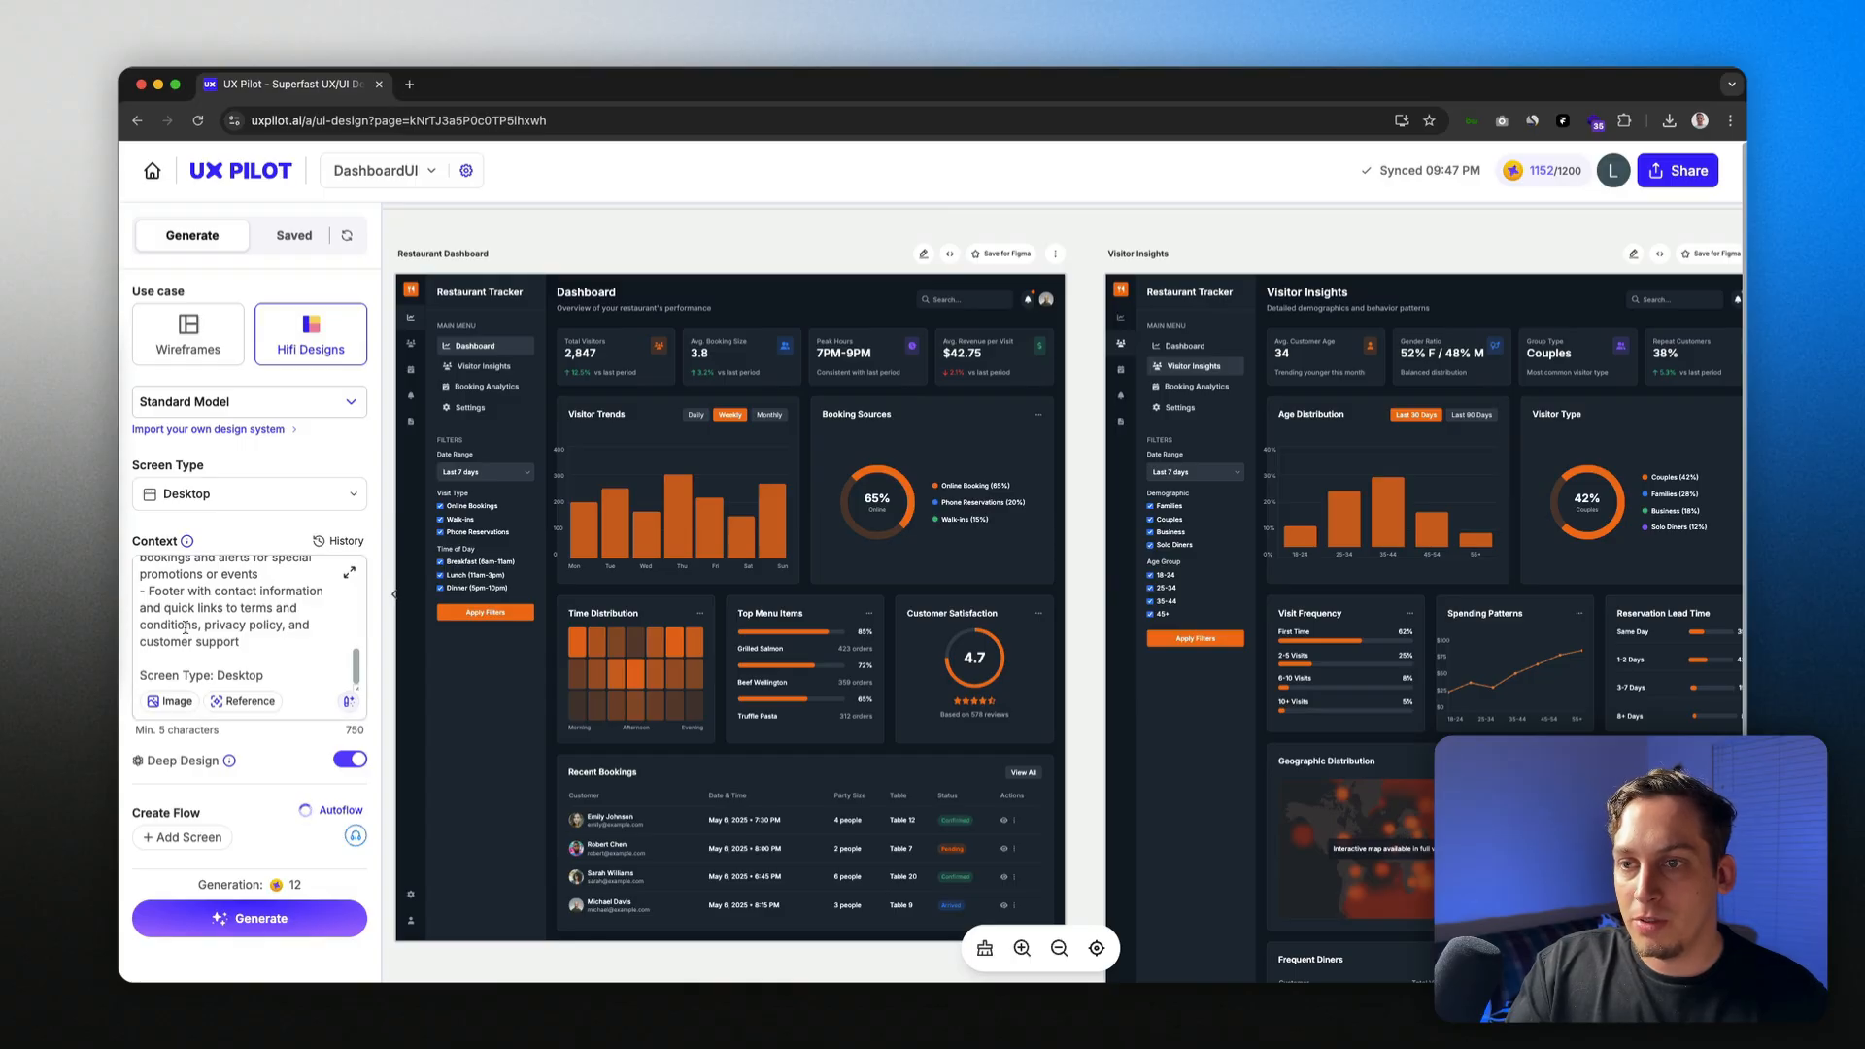
Step: Review the five Autoflow screens: landing page, dashboard, visitor analytics, booking analytics and settings
scroll(195, 642, "down", 3)
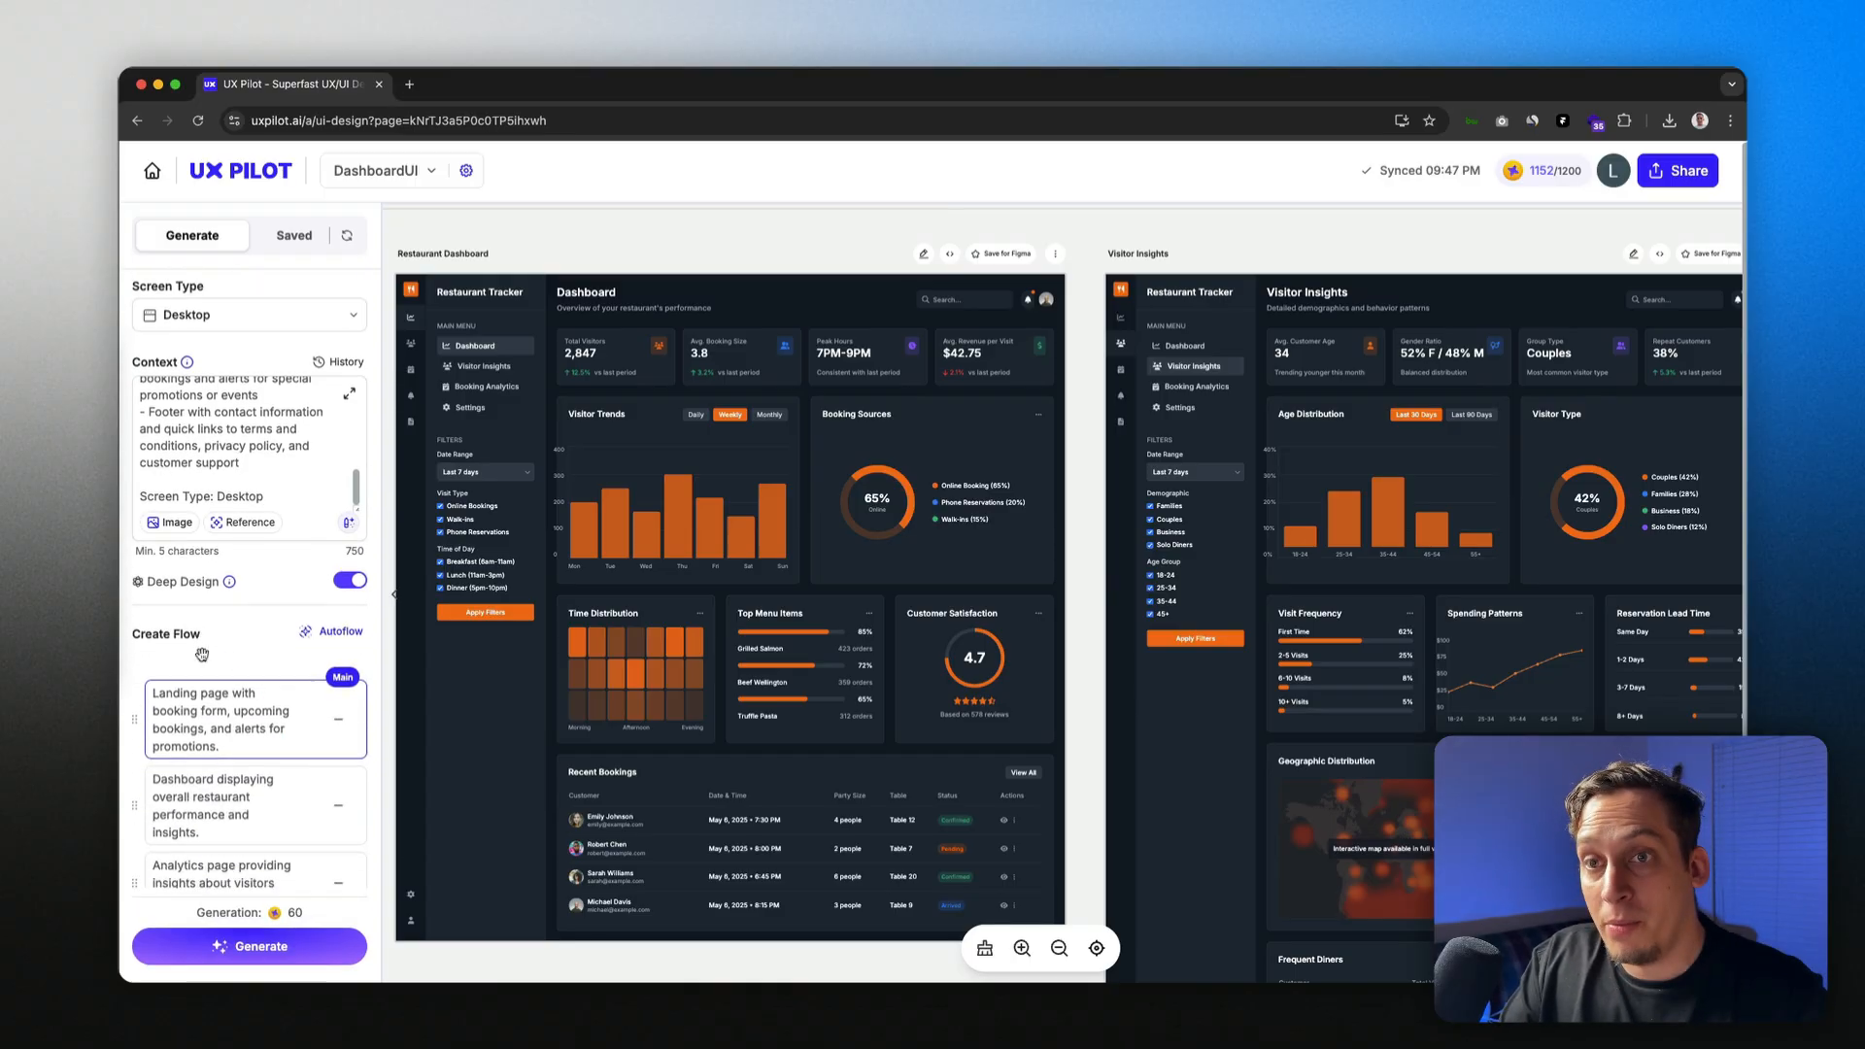
scroll(204, 653, "down", 3)
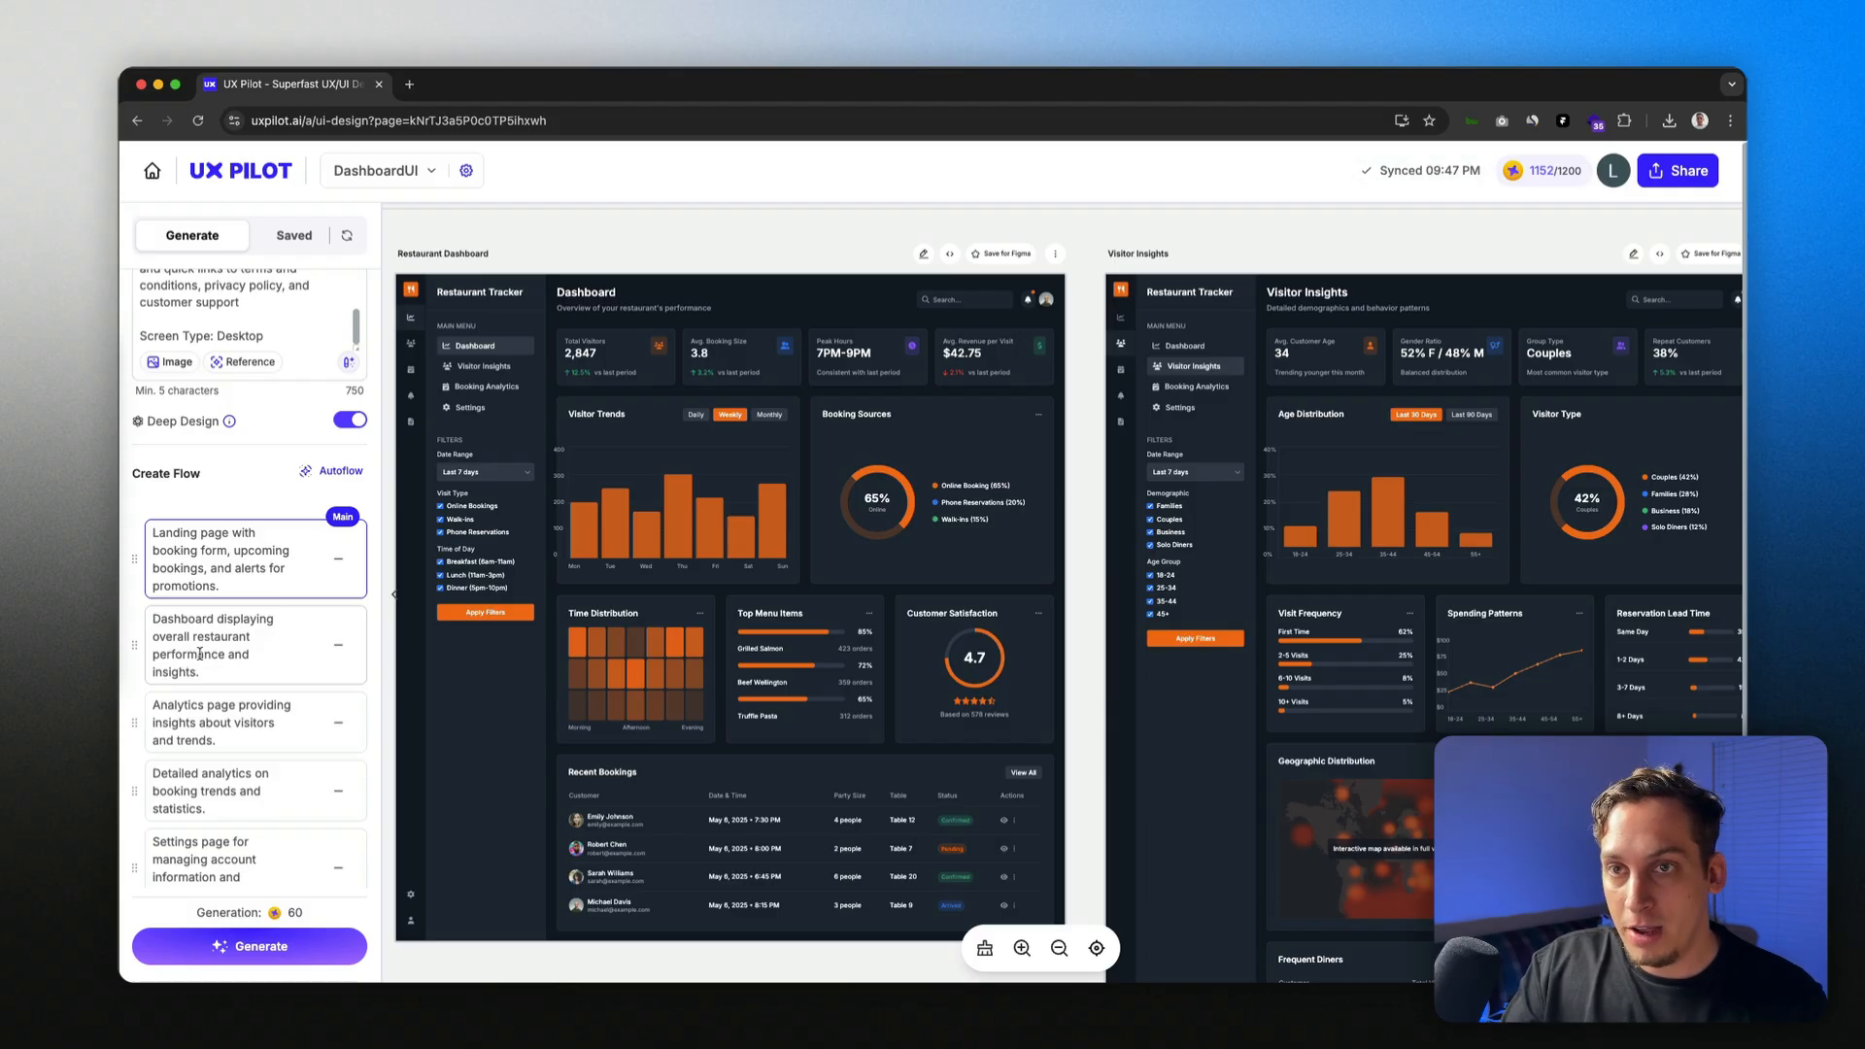
scroll(204, 659, "up", 2)
scroll(204, 632, "down", 2)
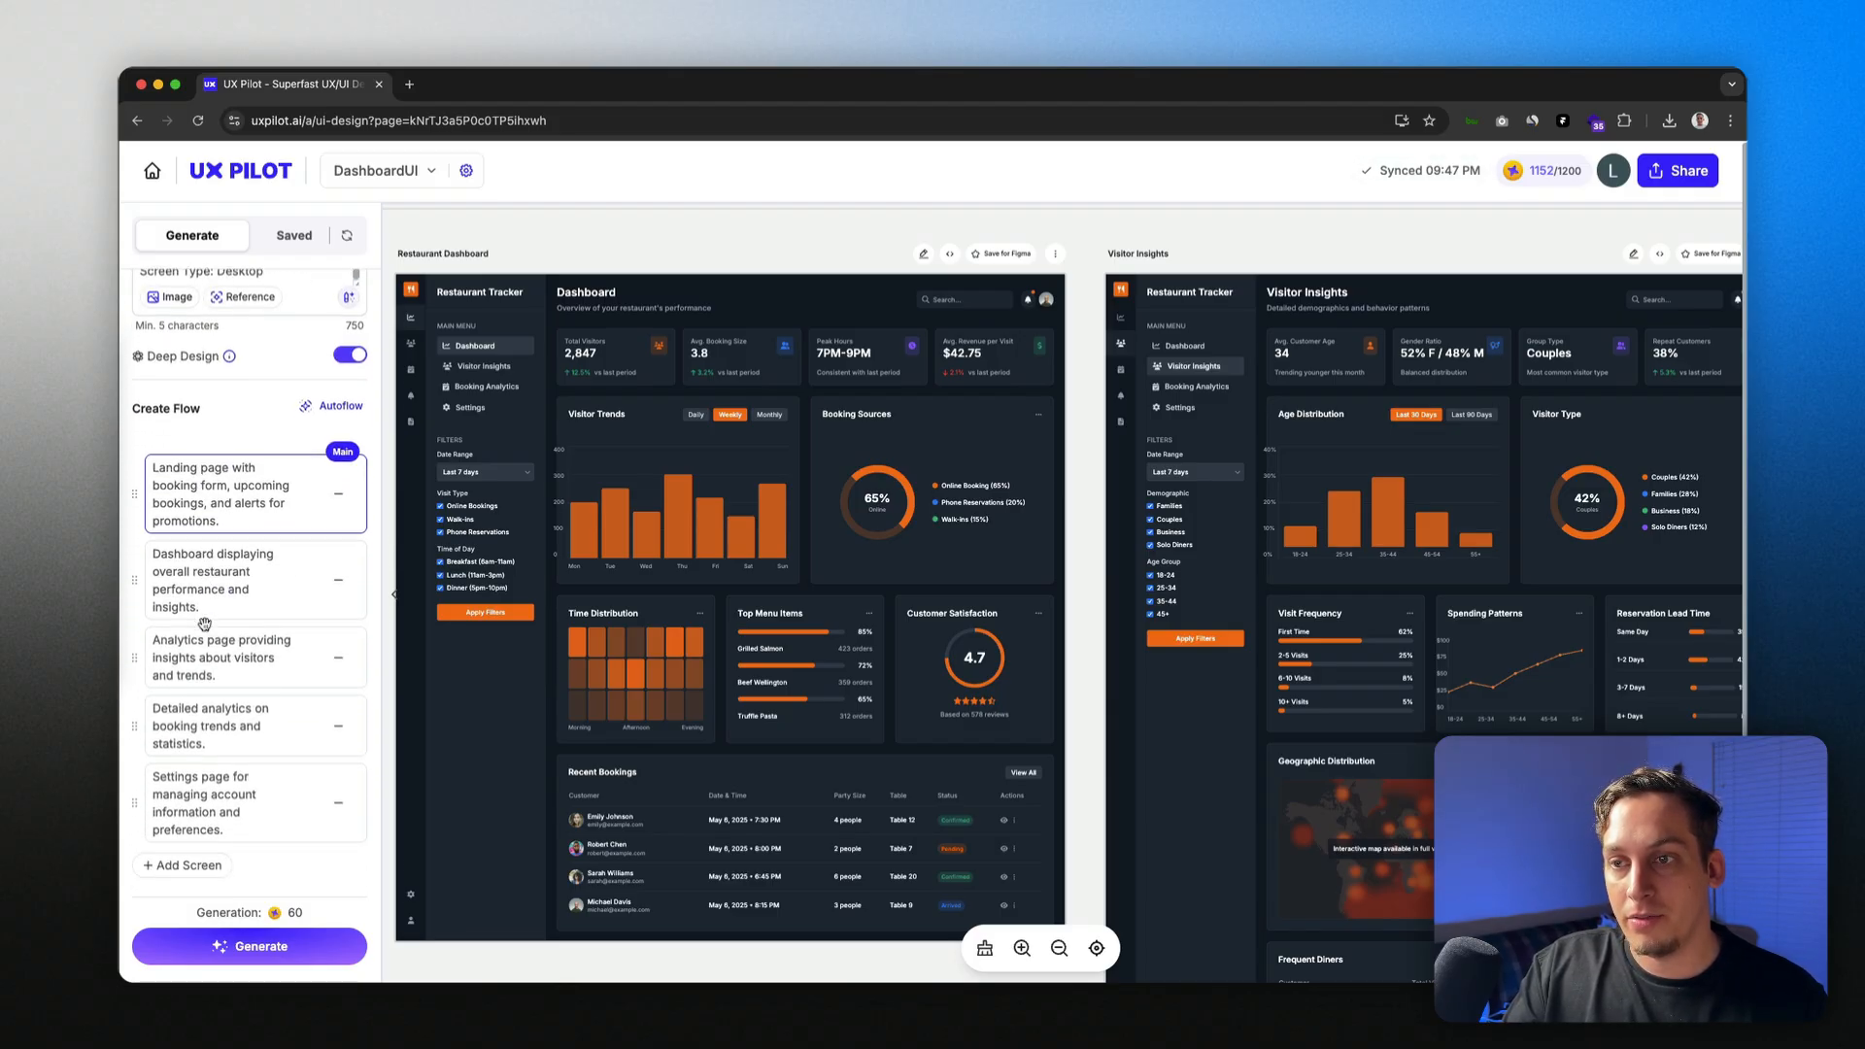
scroll(213, 680, "up", 4)
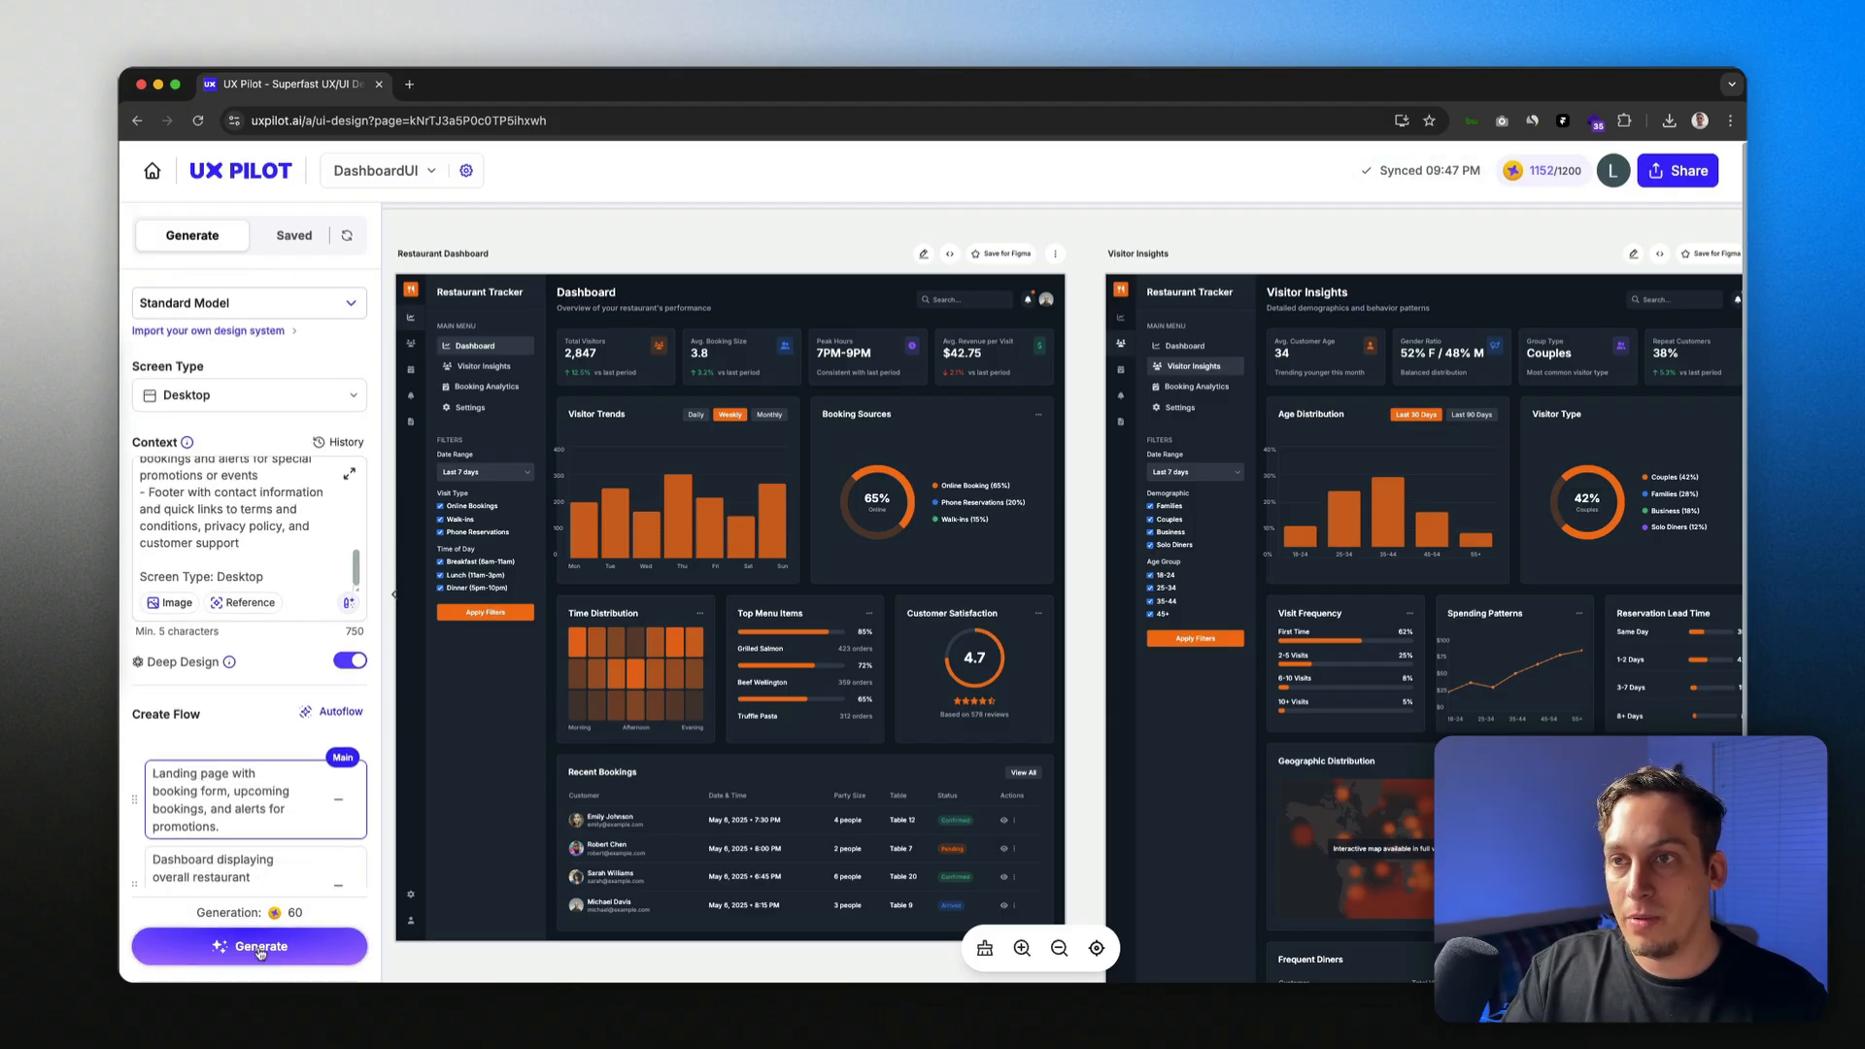
Step: Generate all flow screens and review the dark Restaurant Tracker page with its Book a Table form
left_click(261, 950)
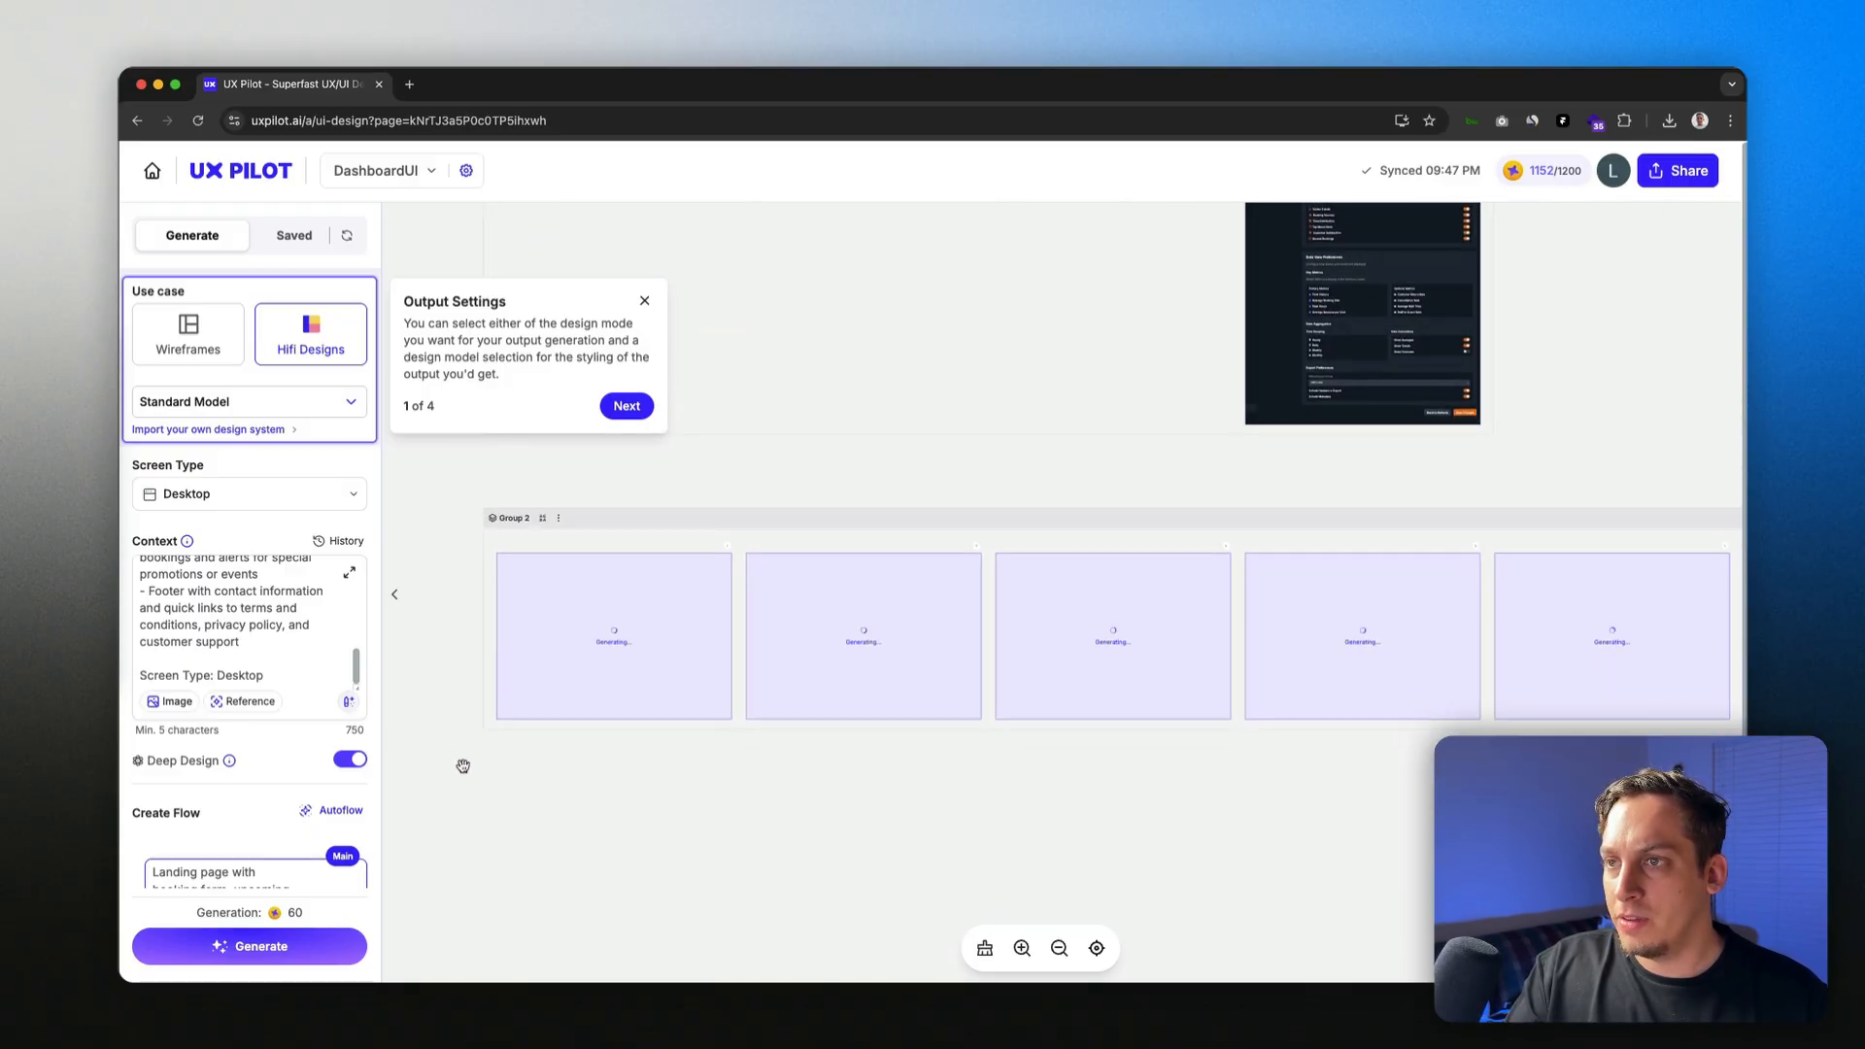
scroll(214, 616, "up", 10)
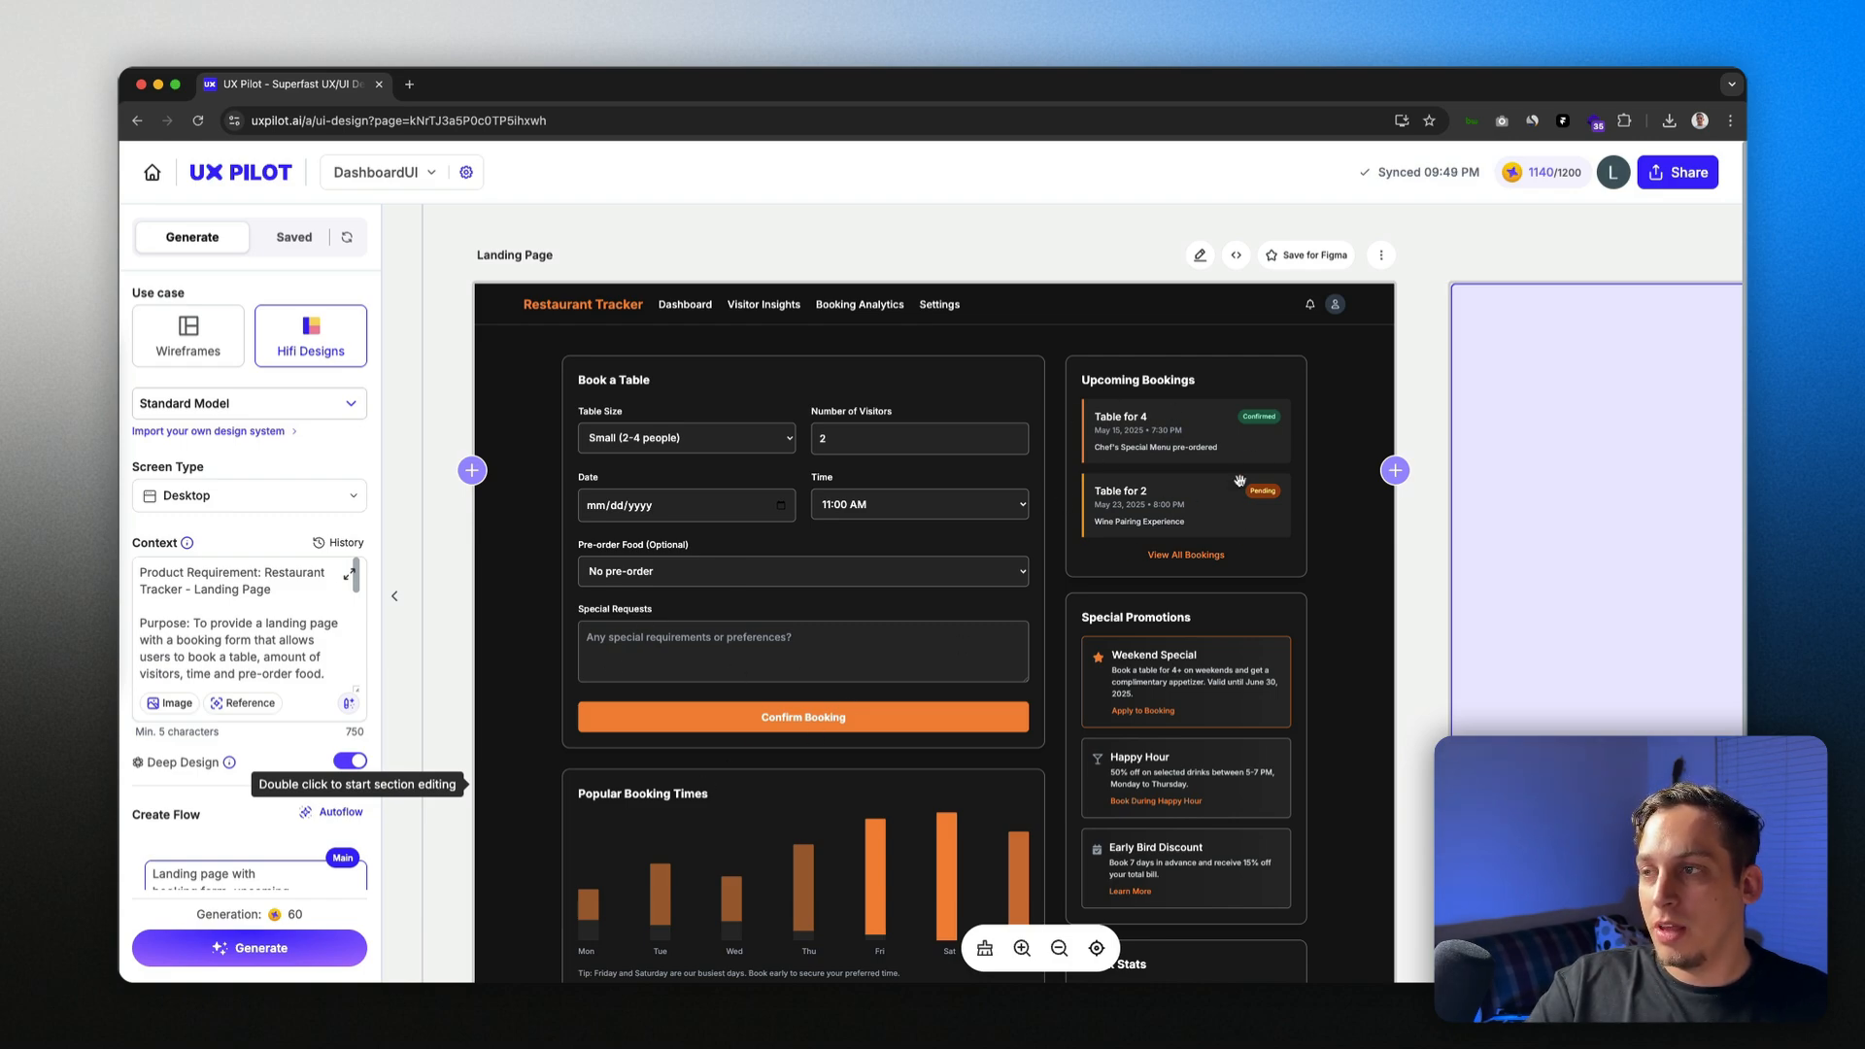
scroll(1106, 501, "down", 3)
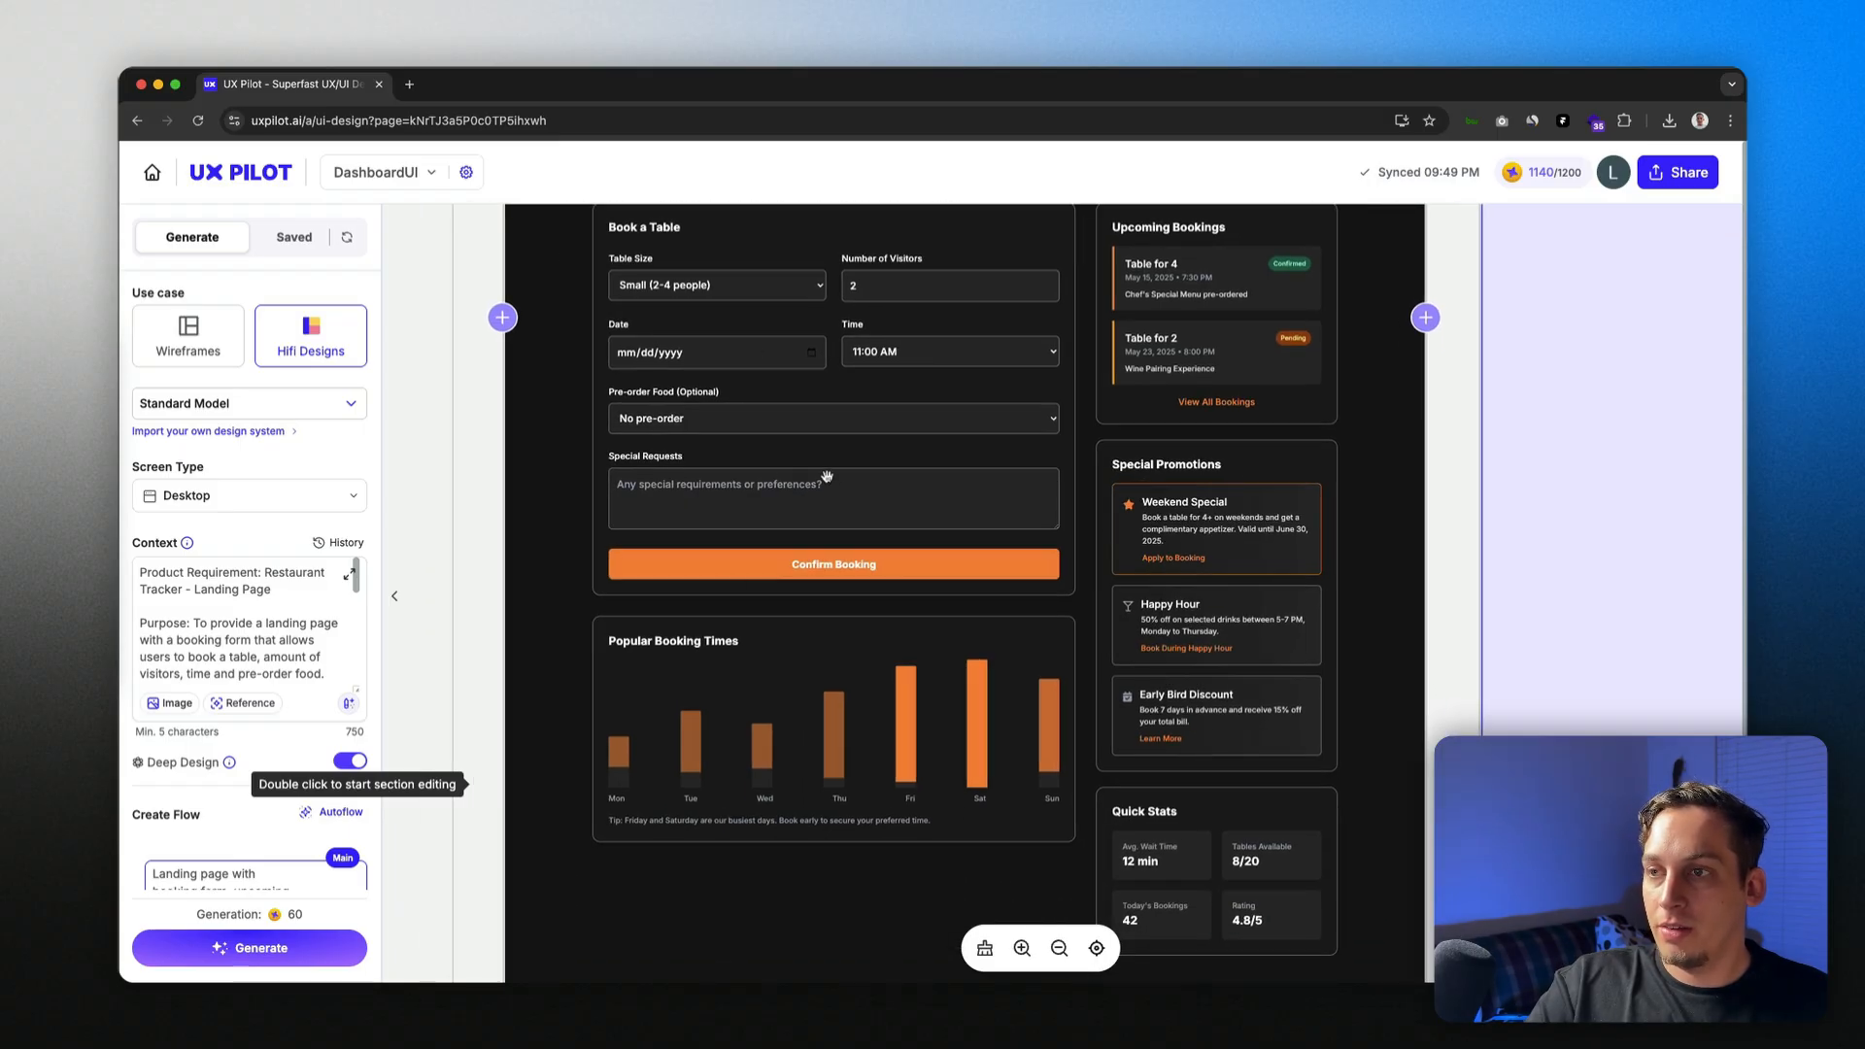
scroll(827, 476, "right", 2)
scroll(827, 476, "down", 5)
scroll(639, 536, "up", 7)
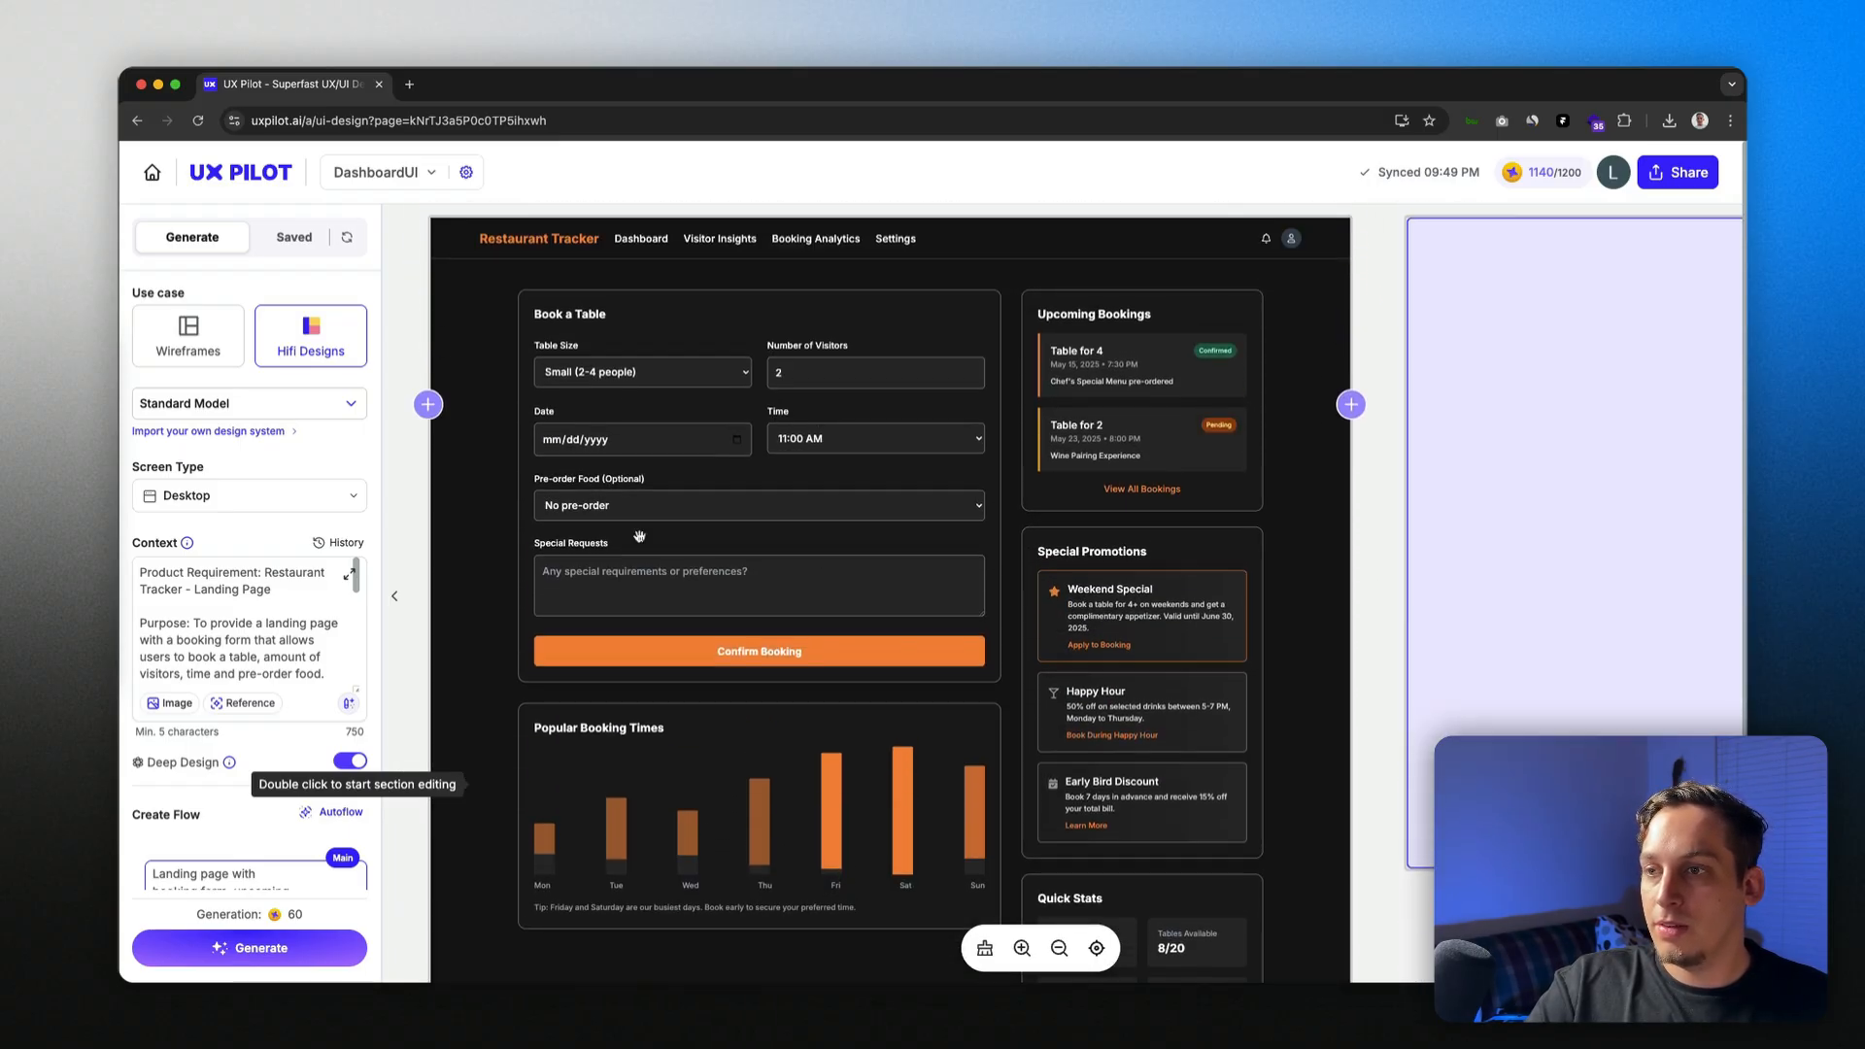
scroll(662, 462, "down", 4)
scroll(662, 461, "right", 2)
scroll(939, 540, "up", 4)
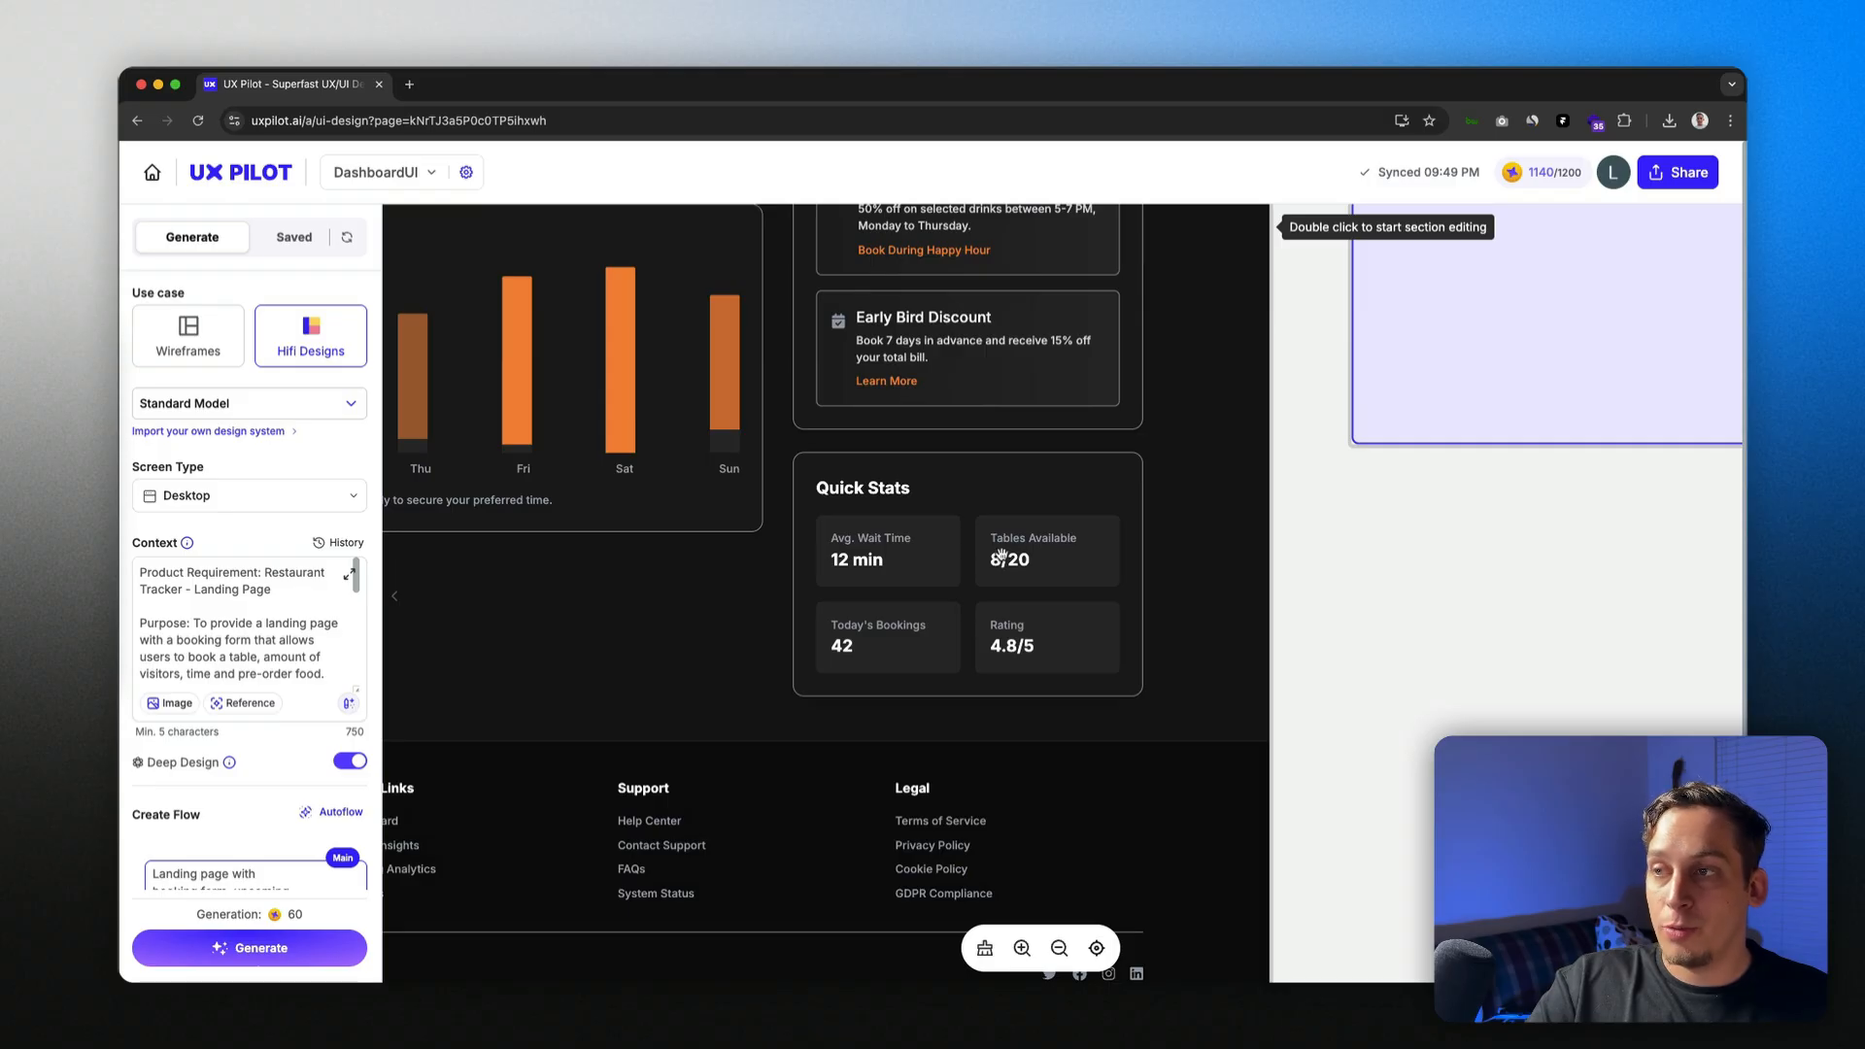
scroll(858, 610, "left", 2)
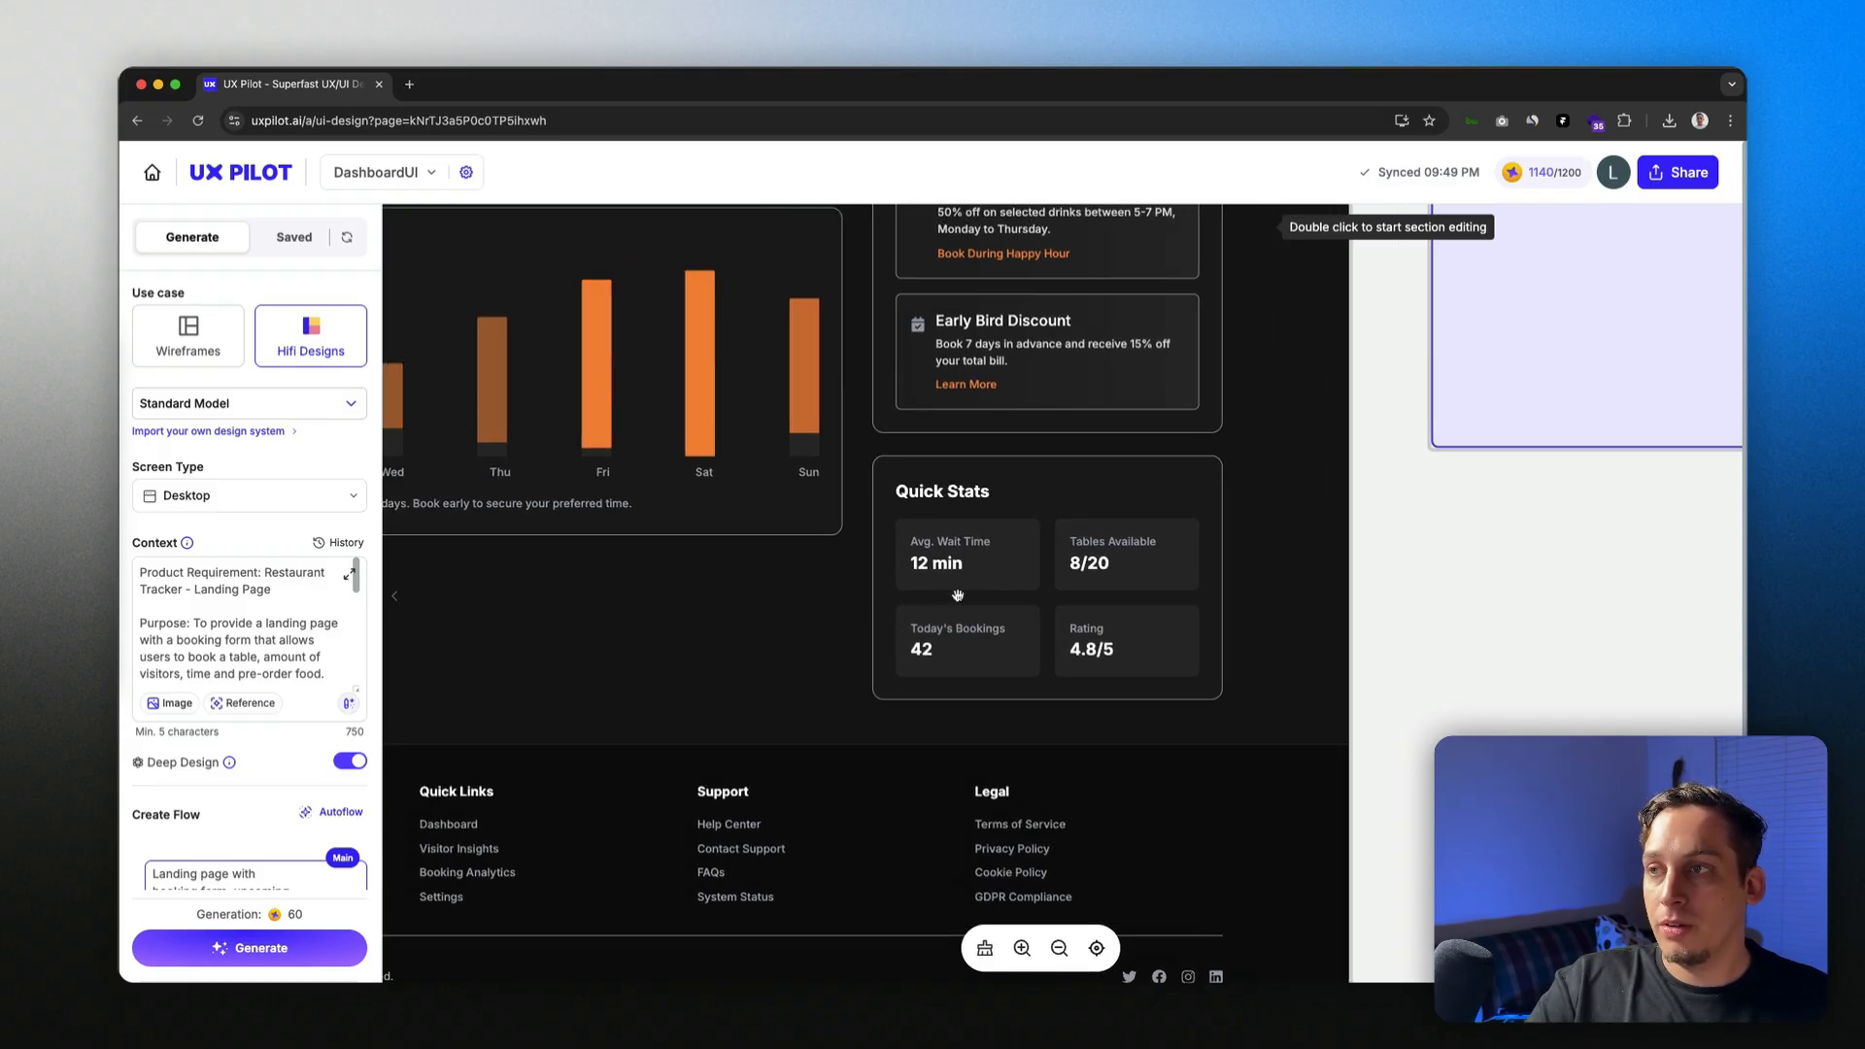
scroll(958, 595, "down", 3)
scroll(938, 597, "up", 4)
scroll(933, 596, "left", 3)
scroll(924, 595, "down", 1)
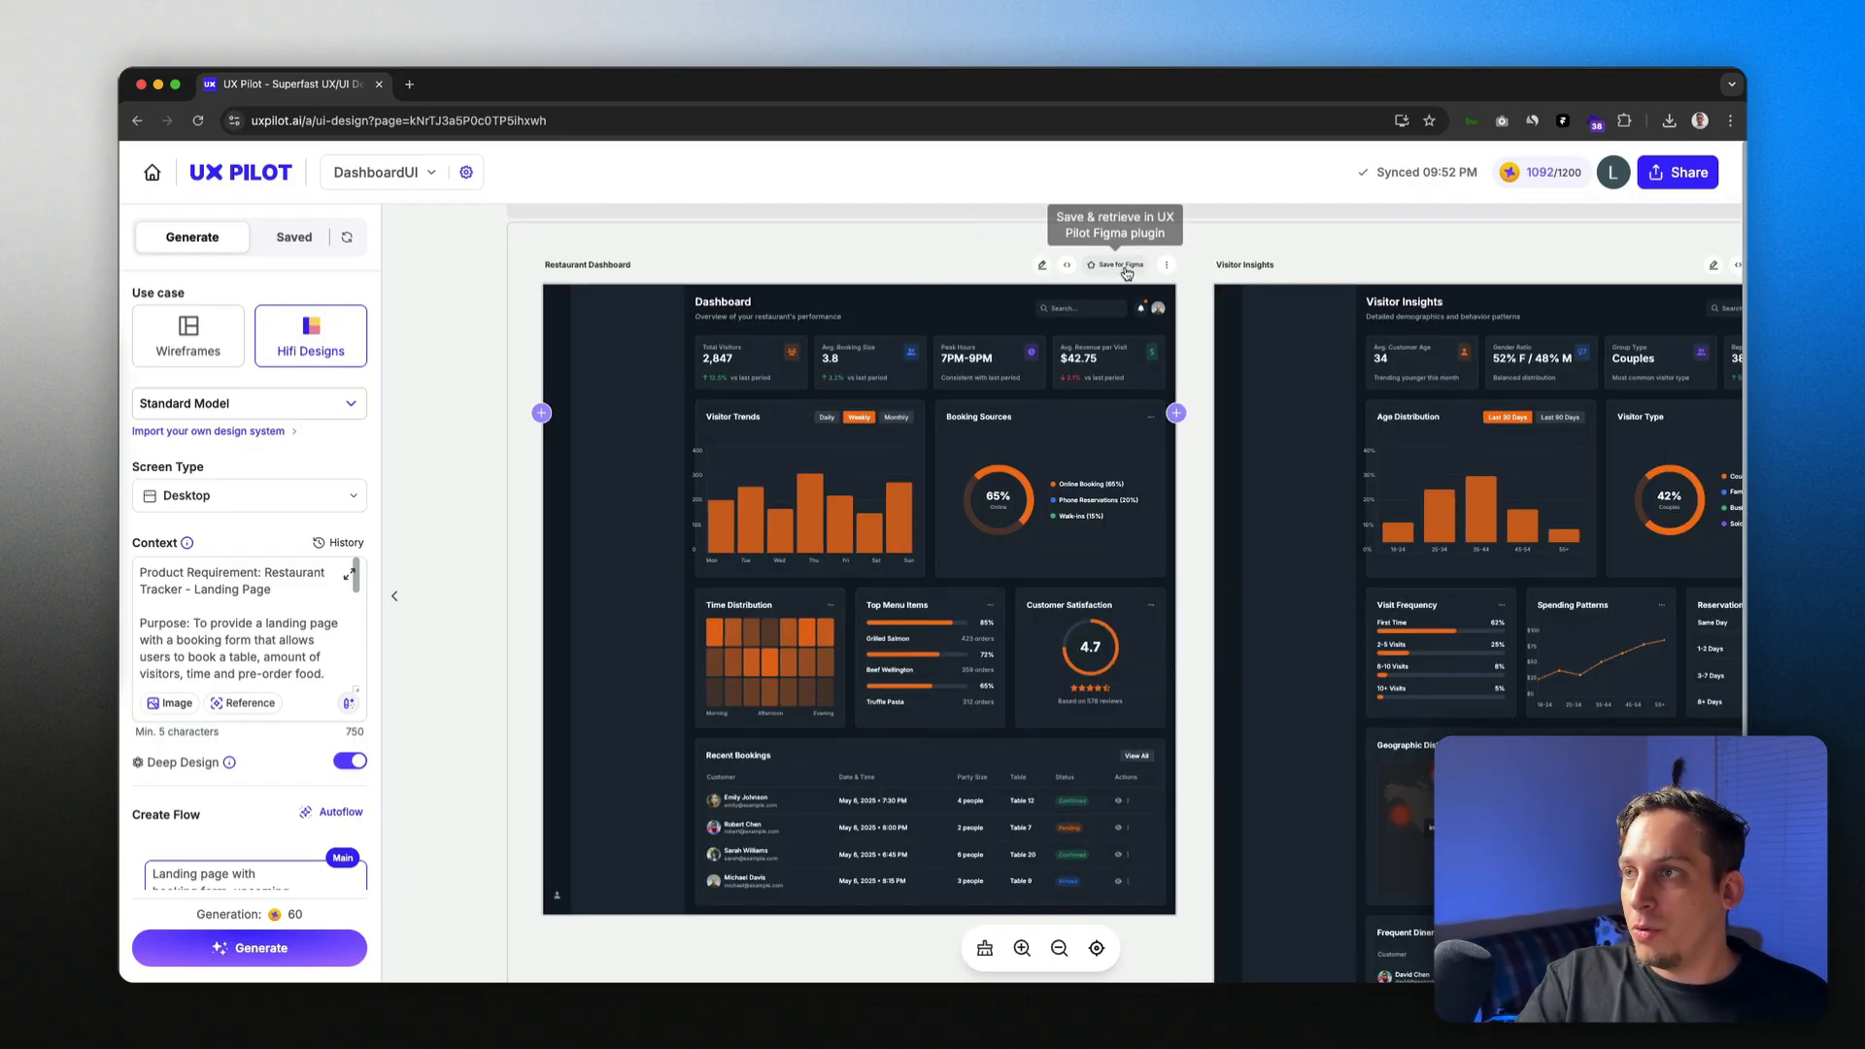
Step: Open Quick Edit for the Dashboard design, then show its export, share and source-code actions
scroll(1118, 272, "up", 5)
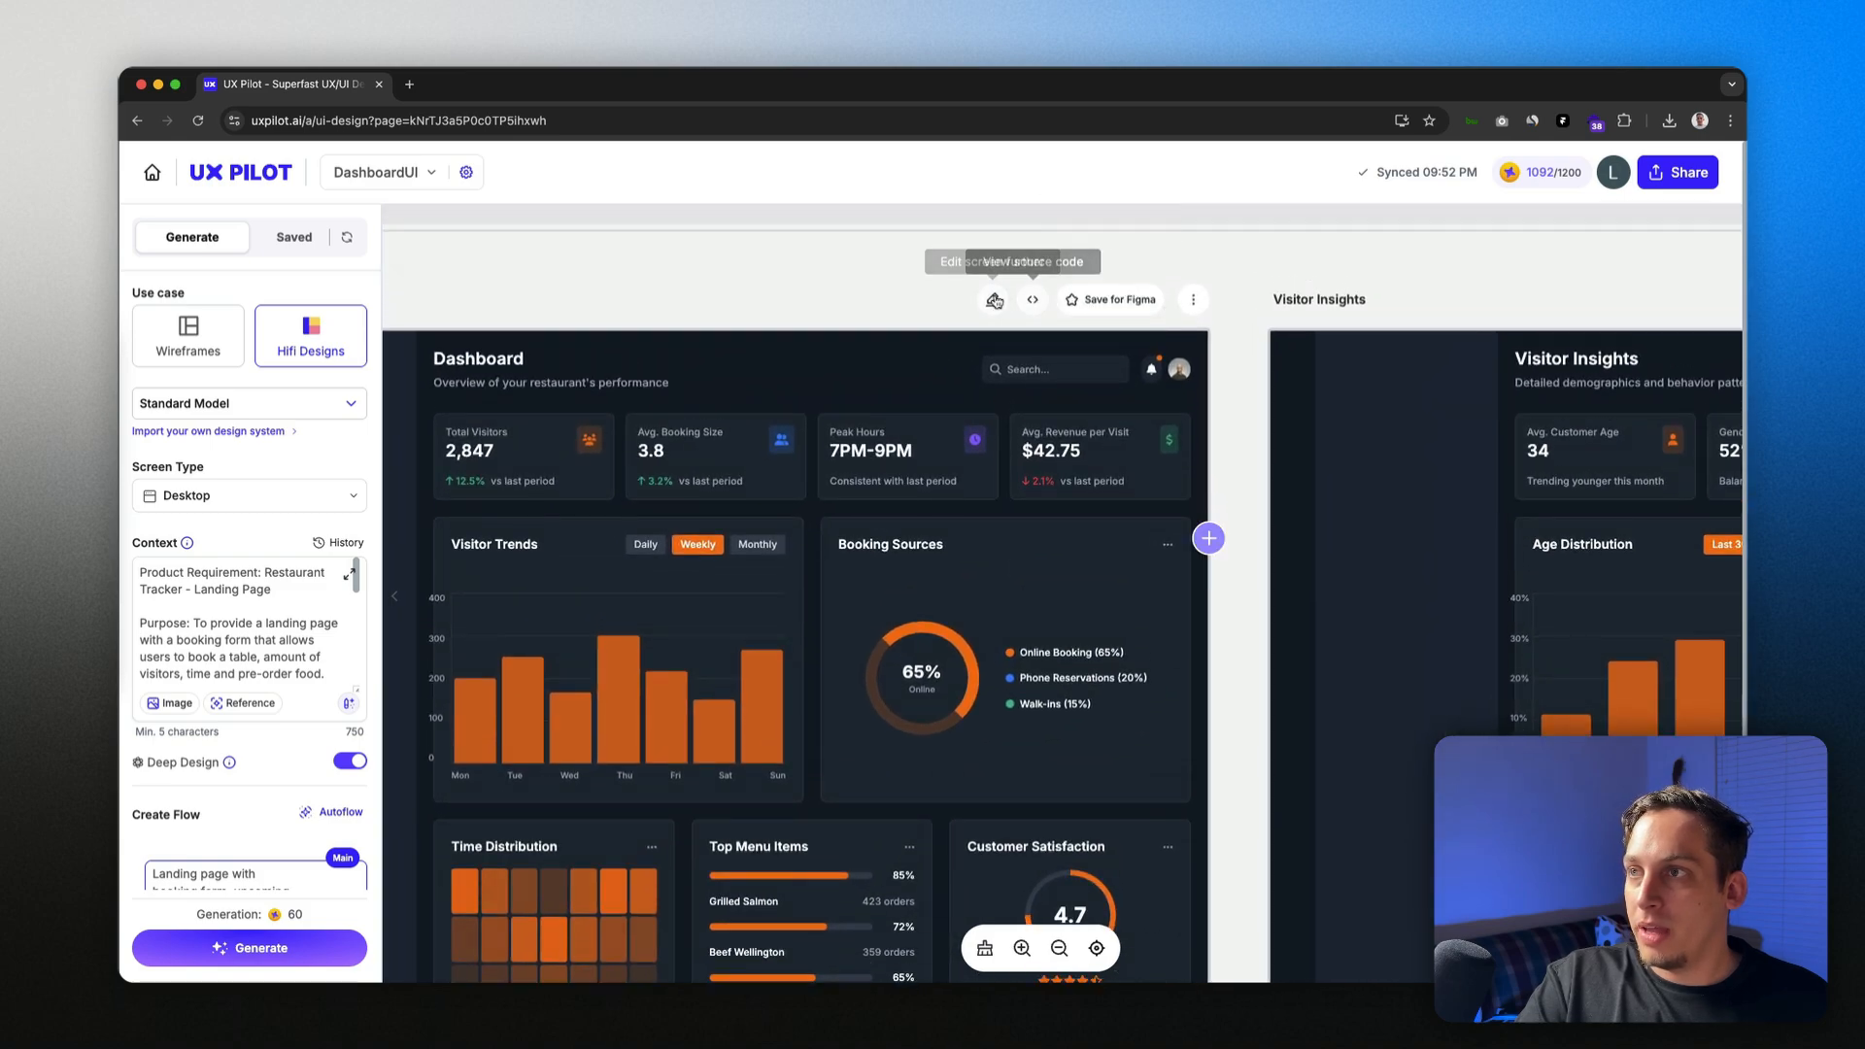
left_click(993, 302)
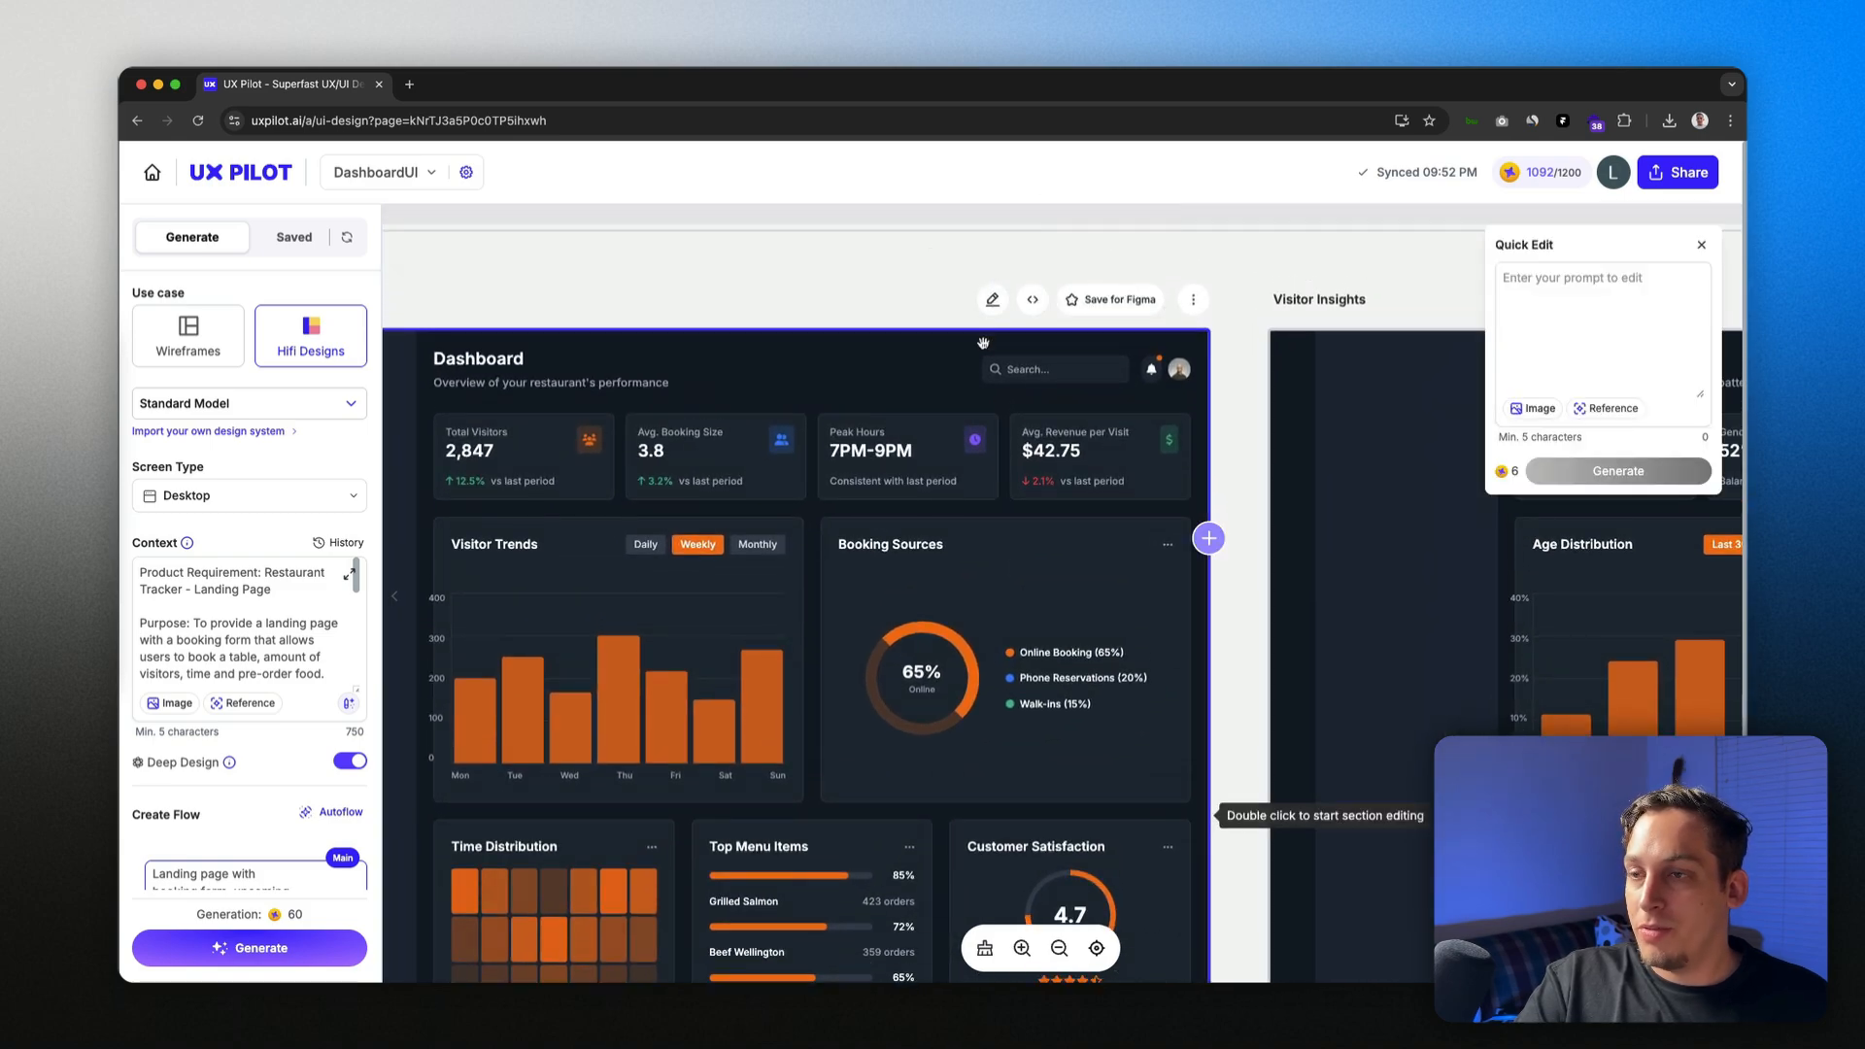
scroll(948, 374, "down", 5)
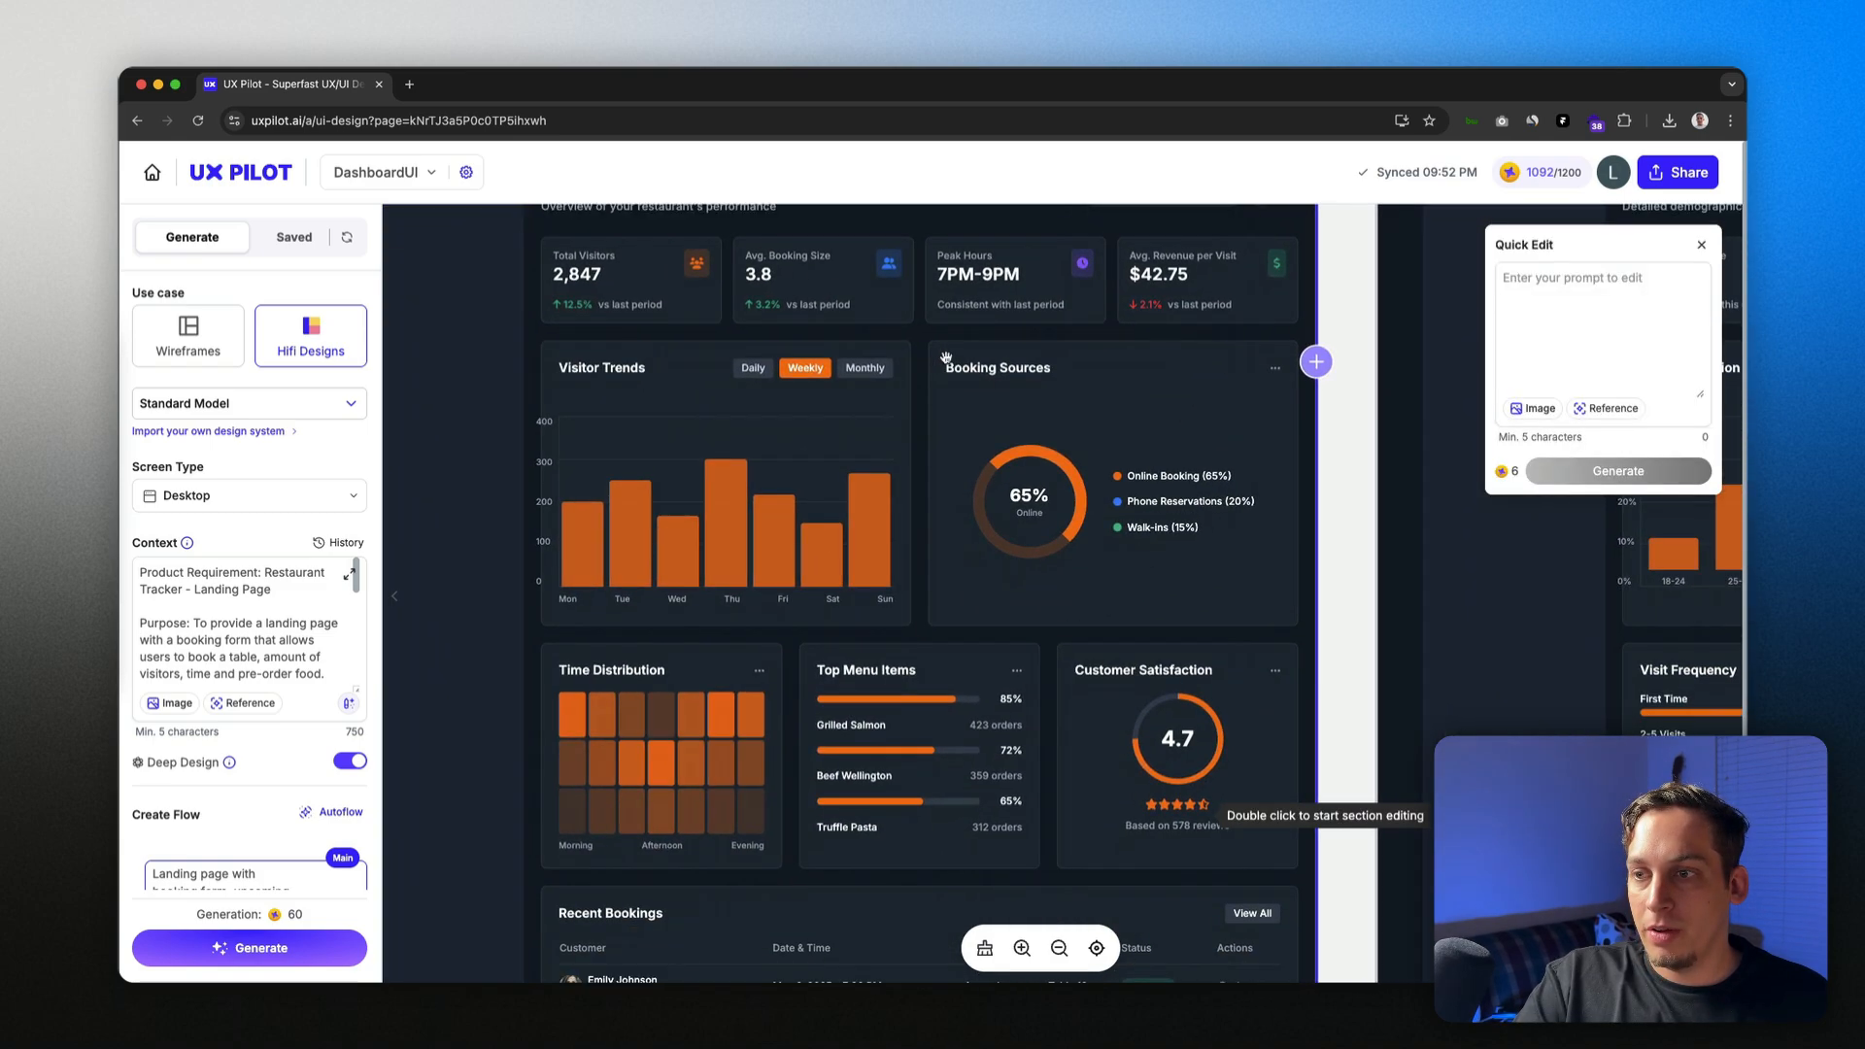
scroll(946, 357, "down", 5)
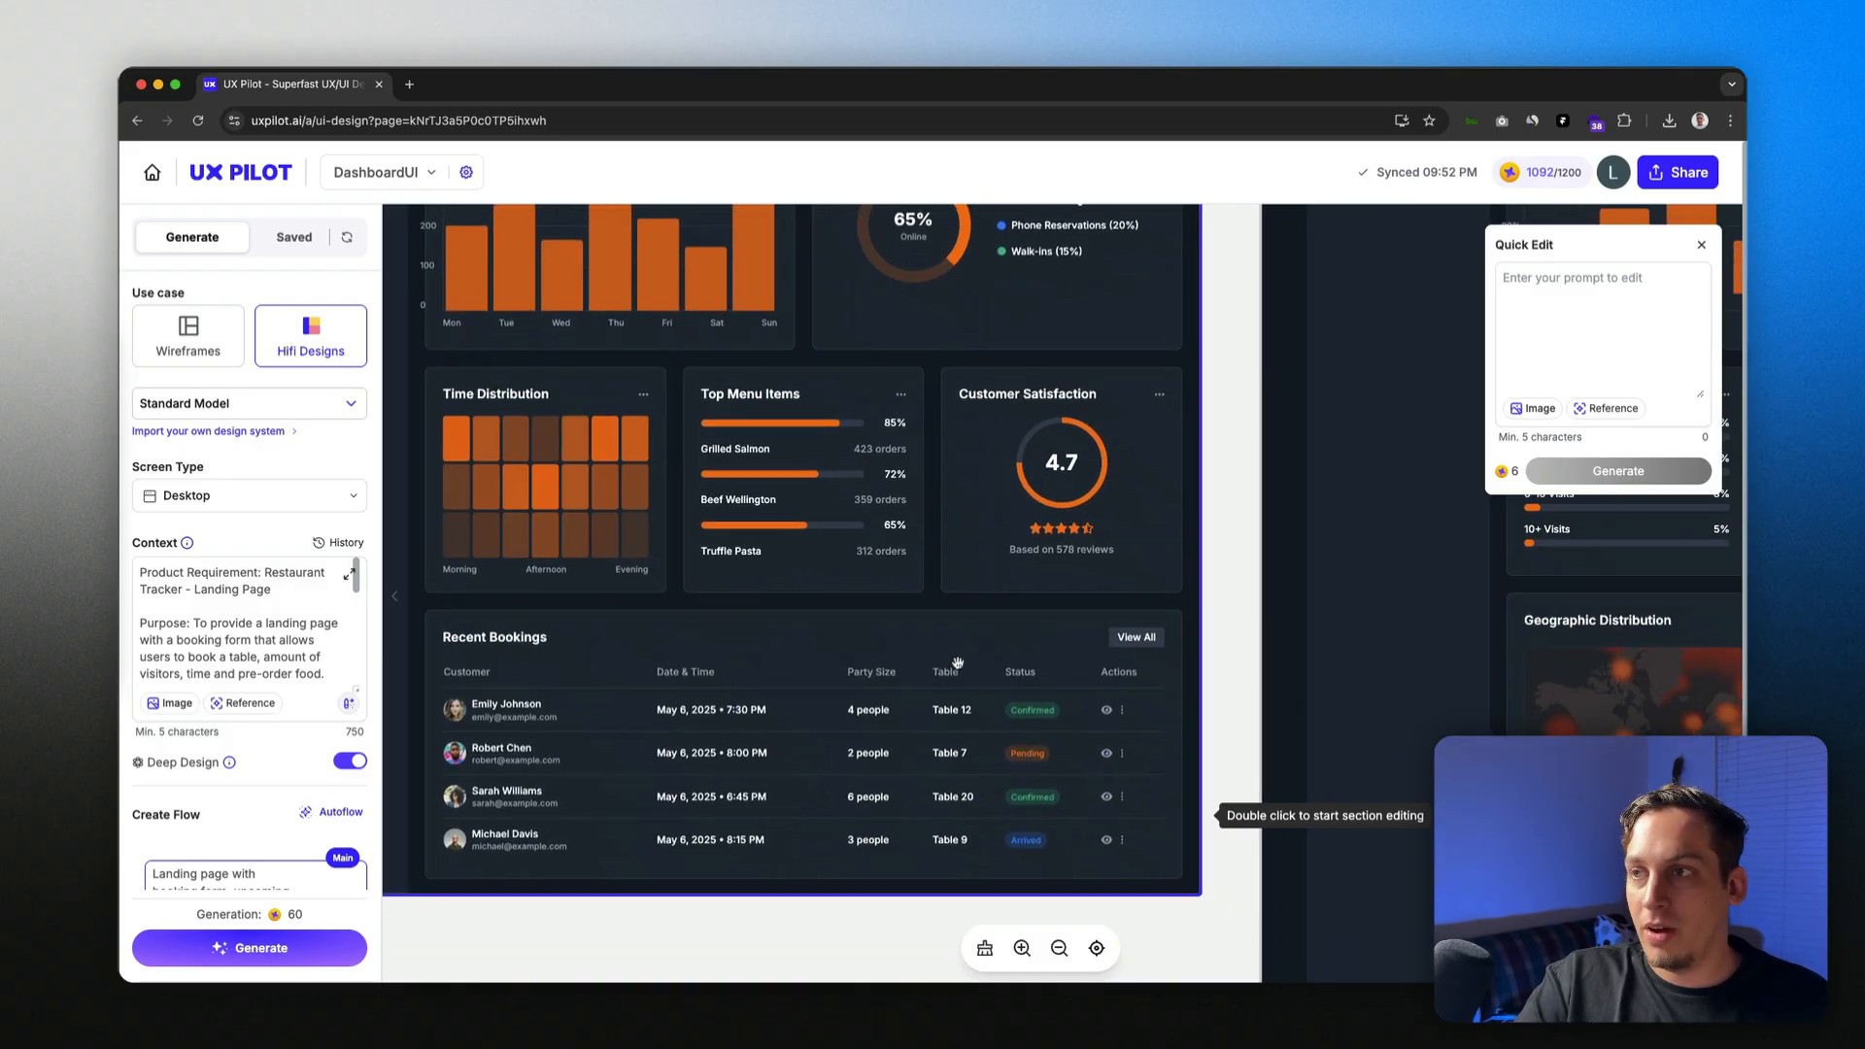
scroll(957, 662, "up", 5)
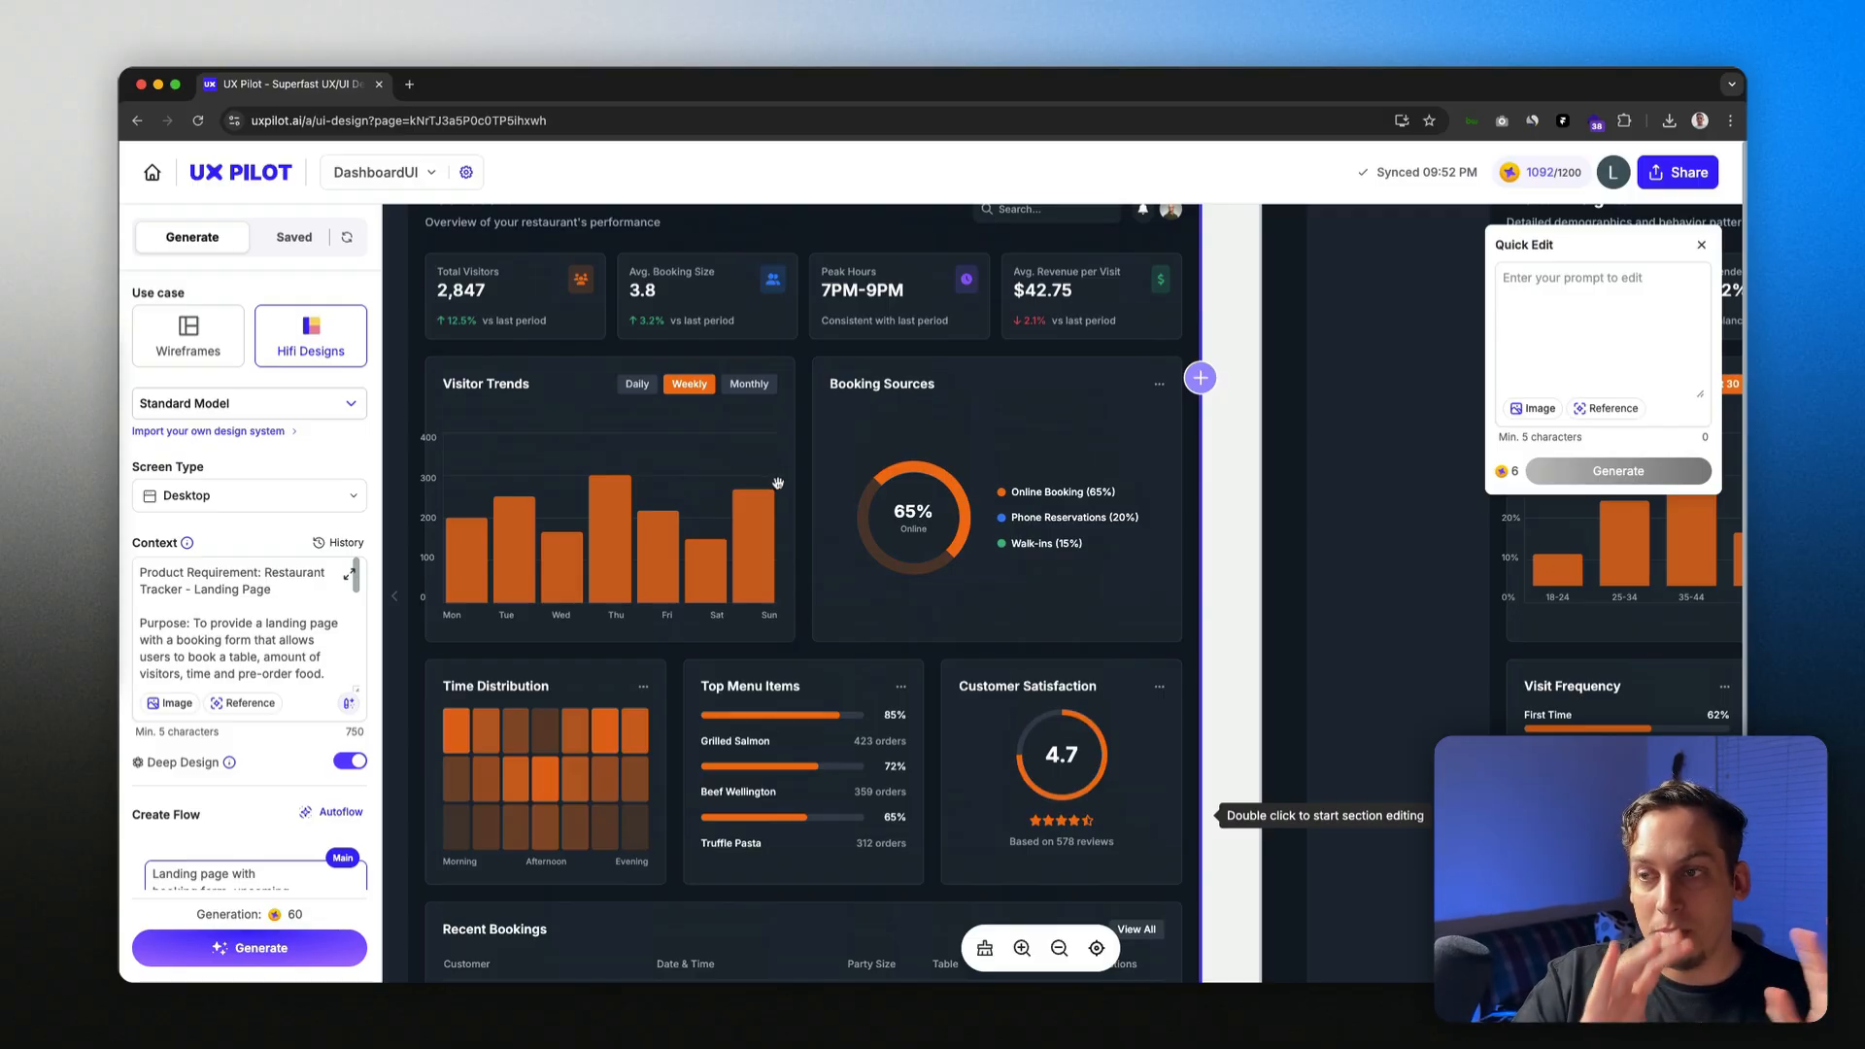
scroll(891, 395, "up", 4)
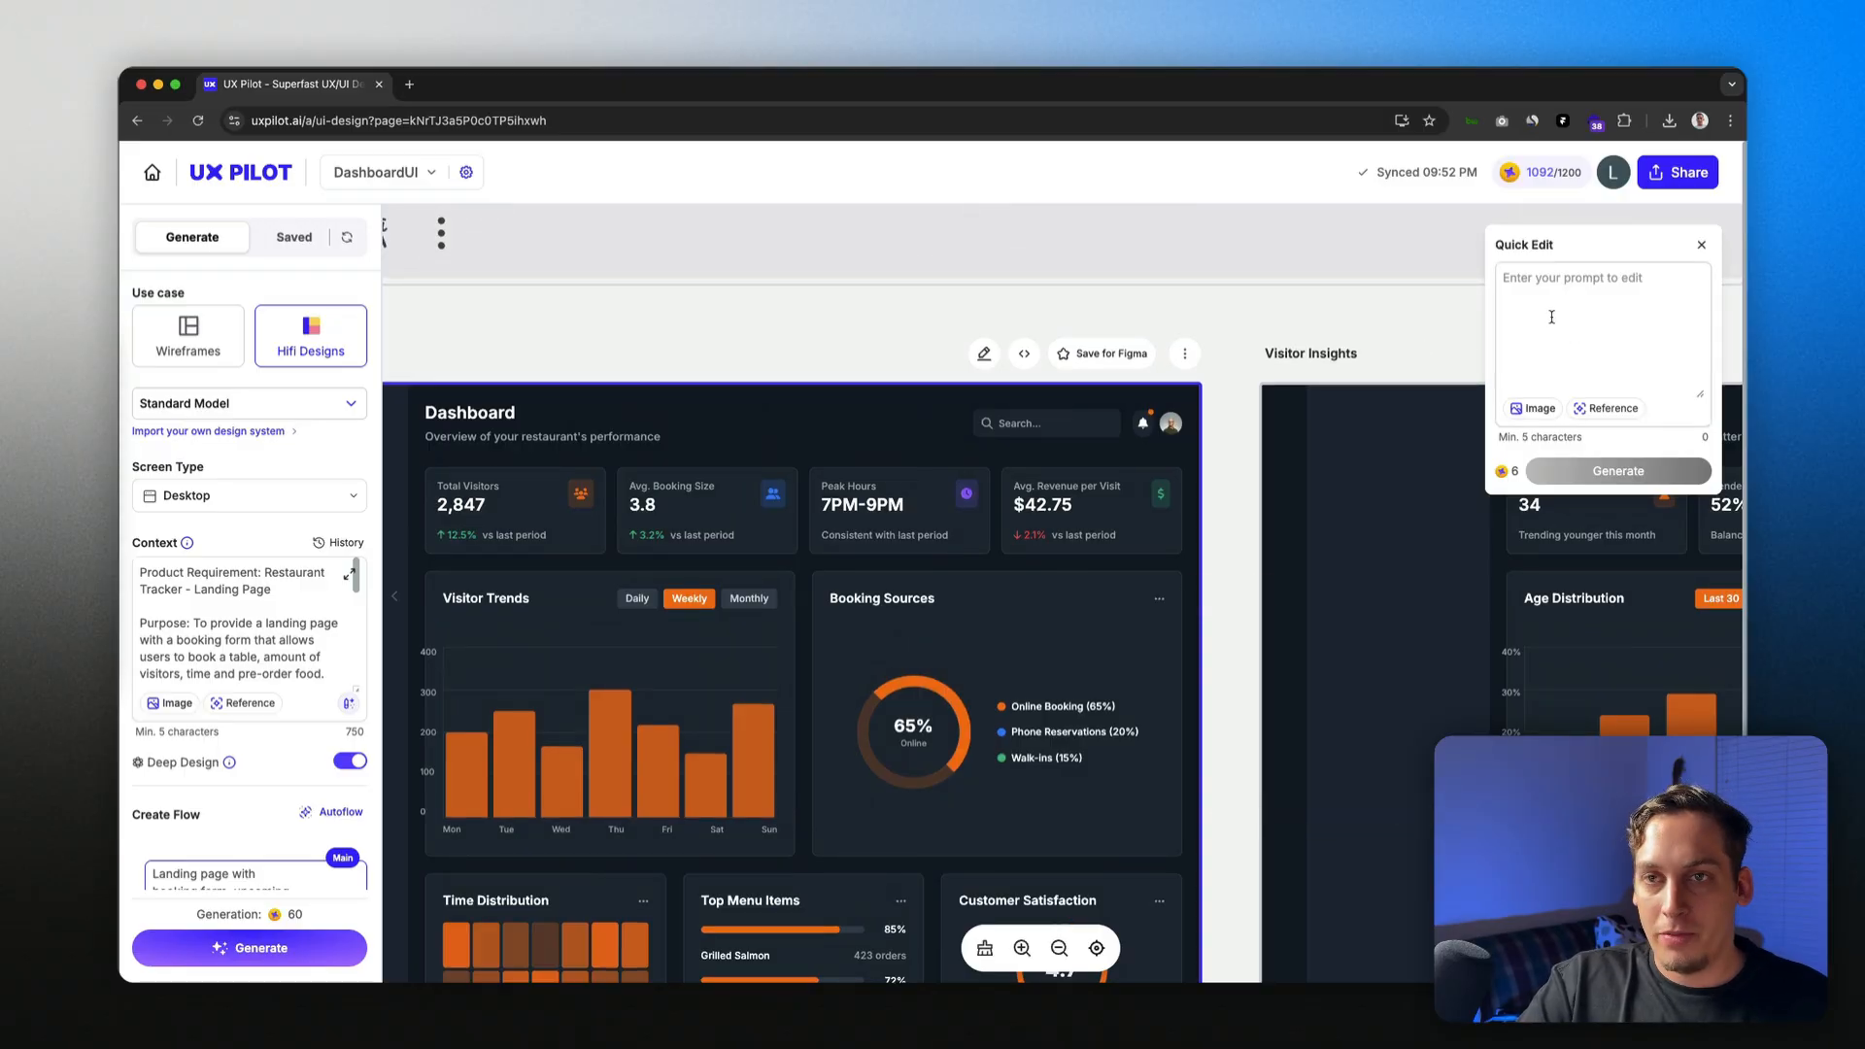
left_click(1185, 354)
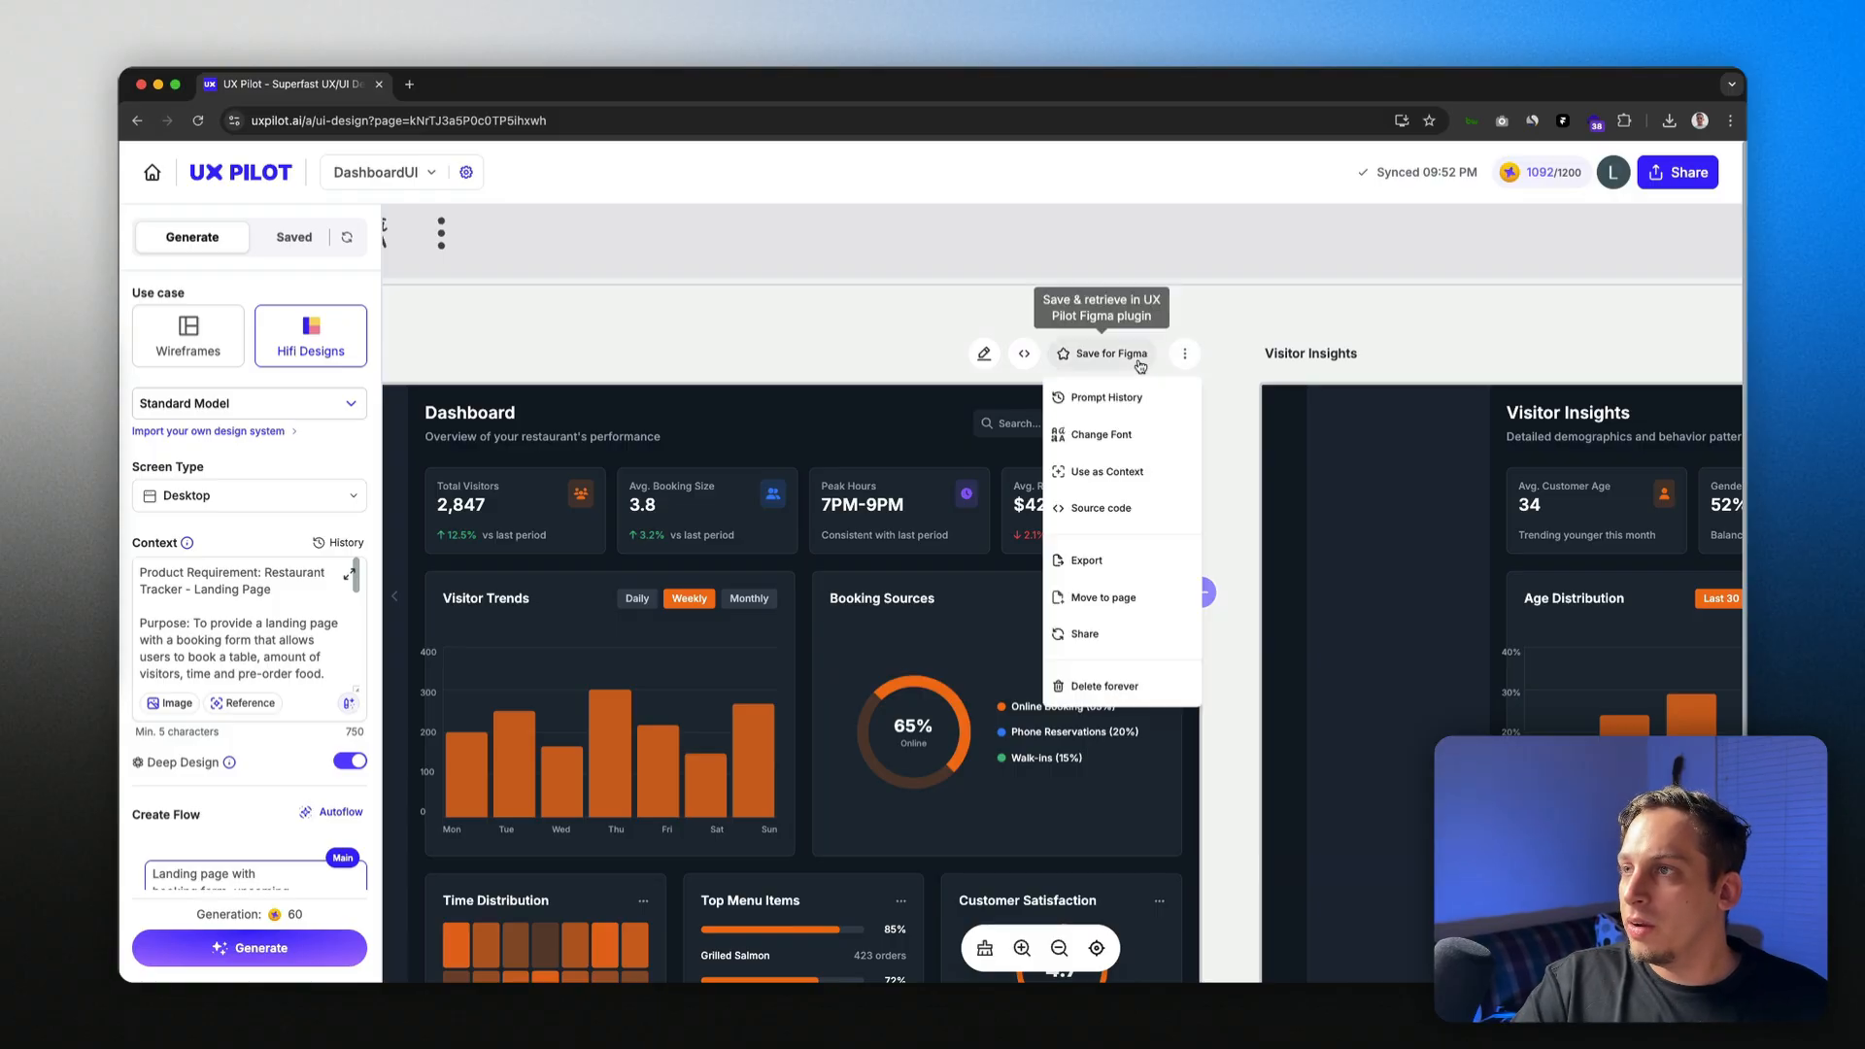
Step: Open the Dashboard's HTML source code and copy it to the clipboard
left_click(1025, 355)
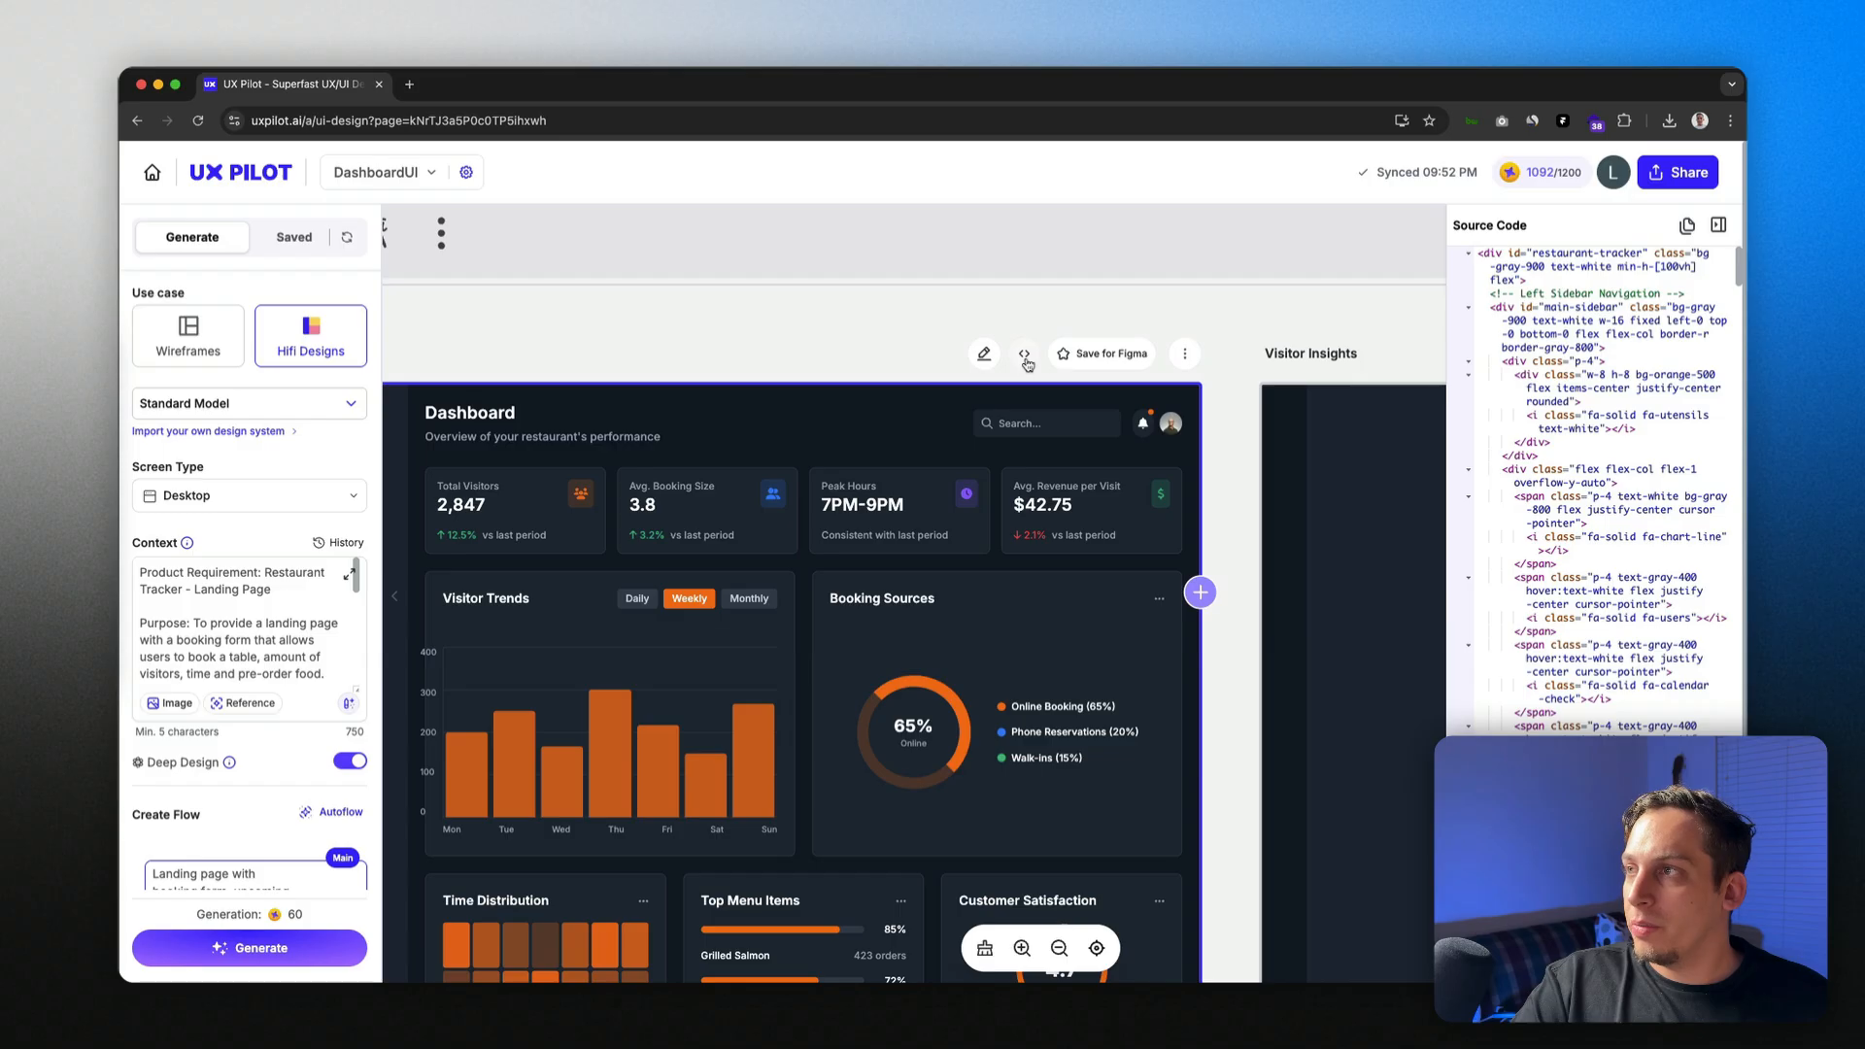
scroll(1501, 283, "down", 15)
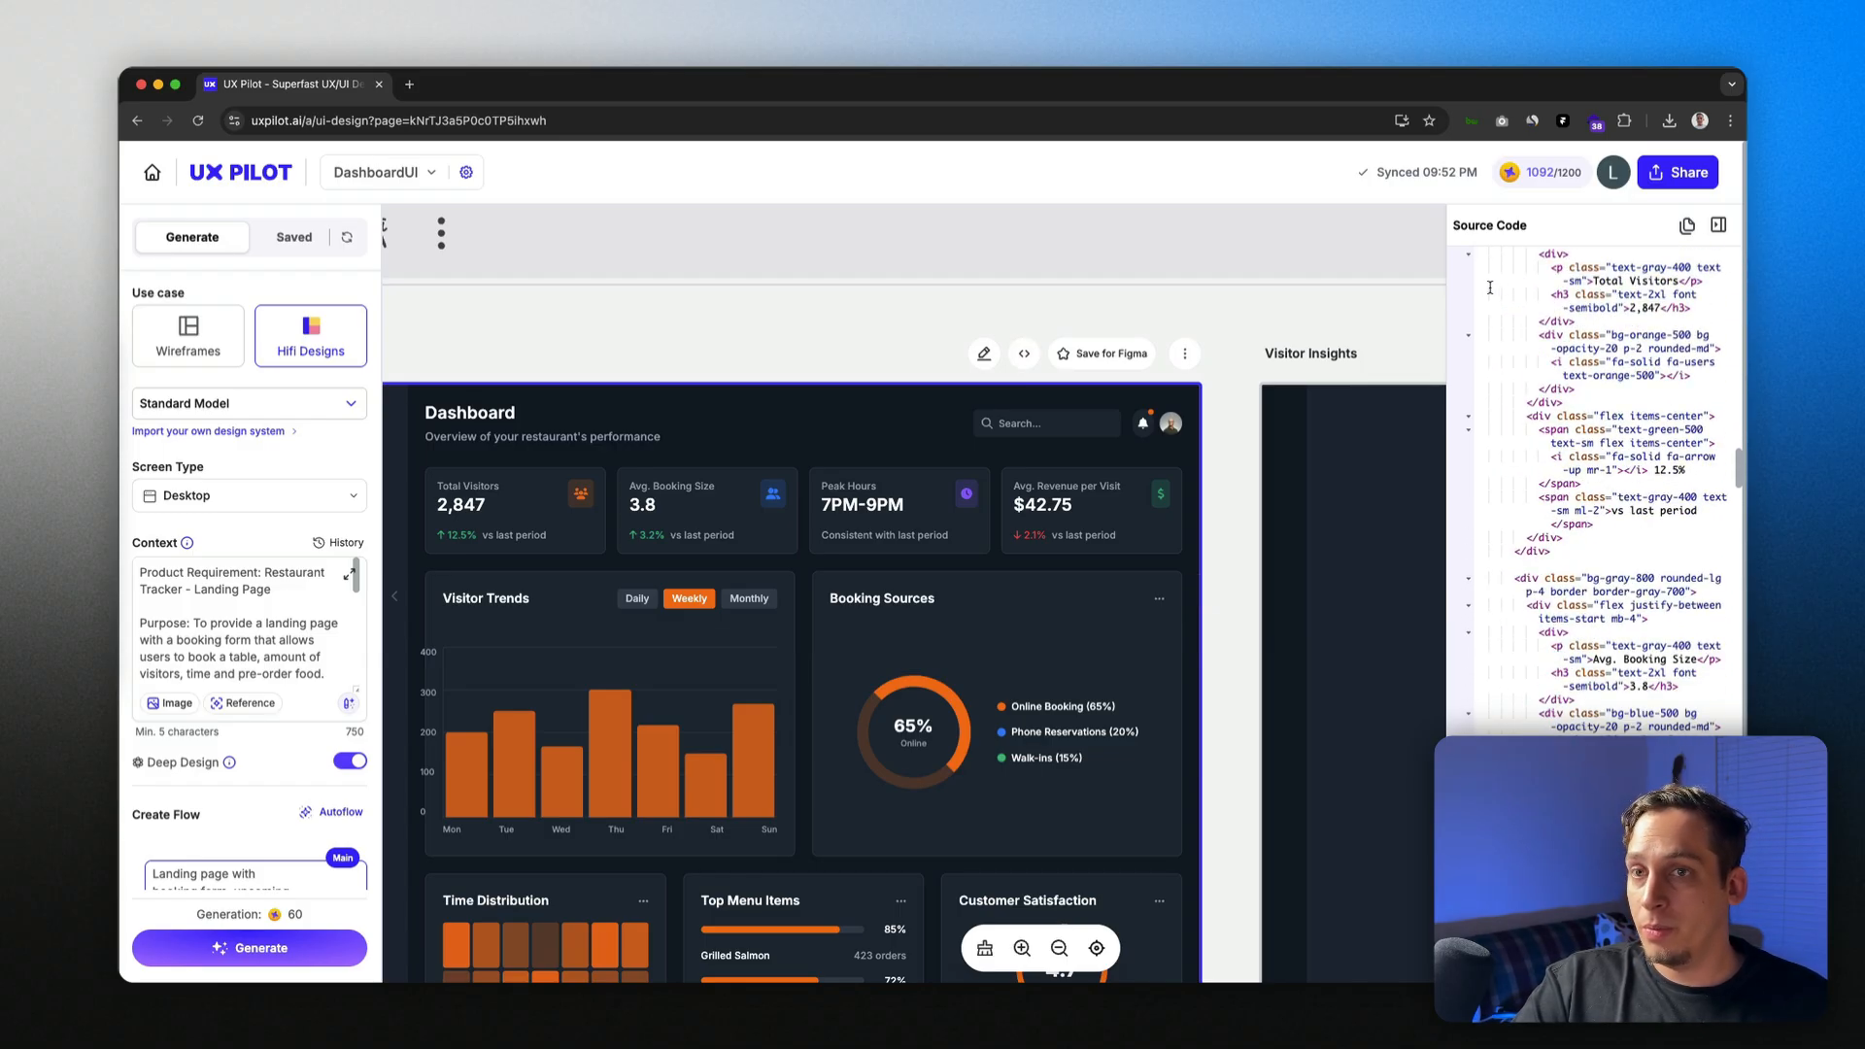
left_click(1691, 228)
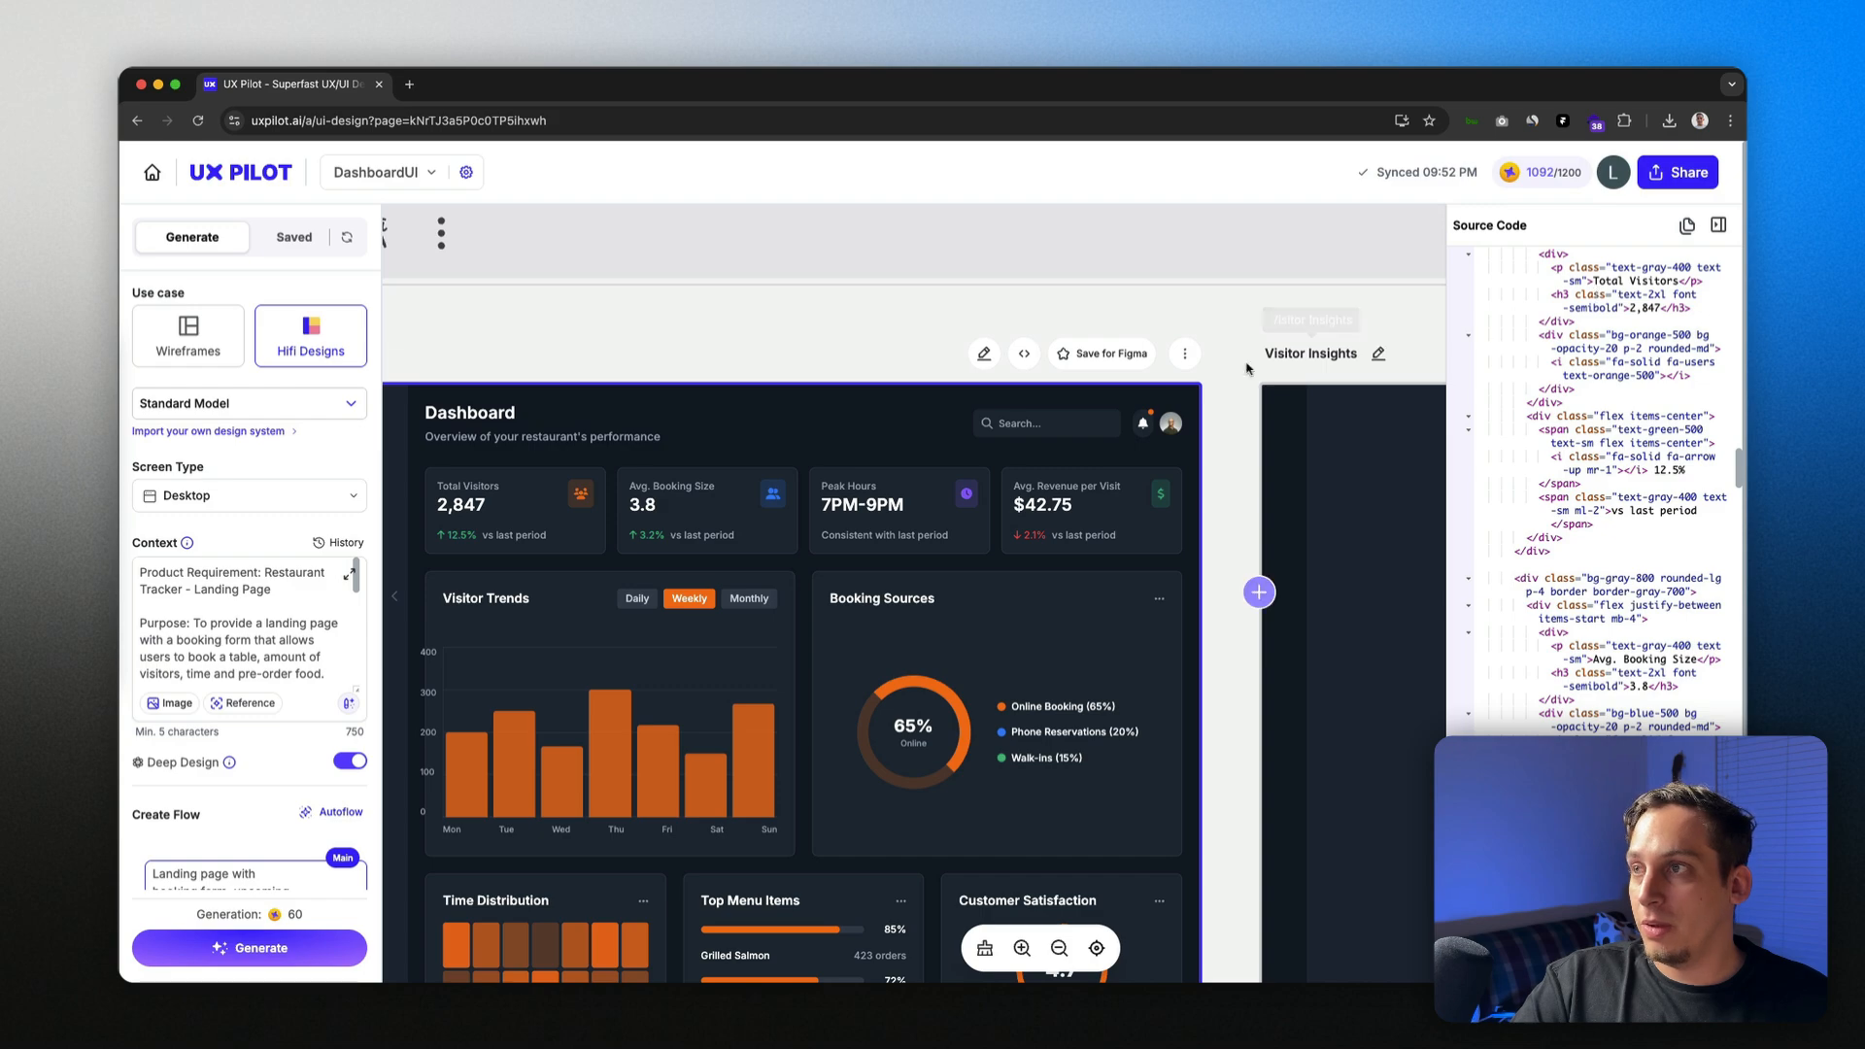
left_click(1185, 354)
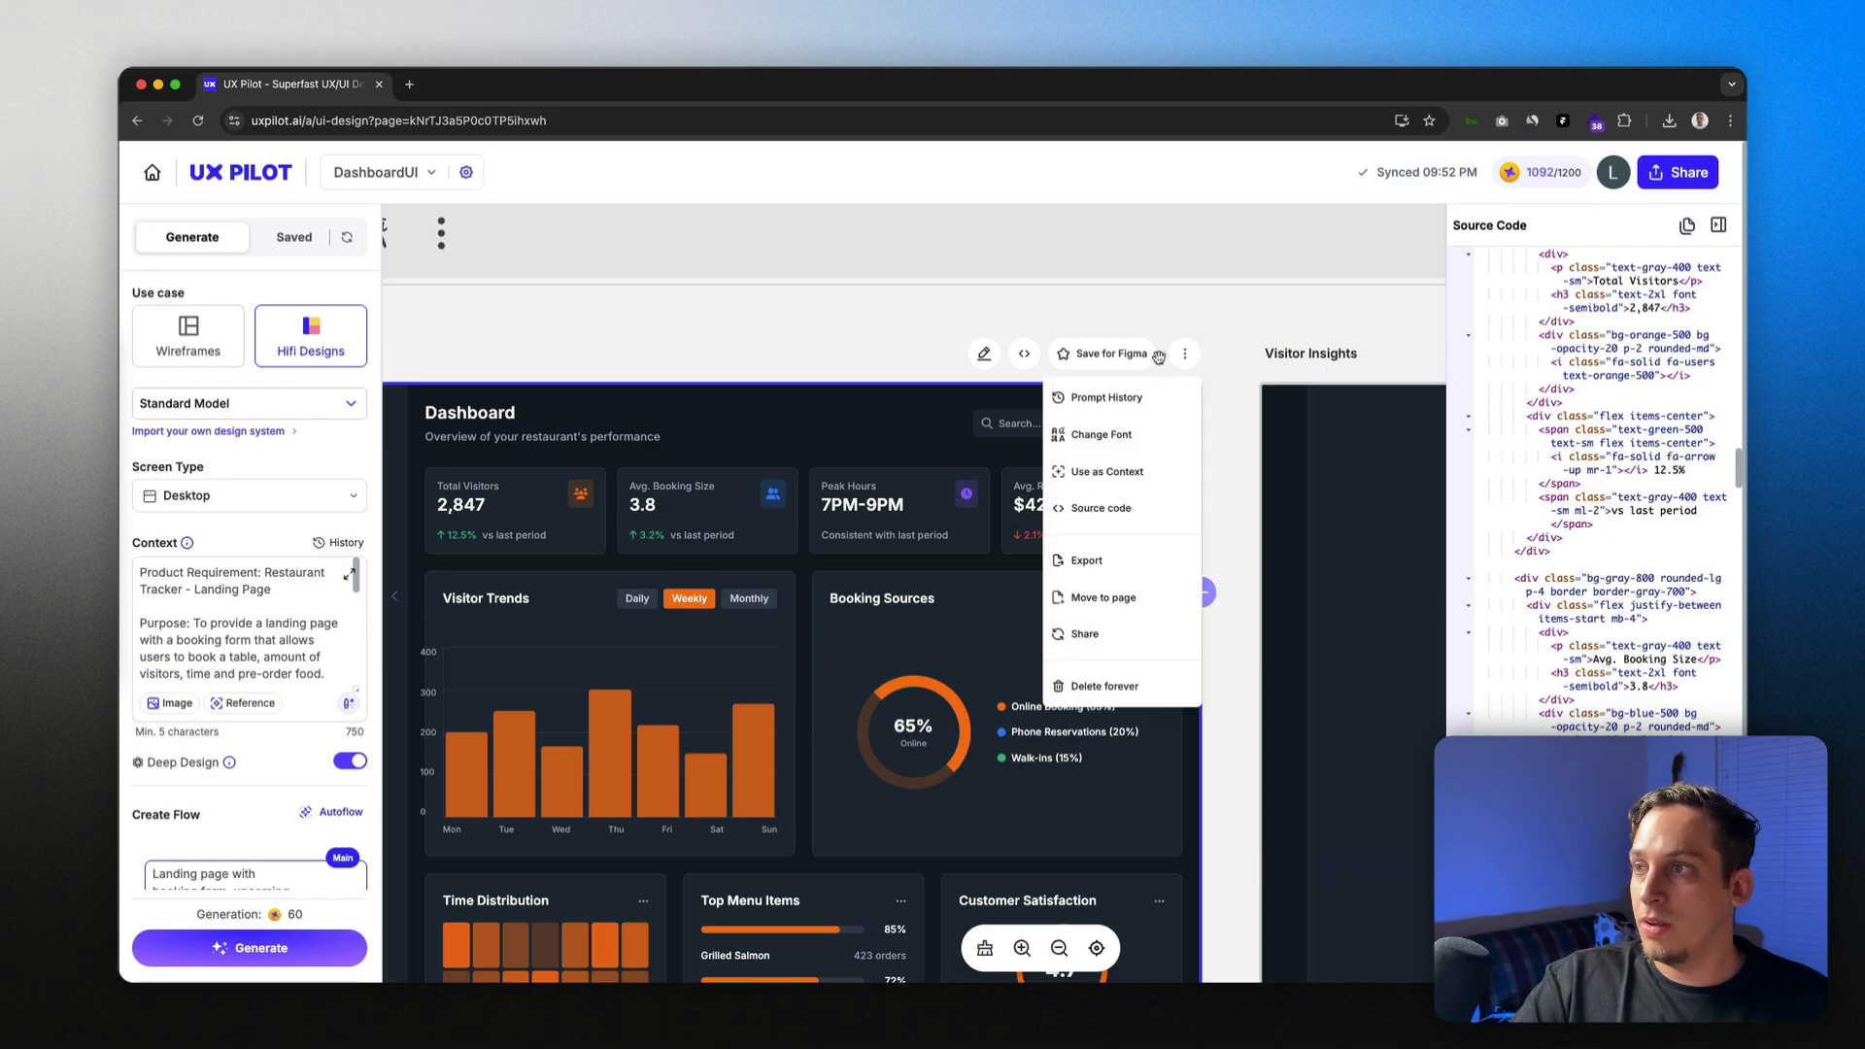
Step: Check the Dashboard's export file types, then close the export window and source code panel
left_click(1136, 561)
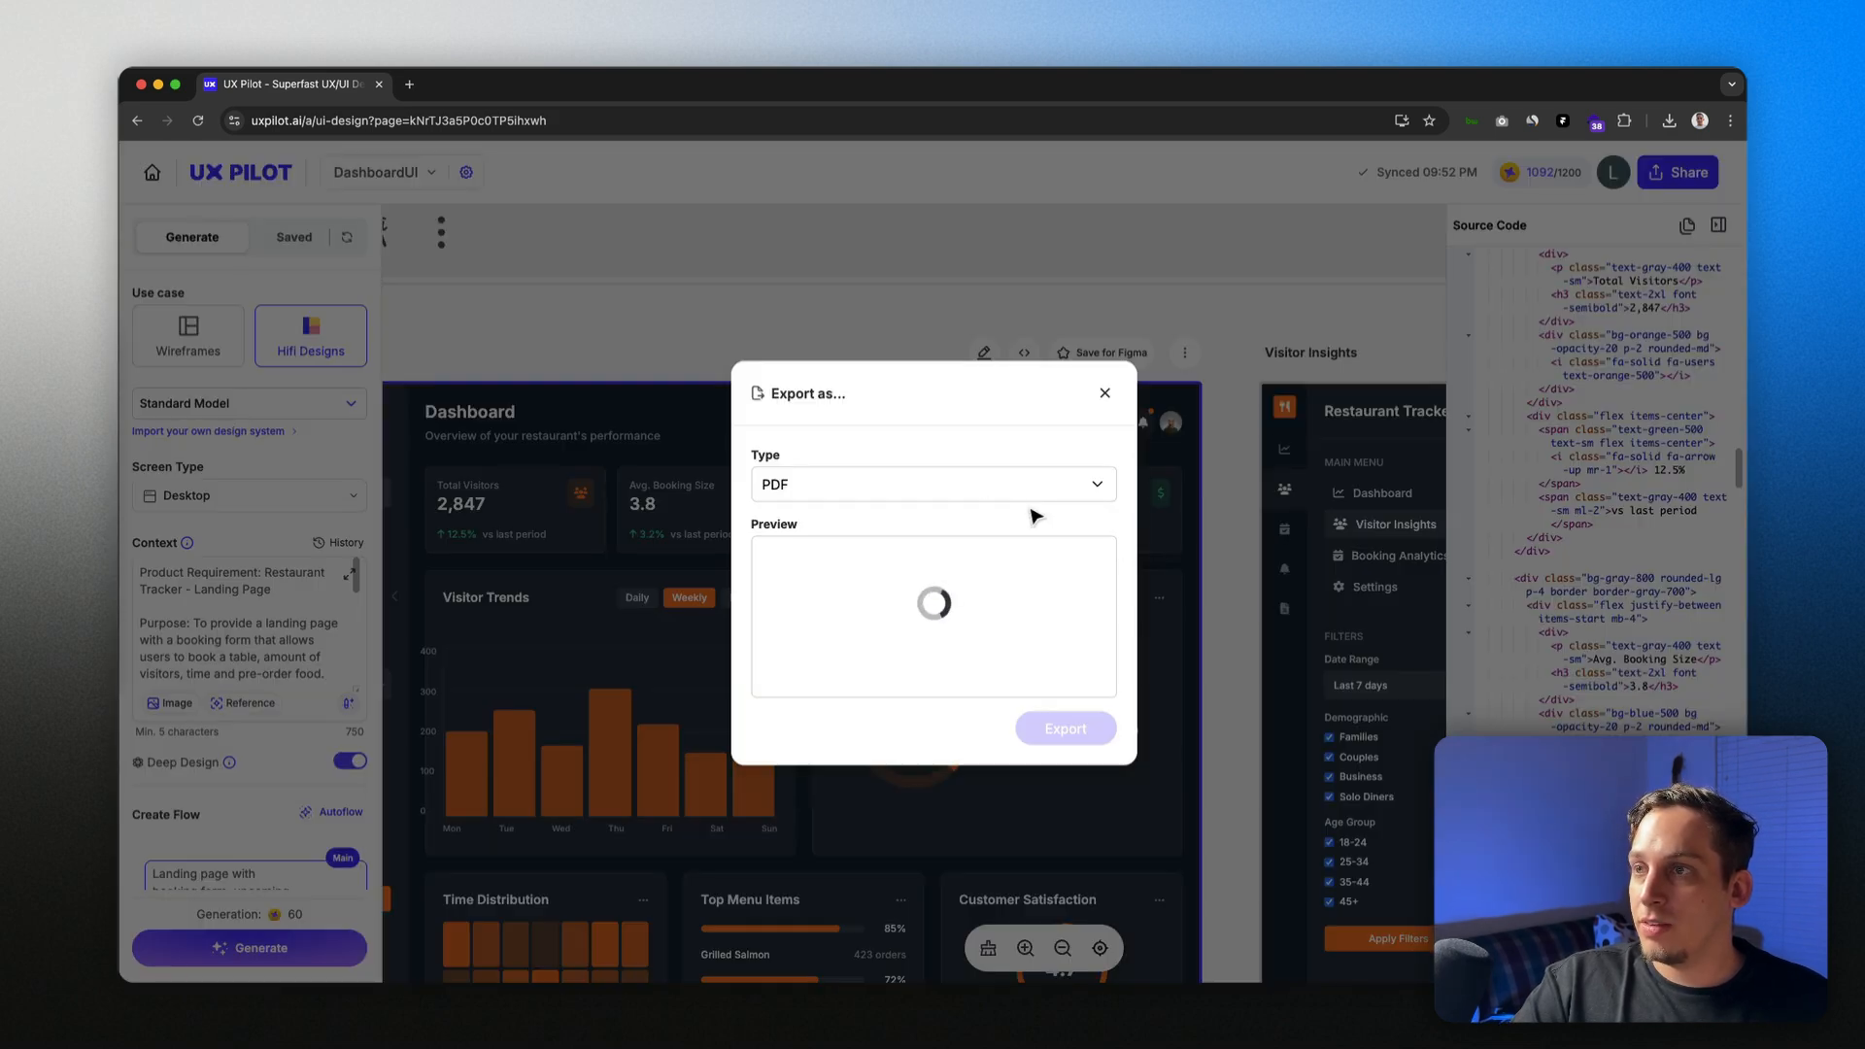
left_click(932, 488)
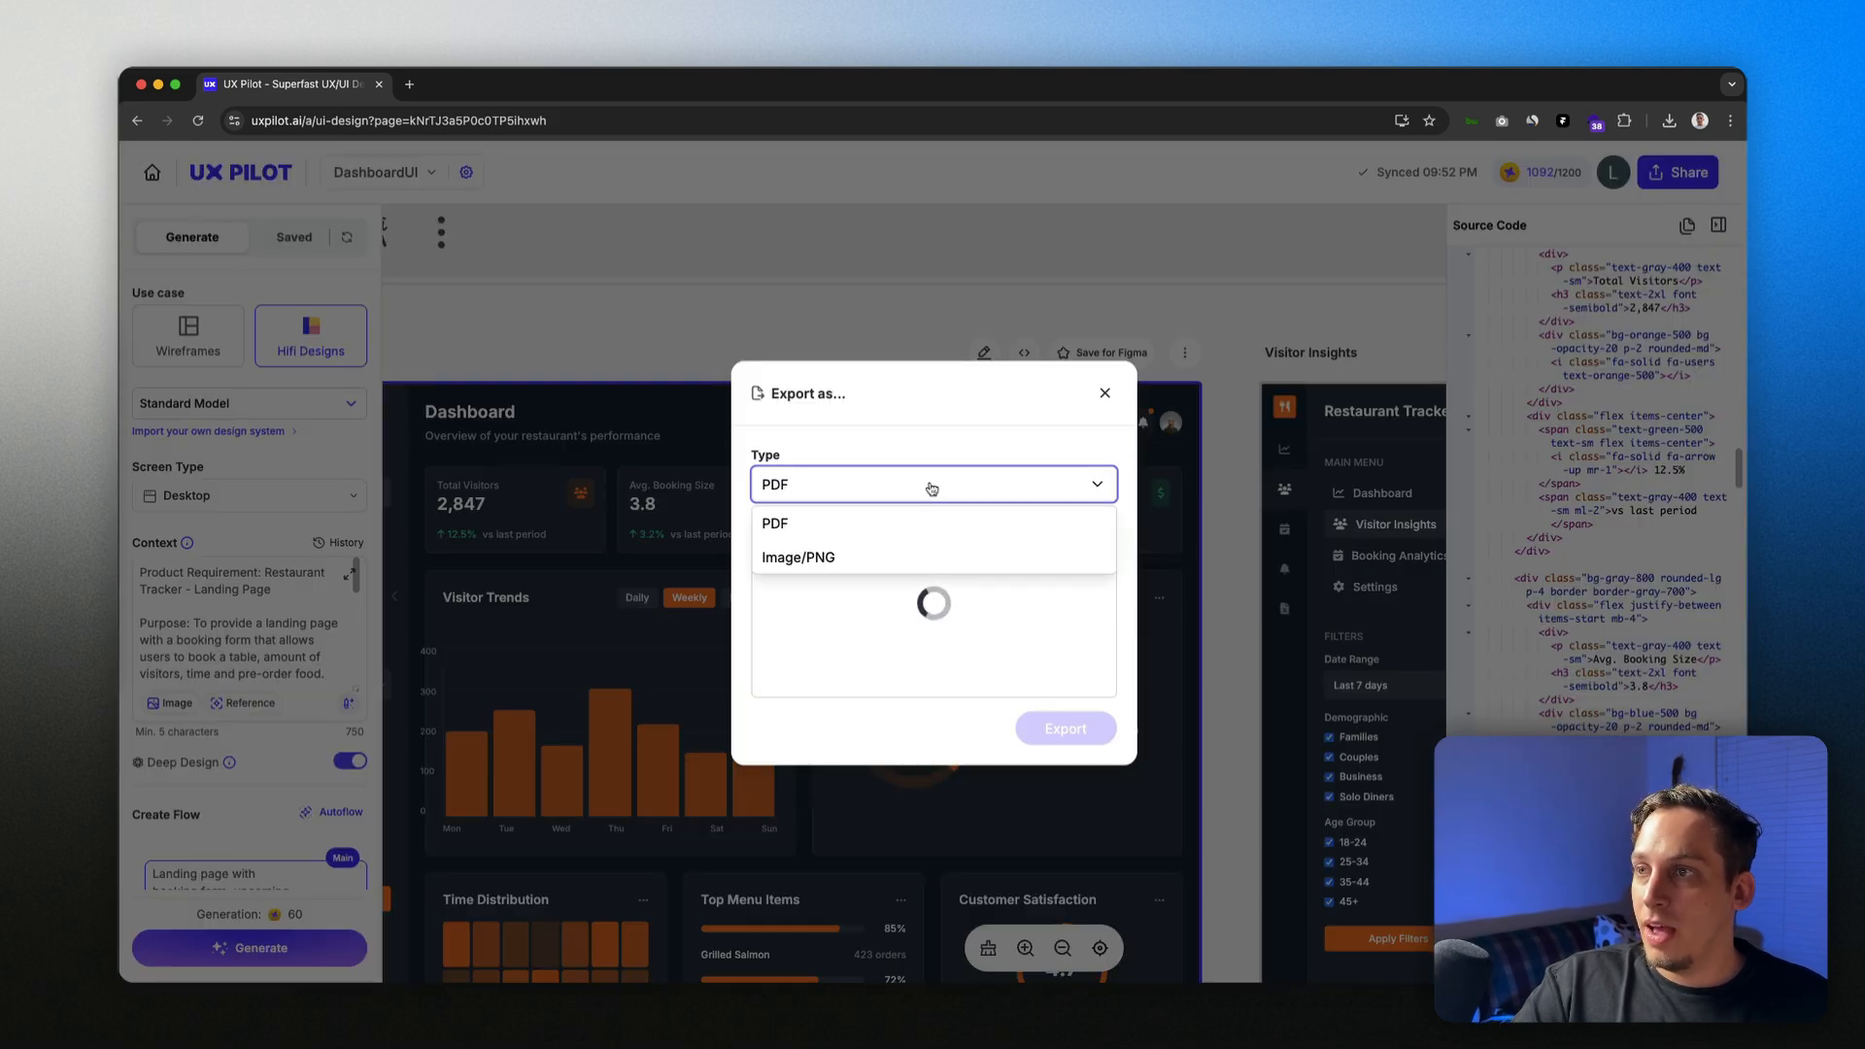
left_click(1103, 391)
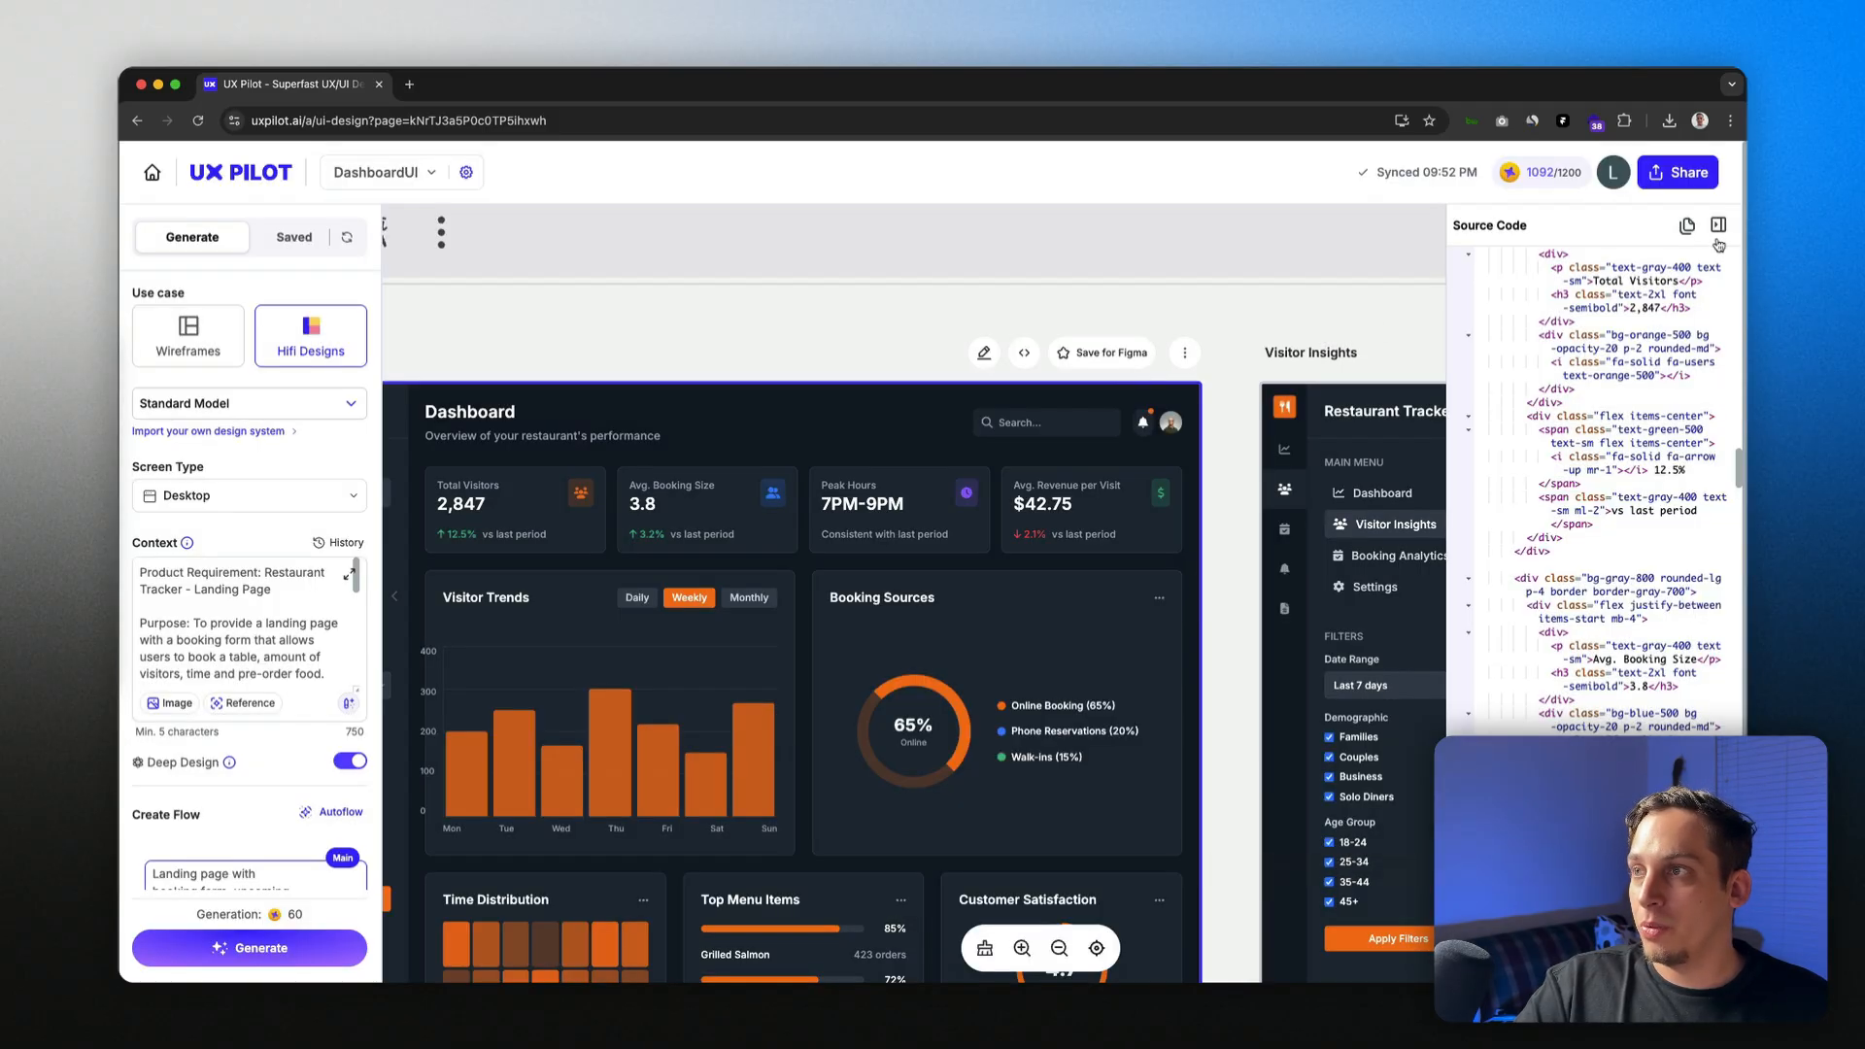
left_click(1719, 225)
left_click(1189, 353)
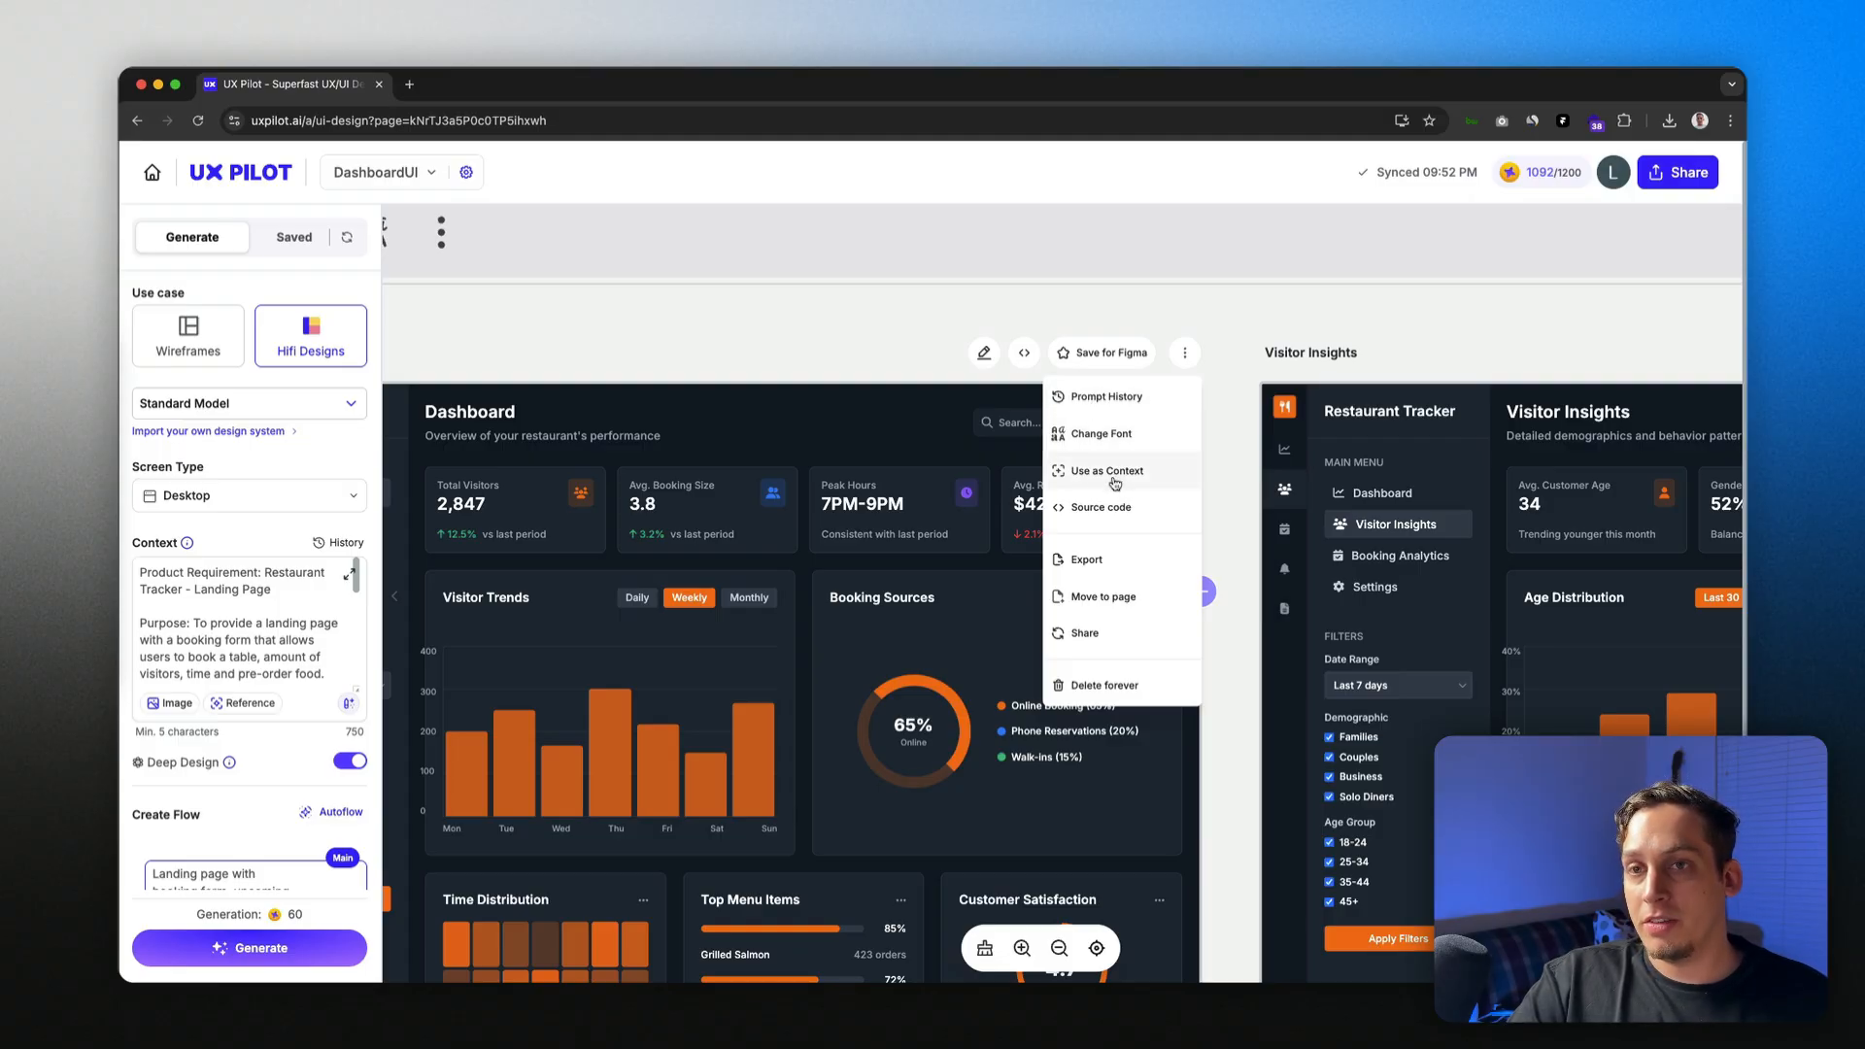
left_click(1201, 349)
left_click(1187, 356)
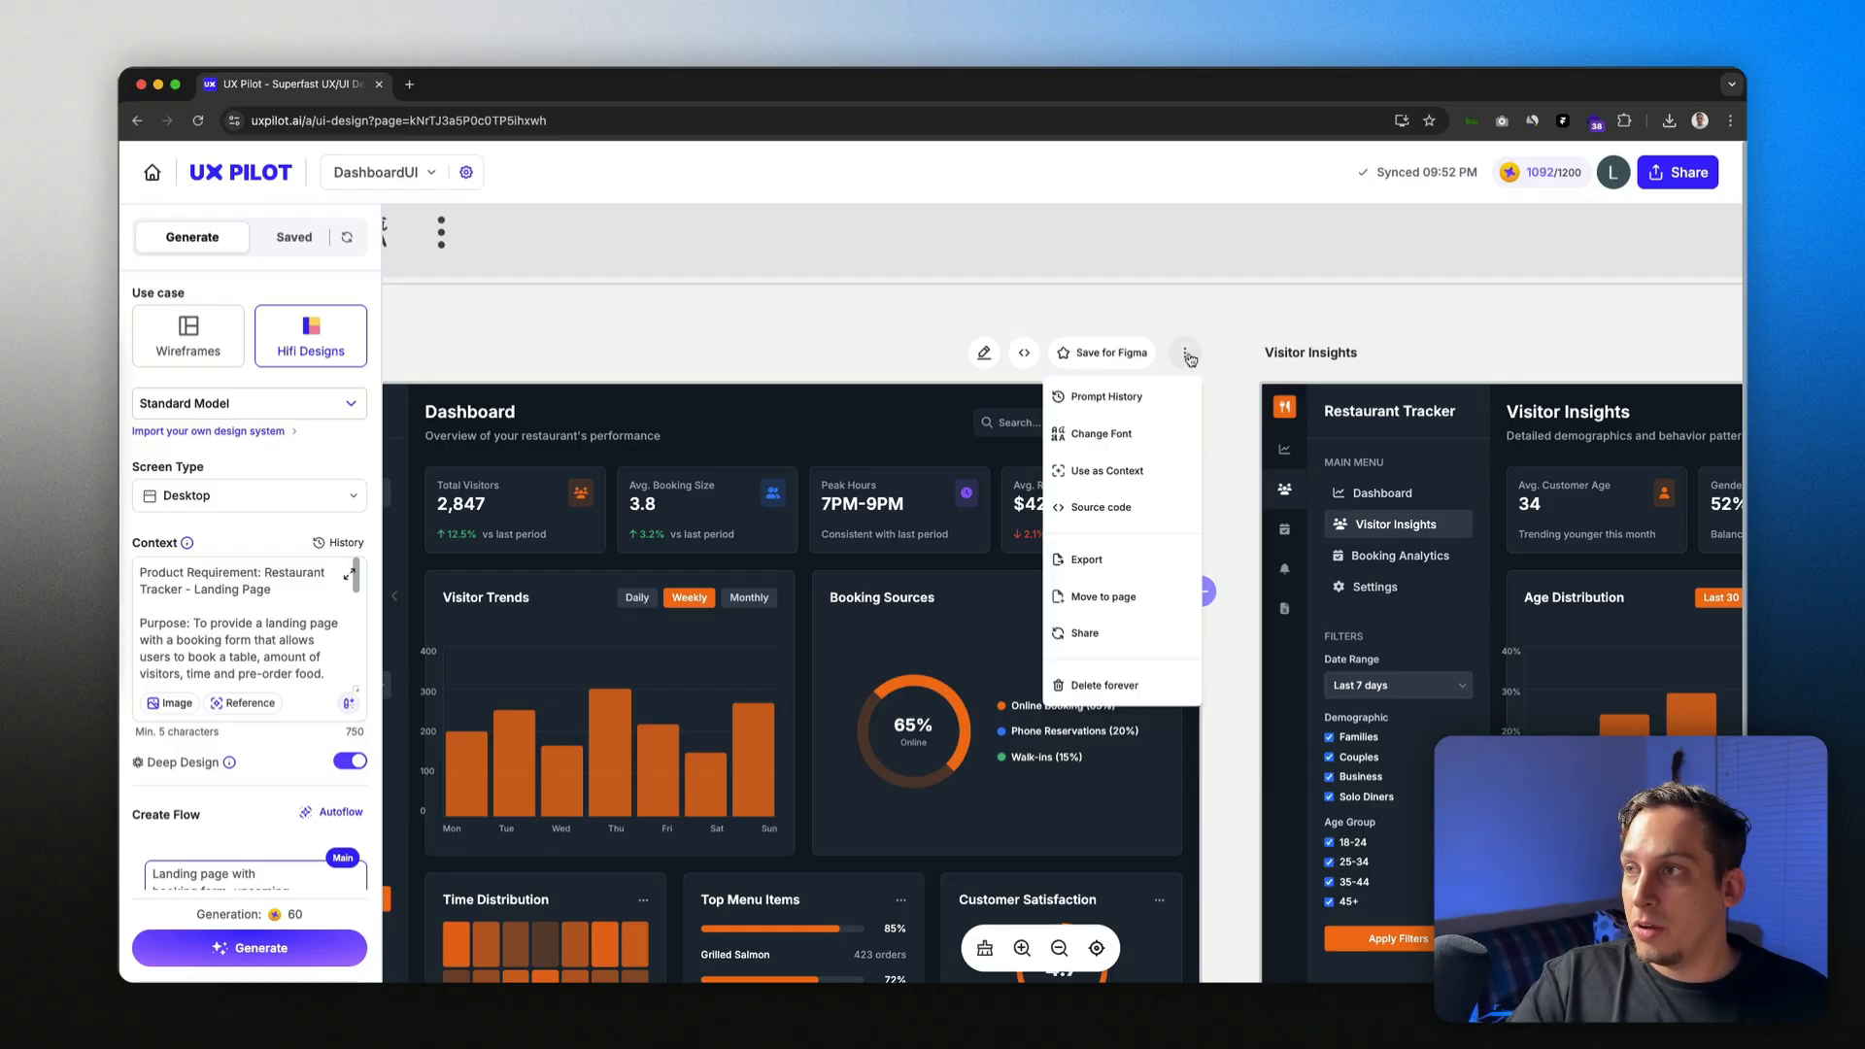
Step: Export the Dashboard design as an Image/PNG file
left_click(1150, 558)
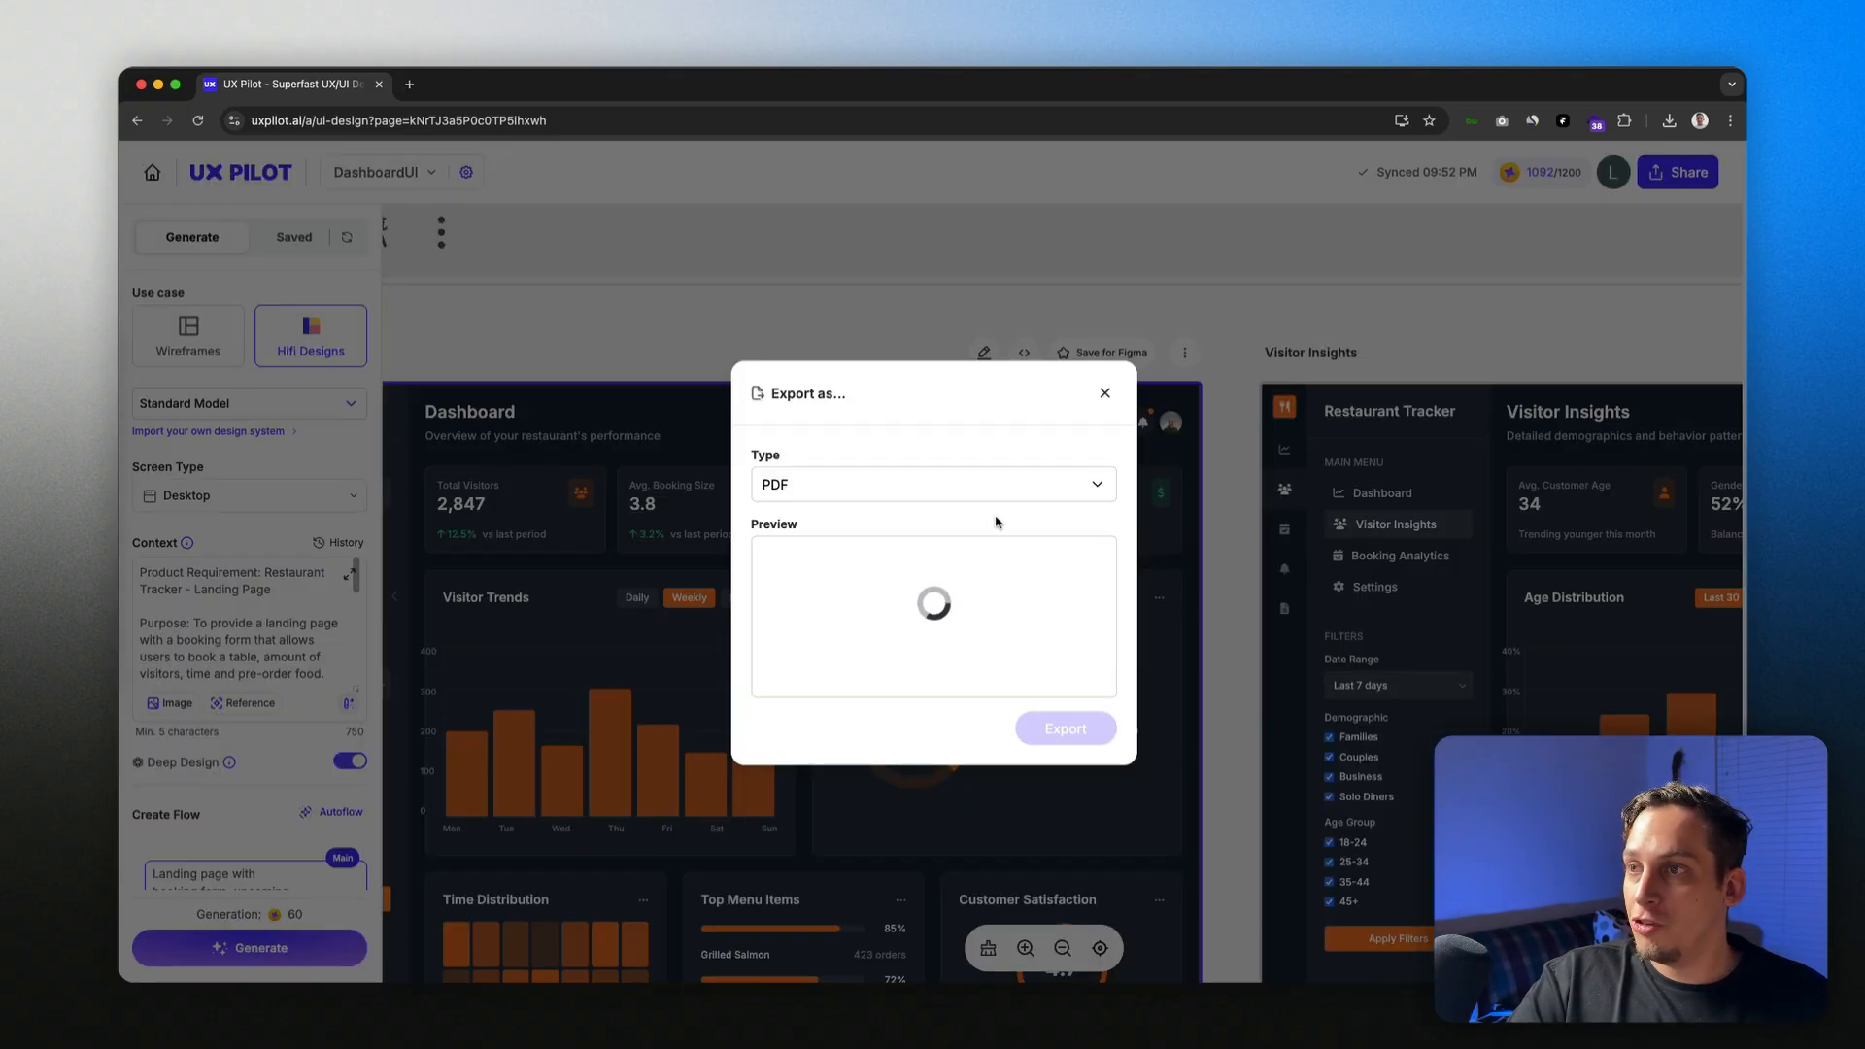
left_click(1011, 486)
left_click(986, 561)
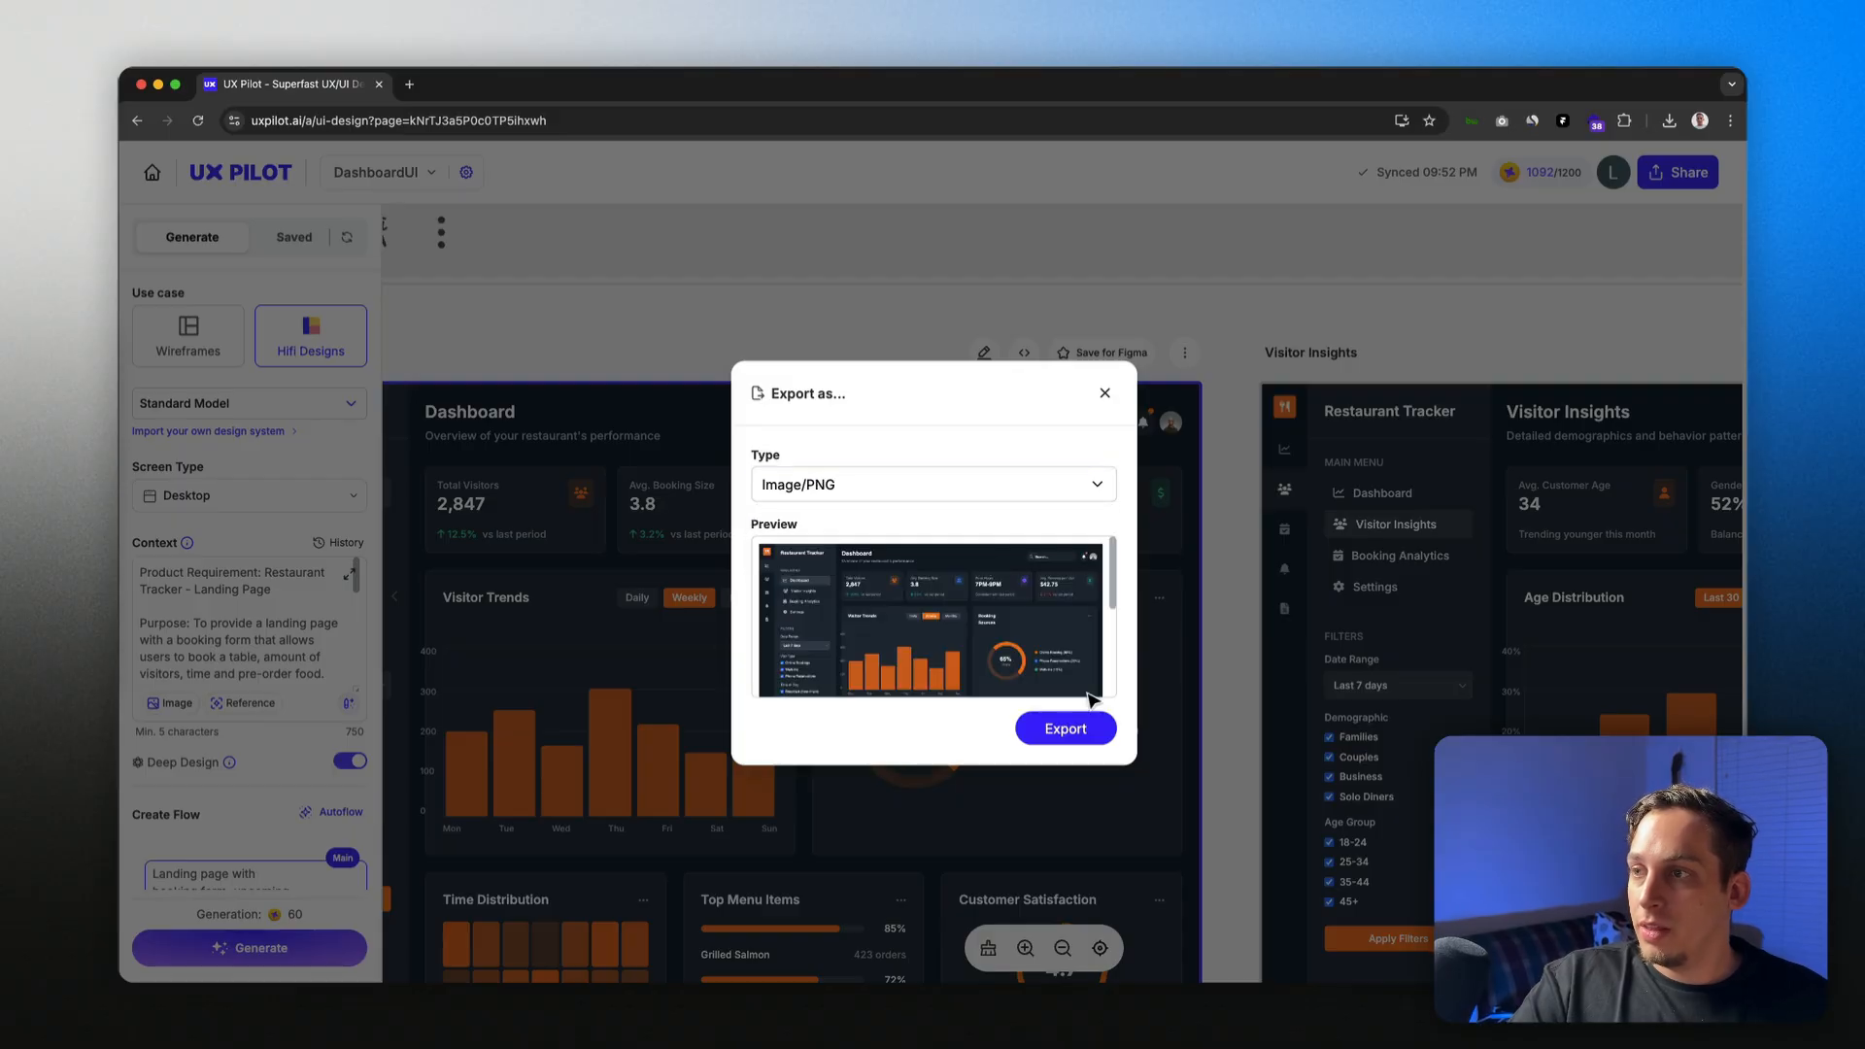
left_click(1077, 727)
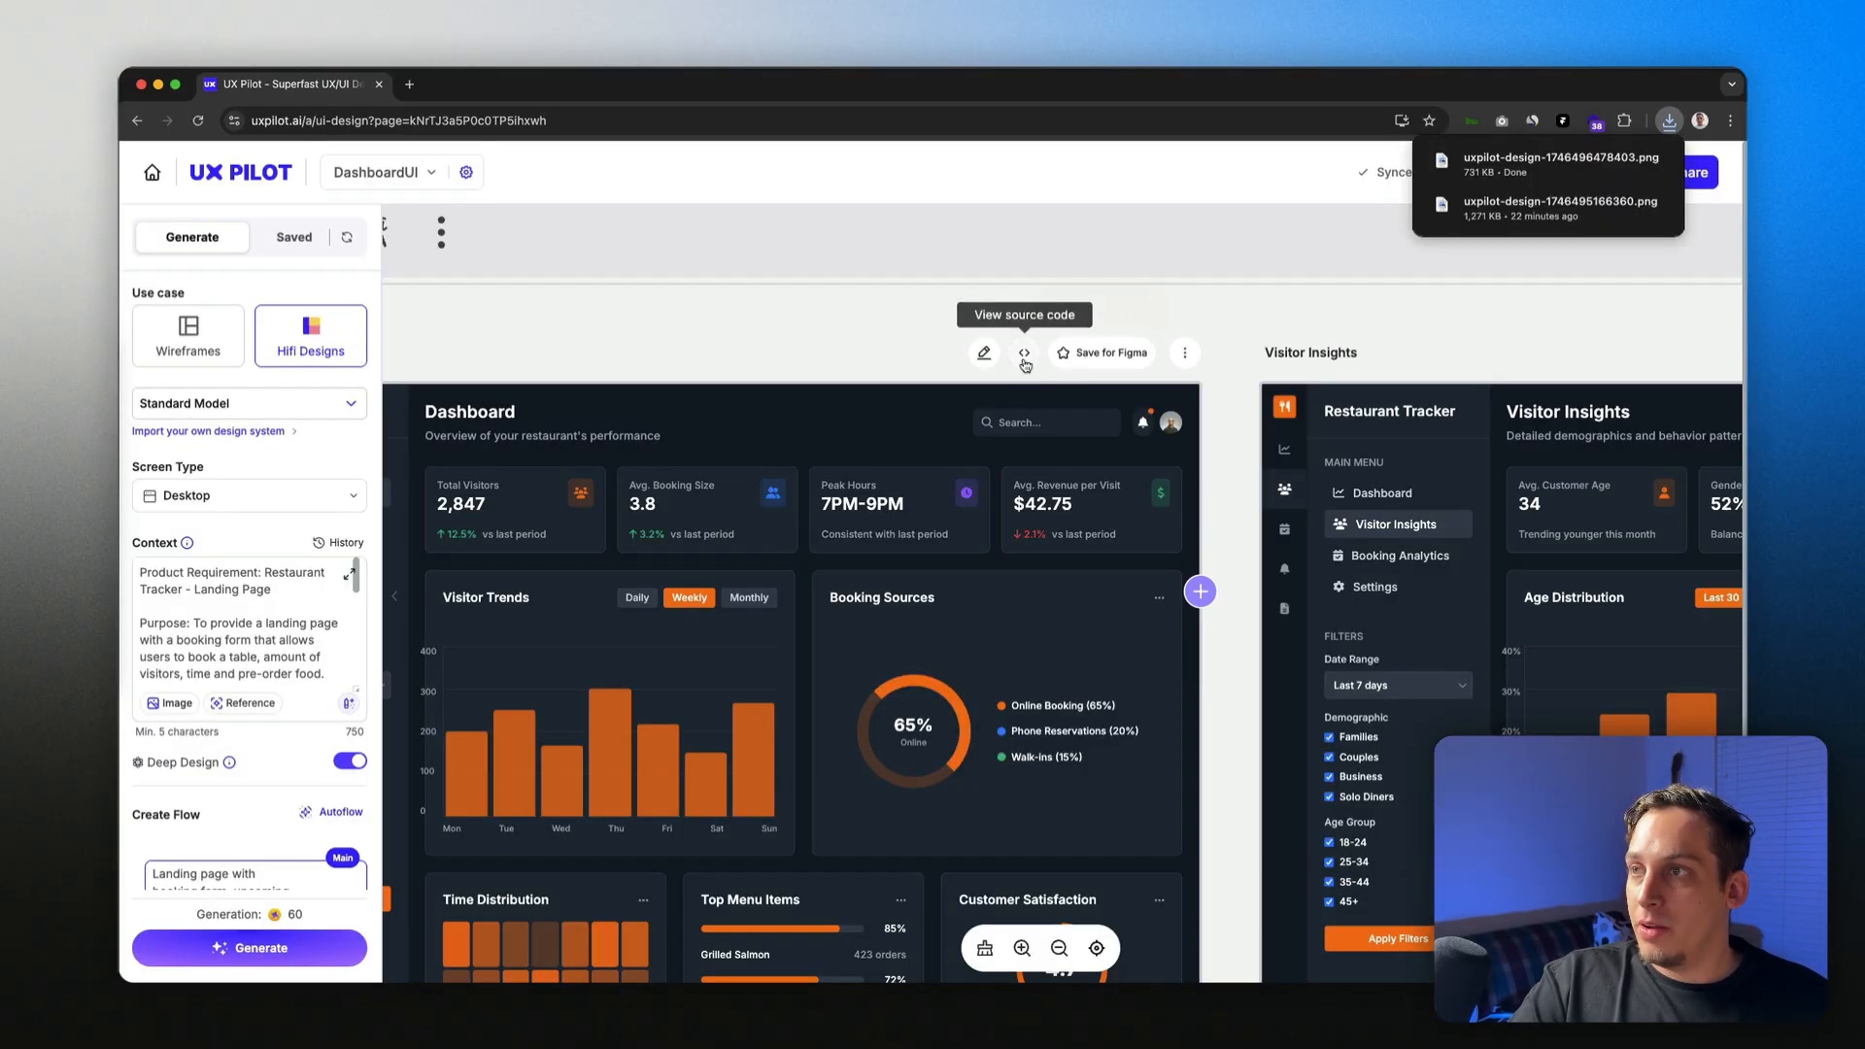
Step: Copy the Dashboard's source code again and return to the UX Pilot design page
left_click(1025, 355)
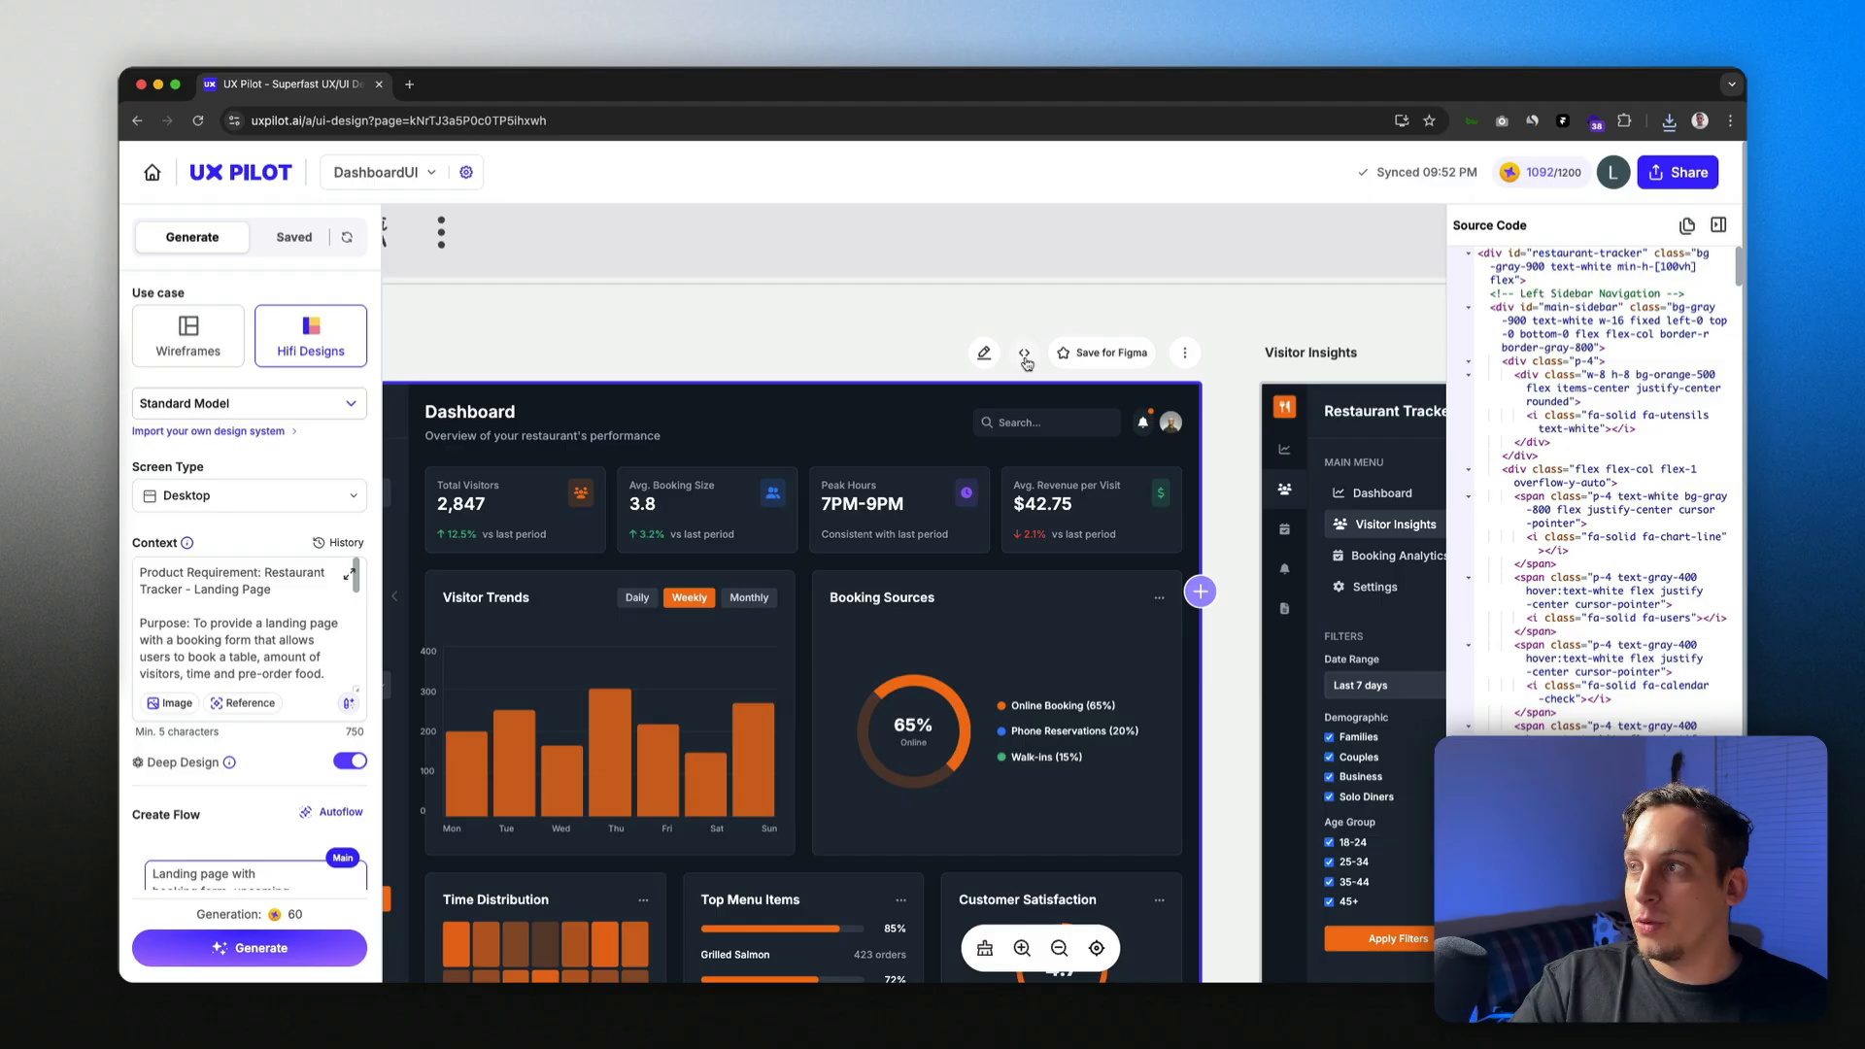
left_click(1688, 227)
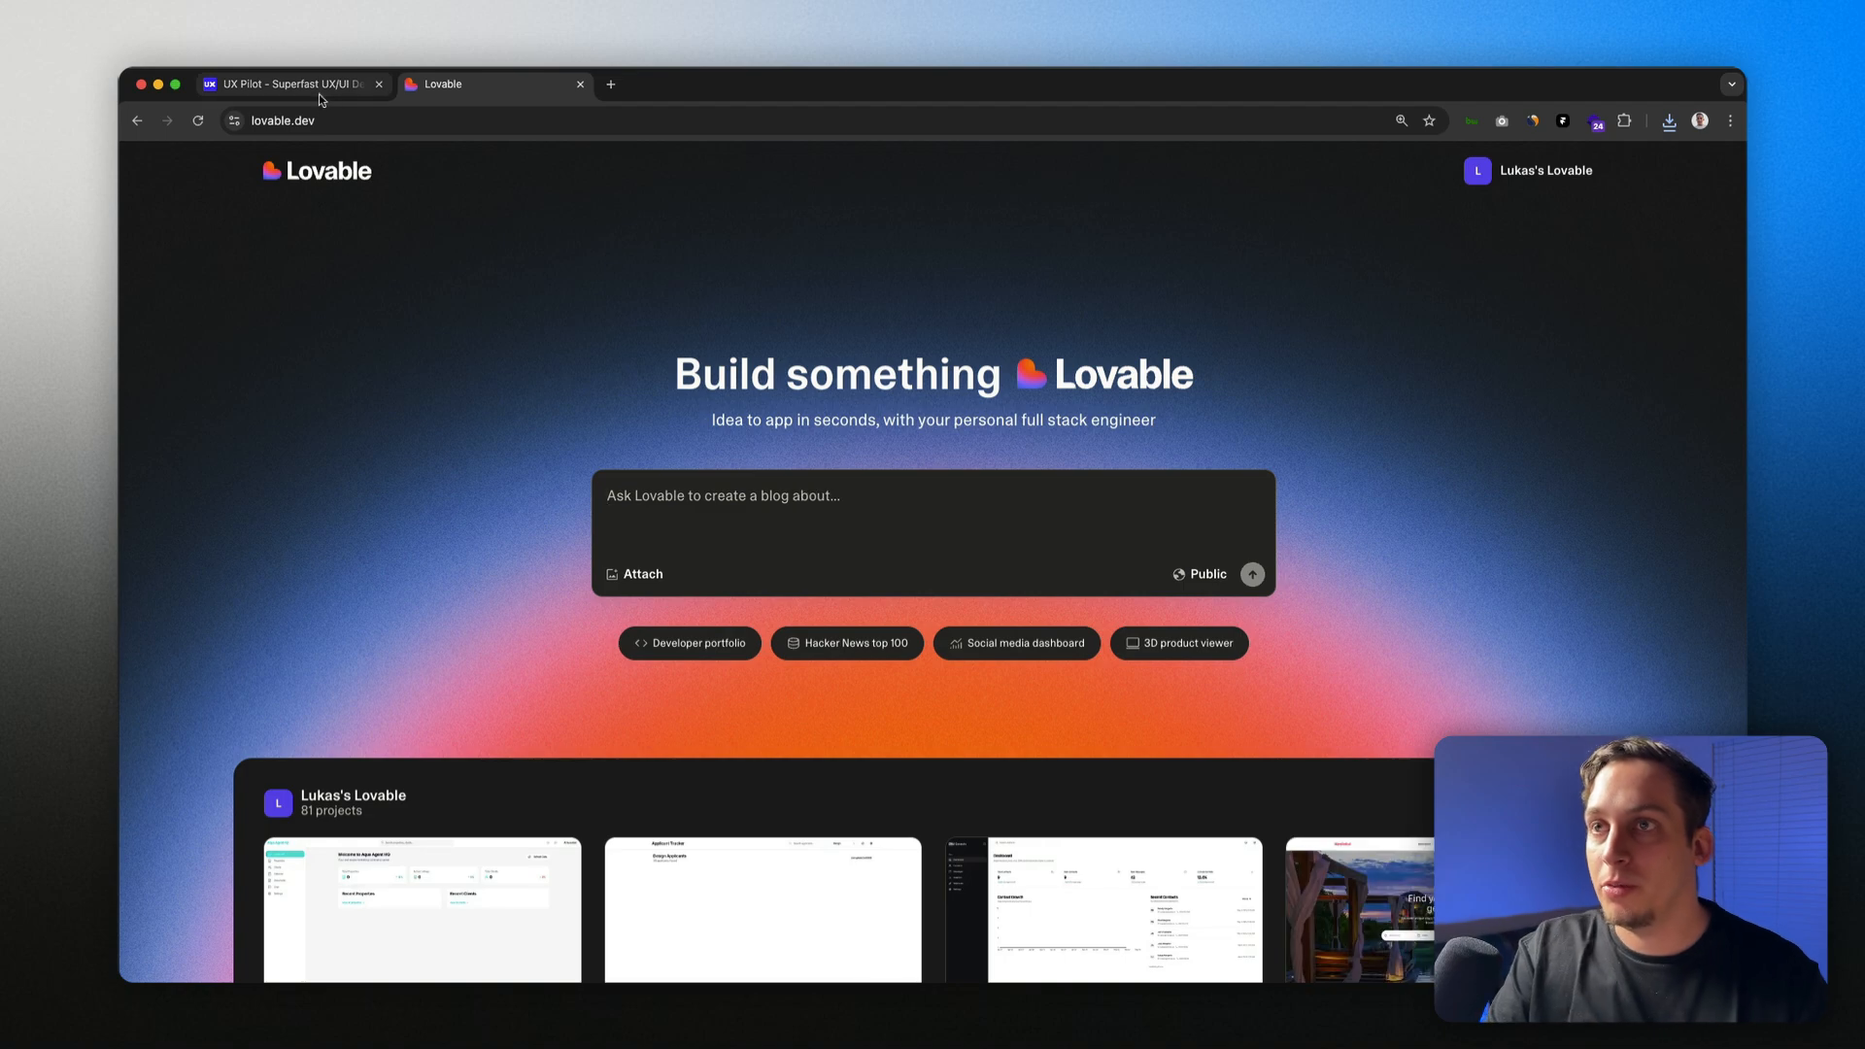
left_click(319, 91)
Step: Select all of the Page Settings product context and paste it into Lovable's prompt
left_click(459, 178)
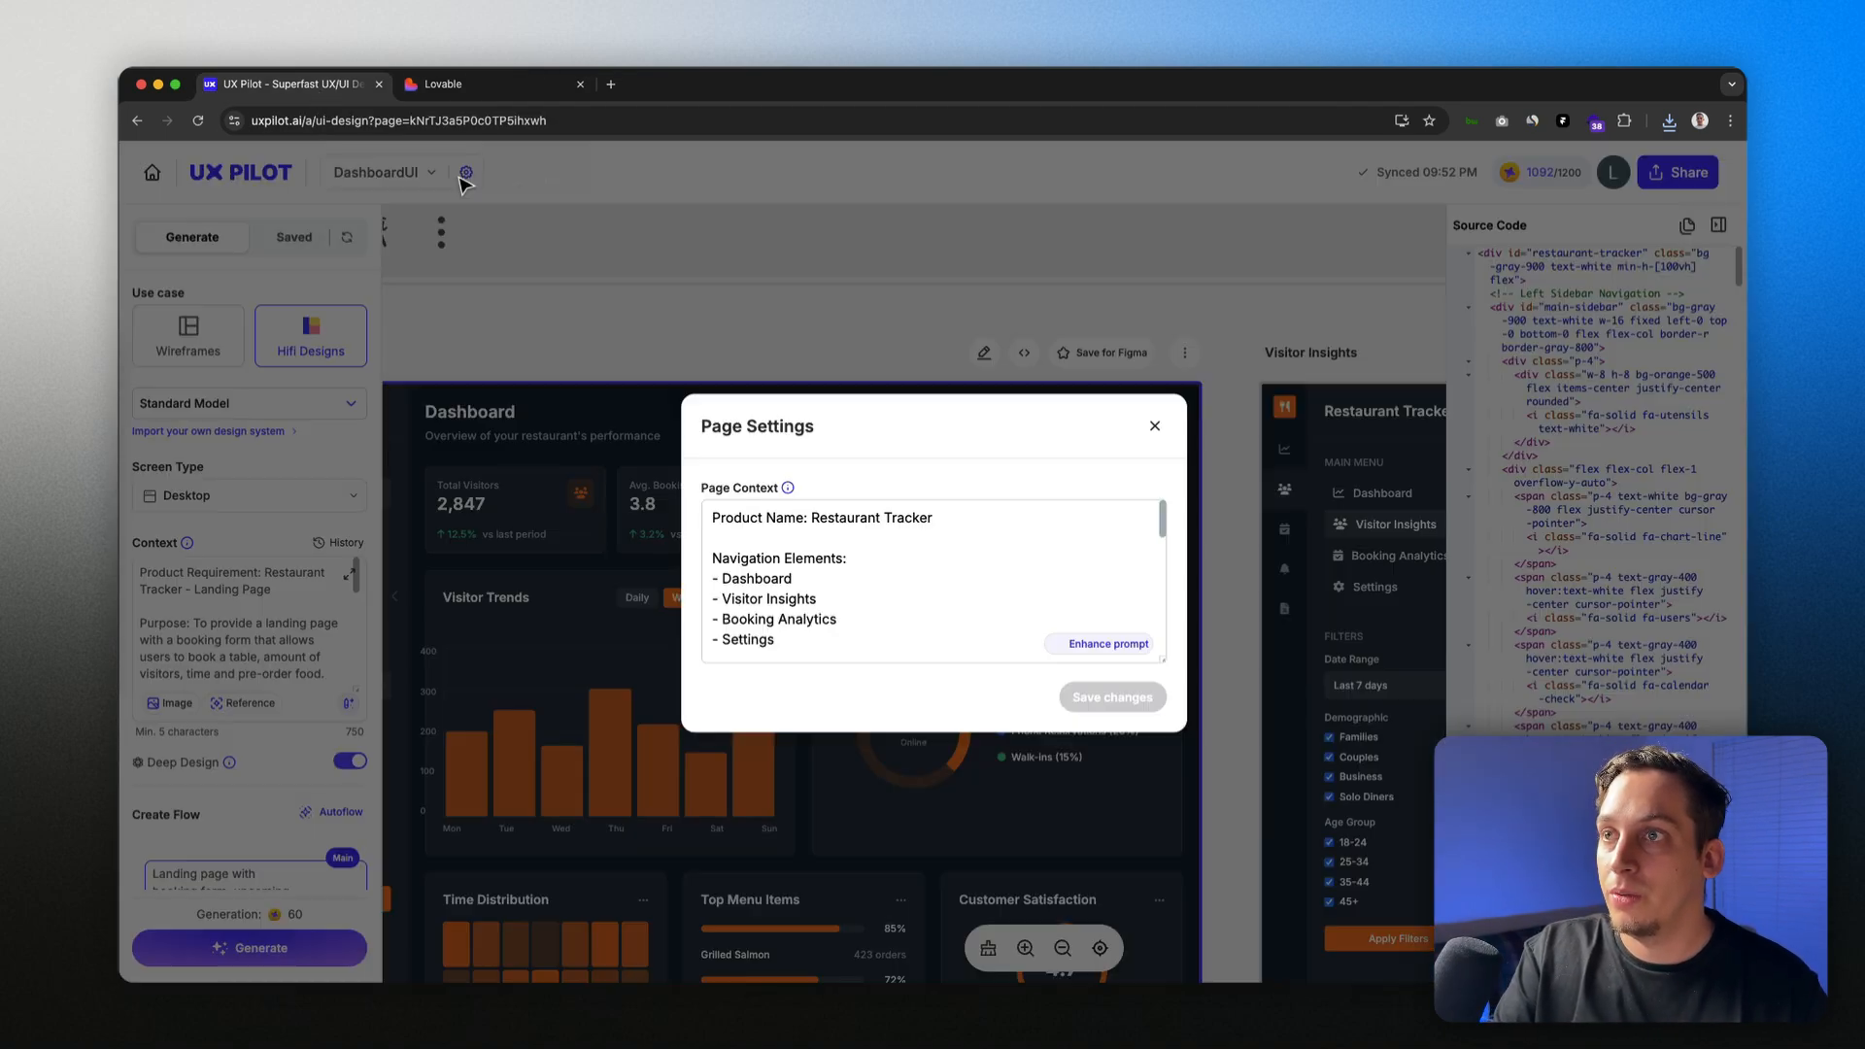
scroll(765, 515, "down", 5)
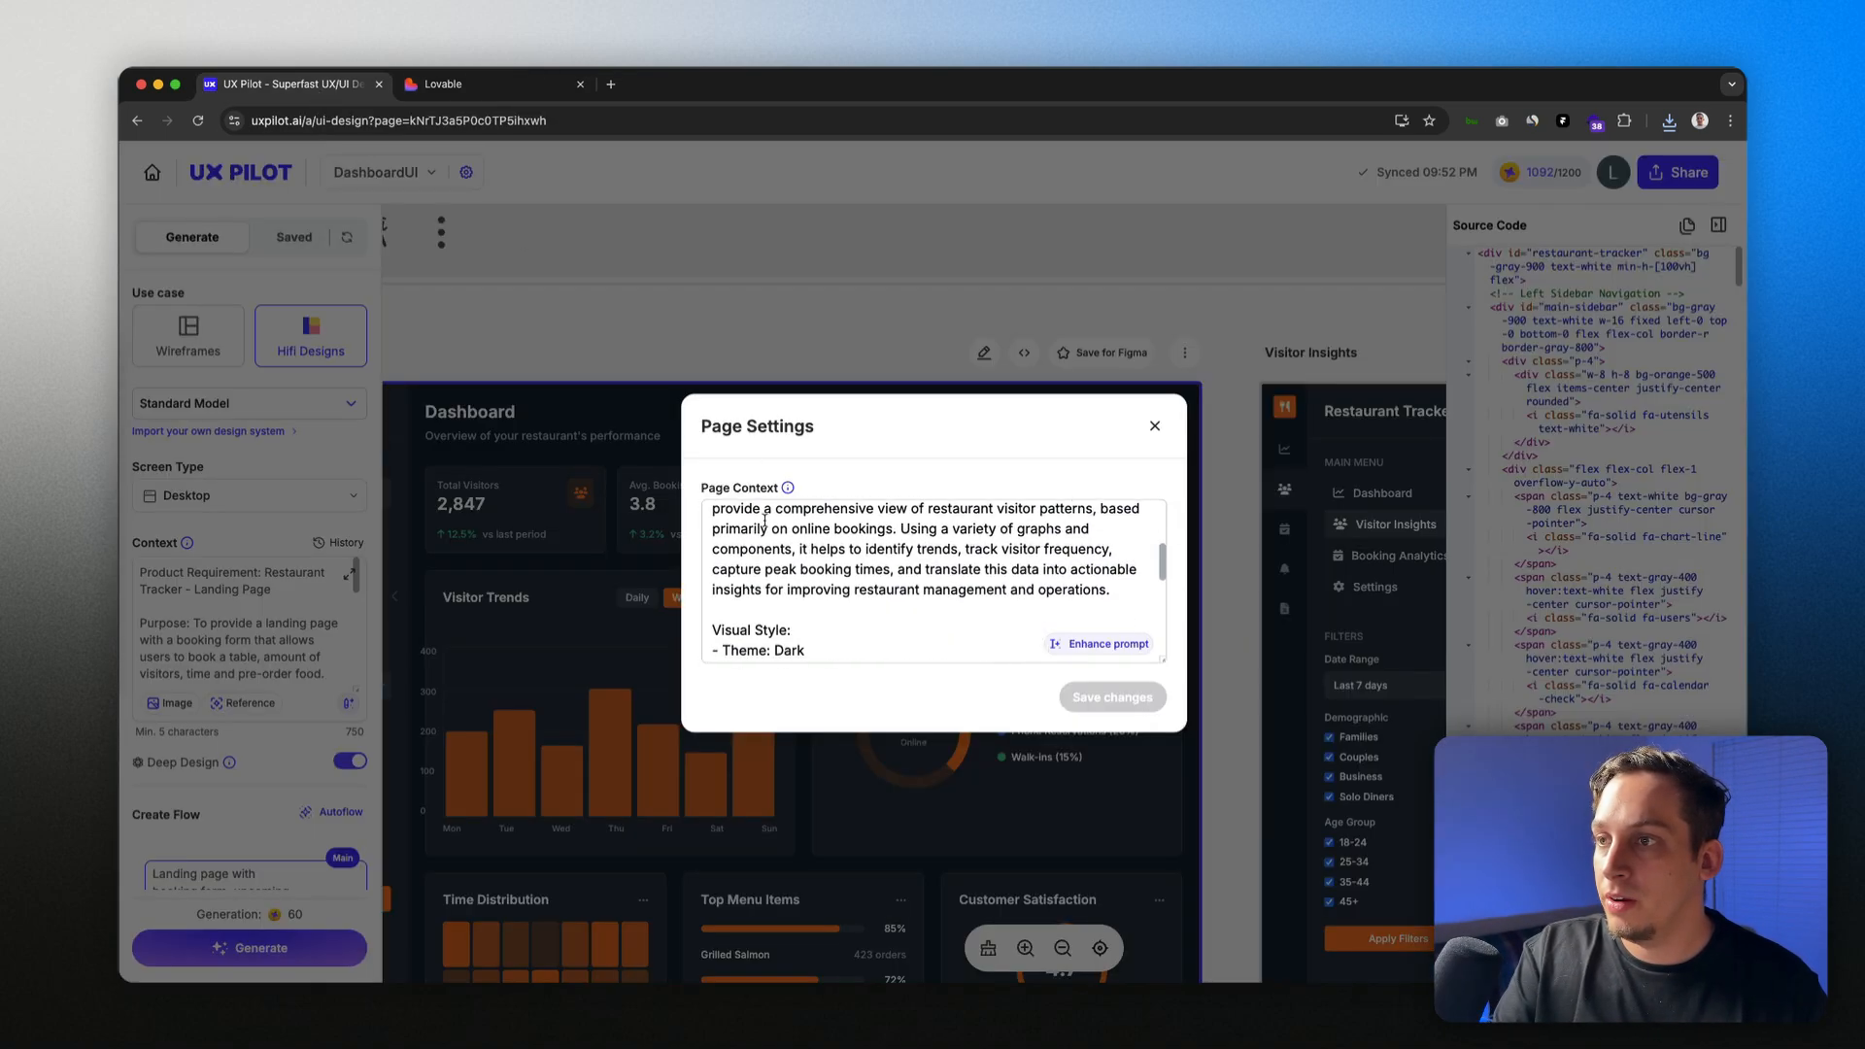
scroll(753, 518, "up", 4)
scroll(749, 520, "up", 2)
left_click(729, 533)
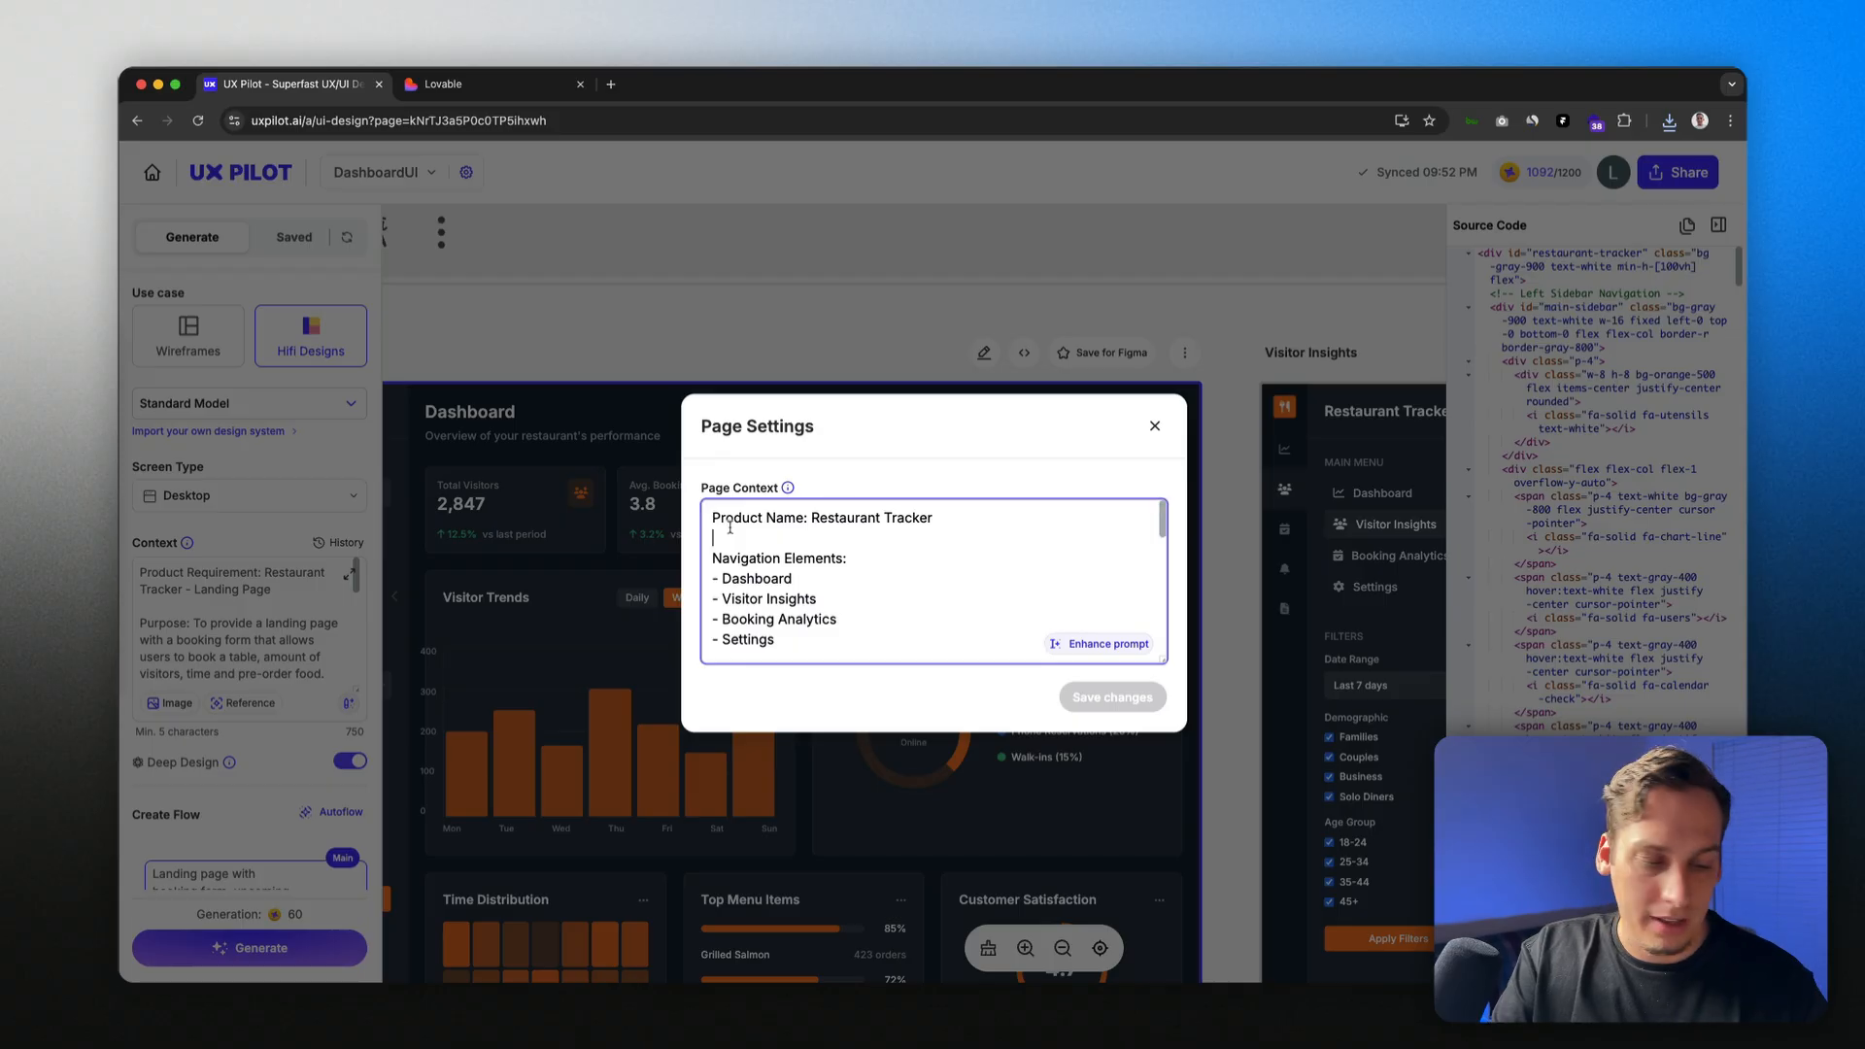
key("super+a")
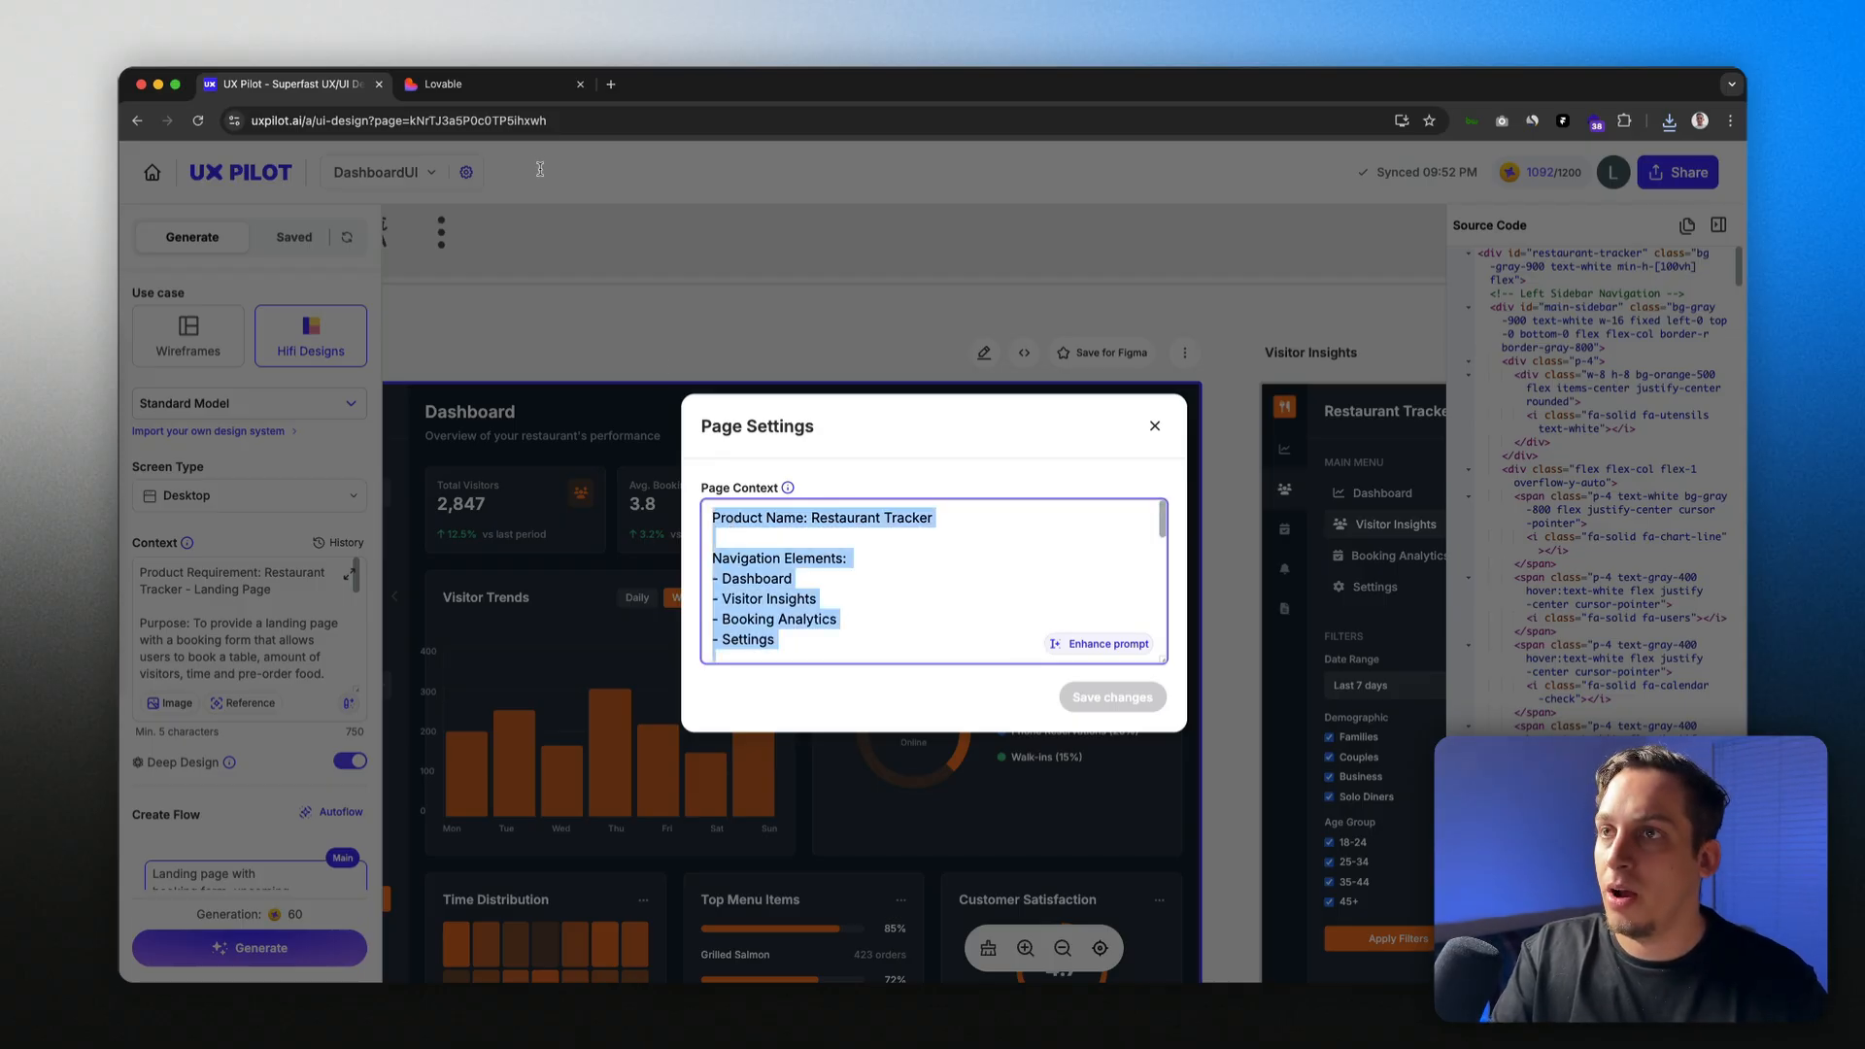
left_click(474, 84)
key("super+v")
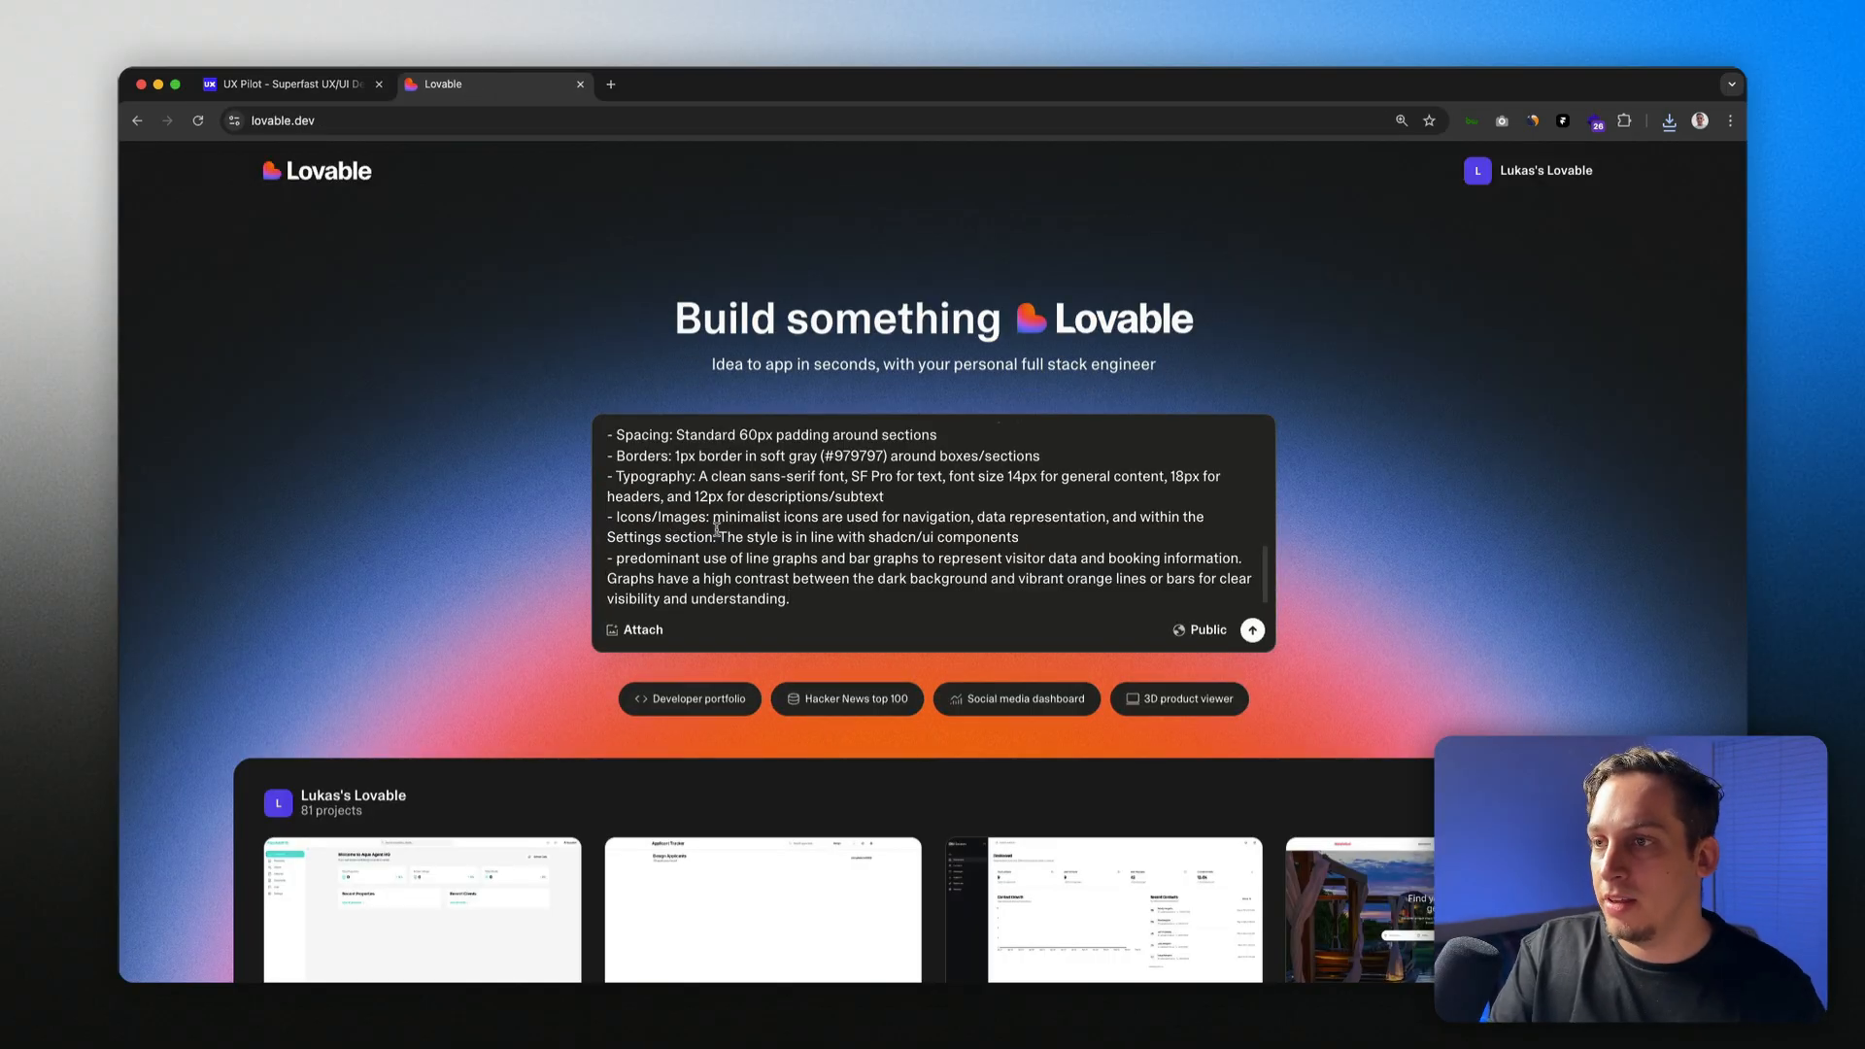
Step: Close Page Settings in UX Pilot and copy the Dashboard source code again for Lovable
left_click(289, 87)
left_click(1146, 430)
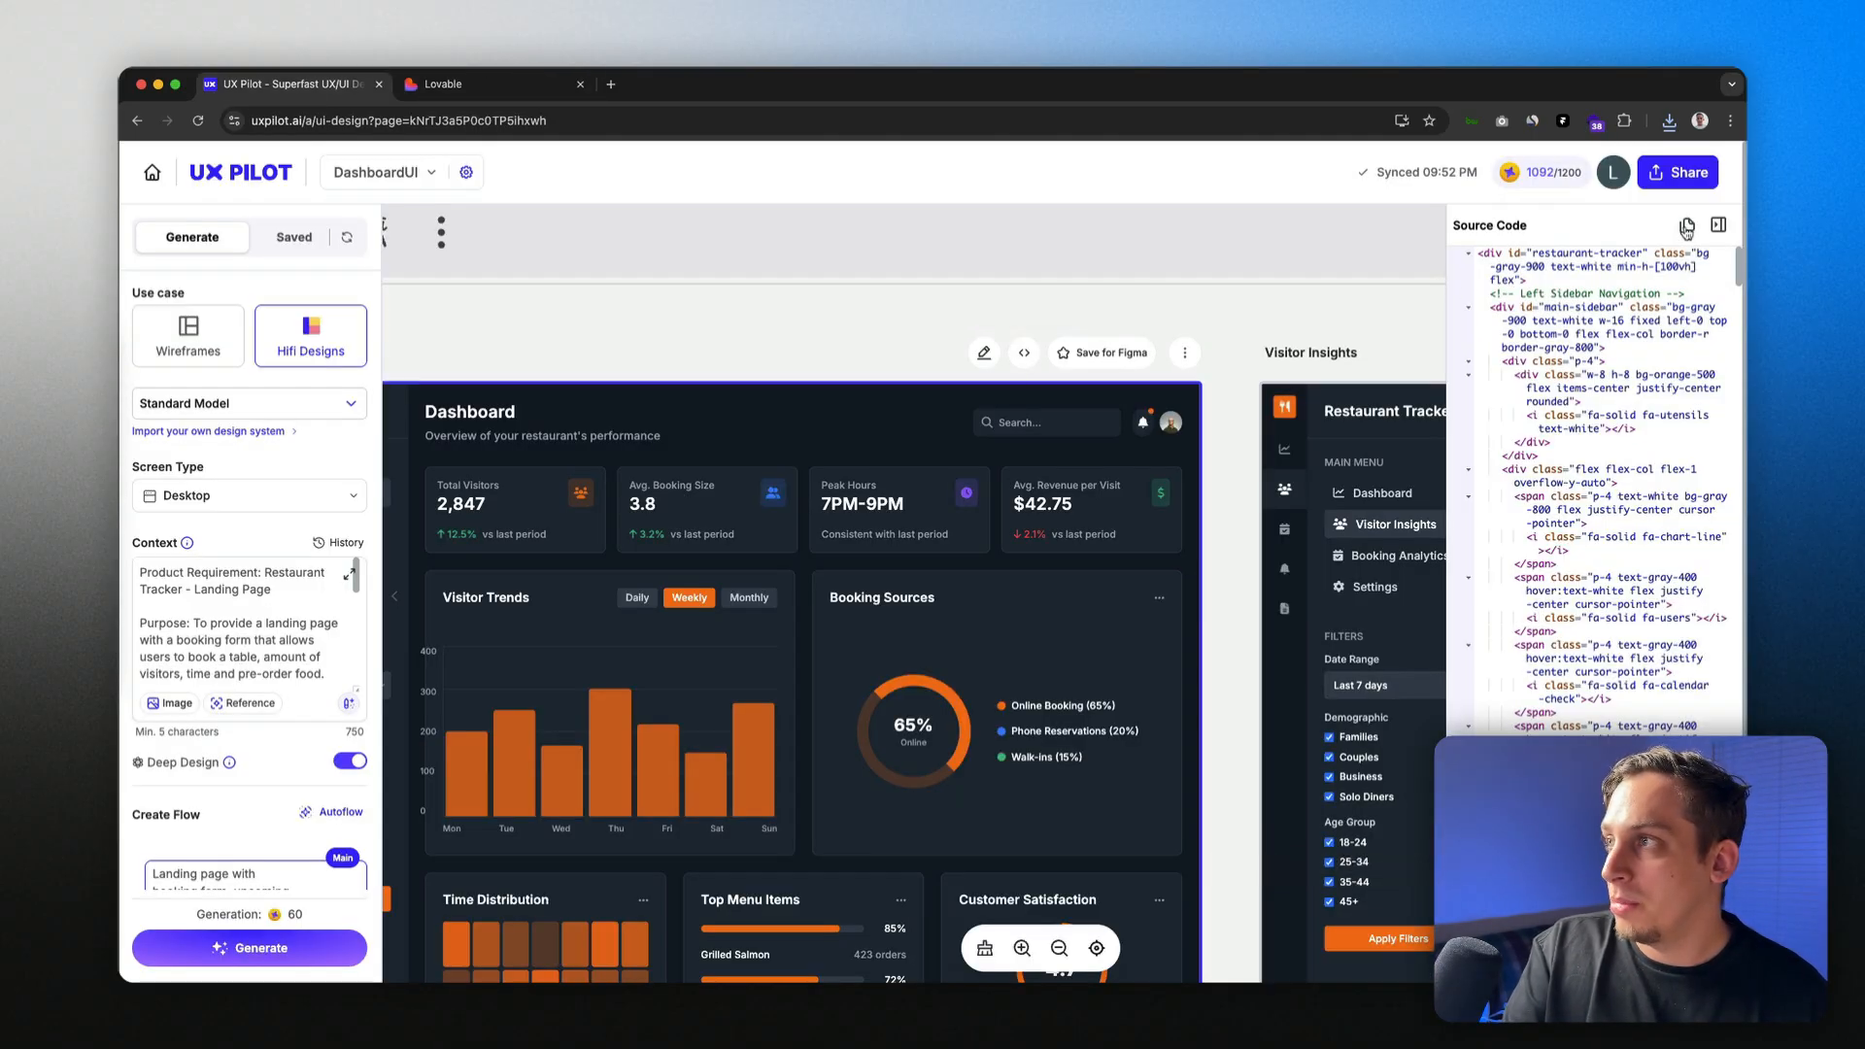
left_click(1688, 225)
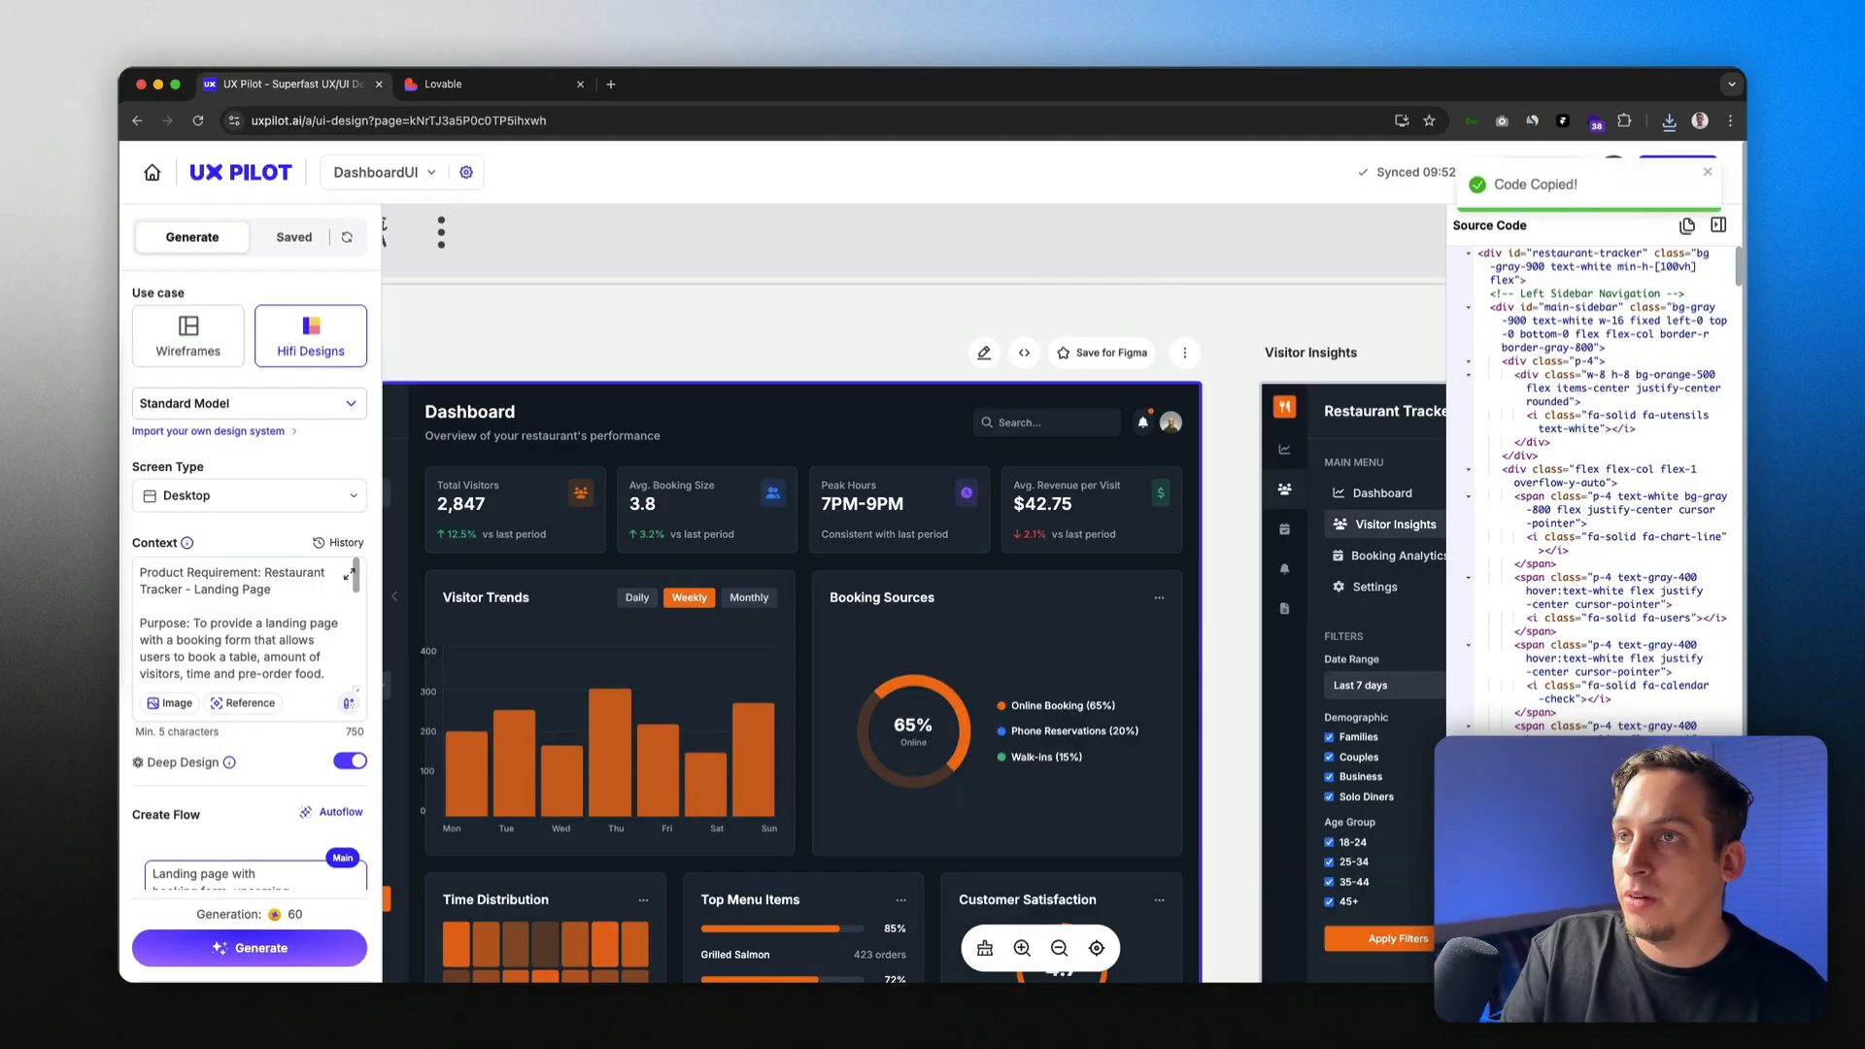
left_click(476, 83)
scroll(864, 580, "down", 2)
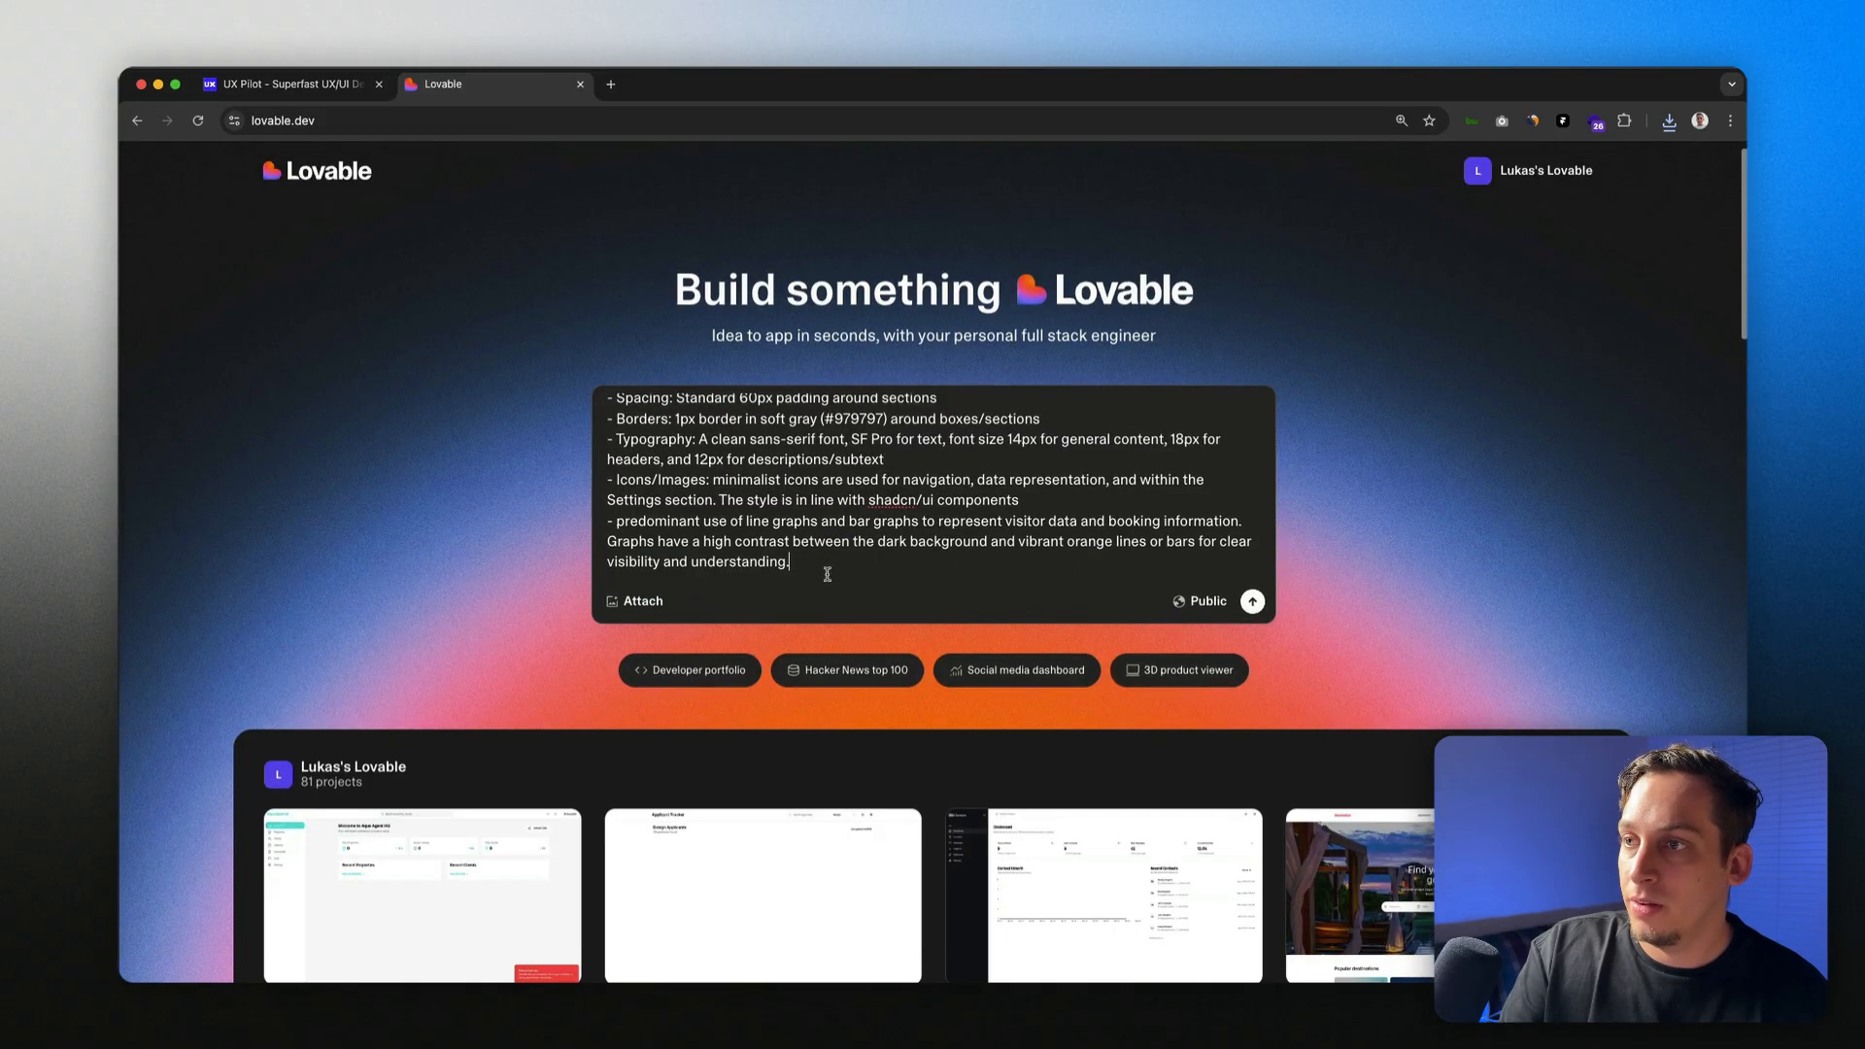
Step: Paste the UX Pilot code under the spec as design reference and send the prompt
key("Return")
key("Return")
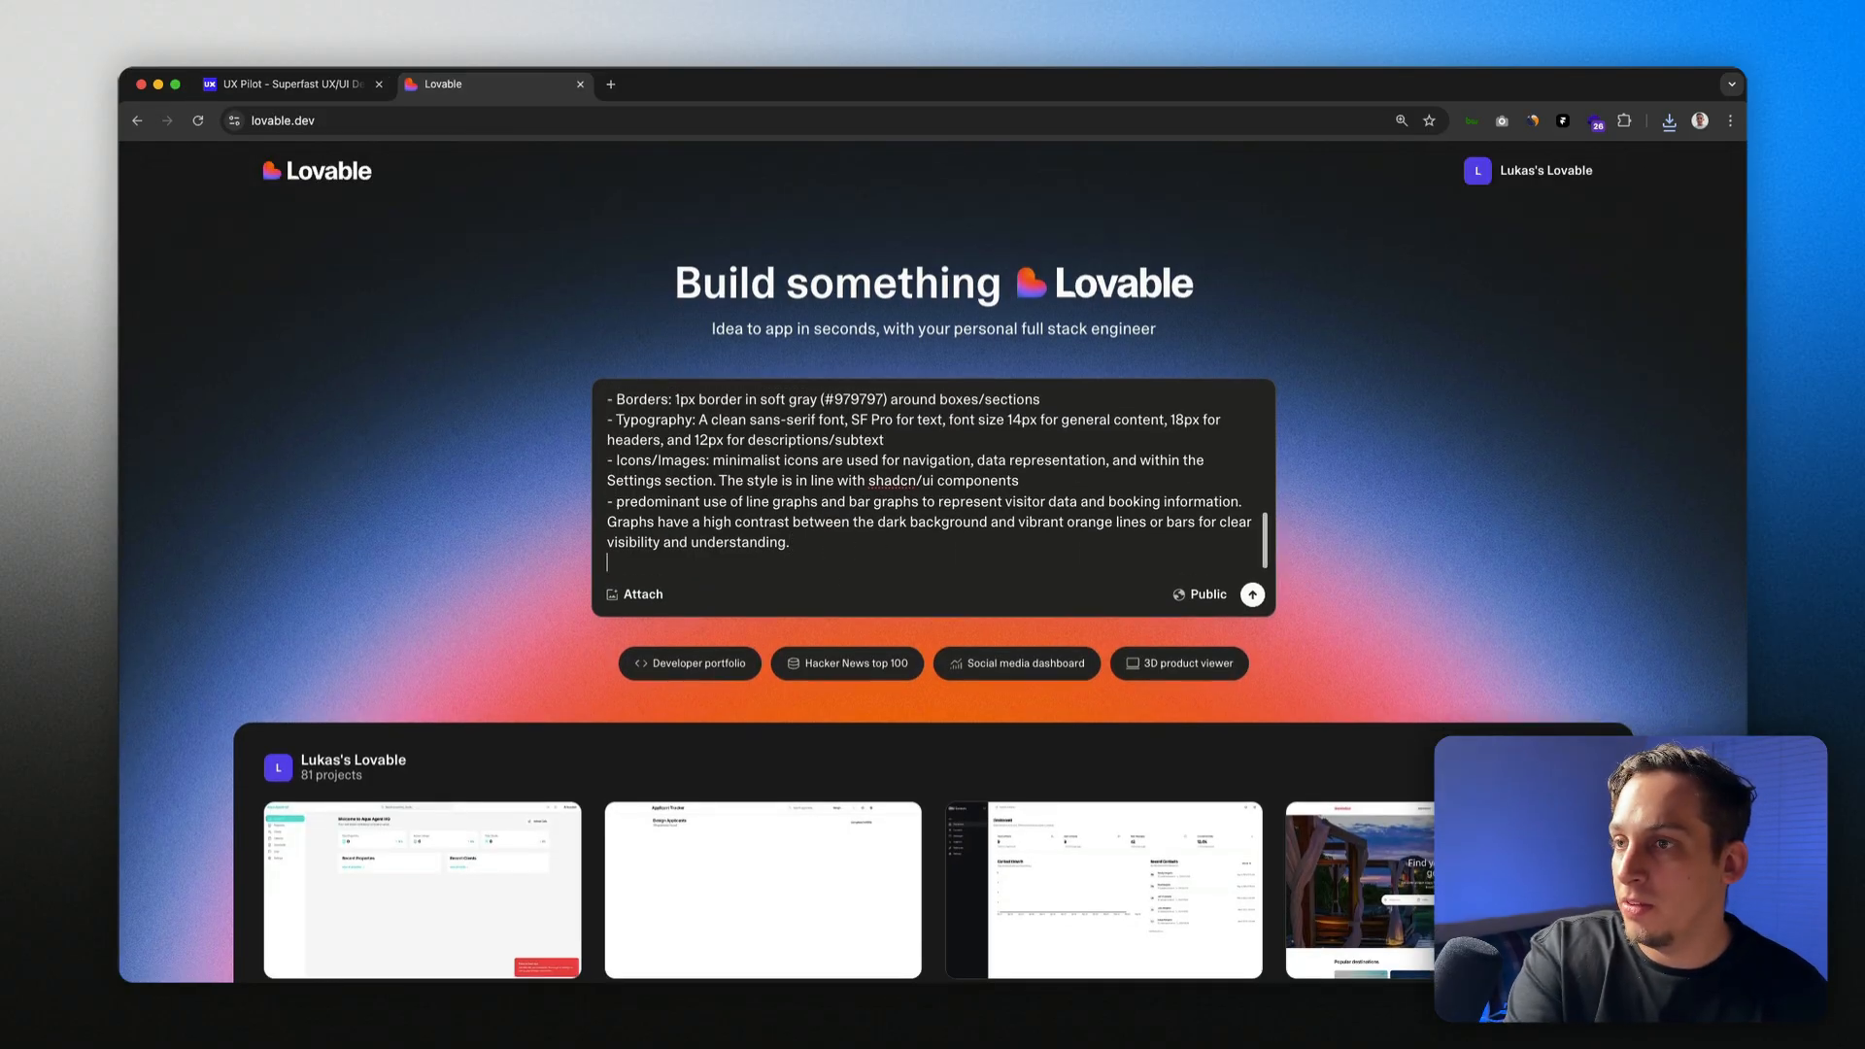
key("super+v")
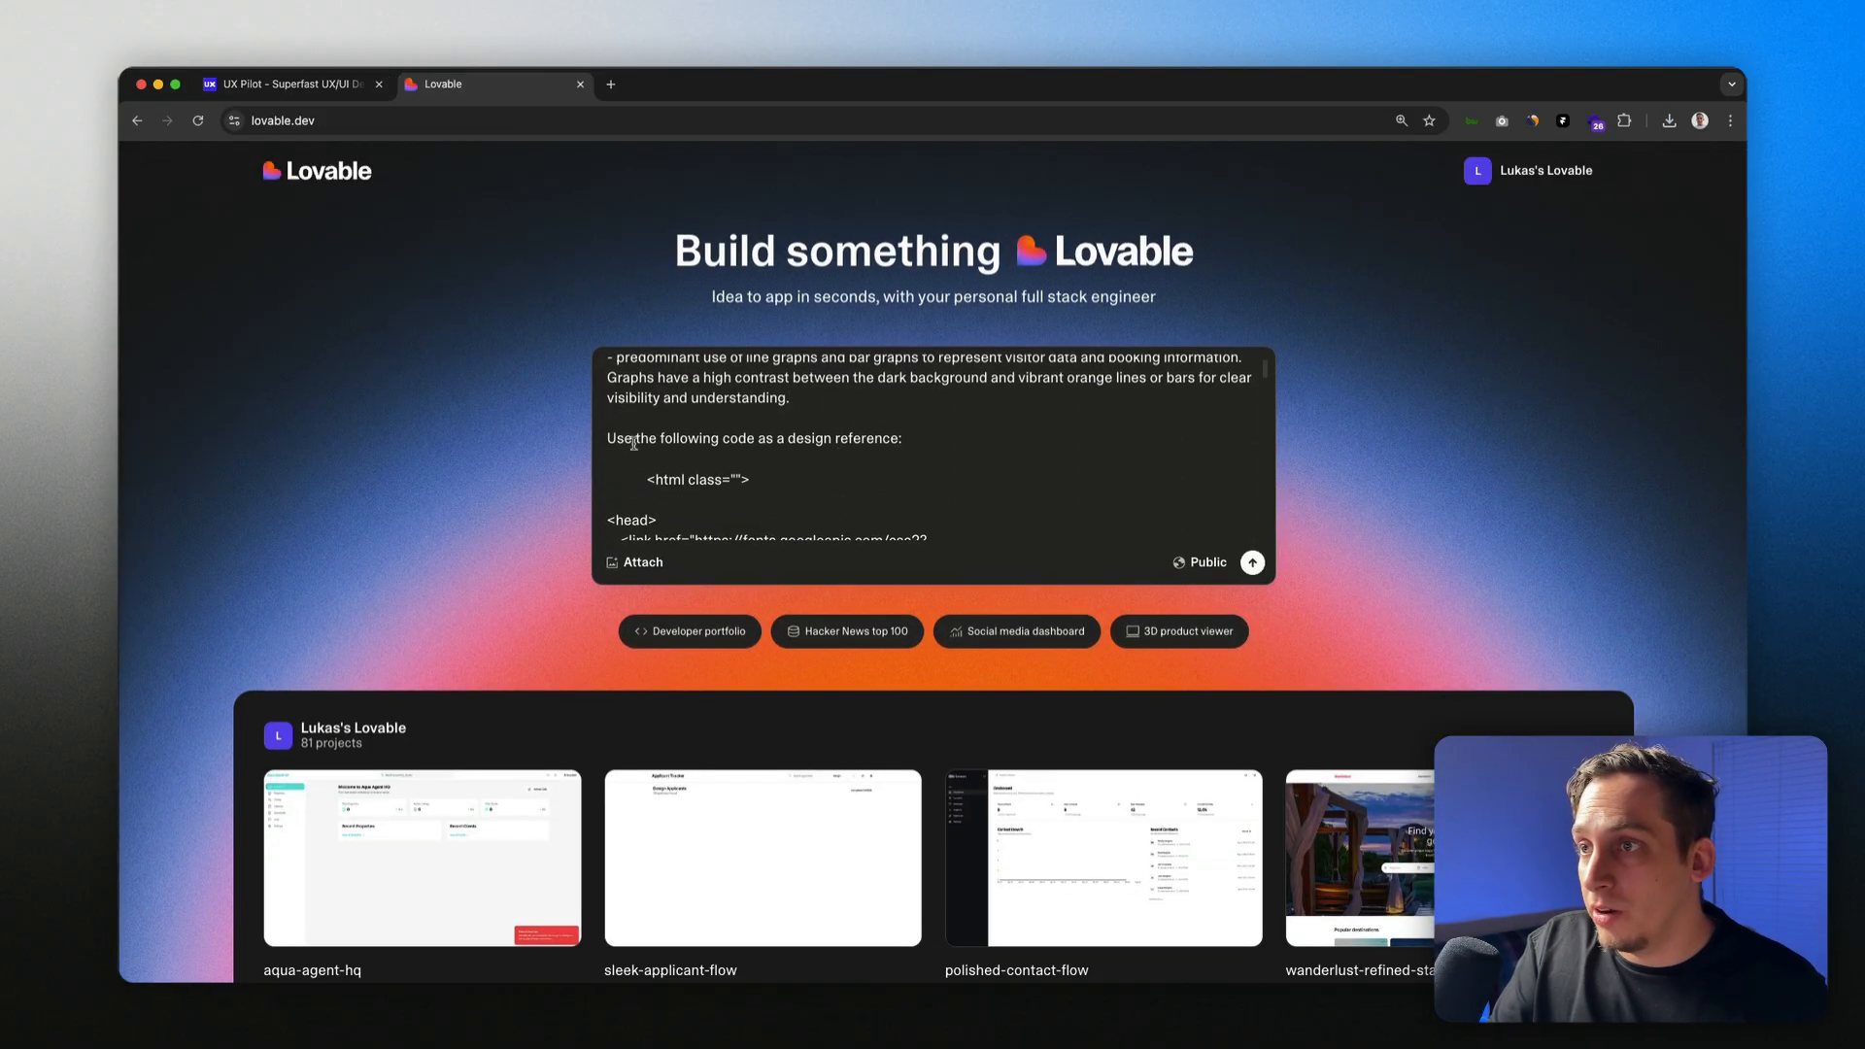
left_click_drag(618, 441, 828, 443)
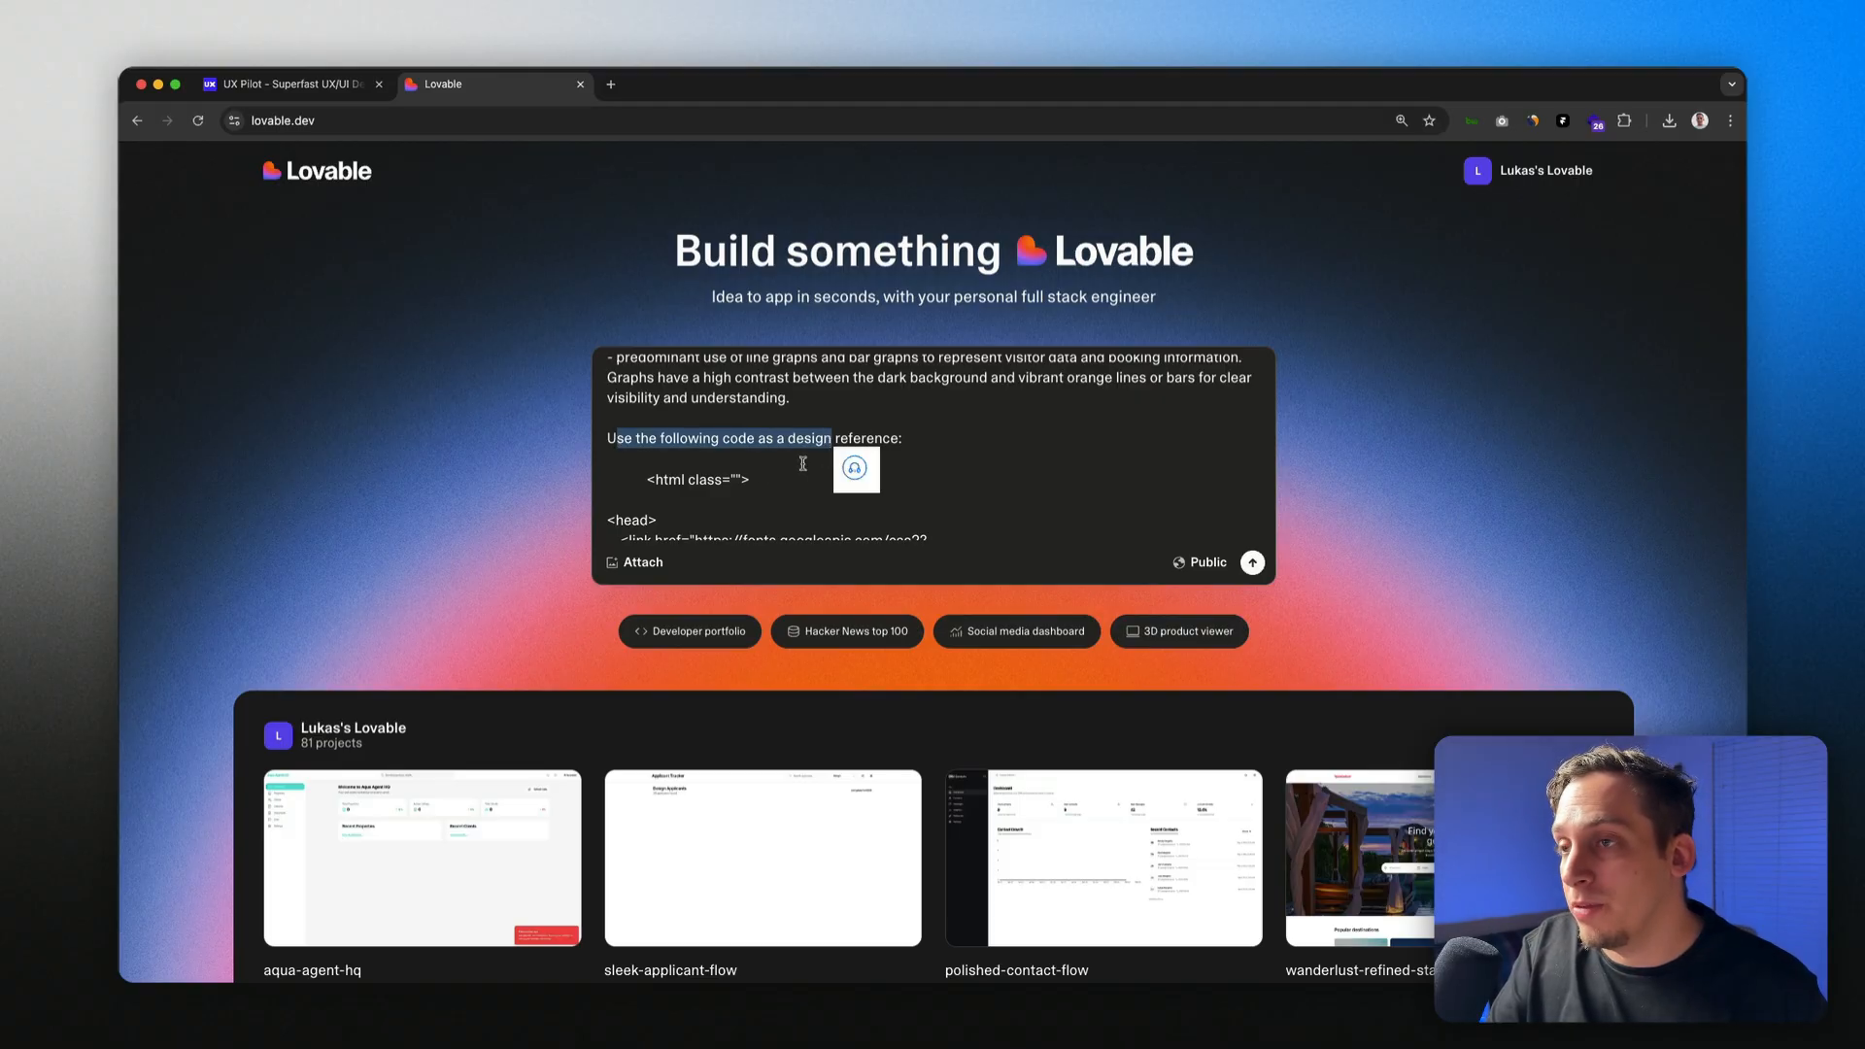
left_click(1253, 563)
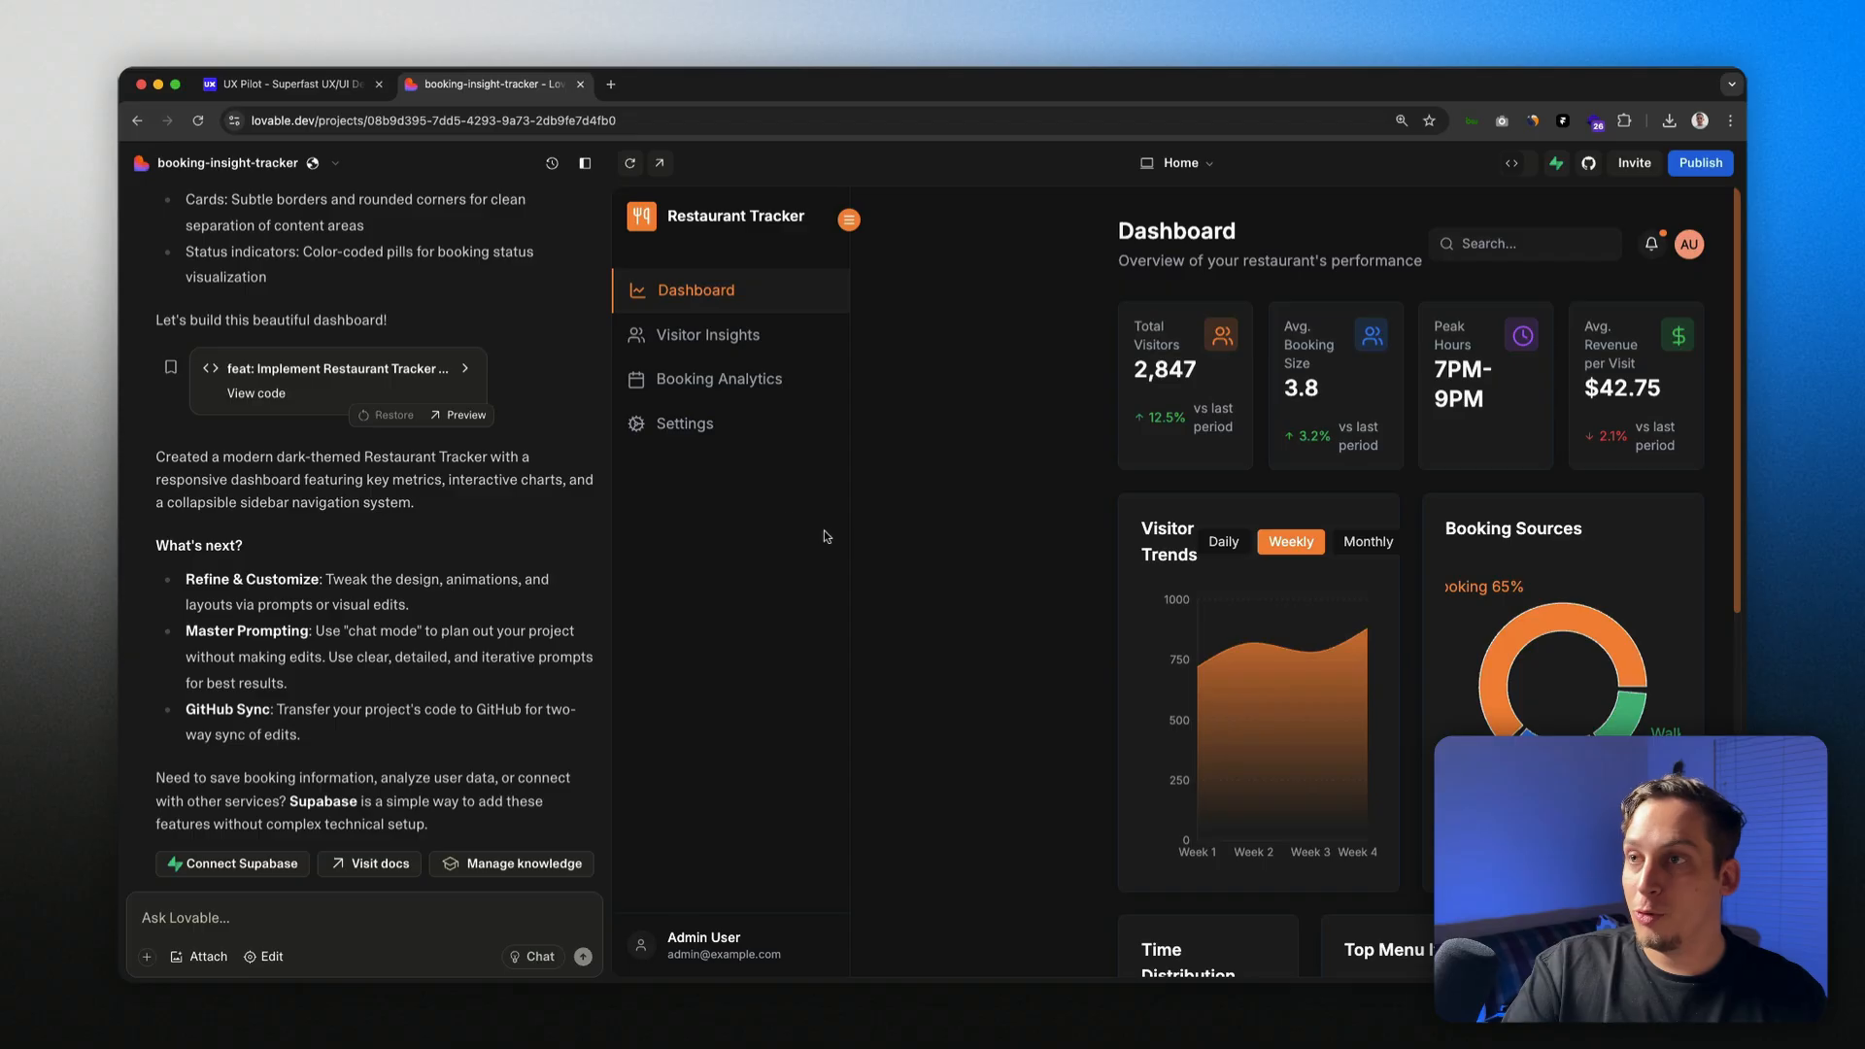
Step: Review the generated booking-insight-tracker dashboard and turn on visual editing of the preview
scroll(1601, 390, "down", 2)
scroll(1601, 390, "down", 5)
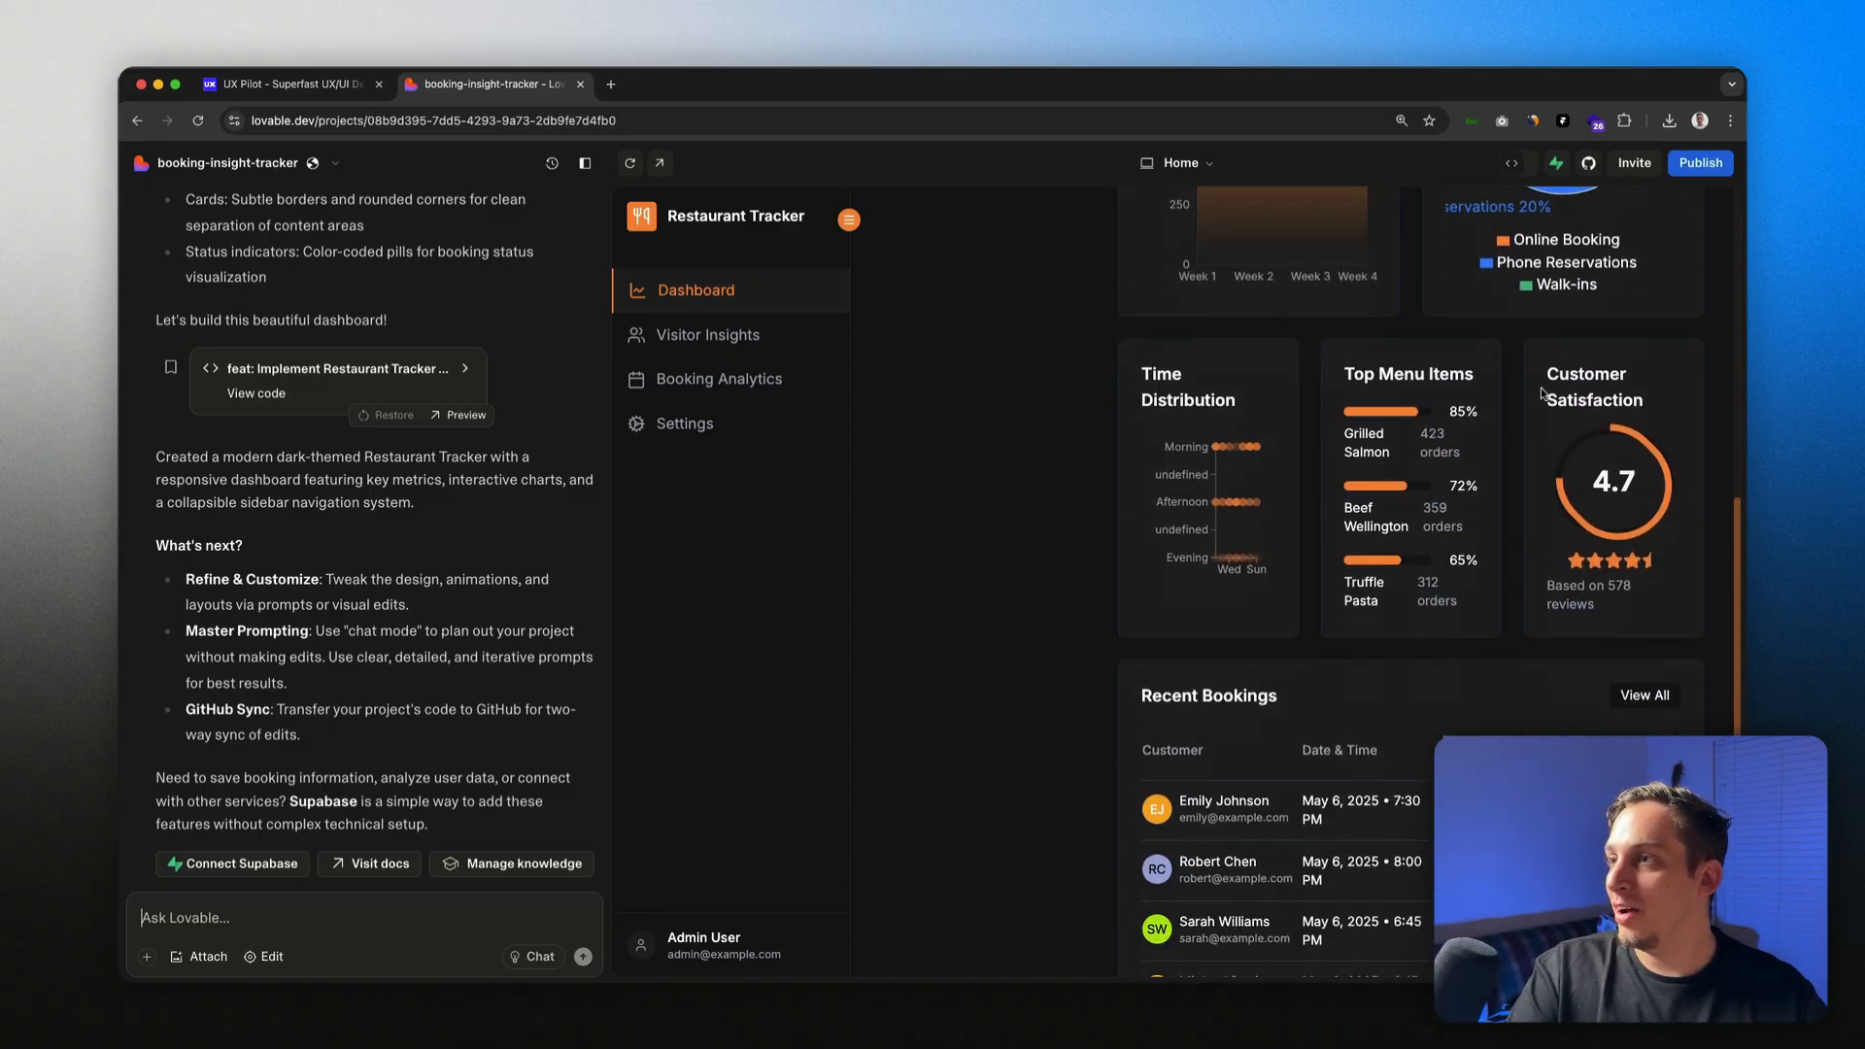
scroll(1173, 527, "up", 7)
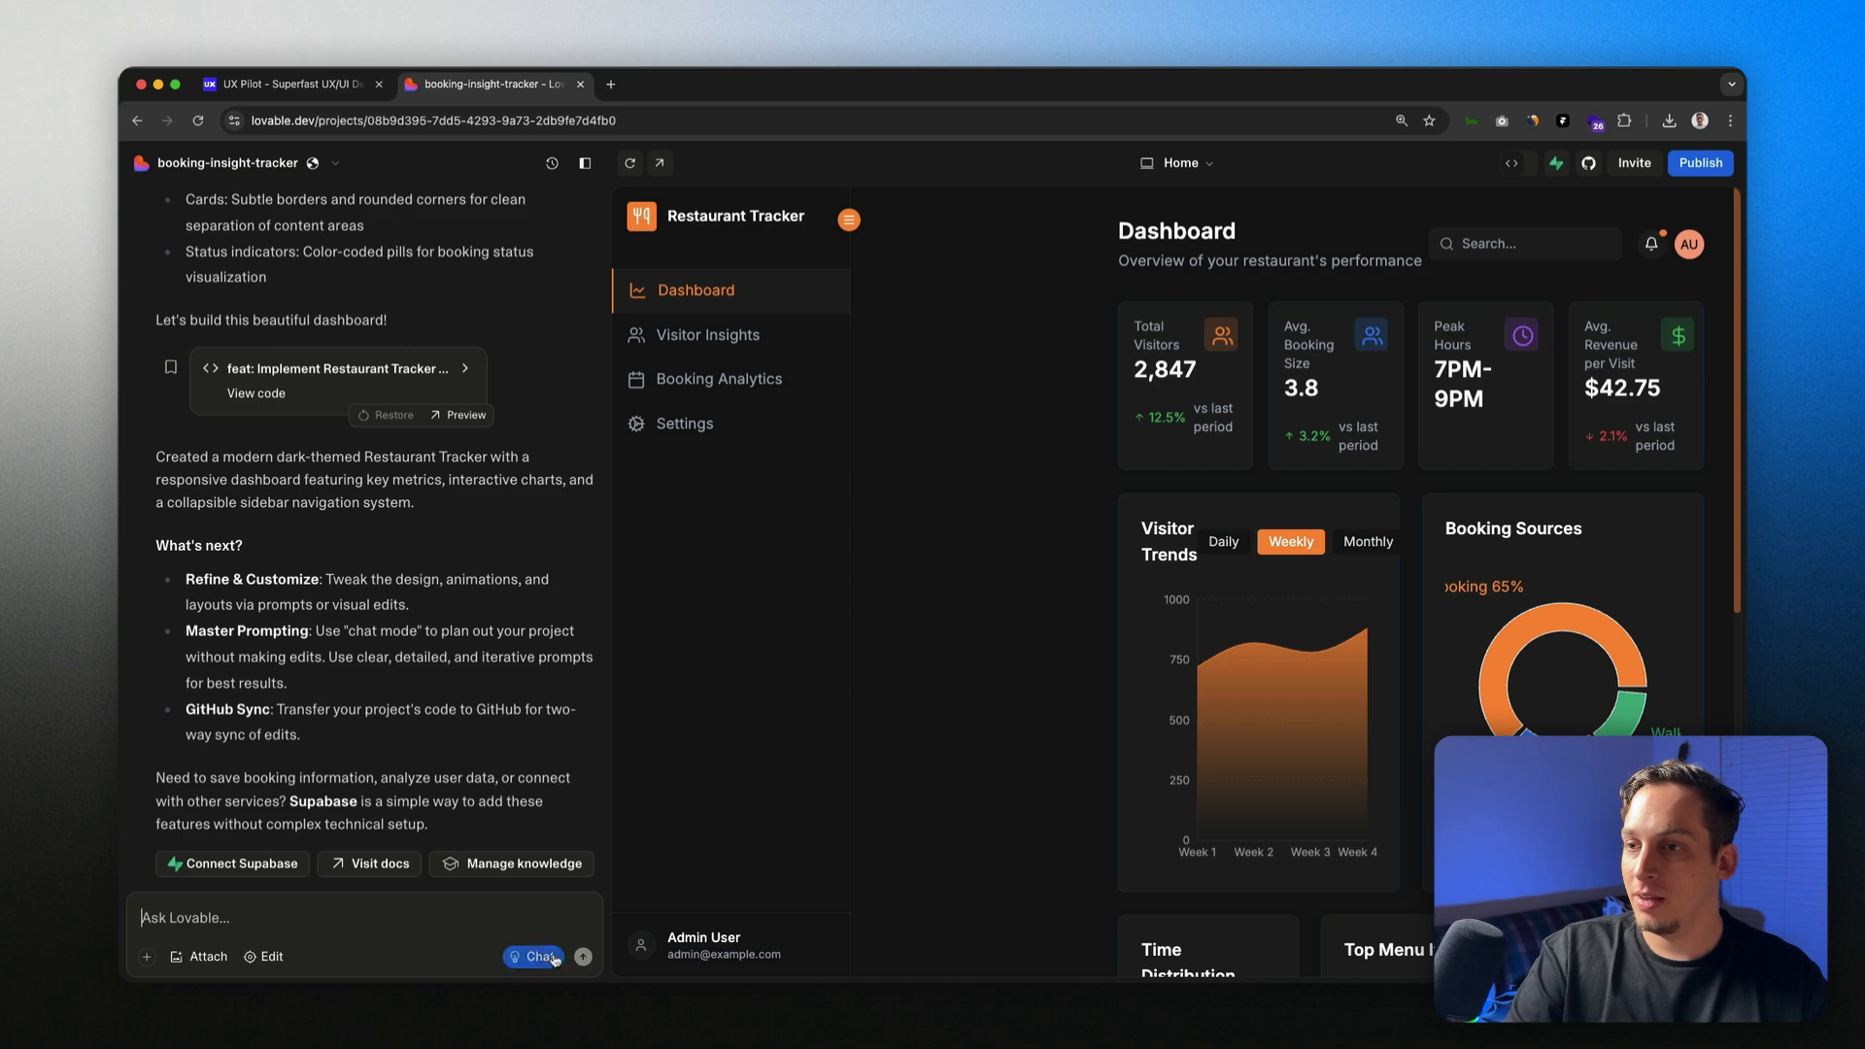
left_click(276, 959)
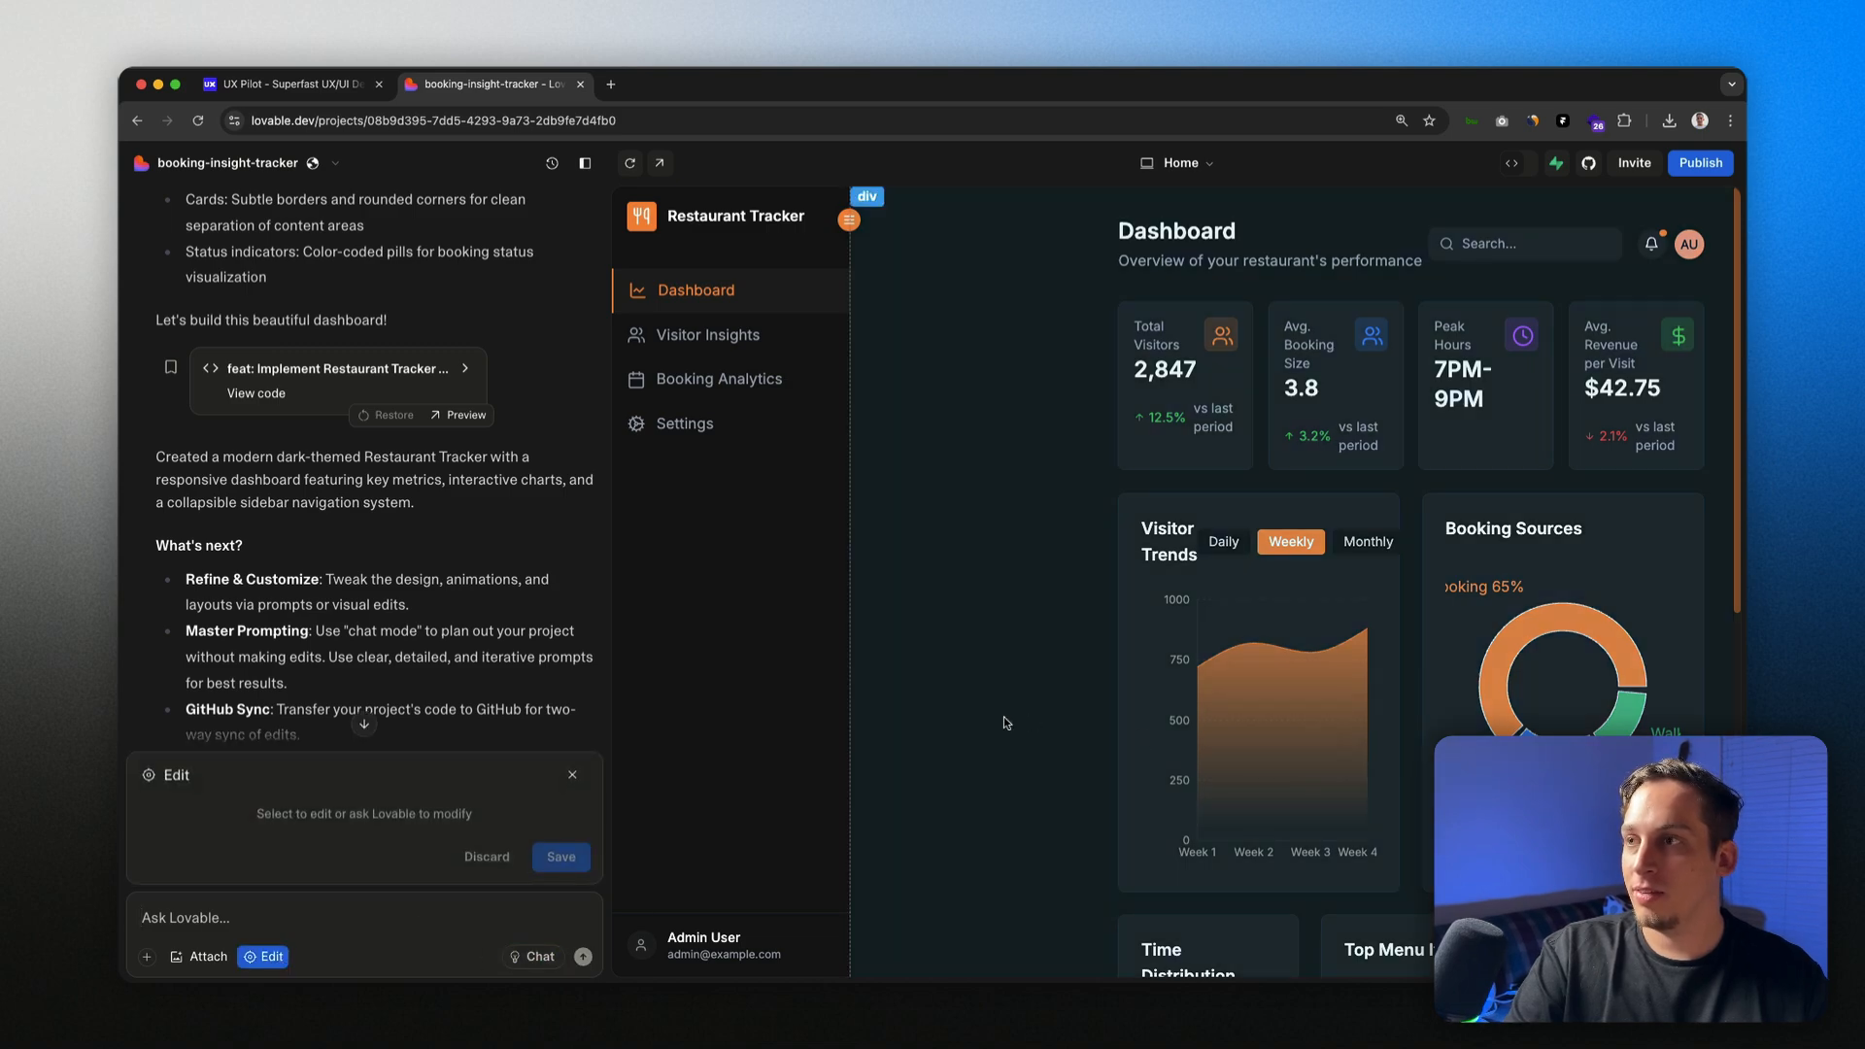
Step: Ask Lovable to match the sidebar's left padding to the right side, then select the original prompt
left_click(1013, 713)
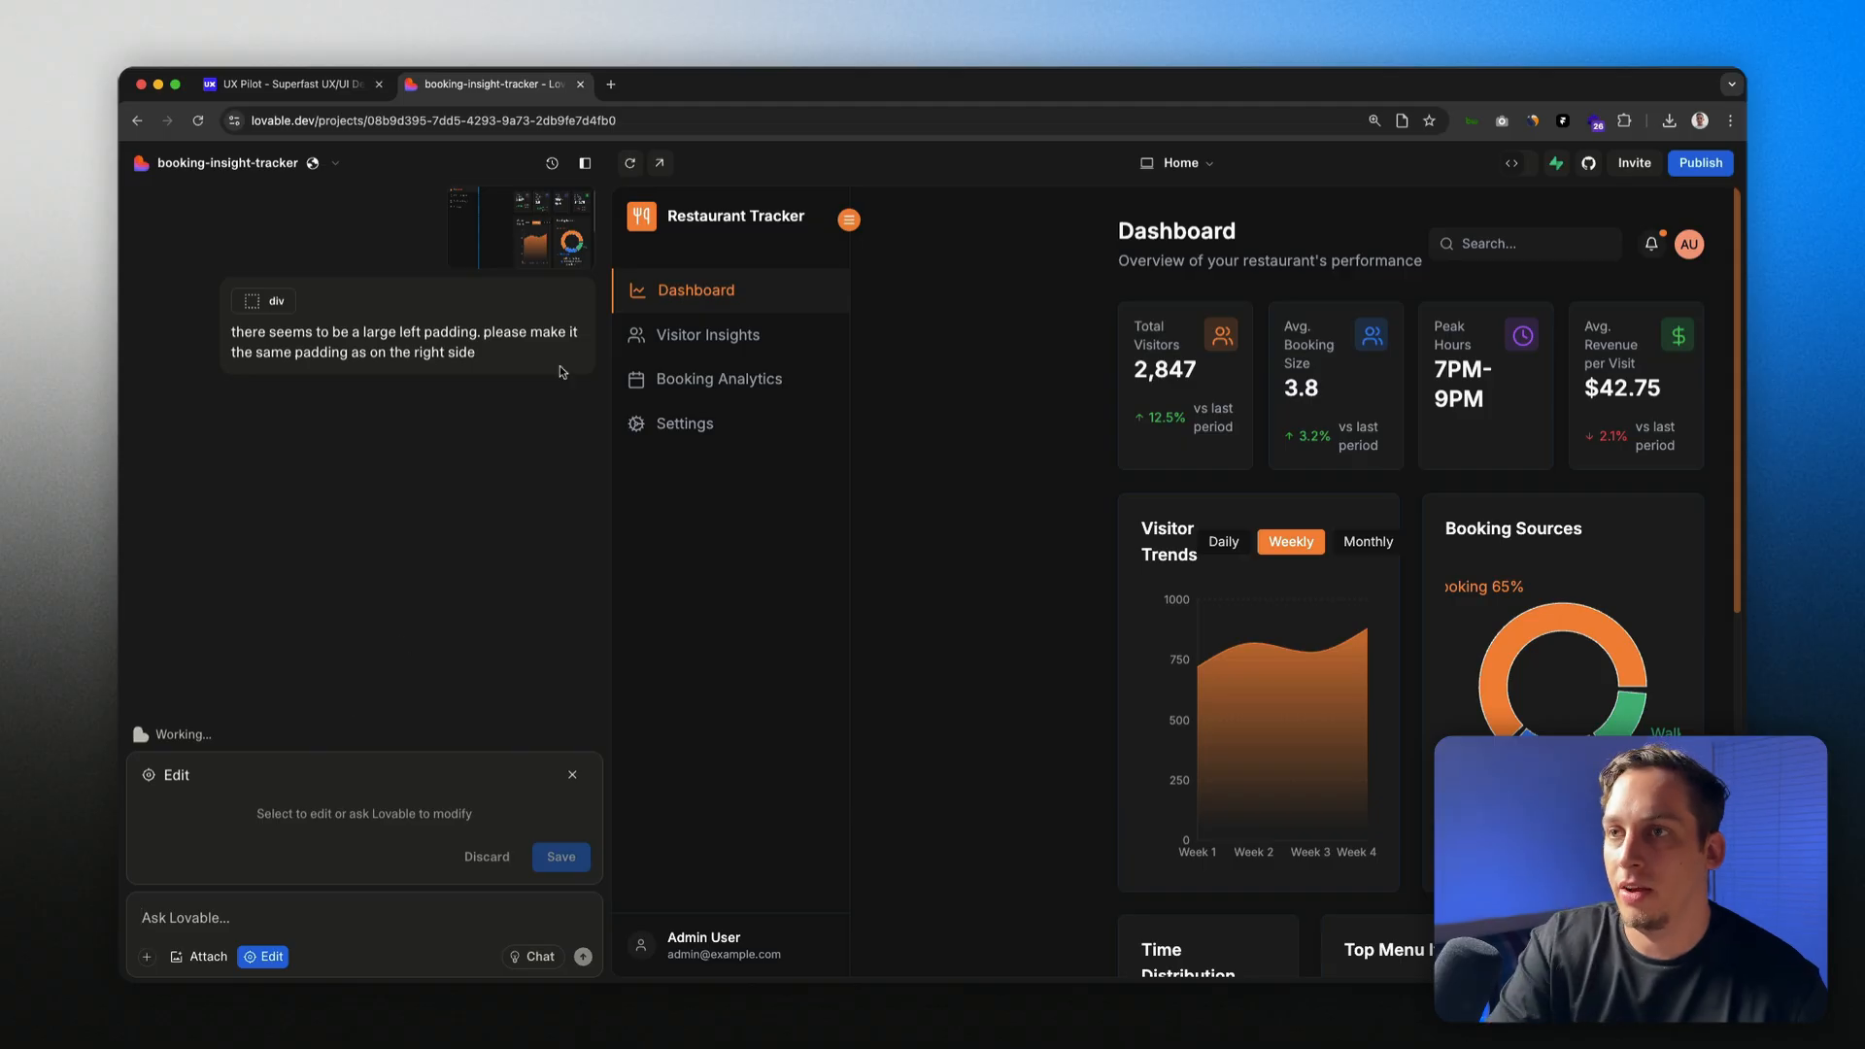
scroll(559, 366, "up", 1)
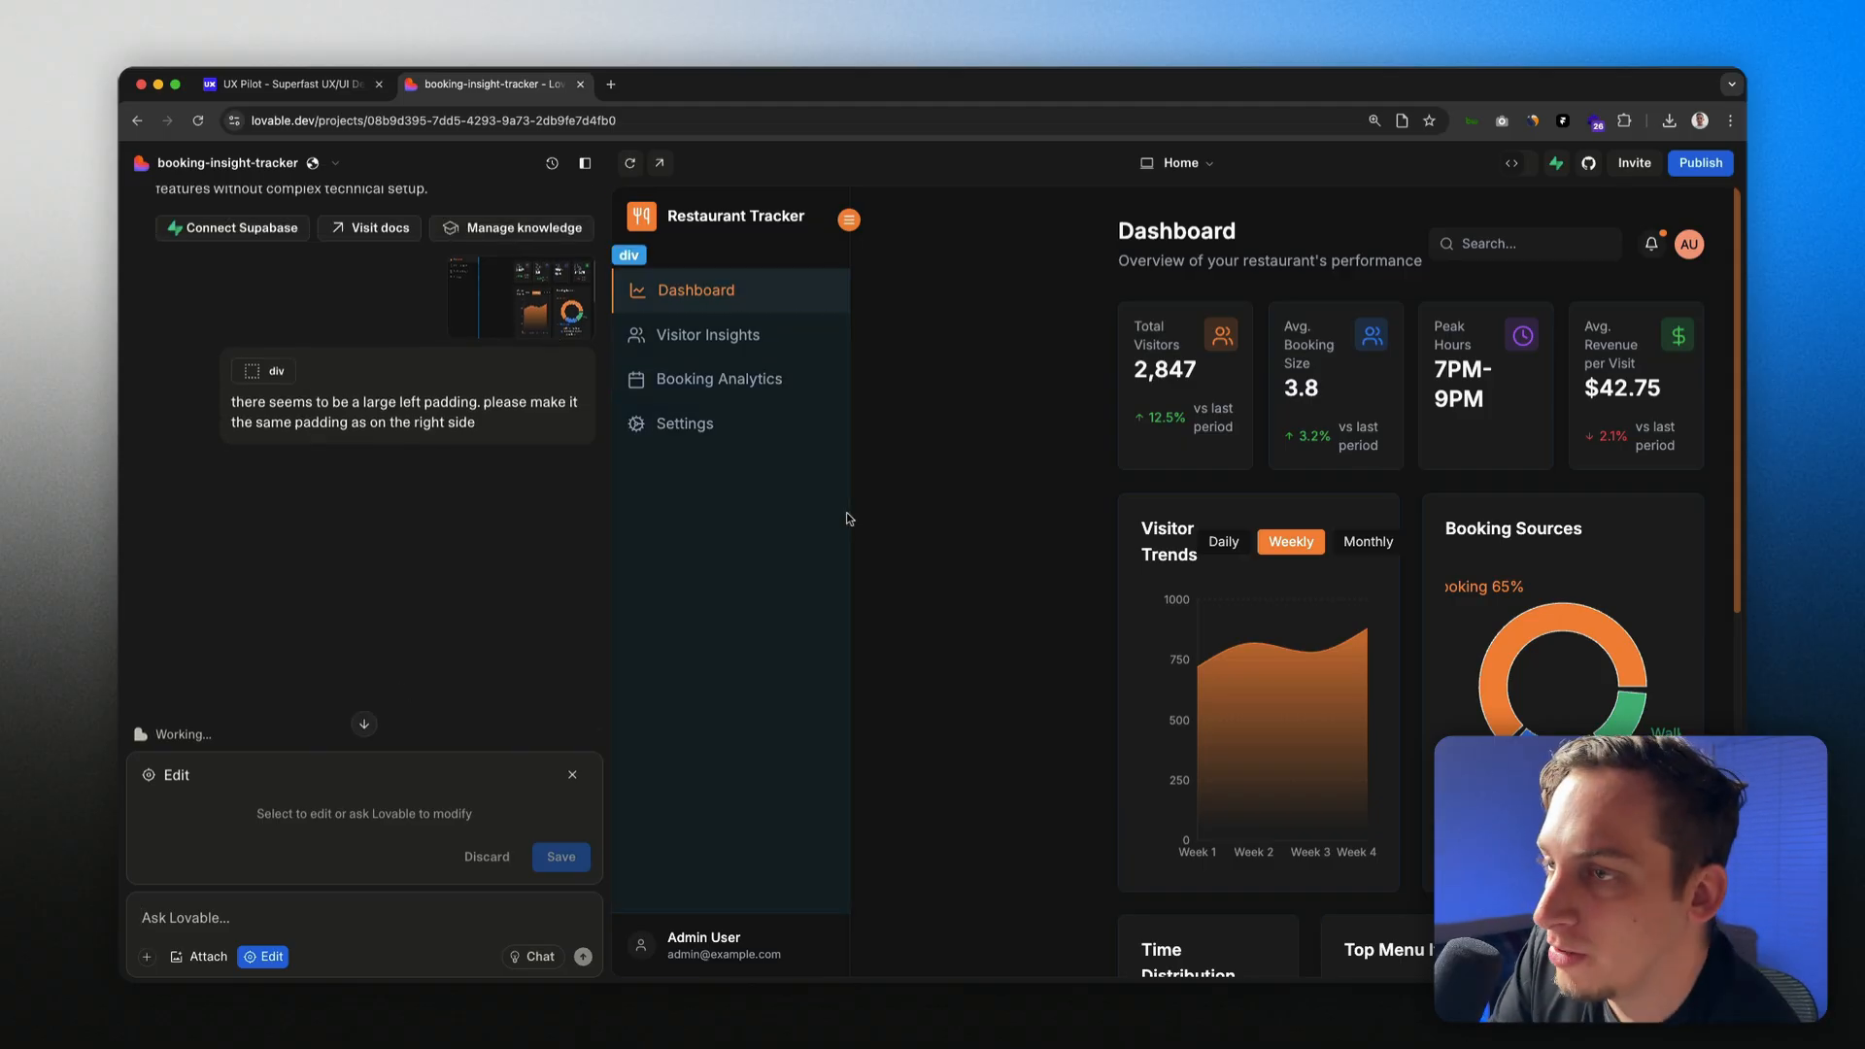
scroll(373, 392, "up", 5)
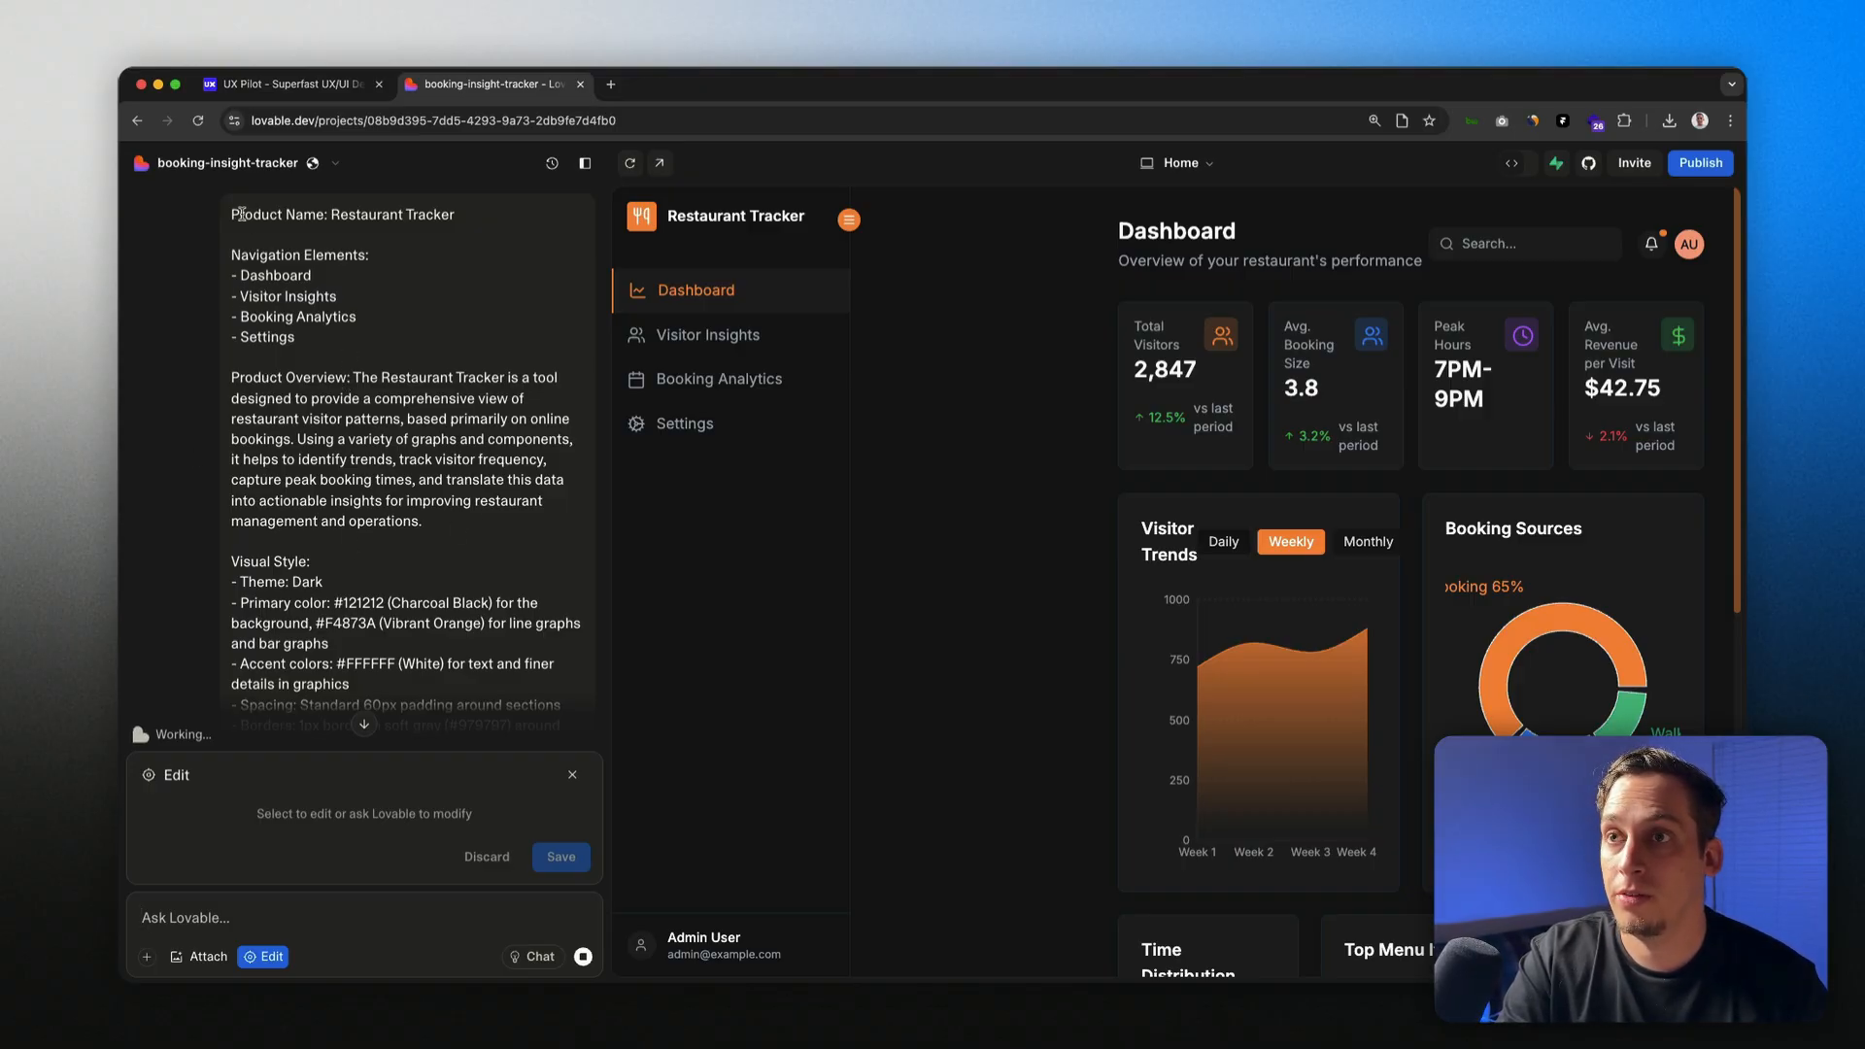
scroll(279, 401, "down", 10)
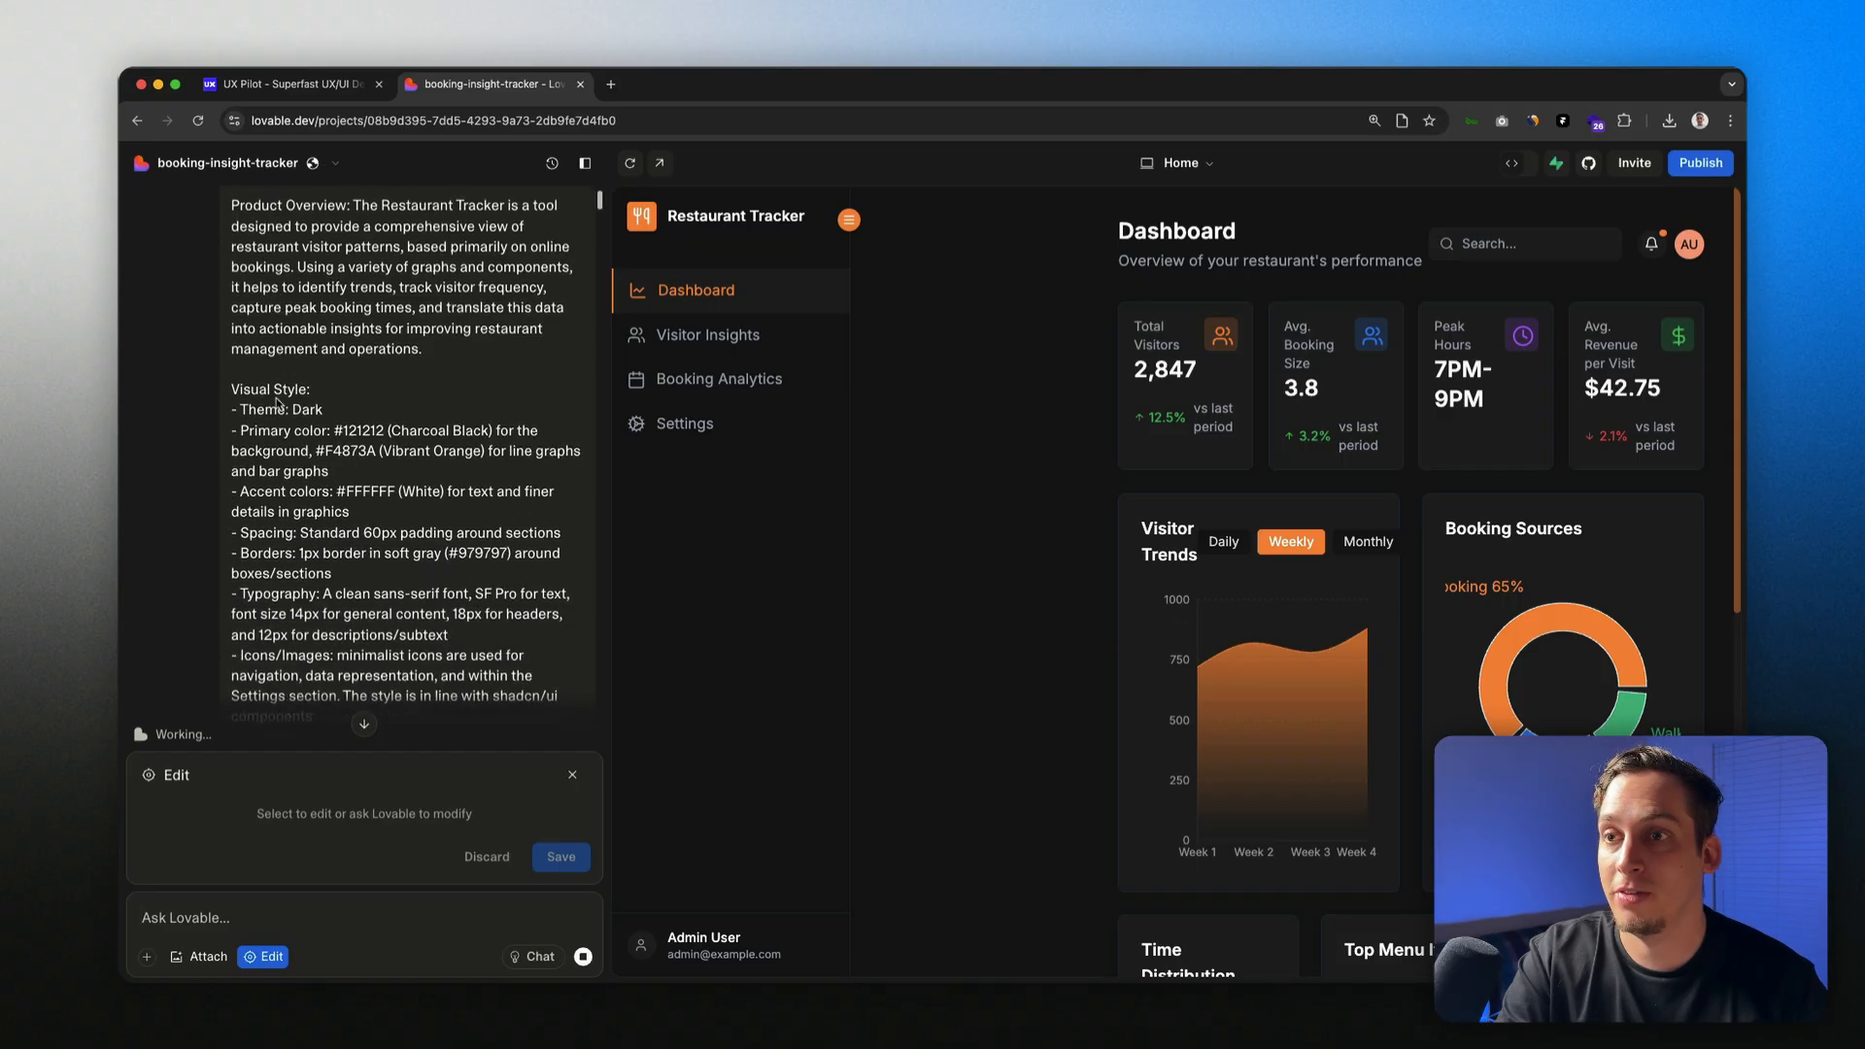
scroll(381, 447, "up", 3)
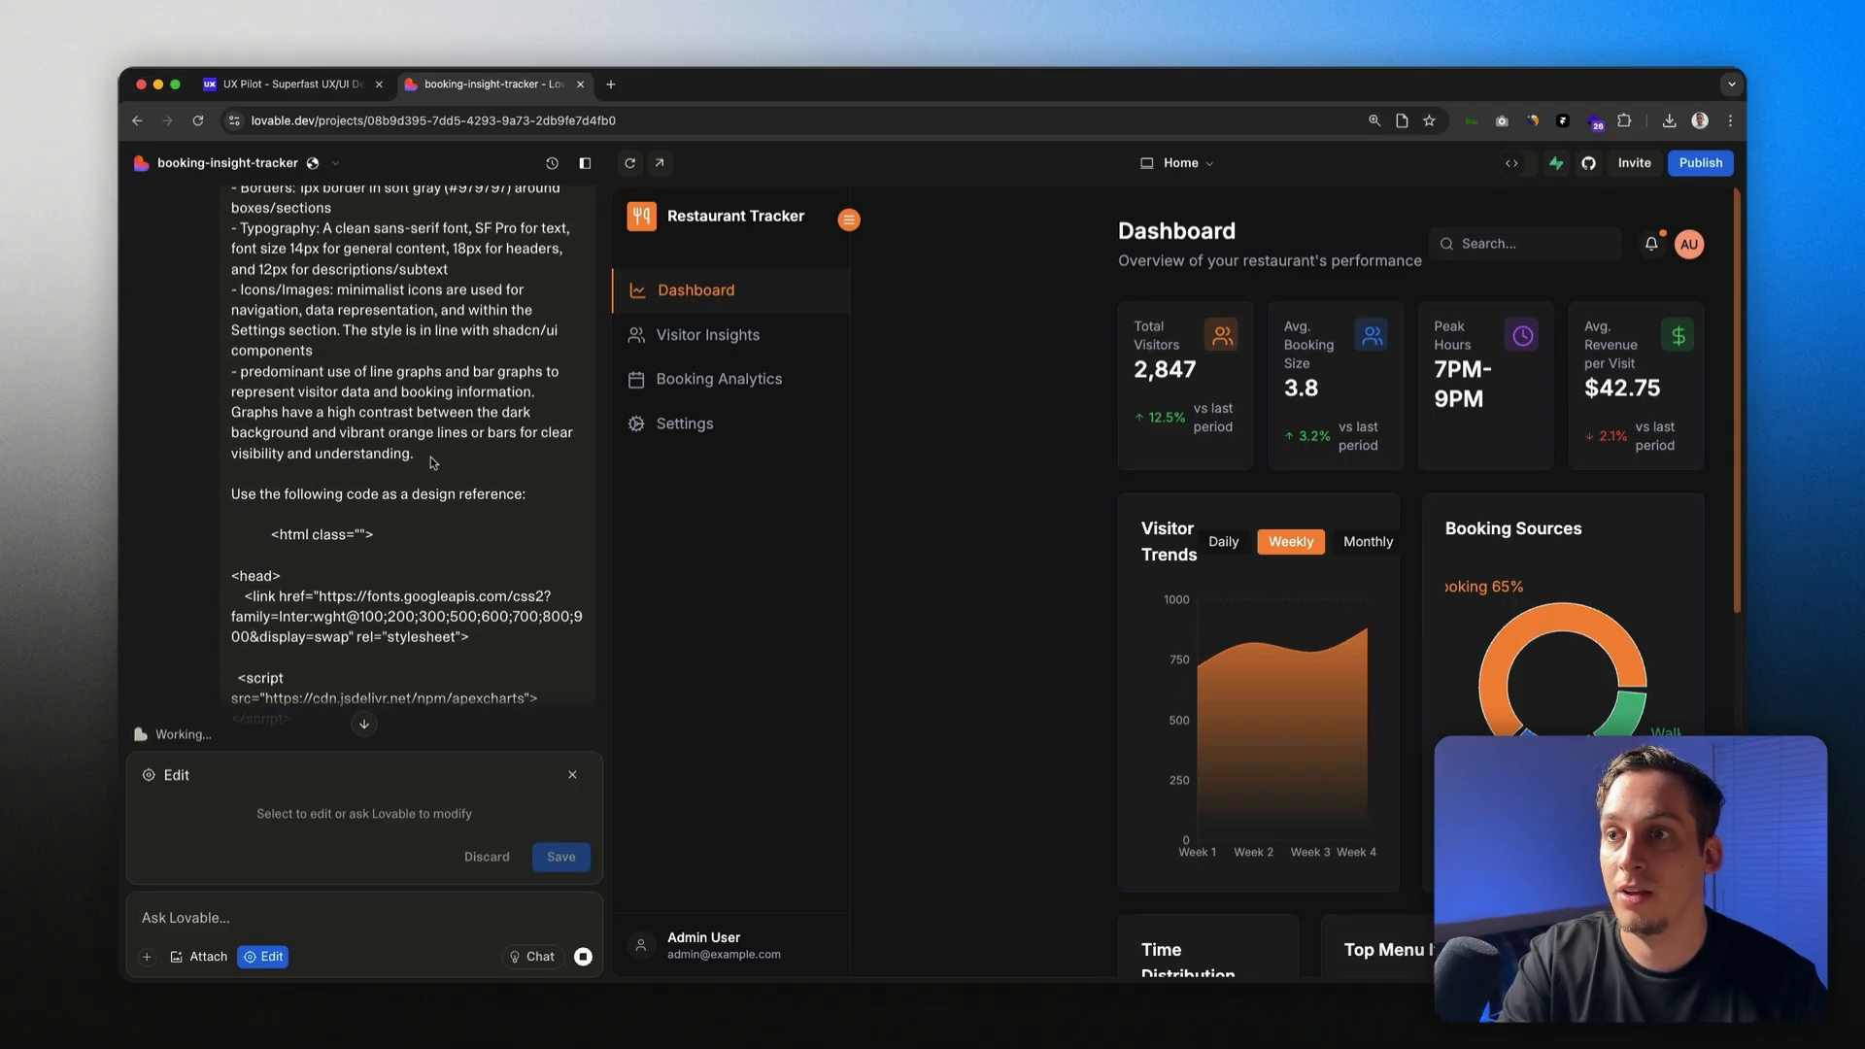
left_click_drag(434, 464, 179, 175)
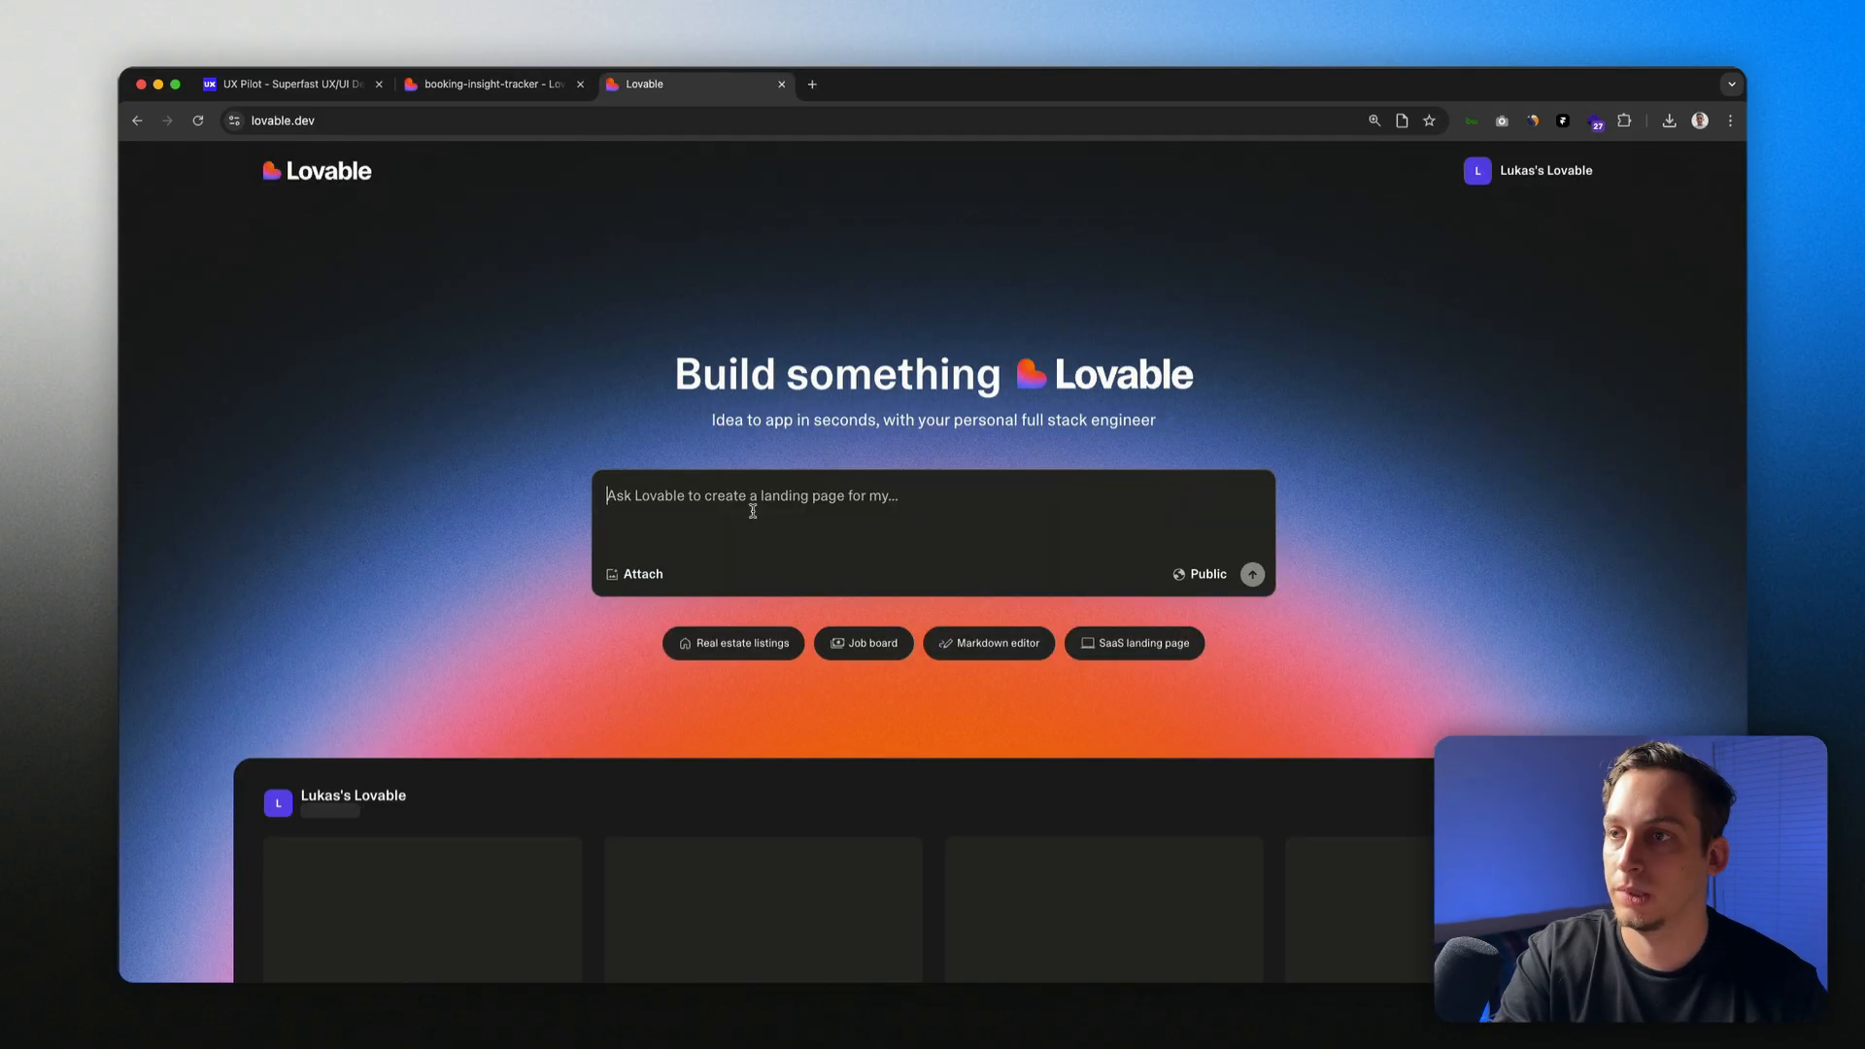
Step: Paste the spec, attach the exported dashboard PNG, and send it to start a new project
key("super+v")
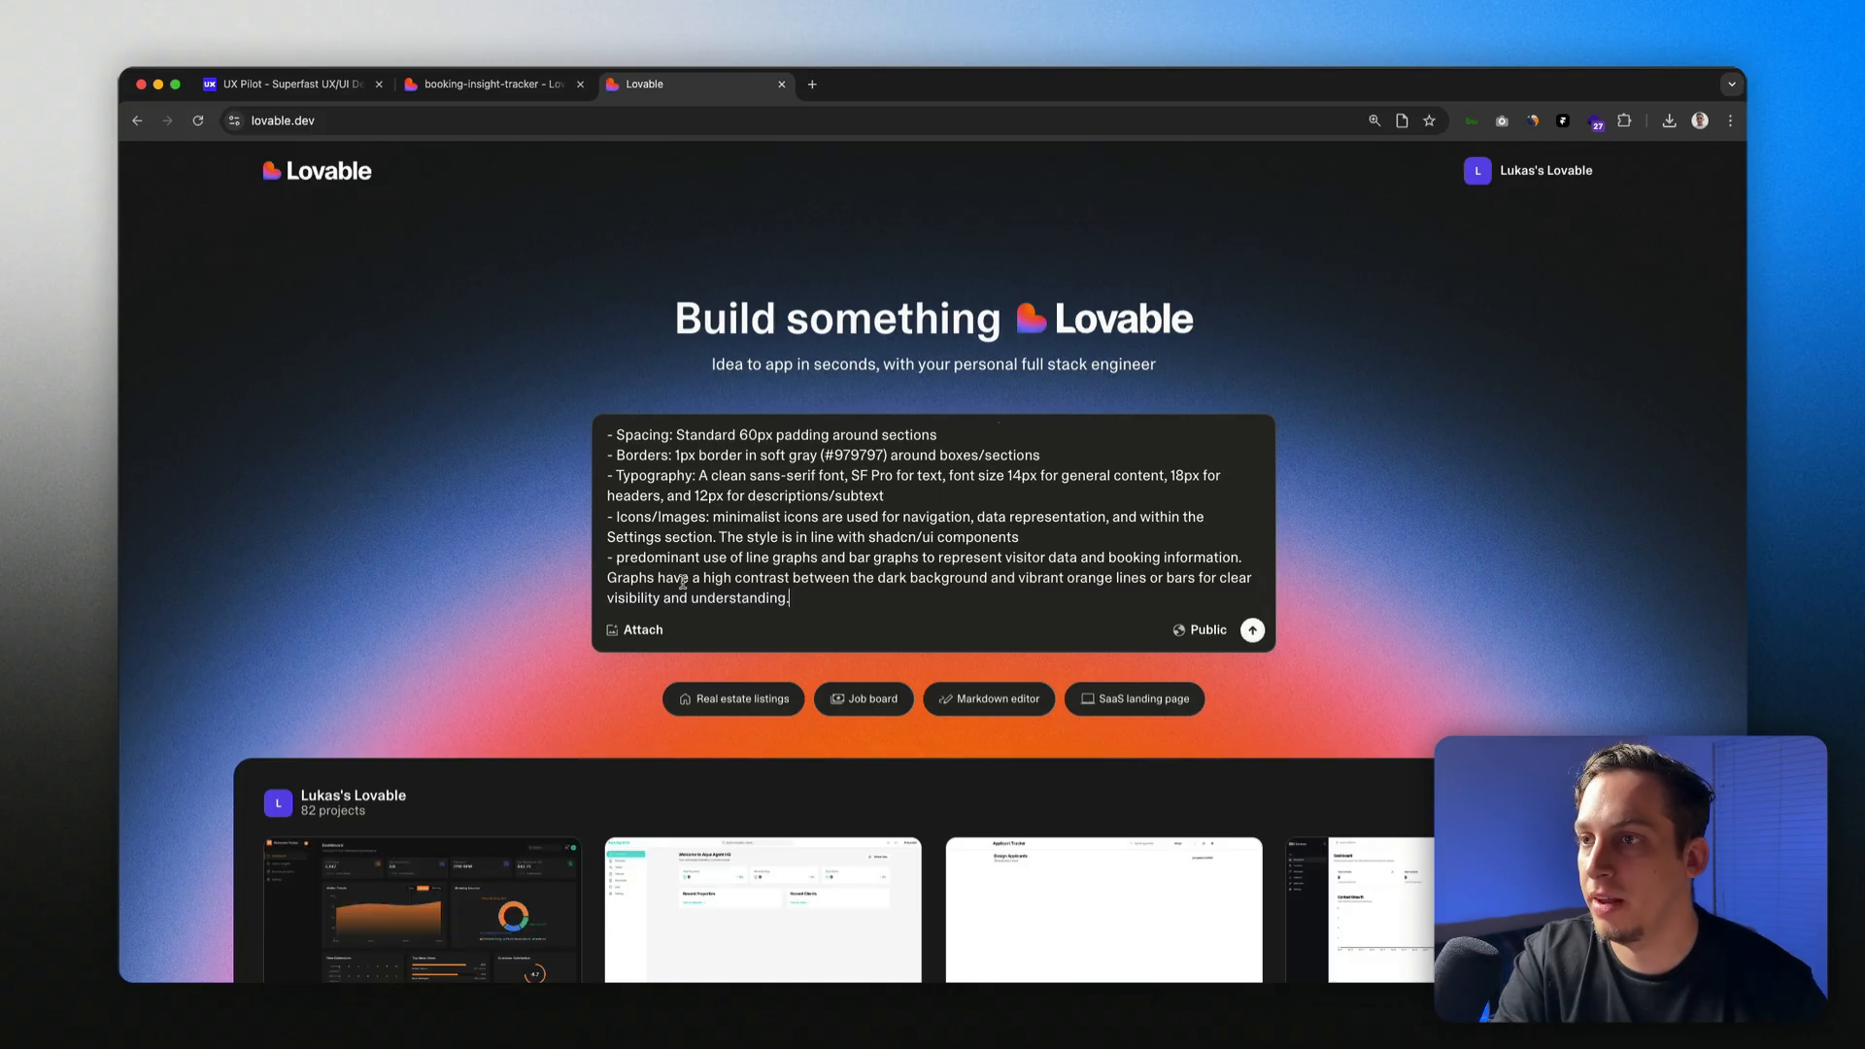
scroll(683, 581, "up", 10)
scroll(678, 595, "down", 10)
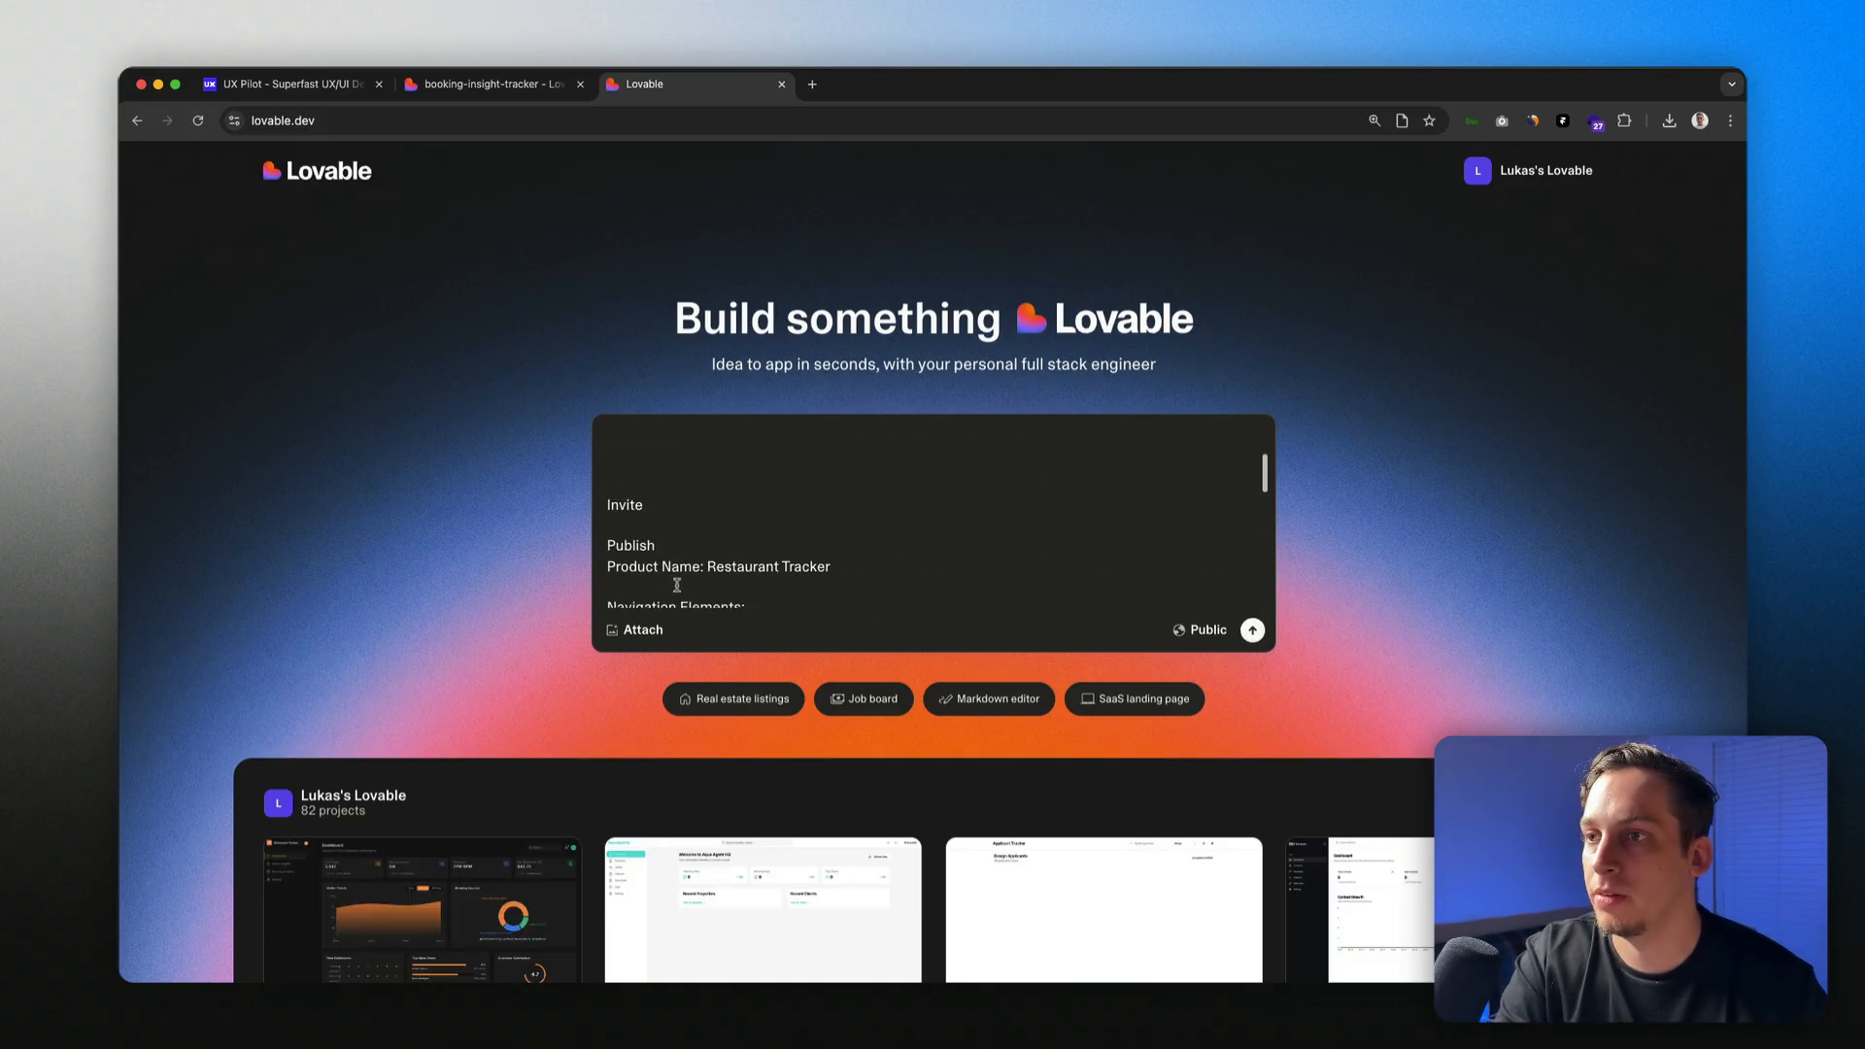
left_click(652, 637)
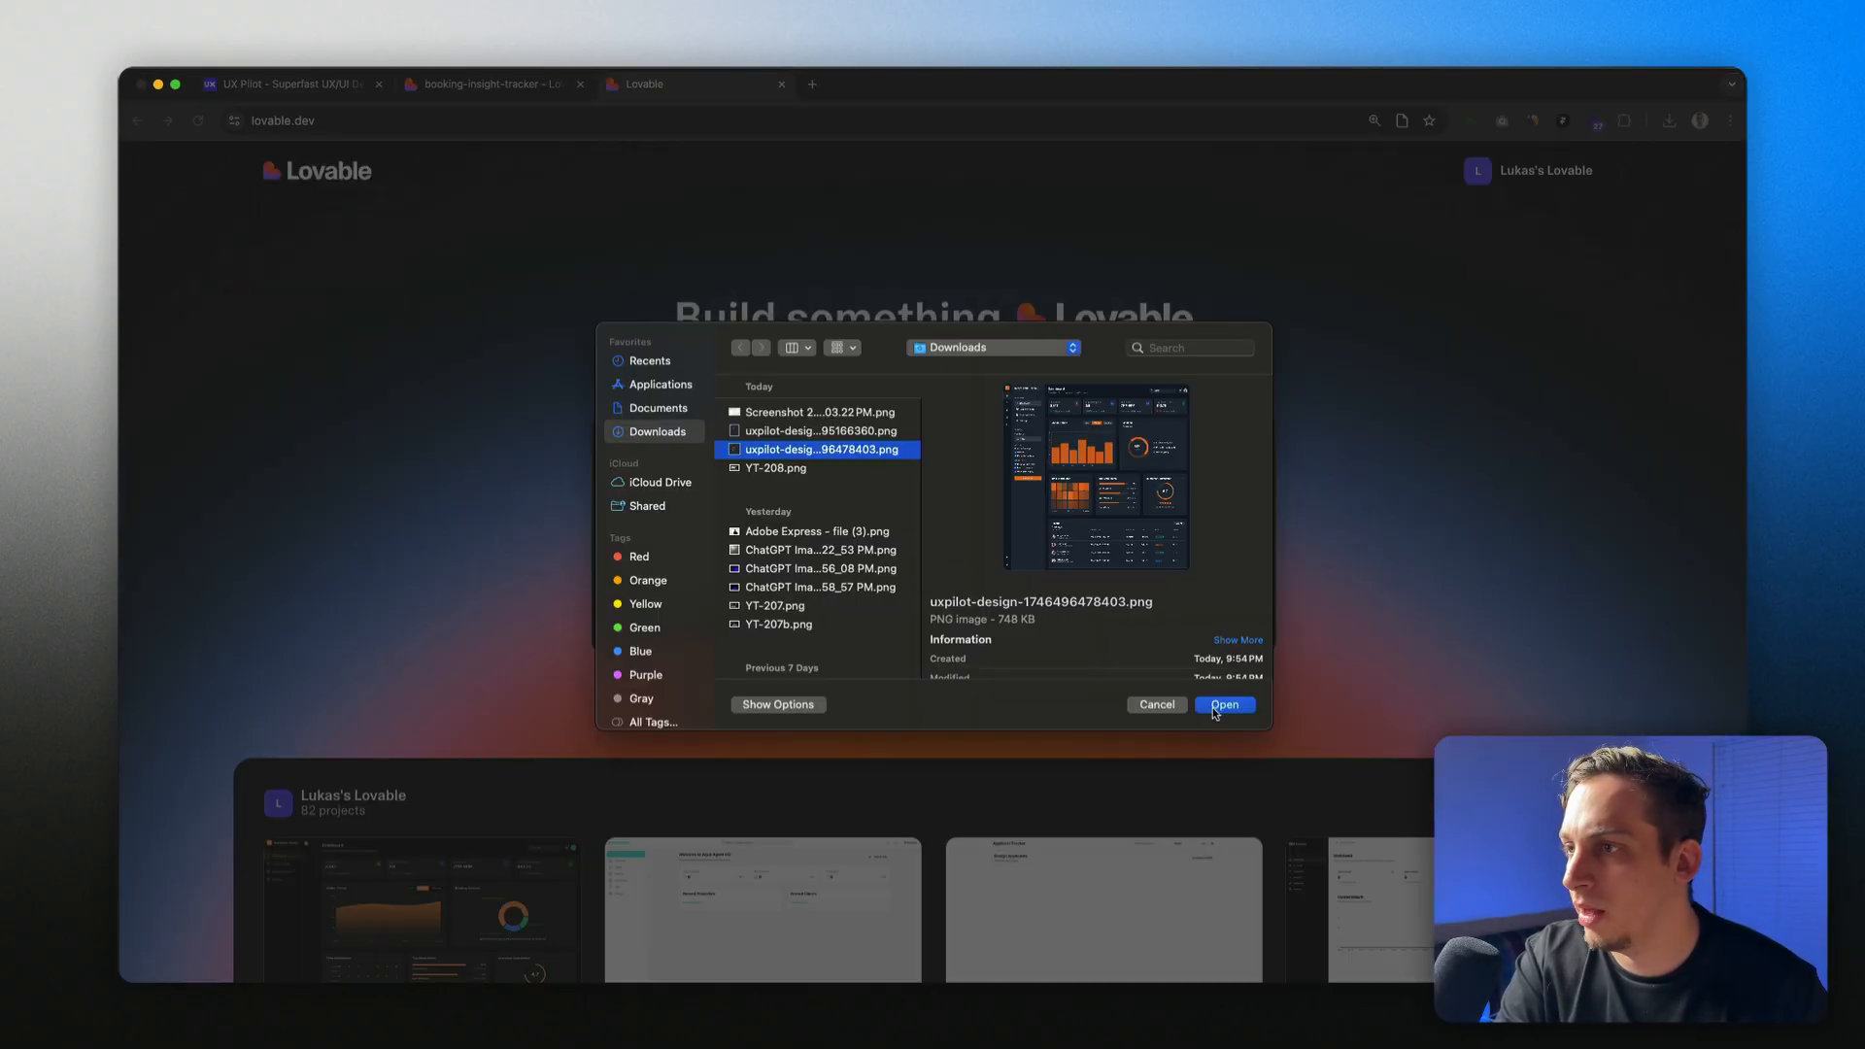
left_click(1210, 704)
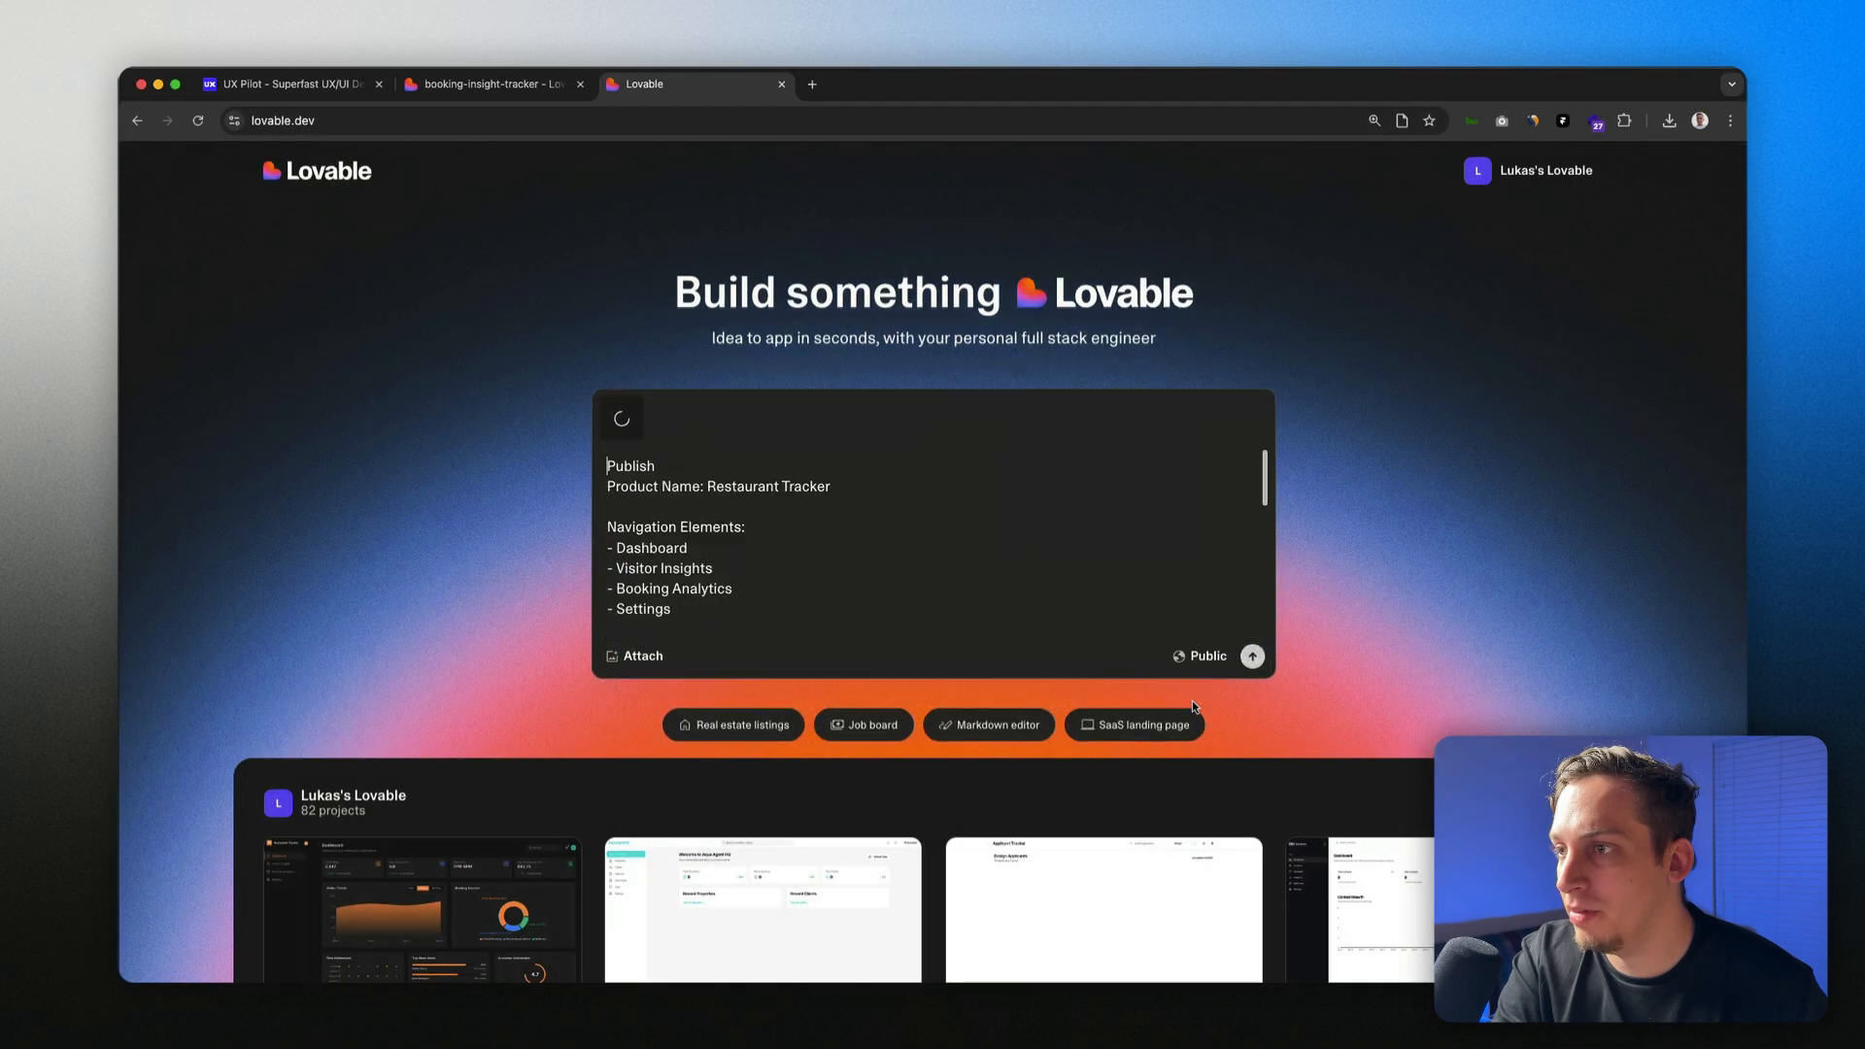
scroll(849, 550, "down", 5)
scroll(848, 550, "up", 10)
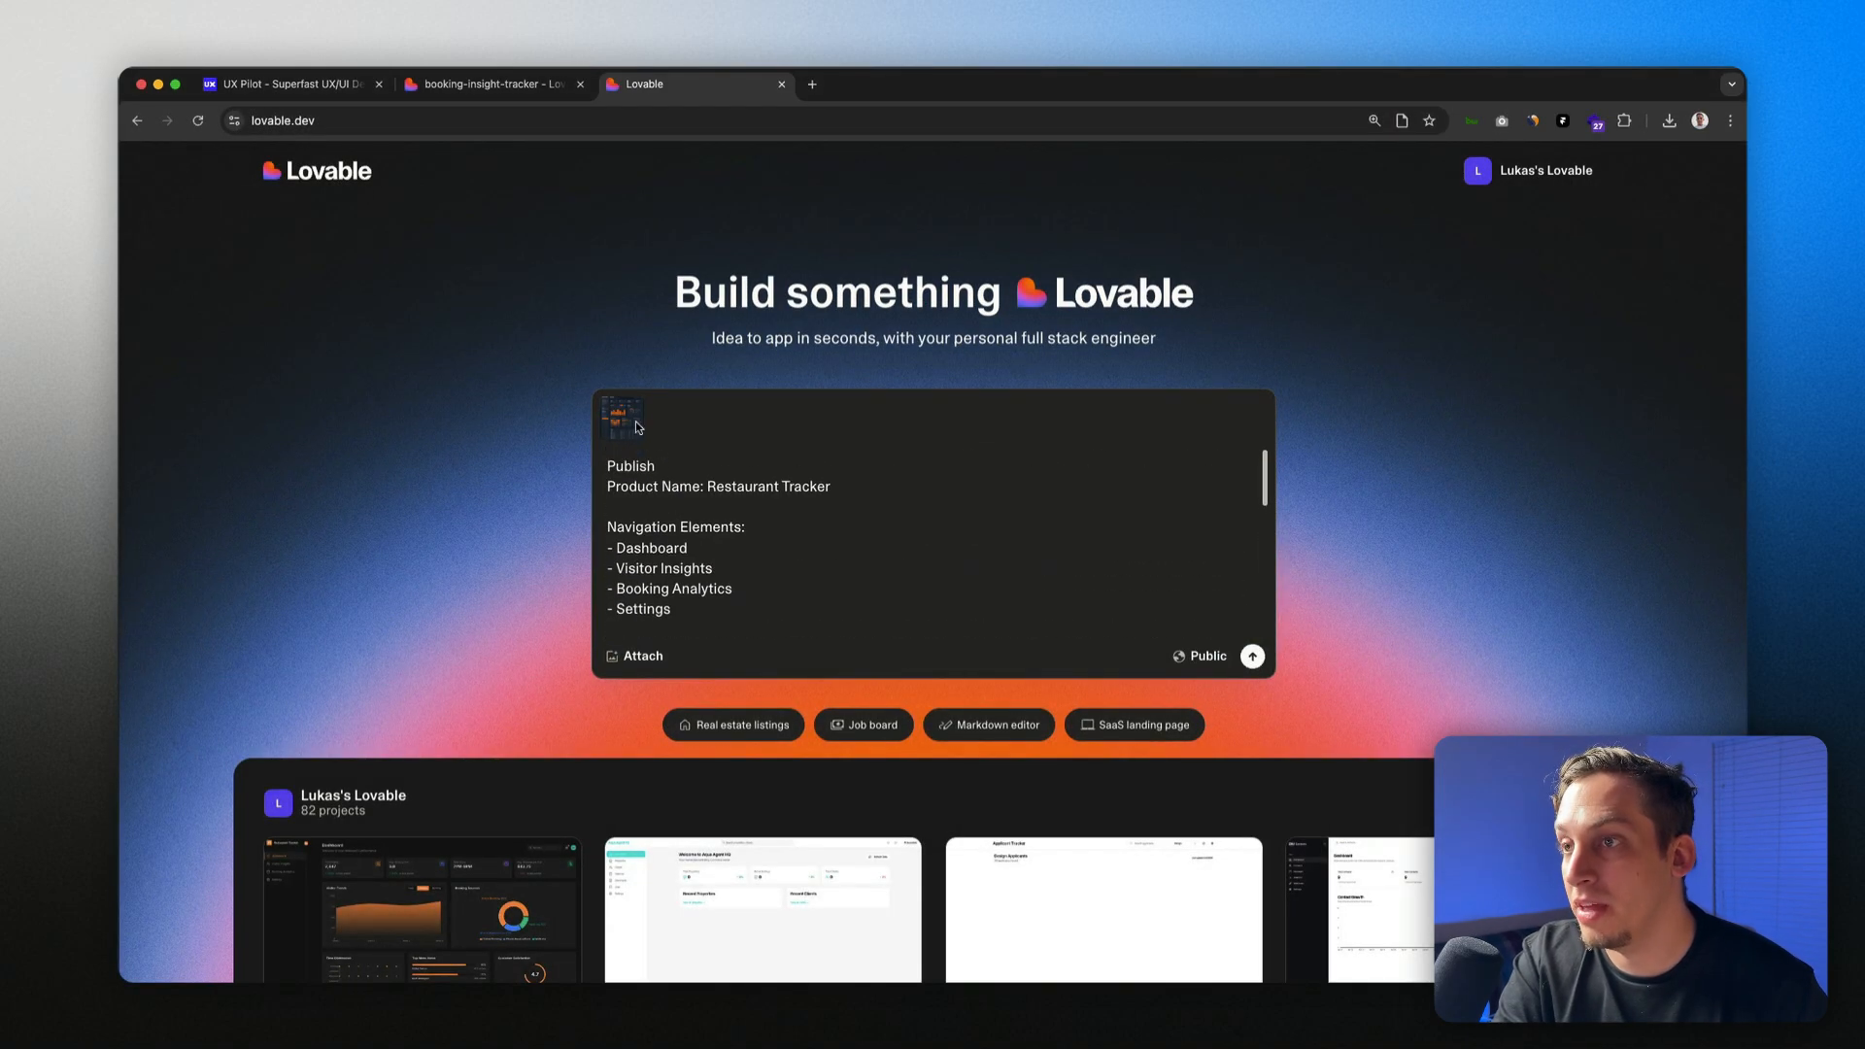
left_click(1253, 658)
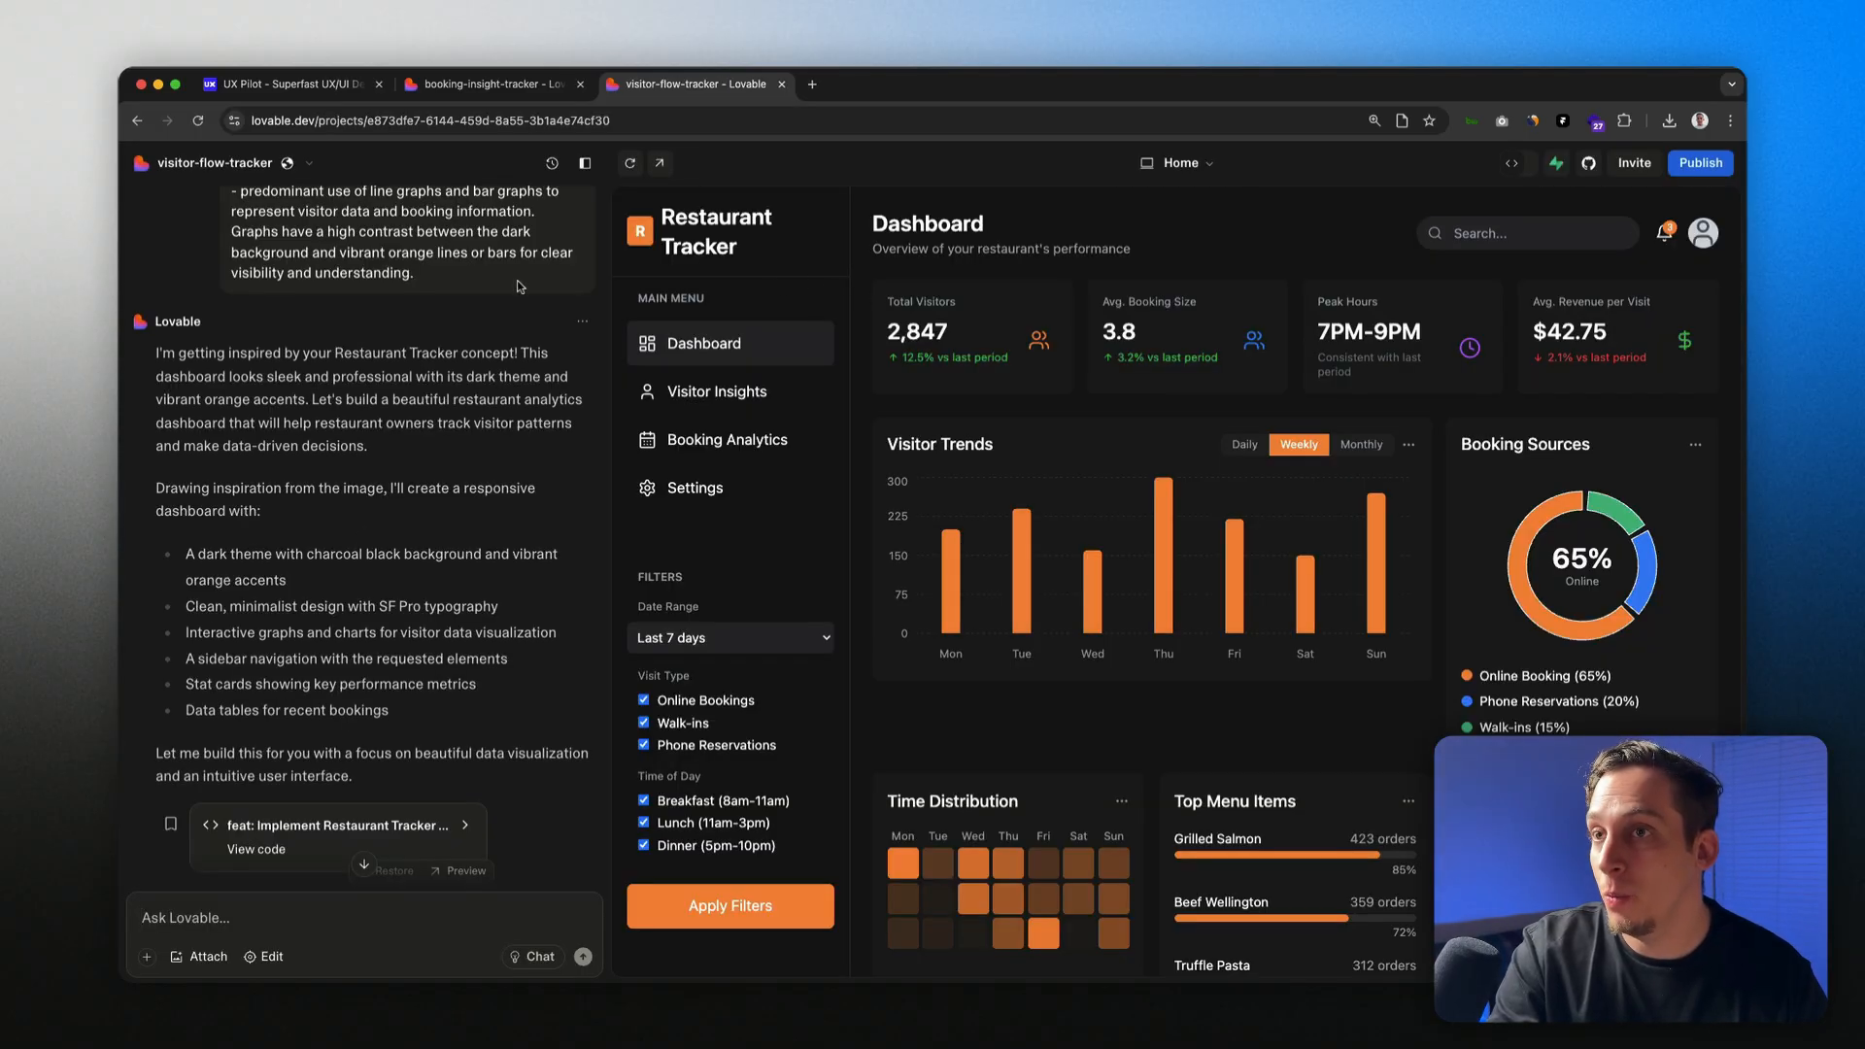
Step: Preview the /visitor-insights page, then go back to the Home dashboard
scroll(520, 287, "up", 10)
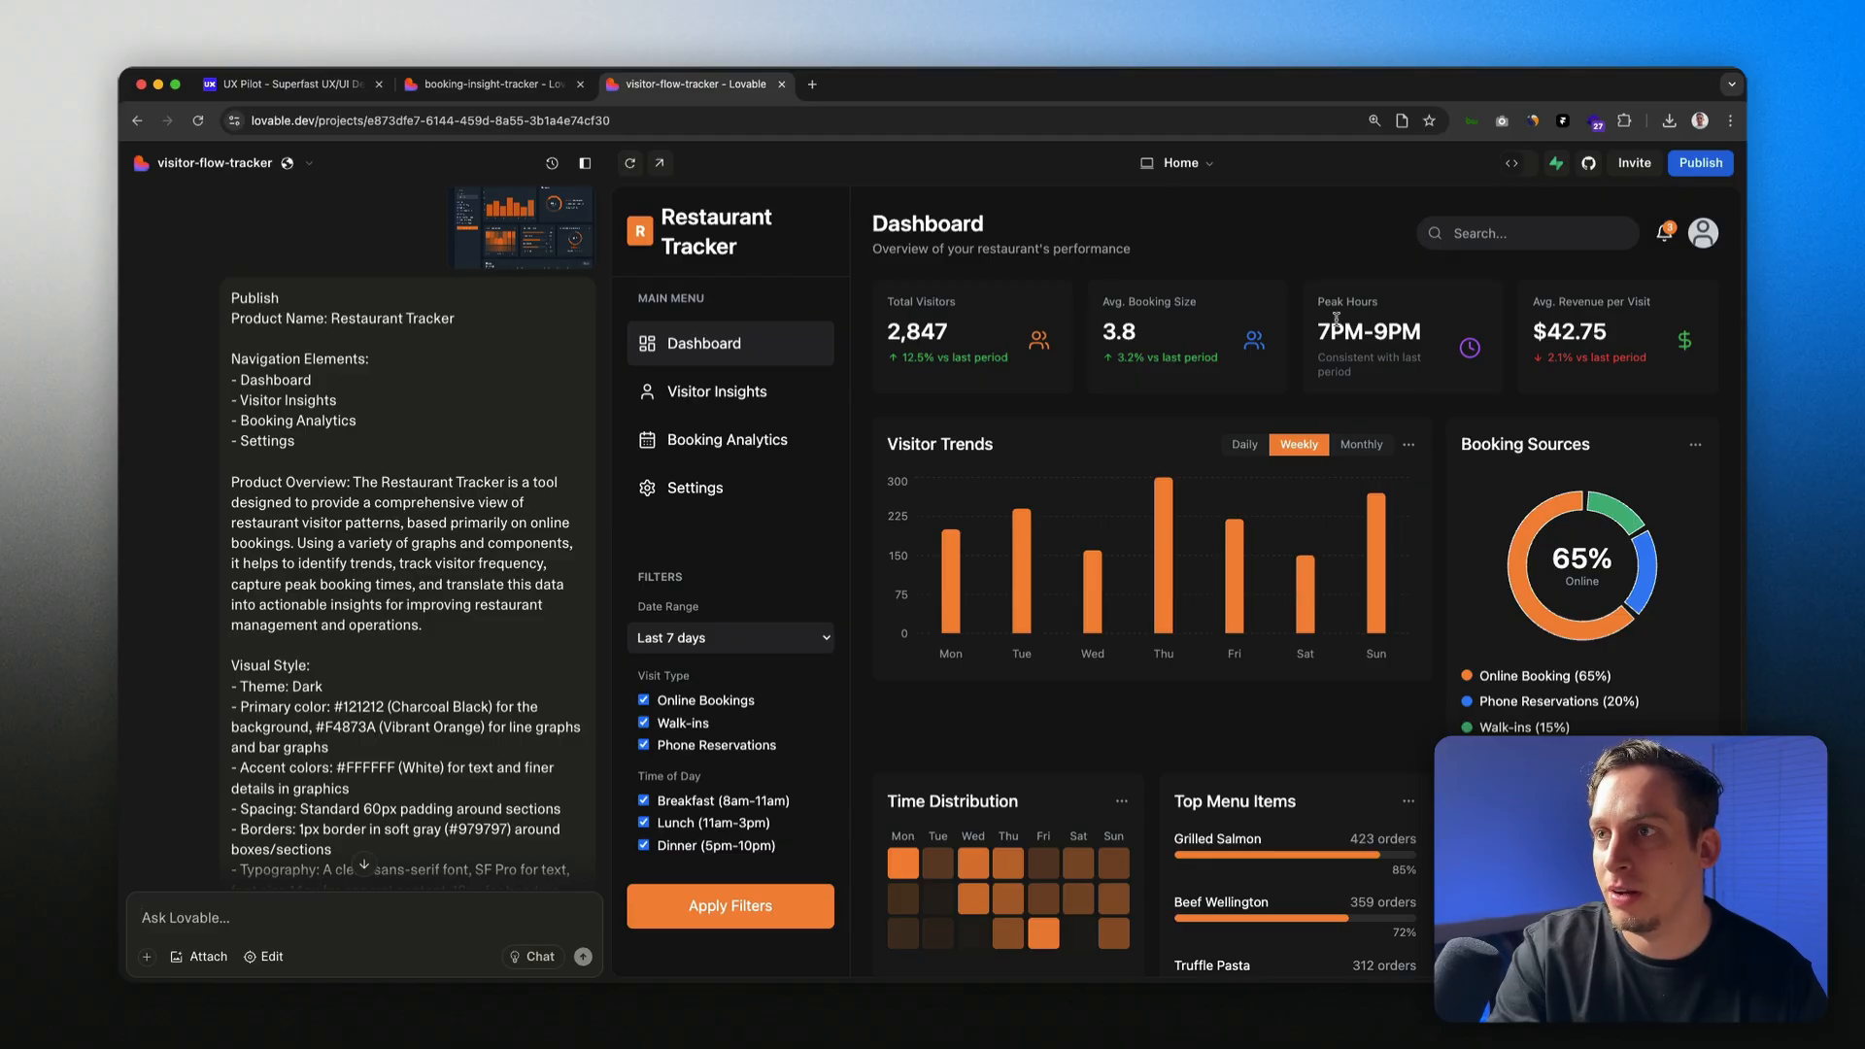
left_click(750, 398)
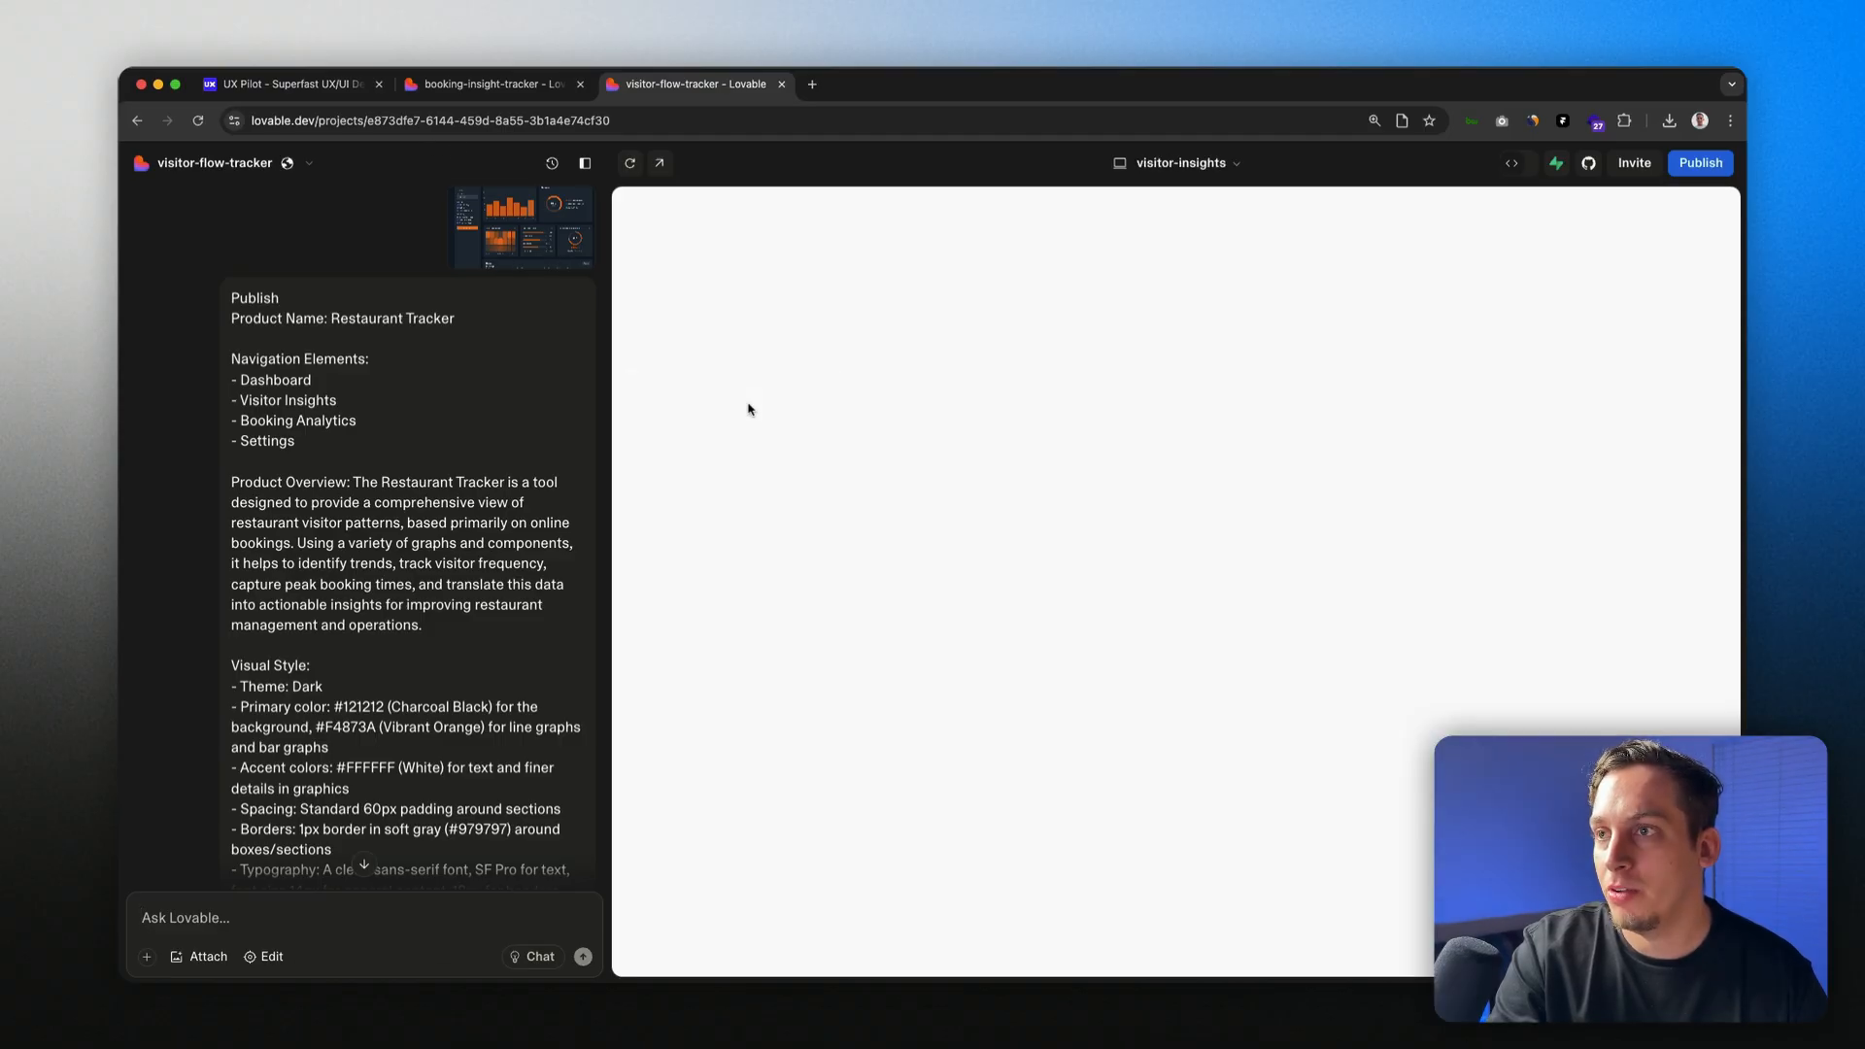
left_click(1180, 162)
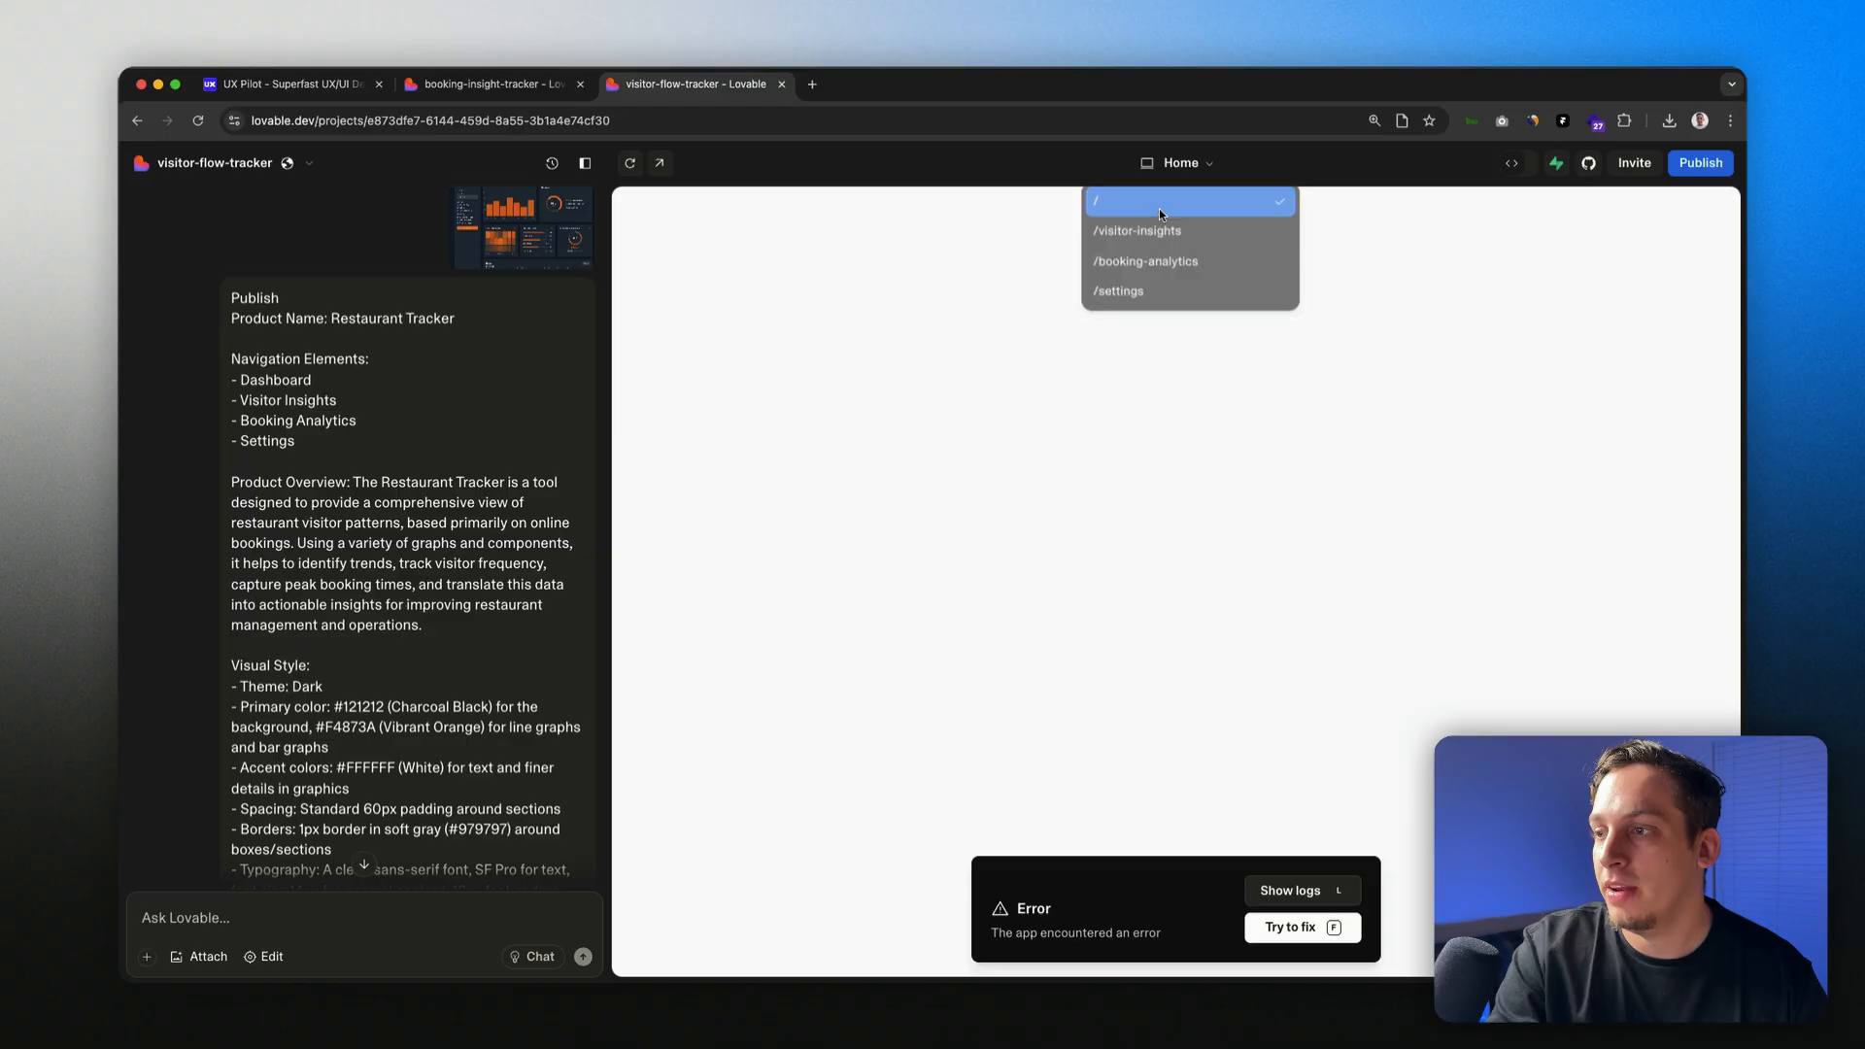
left_click(1158, 208)
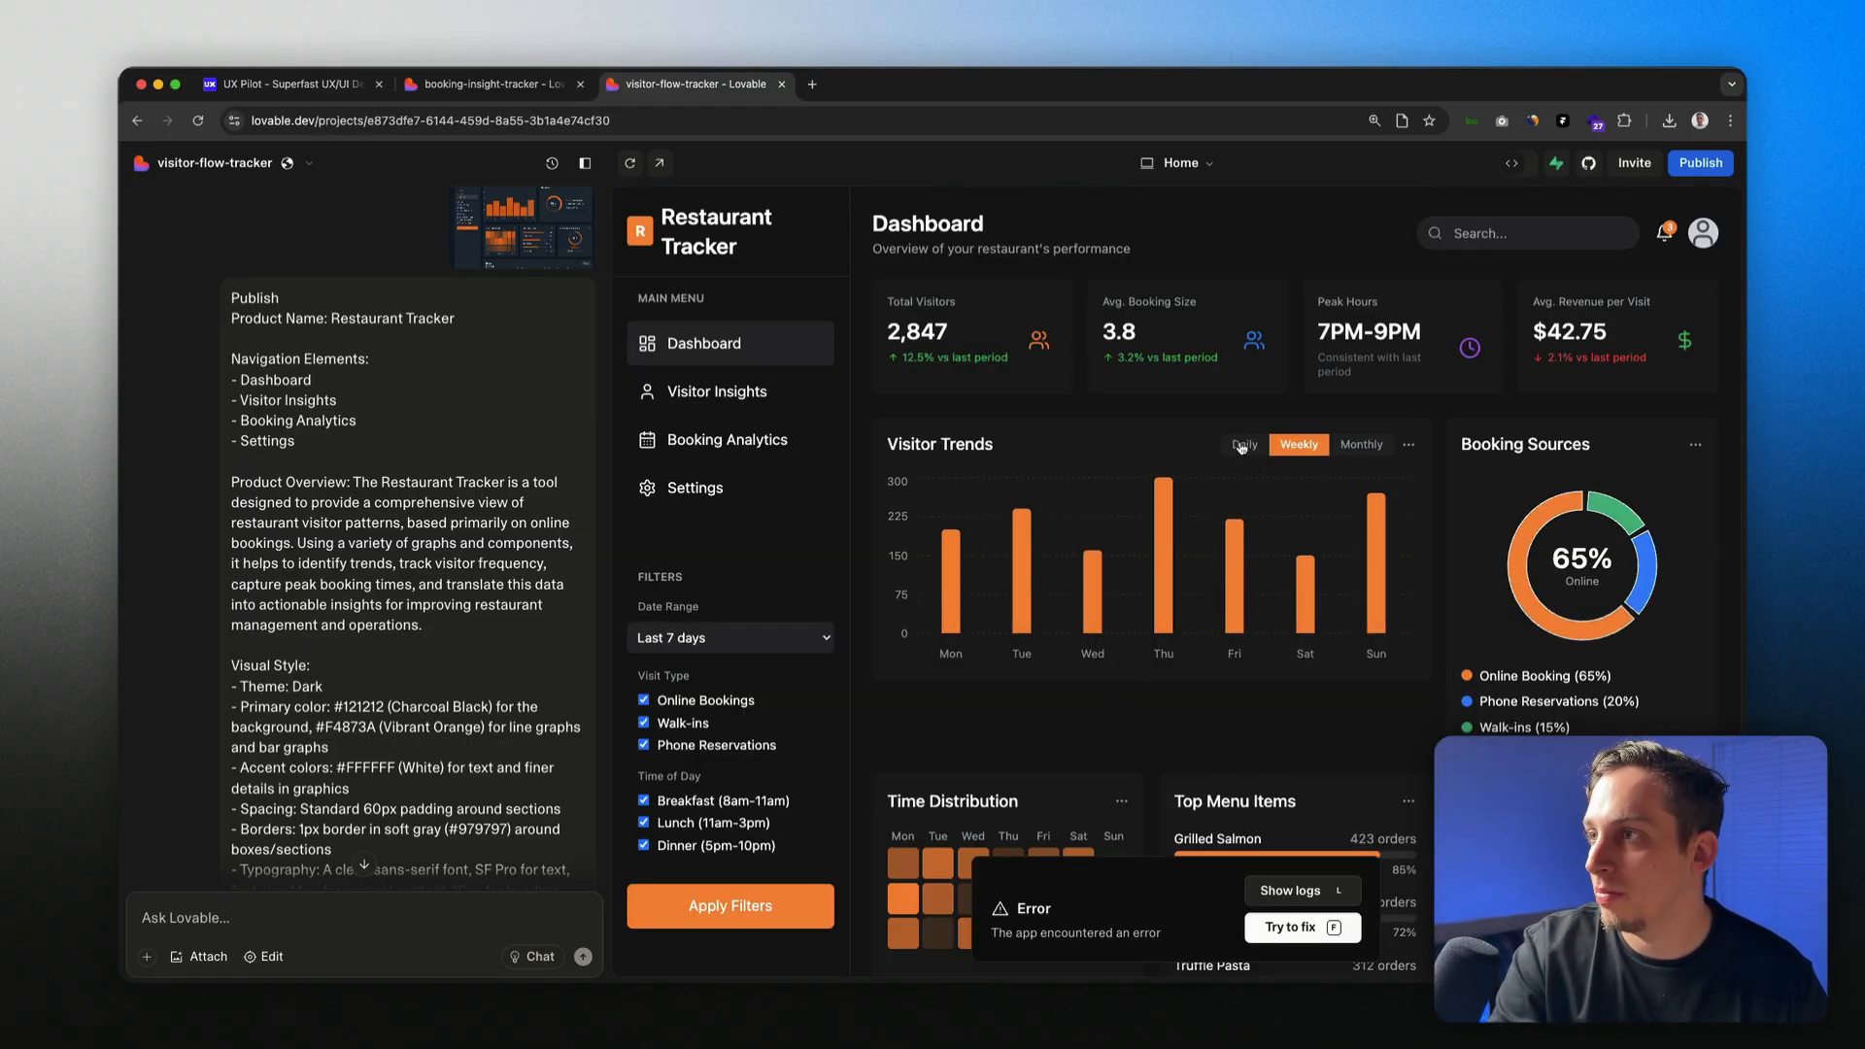
Step: Toggle Visitor Trends between Daily and Weekly, then move to the booking-insight-tracker project
left_click(1241, 448)
left_click(1304, 447)
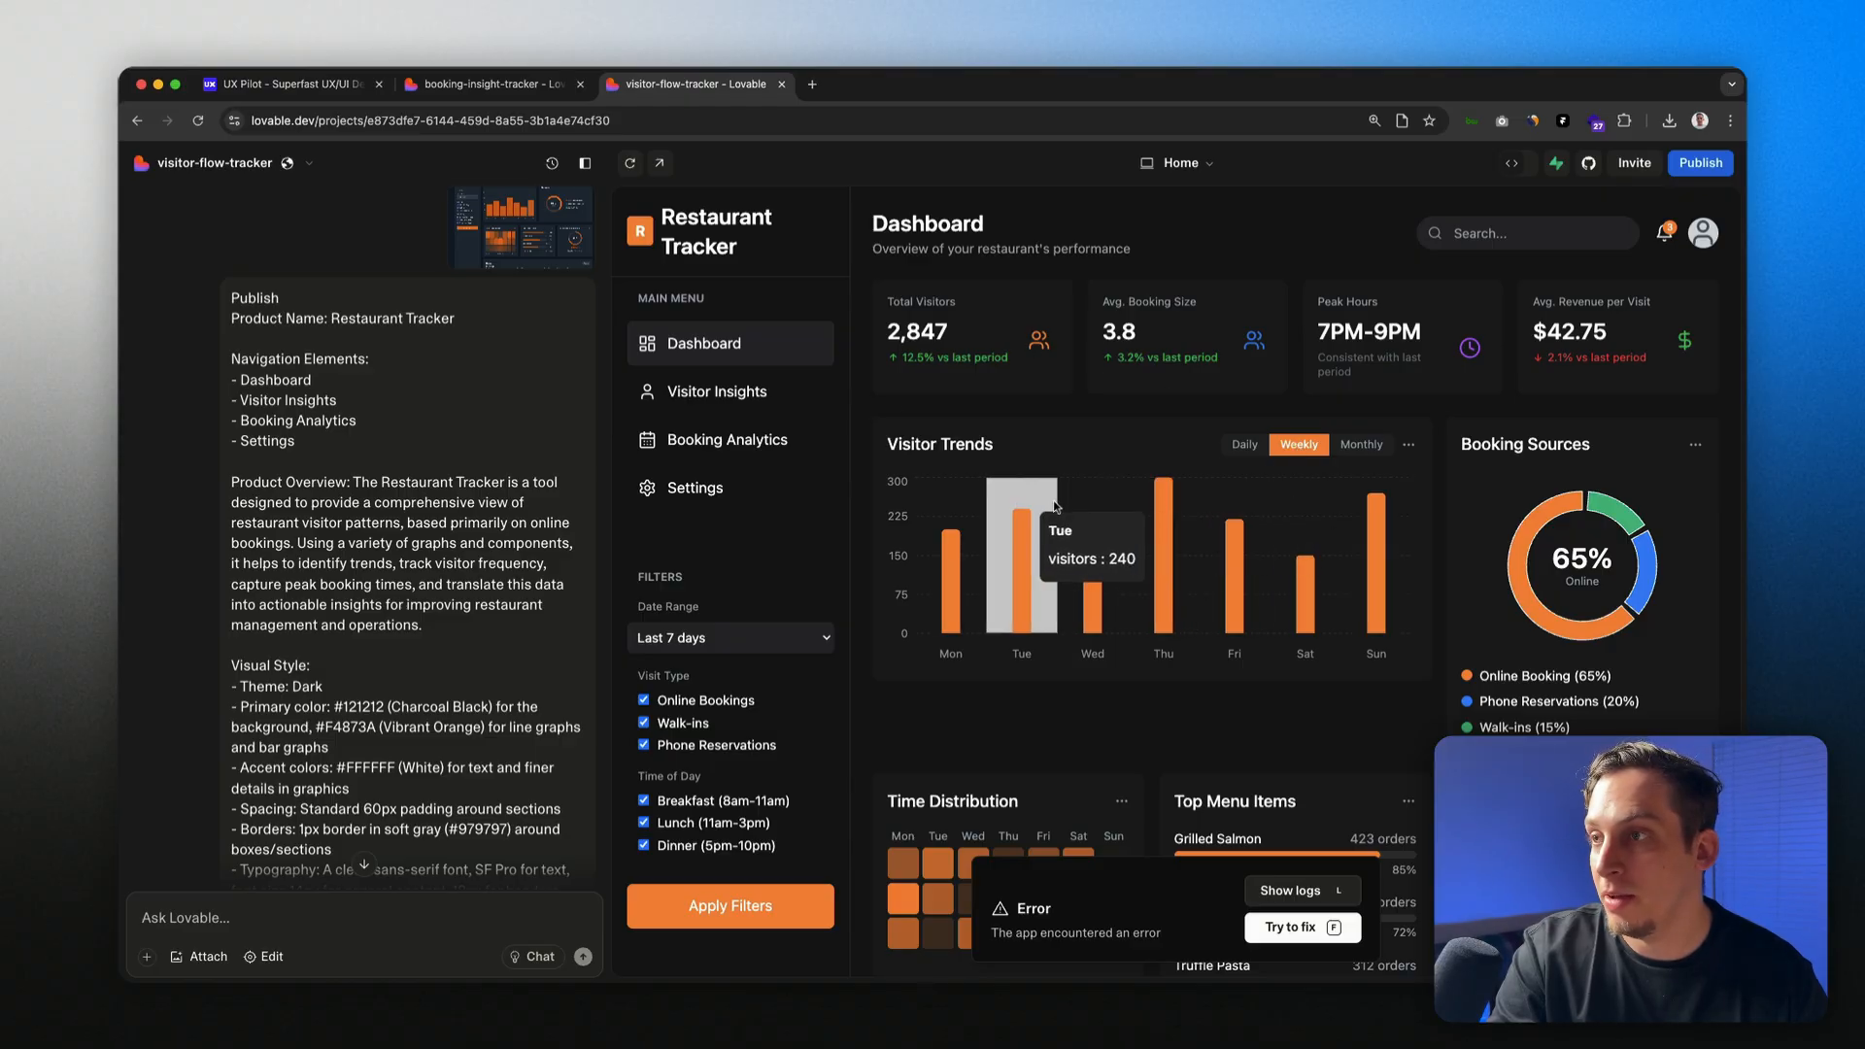
scroll(1015, 483, "down", 5)
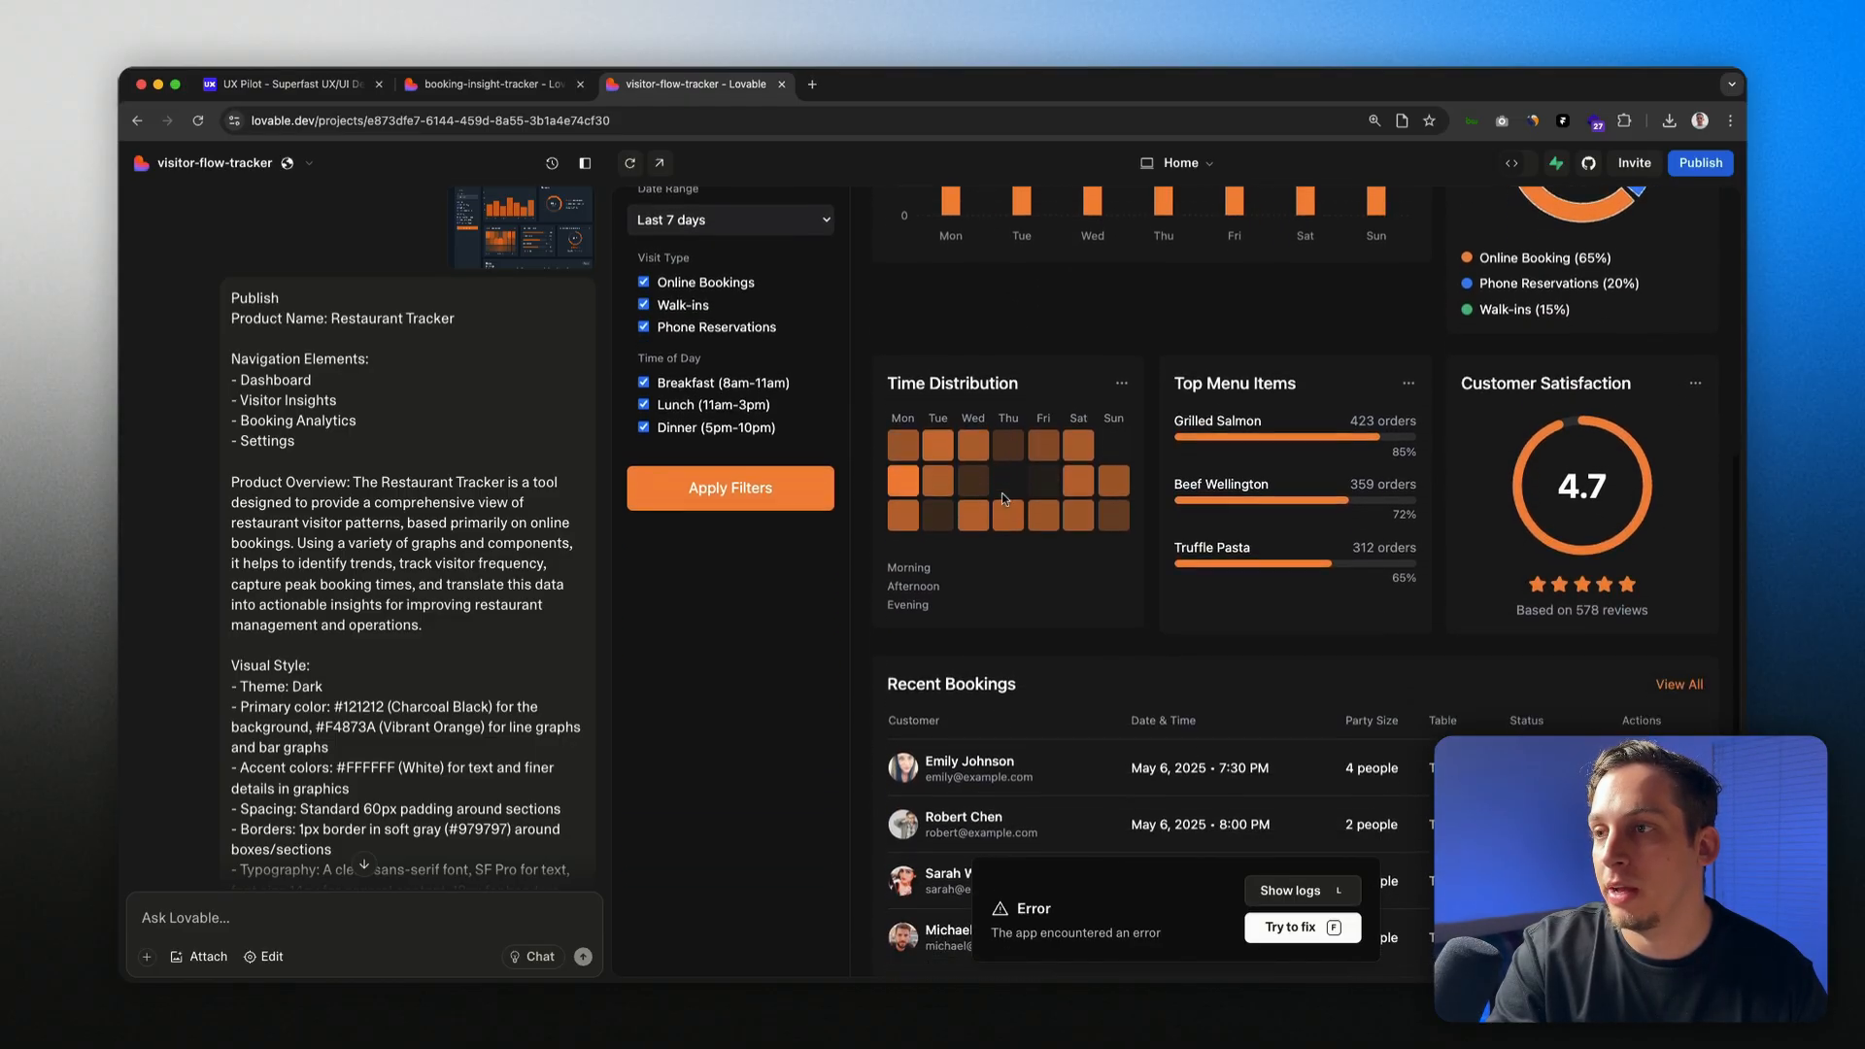
scroll(1034, 476, "up", 5)
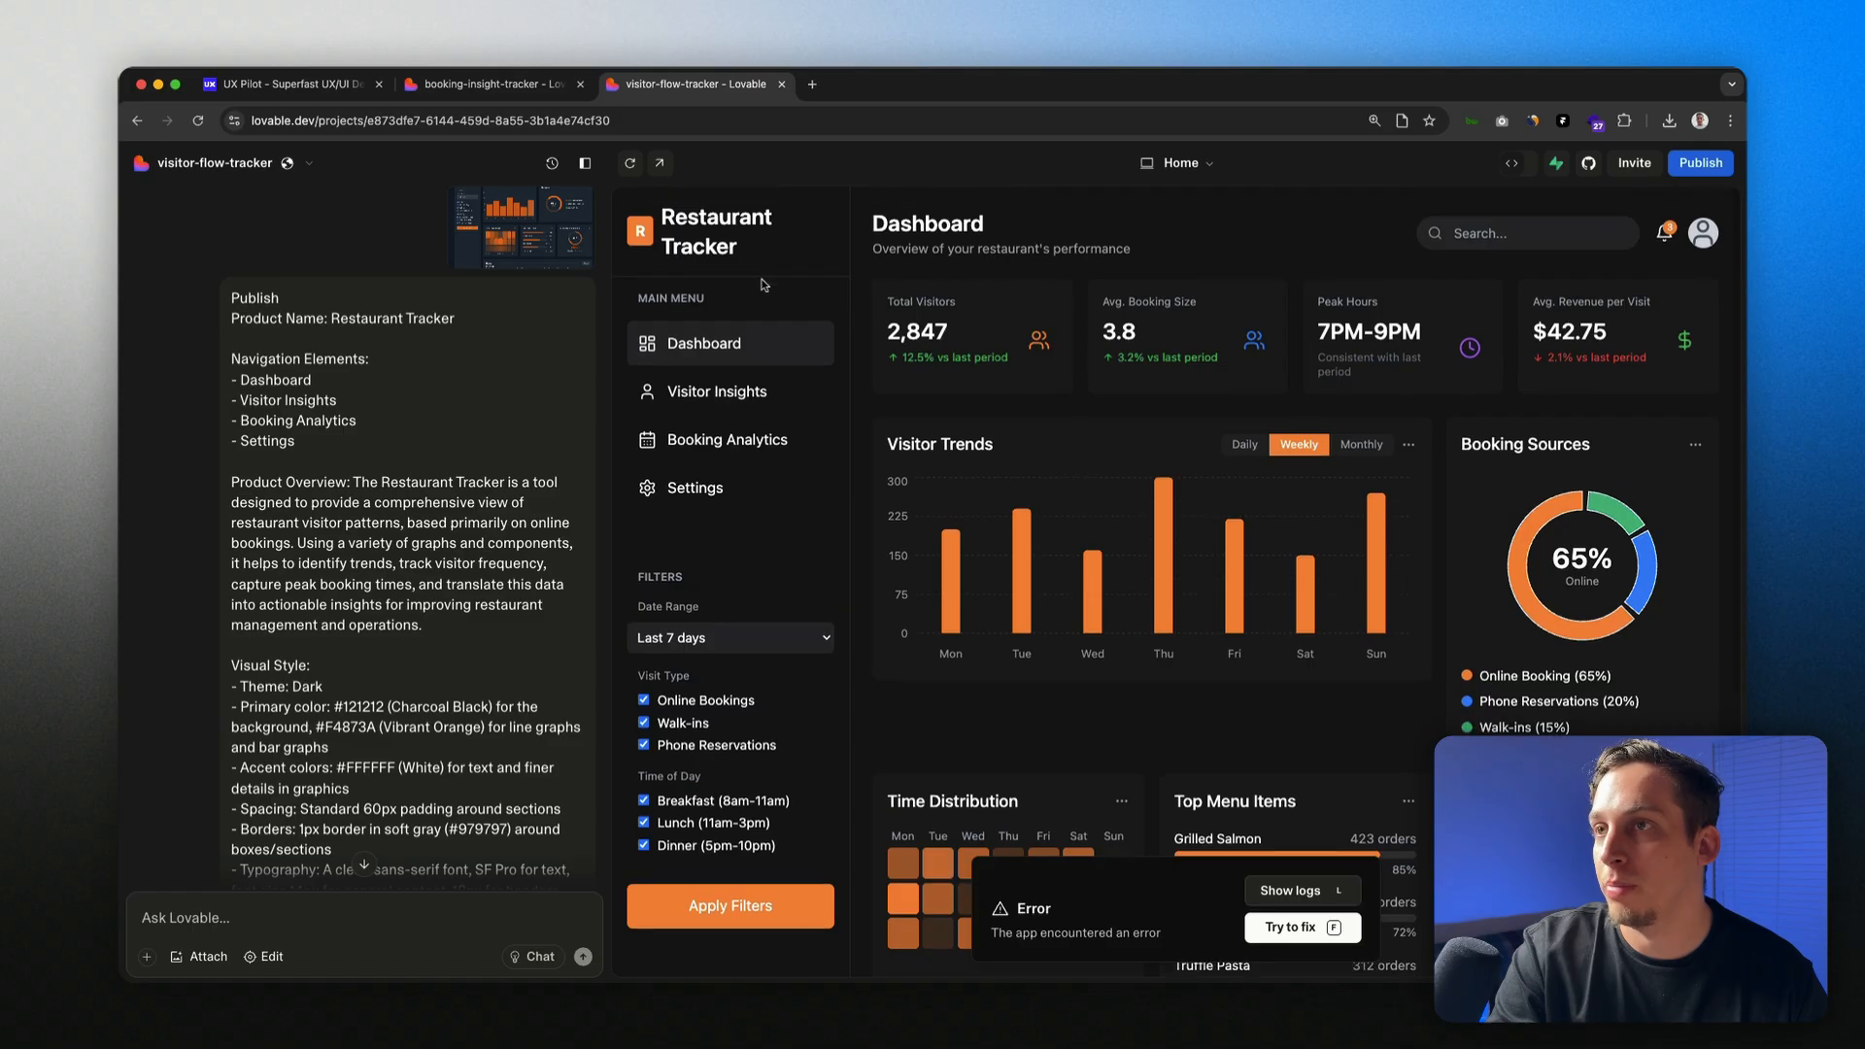
left_click(463, 96)
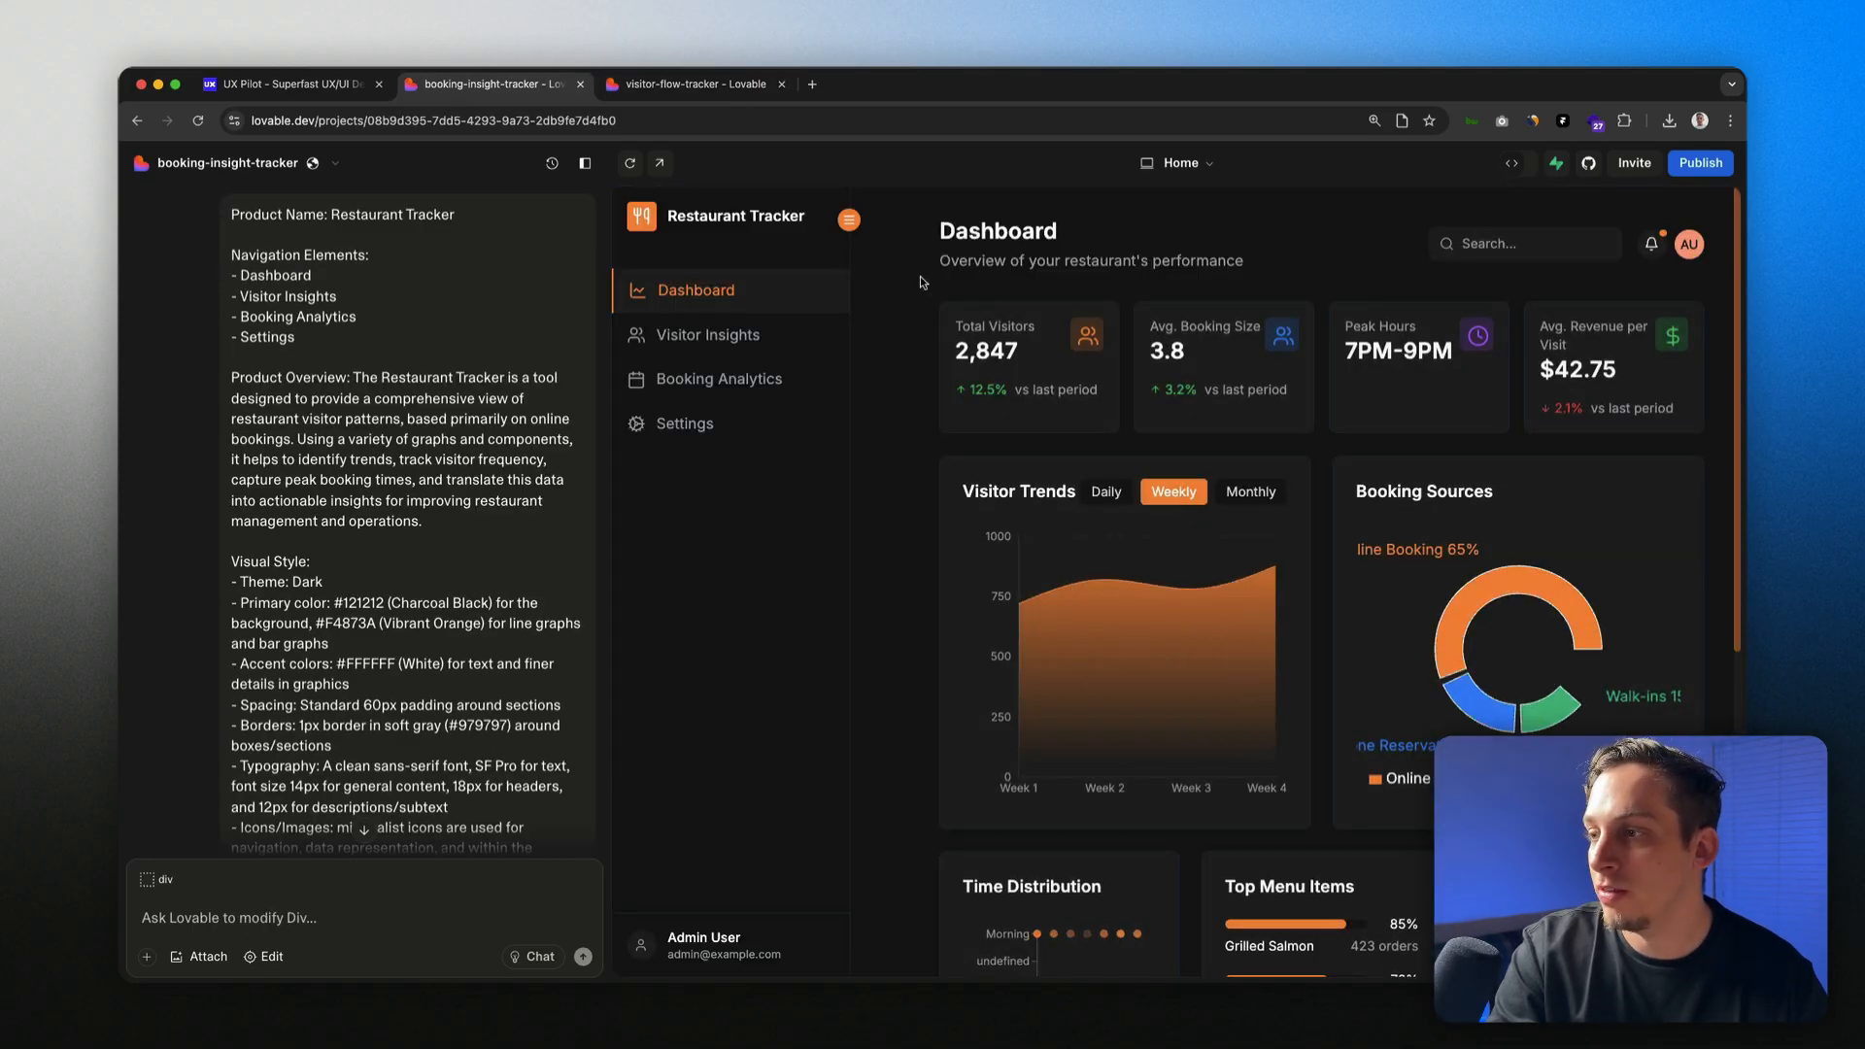
Step: Scroll through the booking-insight-tracker dashboard, then return to visitor-flow-tracker's bar-chart dashboard
scroll(947, 321, "down", 6)
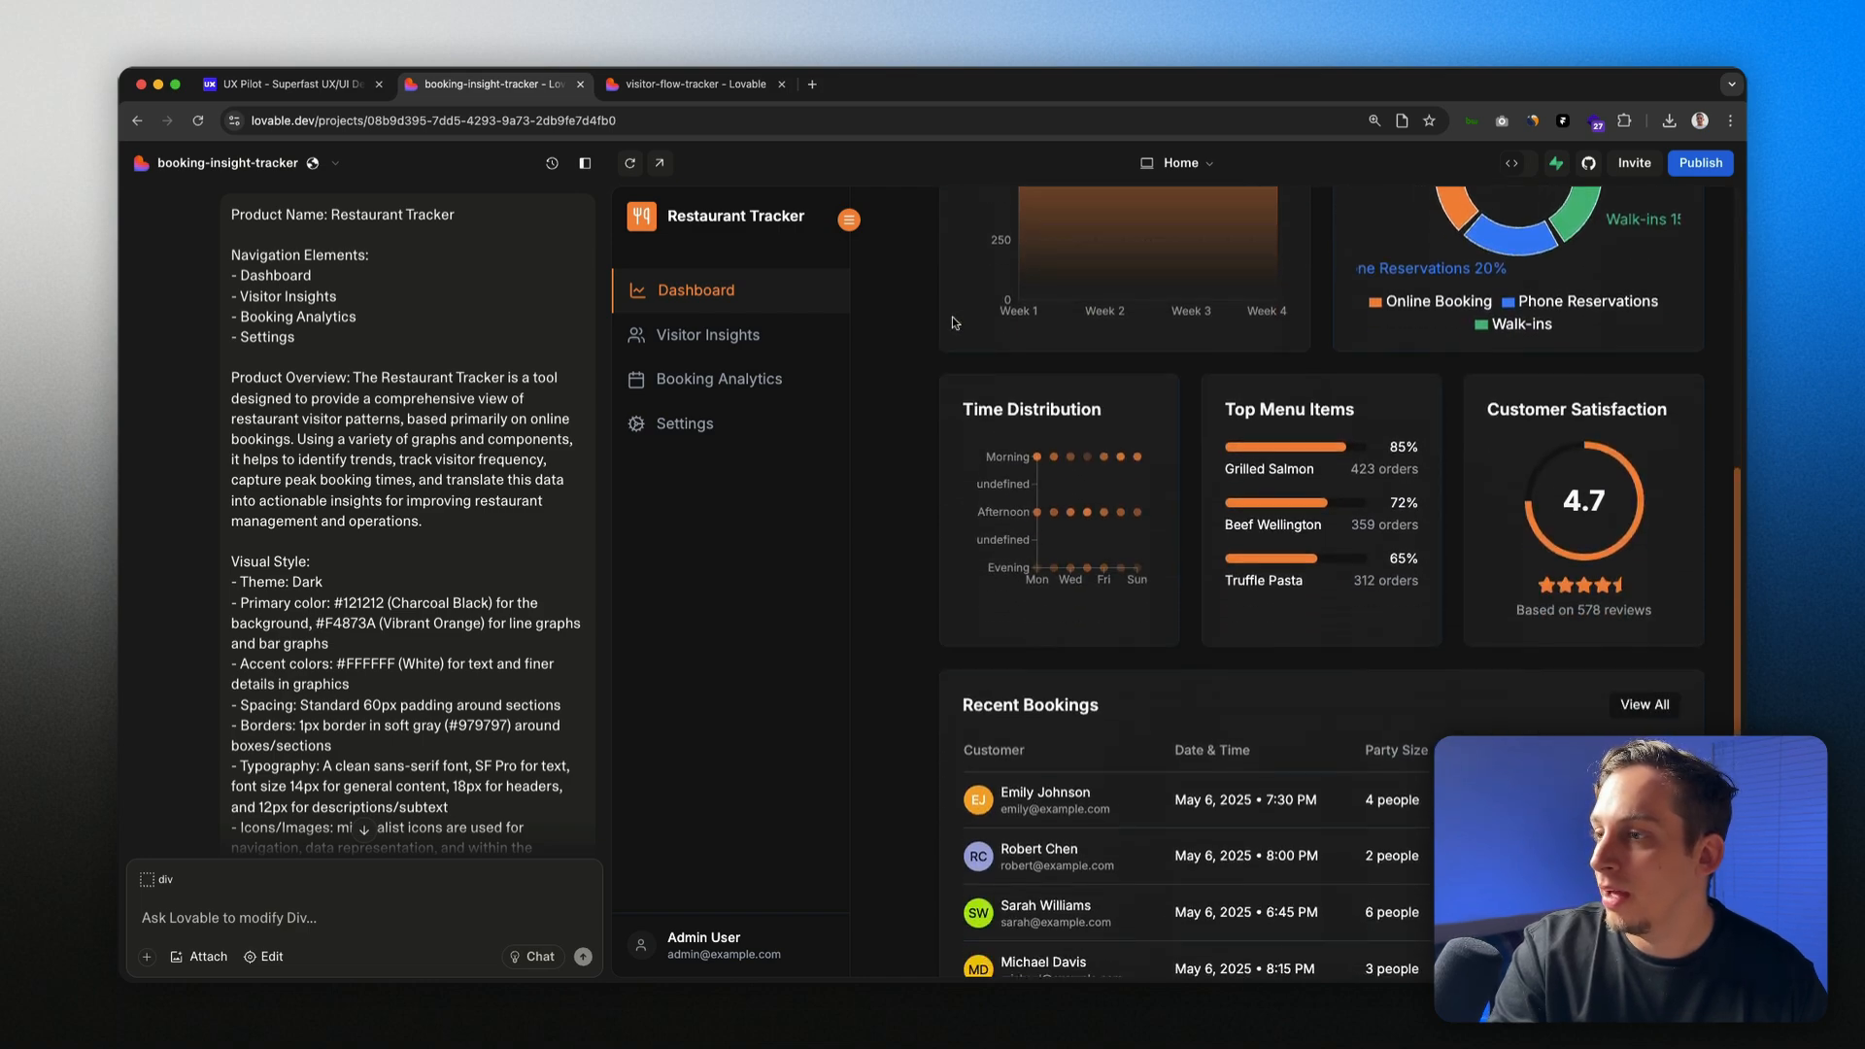
scroll(938, 321, "up", 5)
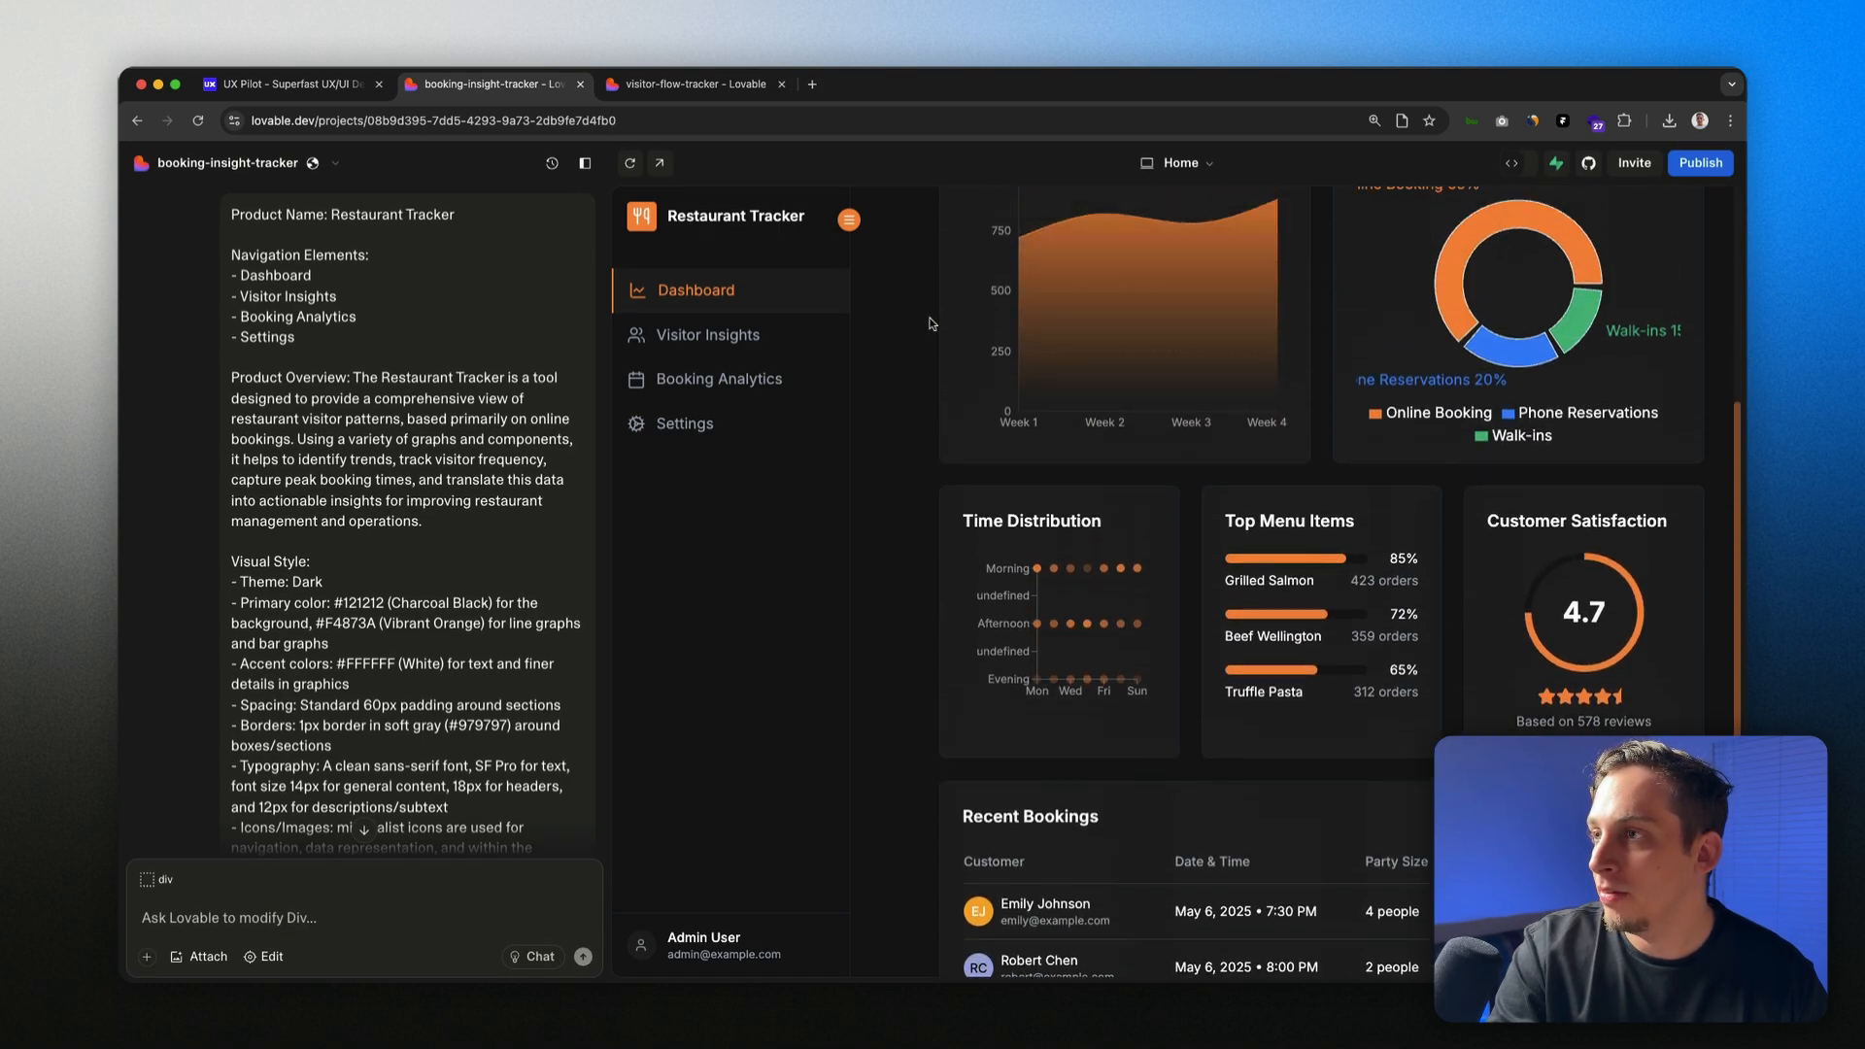
scroll(930, 323, "up", 2)
left_click(719, 87)
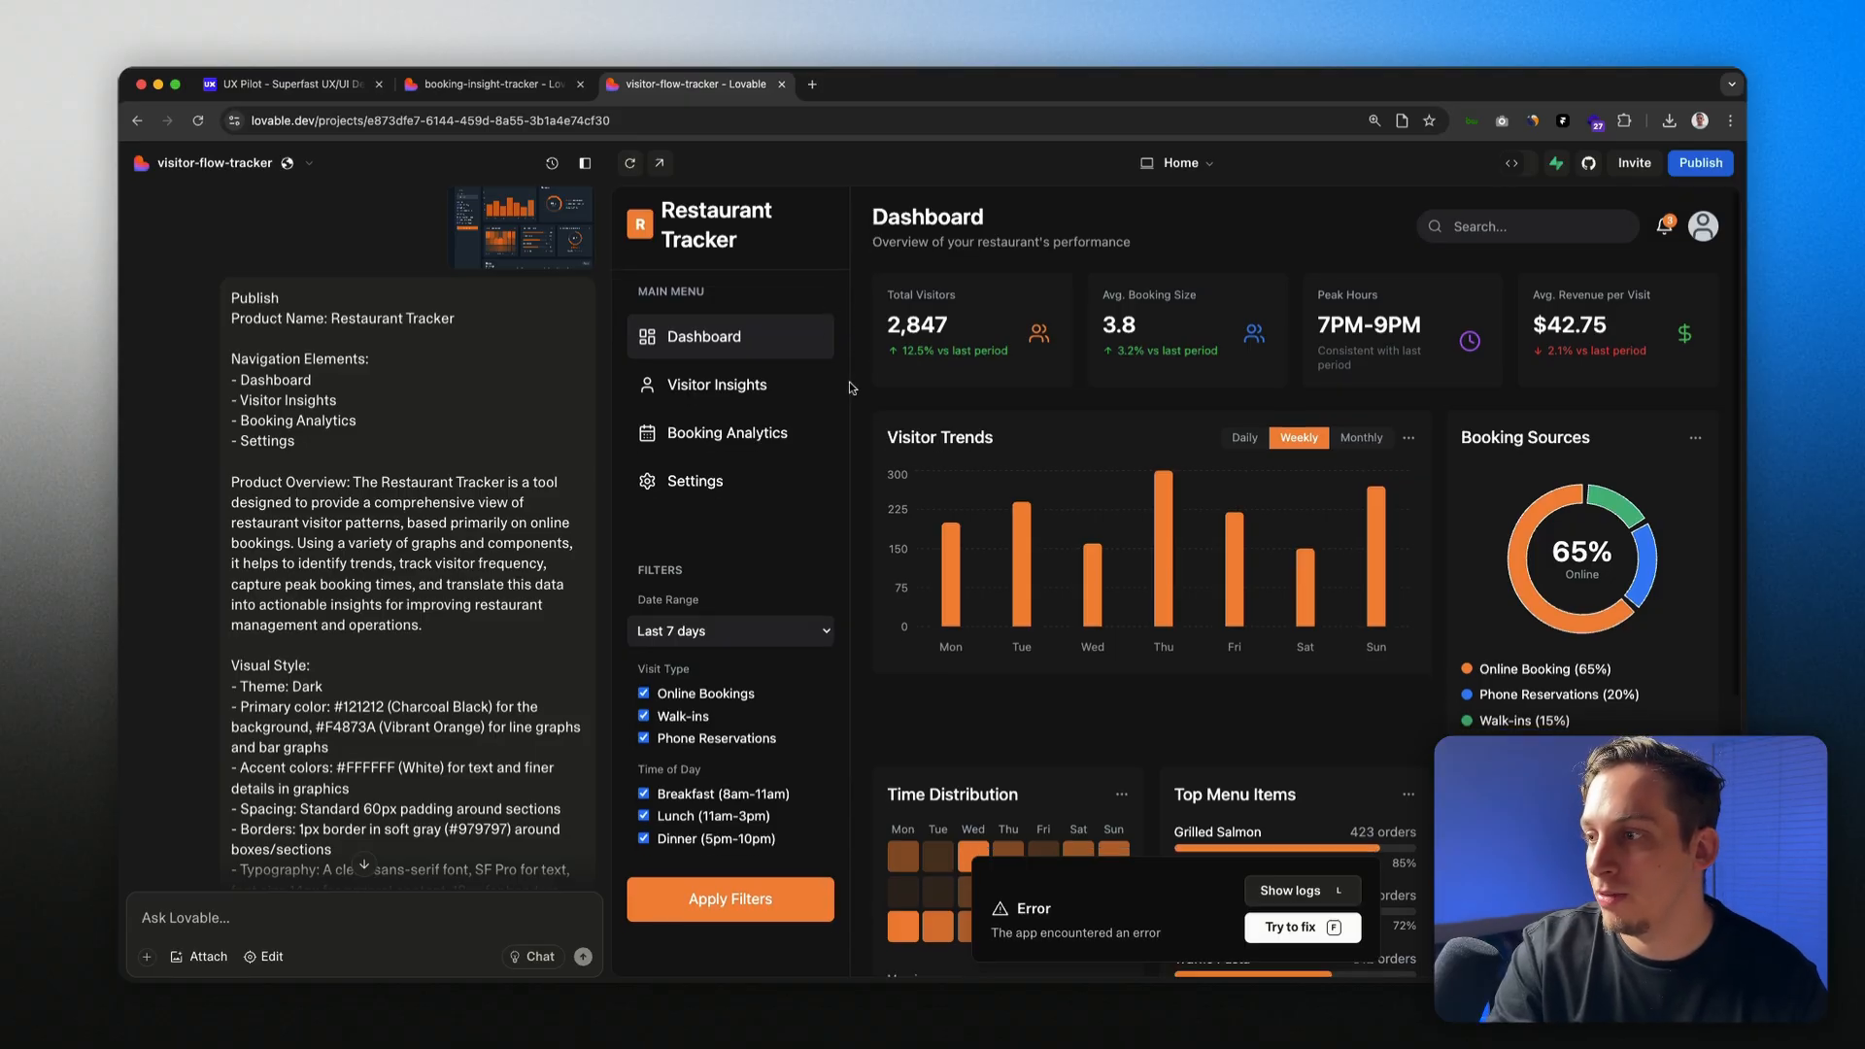
scroll(852, 386, "down", 5)
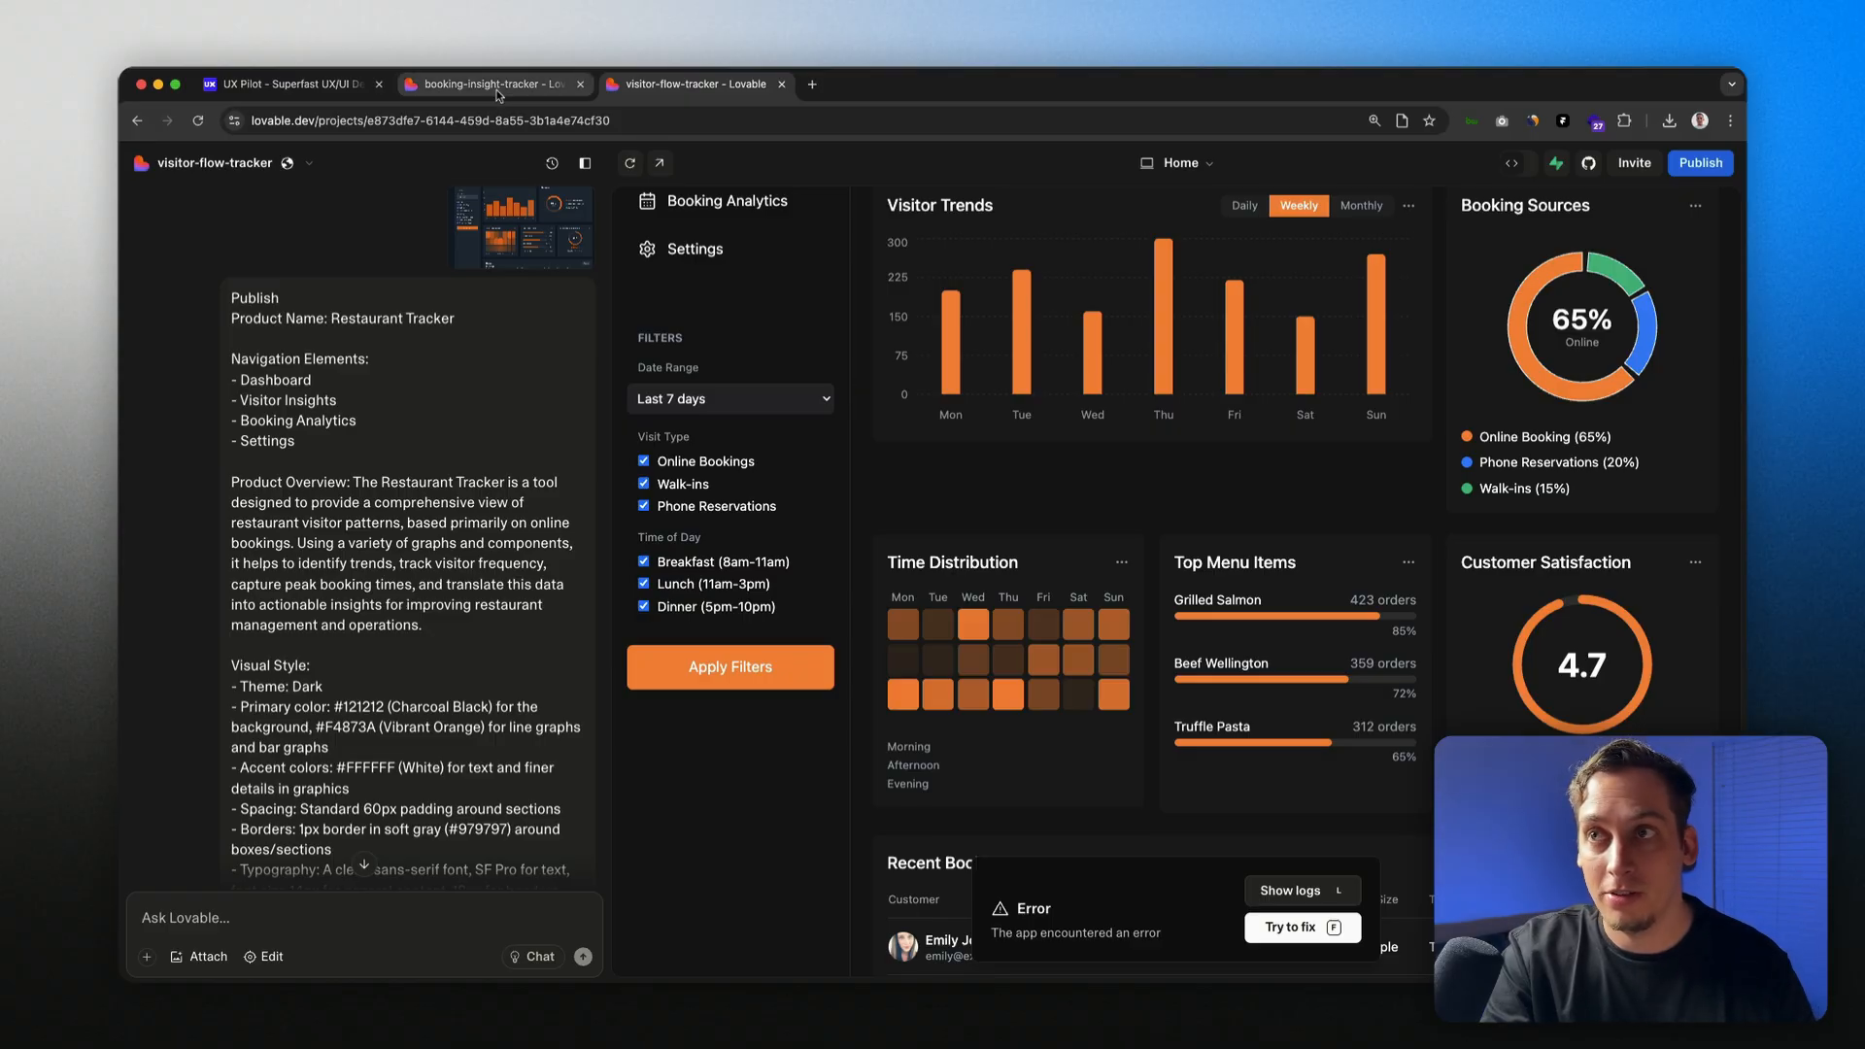
Step: Back in UX Pilot, use Save for Figma on the dark Landing Page design
left_click(302, 85)
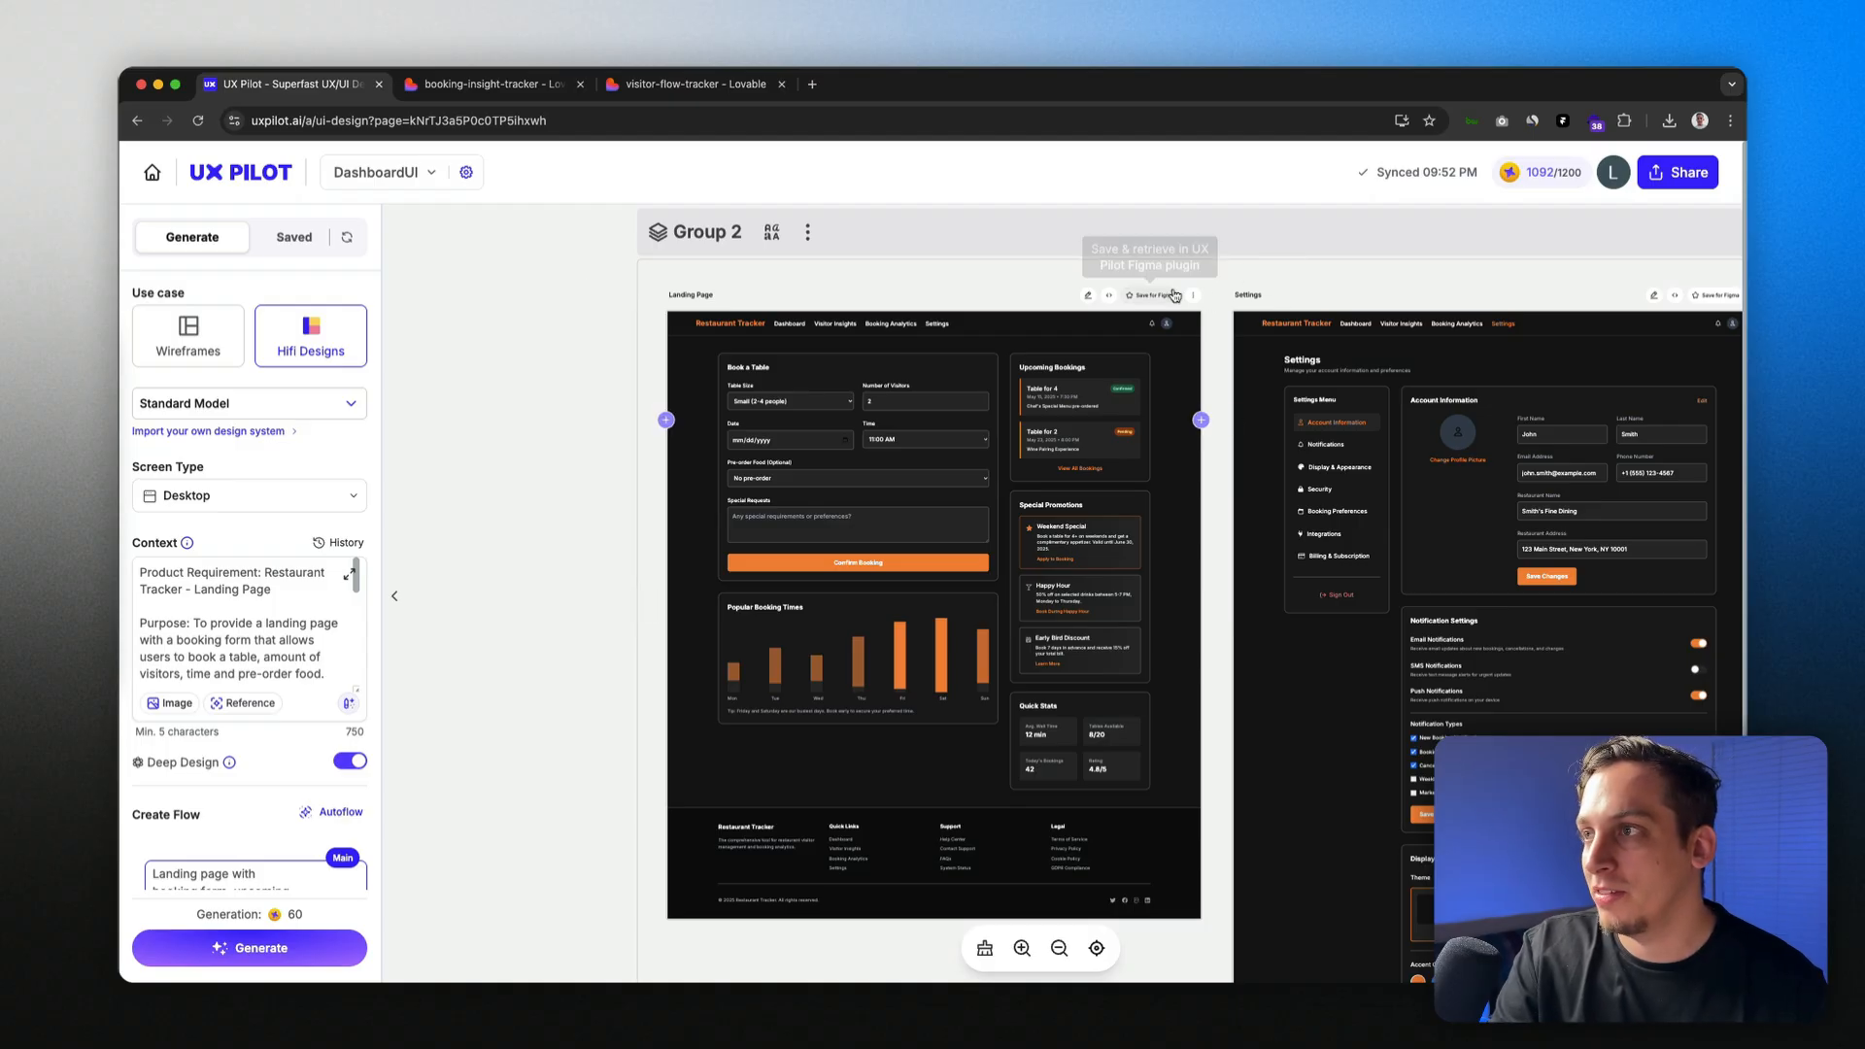
scroll(1163, 306, "down", 2)
scroll(1163, 306, "up", 3)
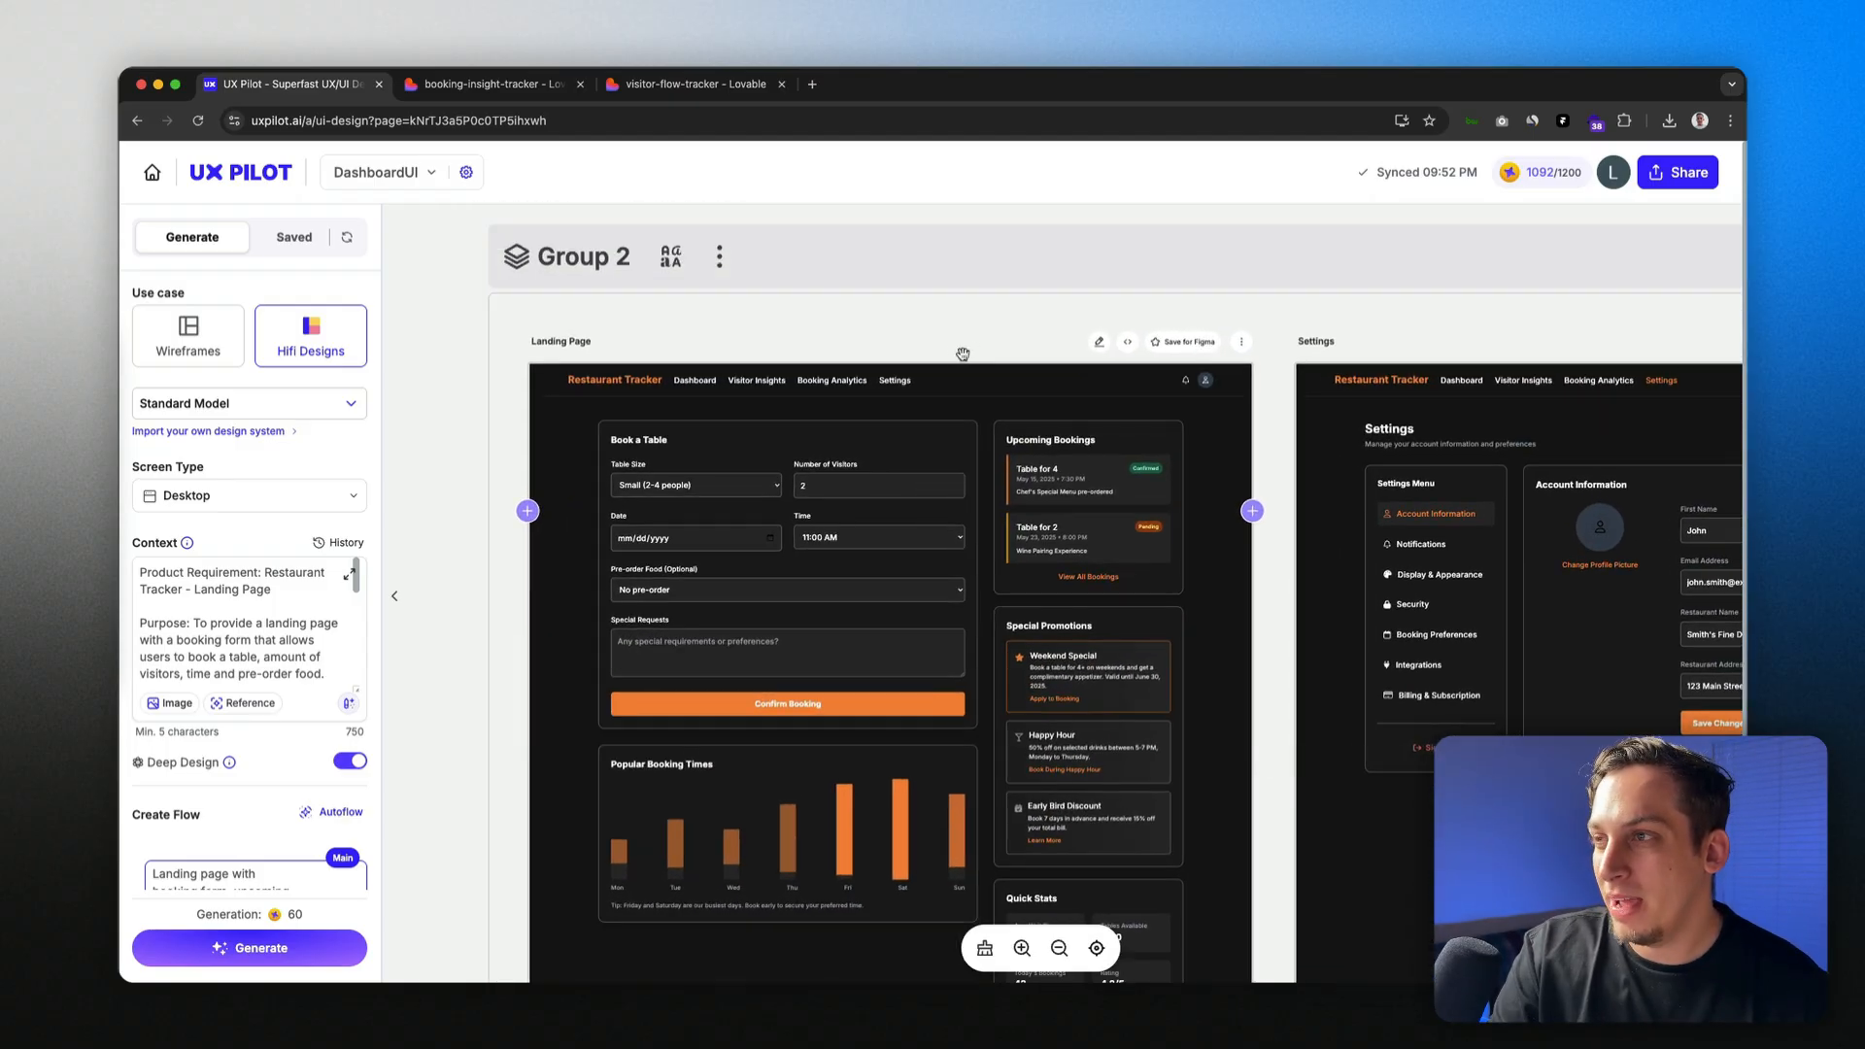
scroll(917, 355, "up", 3)
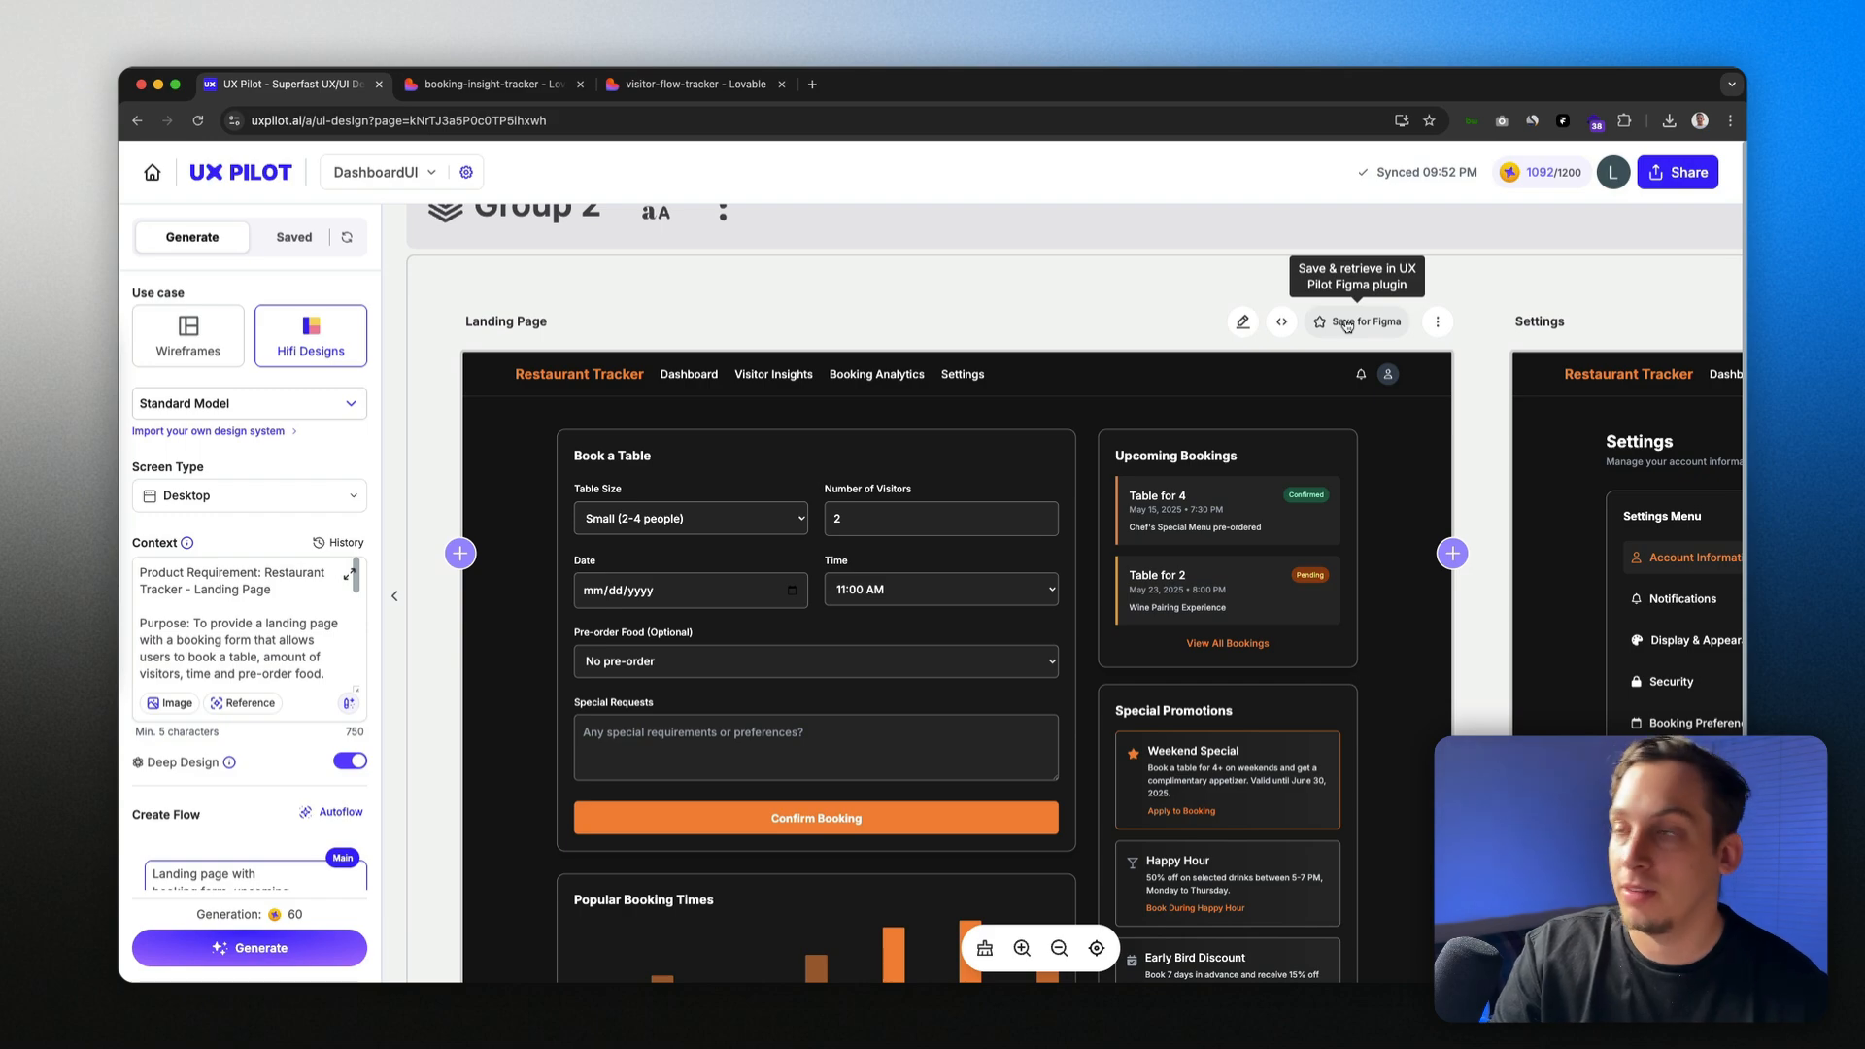
left_click(1438, 322)
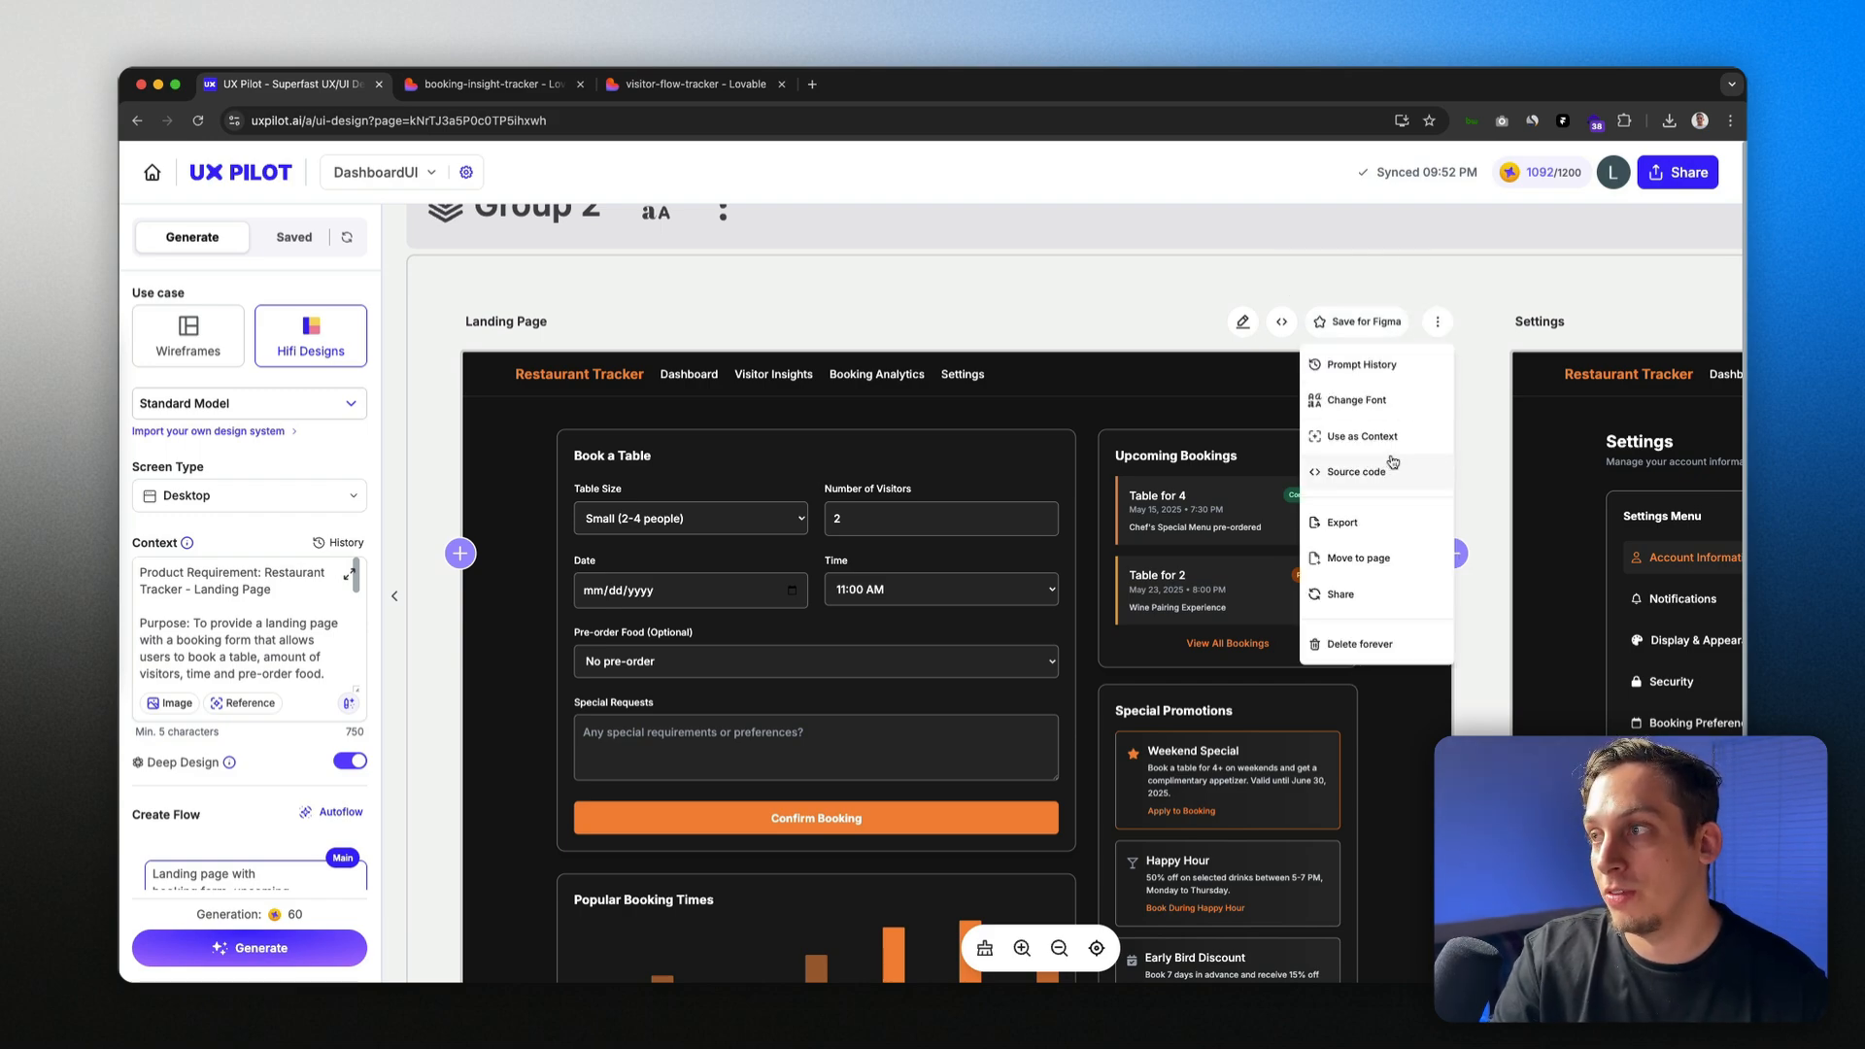
left_click(1351, 331)
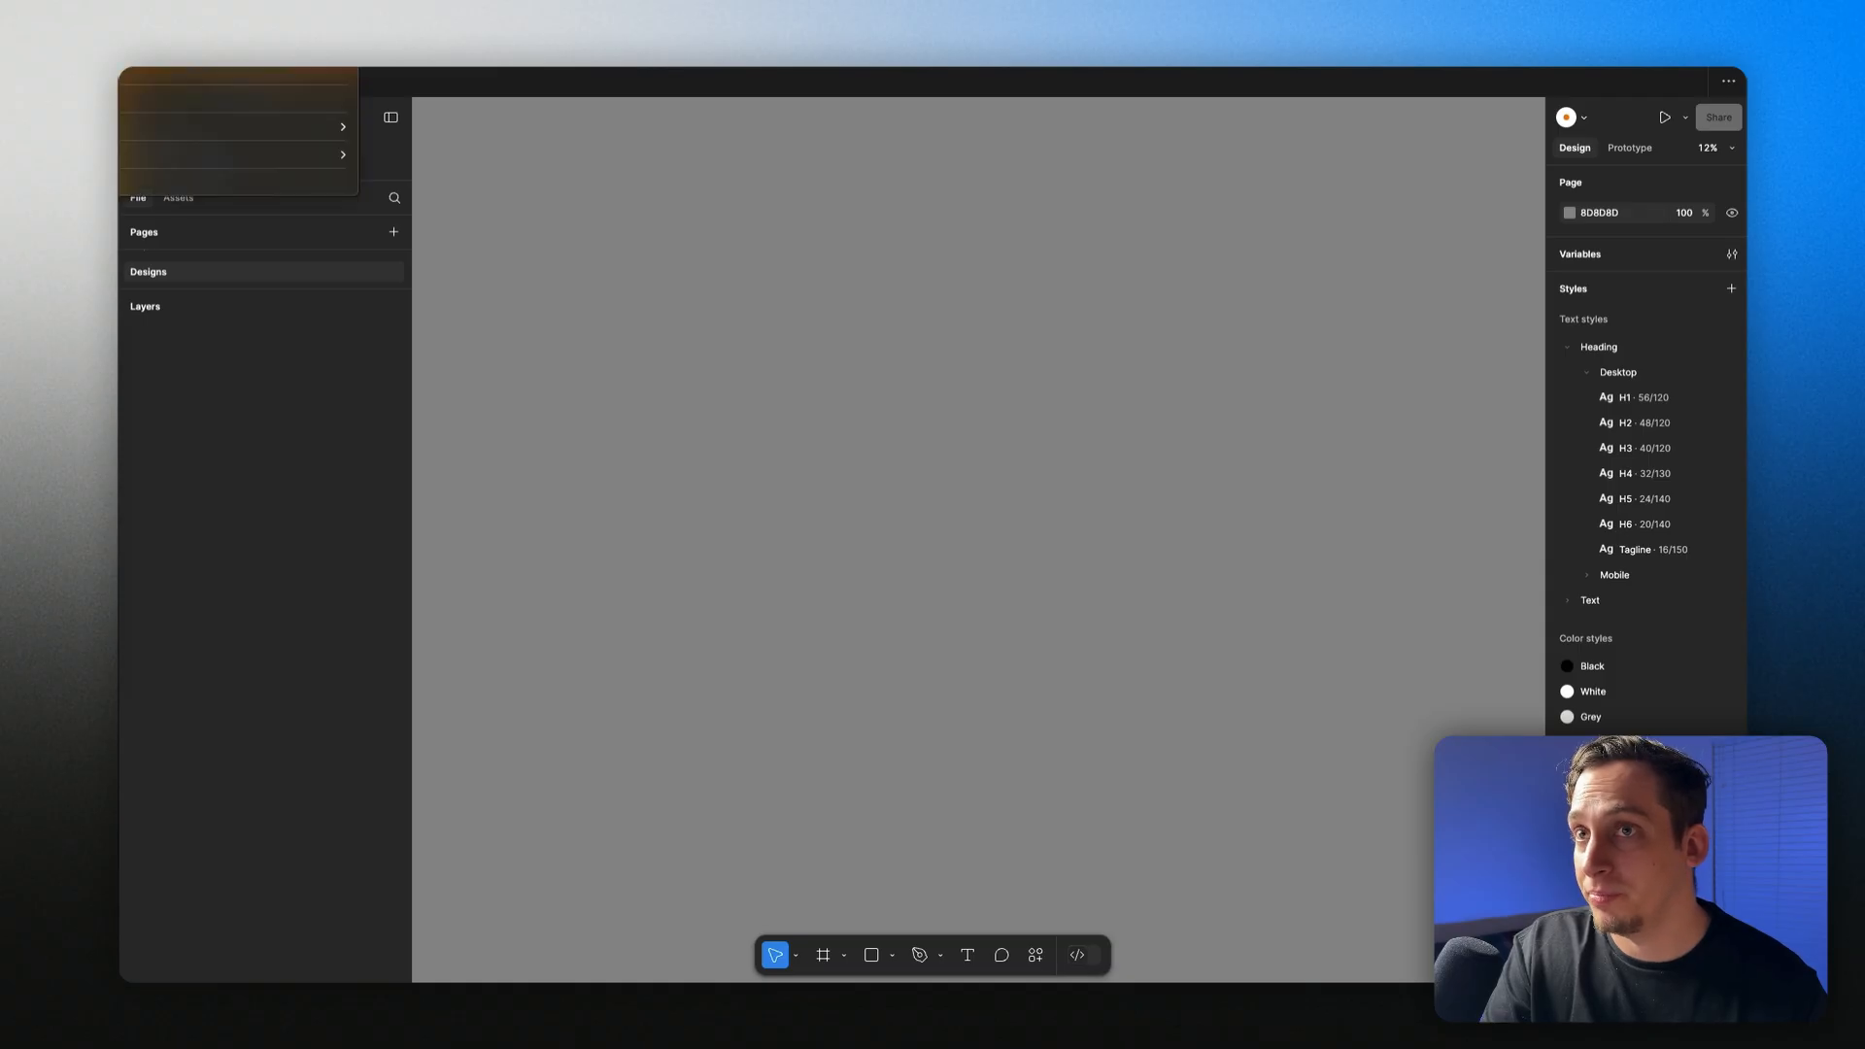
Step: In the UX Pilot plugin's Saved list, insert the Landing page with booking form design
key("Escape")
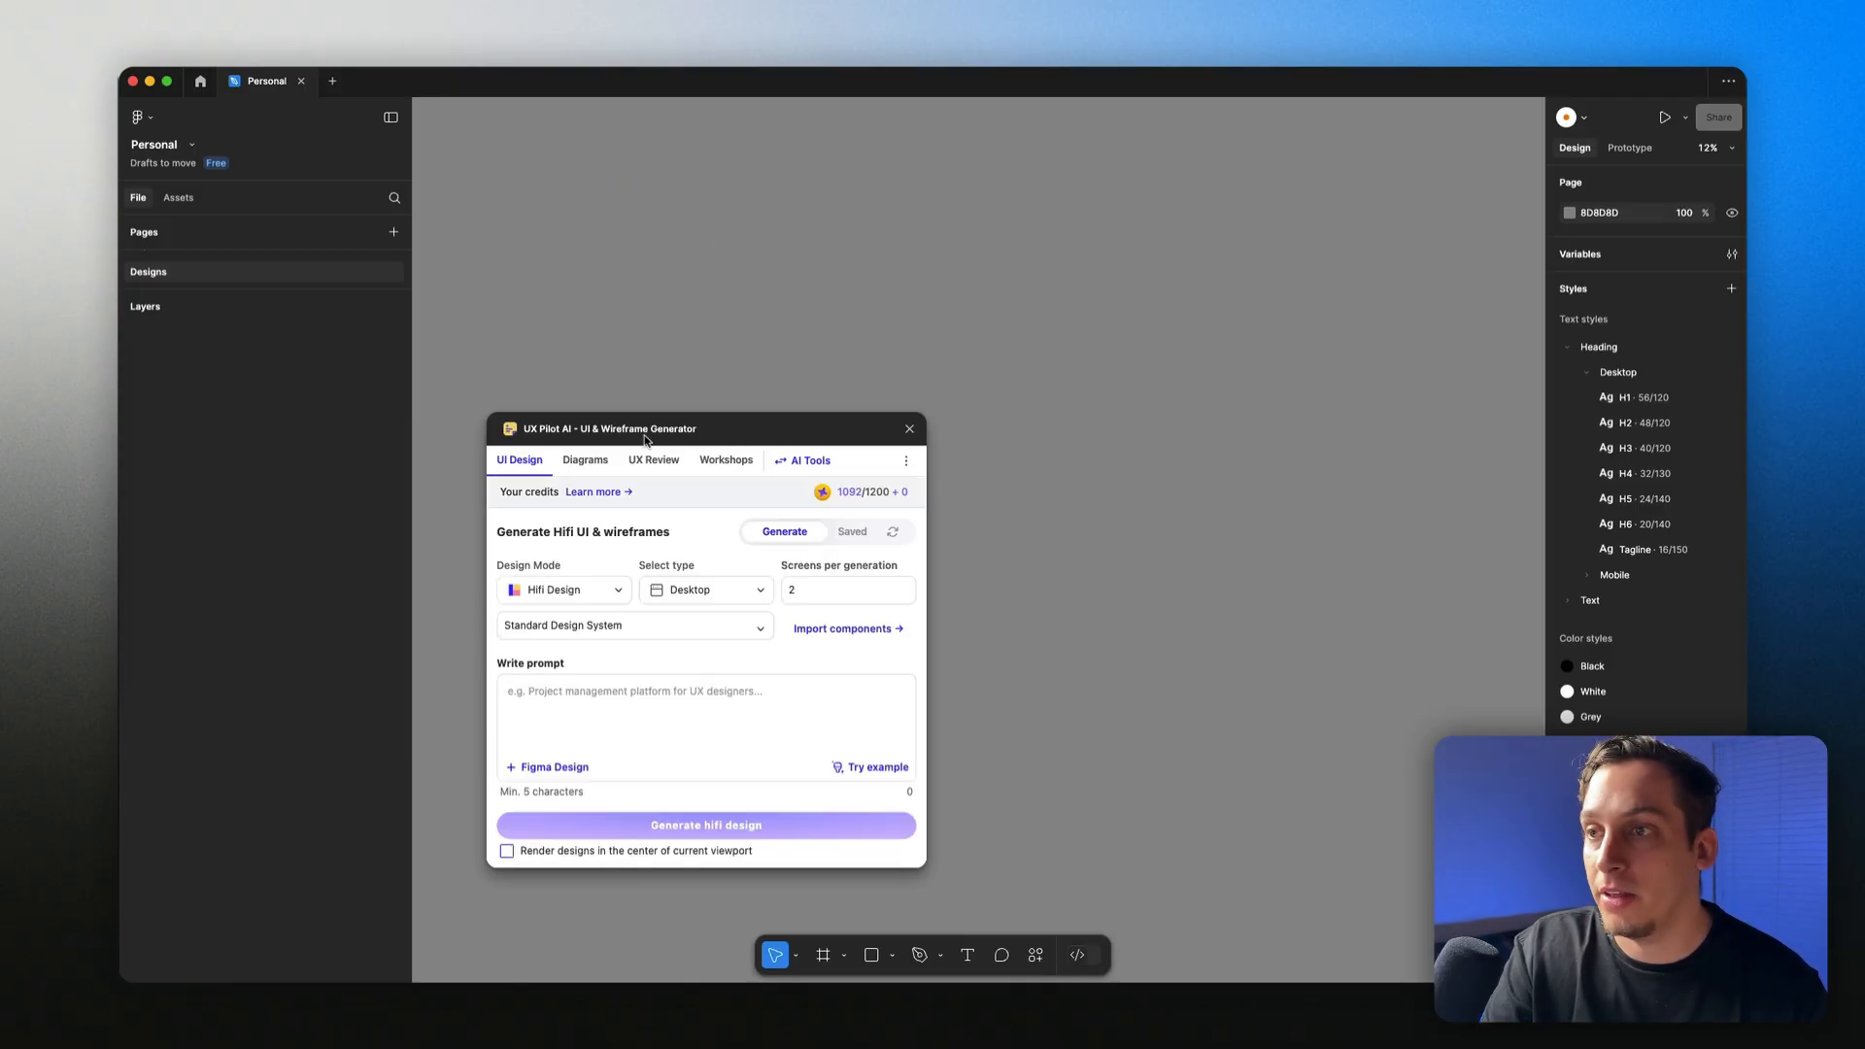
left_click_drag(715, 429, 672, 294)
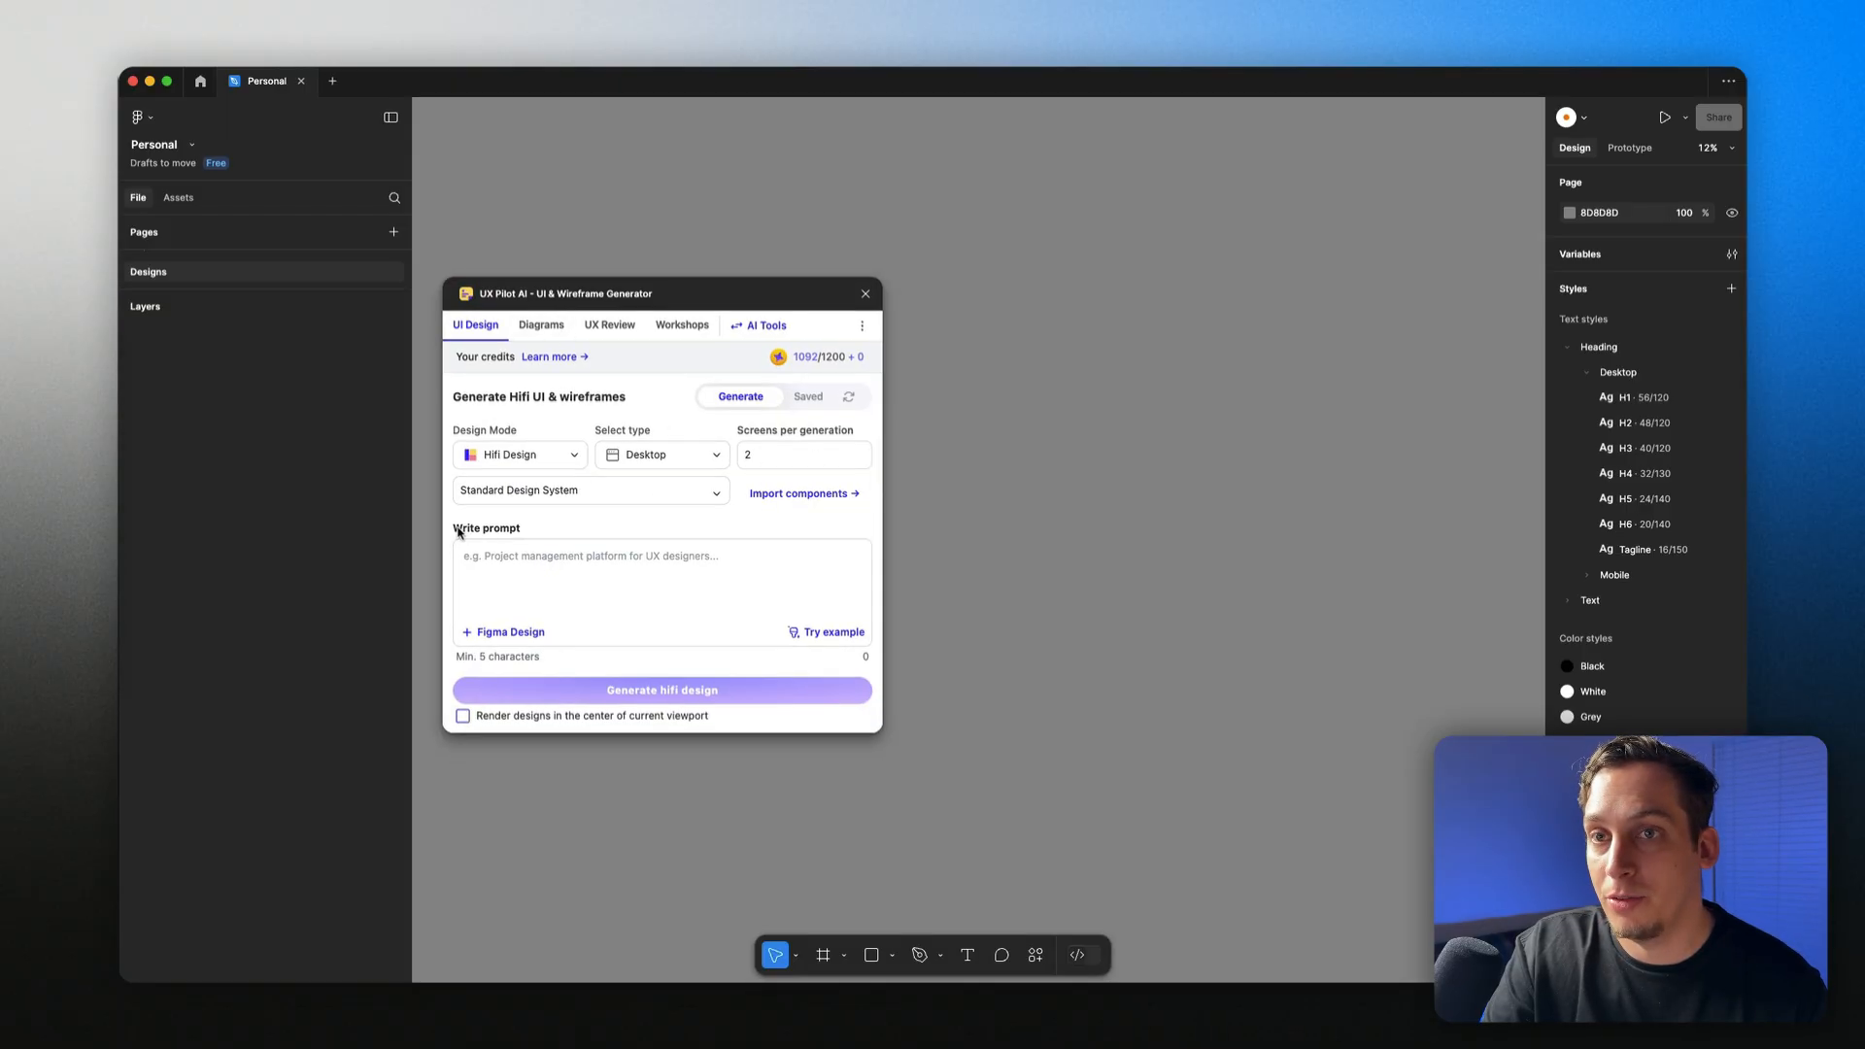
left_click(806, 399)
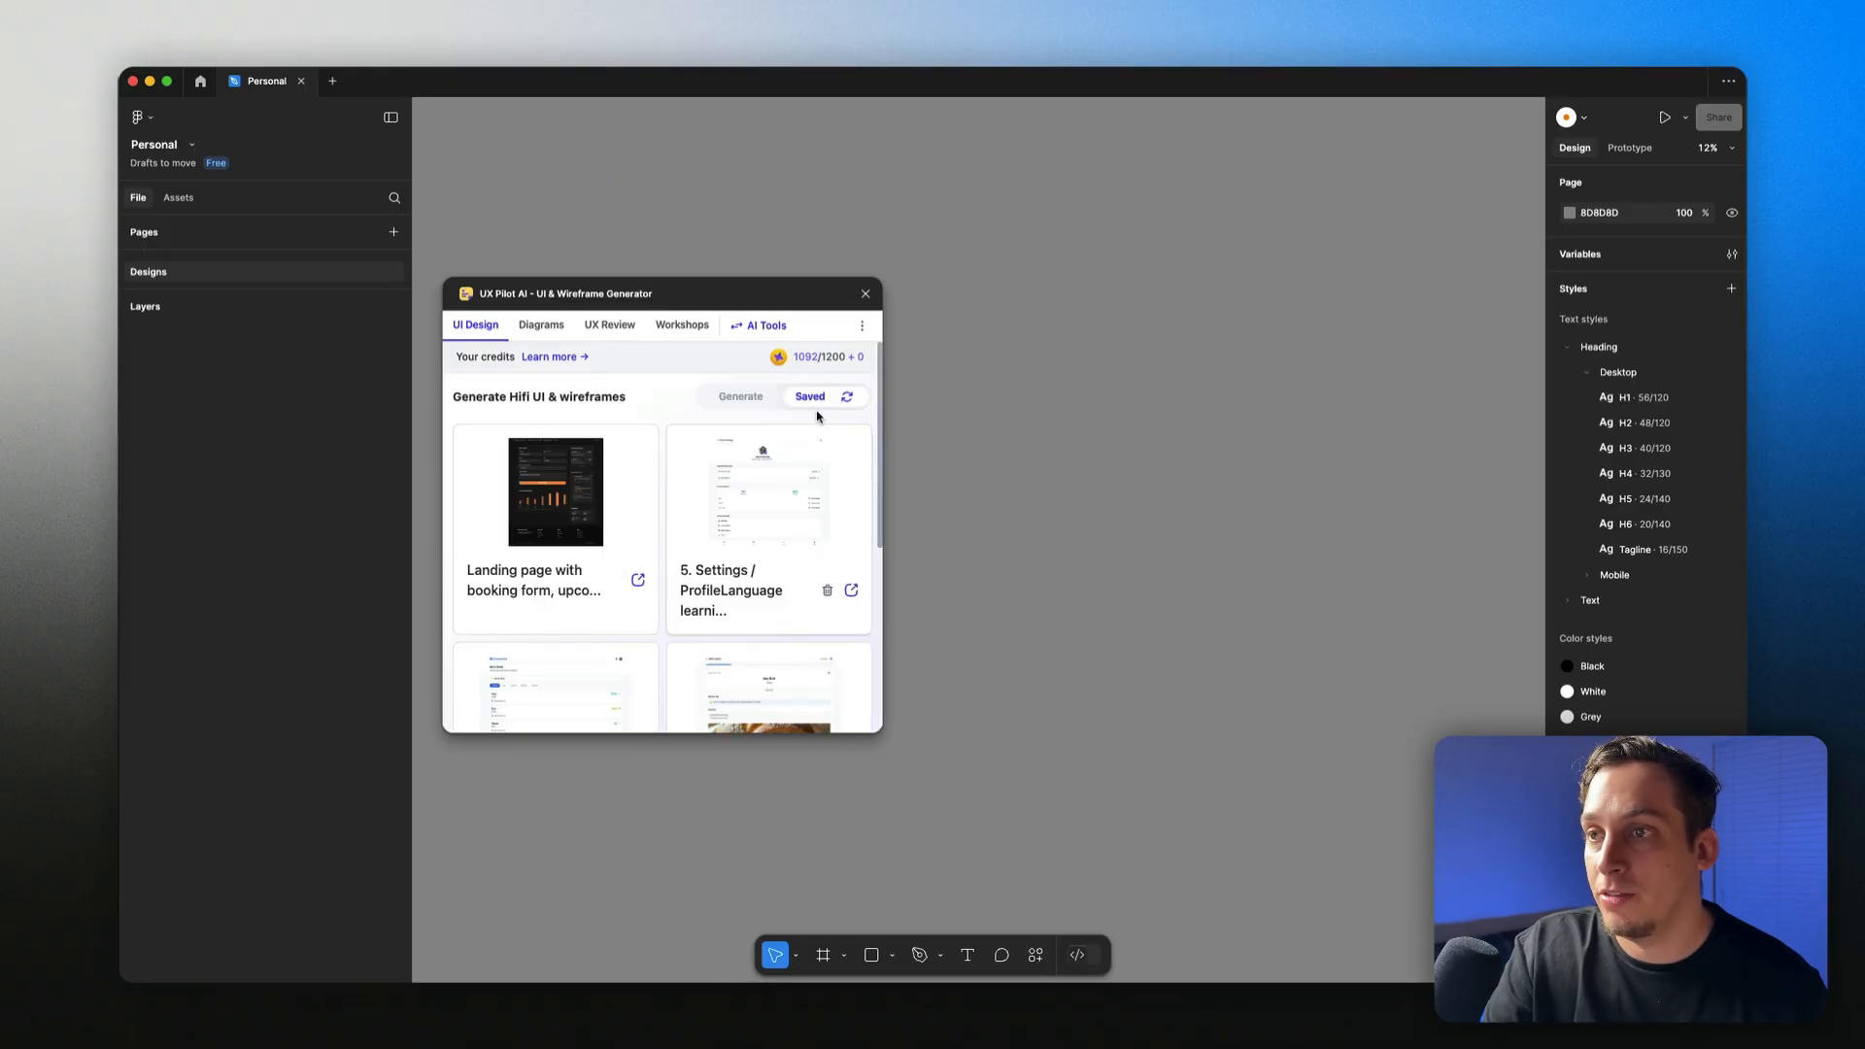
left_click(560, 507)
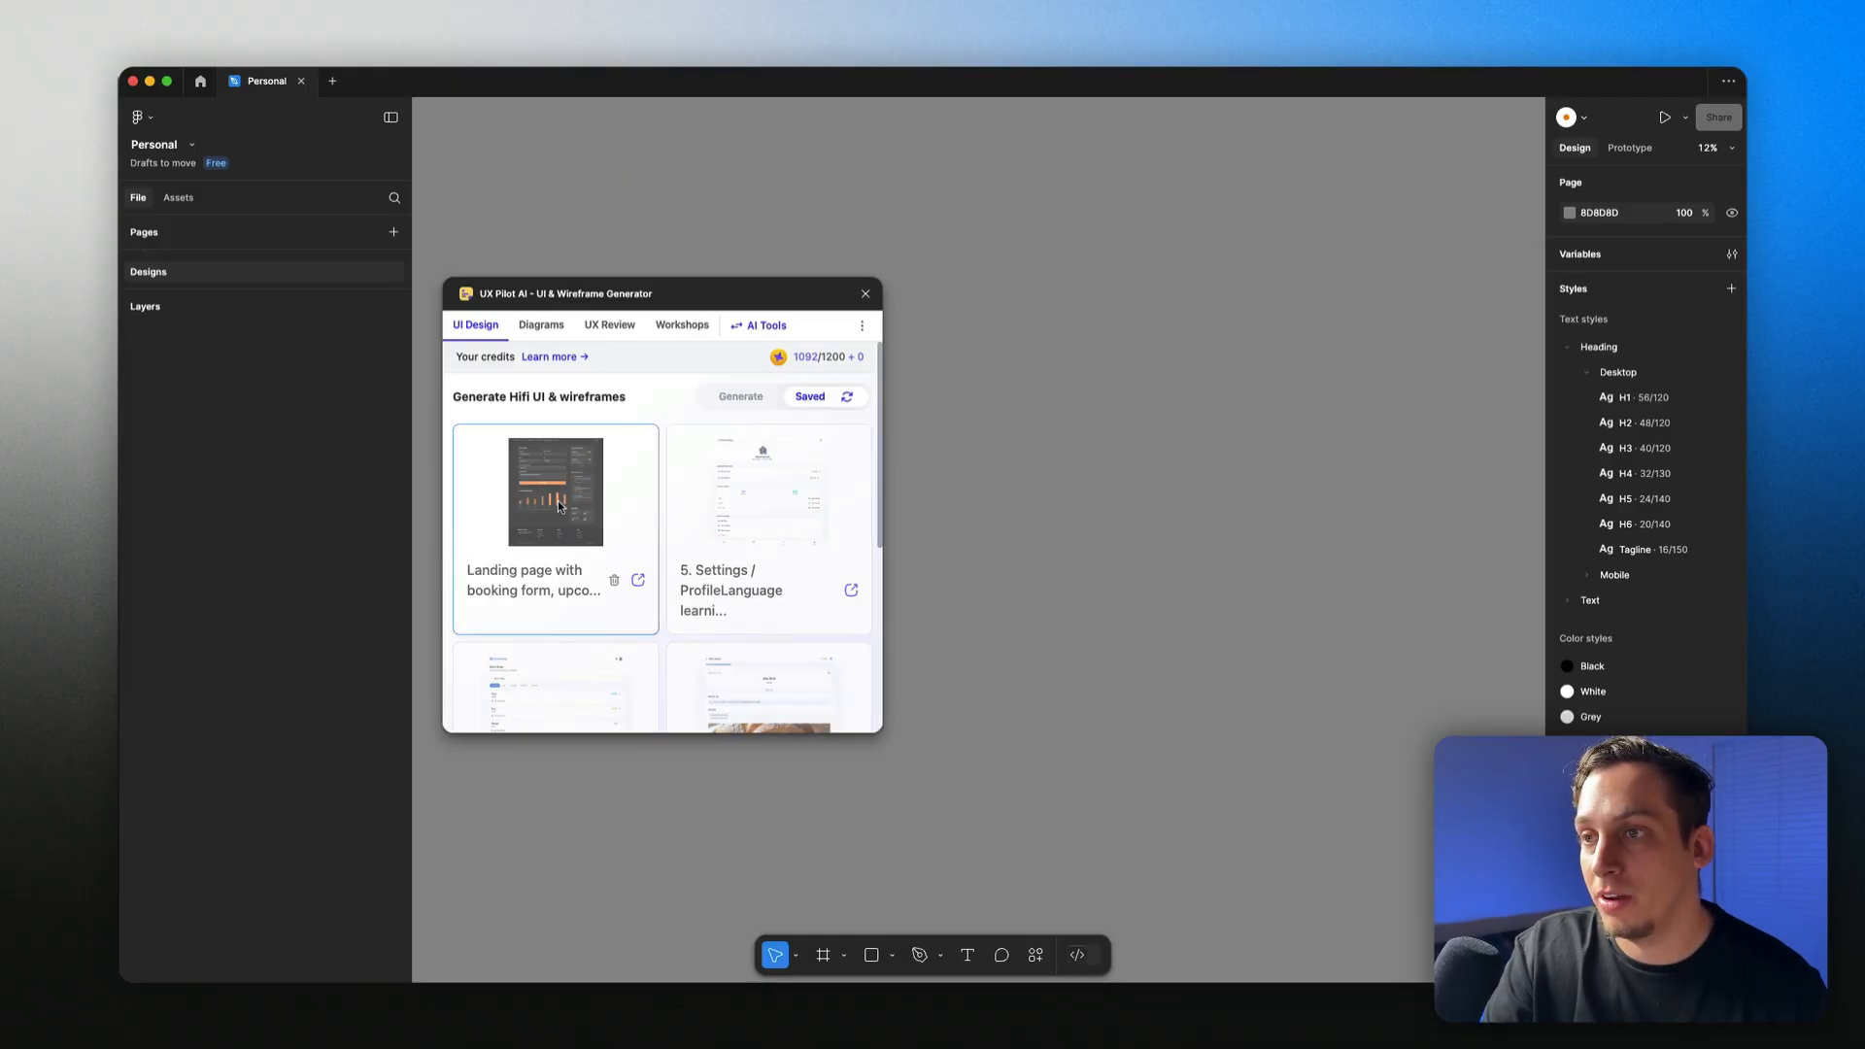
scroll(536, 656, "down", 1)
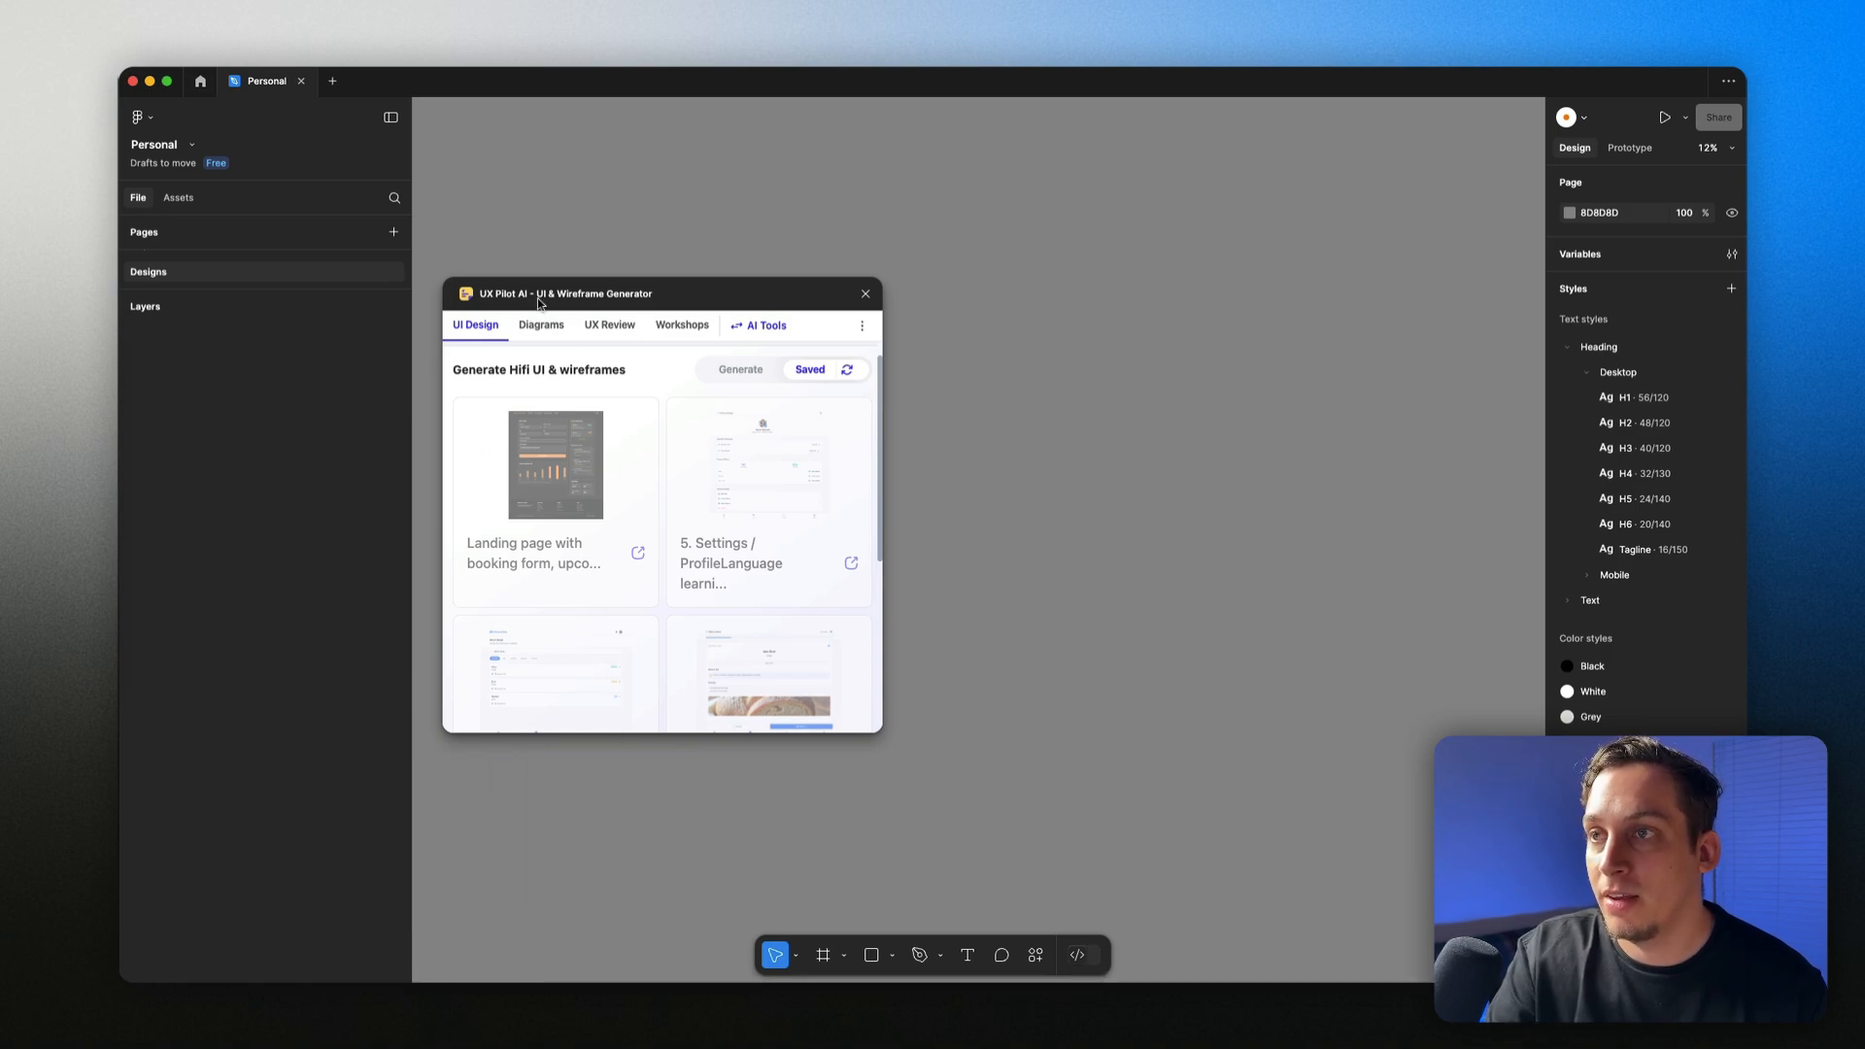
Step: Move the plugin aside and inspect the imported frame's header, main and footer layers
left_click_drag(539, 303, 1010, 317)
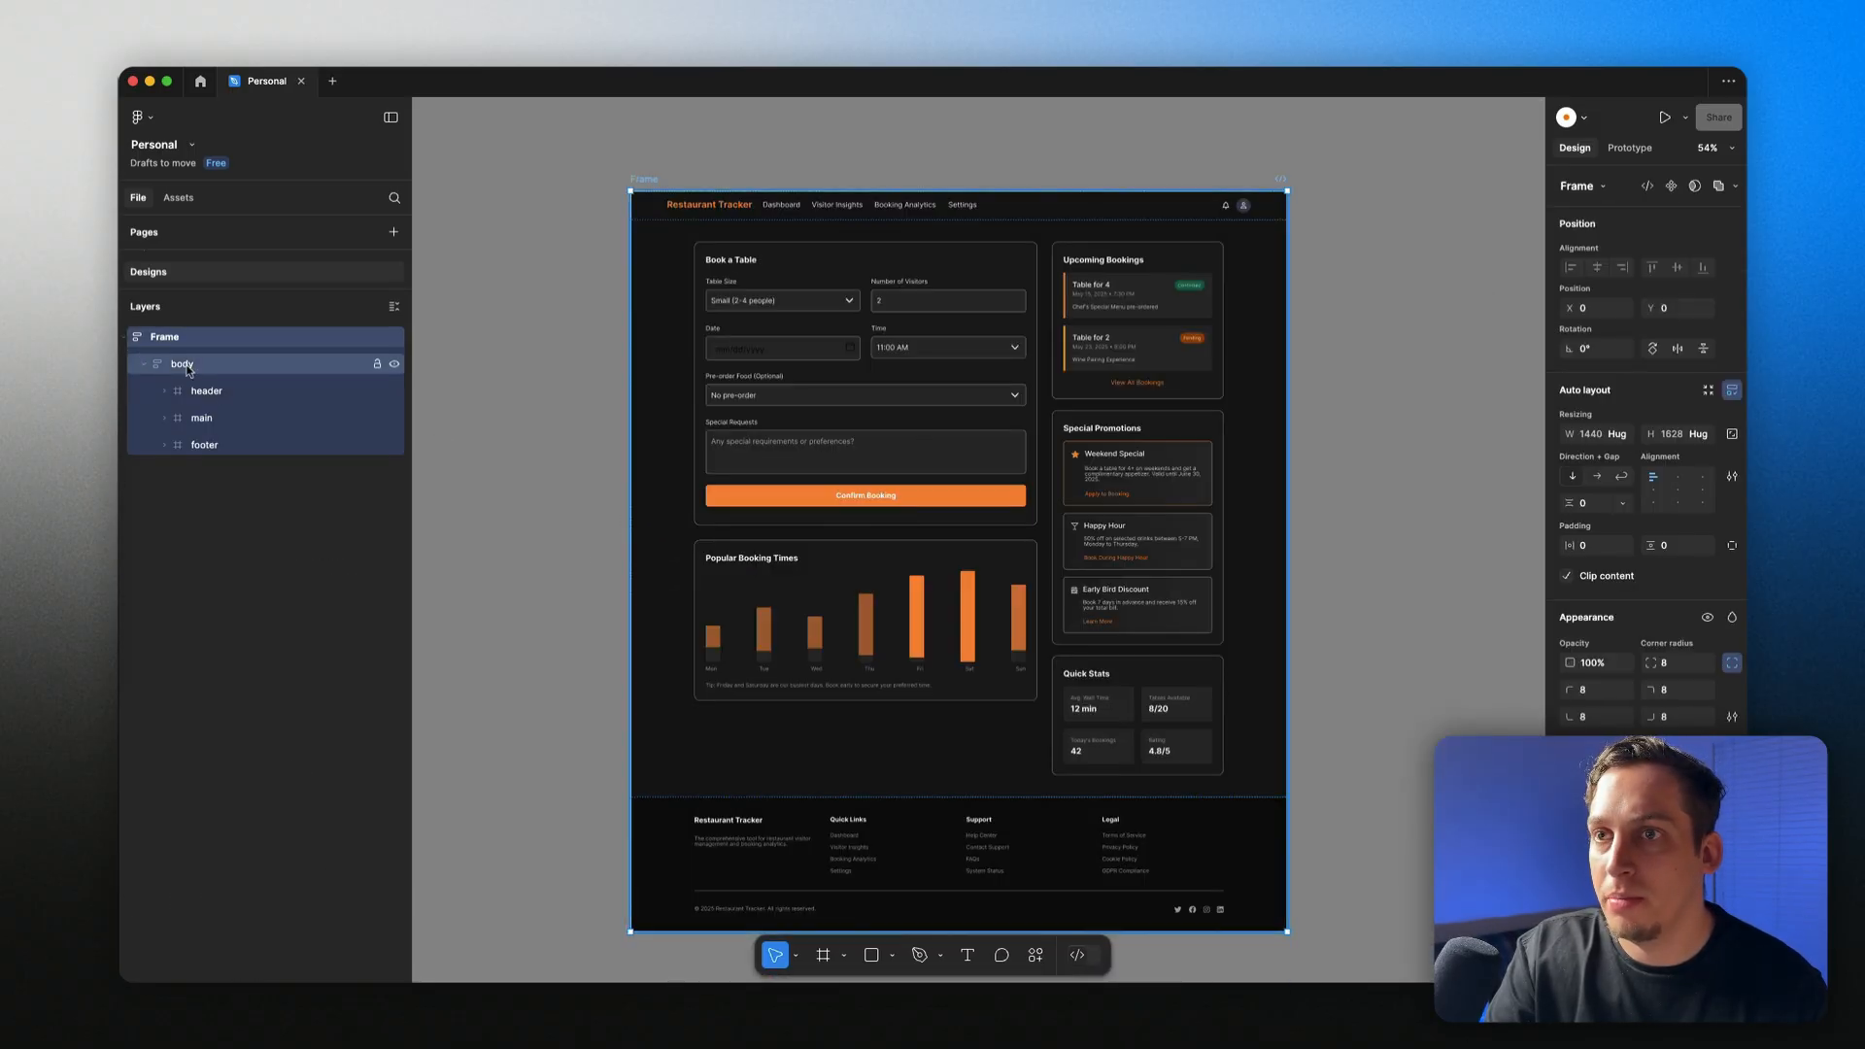
left_click(193, 398)
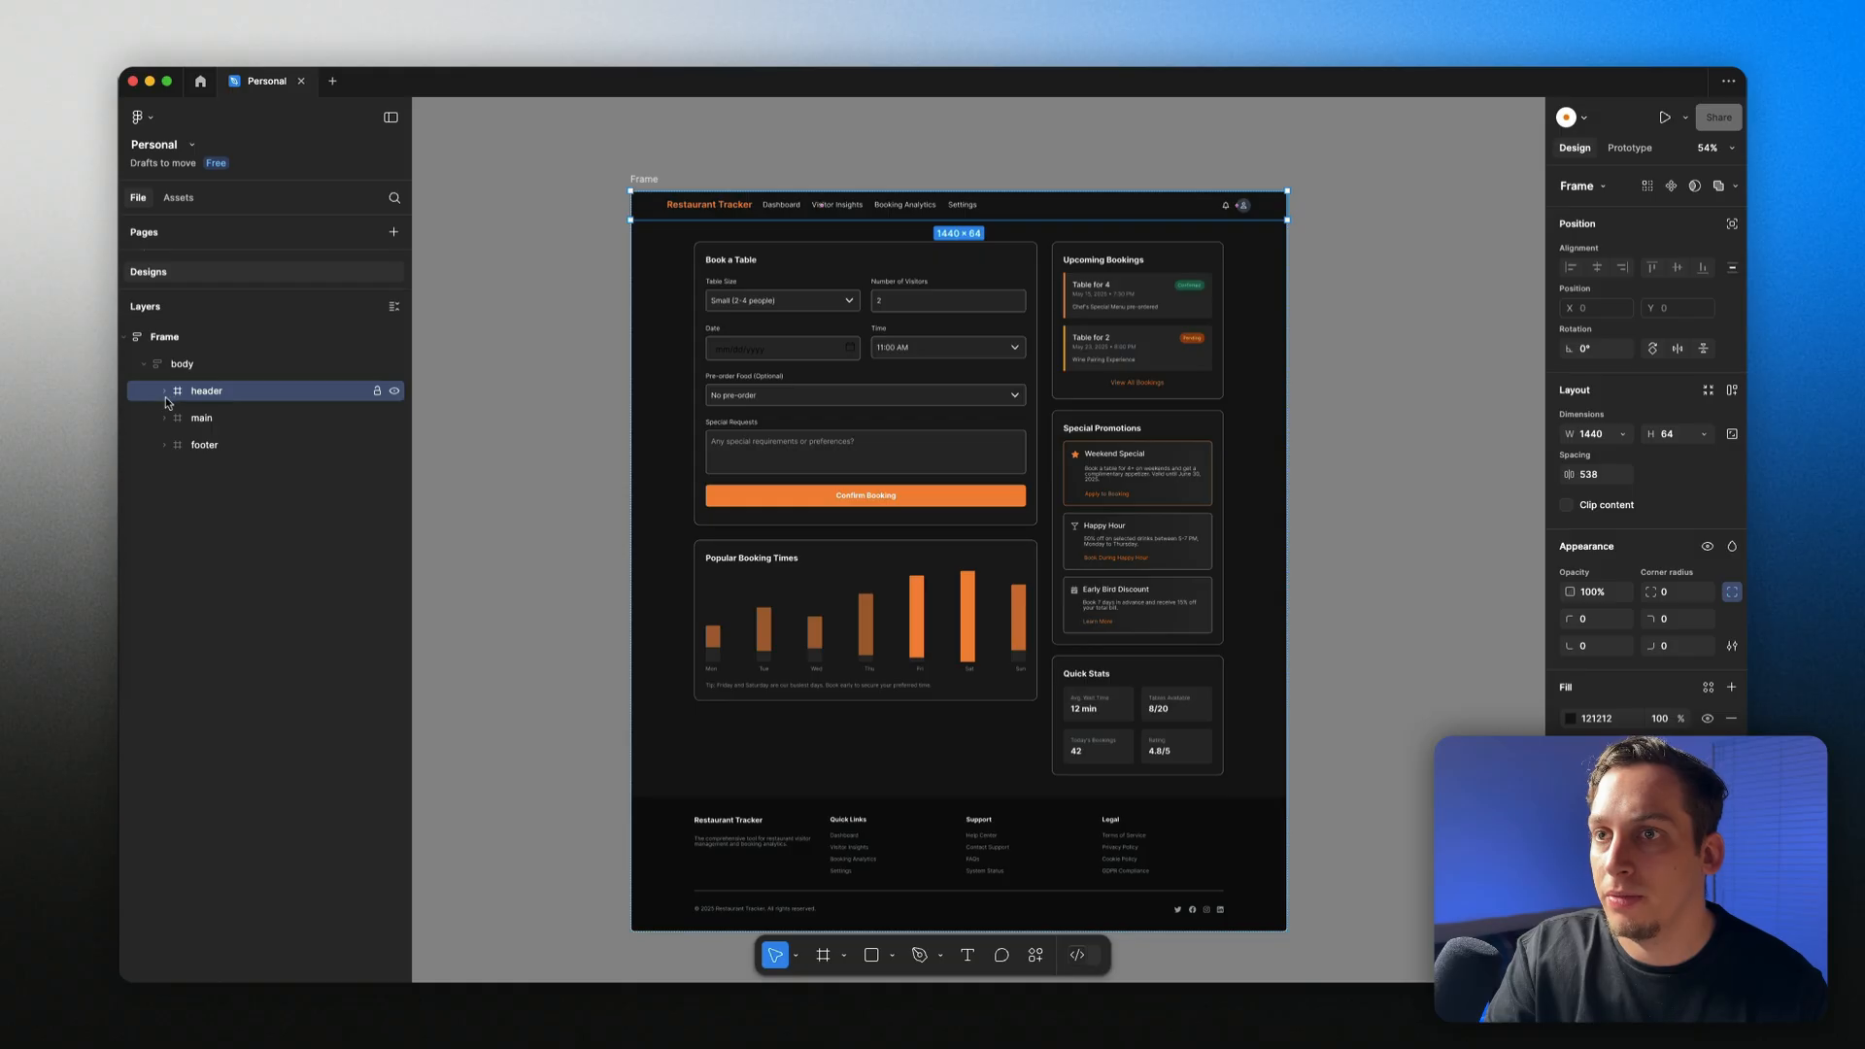
left_click(164, 391, "alt")
left_click(182, 418)
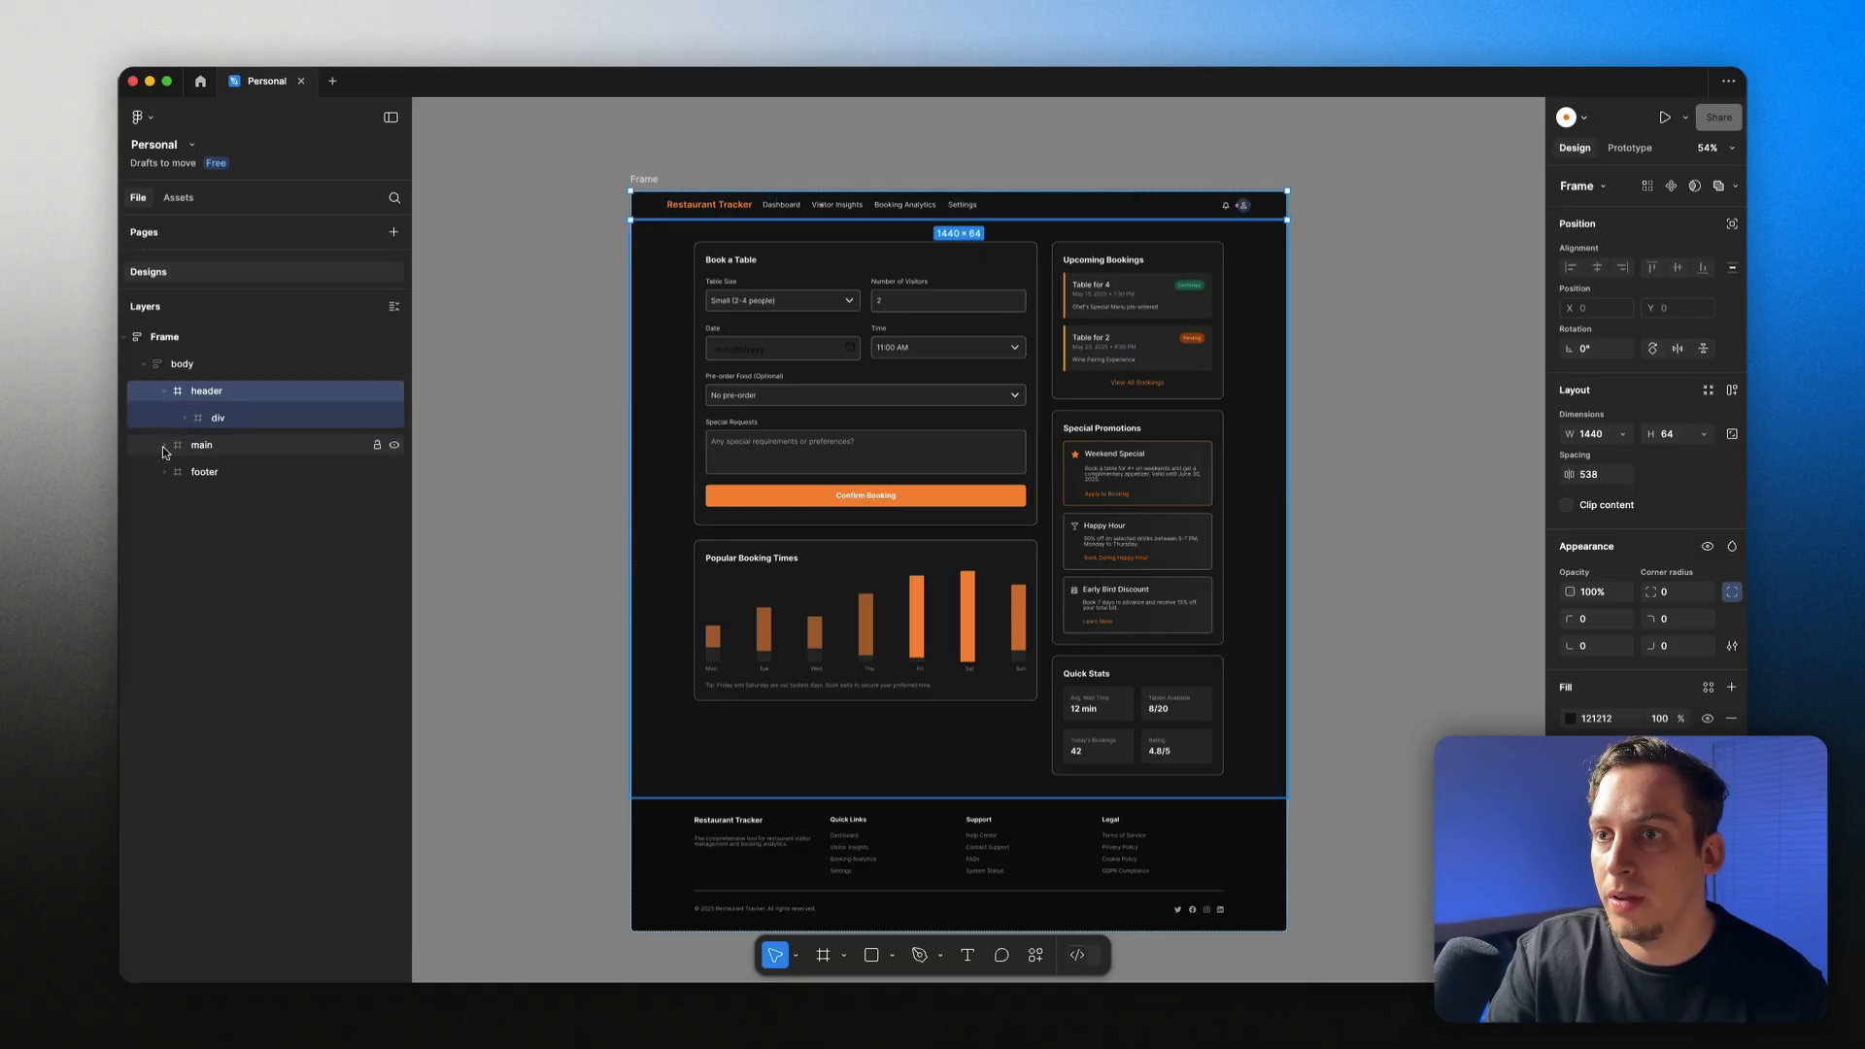
left_click(201, 449)
left_click(179, 479)
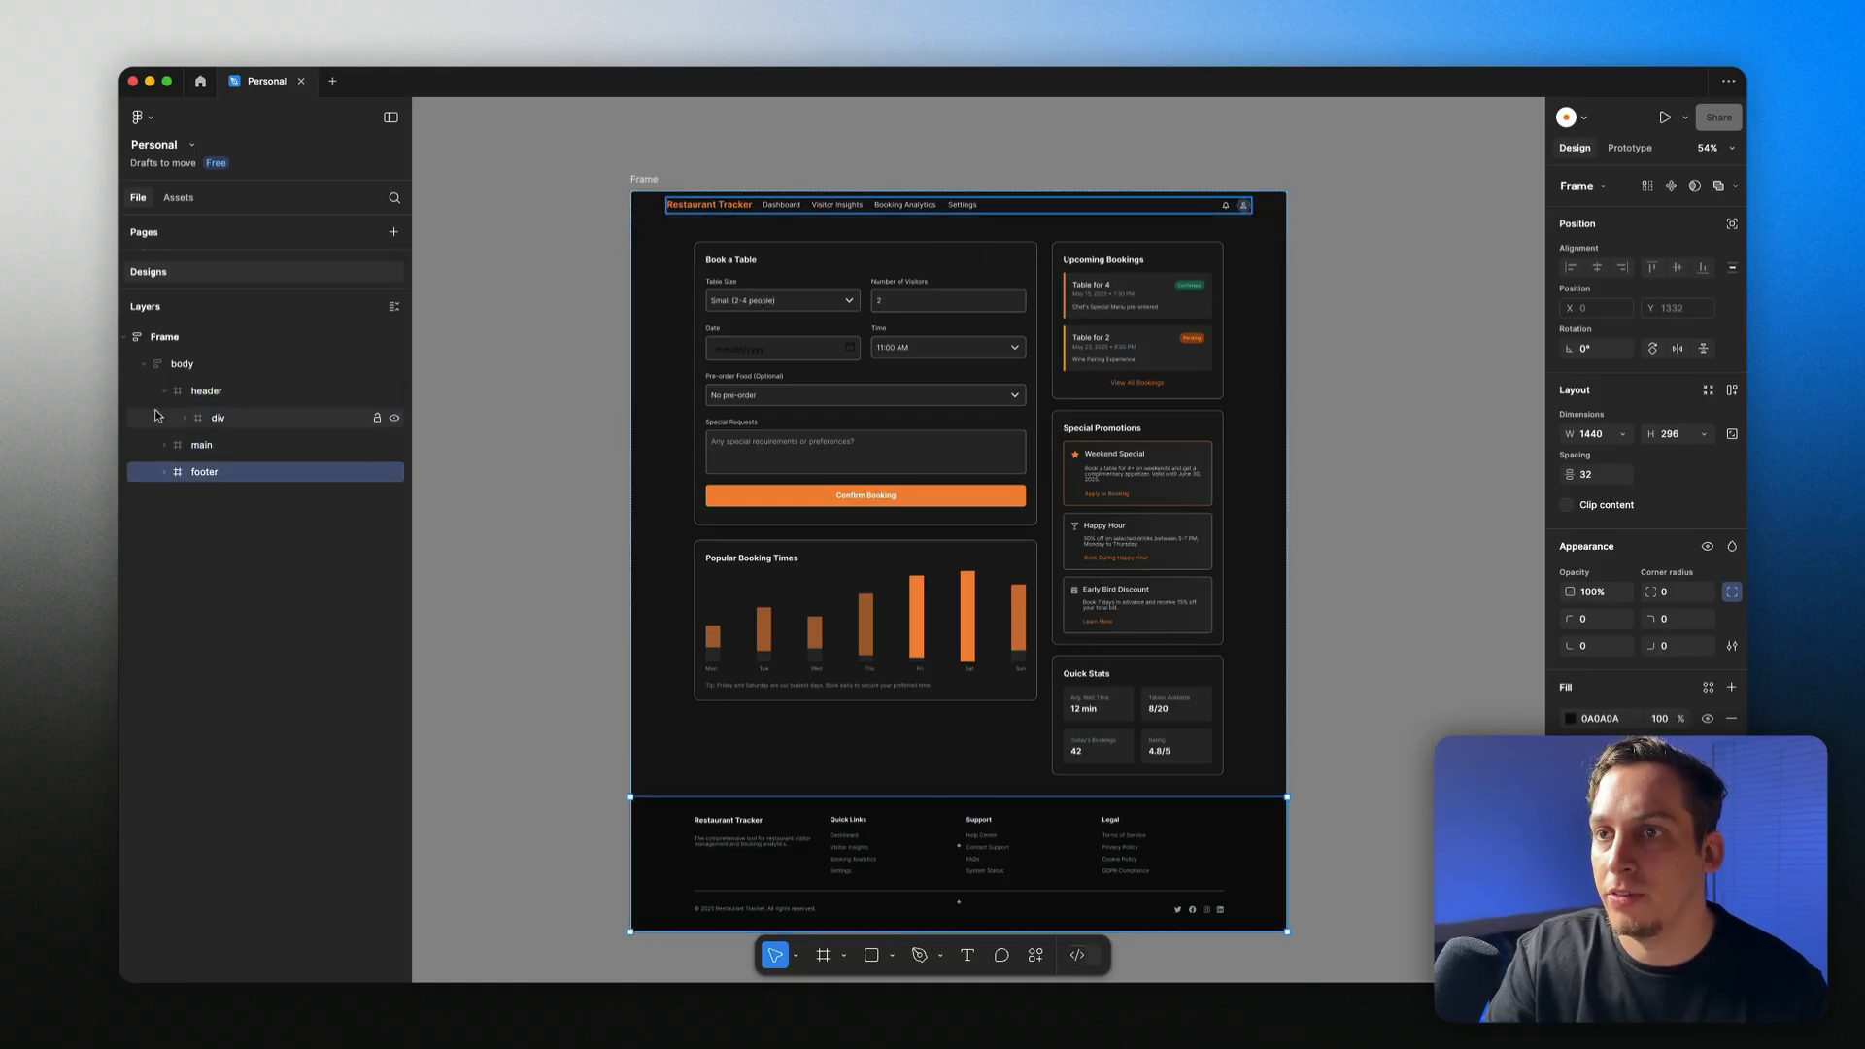
Step: Check the nested header and main divs, collapse the tree, and select the whole dashboard frame
left_click(164, 393)
left_click(165, 391)
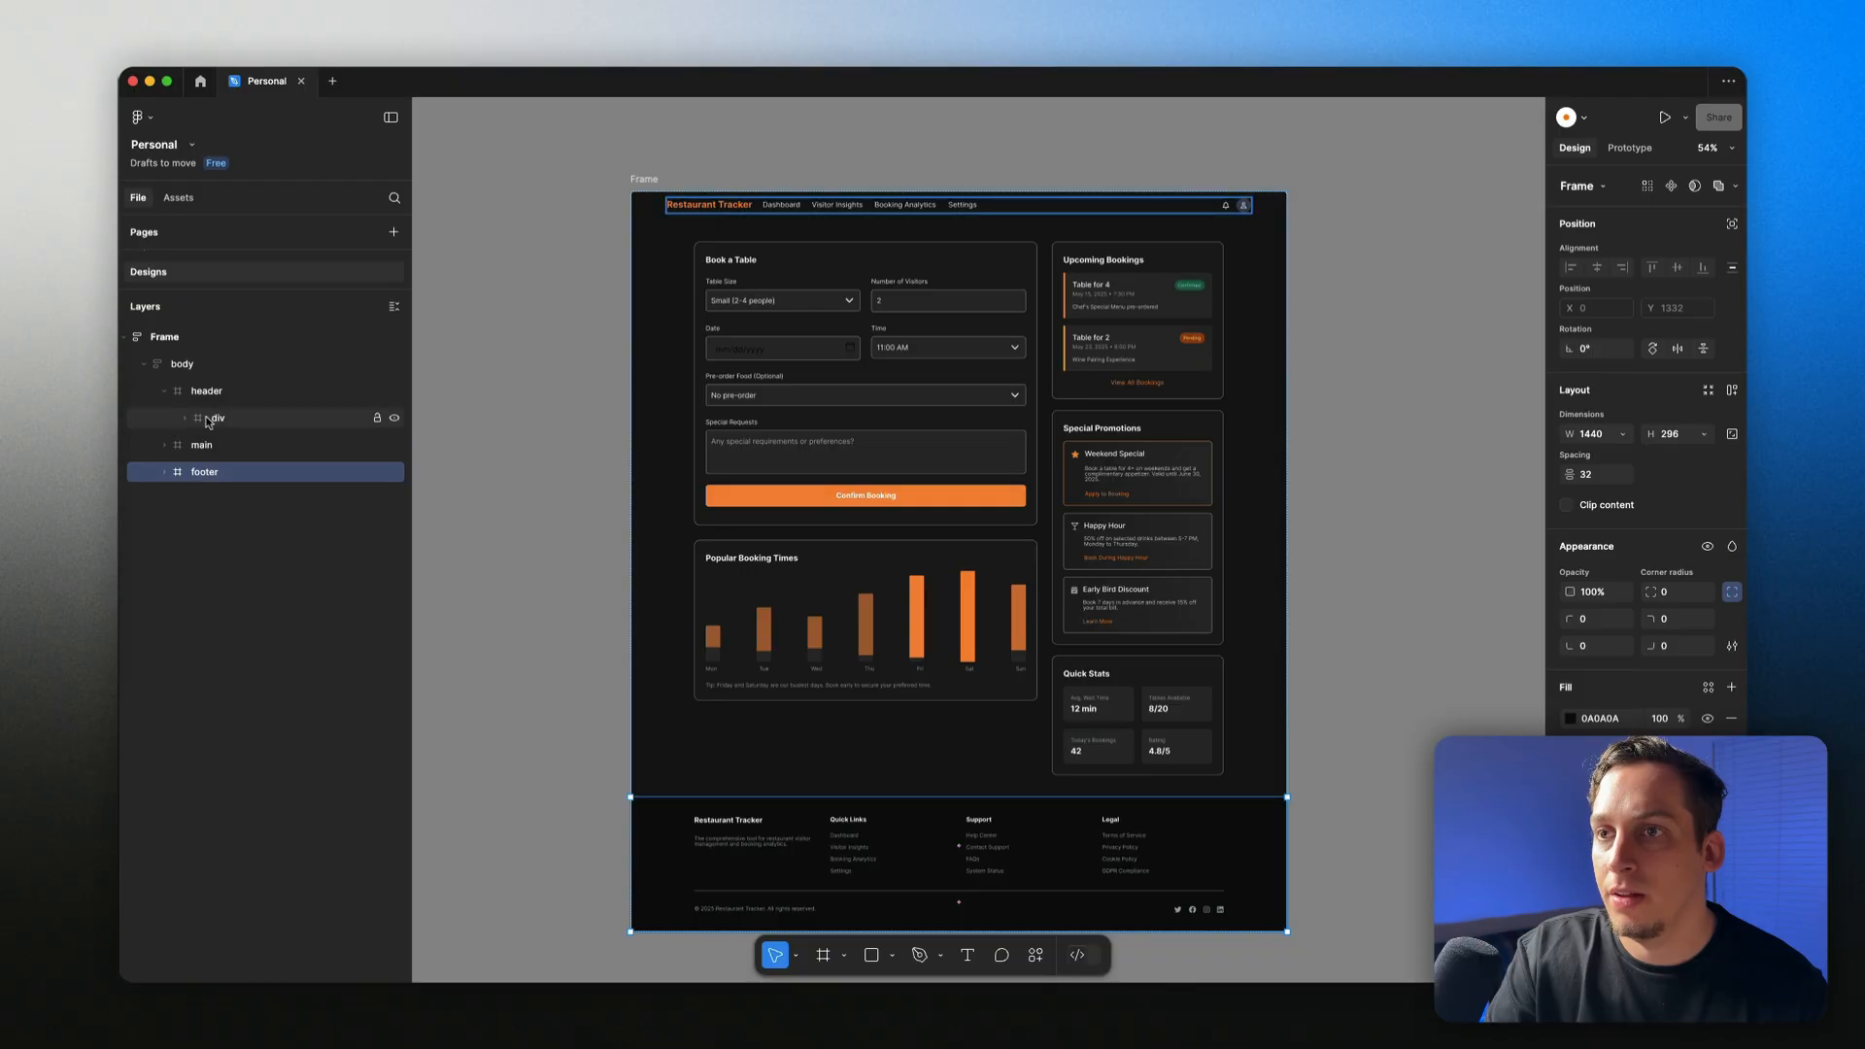
left_click(185, 419)
left_click(205, 446)
left_click(205, 472)
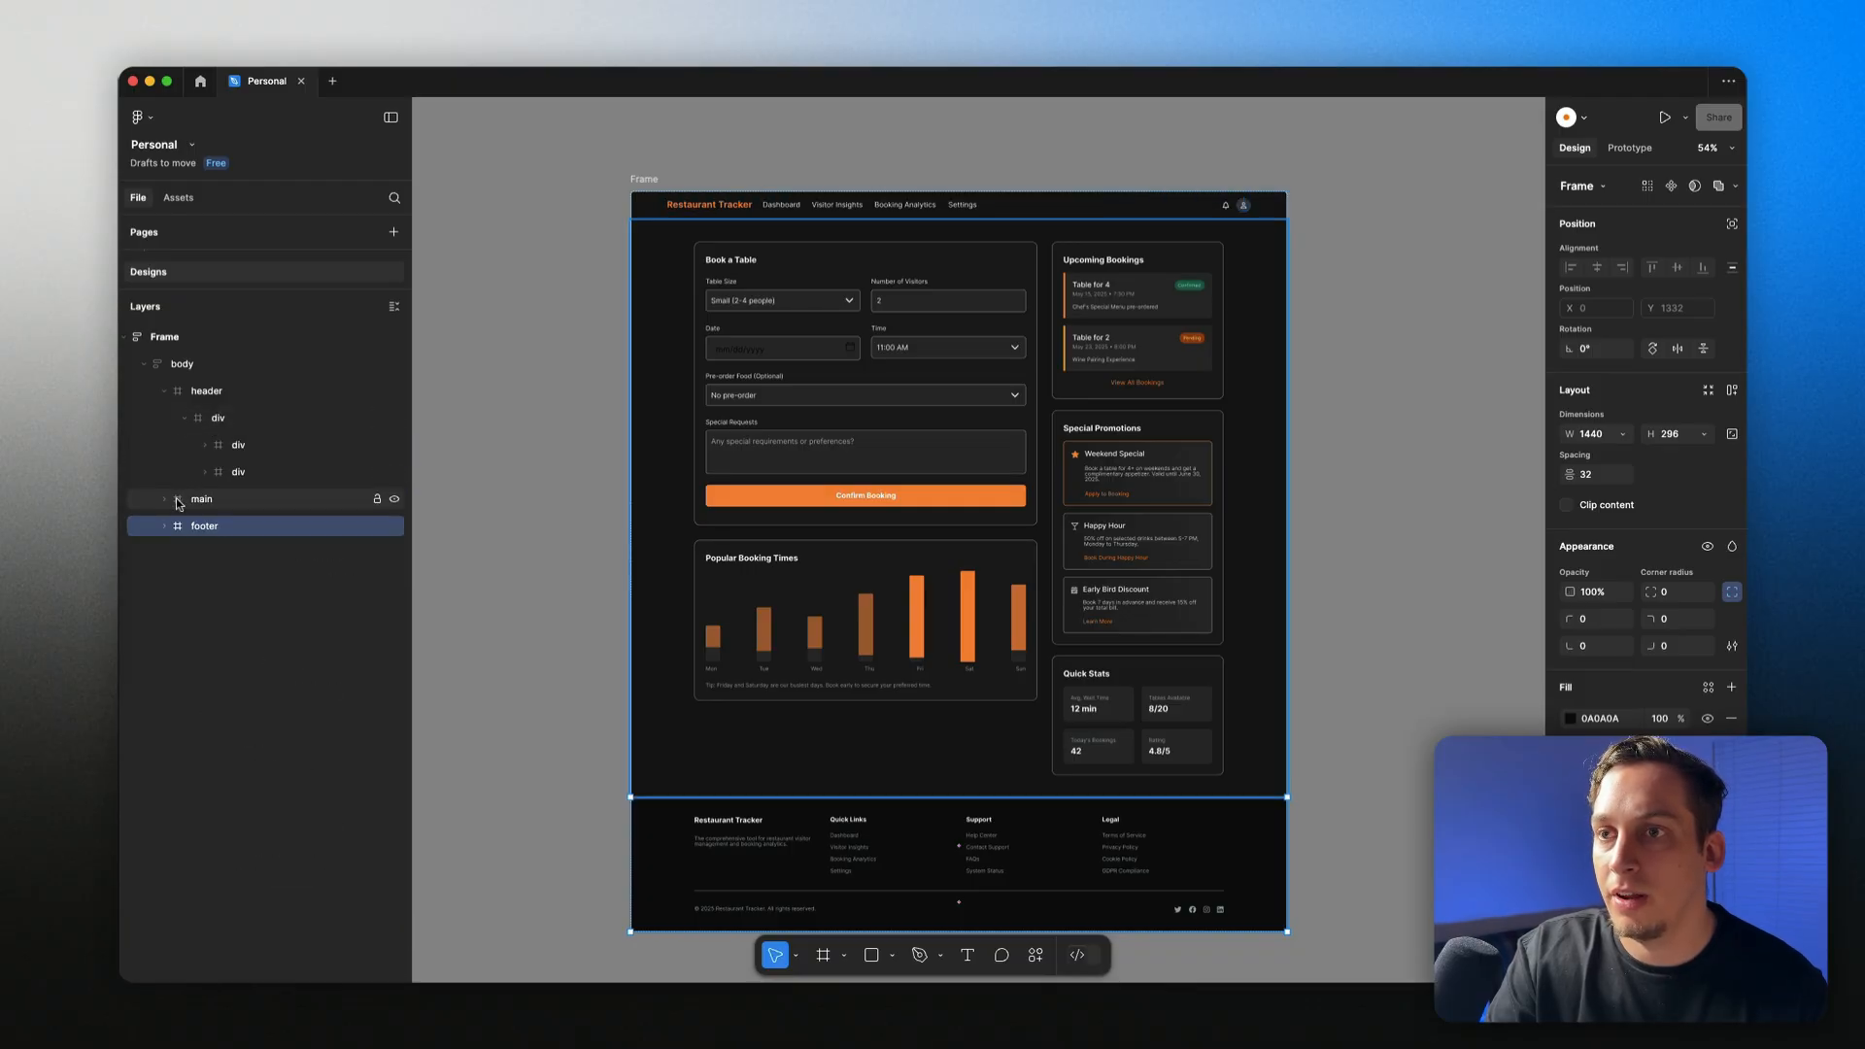
left_click(166, 501)
left_click(185, 526)
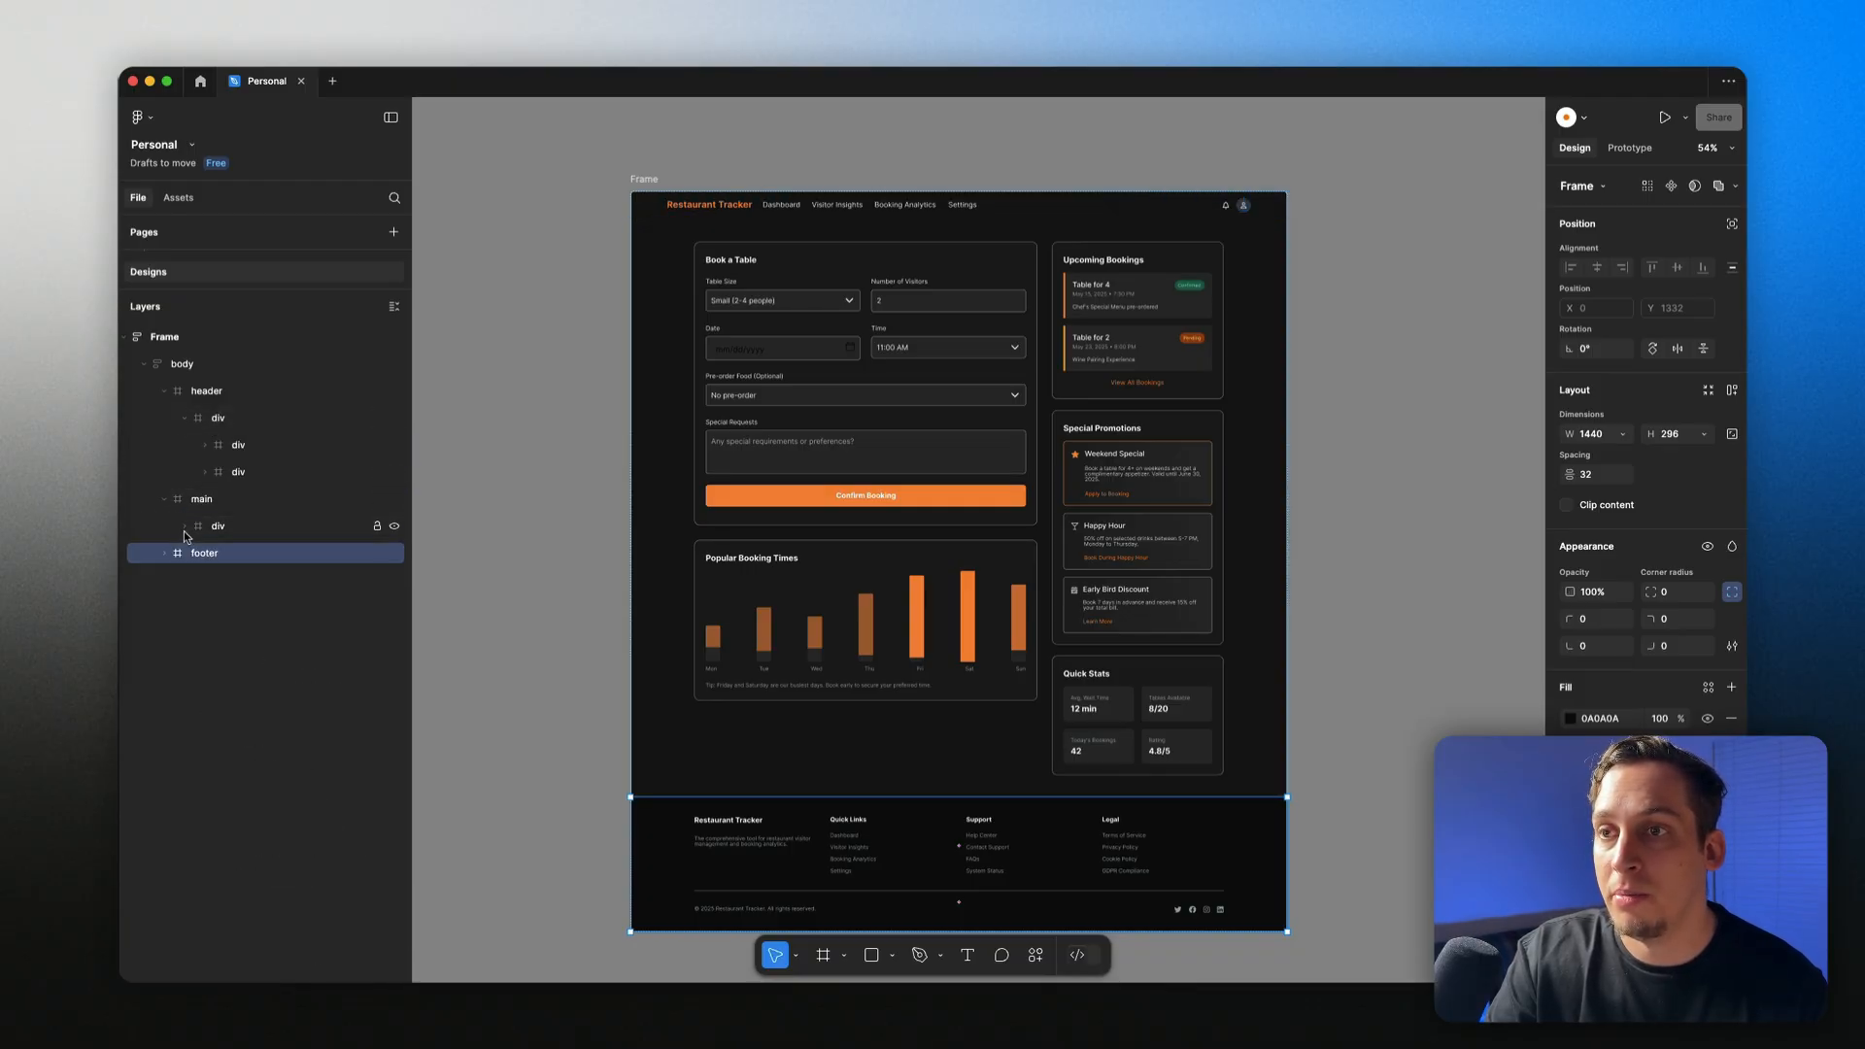
left_click(164, 500)
left_click(162, 392)
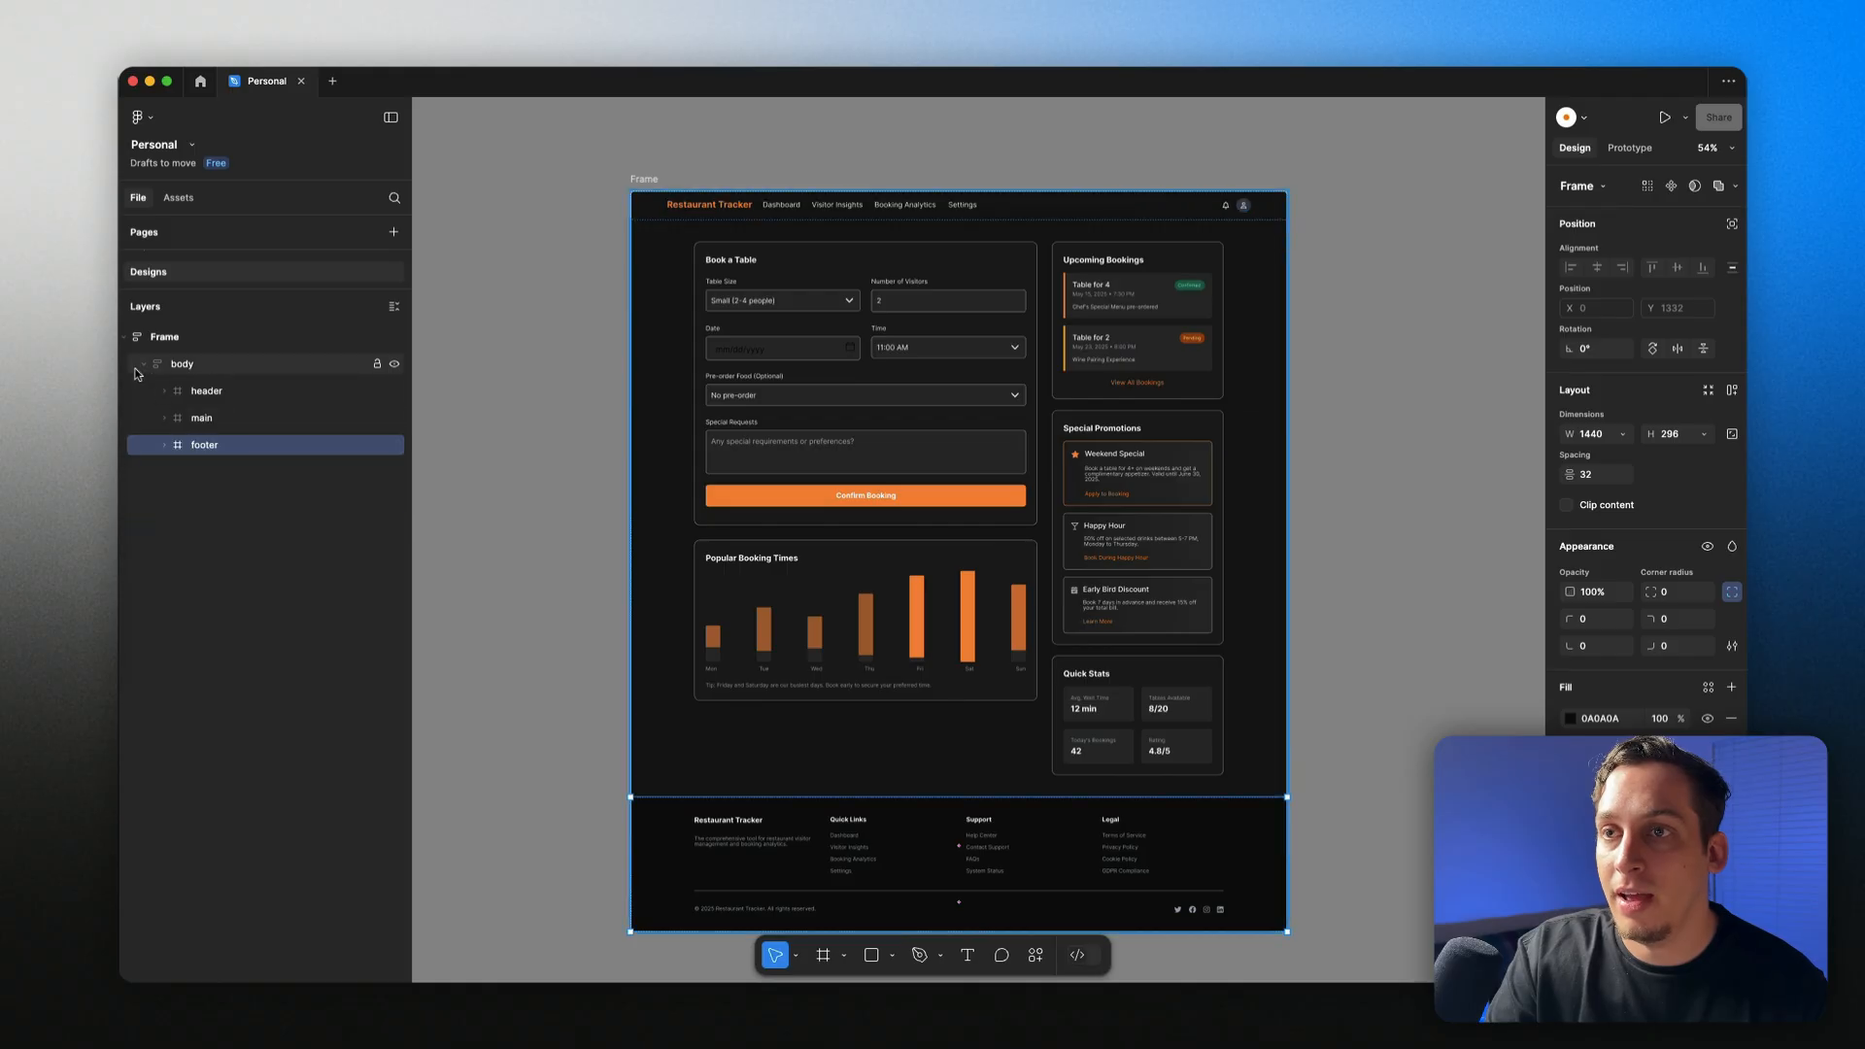
left_click(144, 364)
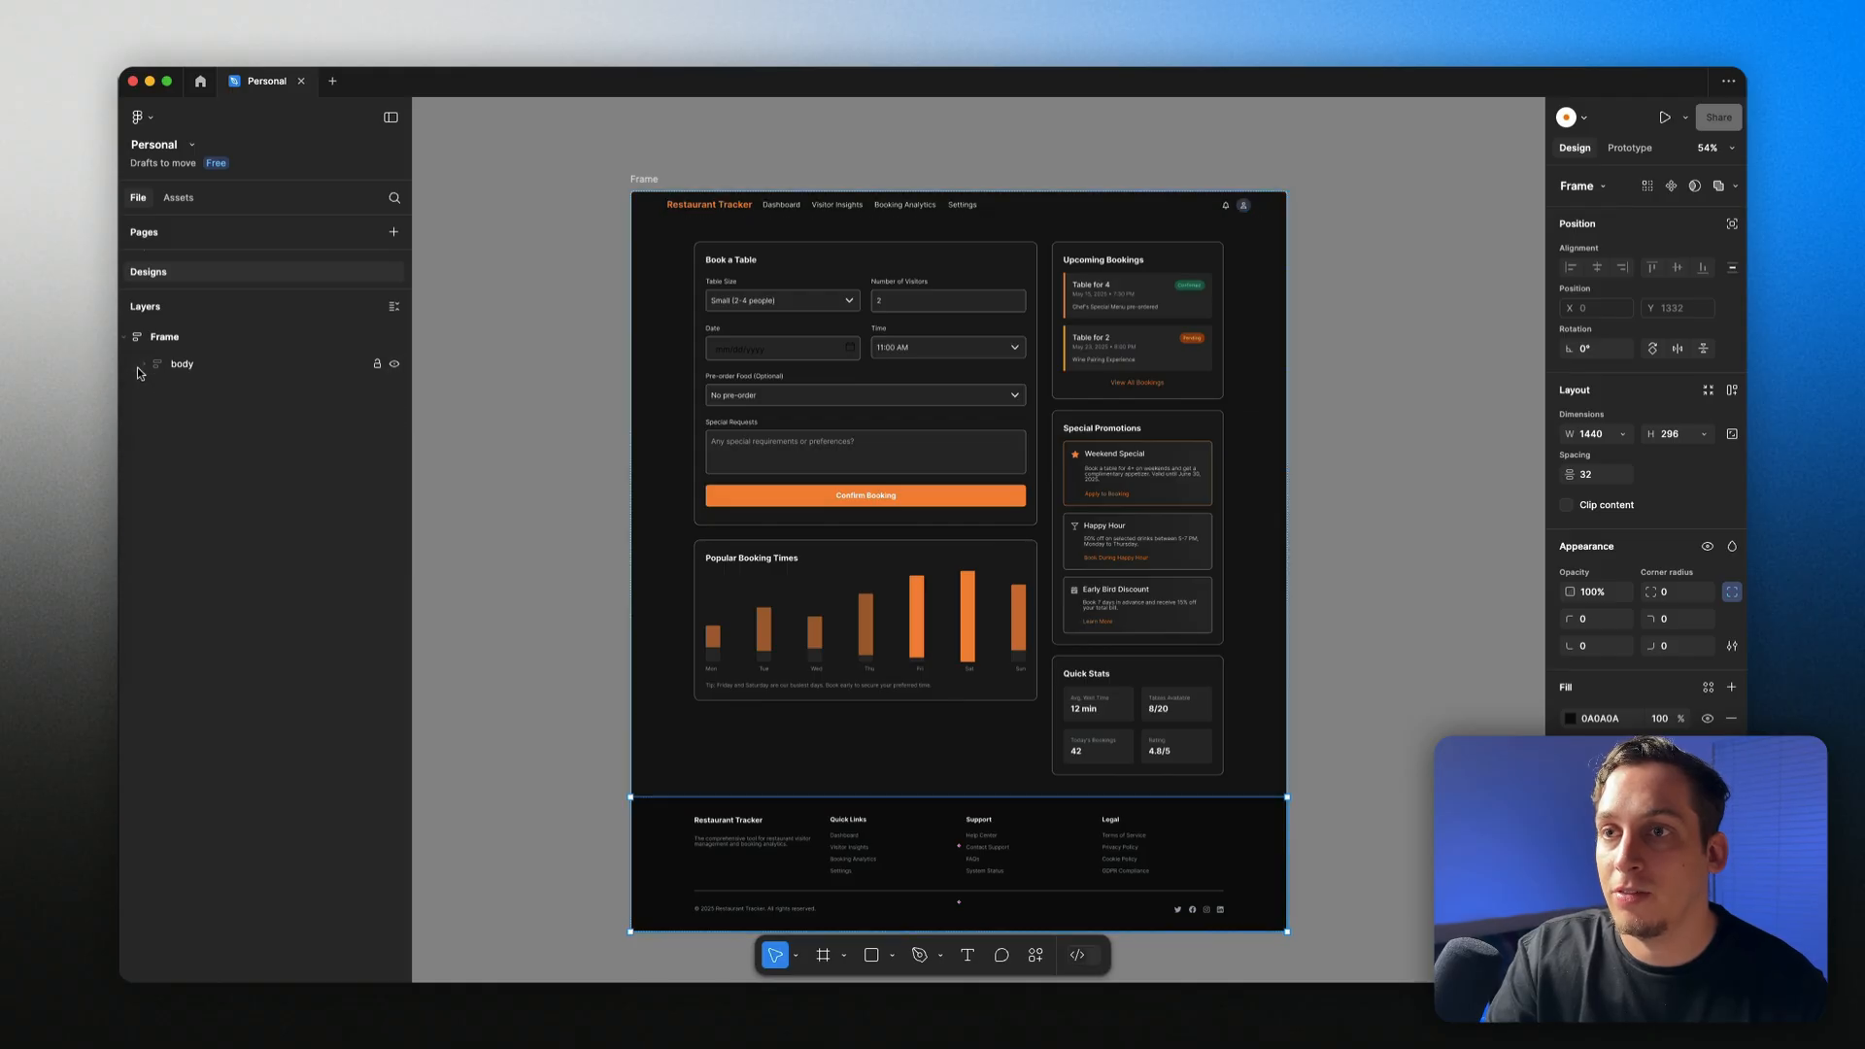
left_click(644, 179)
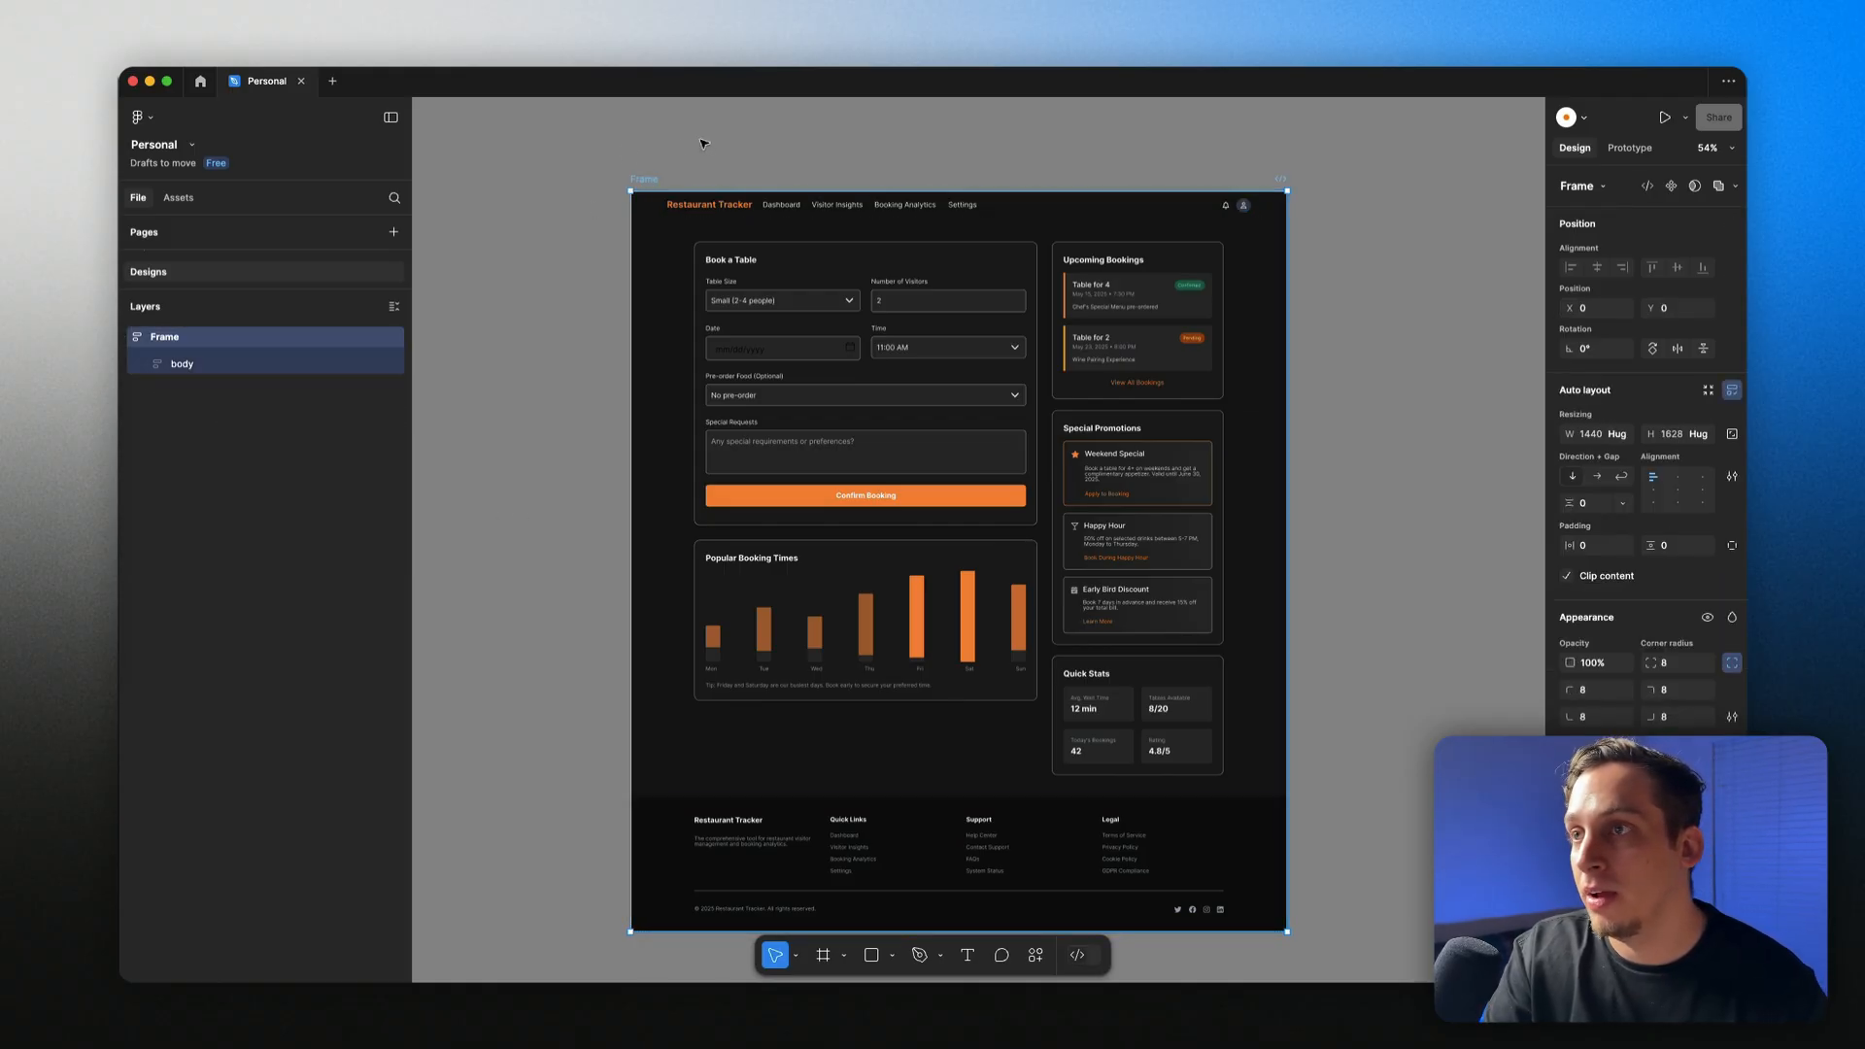
Step: Run the Figma to HTML with Framer plugin and copy all the frame's layers to the clipboard
key("shift+i")
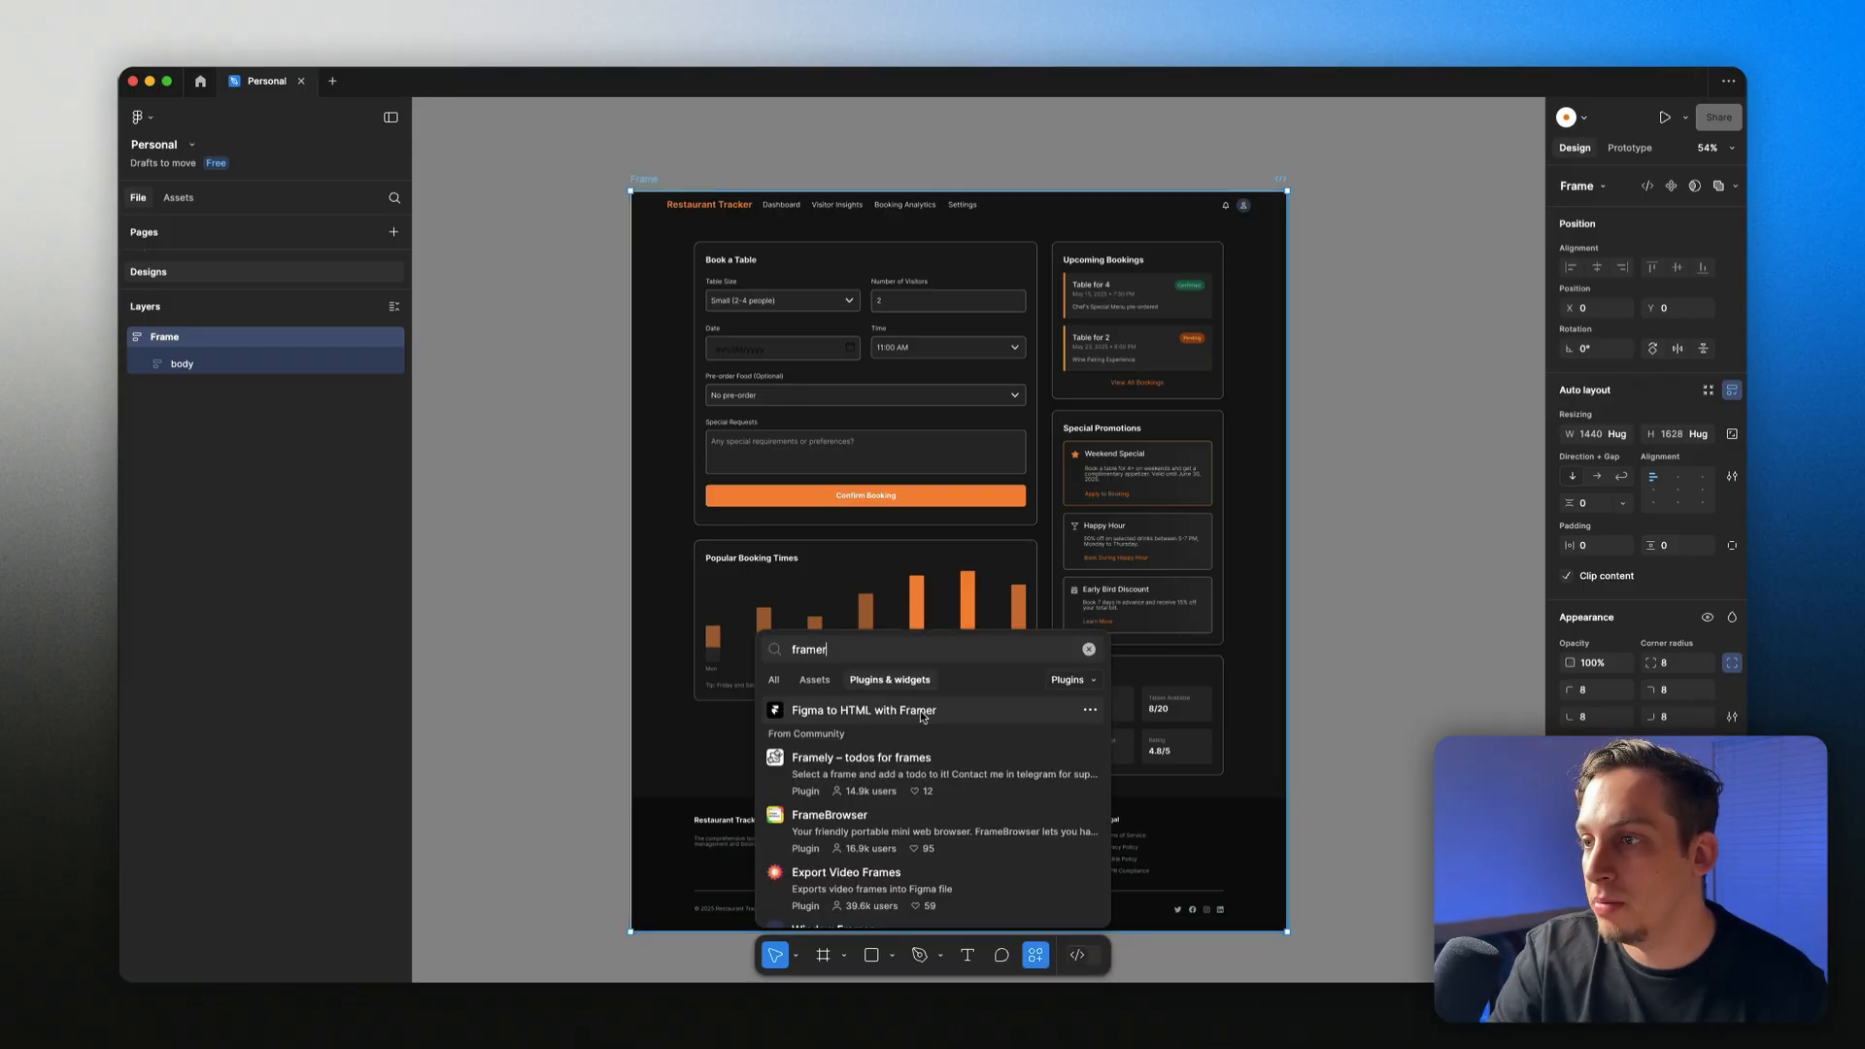
left_click(915, 715)
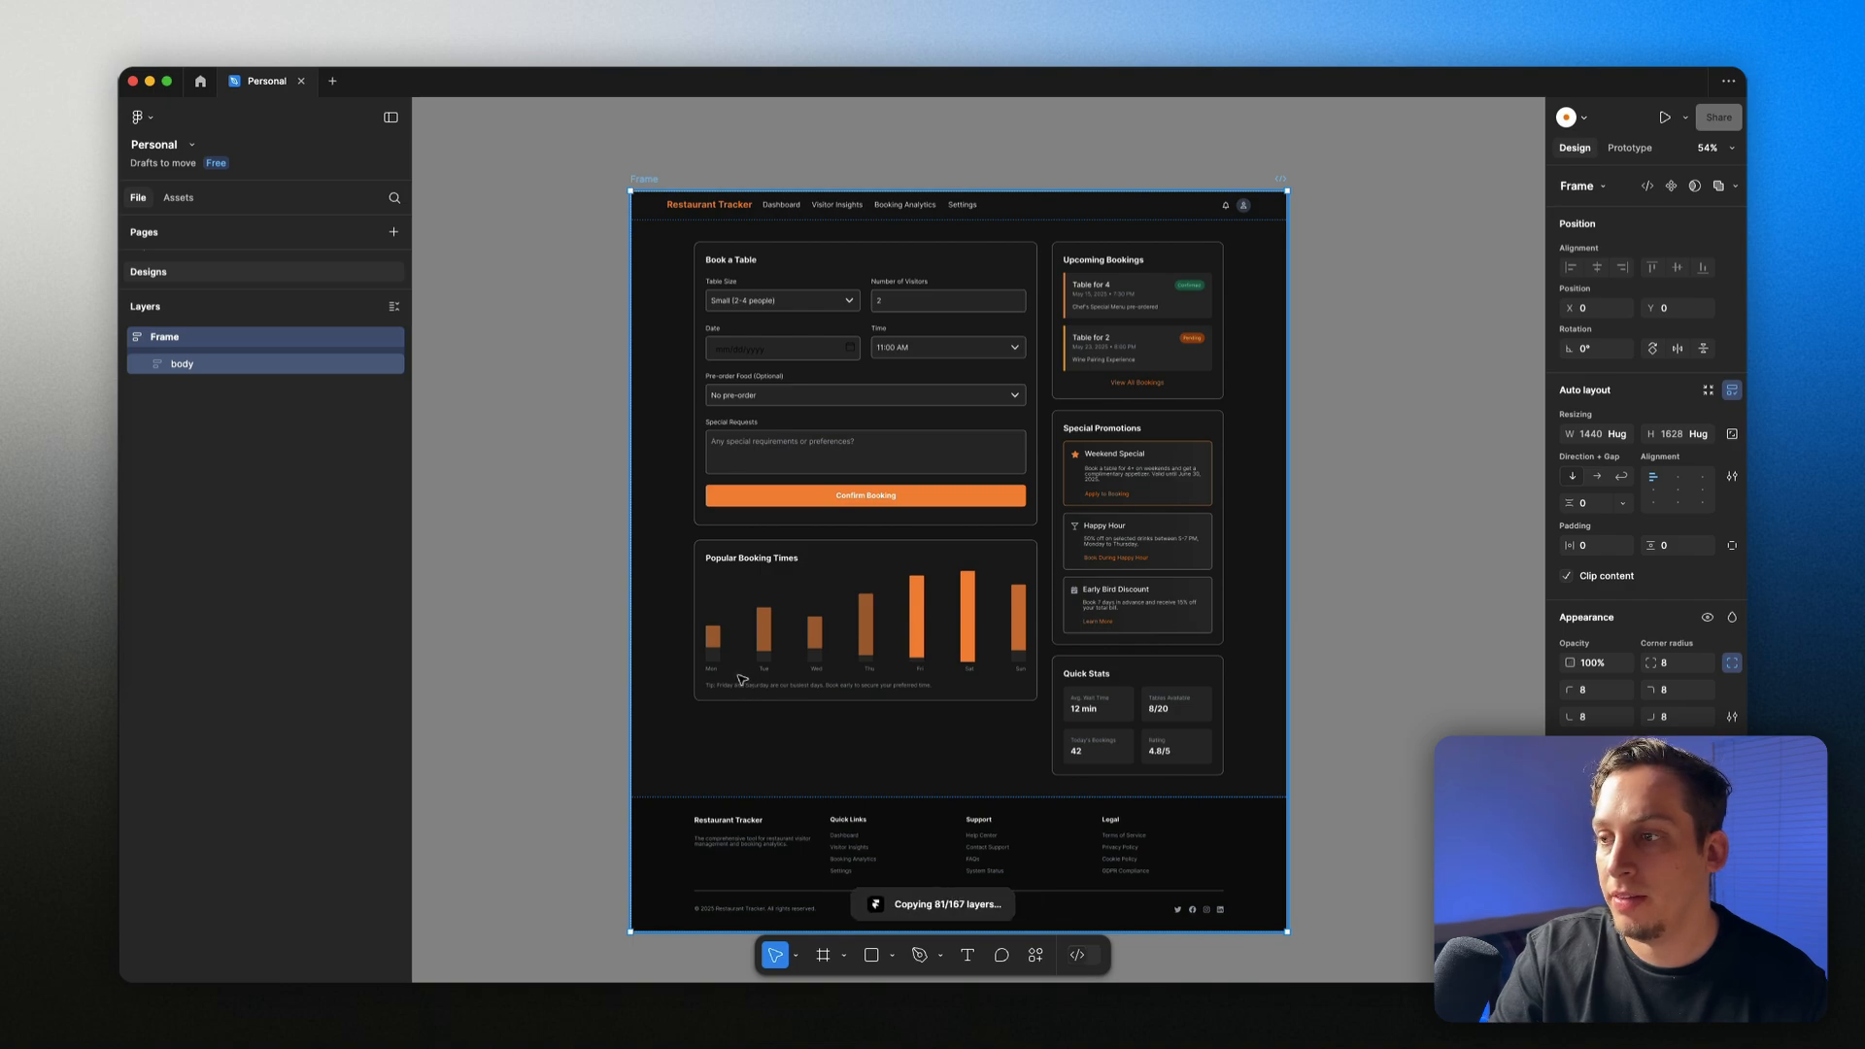
left_click(722, 559)
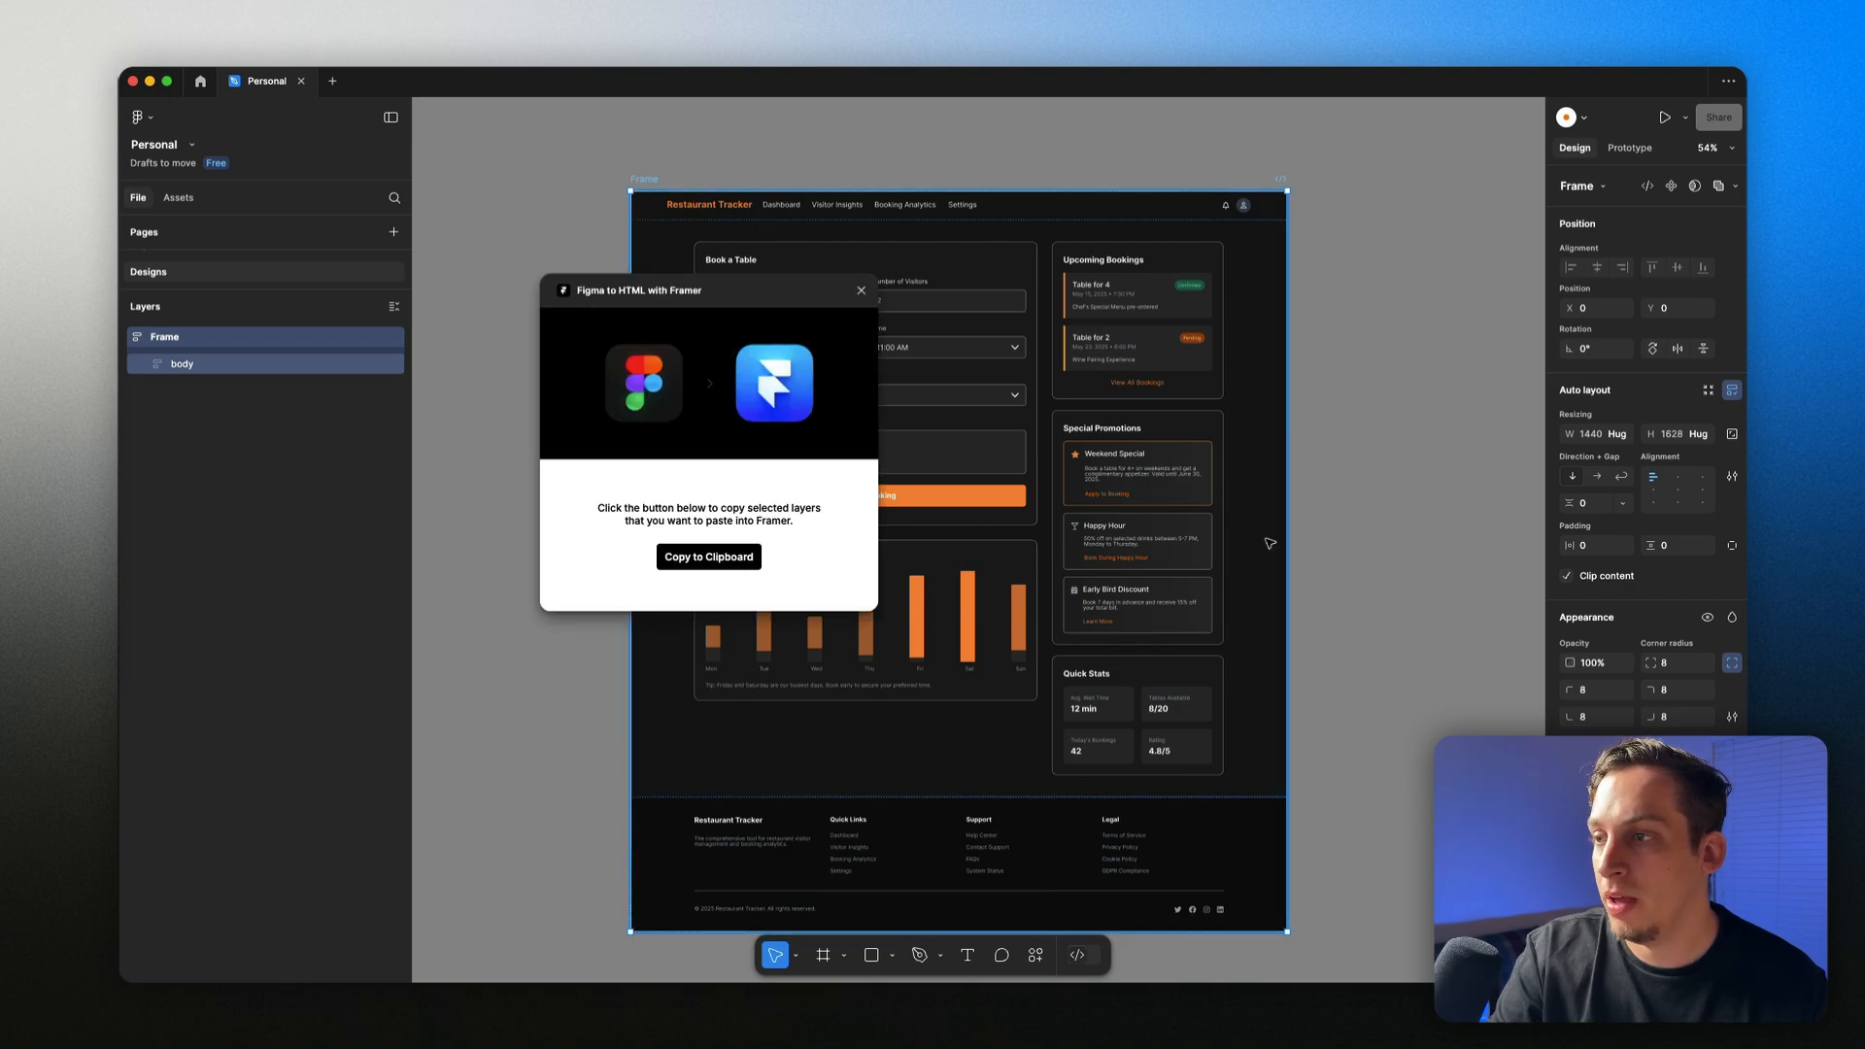
left_click(697, 558)
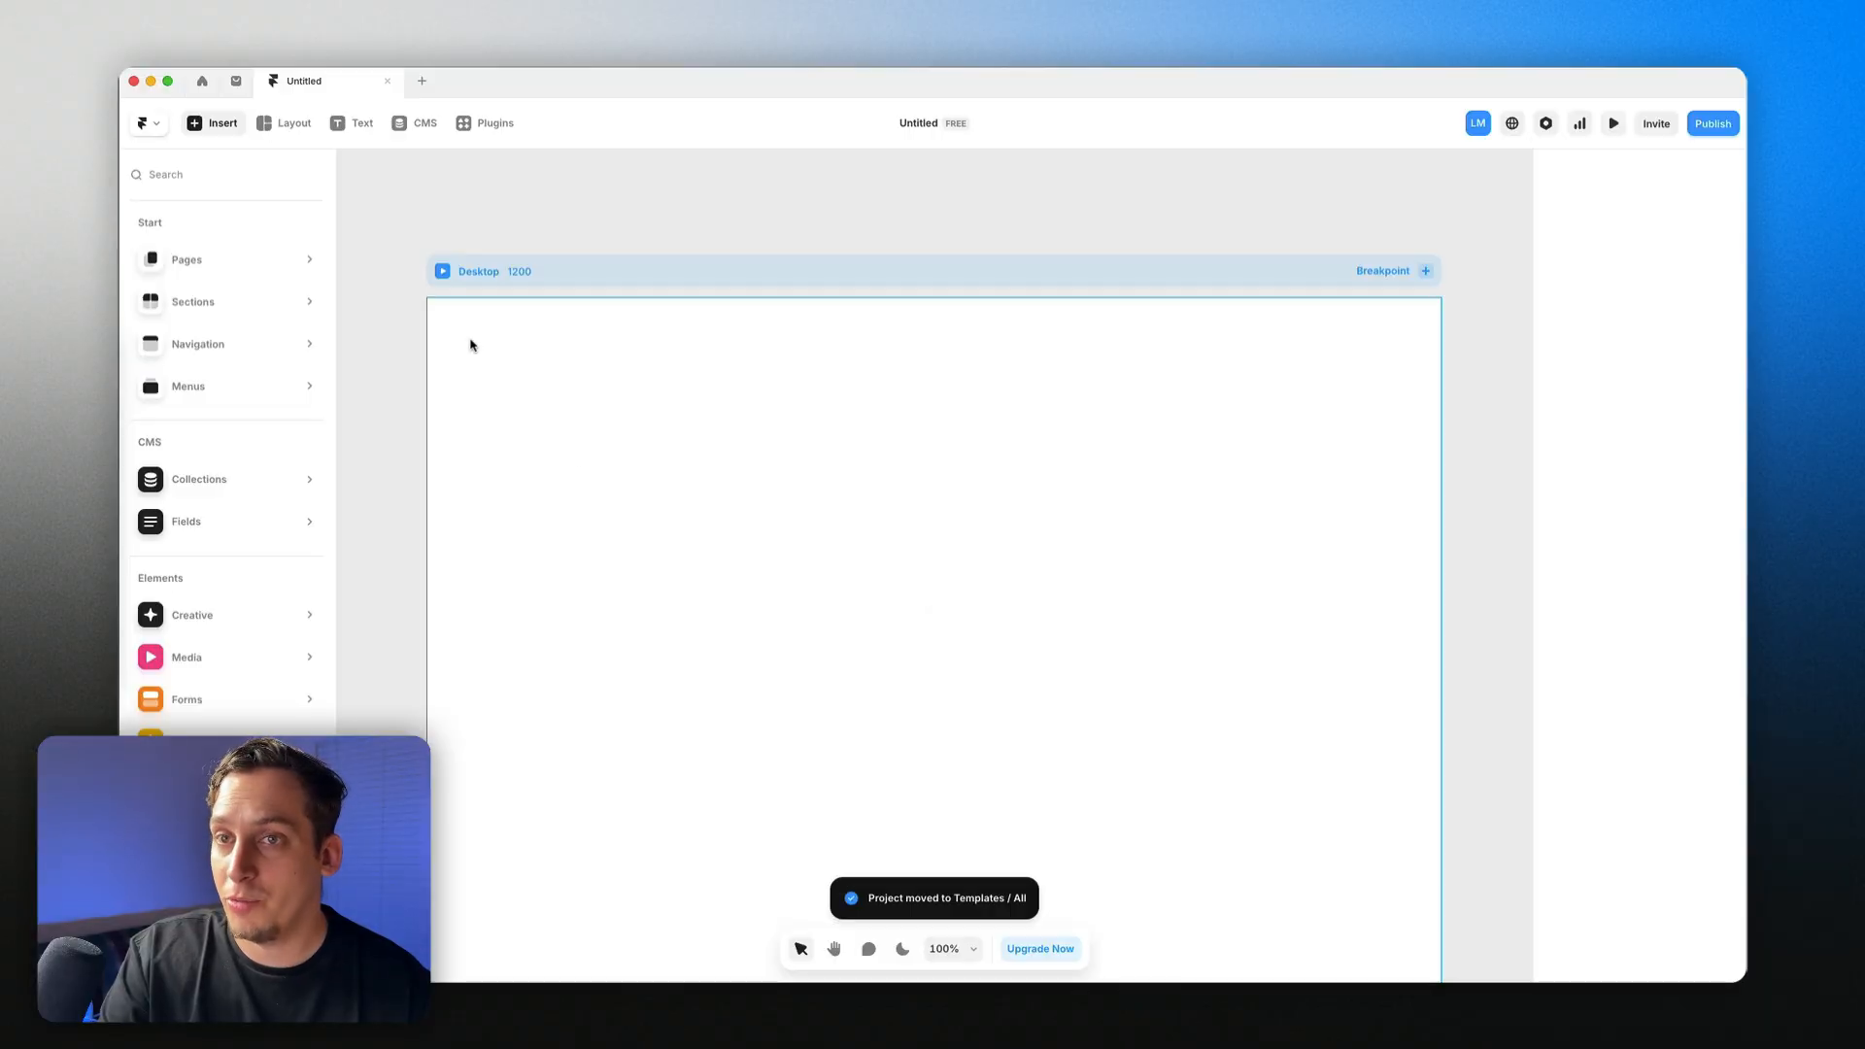
Step: Add Tablet and Phone breakpoints after the Desktop 1200 page, then reselect Desktop
left_click(546, 271)
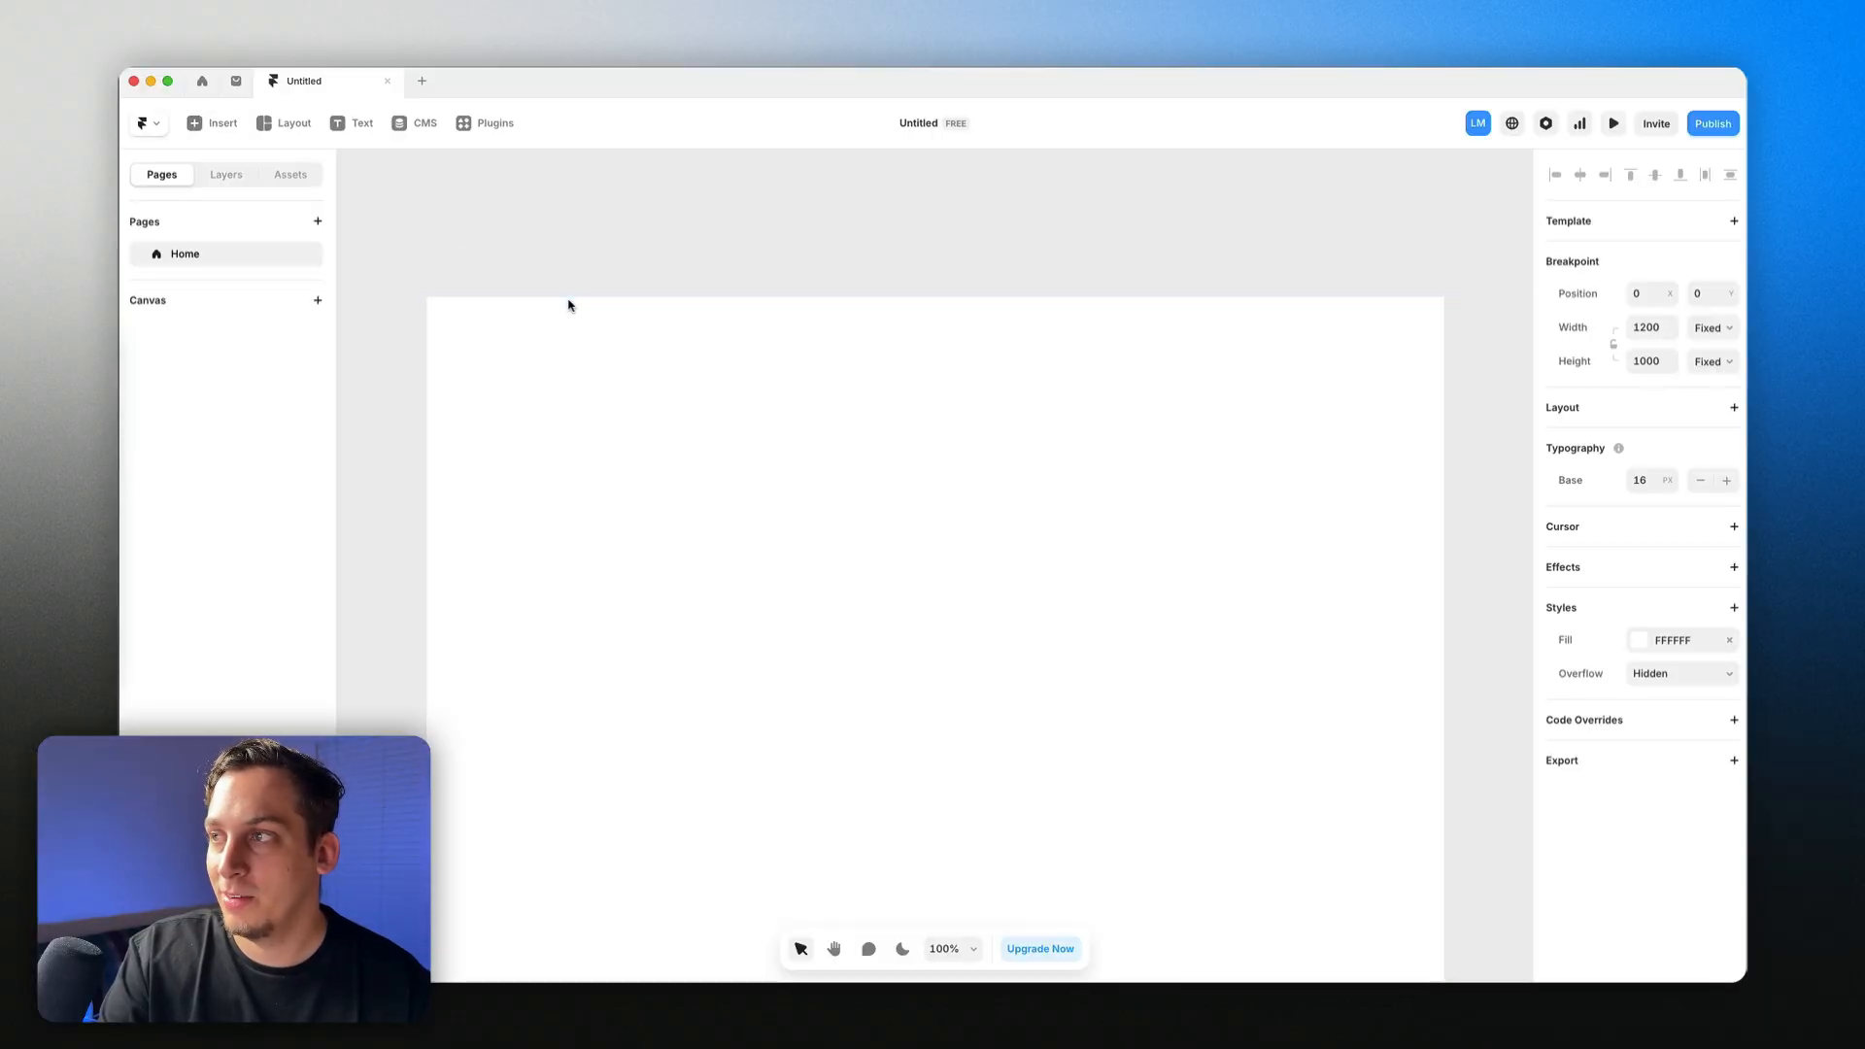
scroll(566, 300, "down", 5)
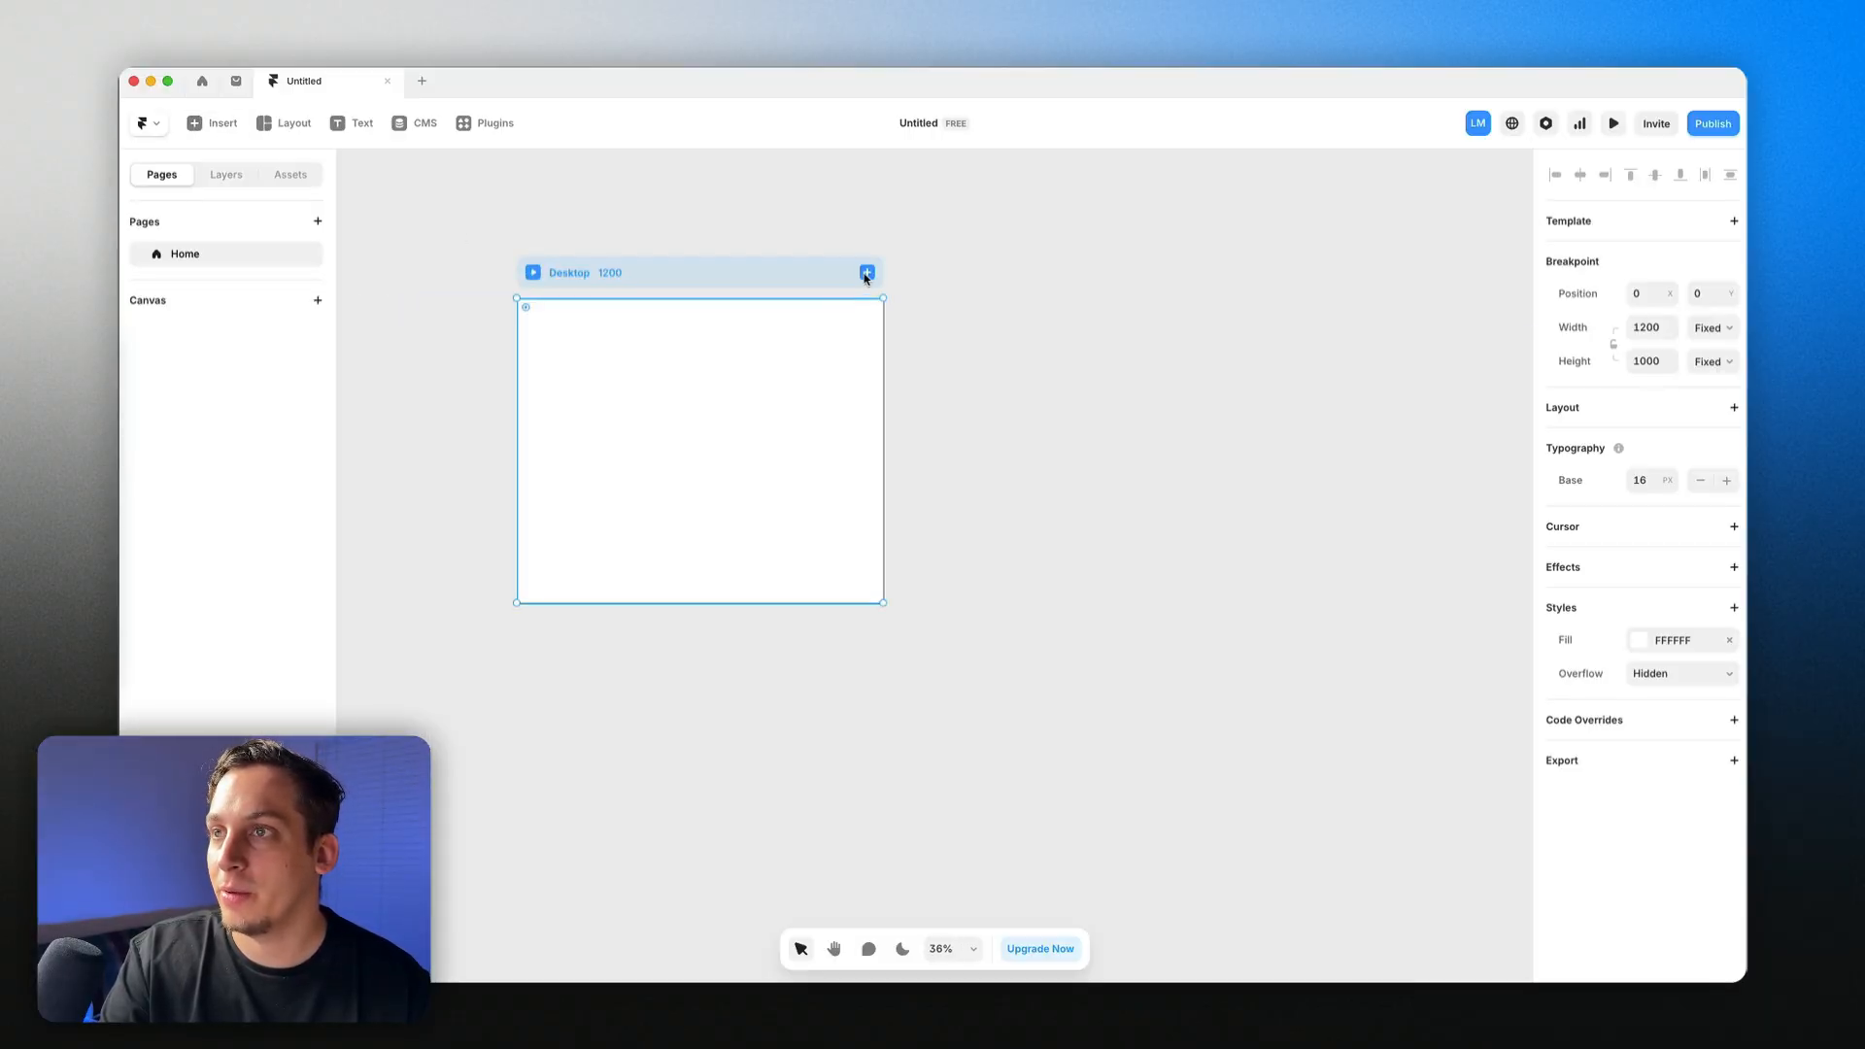
left_click(866, 272)
left_click(886, 303)
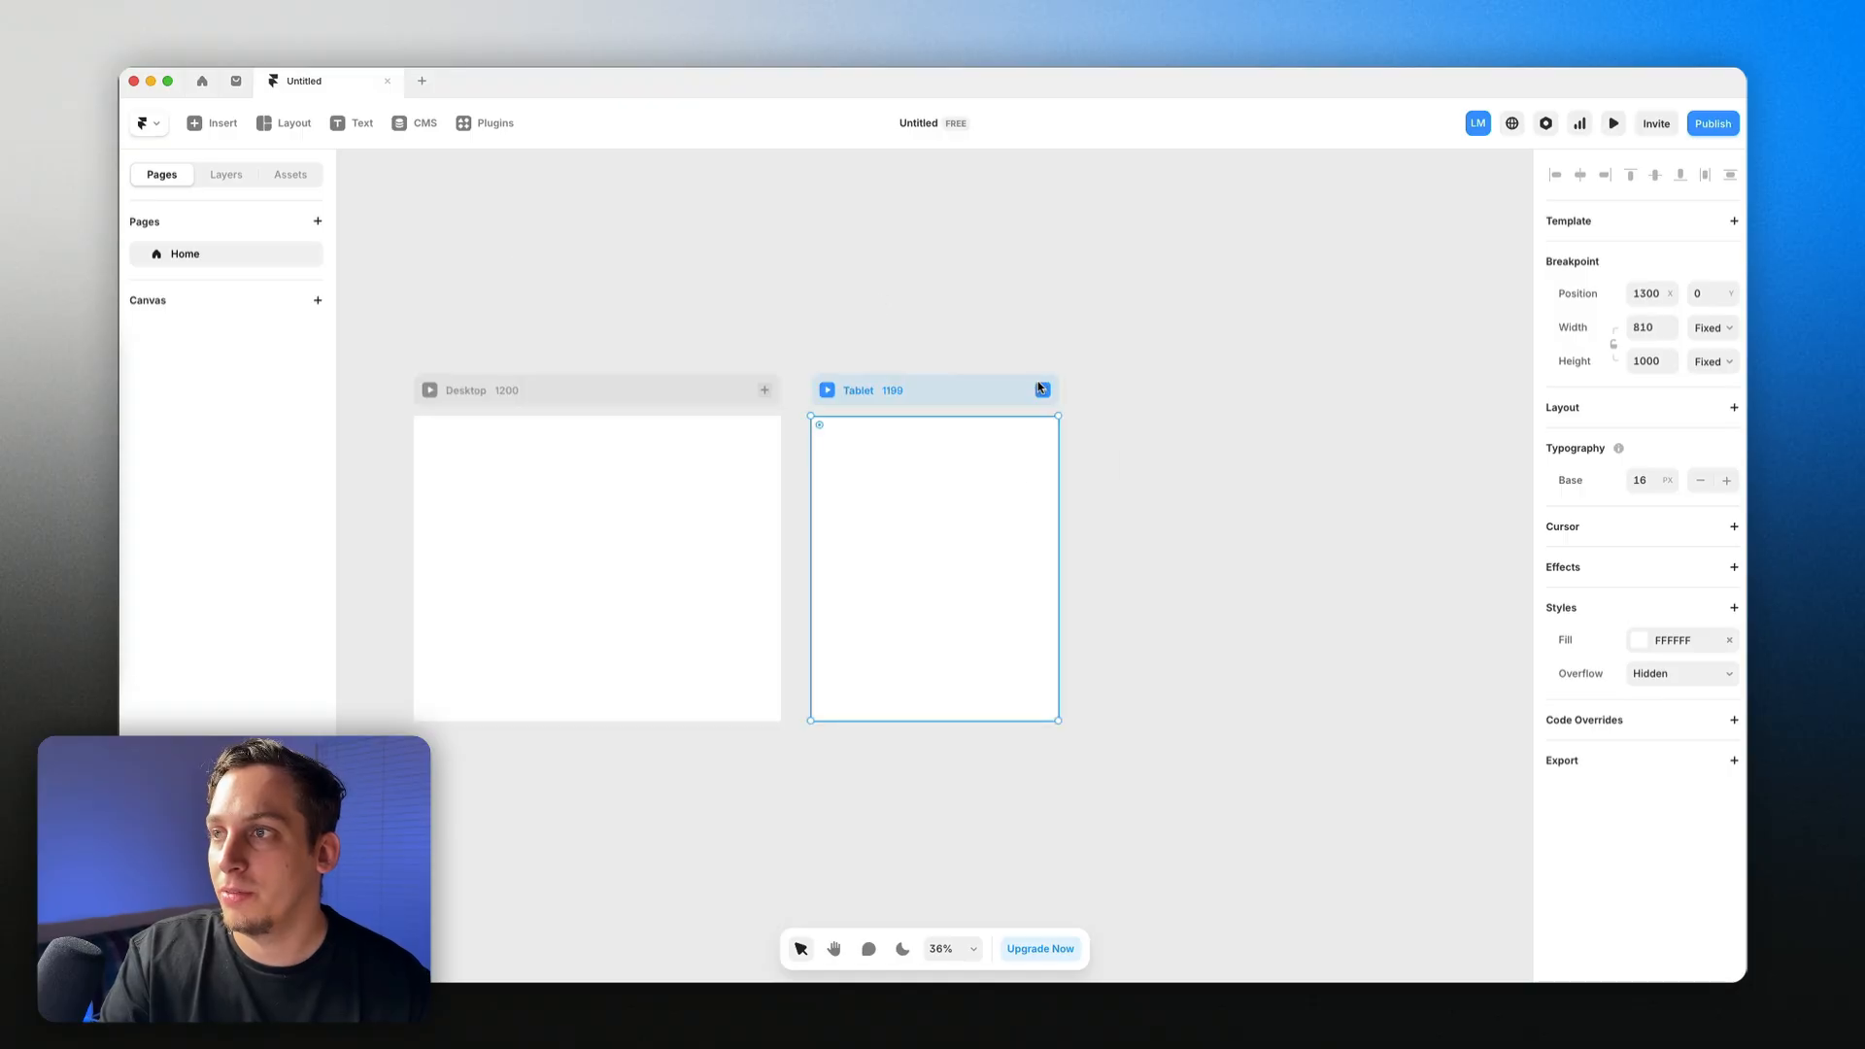
left_click(1040, 387)
left_click(1059, 420)
left_click(964, 394)
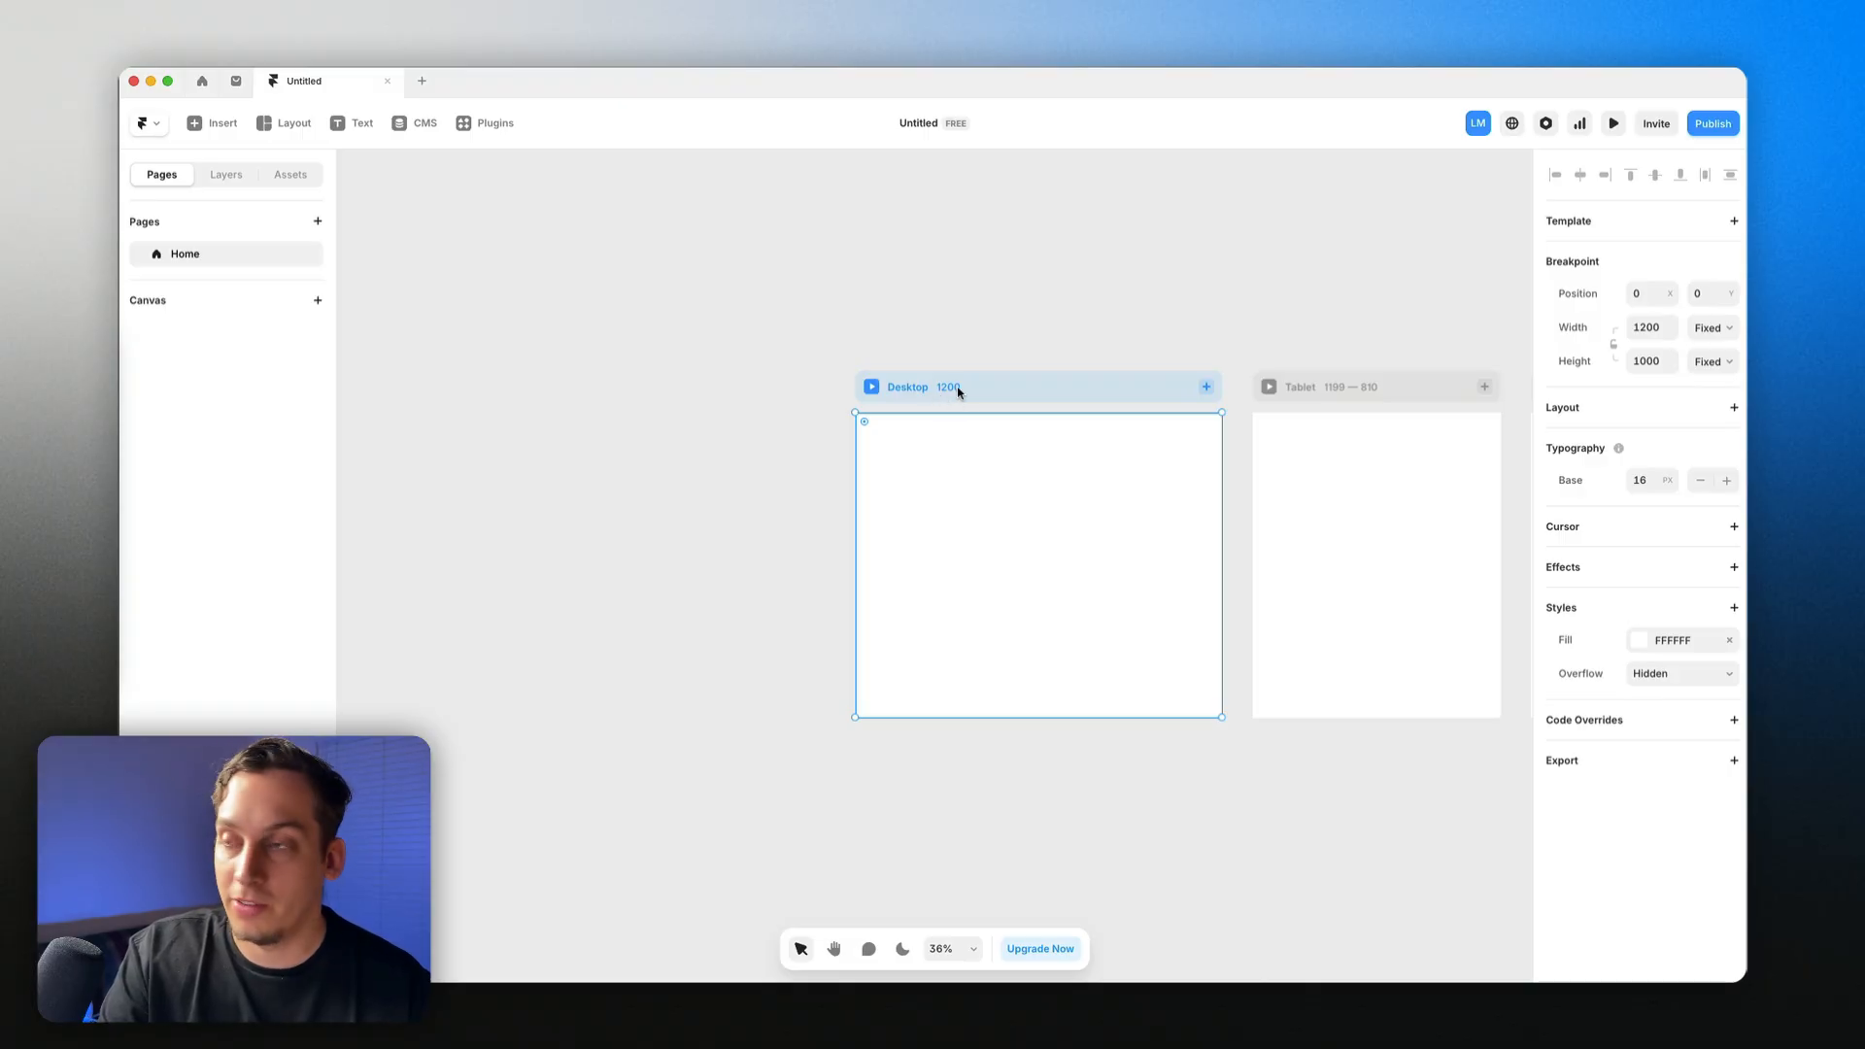
Step: Paste the Restaurant Tracker dashboard into Desktop and stretch the page to 1627 tall
key("super+v")
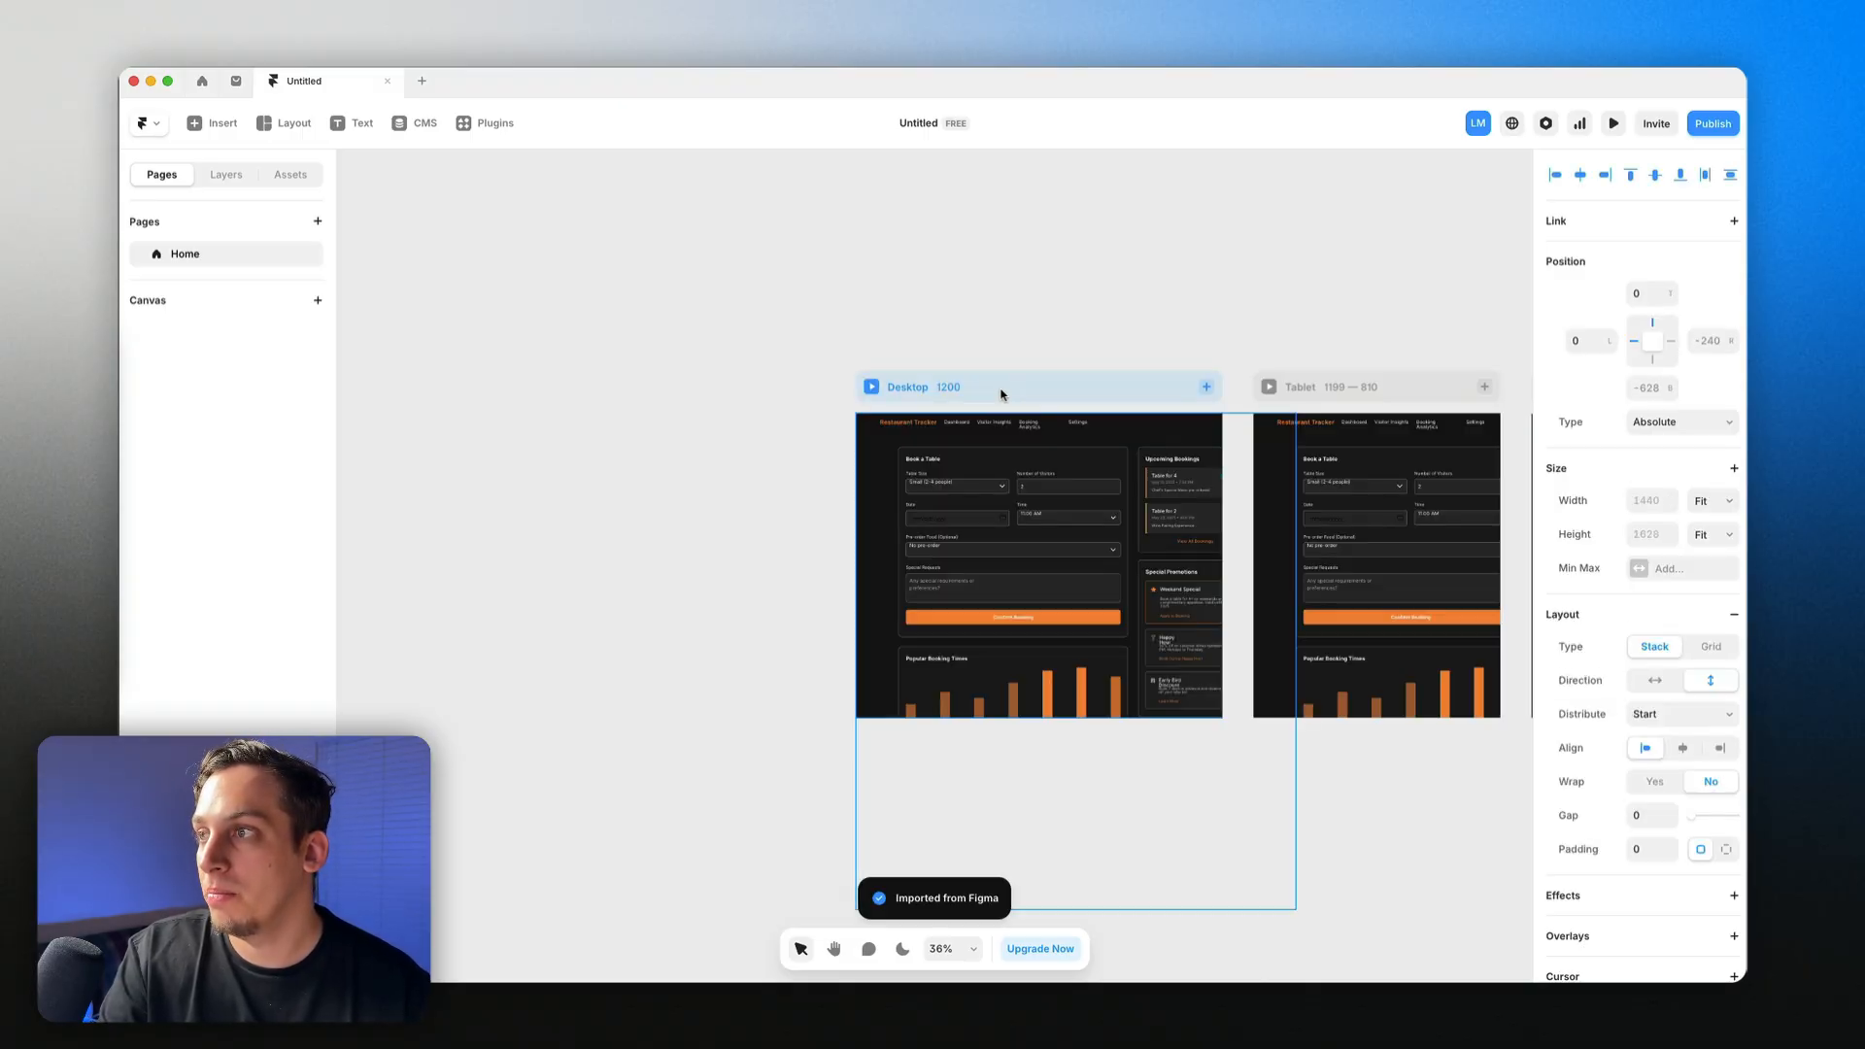
left_click_drag(984, 392, 934, 393)
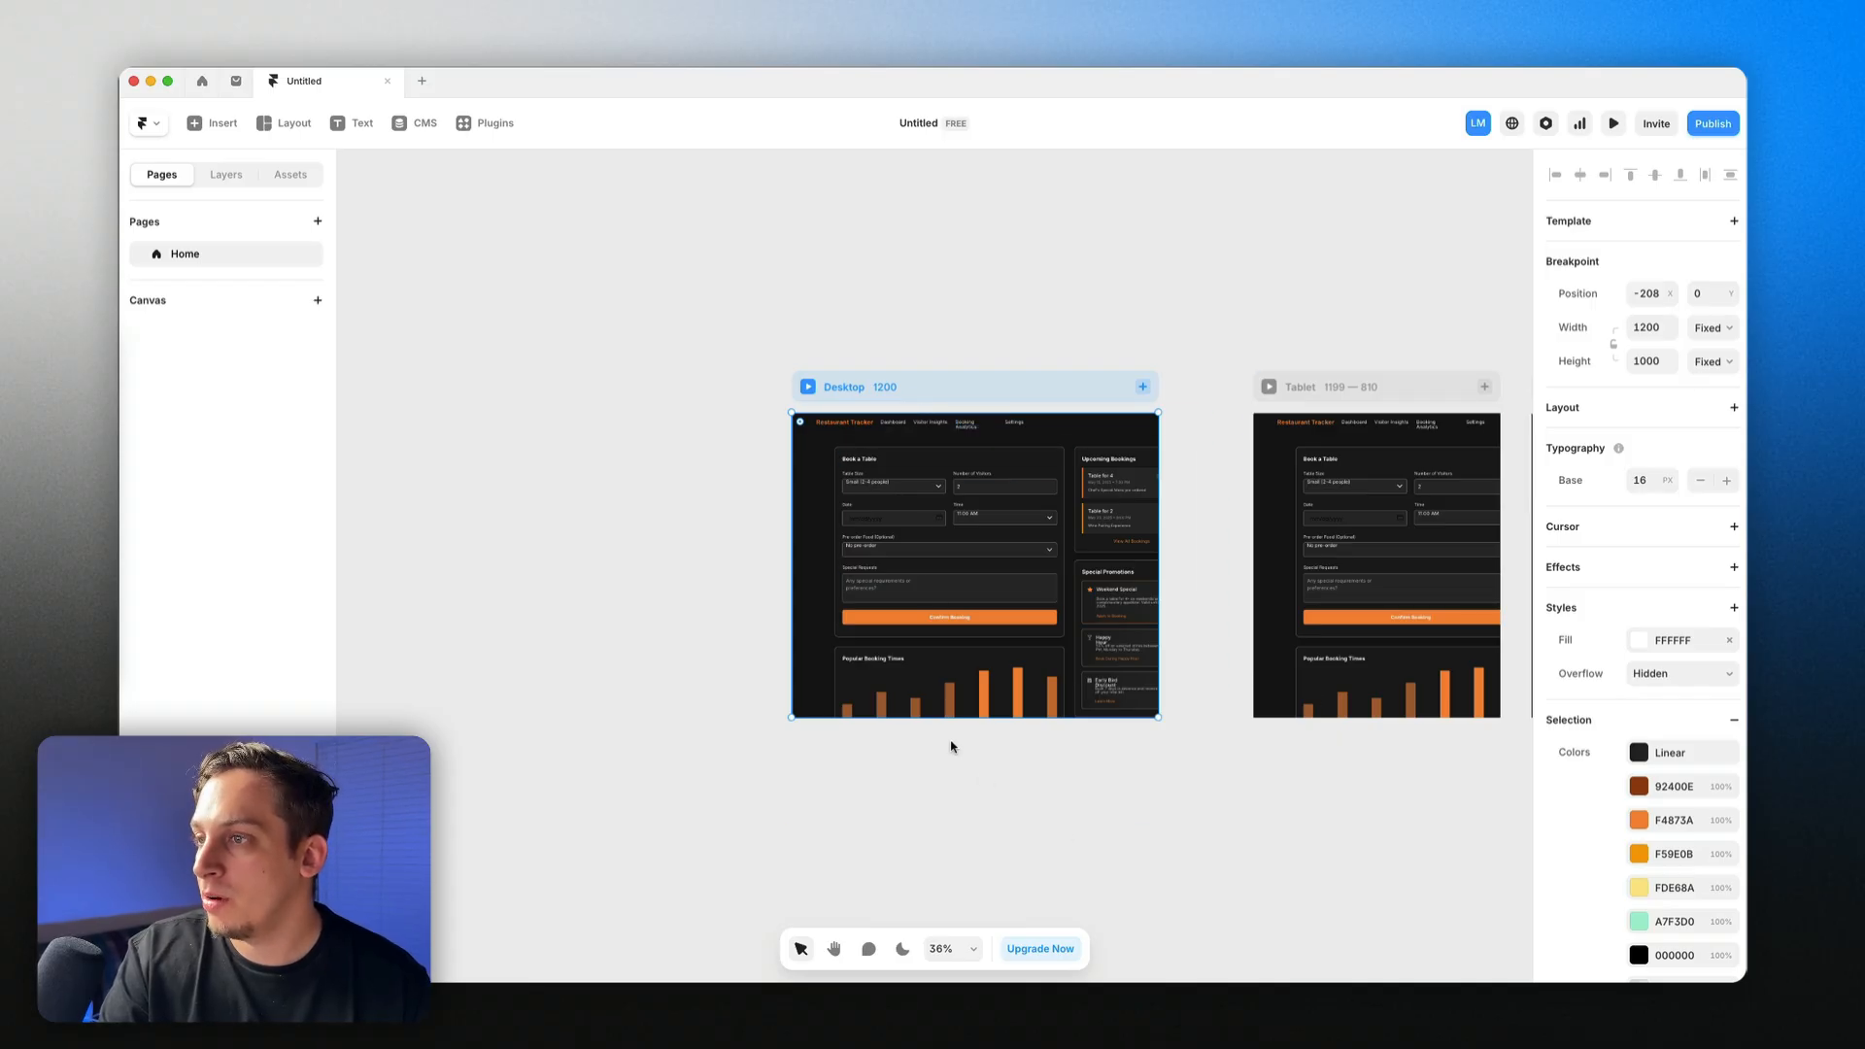
left_click_drag(950, 719, 987, 857)
Step: Give the header and its two nested divs Stack layouts via the Layers panel
left_click(220, 179)
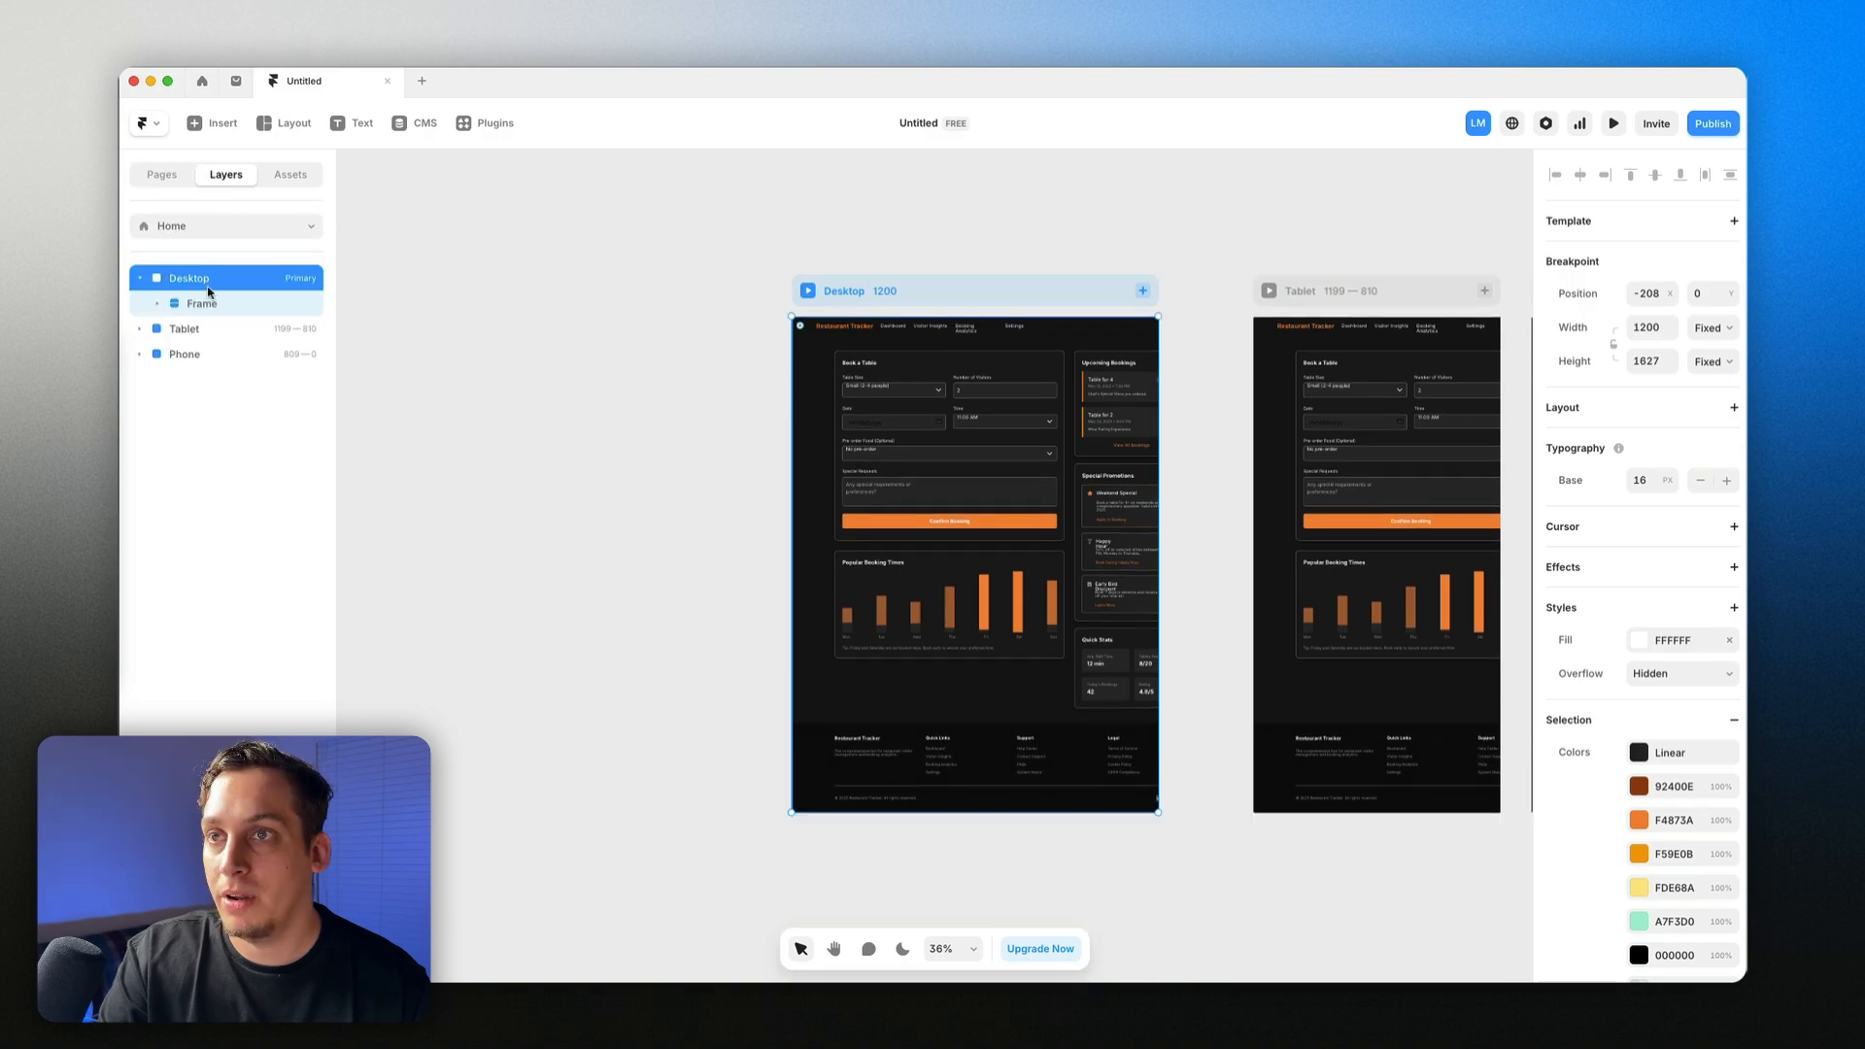
left_click(160, 304)
left_click(175, 329)
left_click(222, 359)
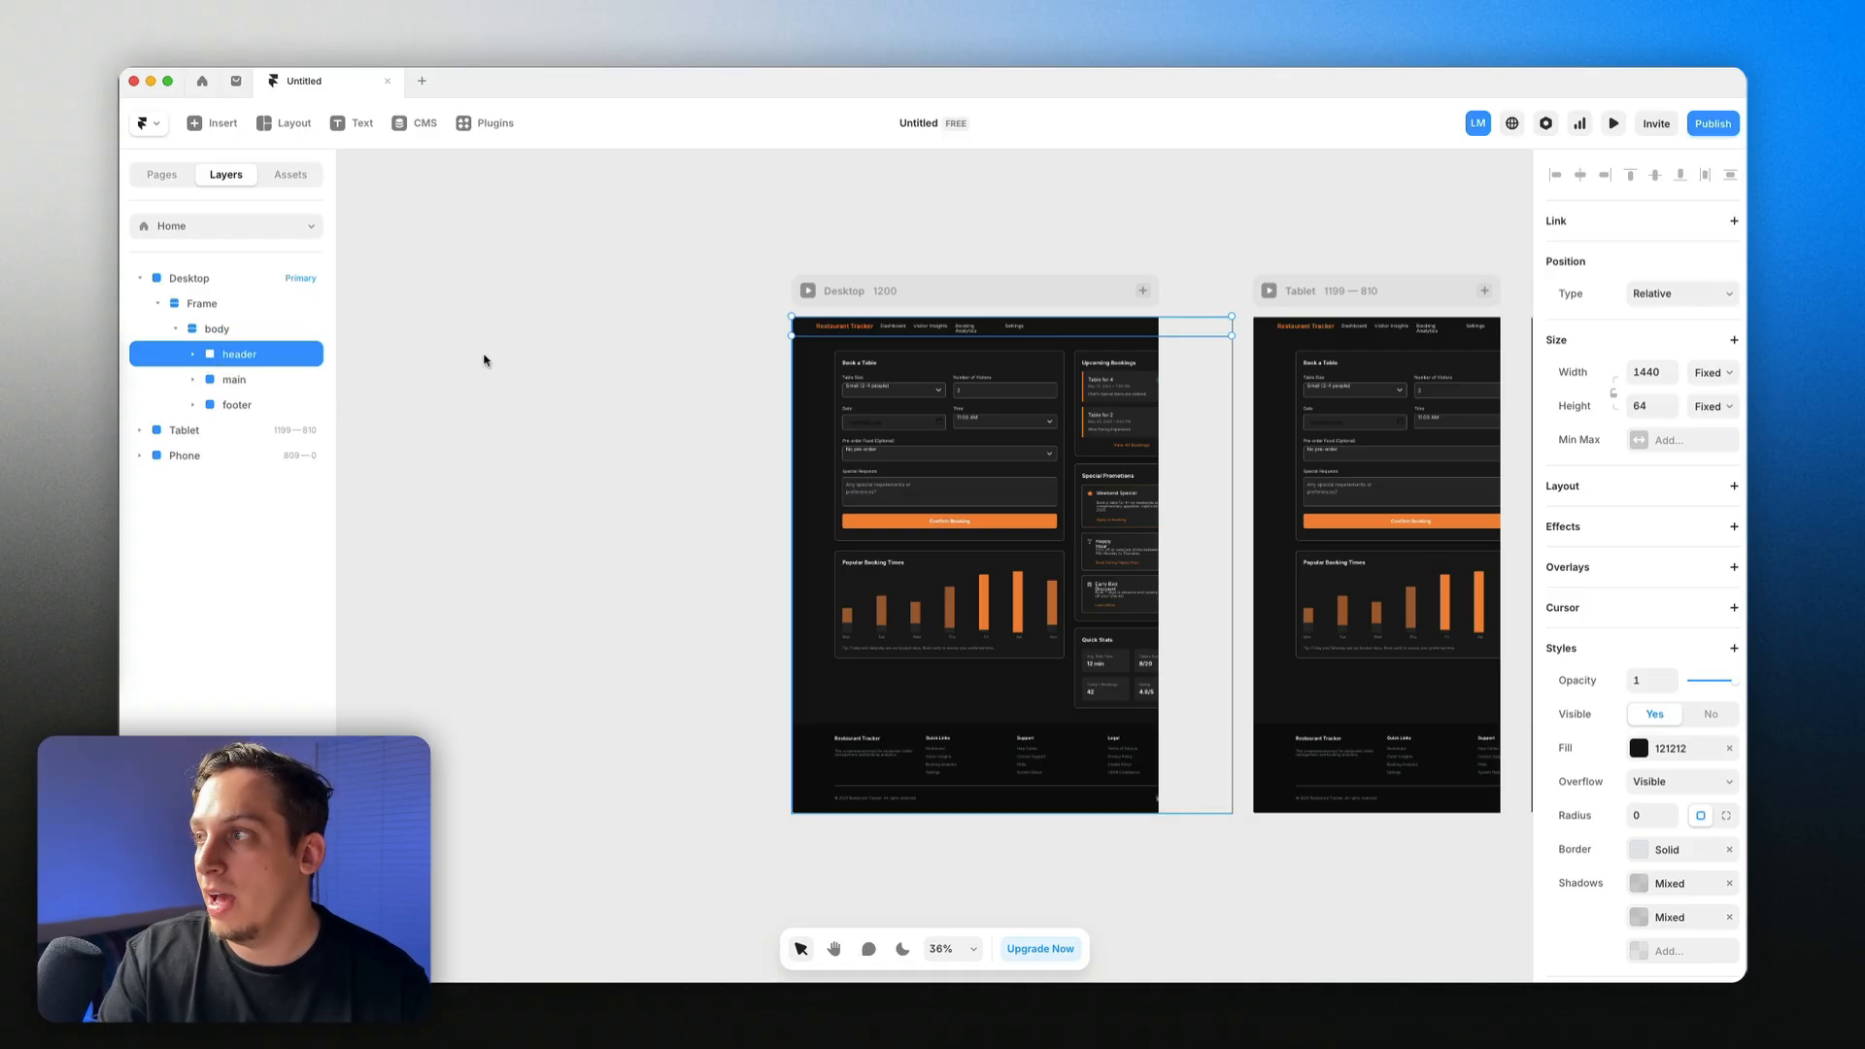
left_click(1735, 489)
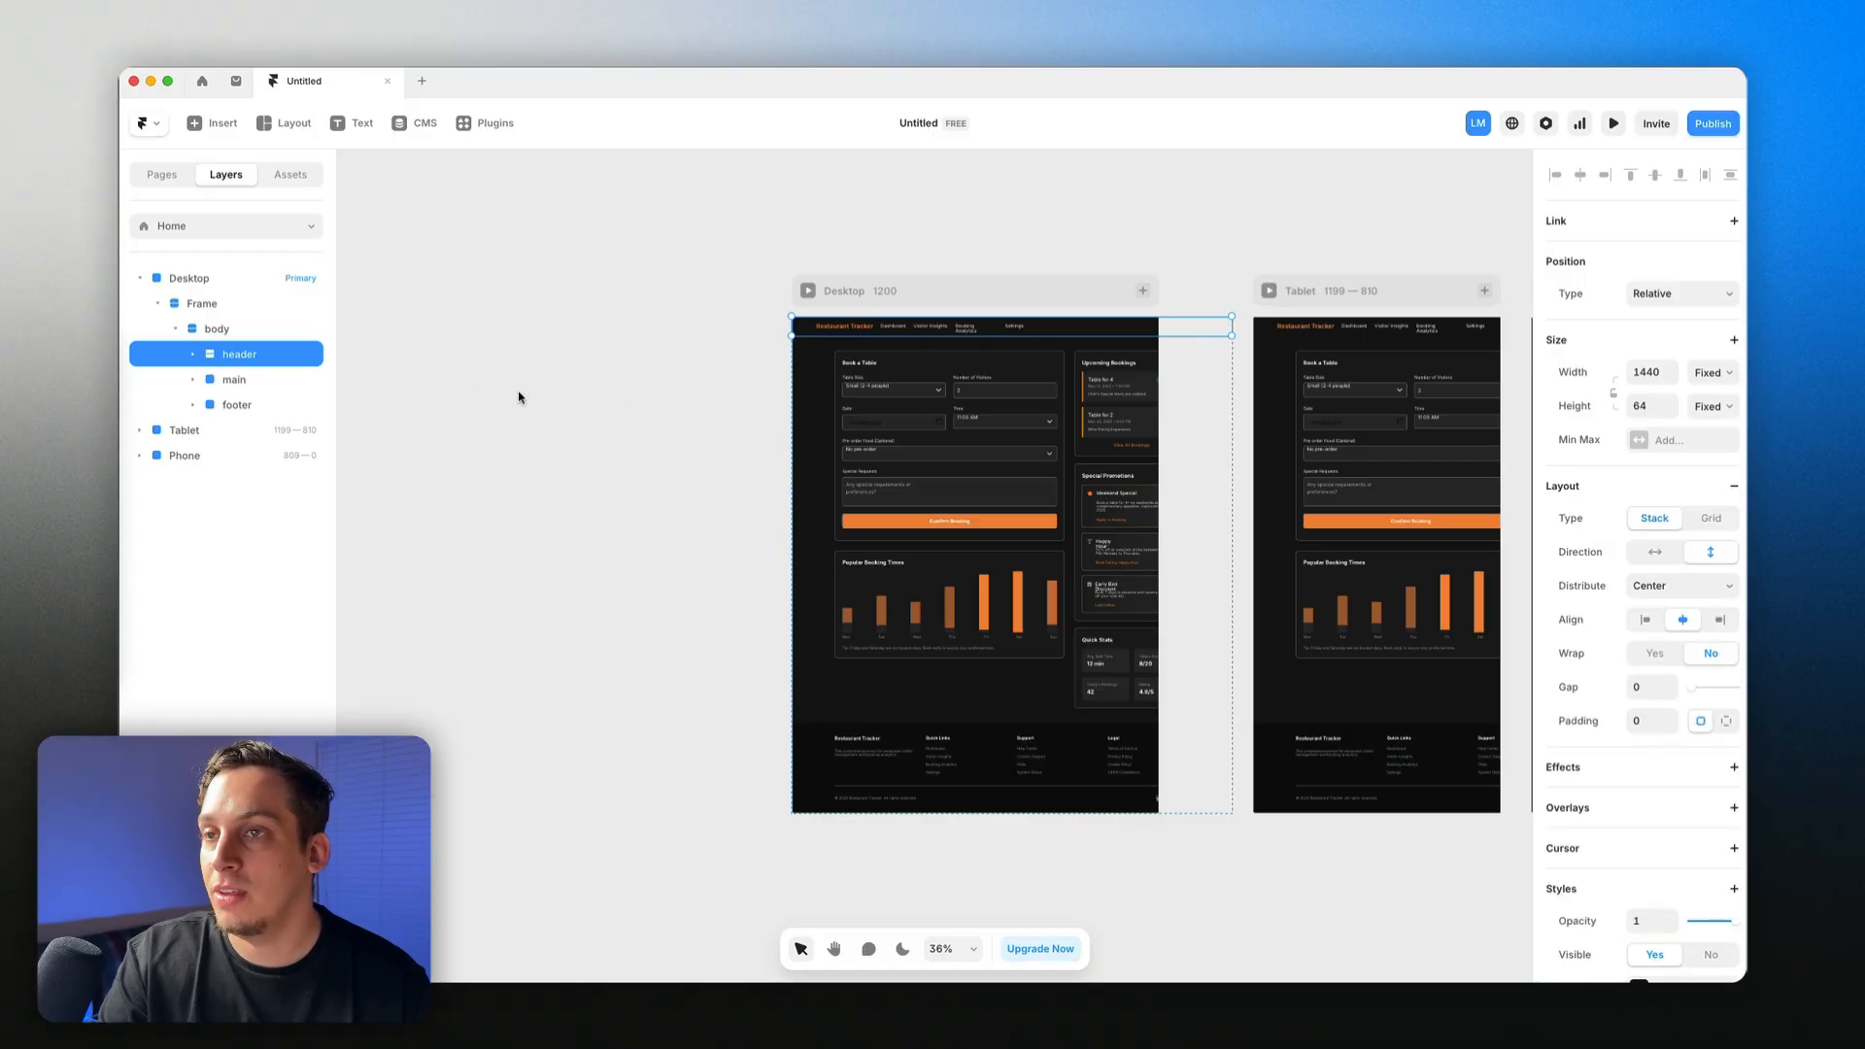
left_click(193, 354)
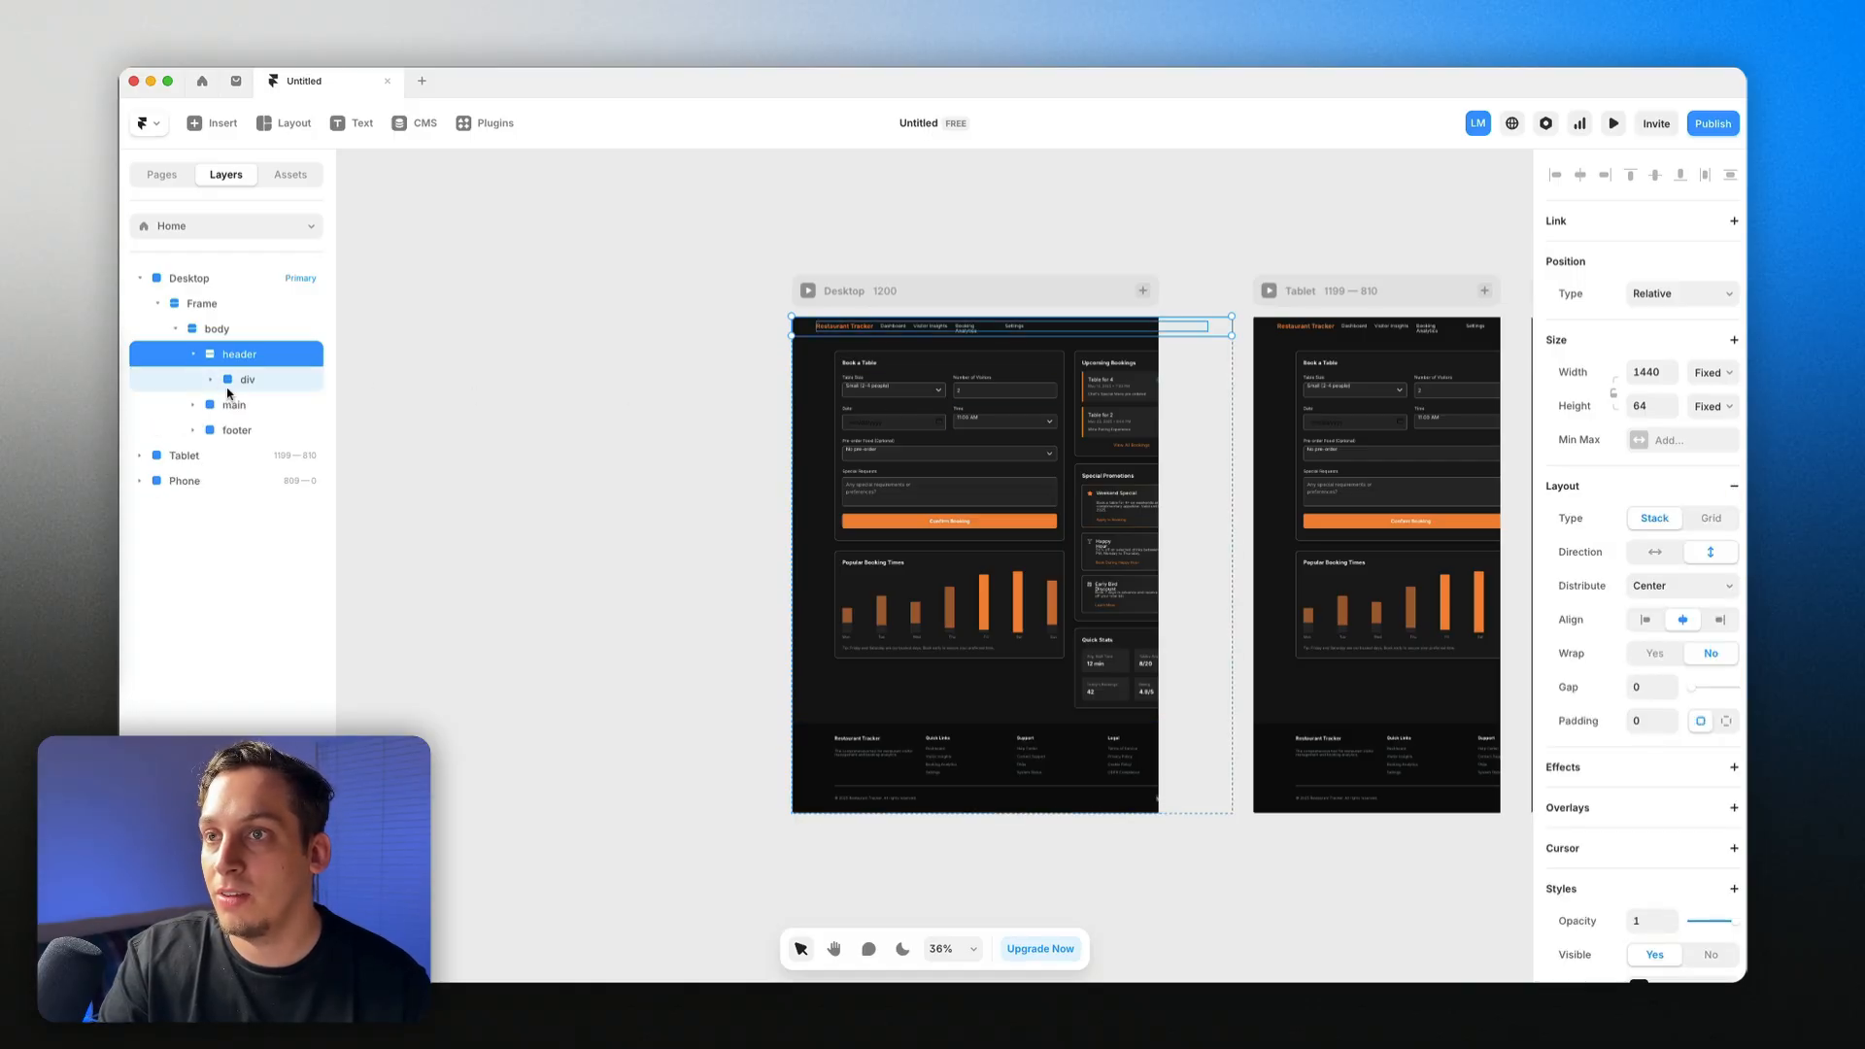
left_click(239, 387)
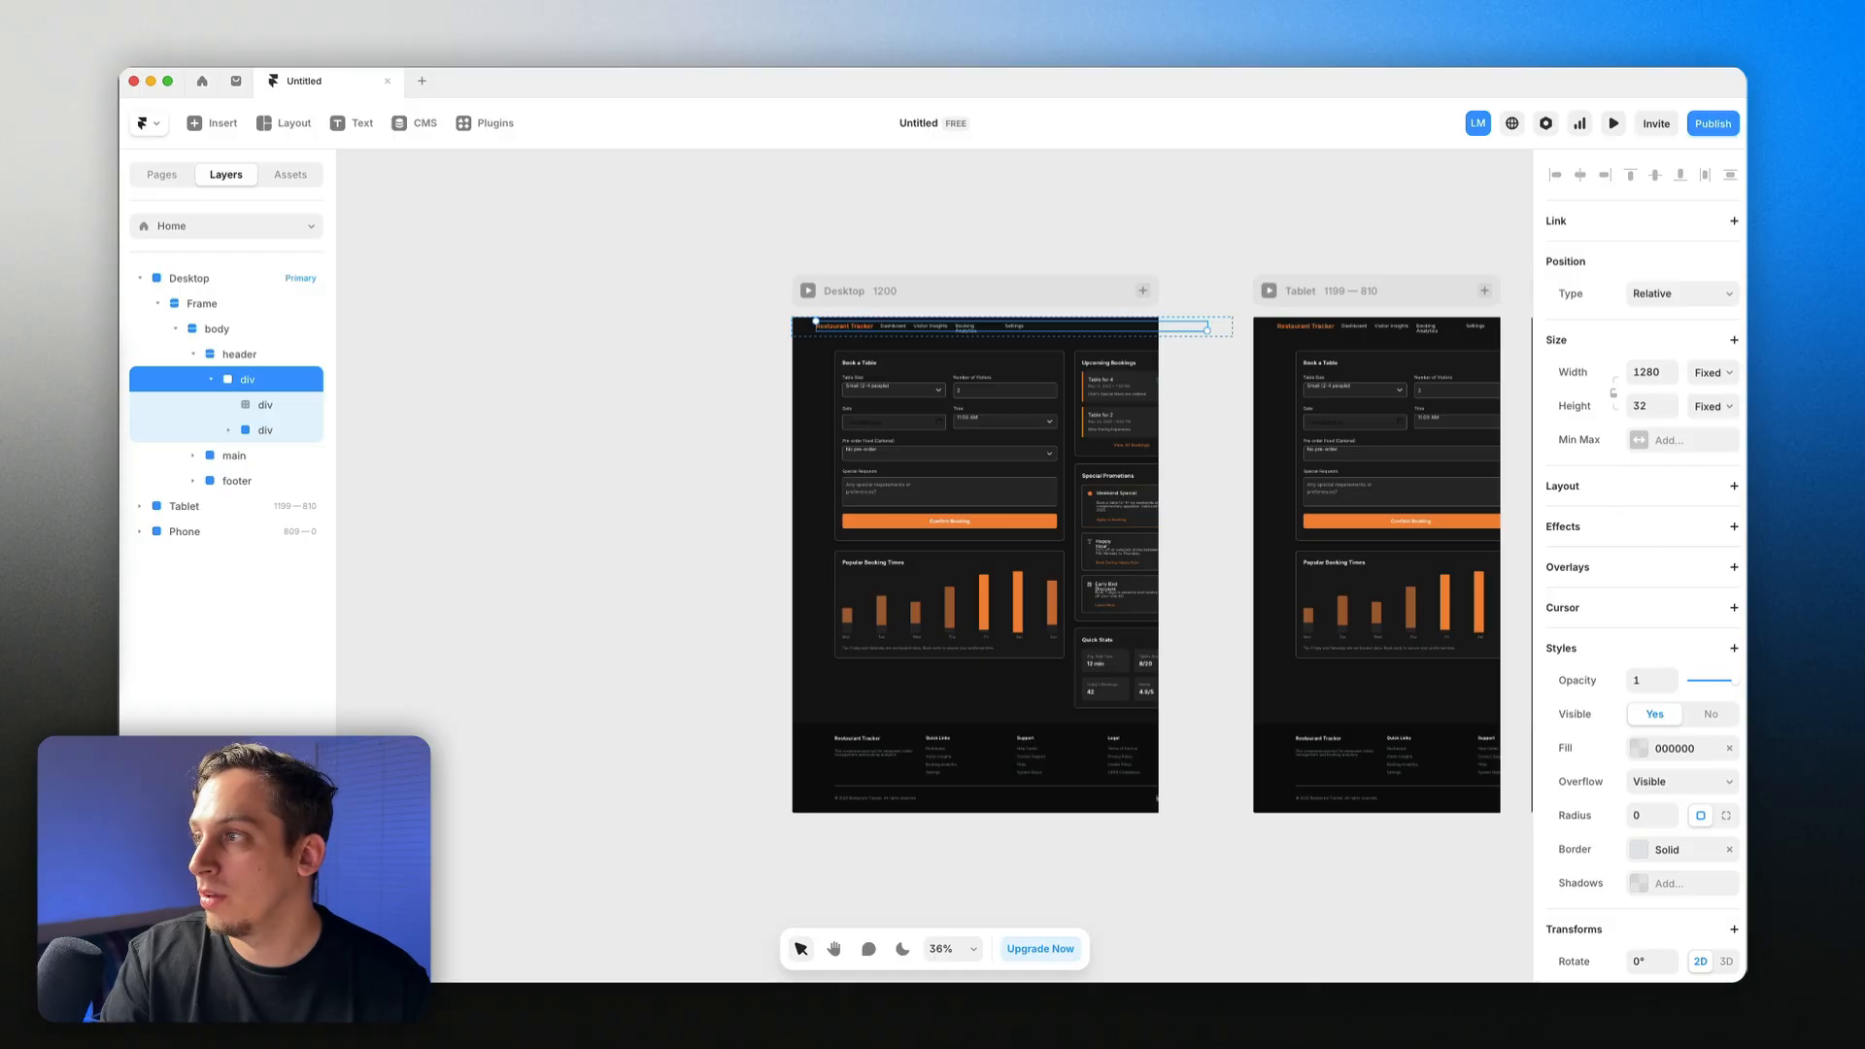
left_click(1734, 488)
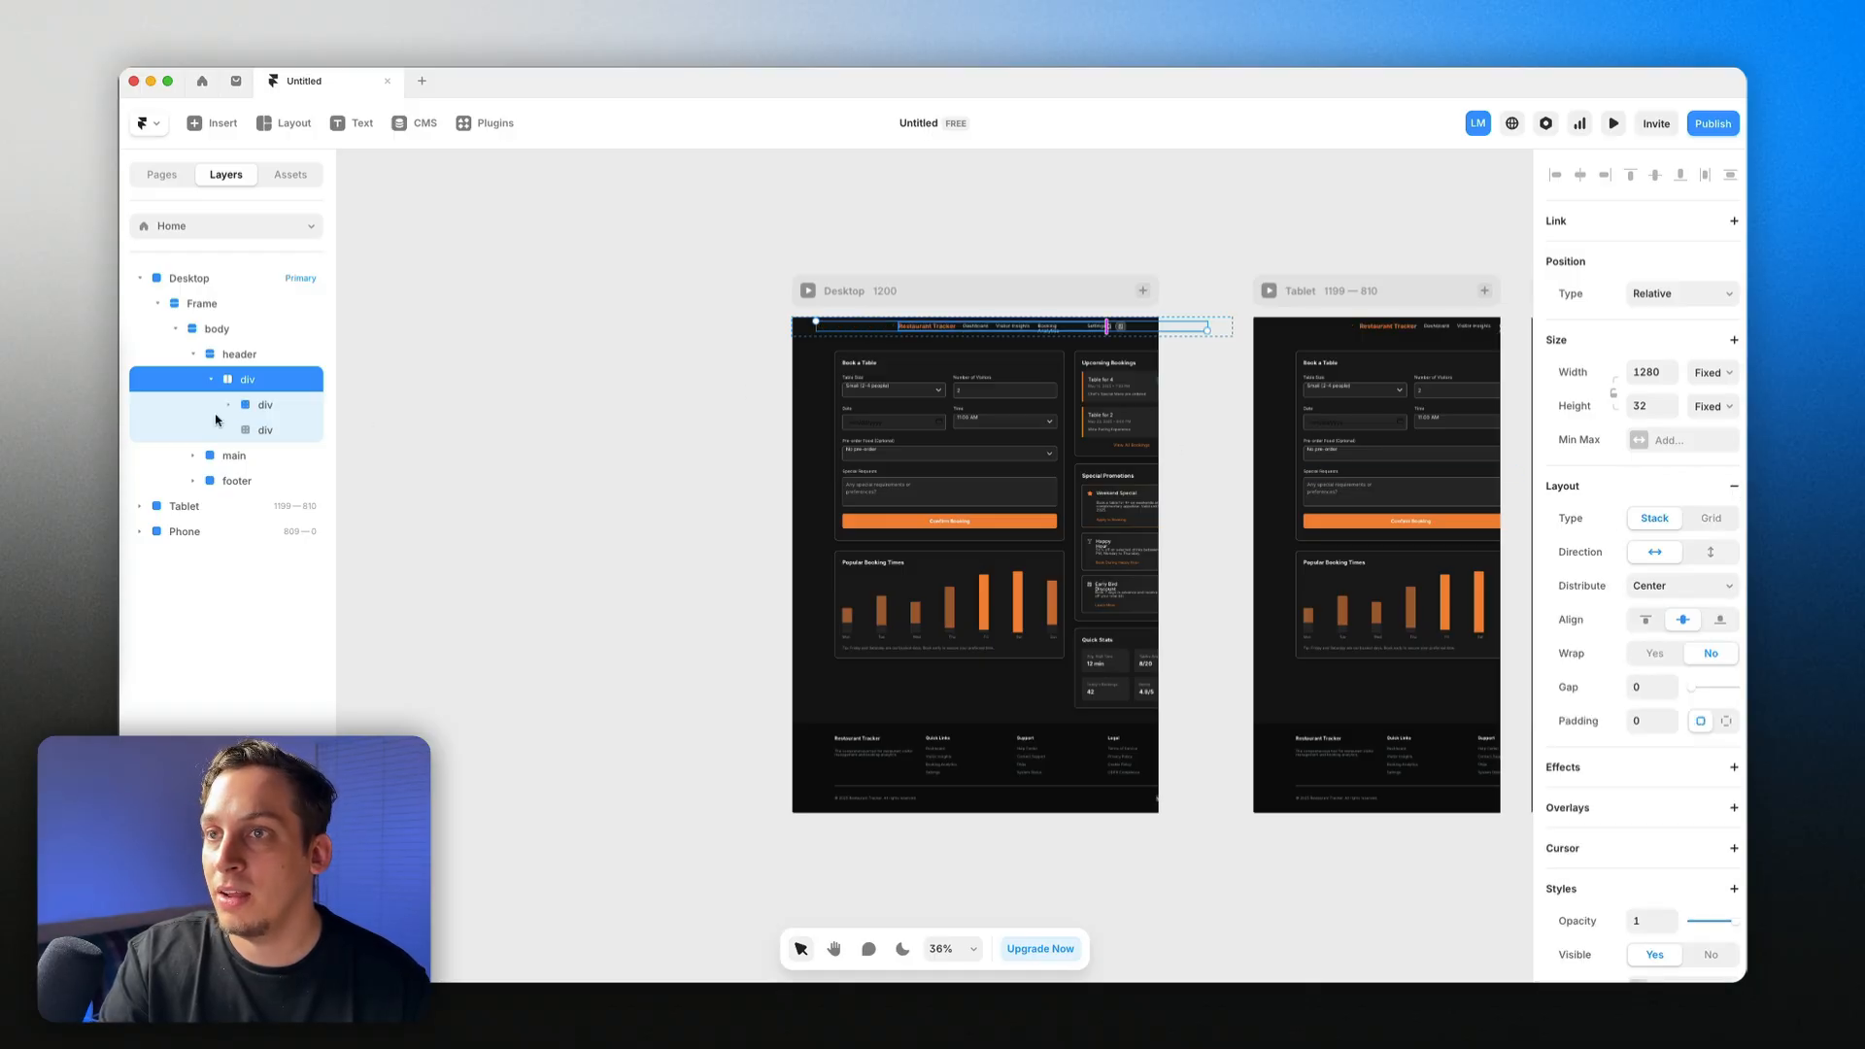
left_click(264, 404)
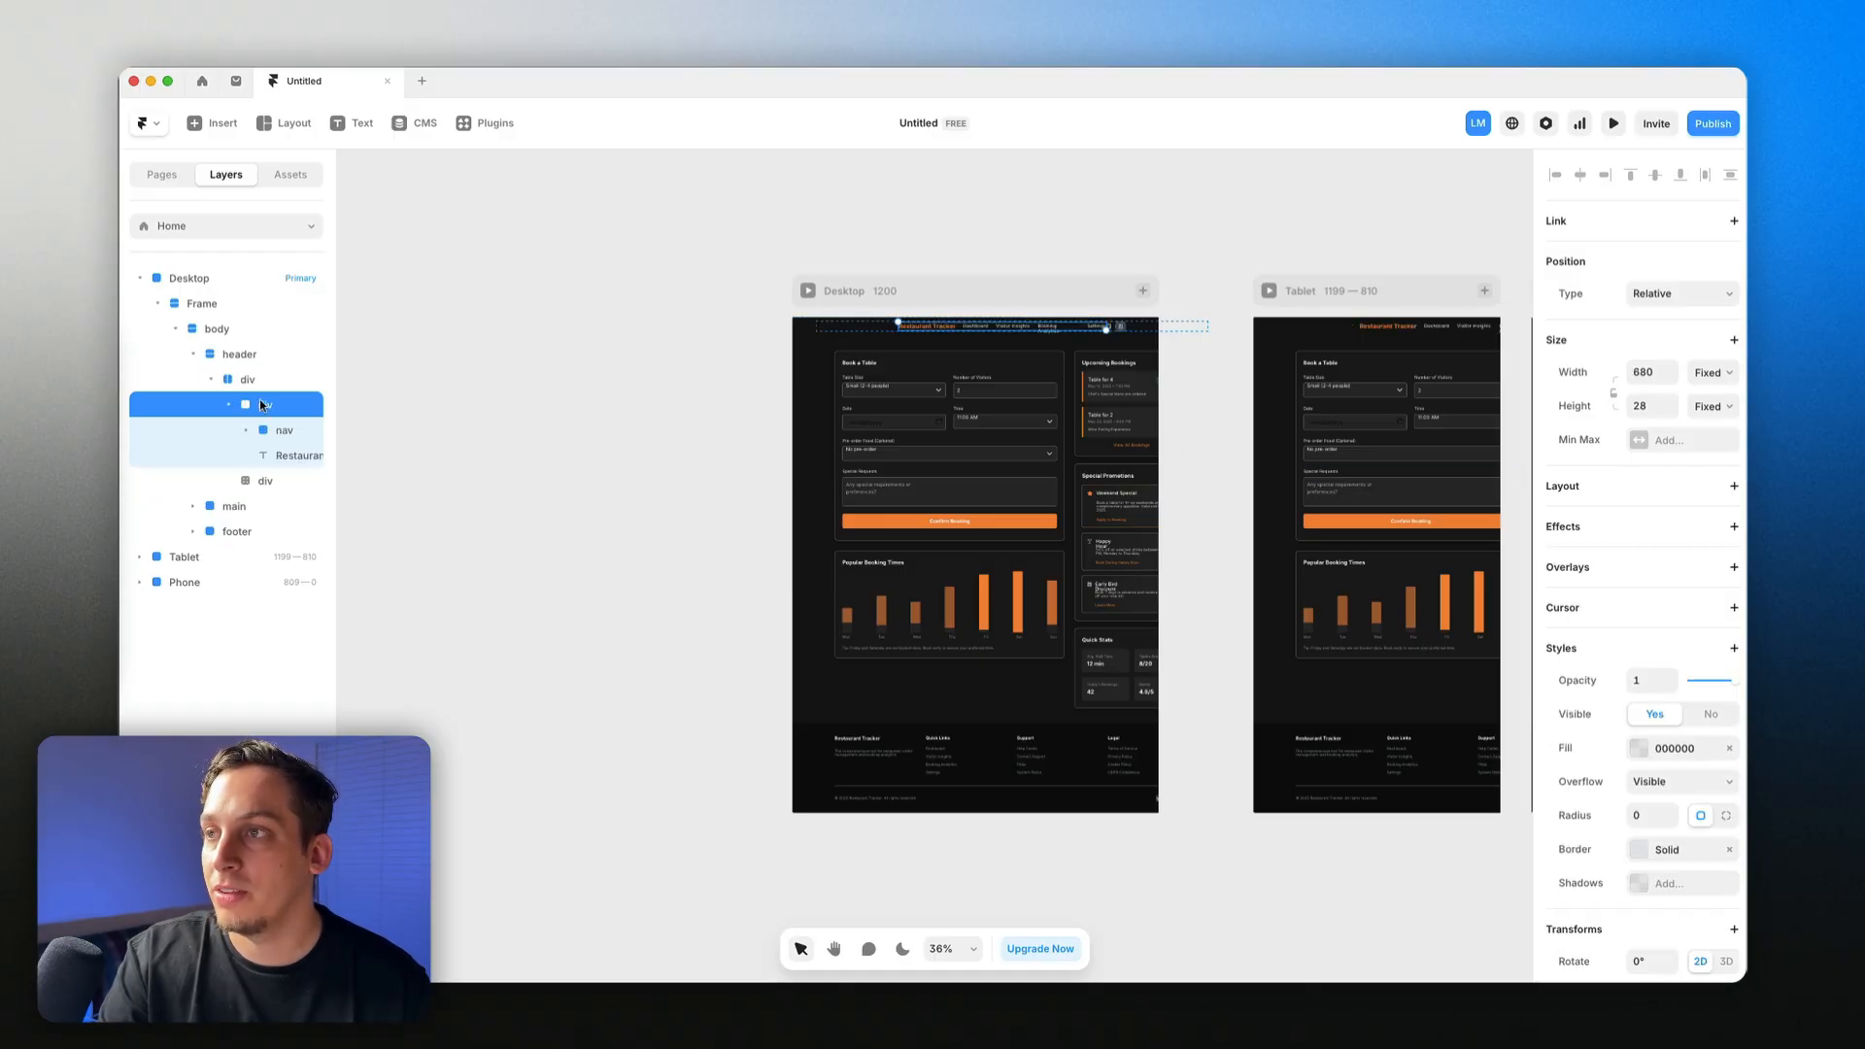
left_click(1734, 488)
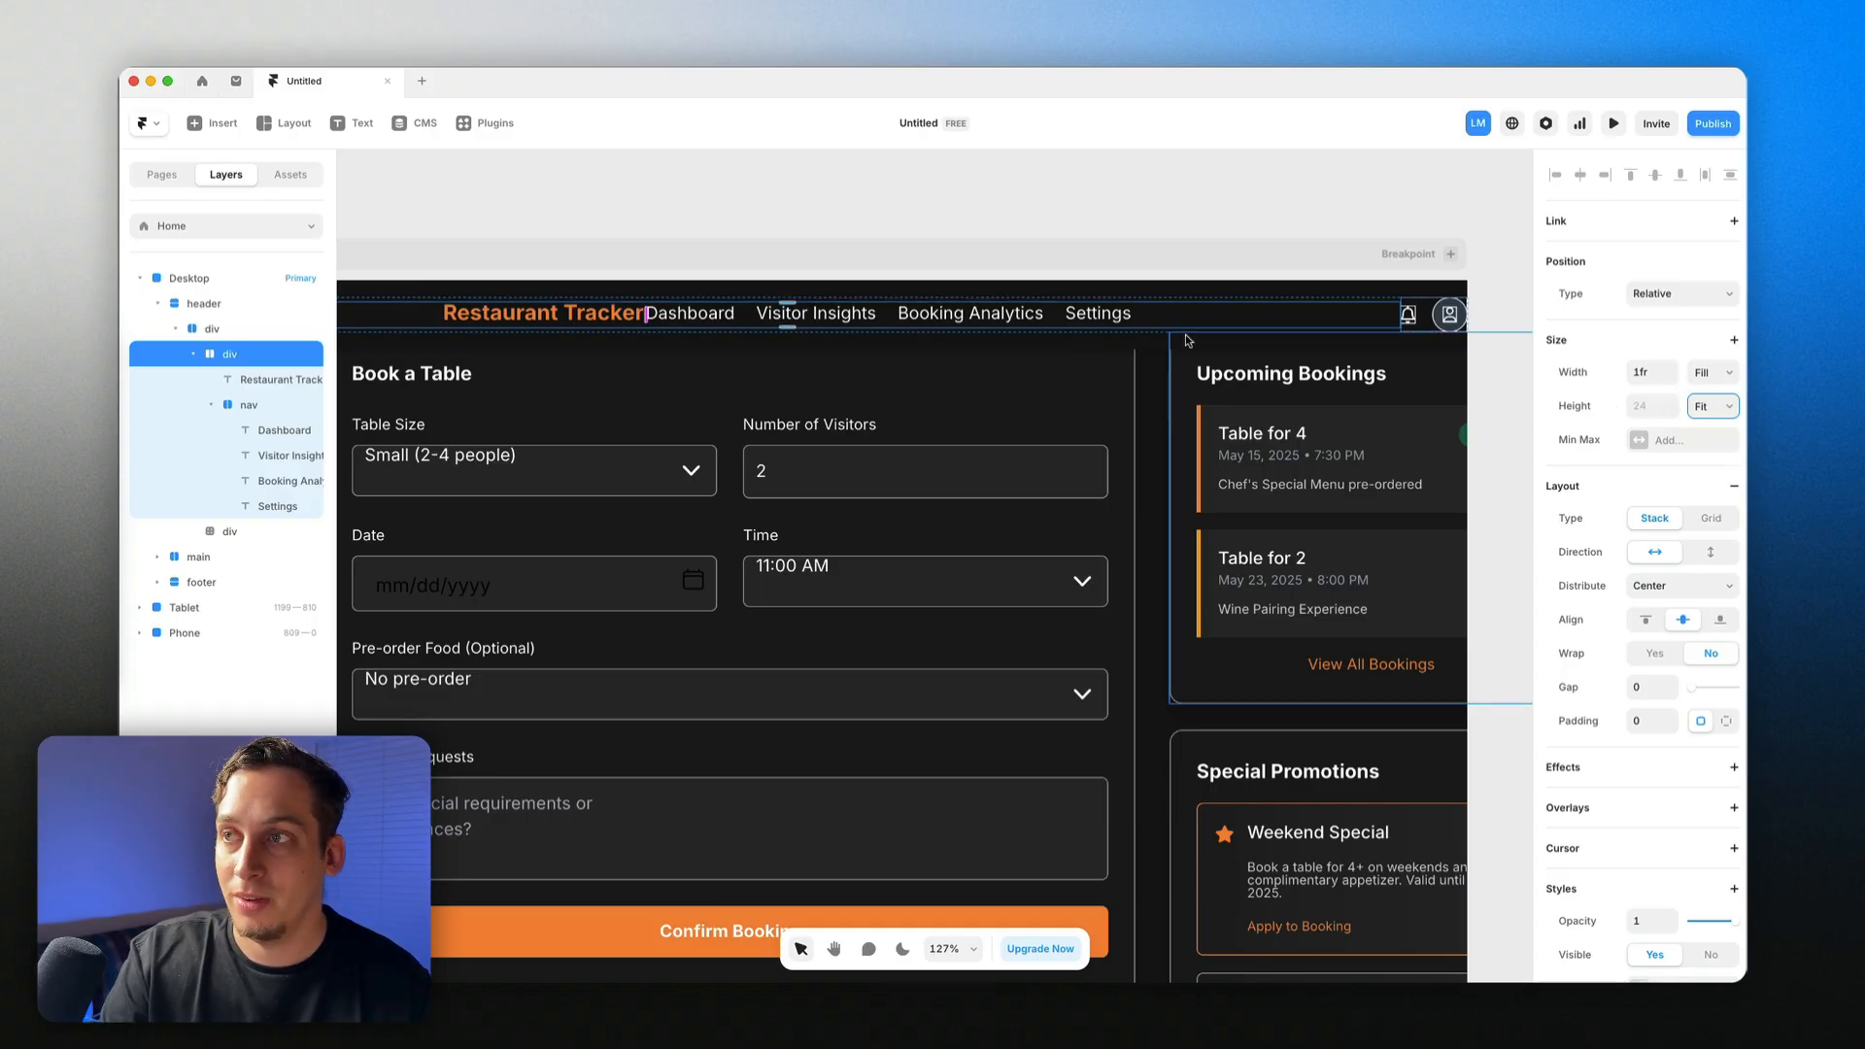
Step: Set the header's padding to 30 so it grows taller
left_click(261, 406)
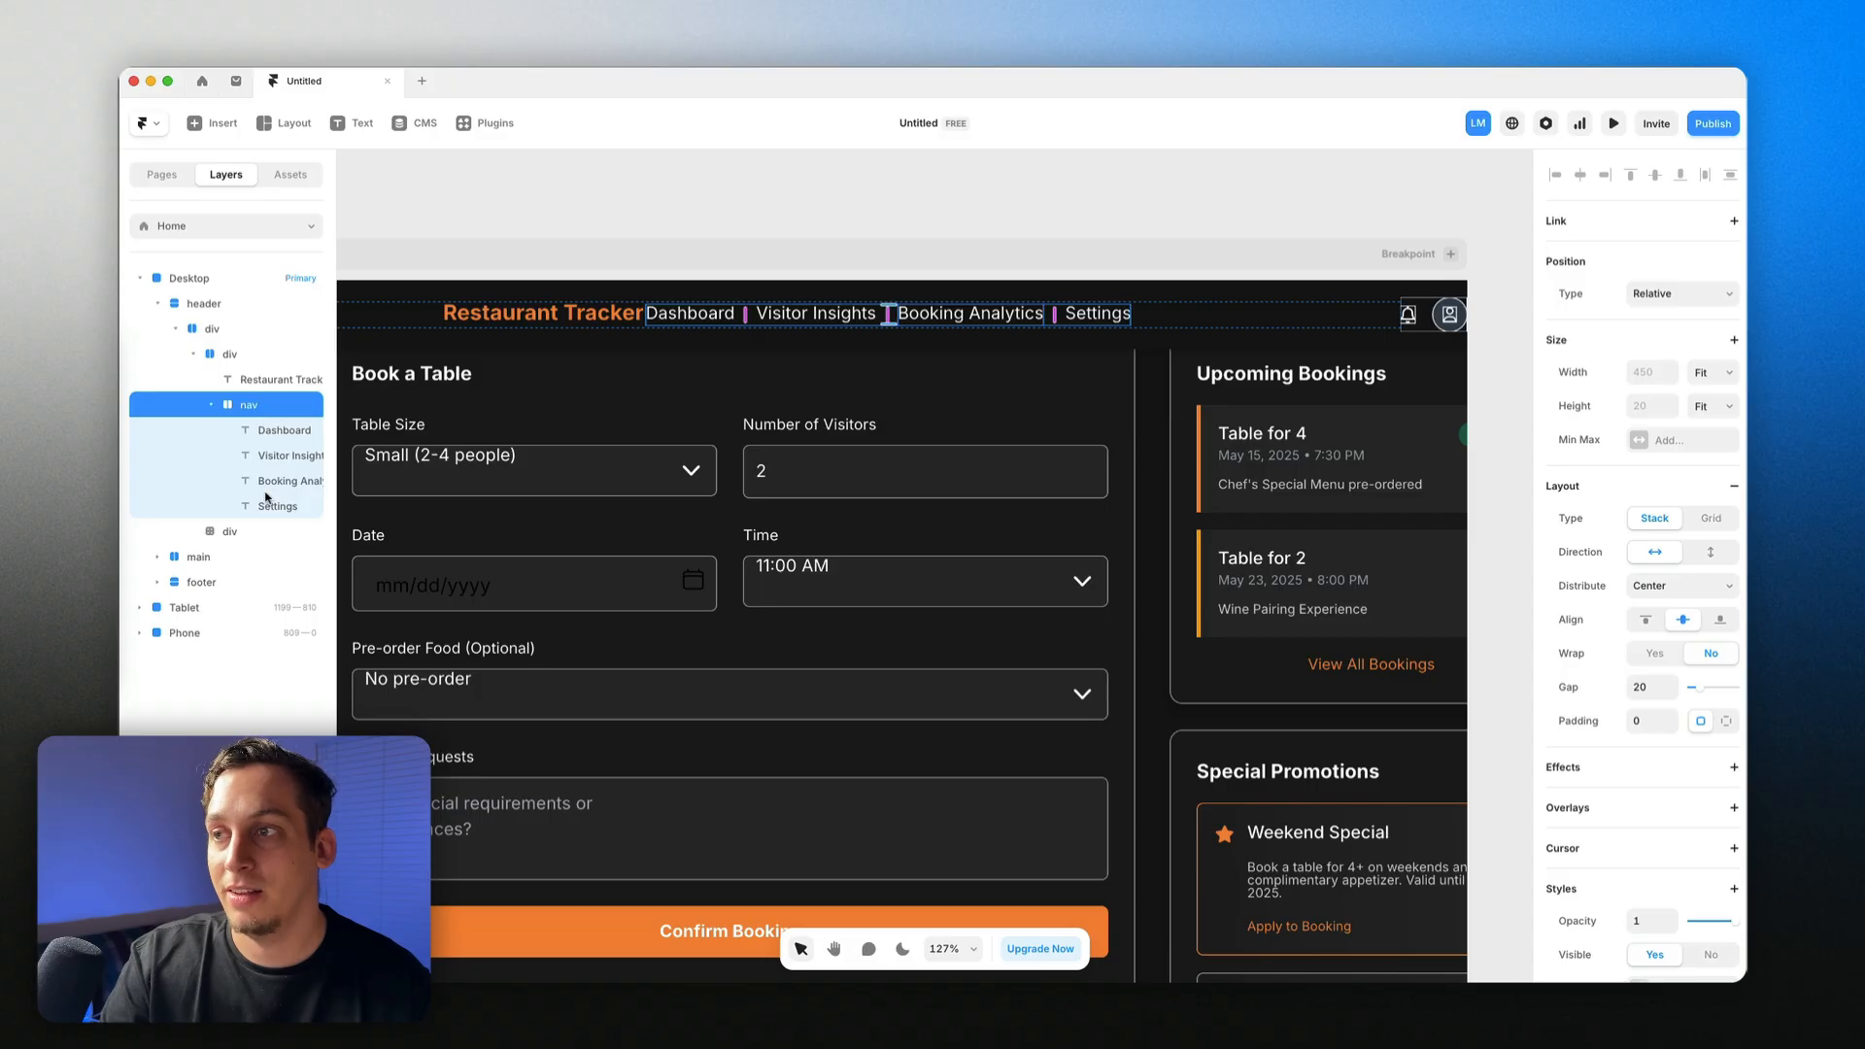
left_click(417, 317)
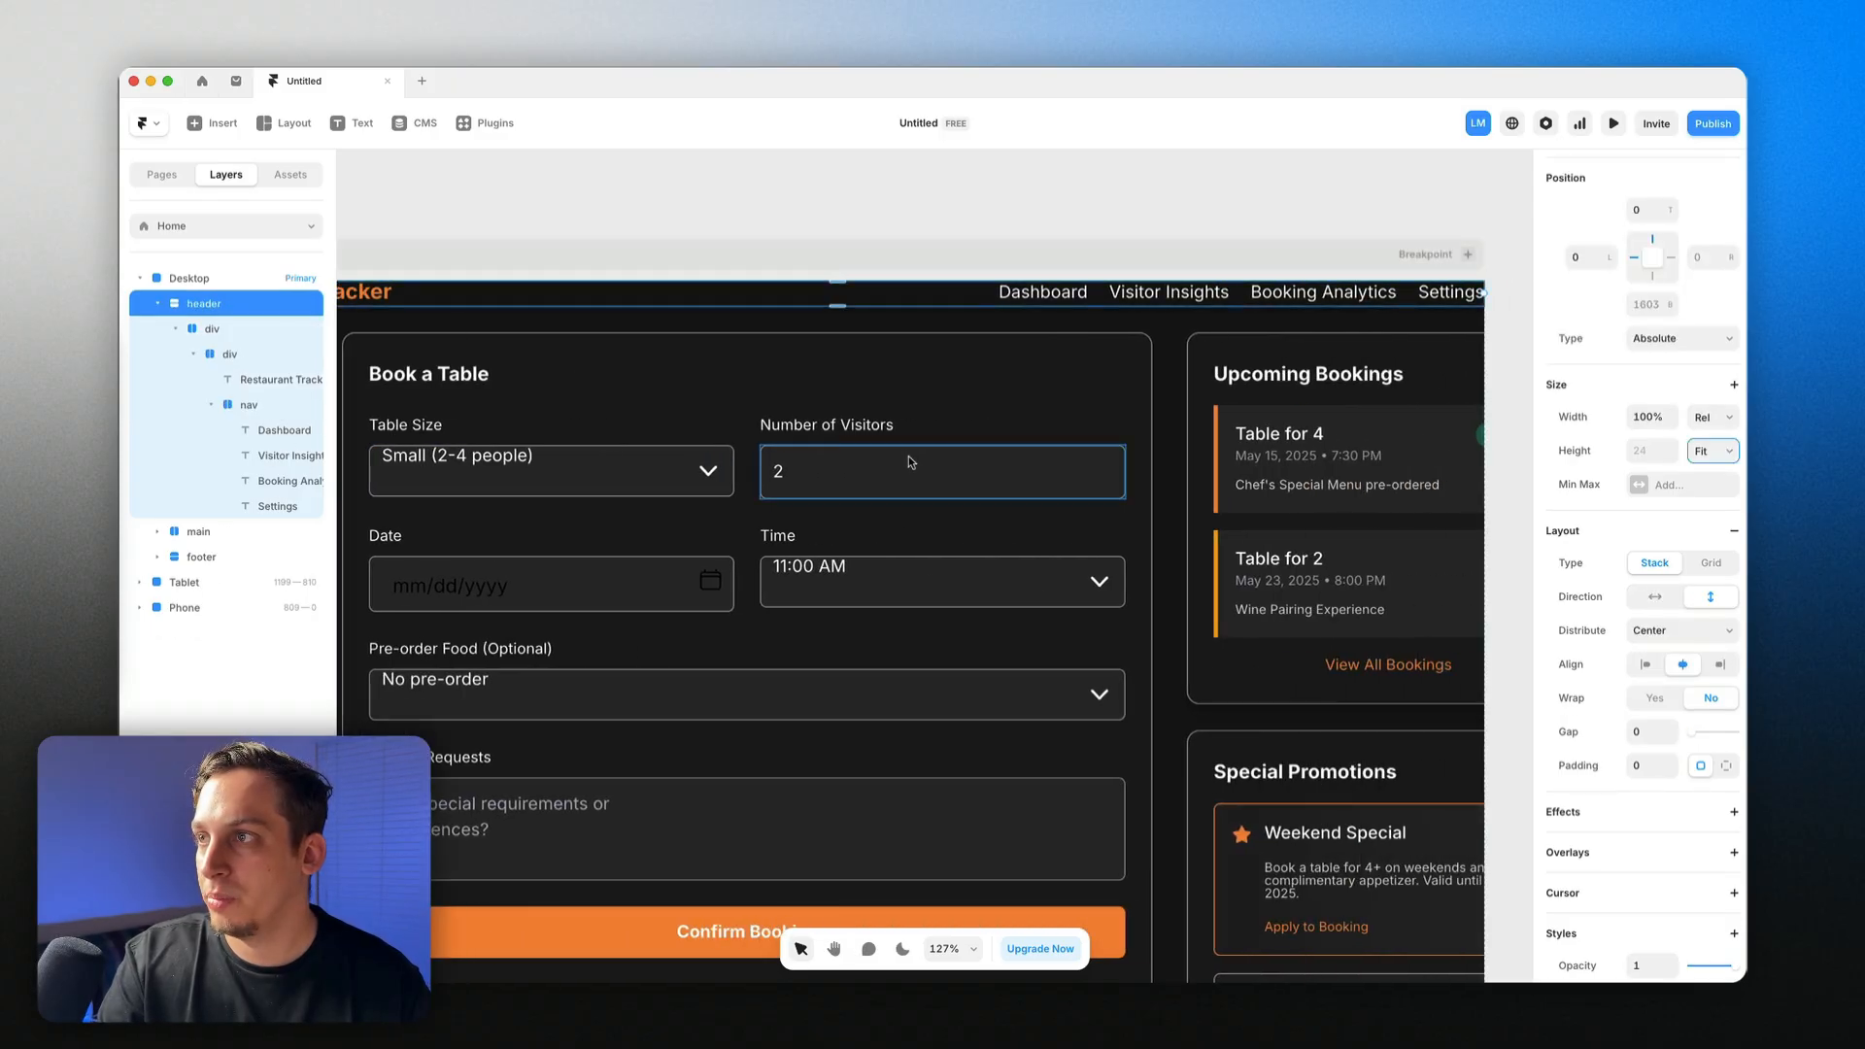
scroll(910, 460, "left", 2)
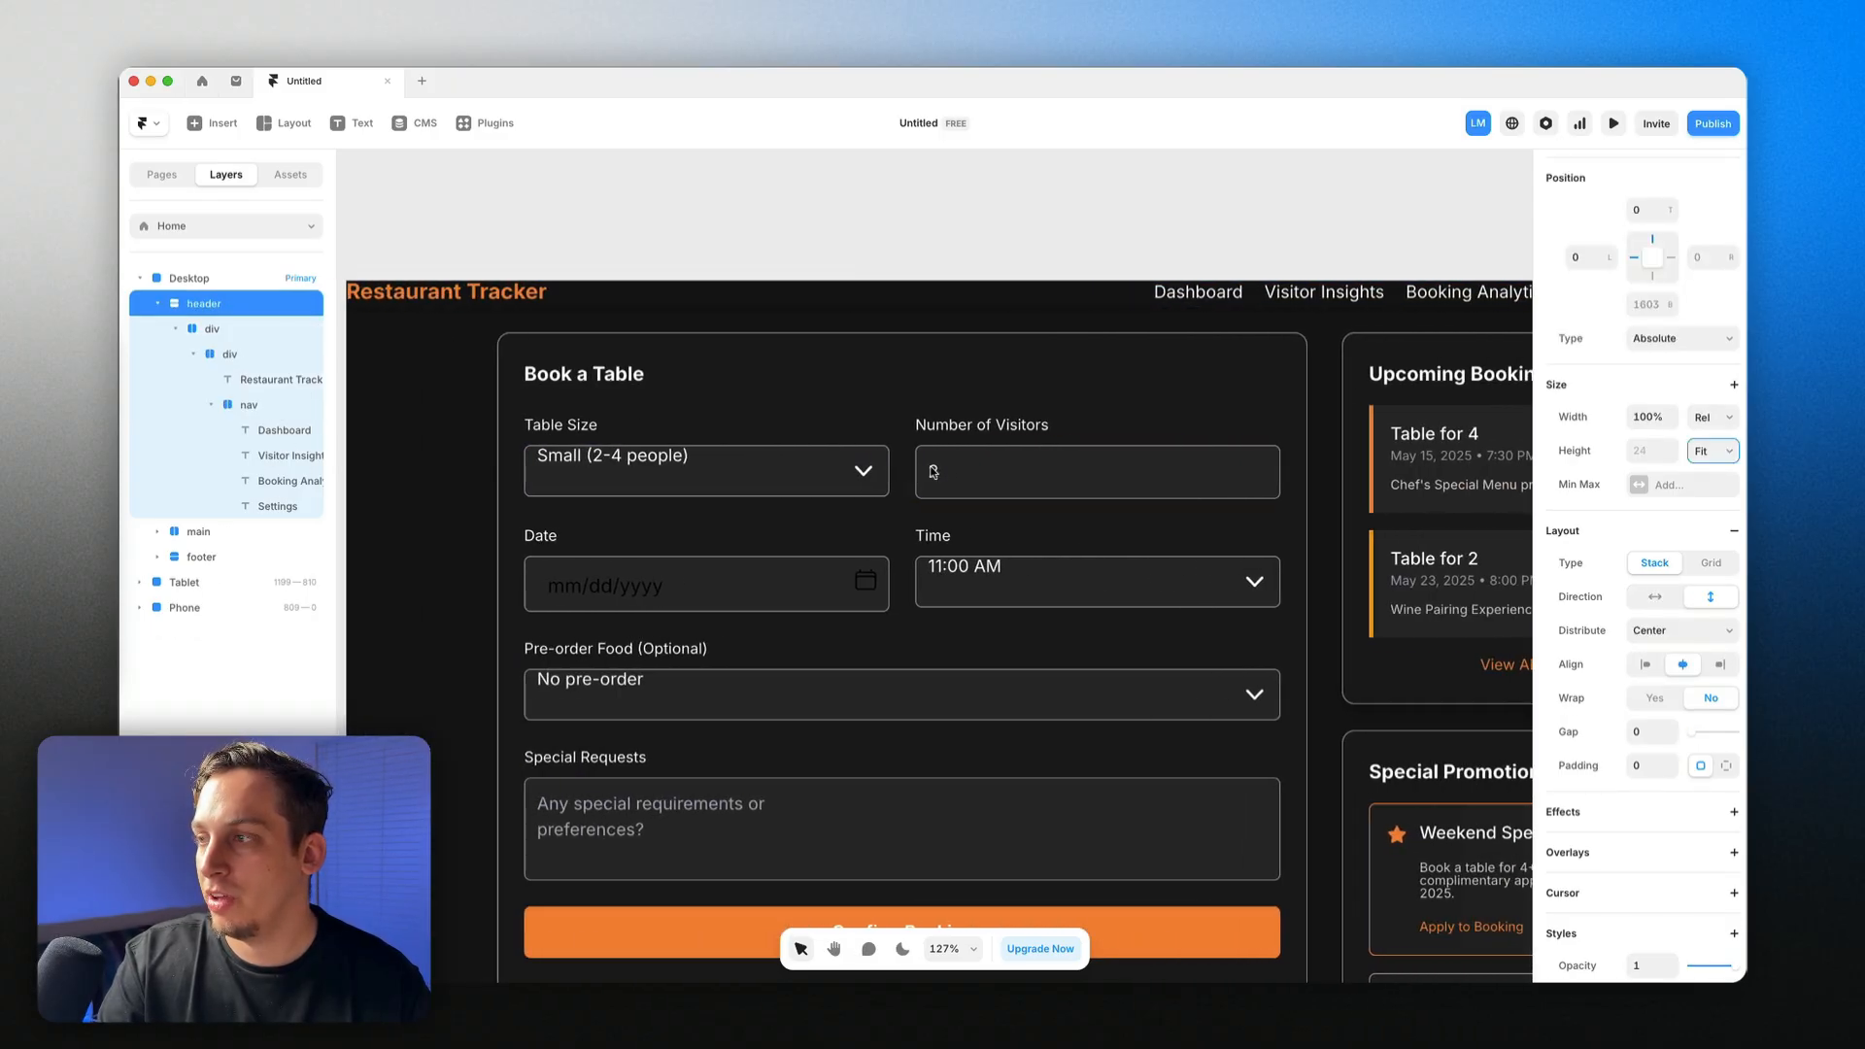
left_click(1639, 767)
key("shift+Up")
key("shift+Up")
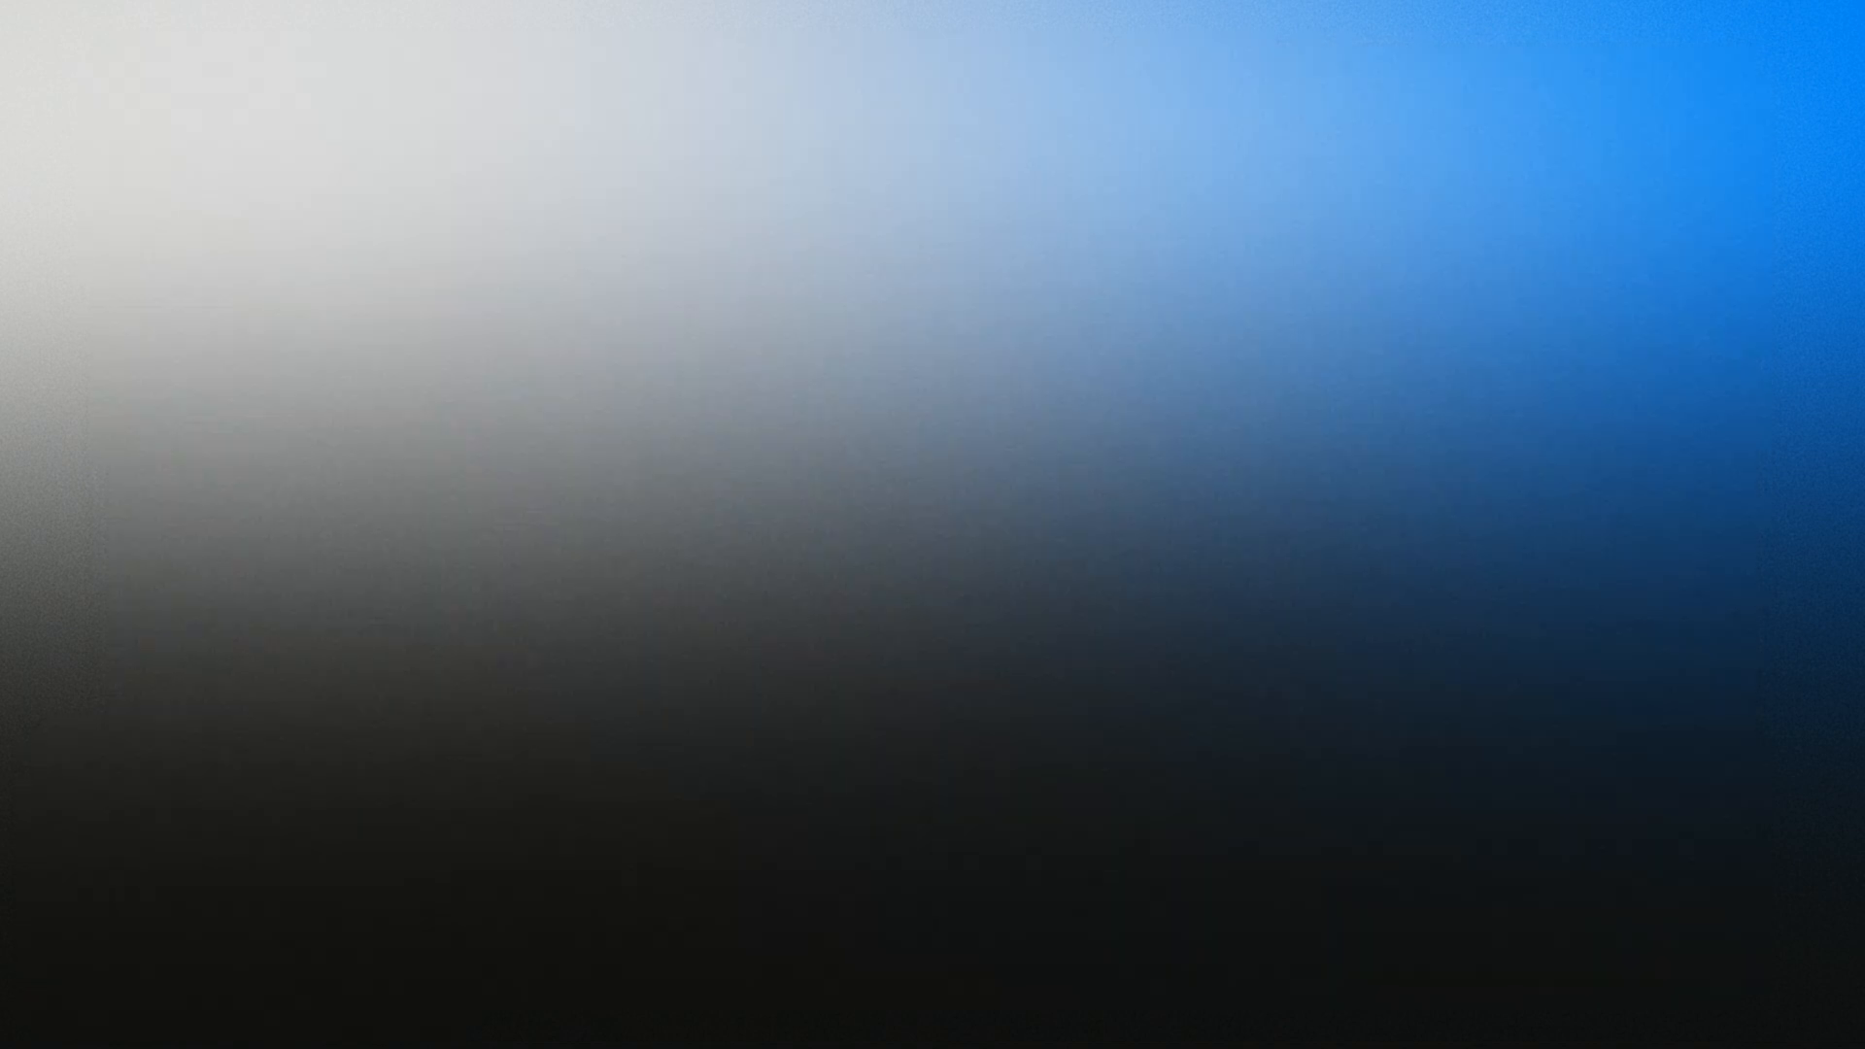
scroll(561, 434, "left", 1)
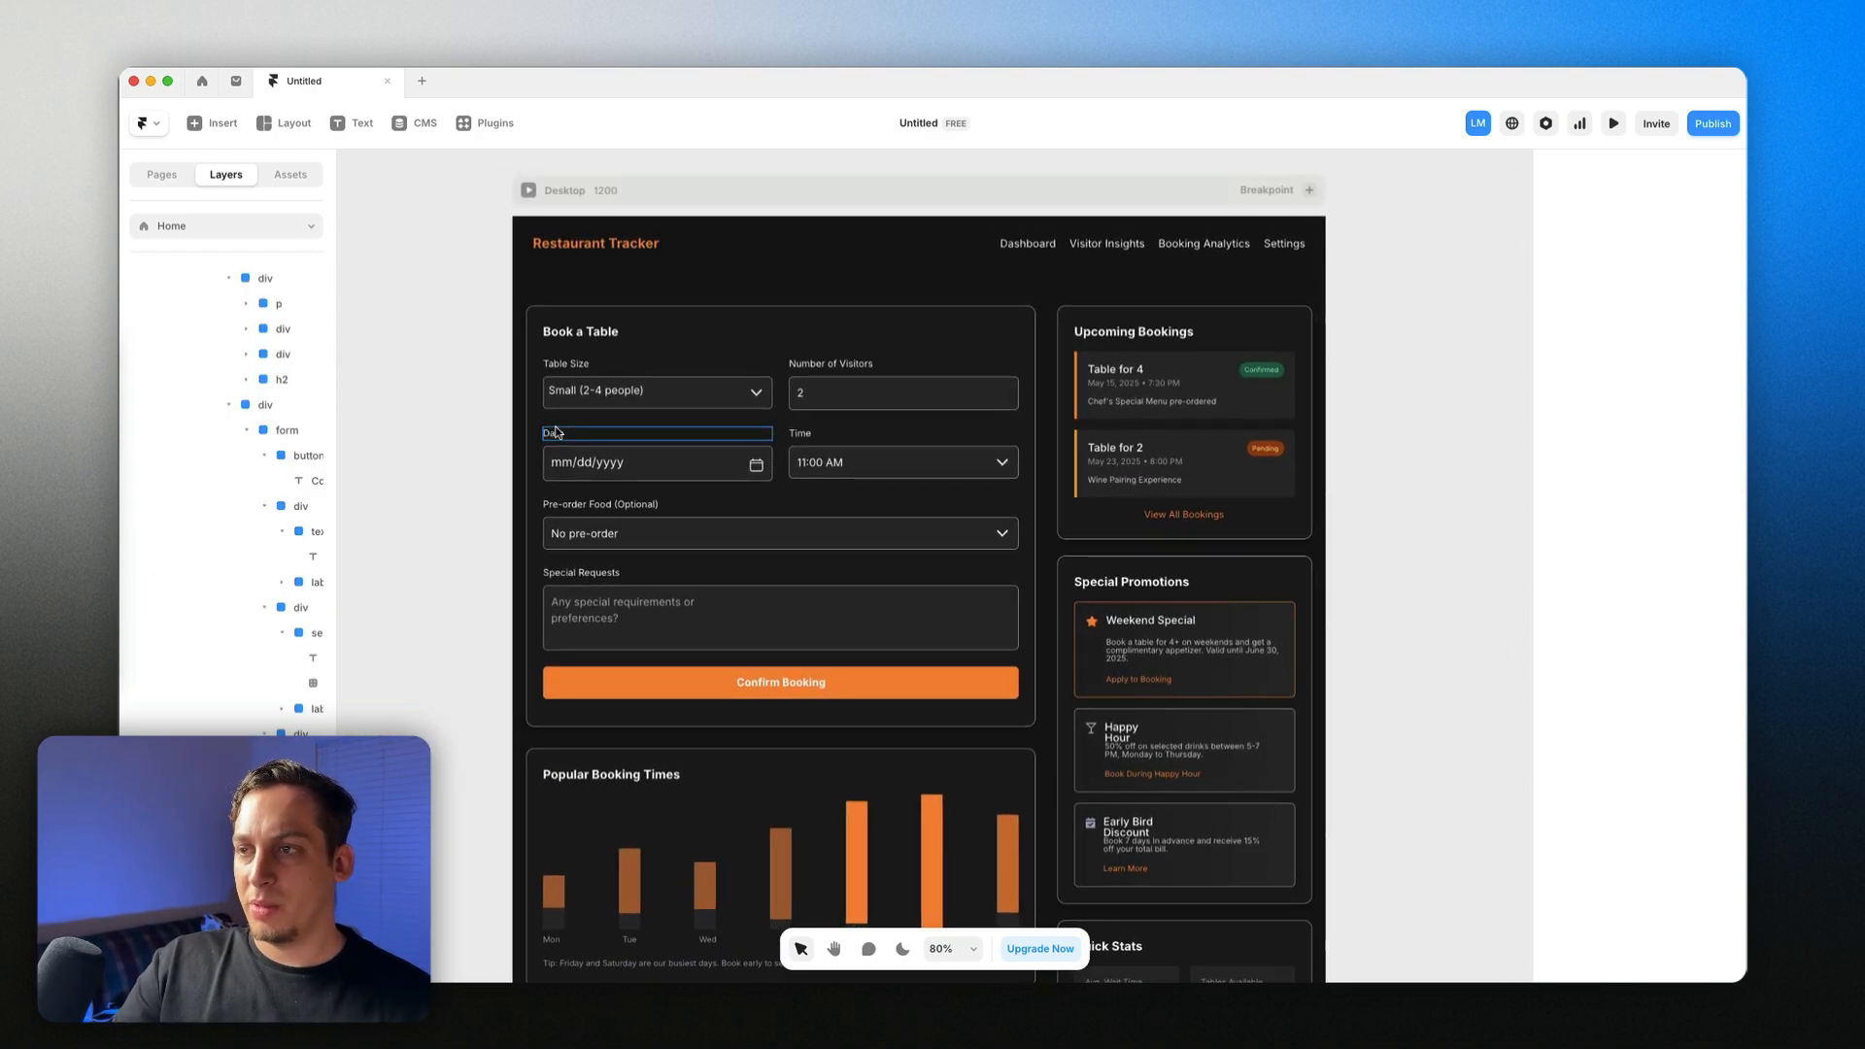
scroll(547, 433, "down", 1)
scroll(397, 645, "up", 1)
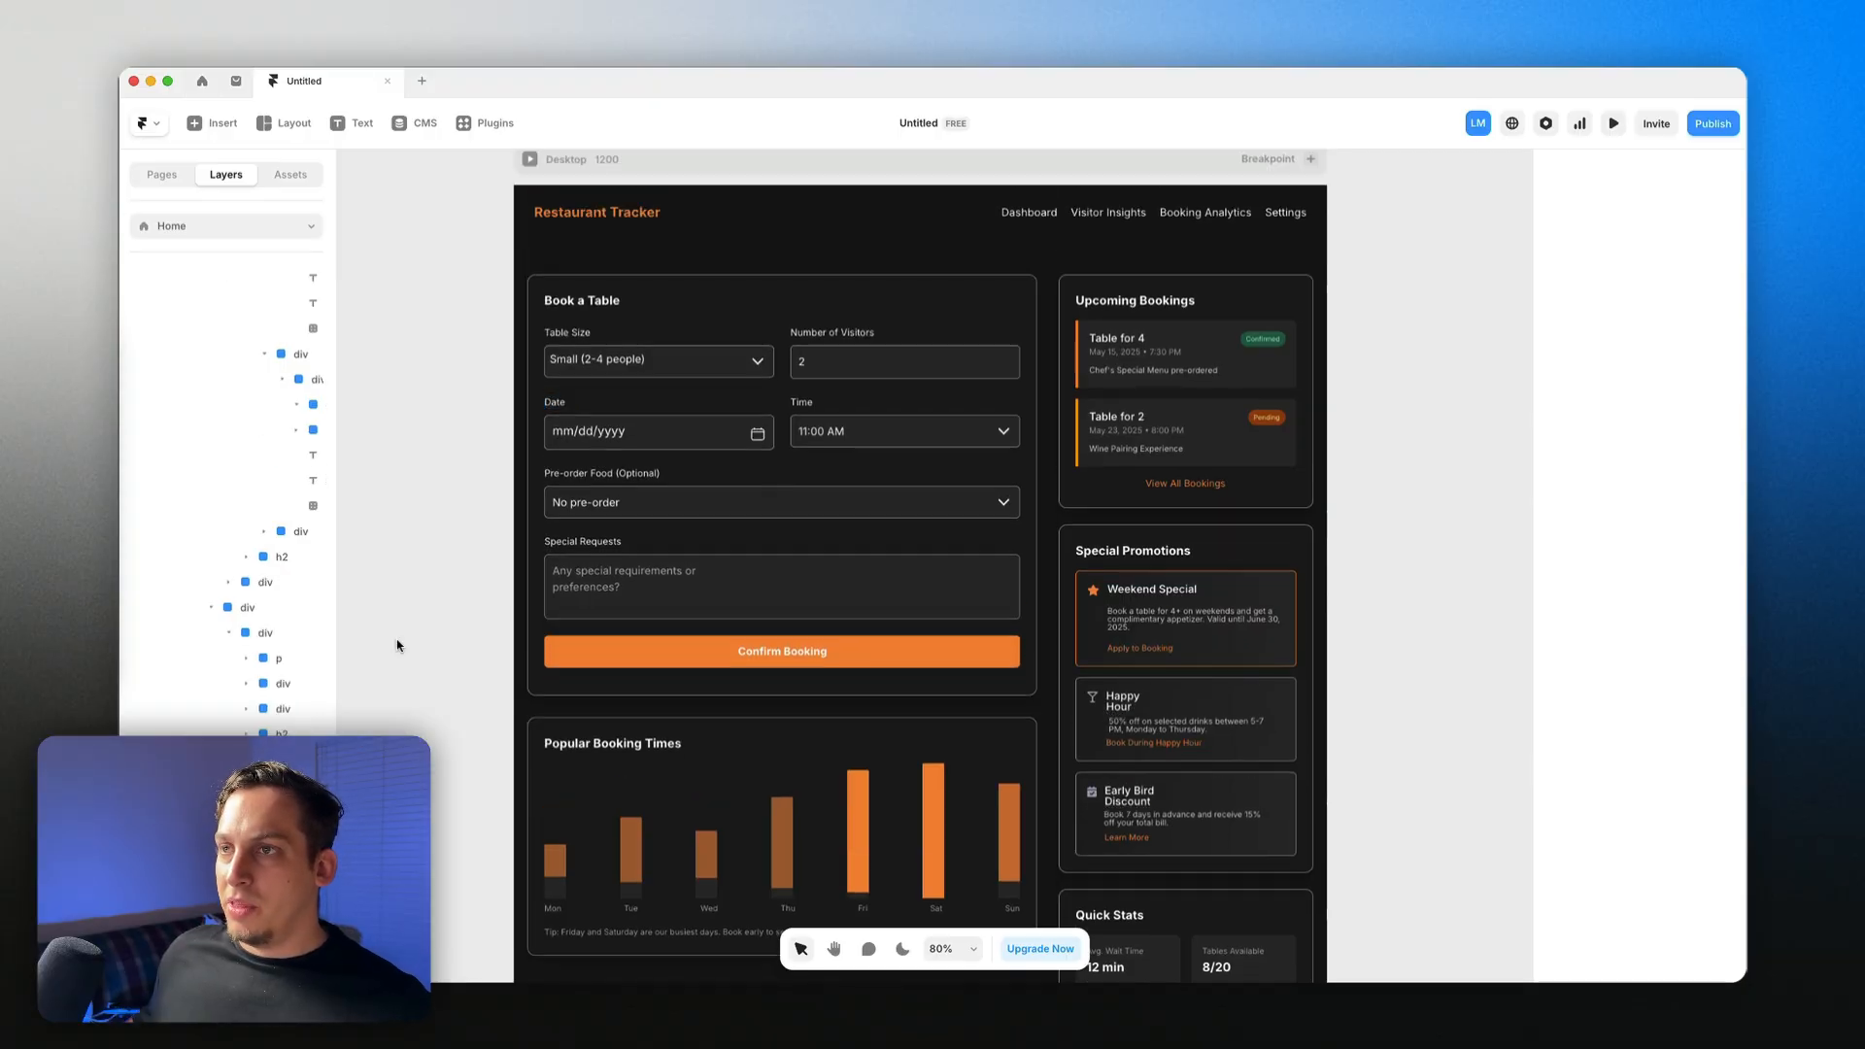
scroll(397, 645, "down", 3)
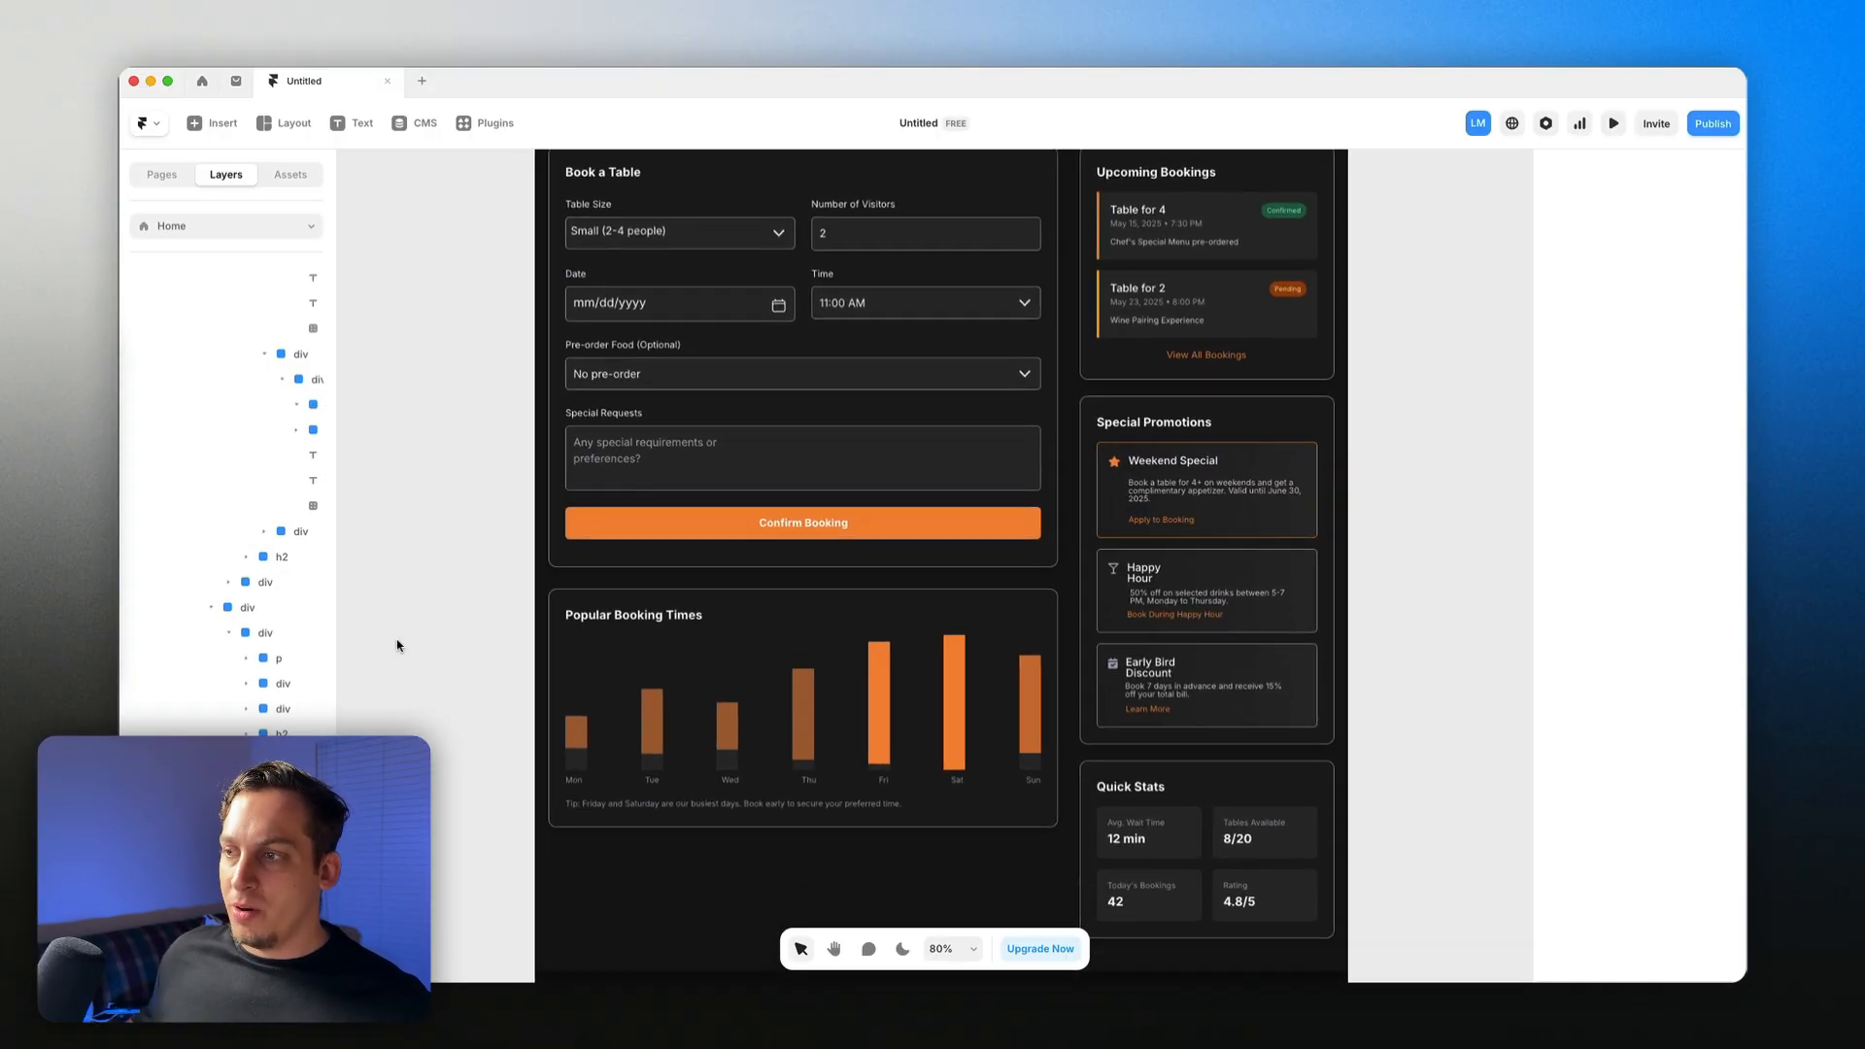
scroll(397, 646, "down", 2)
scroll(396, 645, "down", 2)
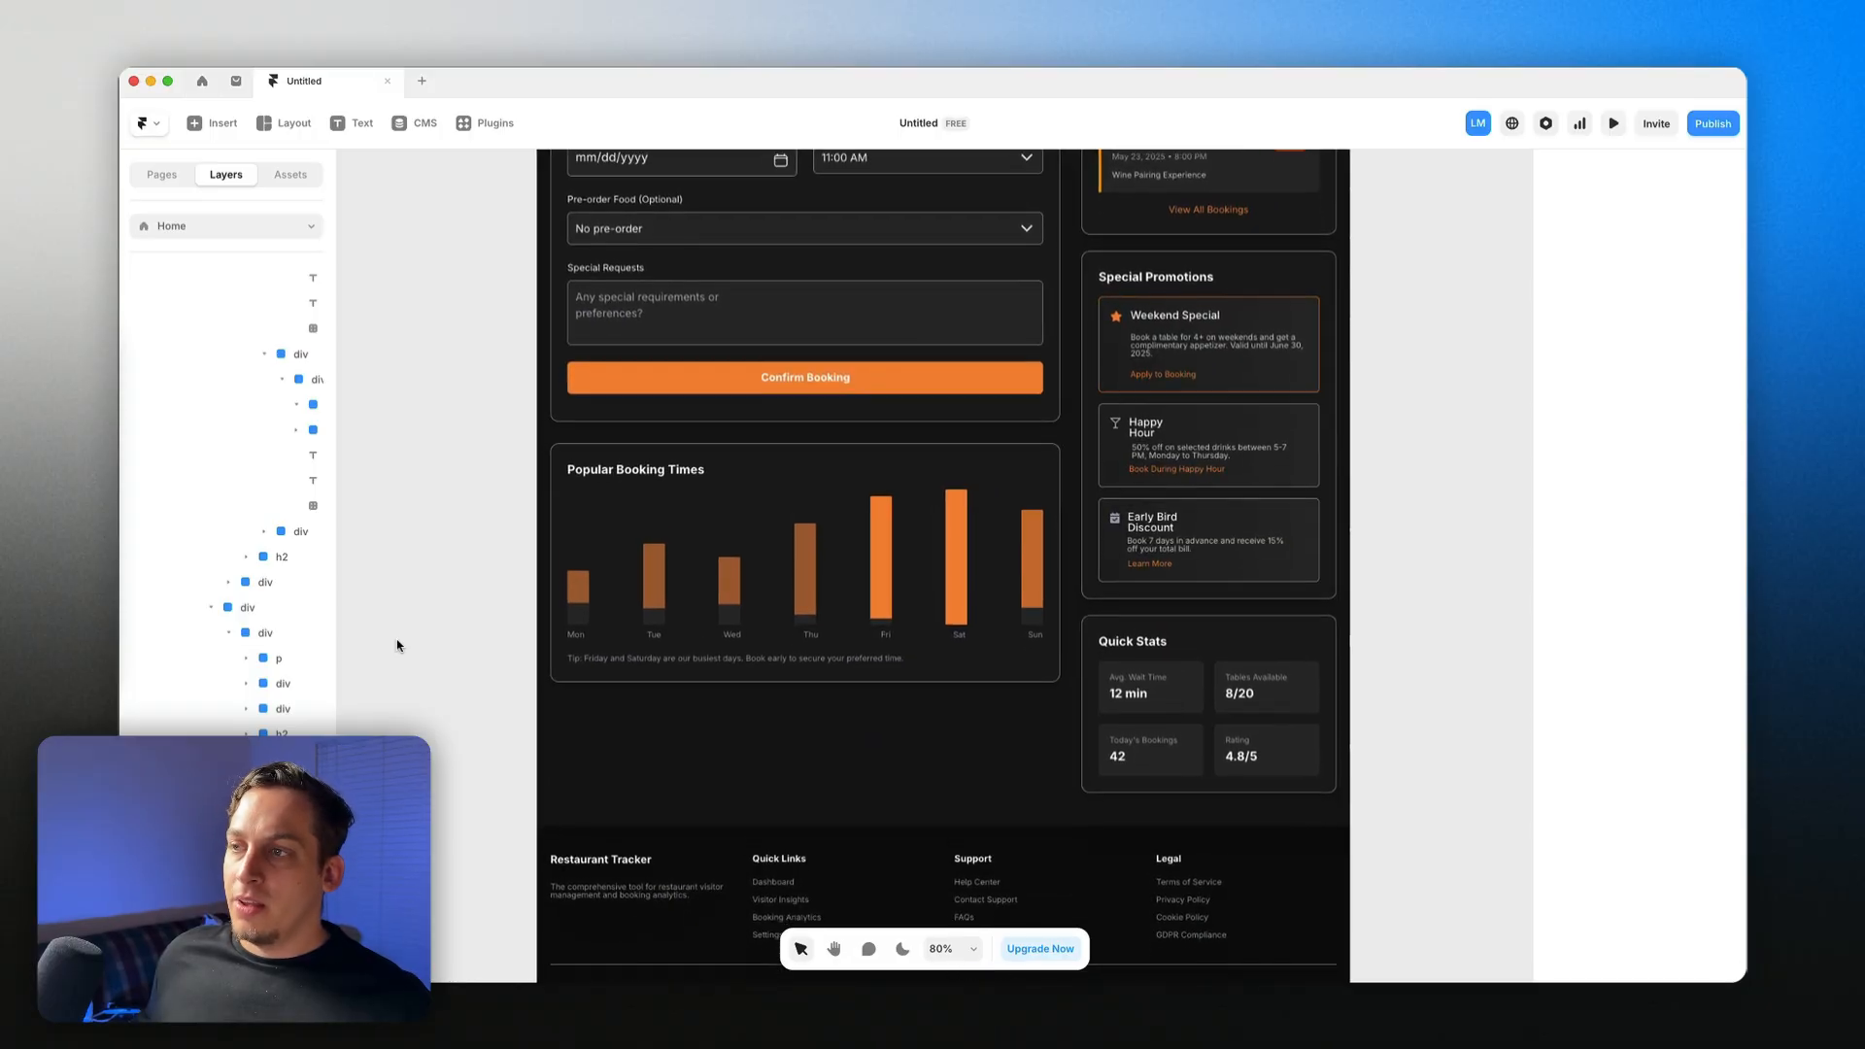
scroll(396, 645, "up", 6)
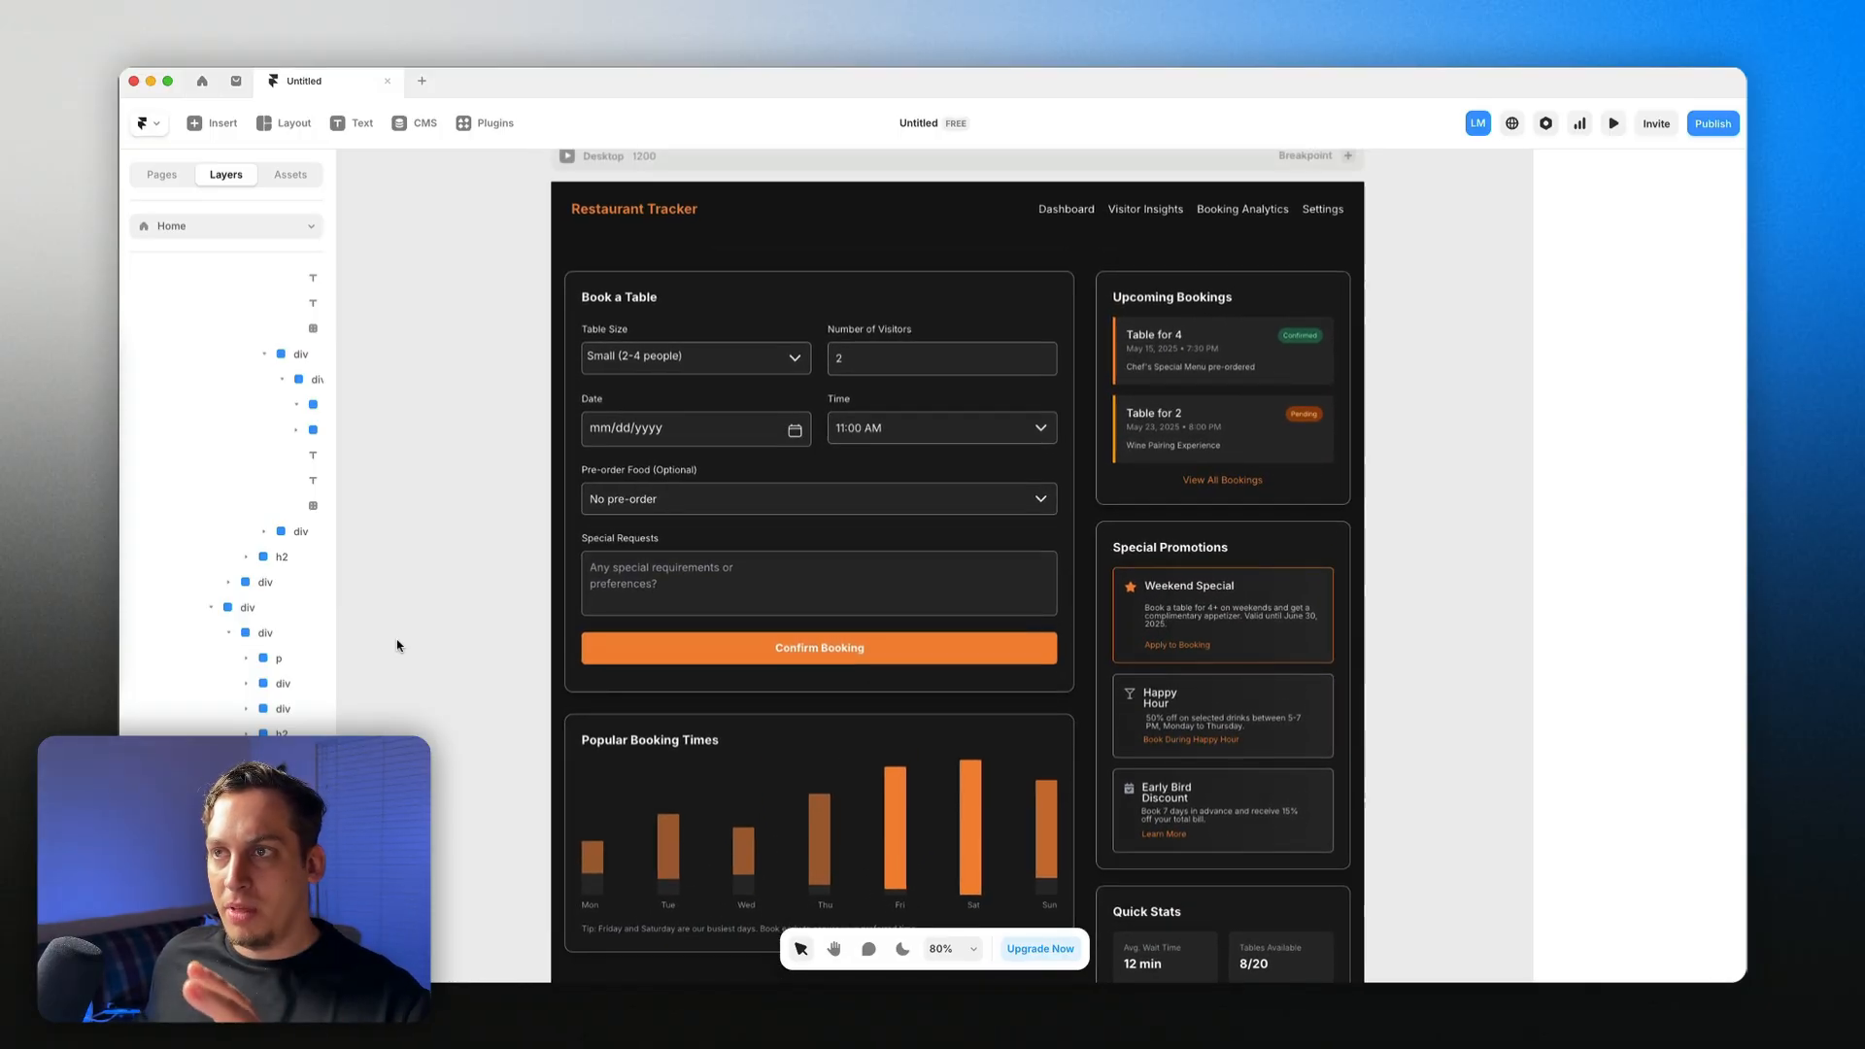
scroll(397, 645, "up", 1)
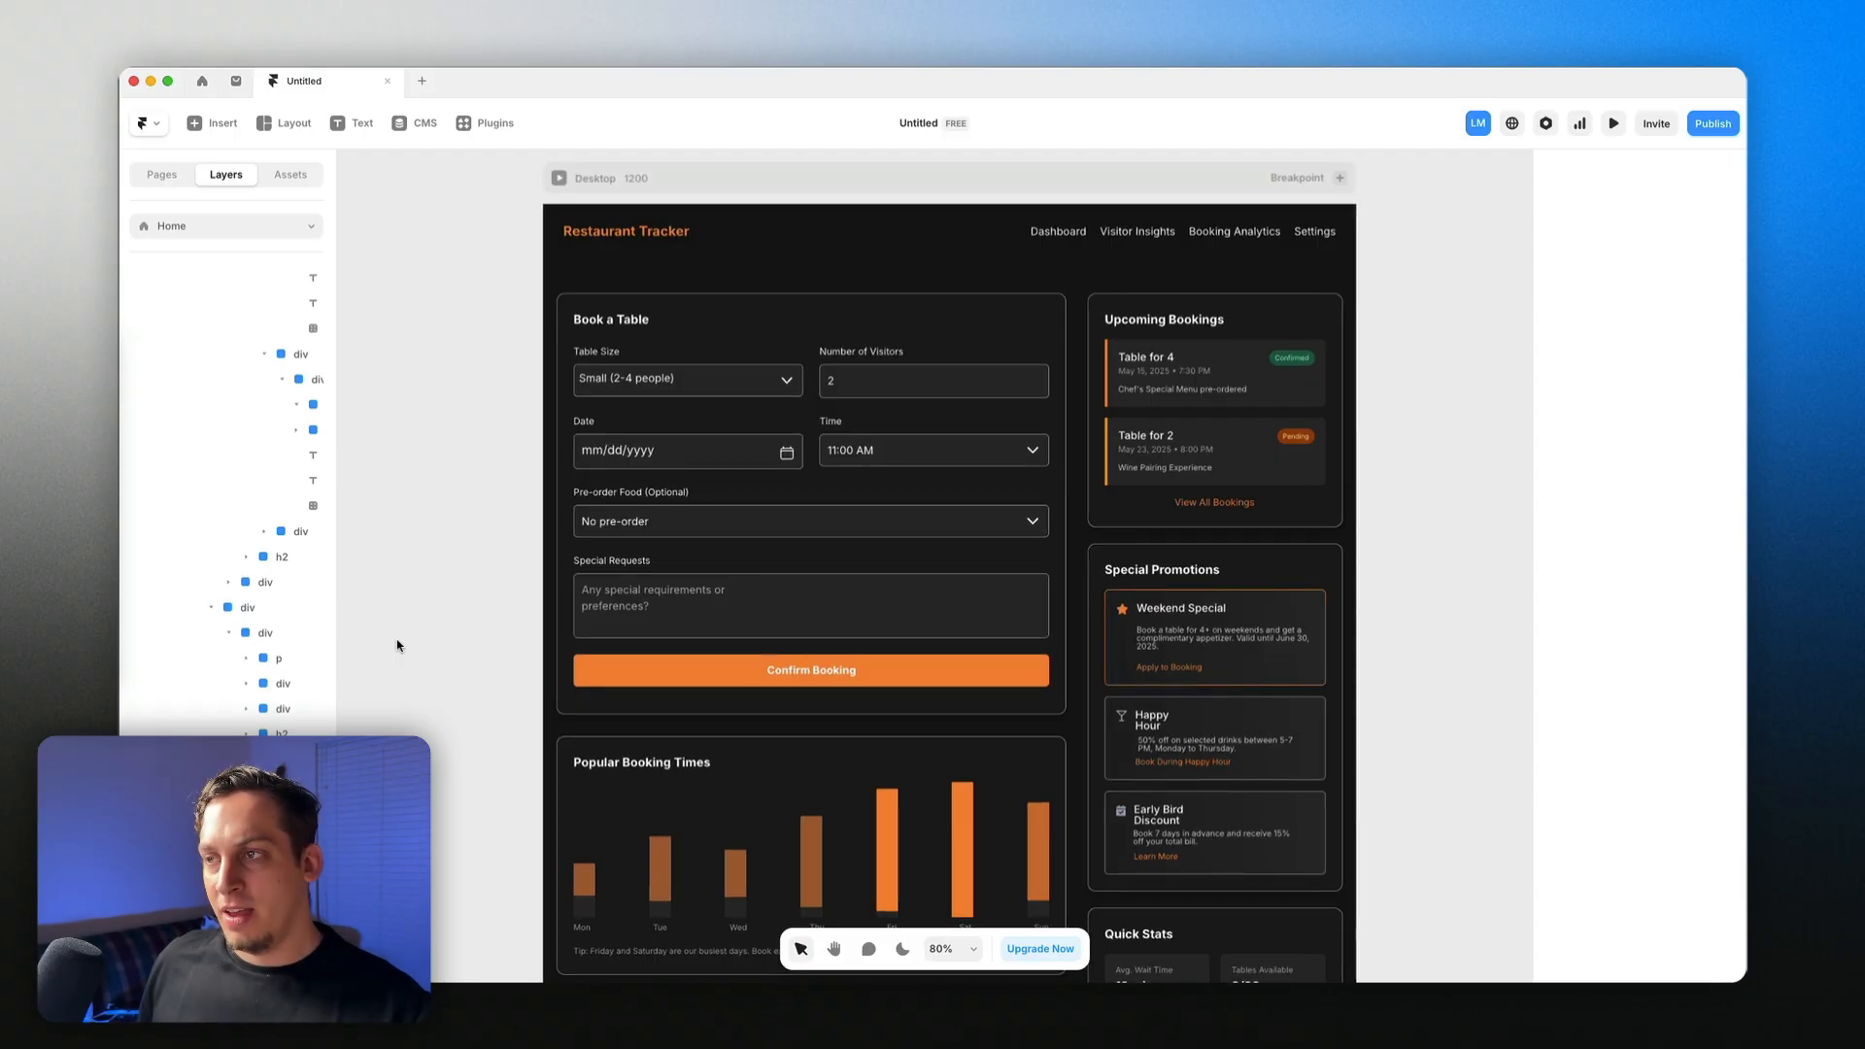